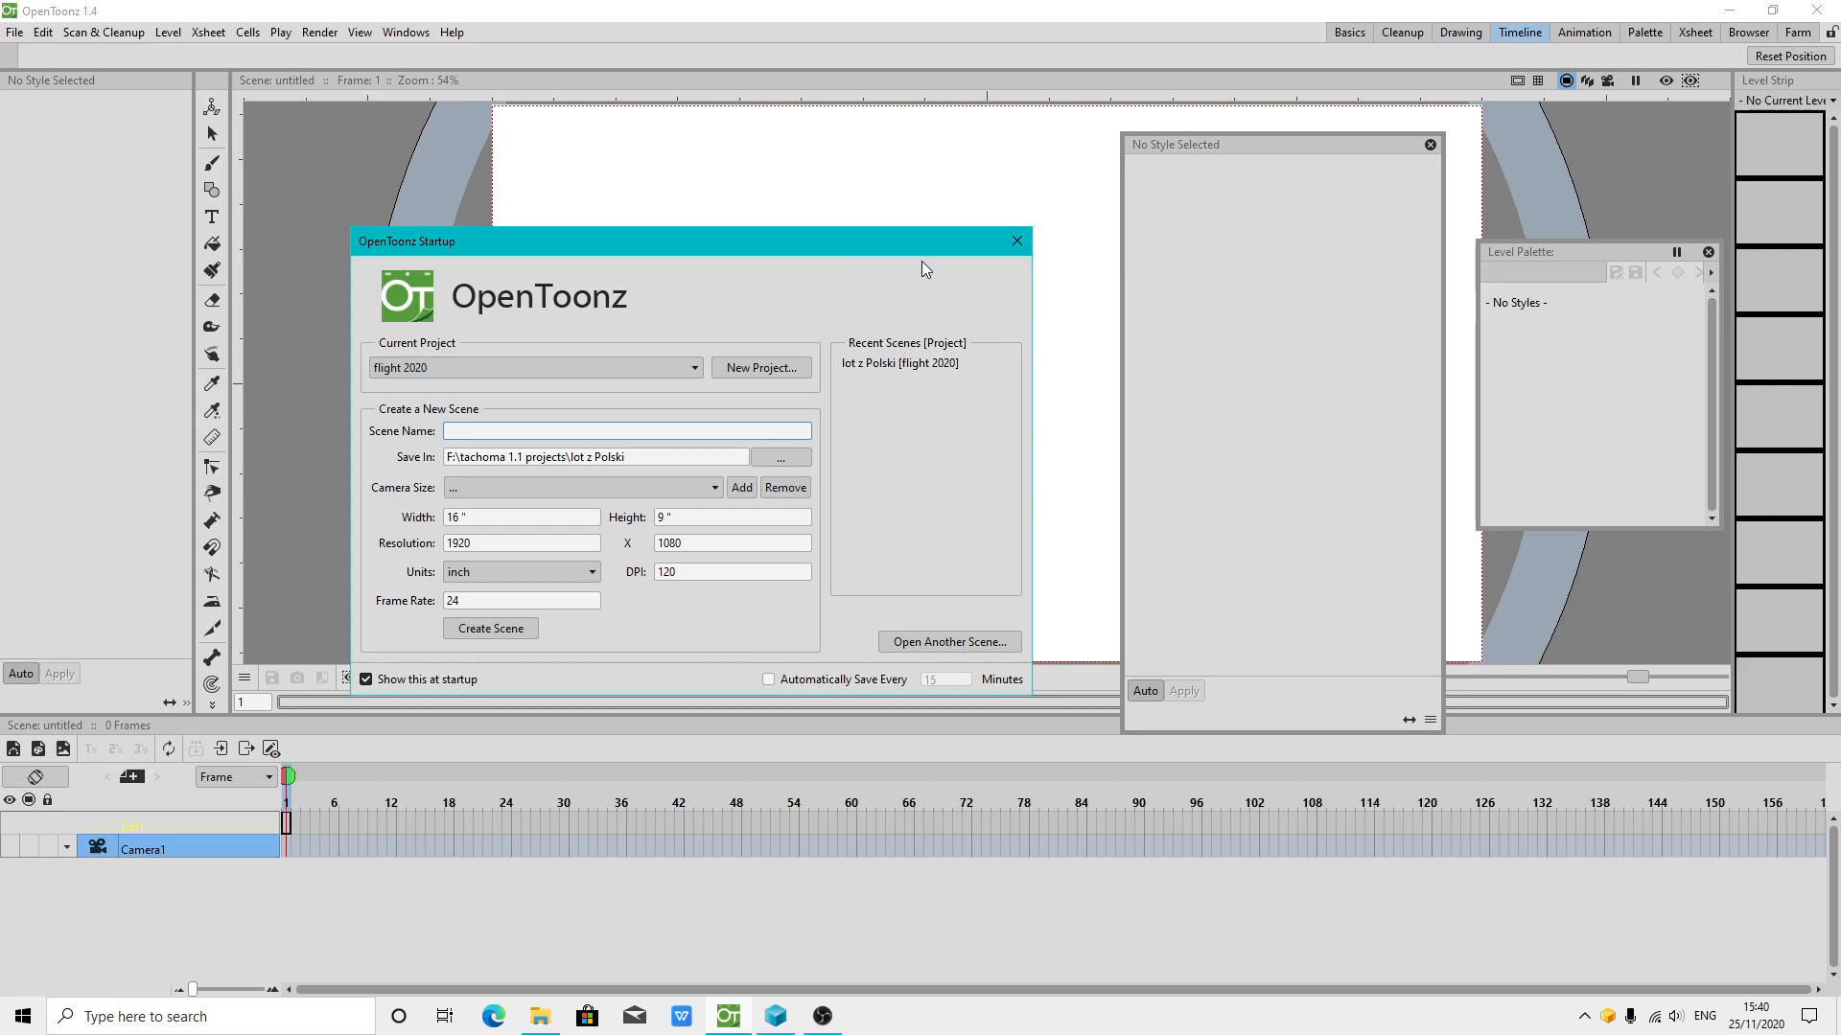
Dismiss the startup window and load the scene lot z Polski.tnz from the lot z Polski project folder
{"action": "left_click", "coordinate": [1016, 241]}
{"action": "left_click", "coordinate": [14, 32]}
{"action": "left_click", "coordinate": [63, 79]}
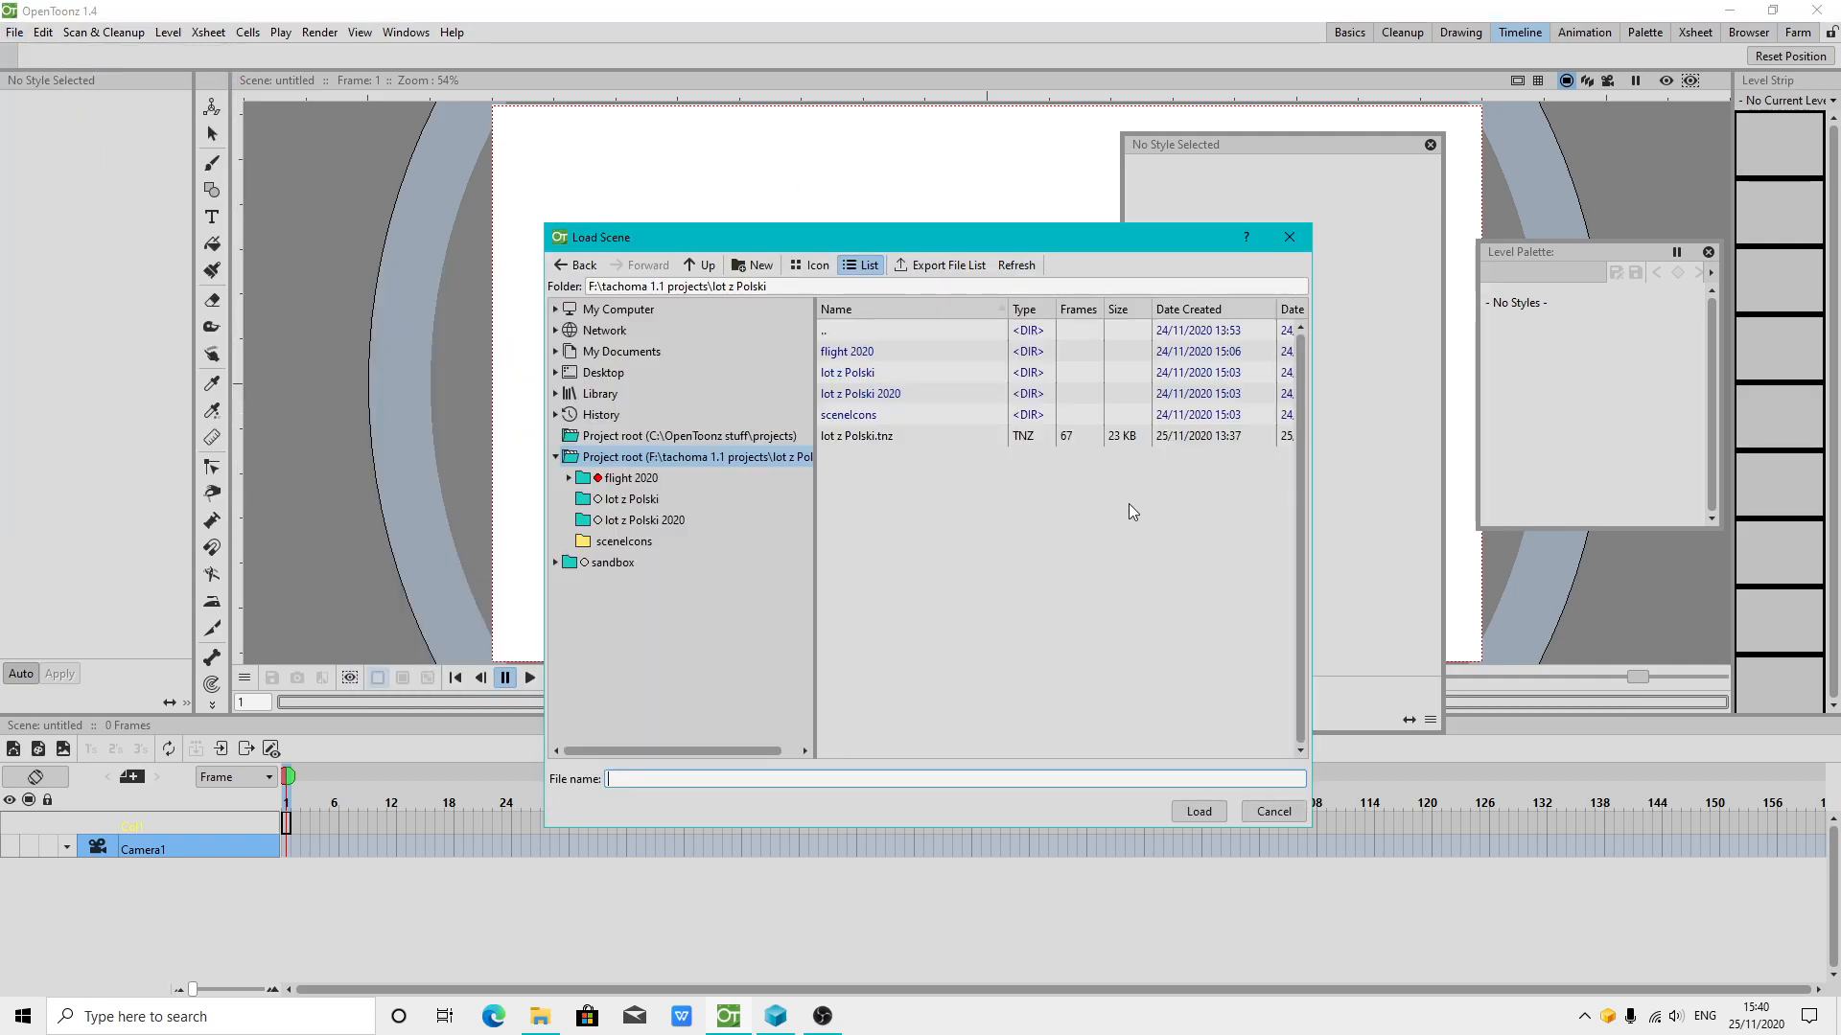
{"action": "left_click", "coordinate": [855, 437]}
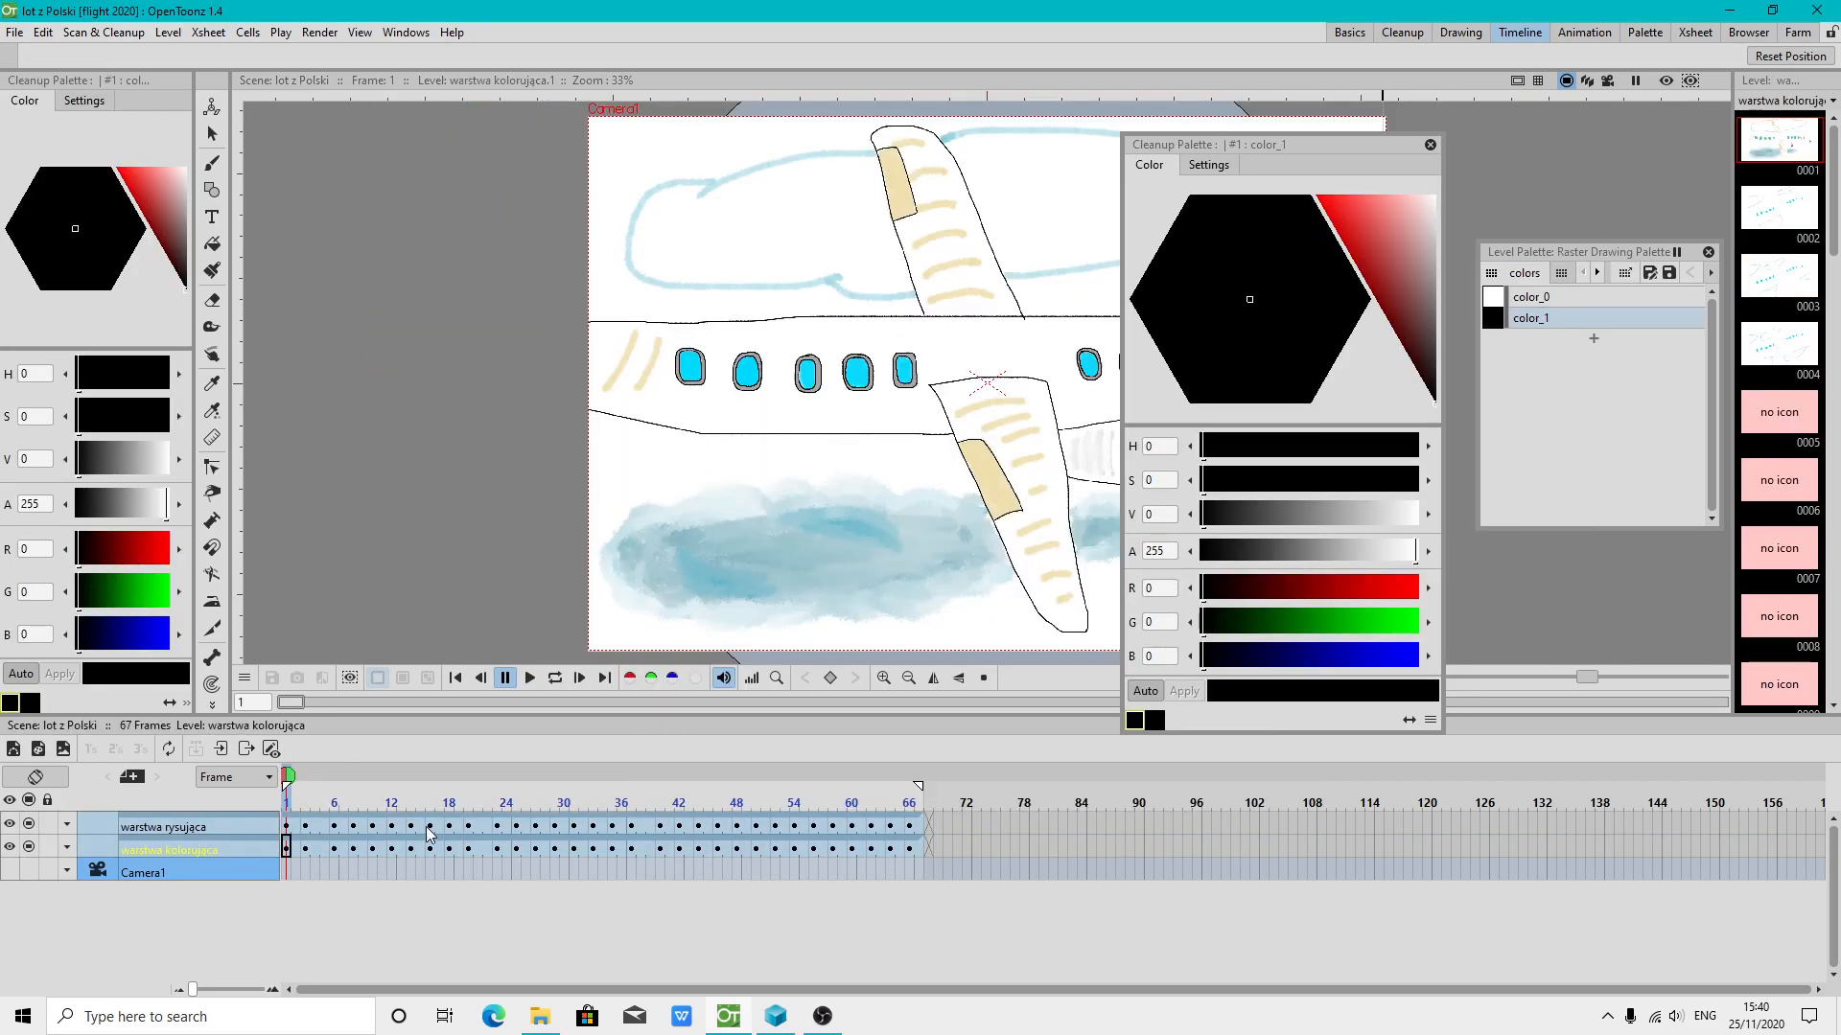
View frames 3, 13 and 19 of the warstwa kolorująca level, moving the floating Cleanup Palette off the drawing
{"action": "left_click", "coordinate": [309, 848]}
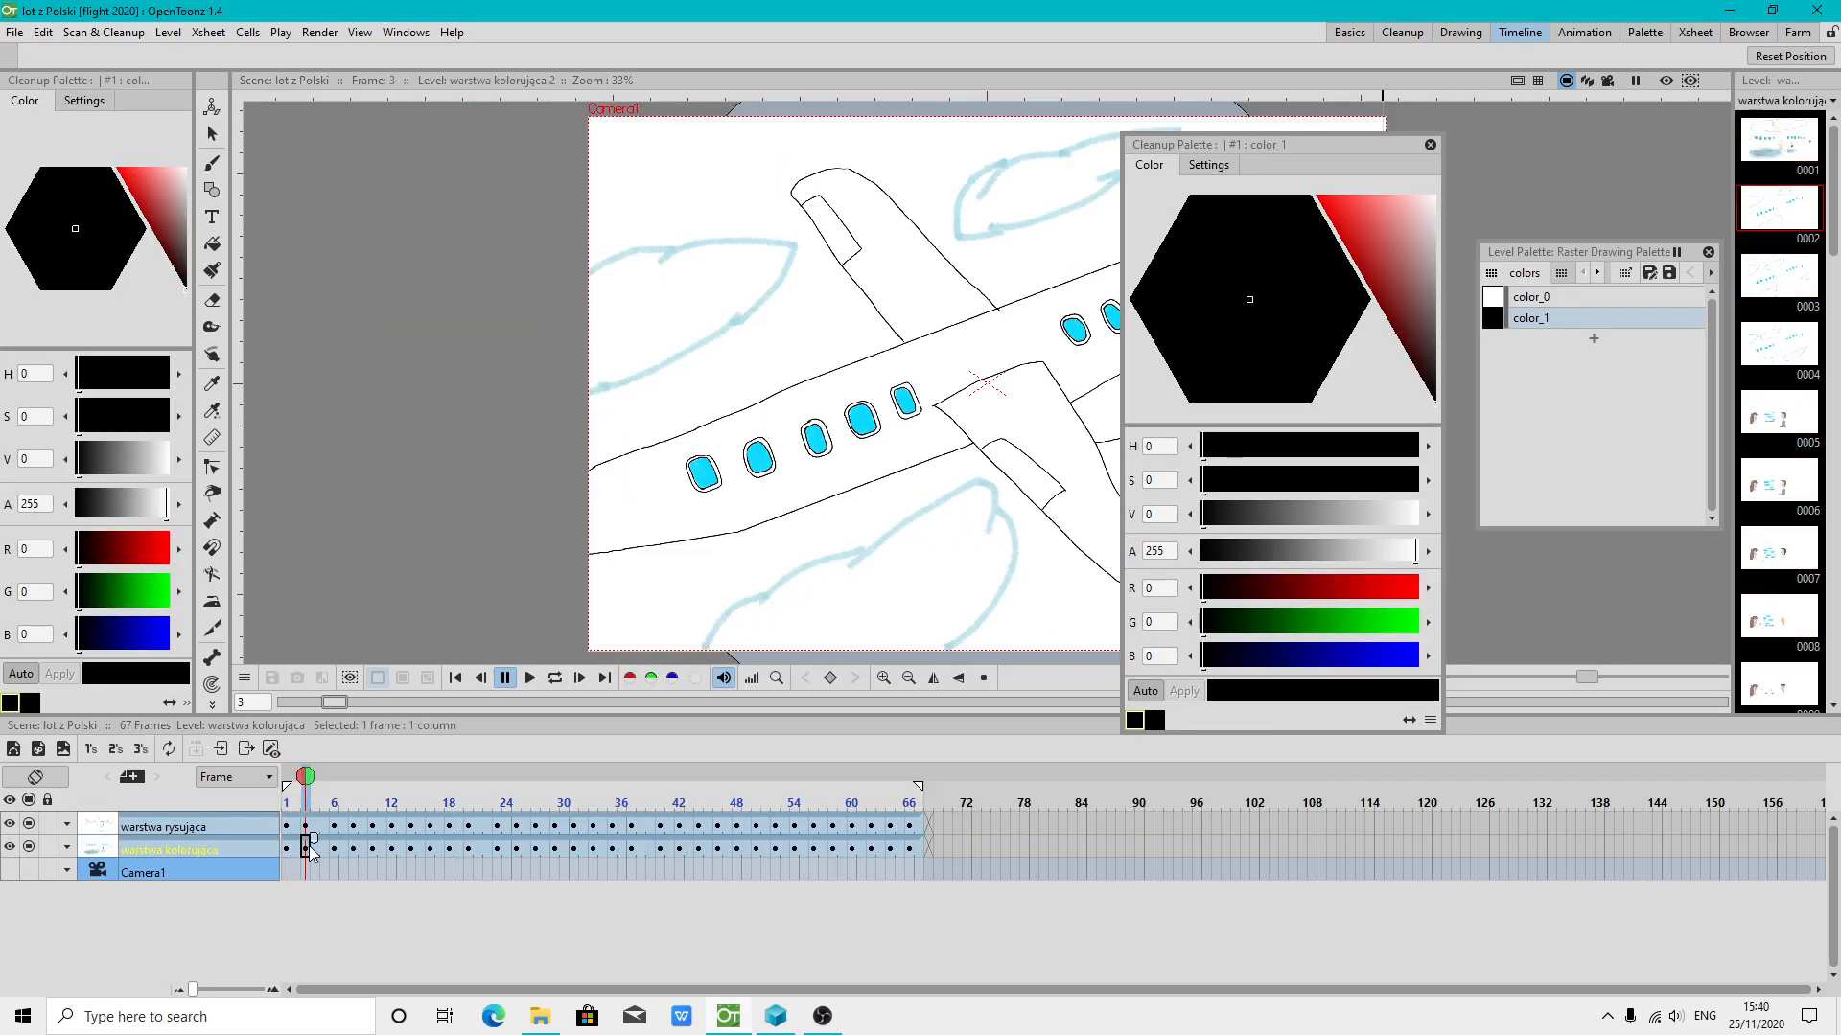
{"action": "left_click", "coordinate": [403, 847]}
{"action": "left_click_drag", "start_coordinate": [1355, 152], "coordinate": [1609, 144]}
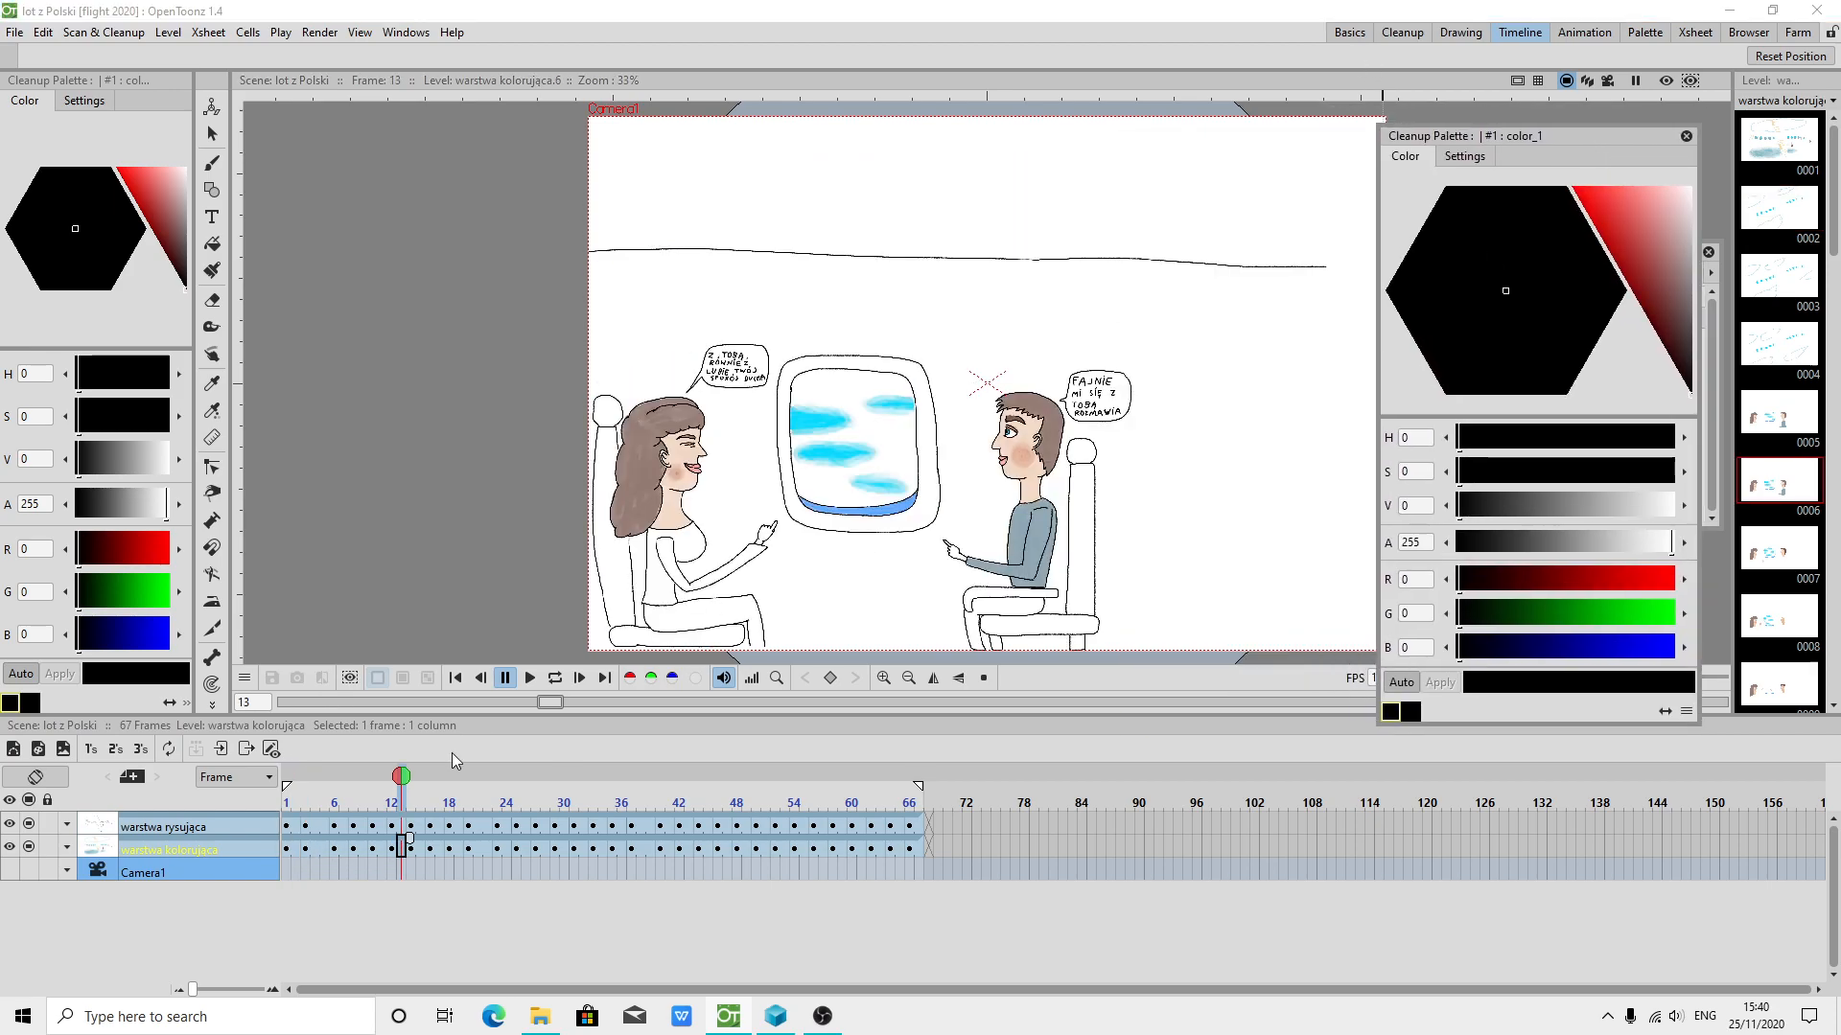
{"action": "left_click", "coordinate": [457, 849]}
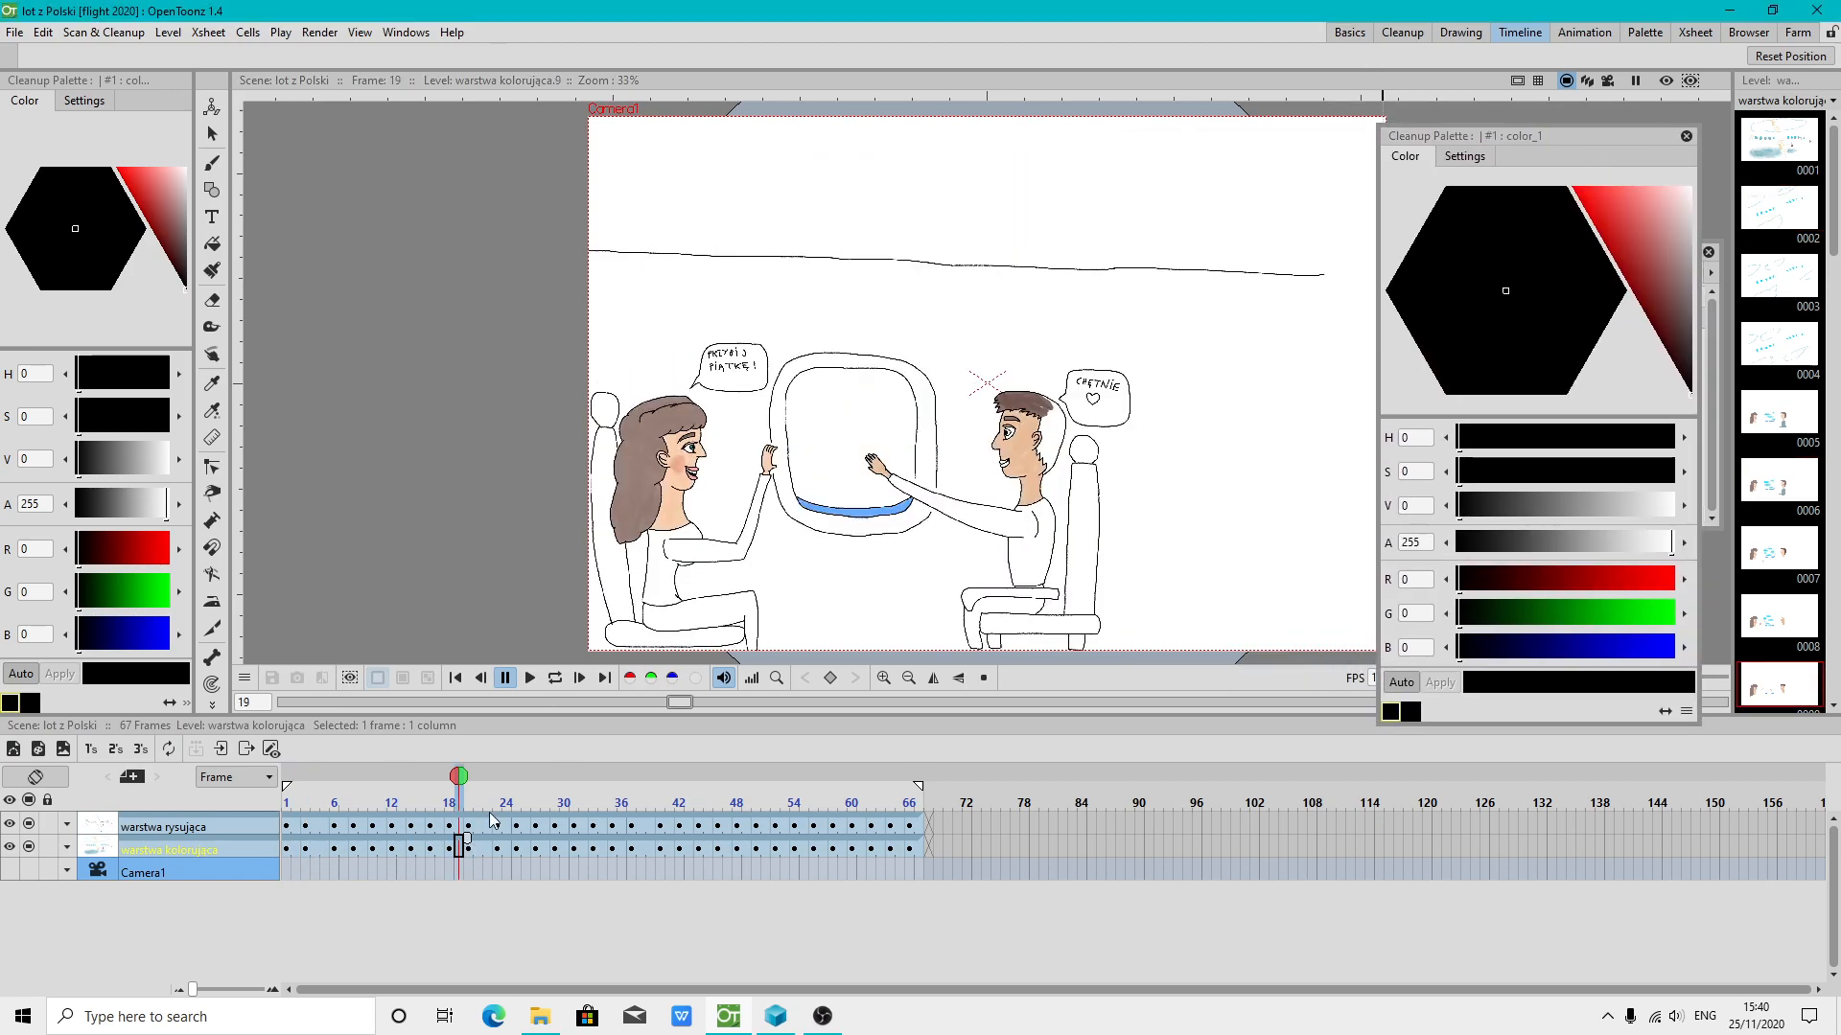
Examine the +inputs folder path in the Project Settings of flight 2020, then close the settings
{"action": "left_click", "coordinate": [16, 33]}
{"action": "mouse_move", "coordinate": [220, 304]}
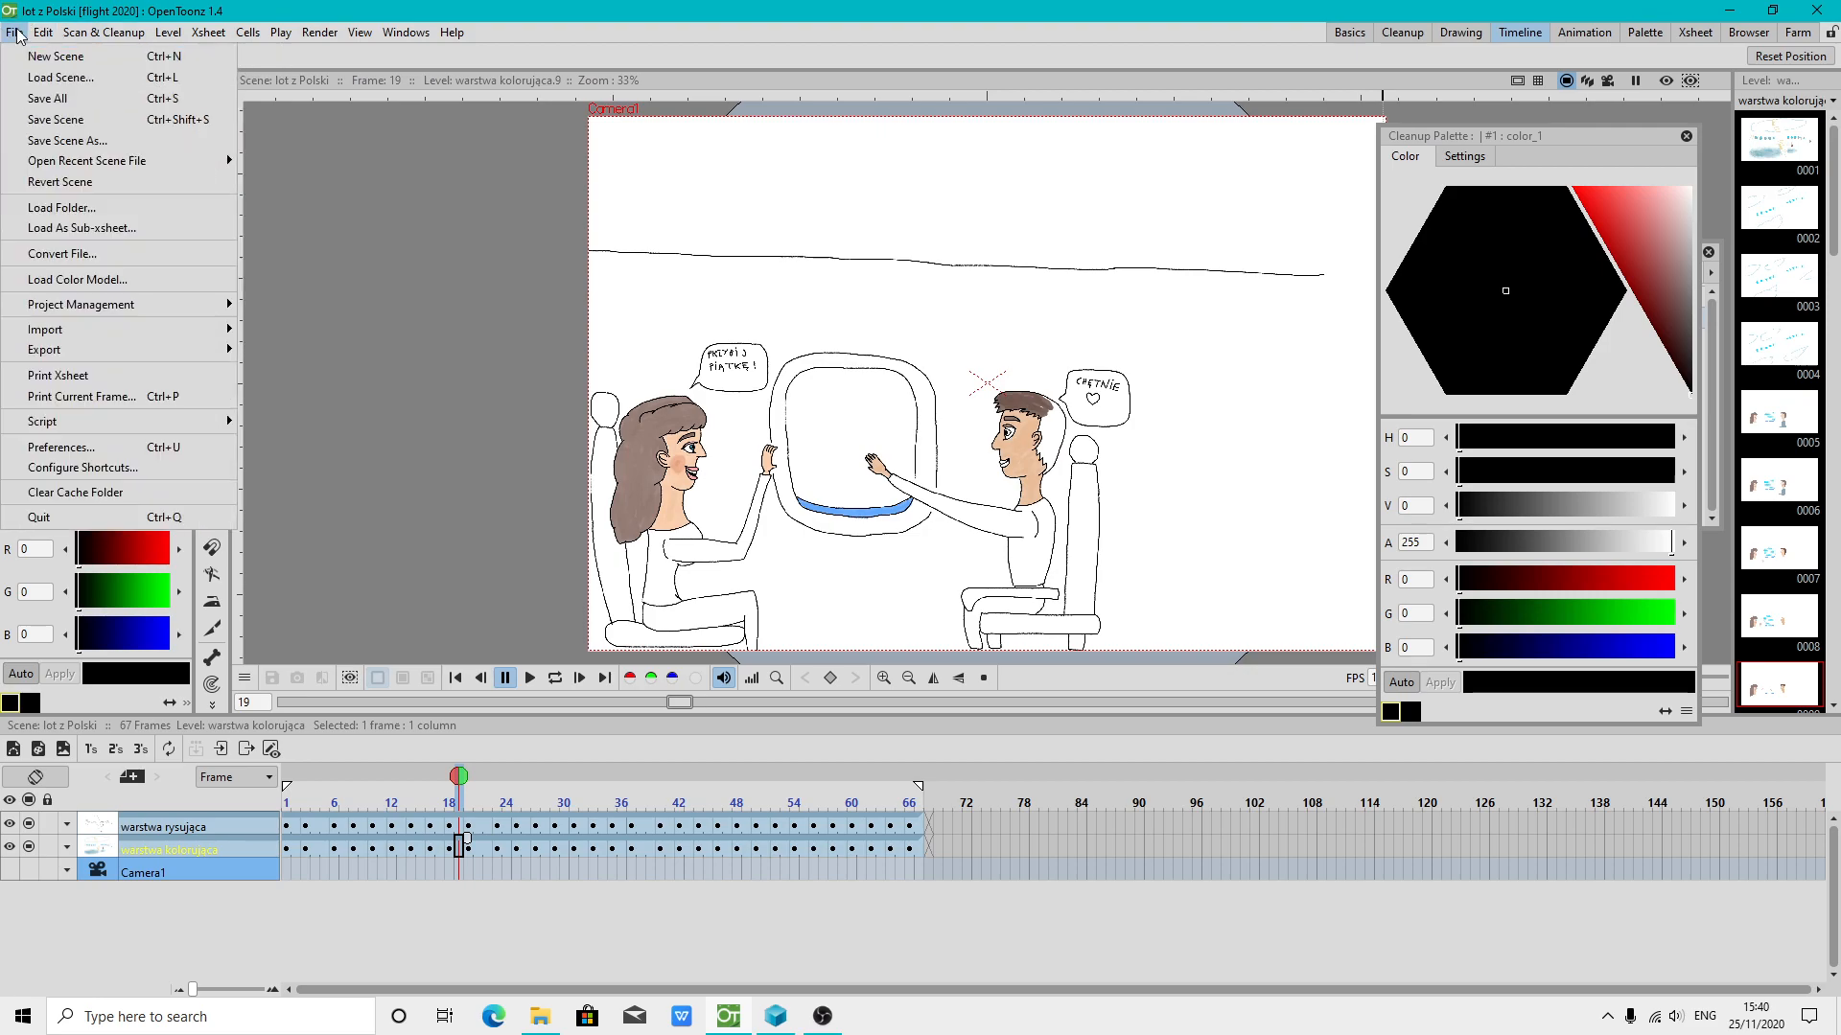
{"action": "mouse_move", "coordinate": [97, 312]}
{"action": "left_click", "coordinate": [325, 329]}
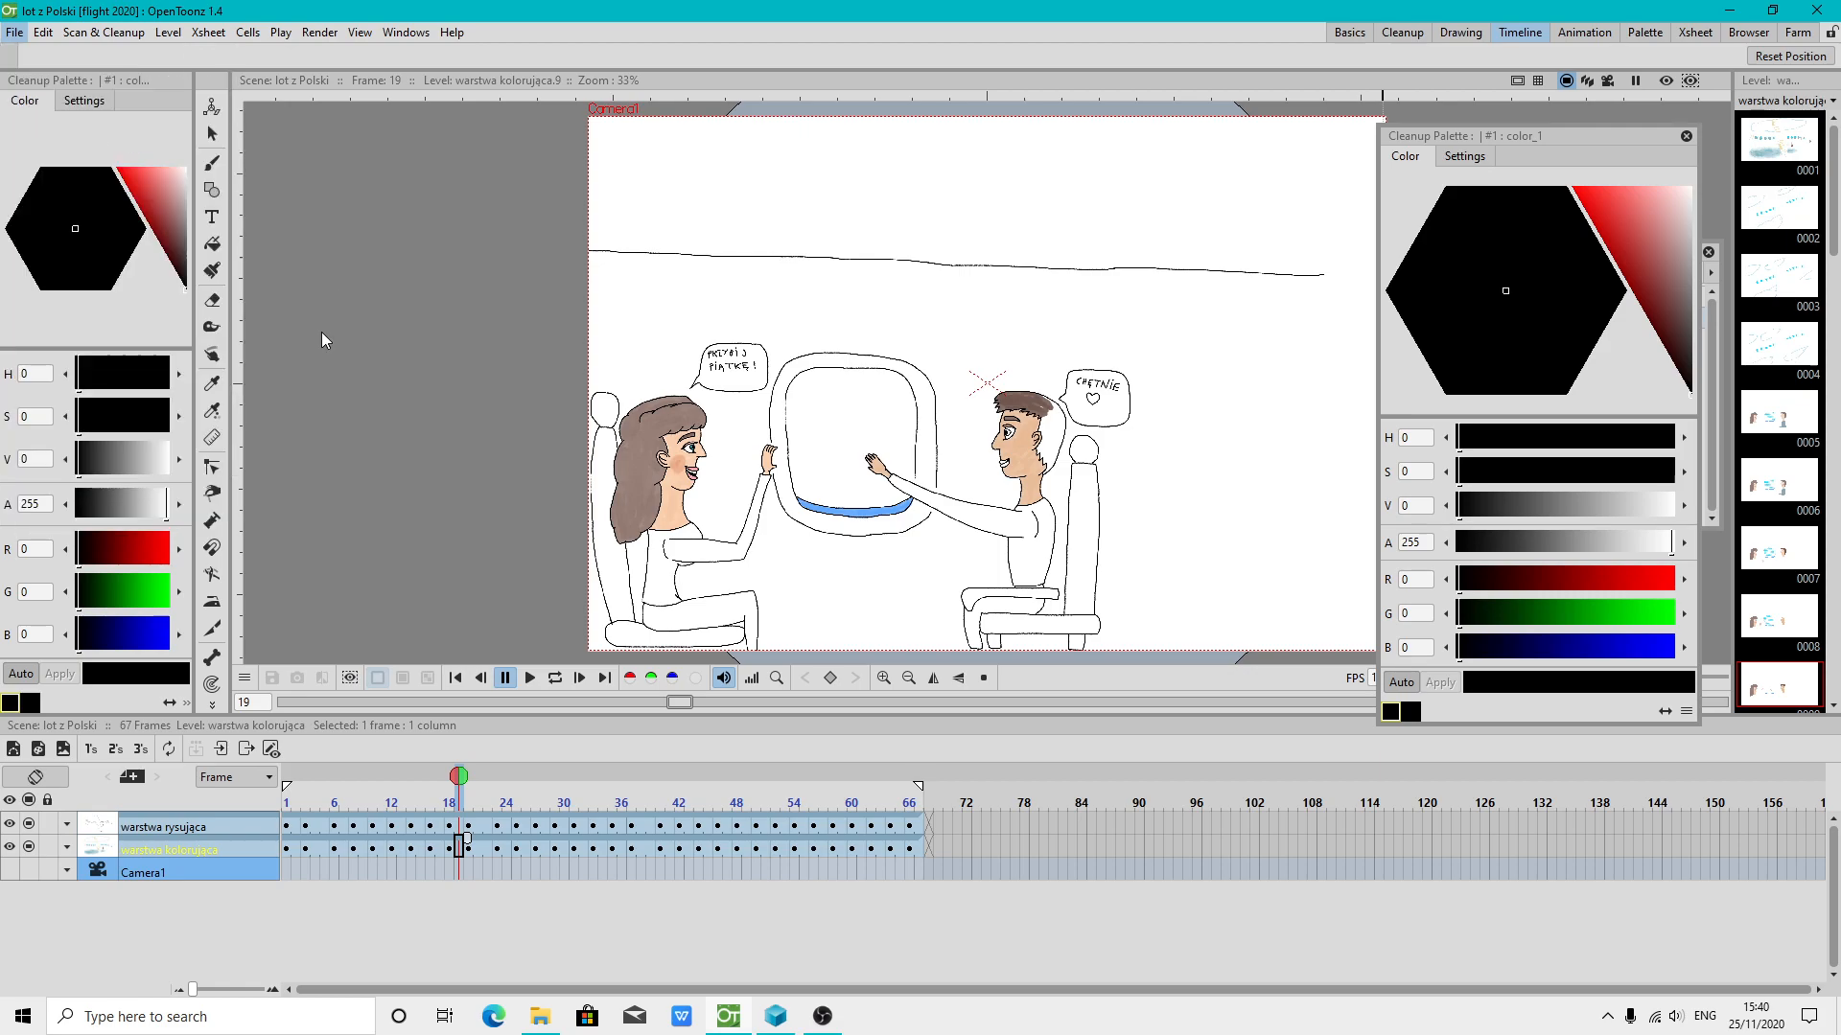
{"action": "left_click_drag", "start_coordinate": [1053, 618], "coordinate": [839, 605]}
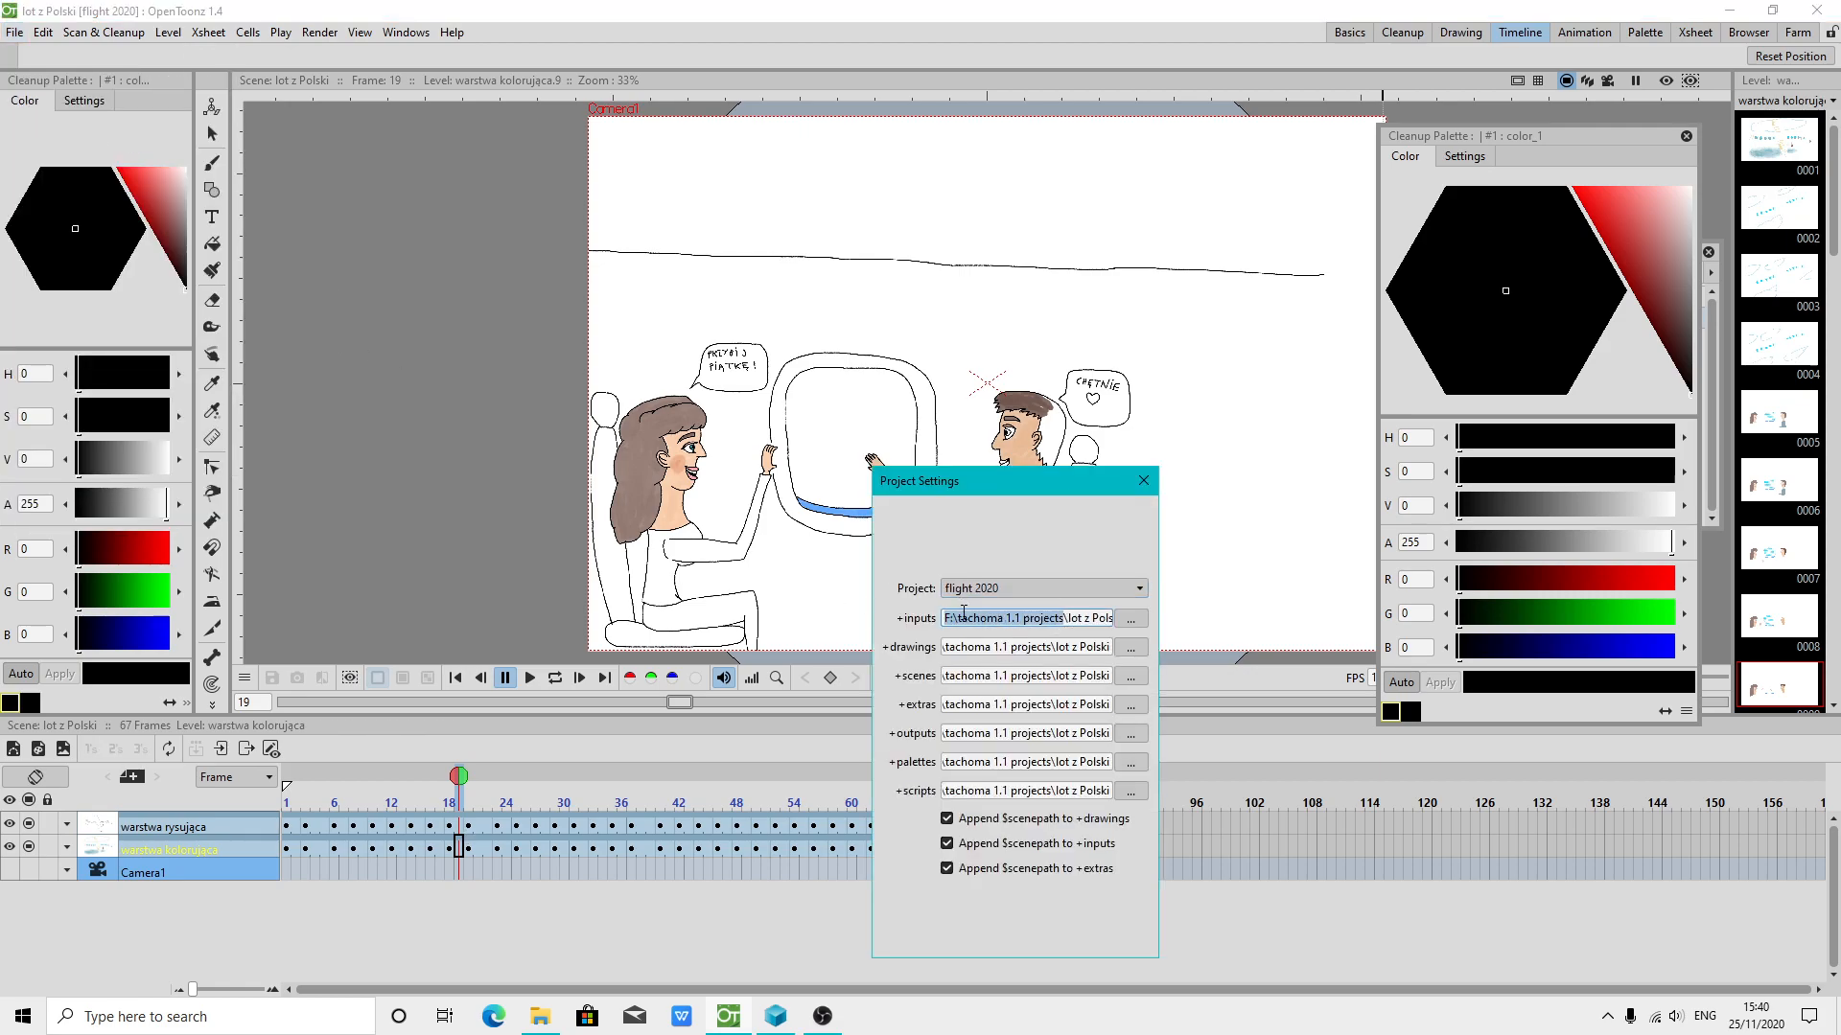
{"action": "left_click", "coordinate": [964, 613]}
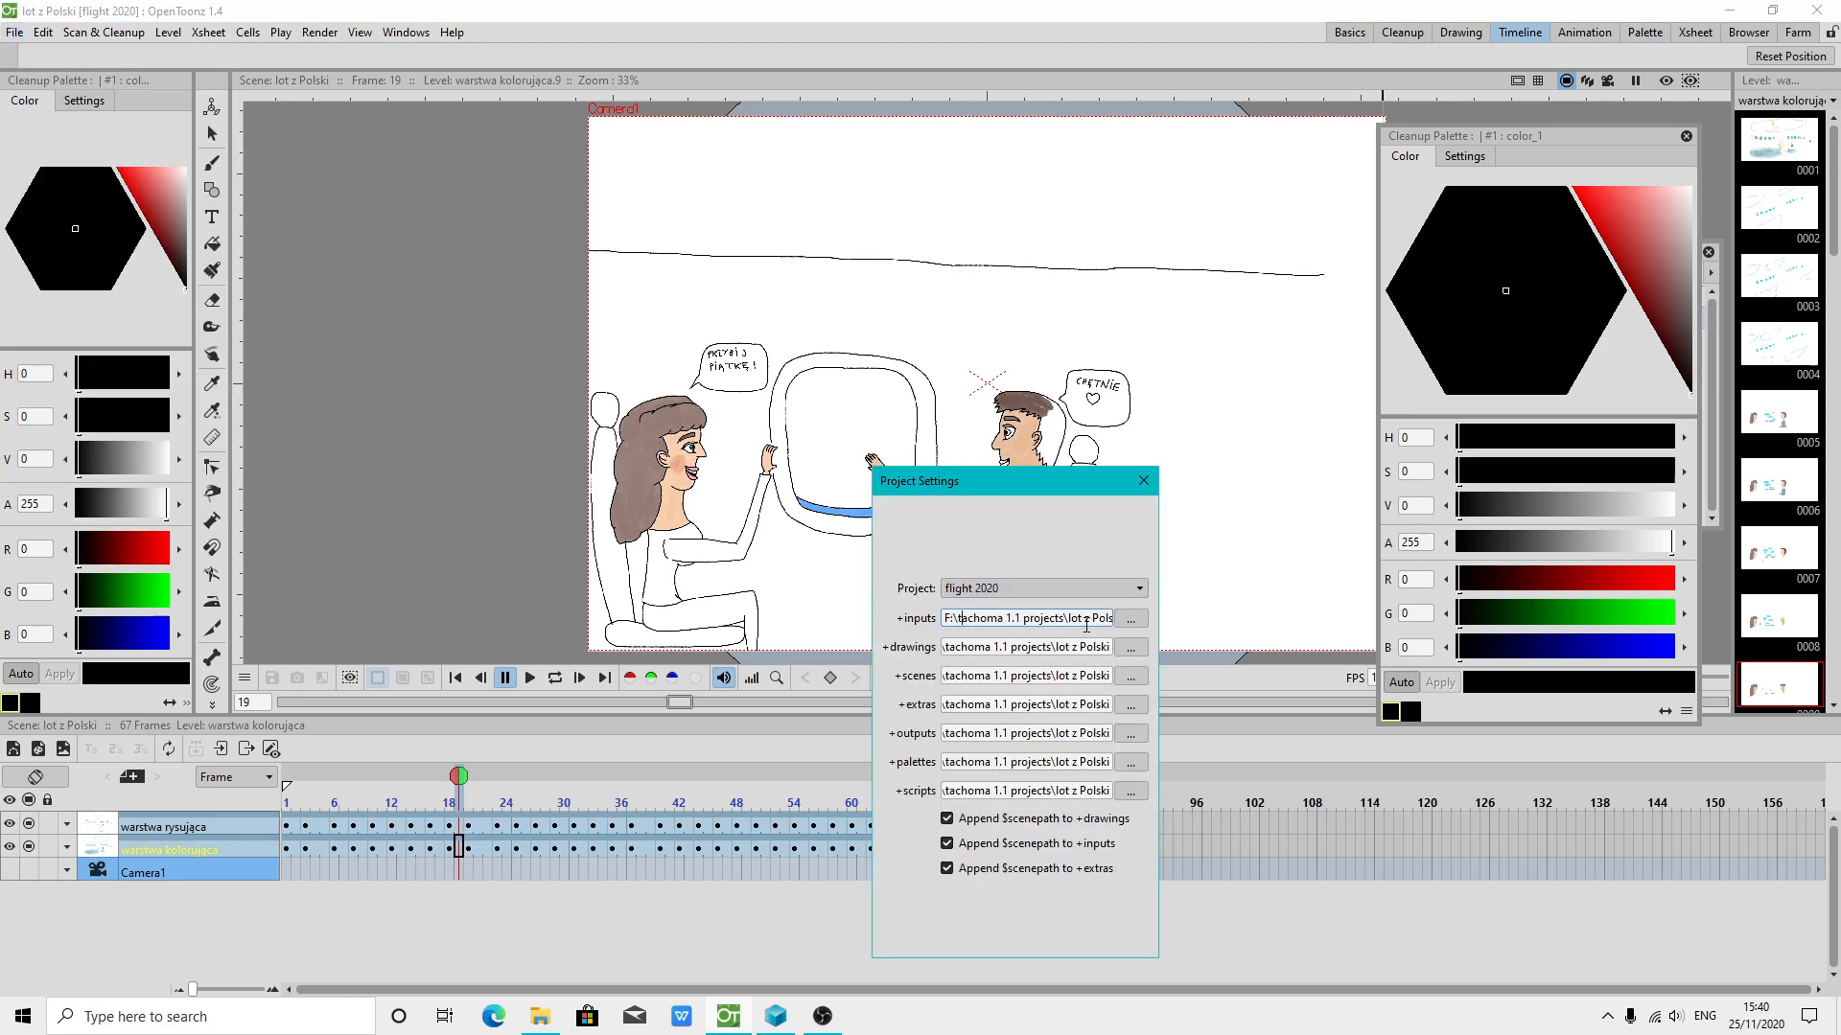
{"action": "left_click", "coordinate": [1142, 480]}
Switch to File Explorer, sort the teczka (F:) drive by date modified and open the tachoma 1.1 projects folder
{"action": "left_click", "coordinate": [23, 1016]}
{"action": "right_click", "coordinate": [310, 741]}
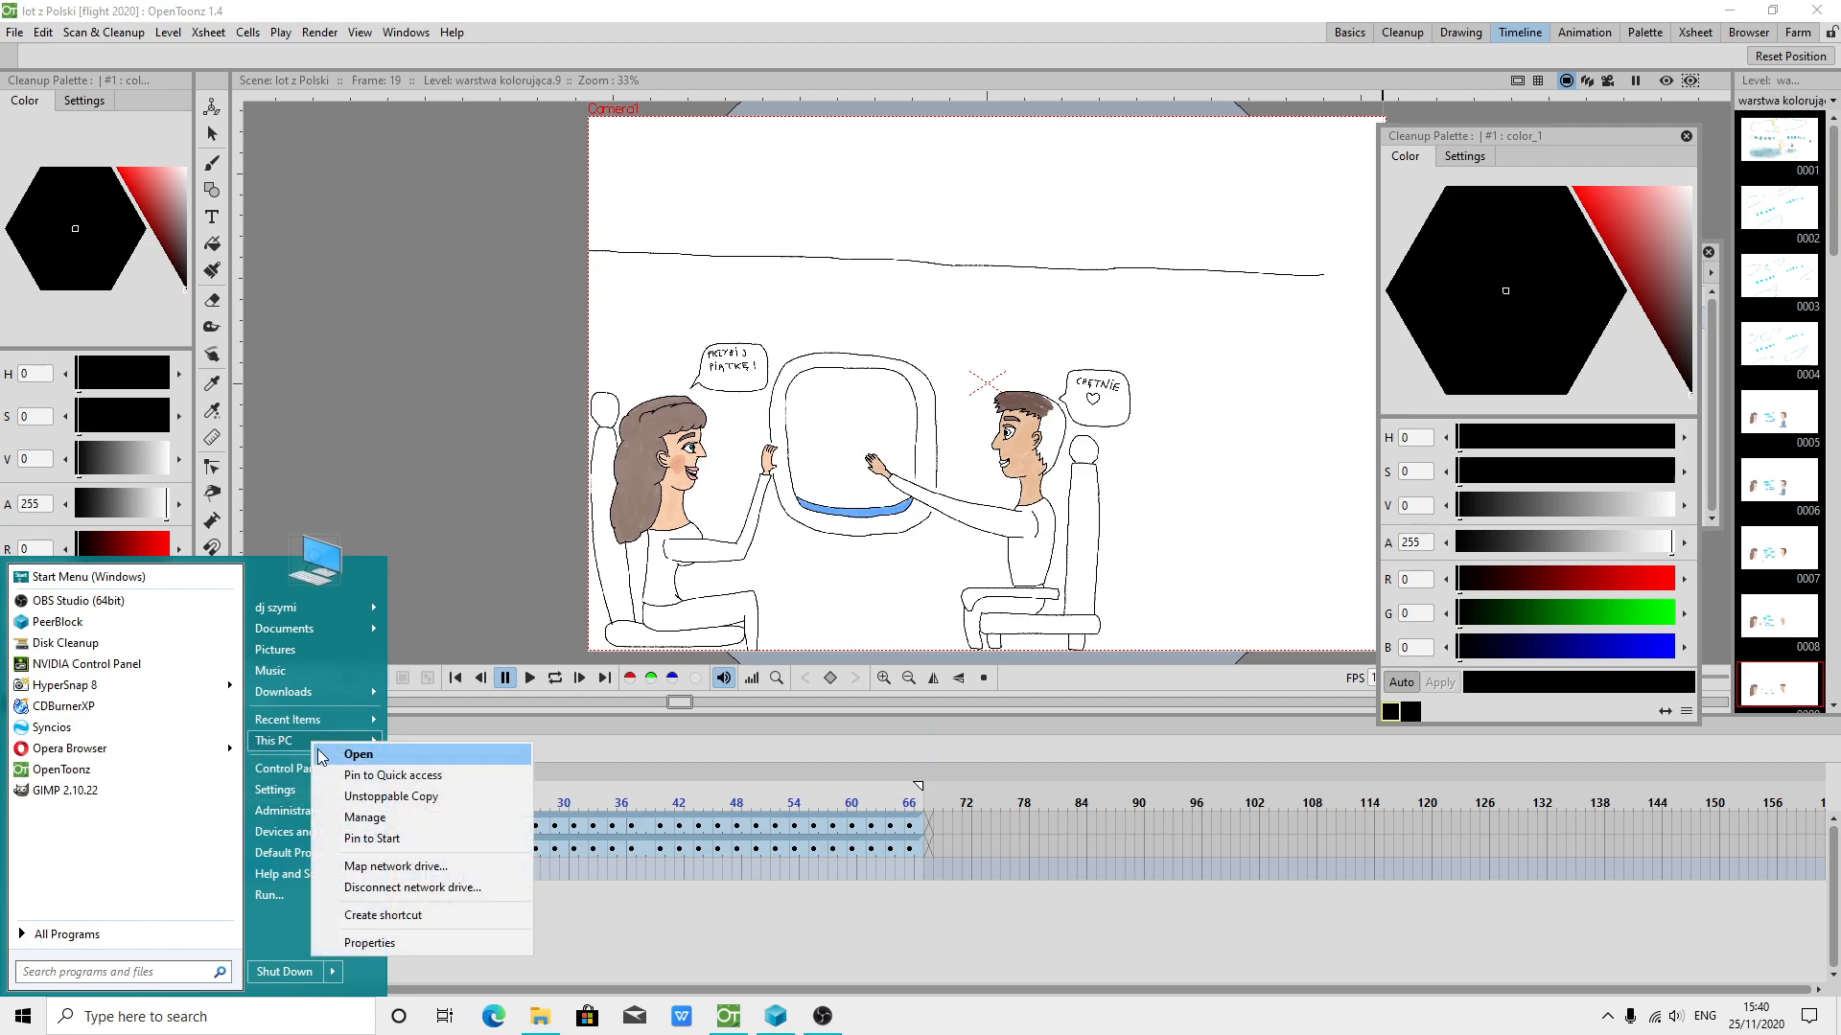
{"action": "left_click", "coordinate": [318, 750]}
{"action": "double_click", "coordinate": [784, 641]}
{"action": "left_click", "coordinate": [997, 352]}
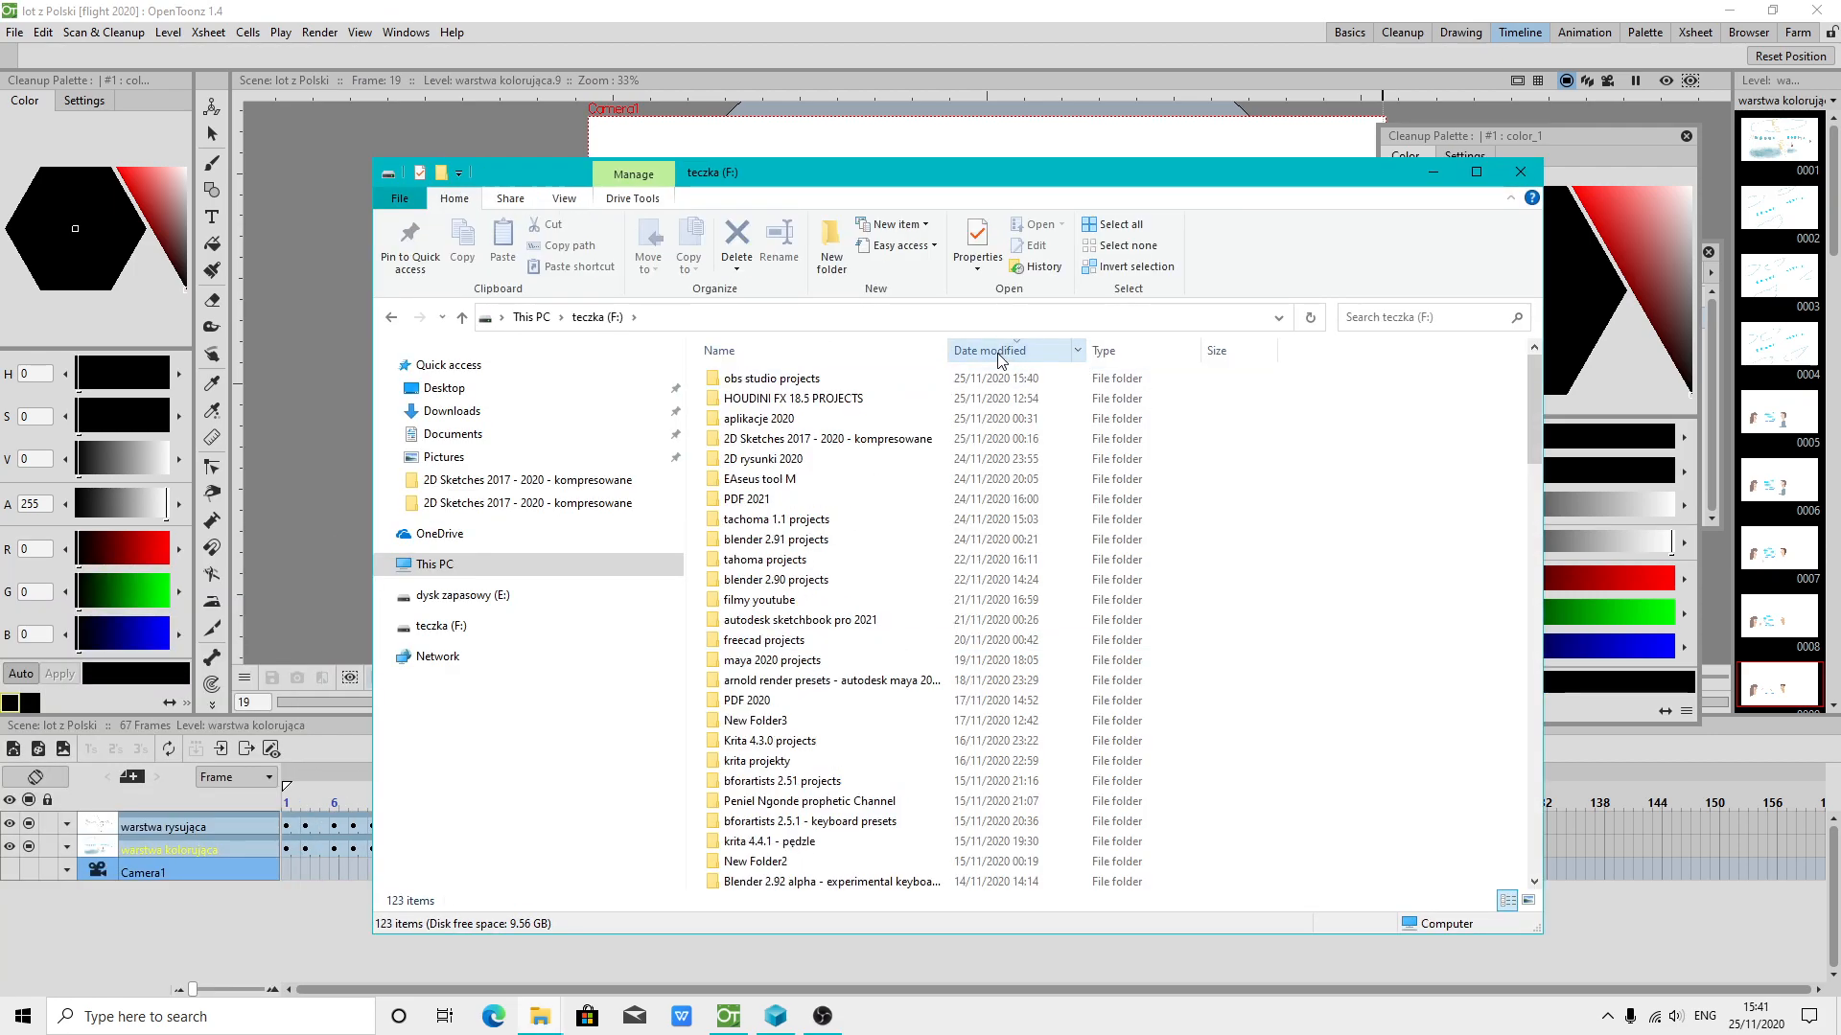
{"action": "double_click", "coordinate": [774, 518]}
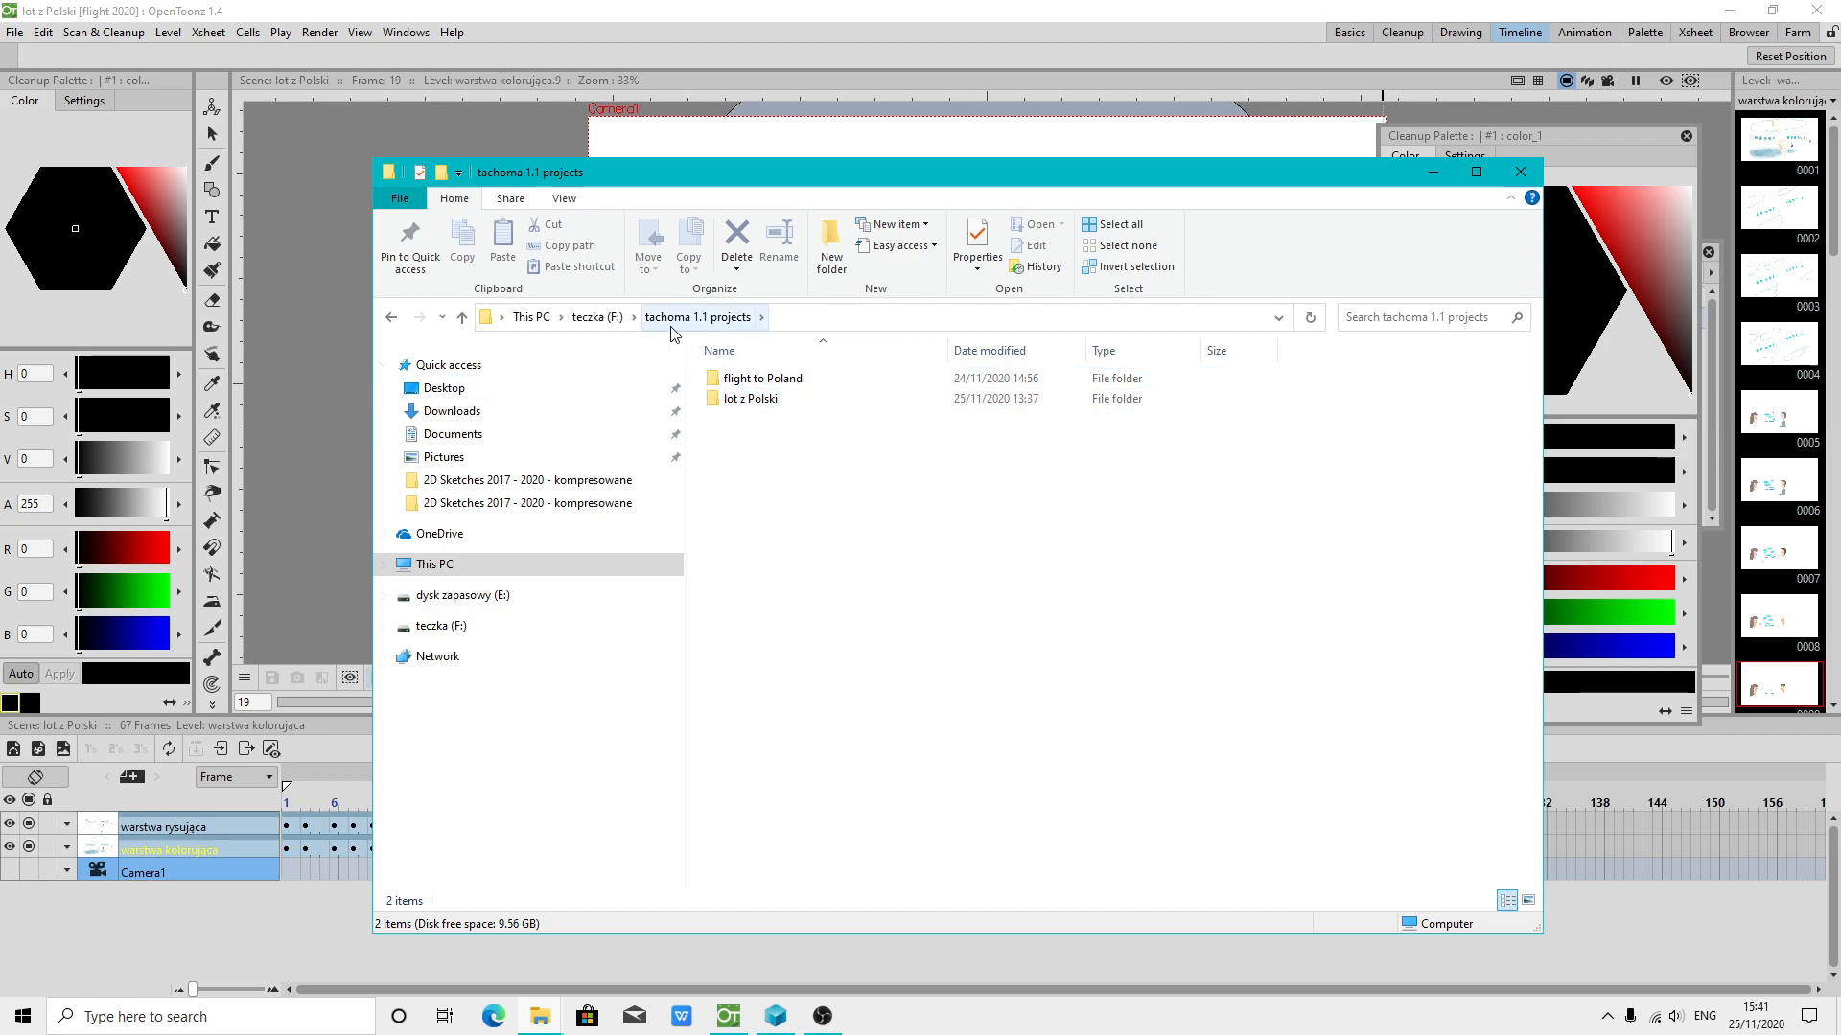
Check the contents of the lot z Polski folder, then return to tachoma 1.1 projects and select that folder
{"action": "left_click_drag", "start_coordinate": [771, 447], "coordinate": [767, 377]}
{"action": "double_click", "coordinate": [767, 377]}
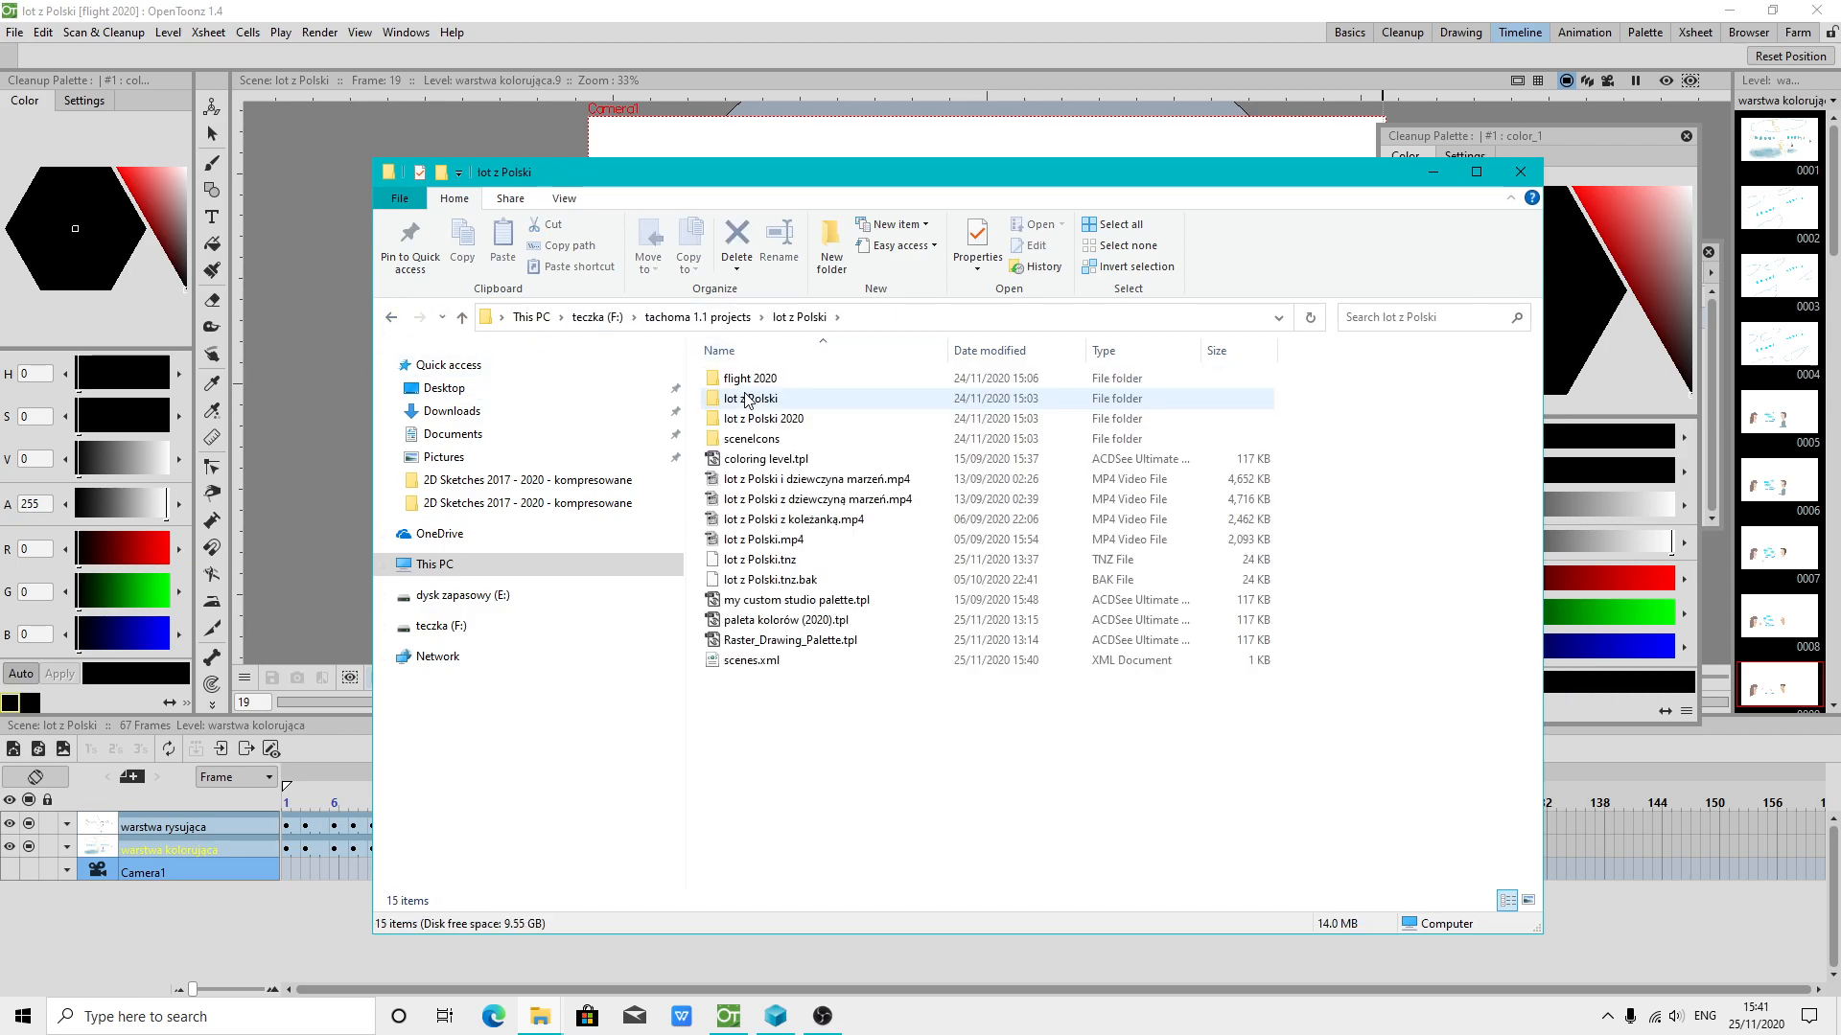
{"action": "left_click", "coordinate": [391, 317]}
{"action": "left_click", "coordinate": [757, 398]}
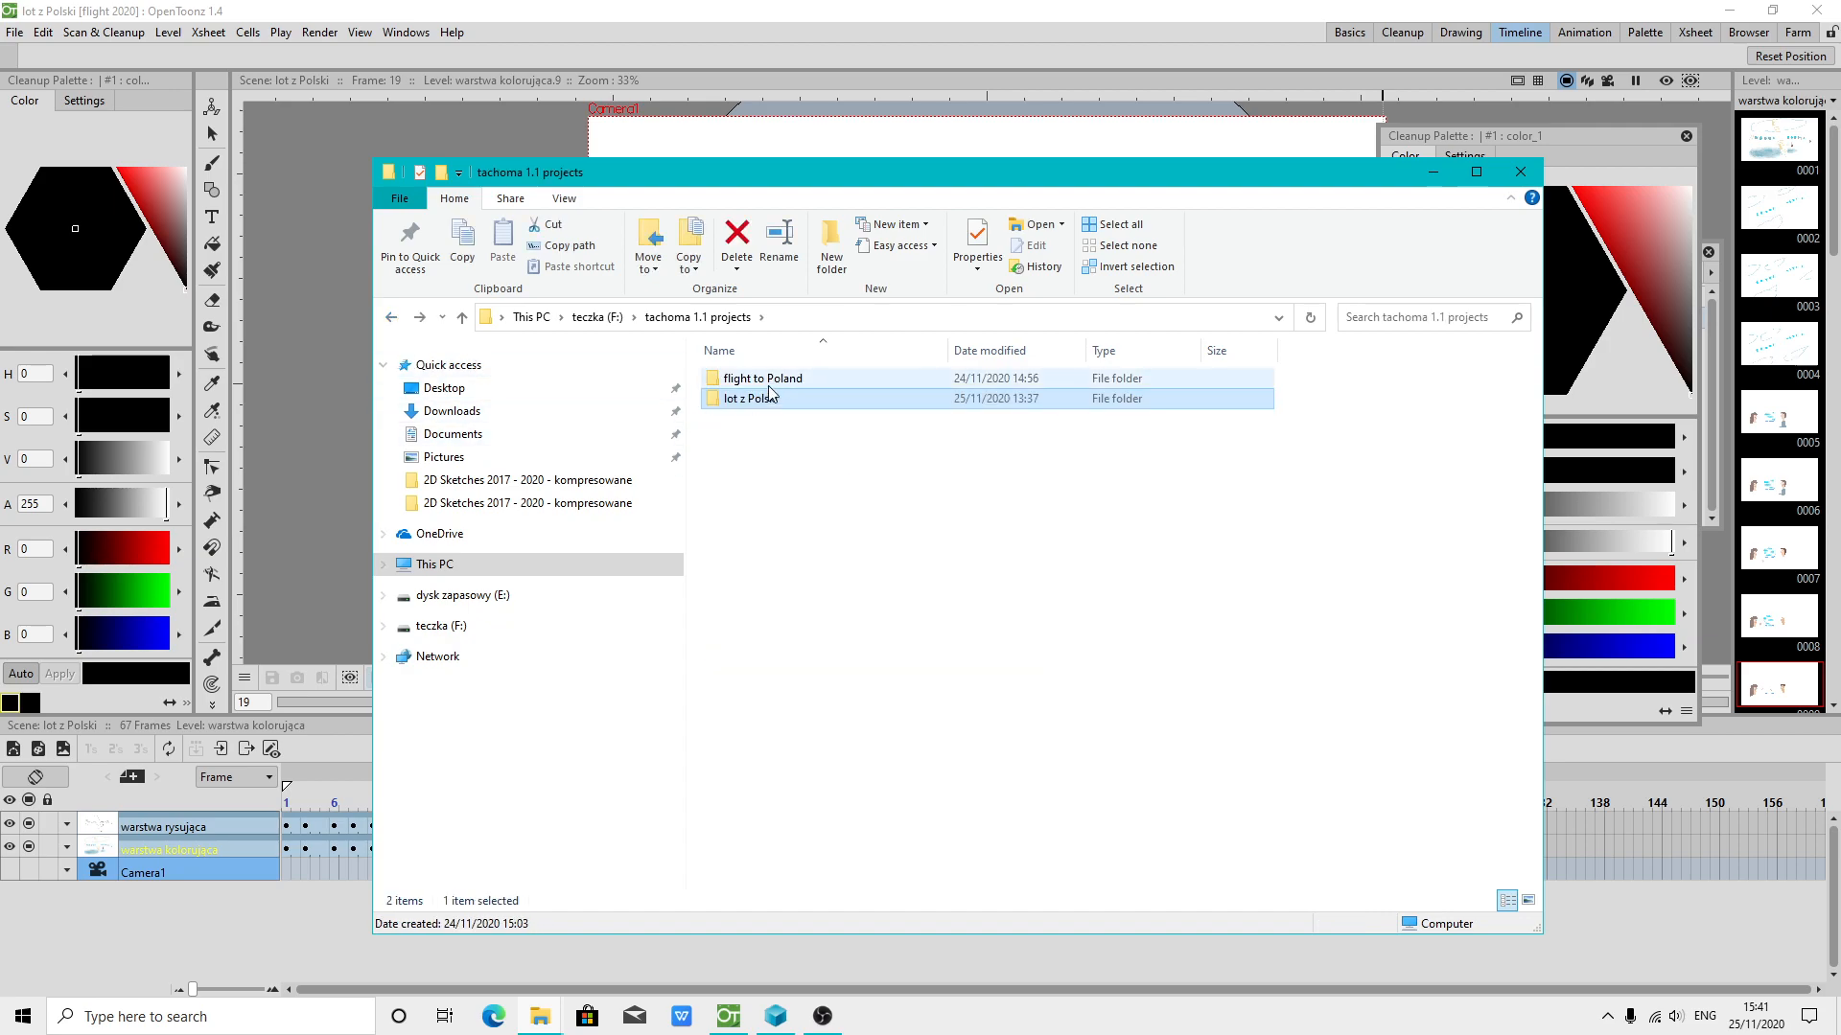
{"action": "left_click", "coordinate": [14, 33]}
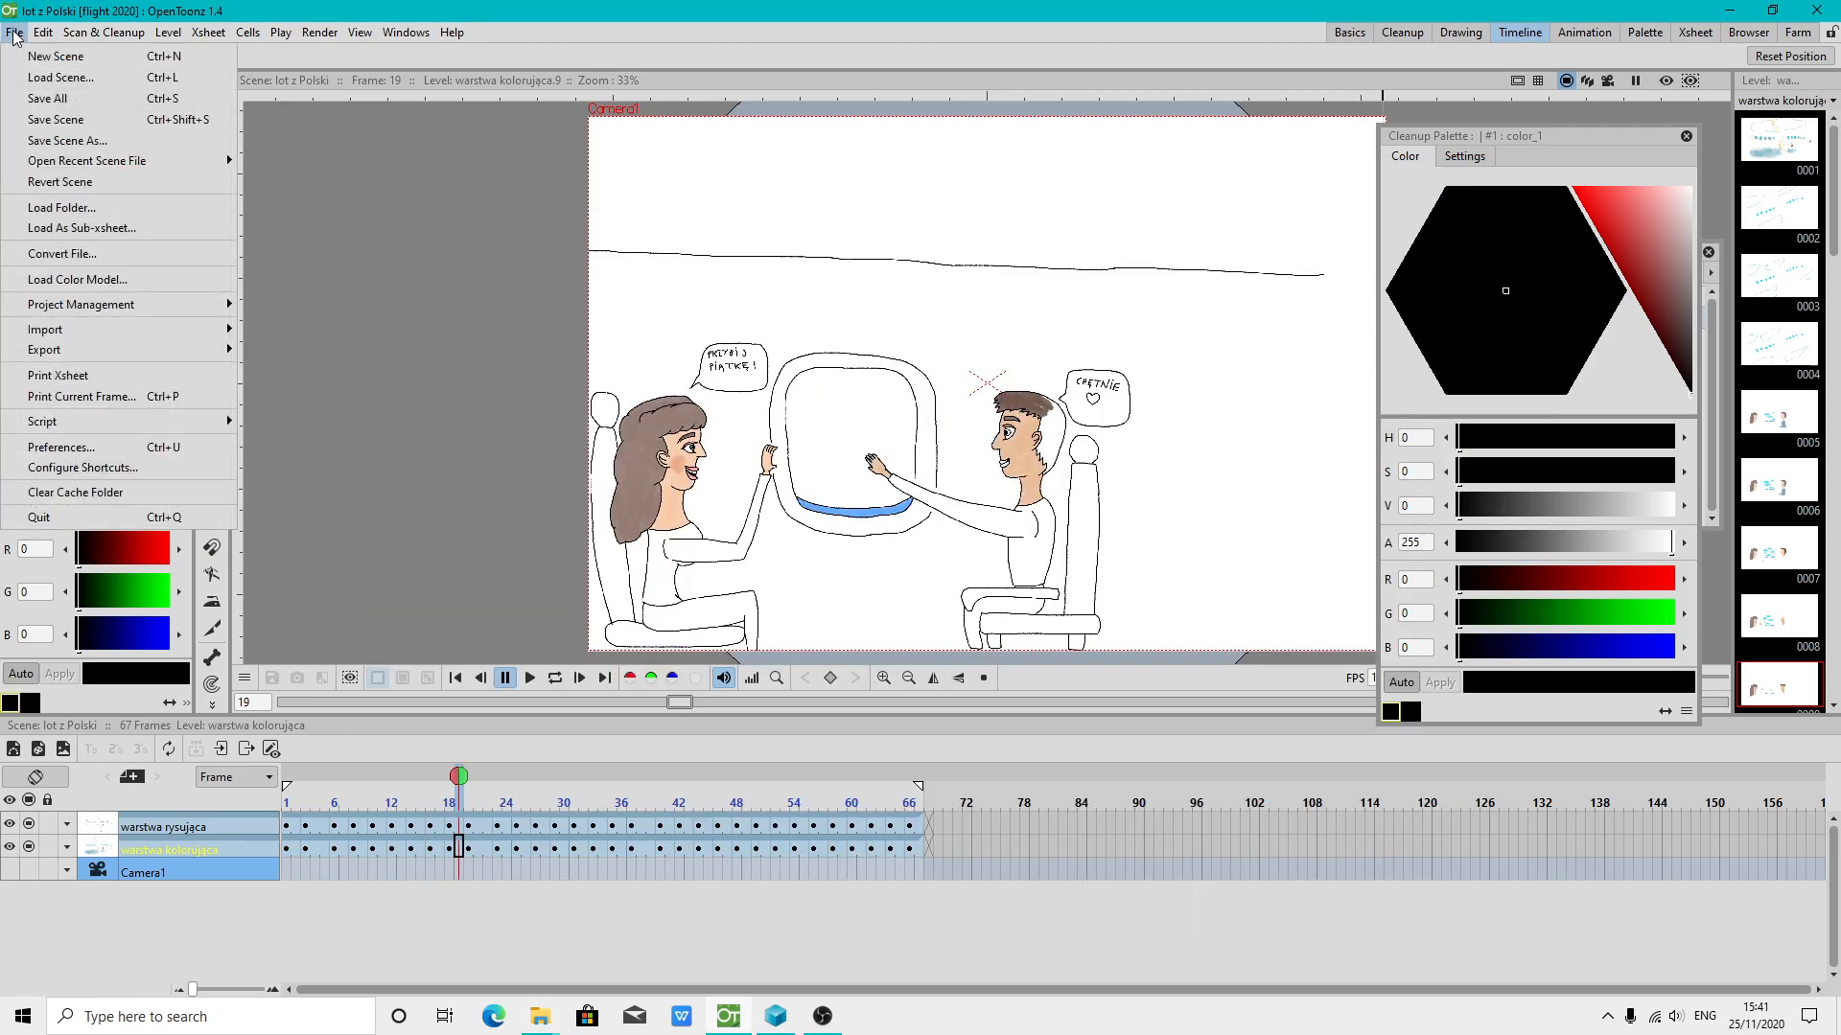
{"action": "left_click", "coordinate": [540, 1024]}
{"action": "left_click", "coordinate": [625, 939]}
{"action": "right_click", "coordinate": [772, 398]}
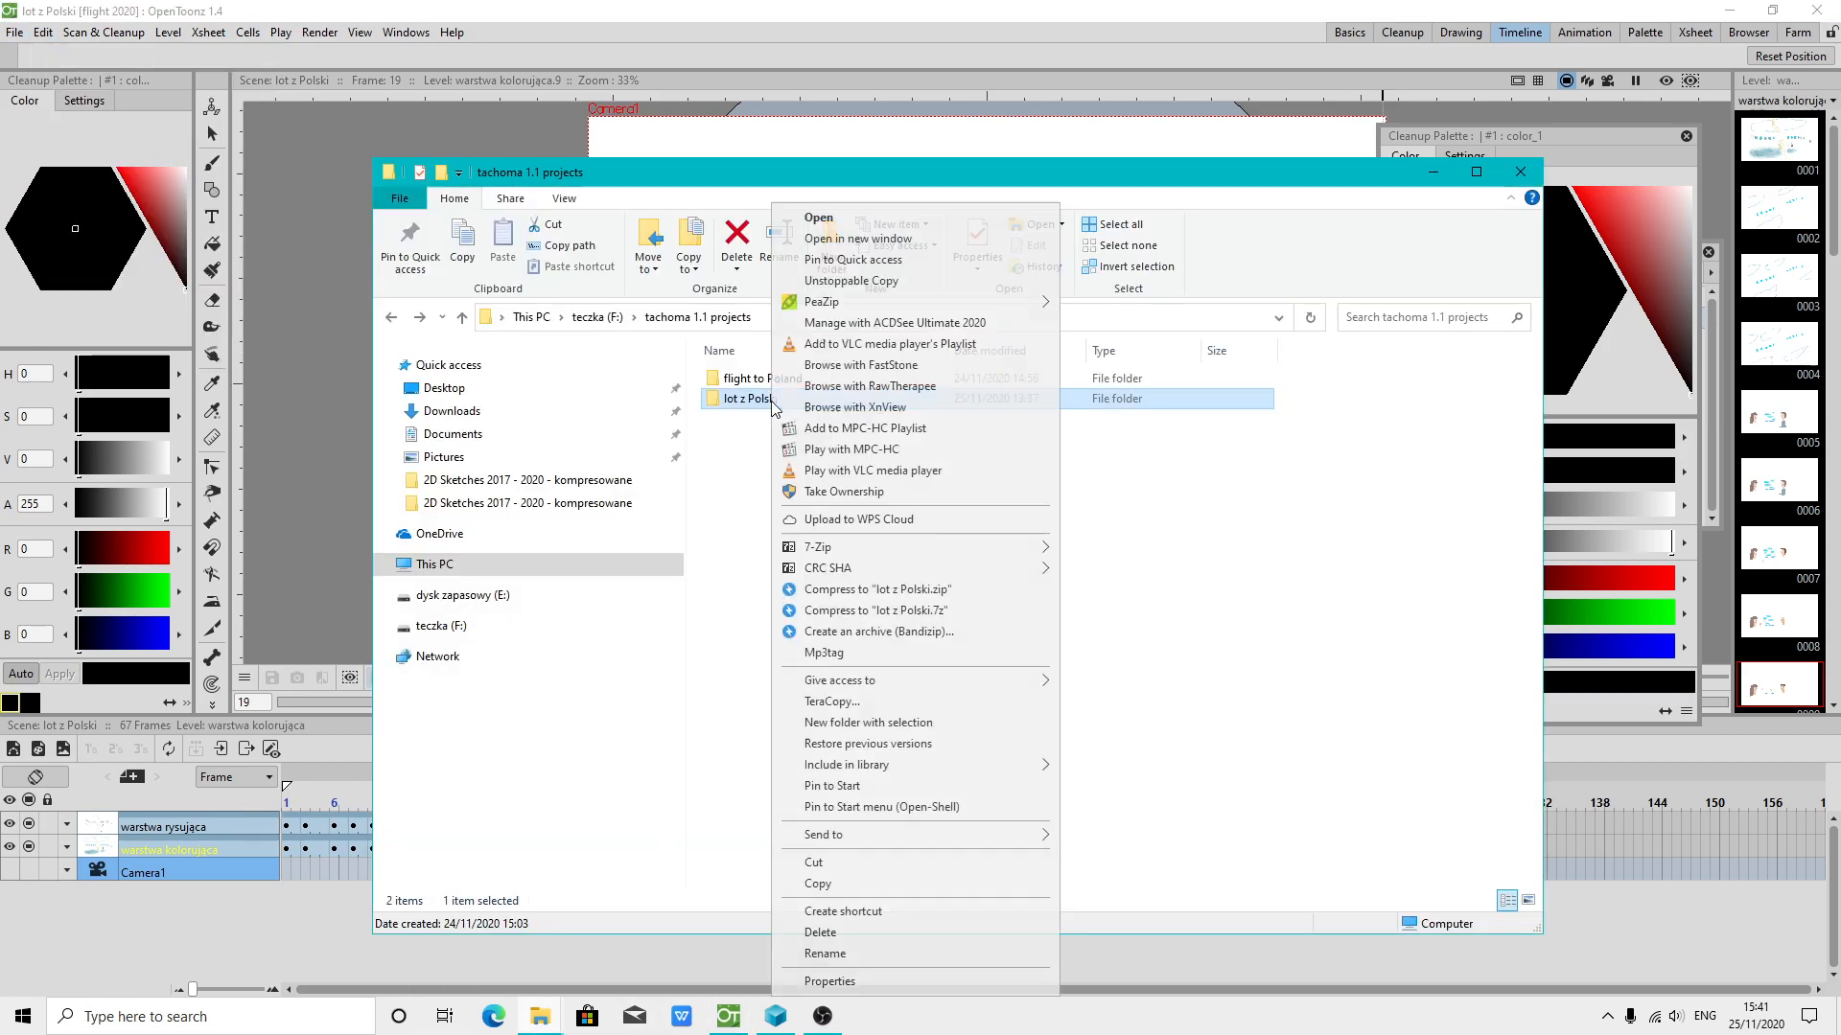
{"action": "left_click", "coordinate": [840, 983]}
{"action": "key", "text": "Escape"}
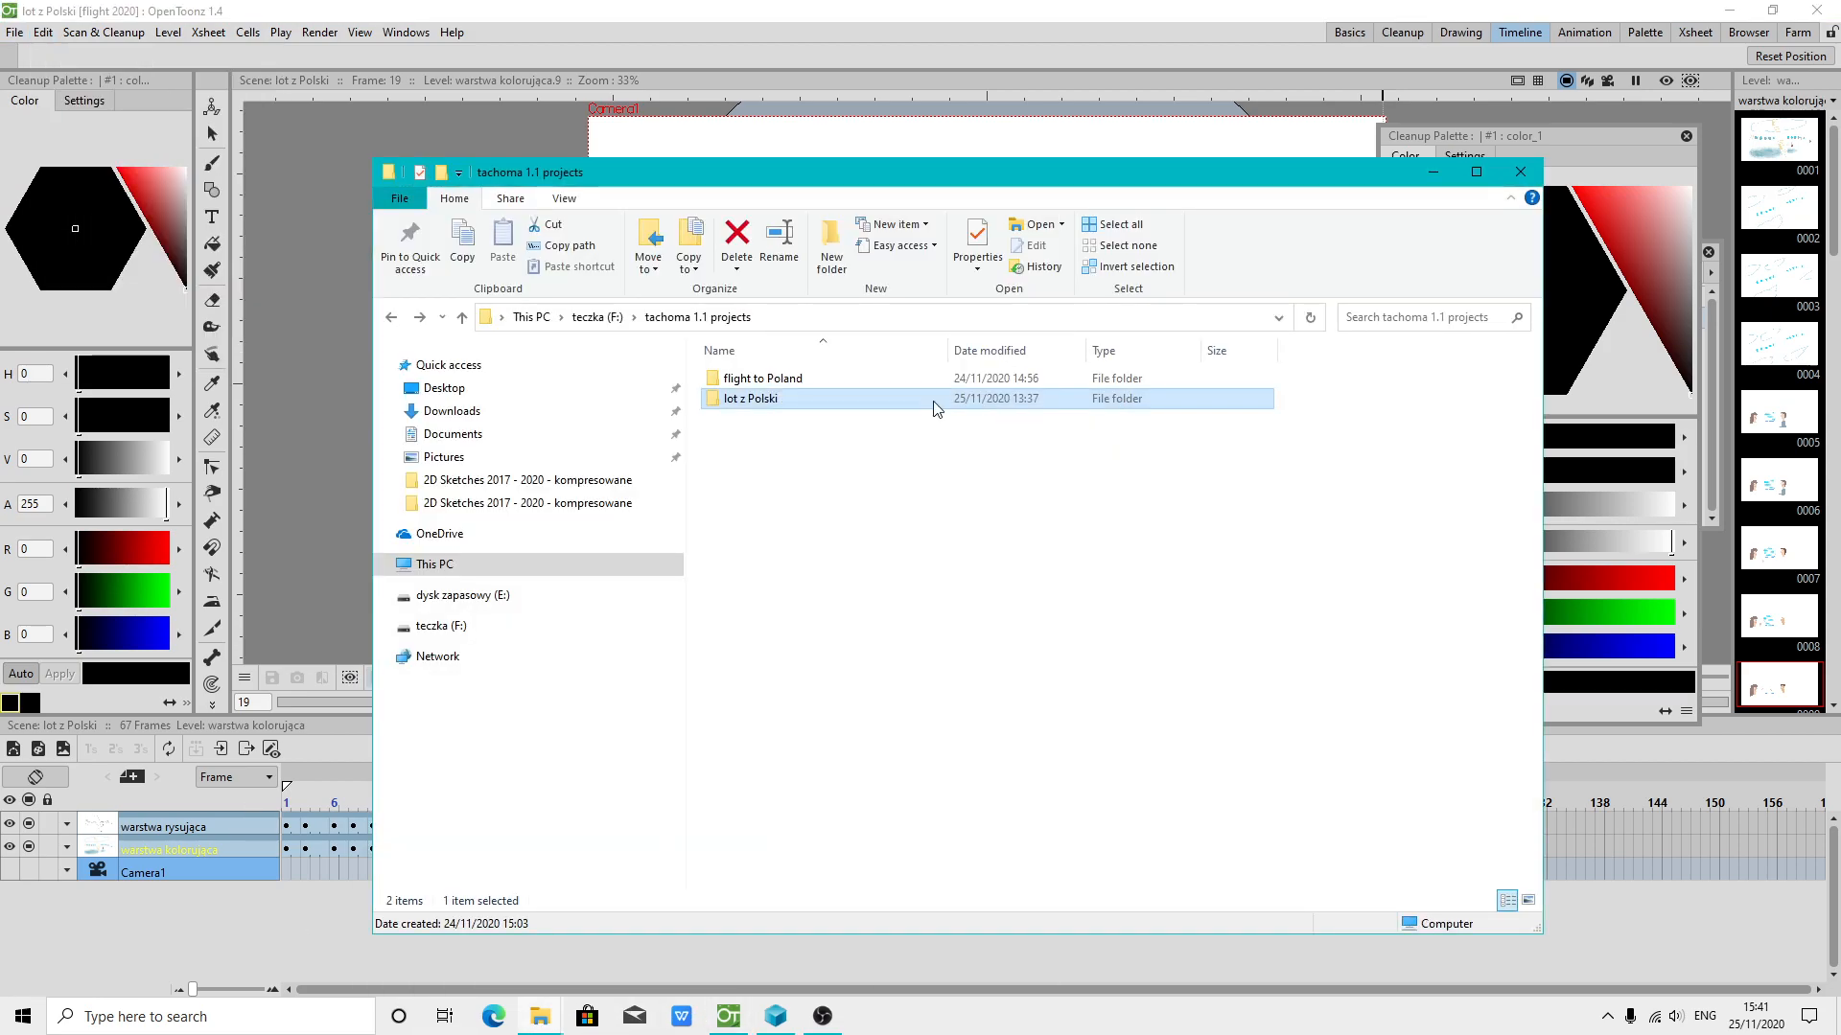
Inspect the flight 2020 and lot z Polski subfolders inside the lot z Polski project folder
{"action": "double_click", "coordinate": [764, 400]}
{"action": "double_click", "coordinate": [764, 378]}
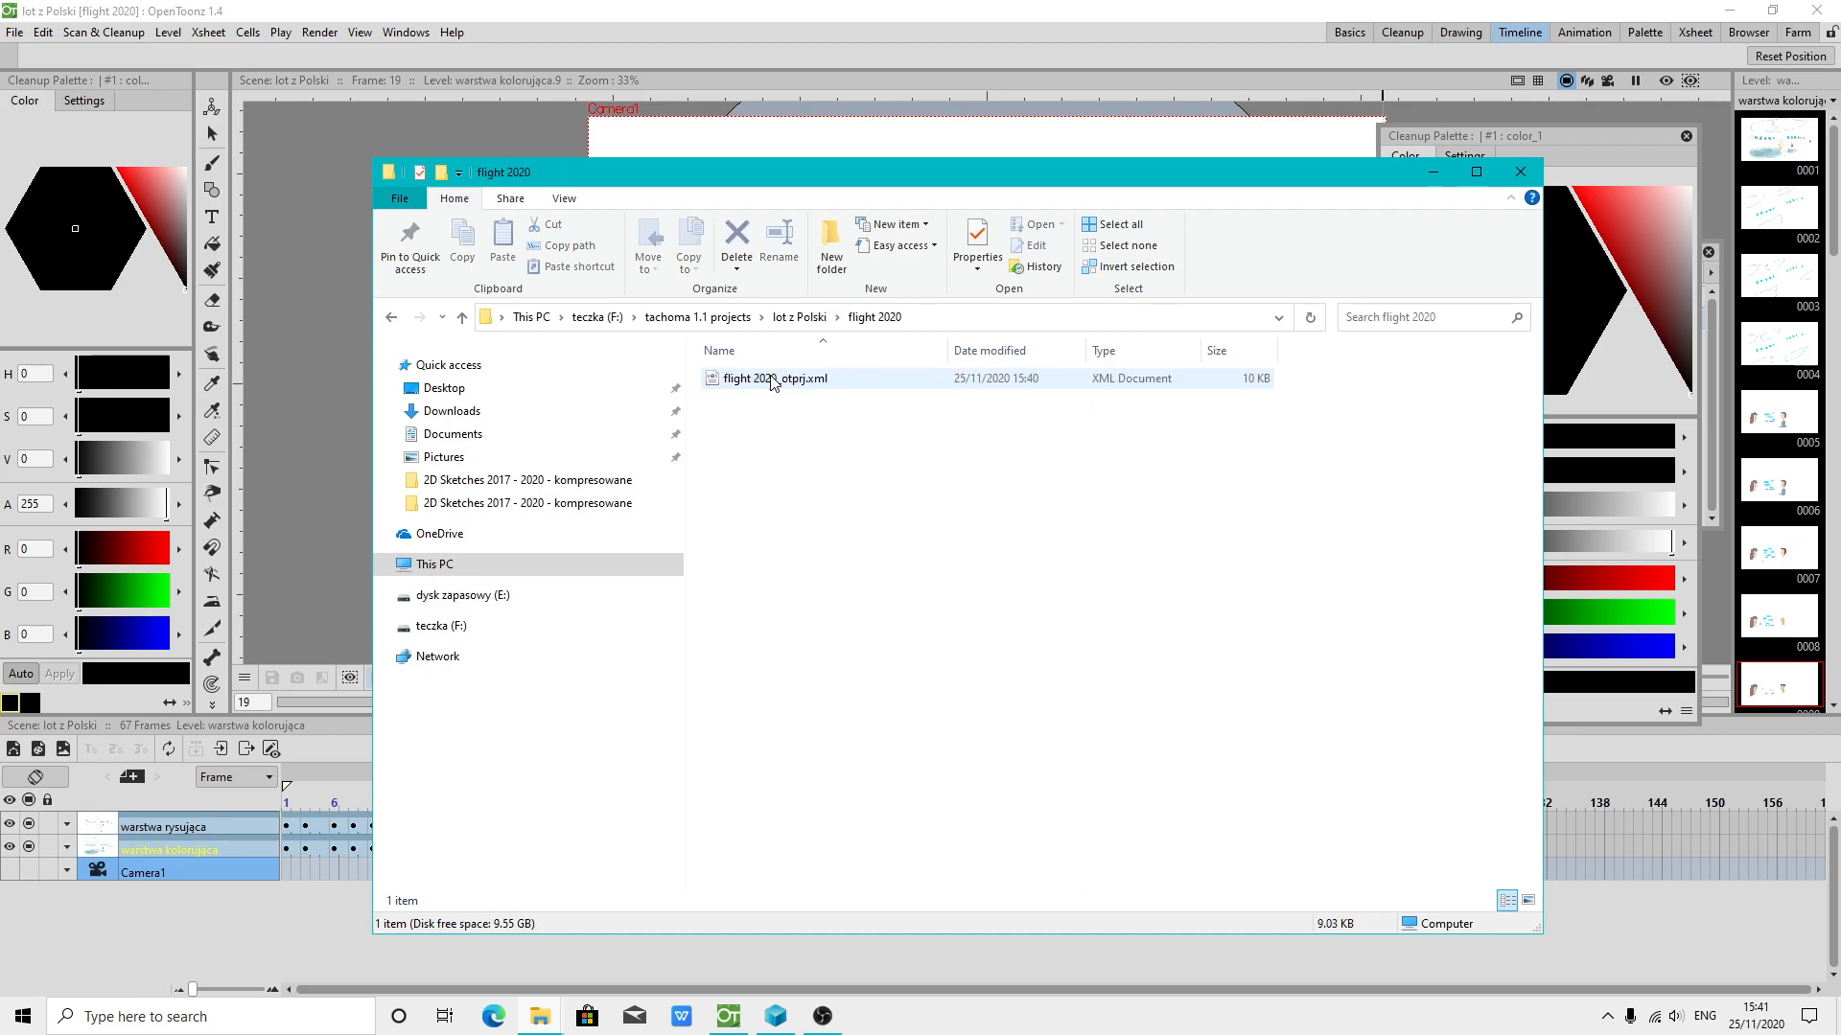
{"action": "left_click", "coordinate": [391, 320]}
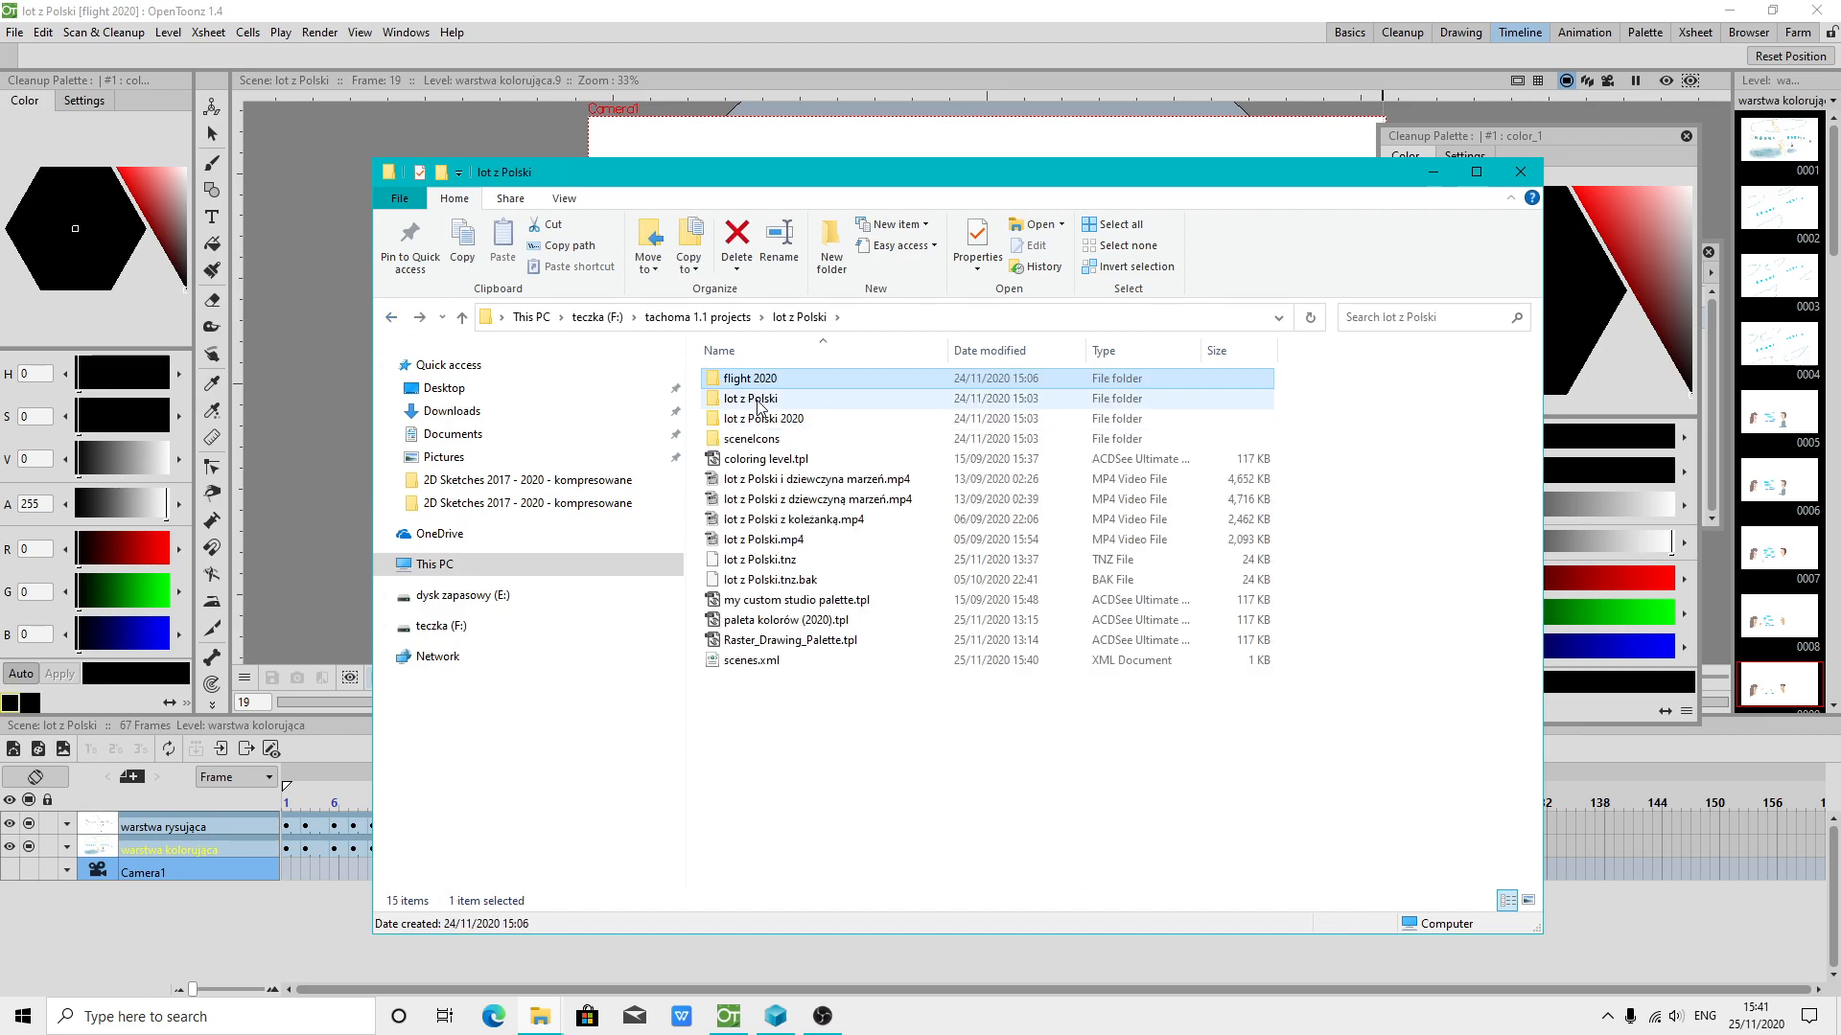
{"action": "left_click", "coordinate": [758, 403]}
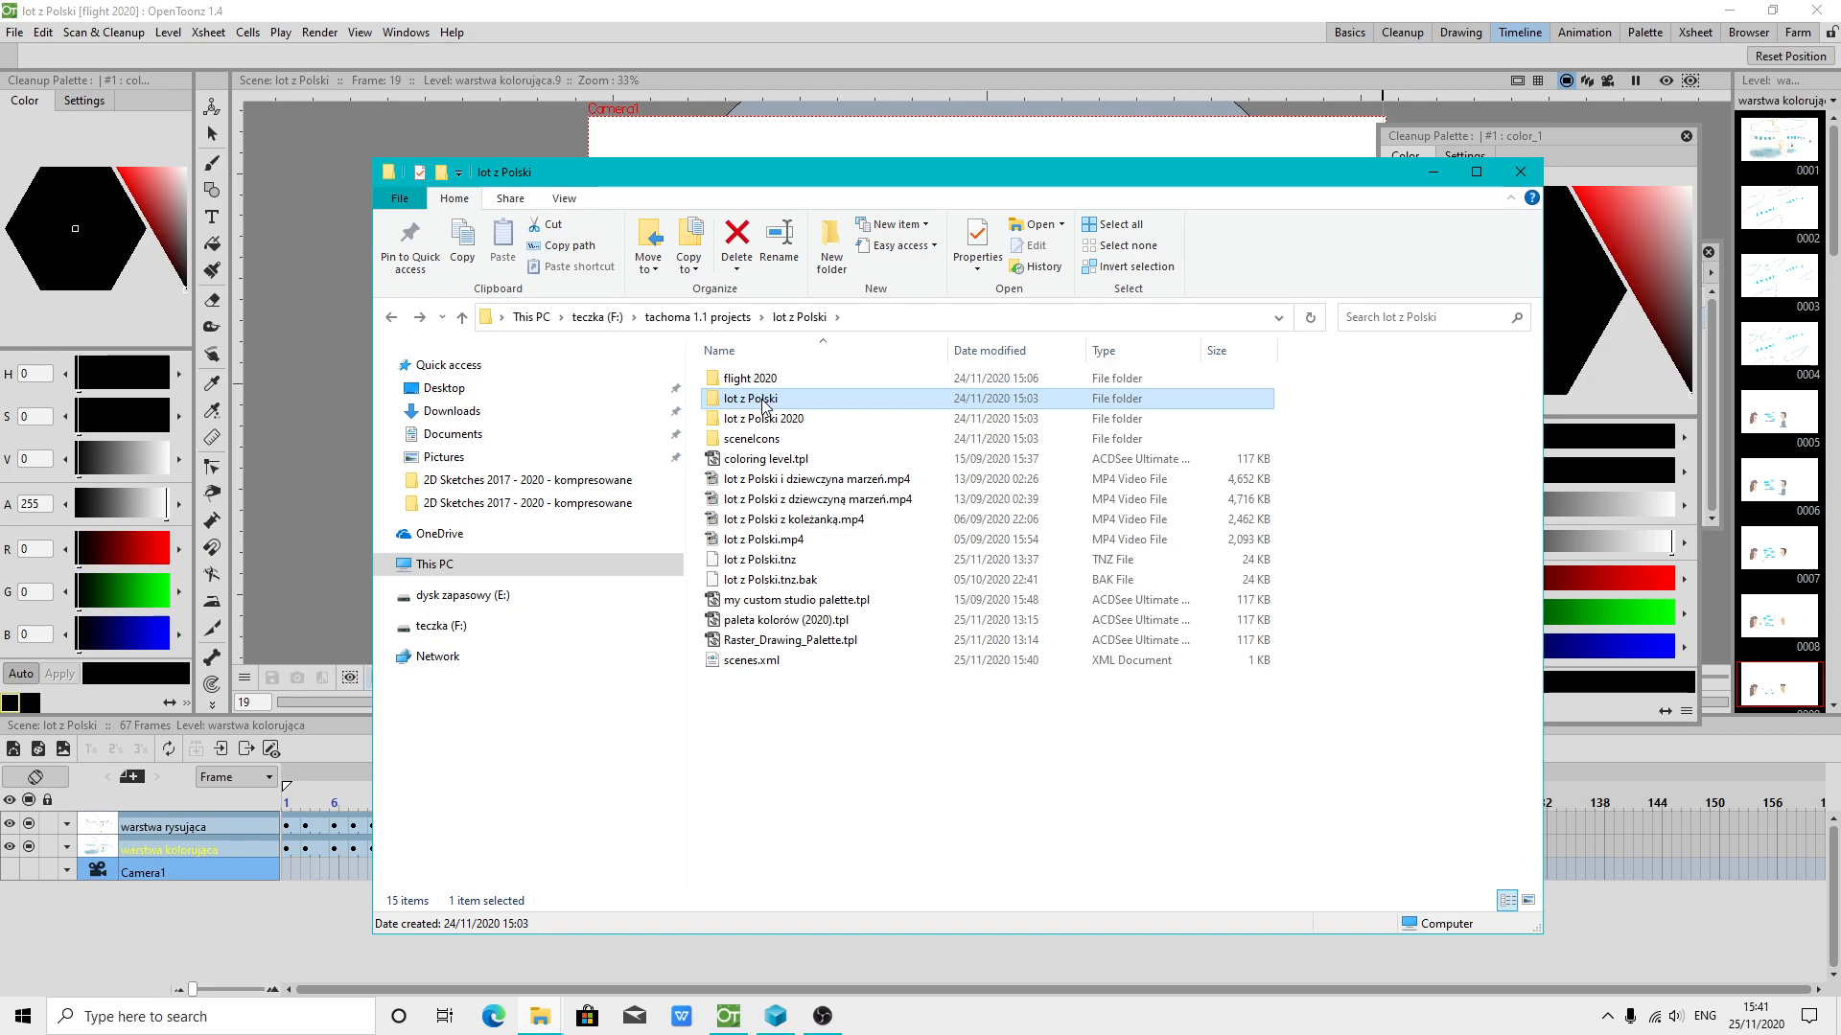
{"action": "double_click", "coordinate": [764, 400]}
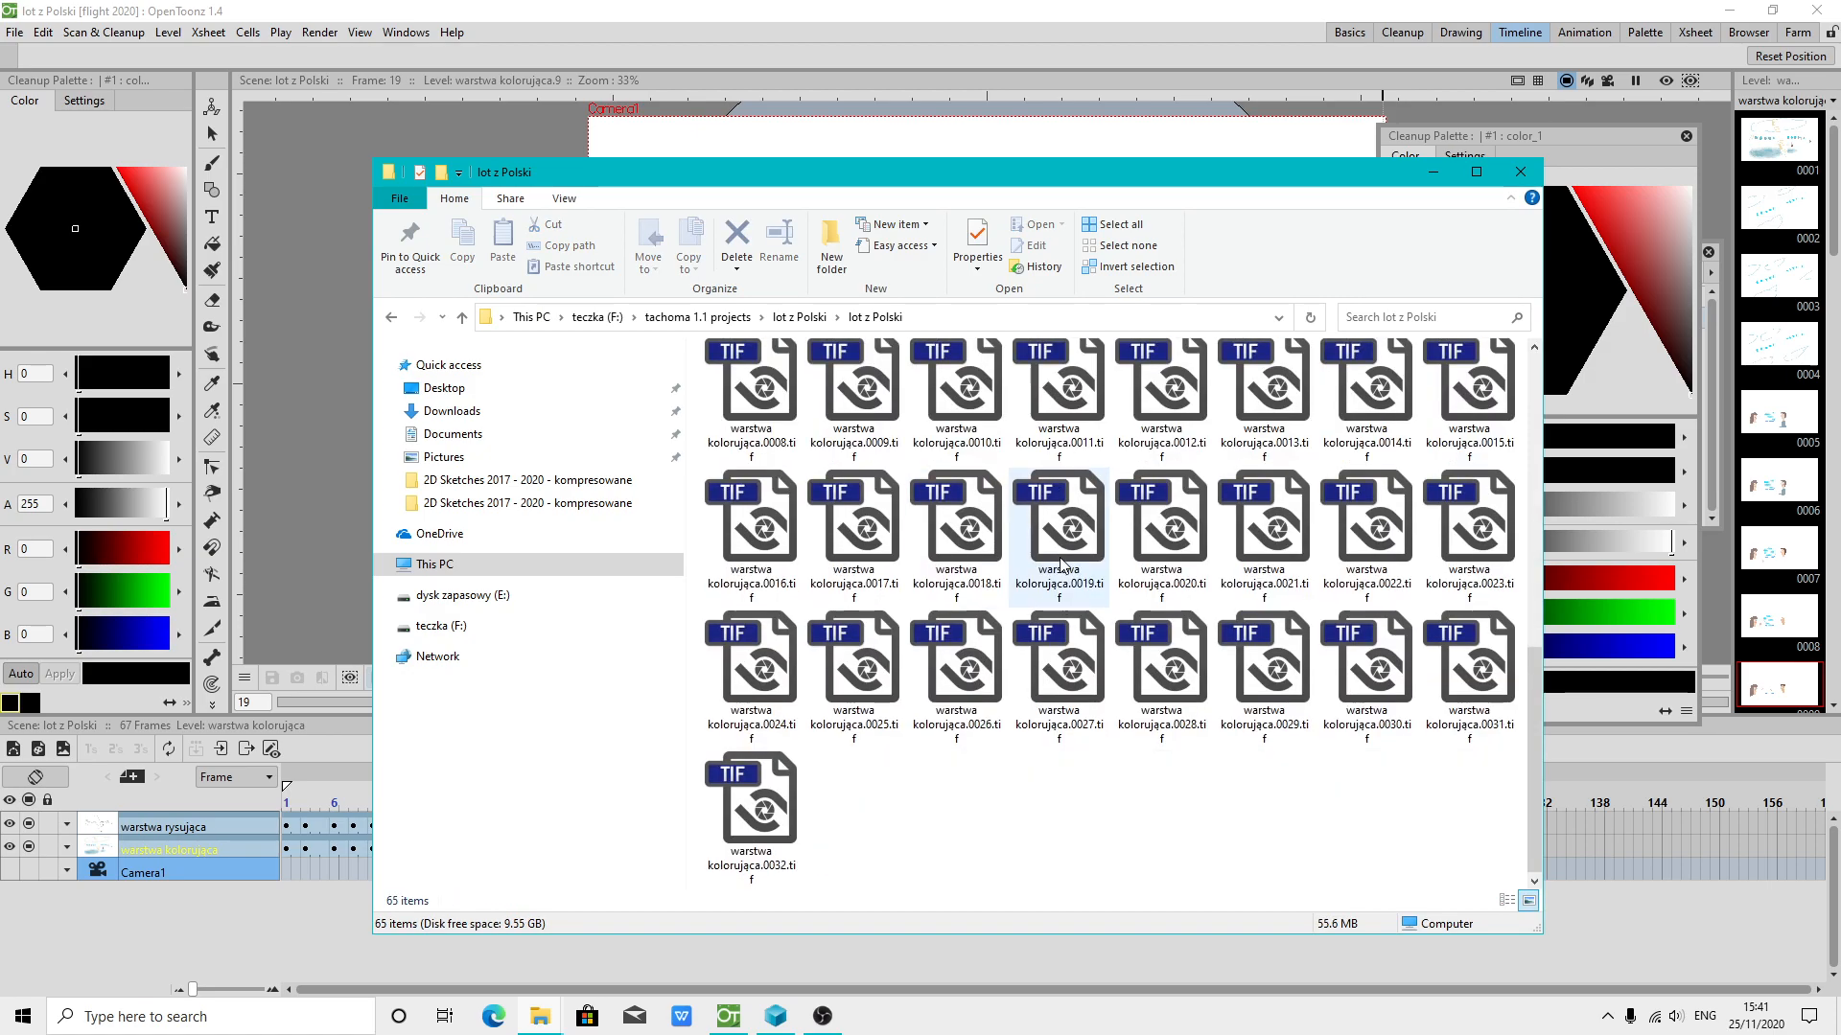
{"action": "key", "text": "alt+Left"}
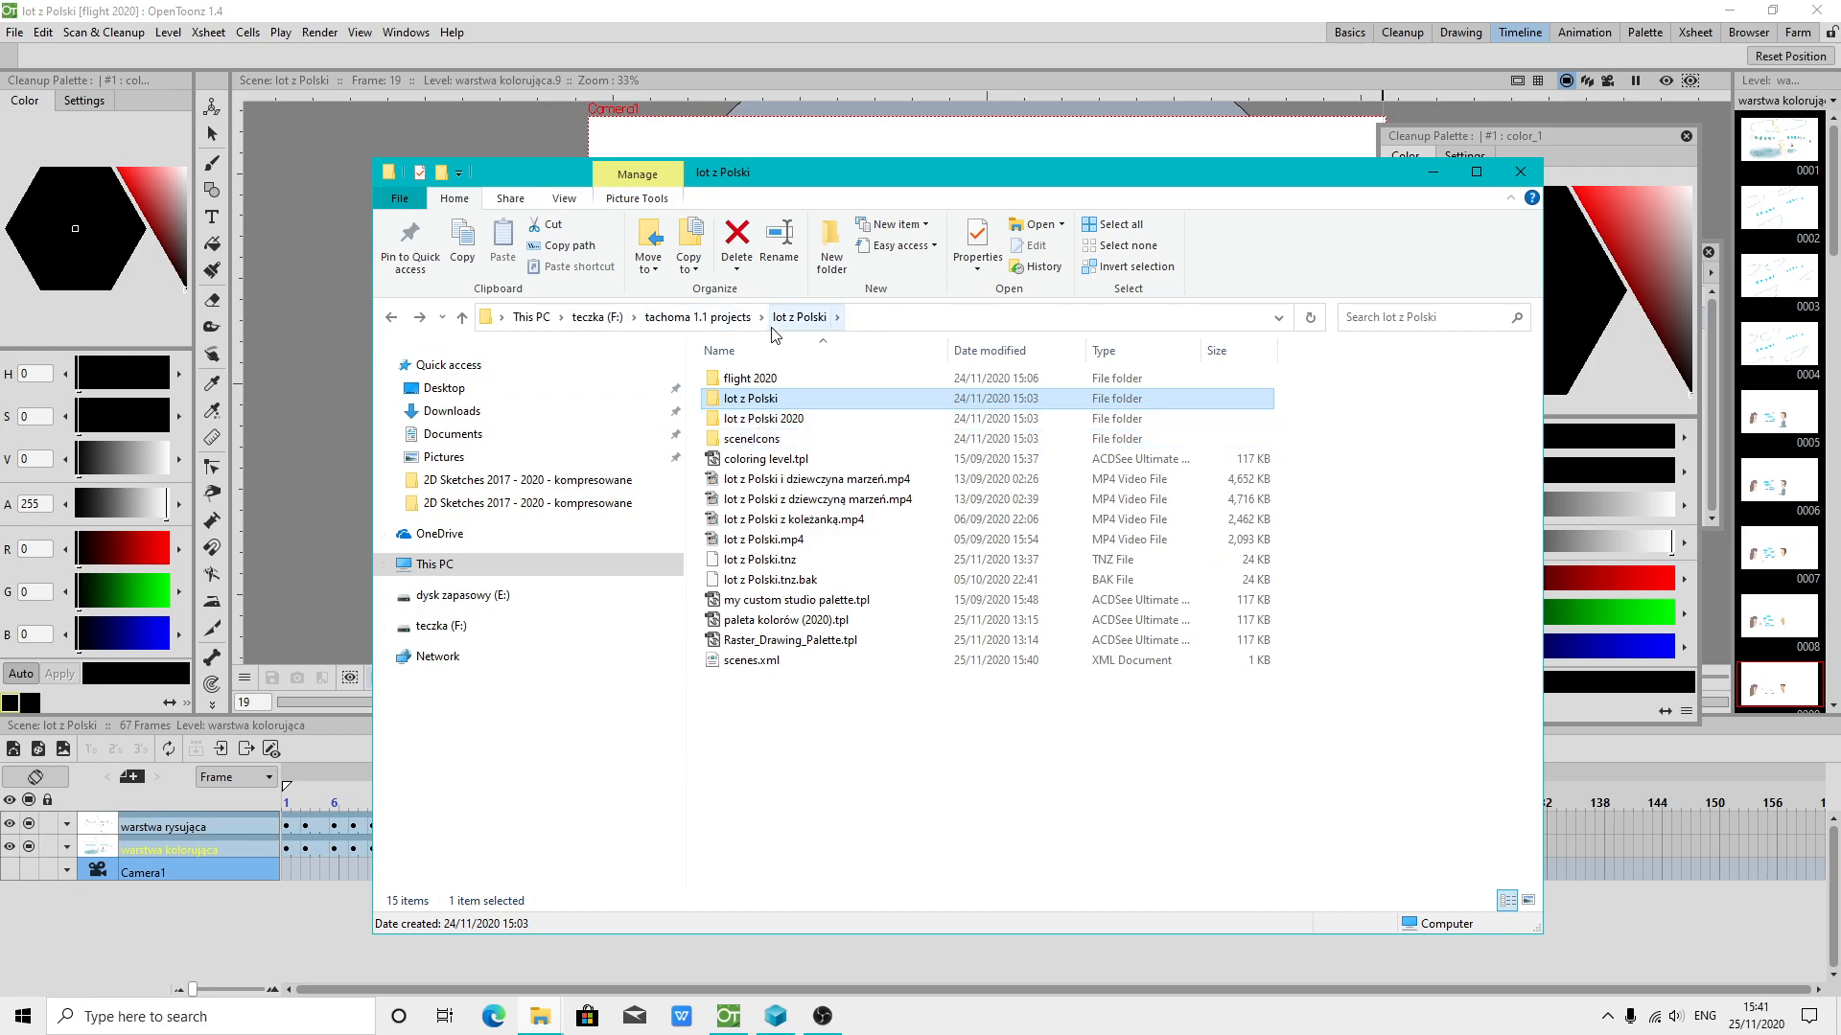
Go up to tachoma 1.1 projects and copy the lot z Polski folder to the clipboard
{"action": "left_click", "coordinate": [726, 326]}
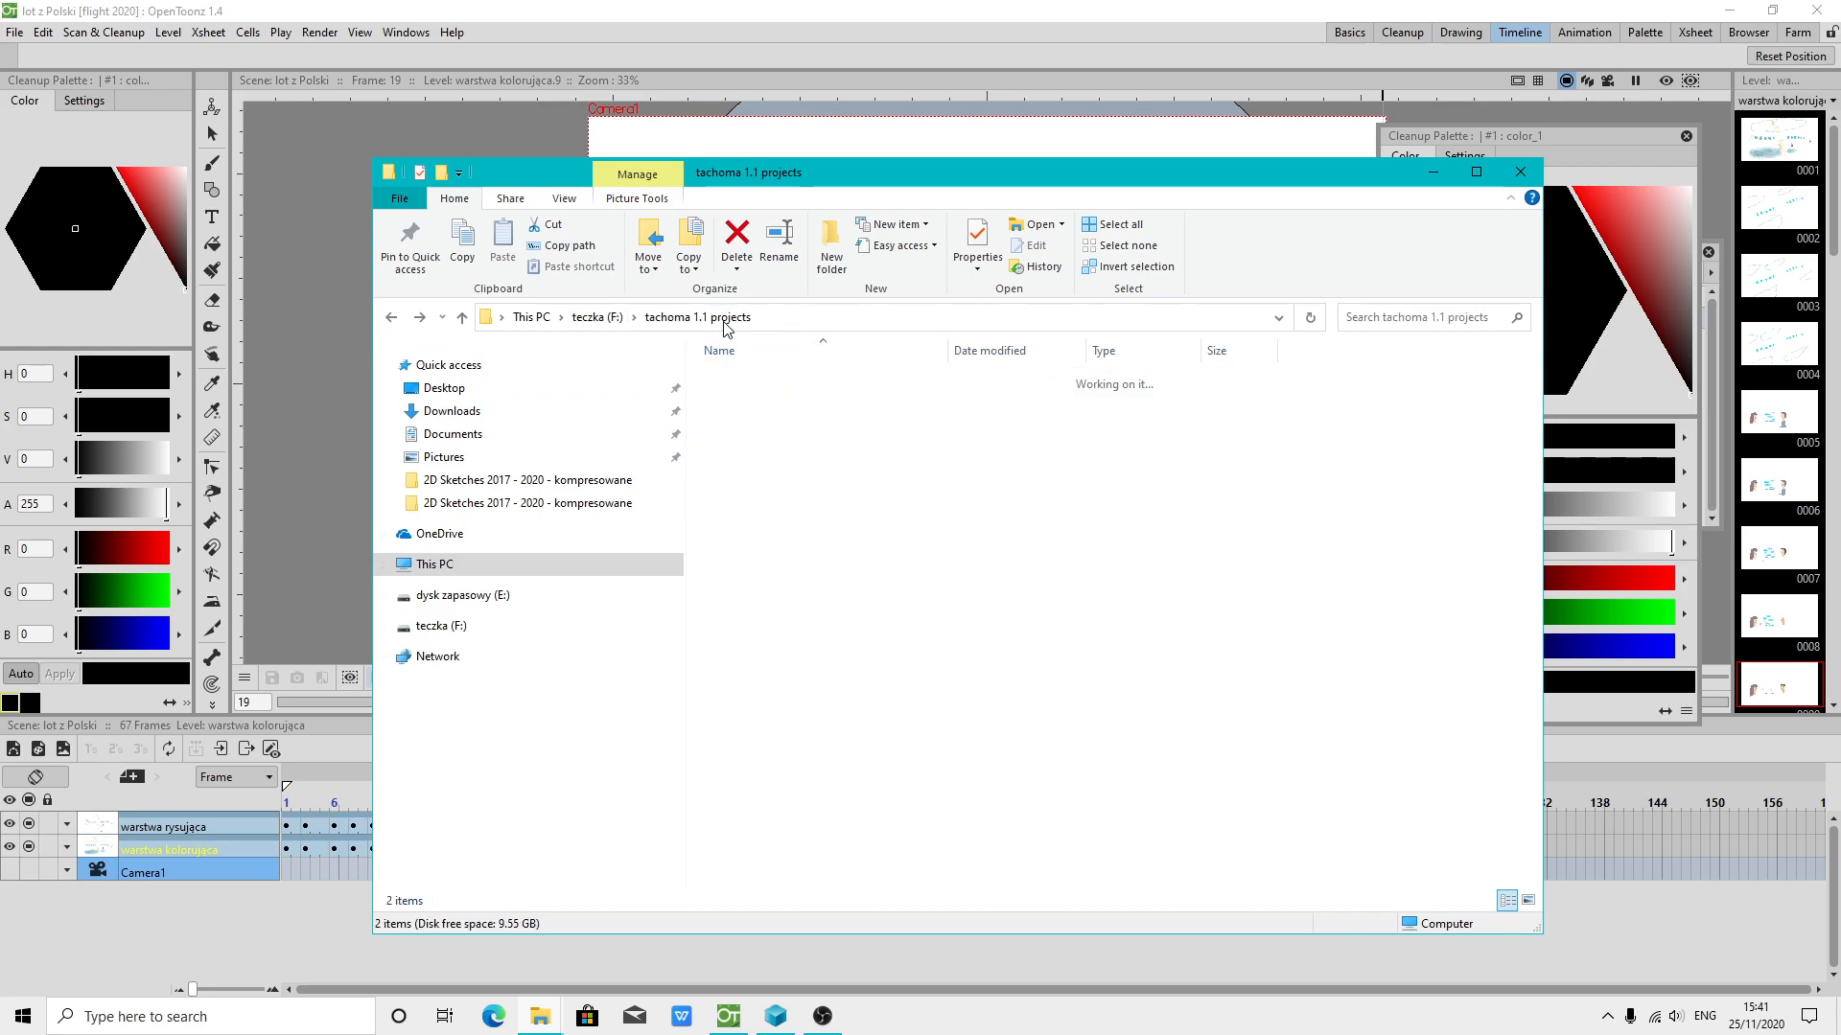
{"action": "right_click", "coordinate": [751, 399]}
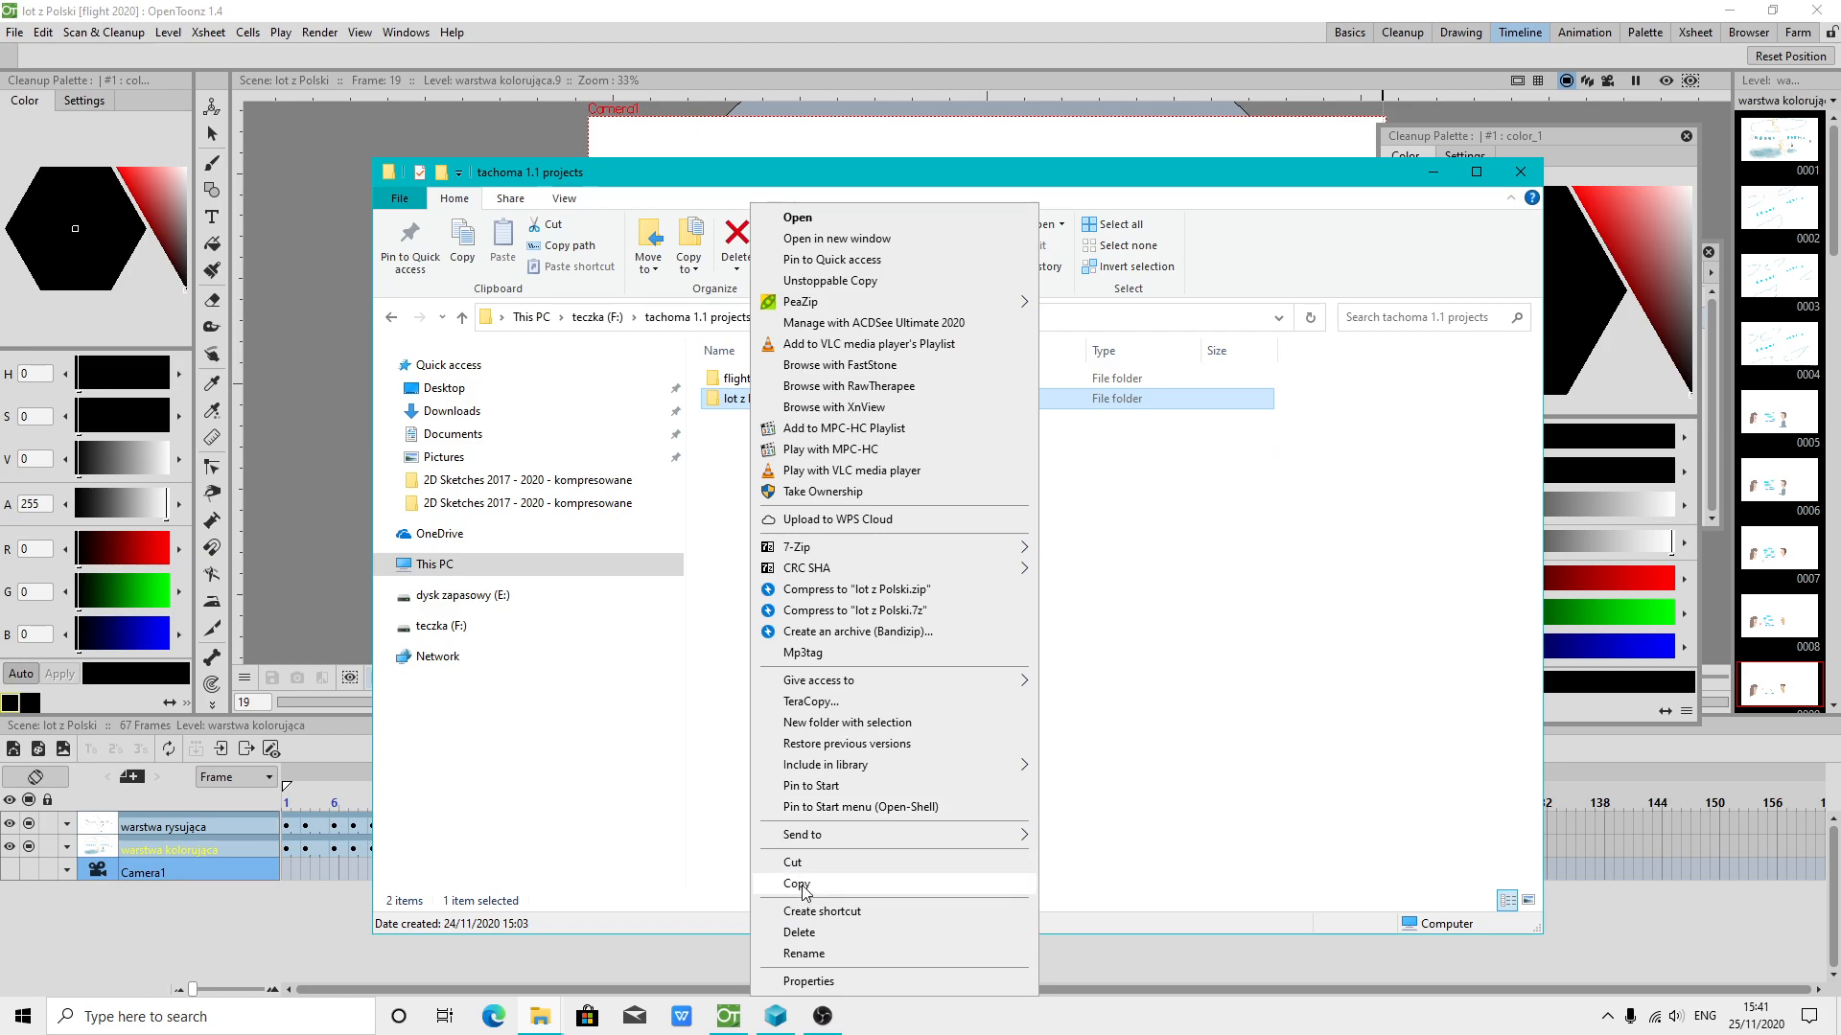
{"action": "left_click", "coordinate": [800, 884]}
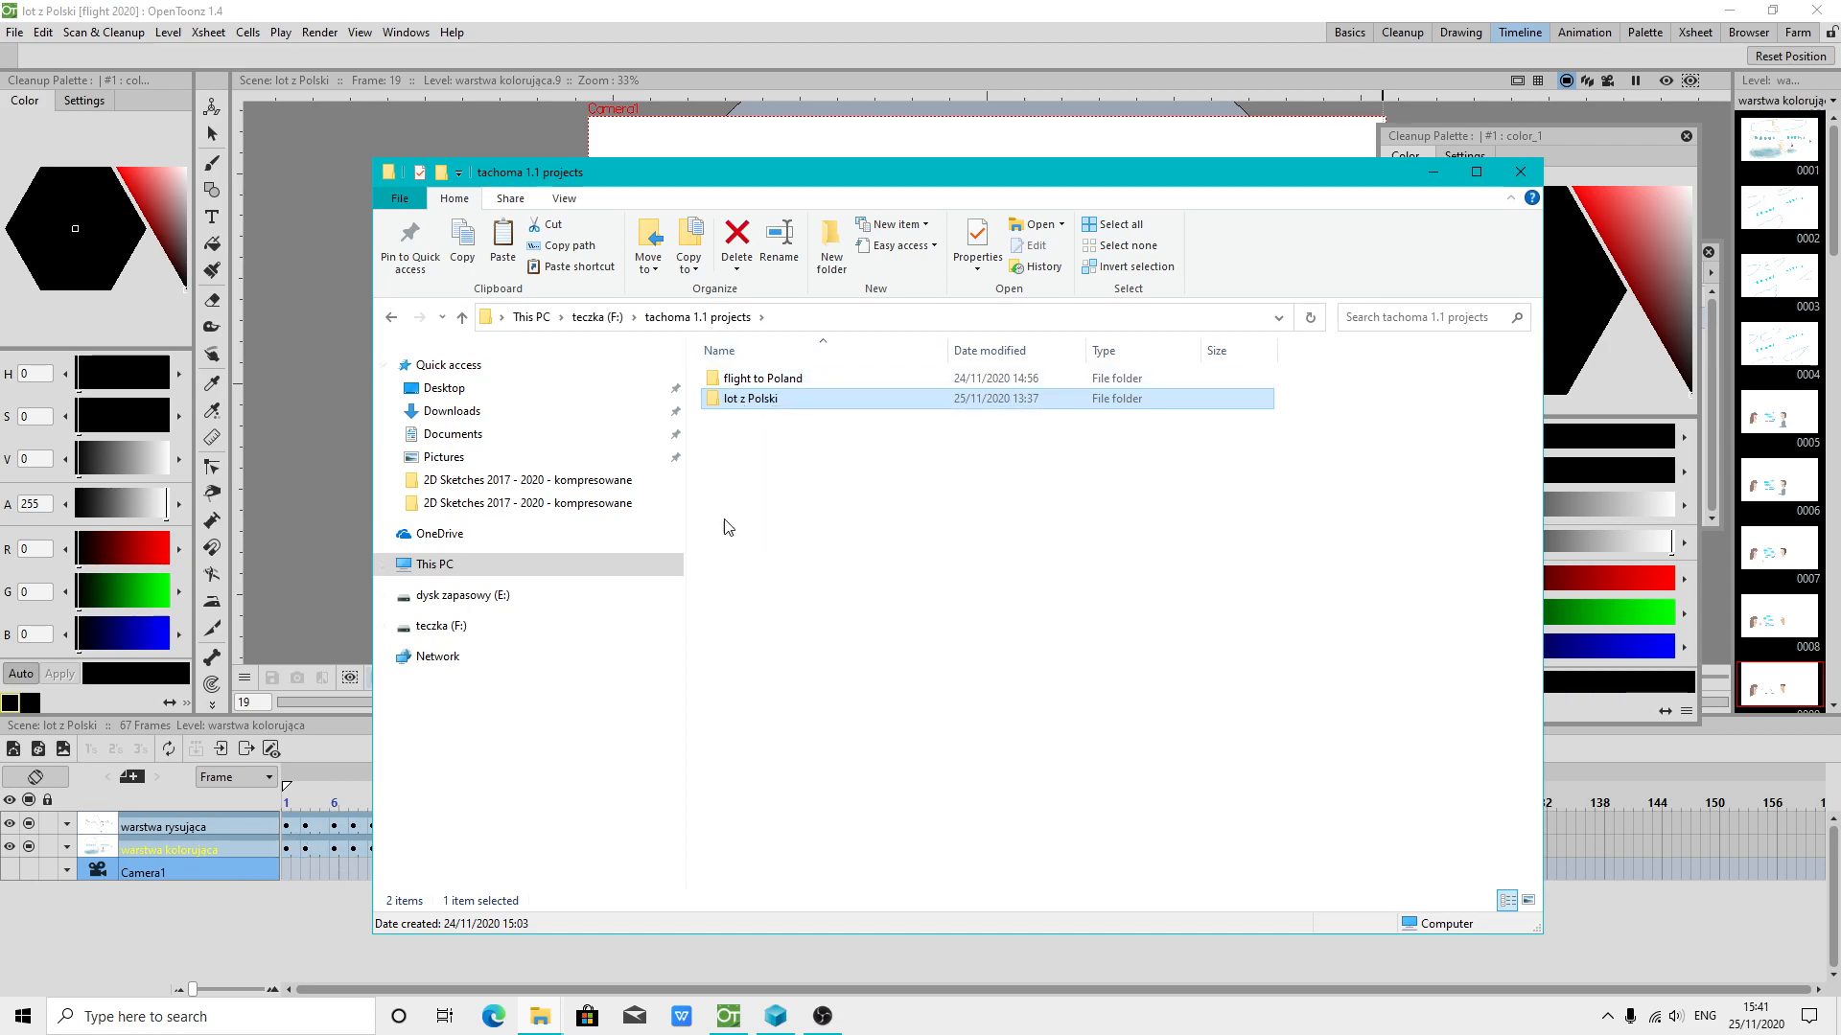
{"action": "left_click", "coordinate": [276, 855]}
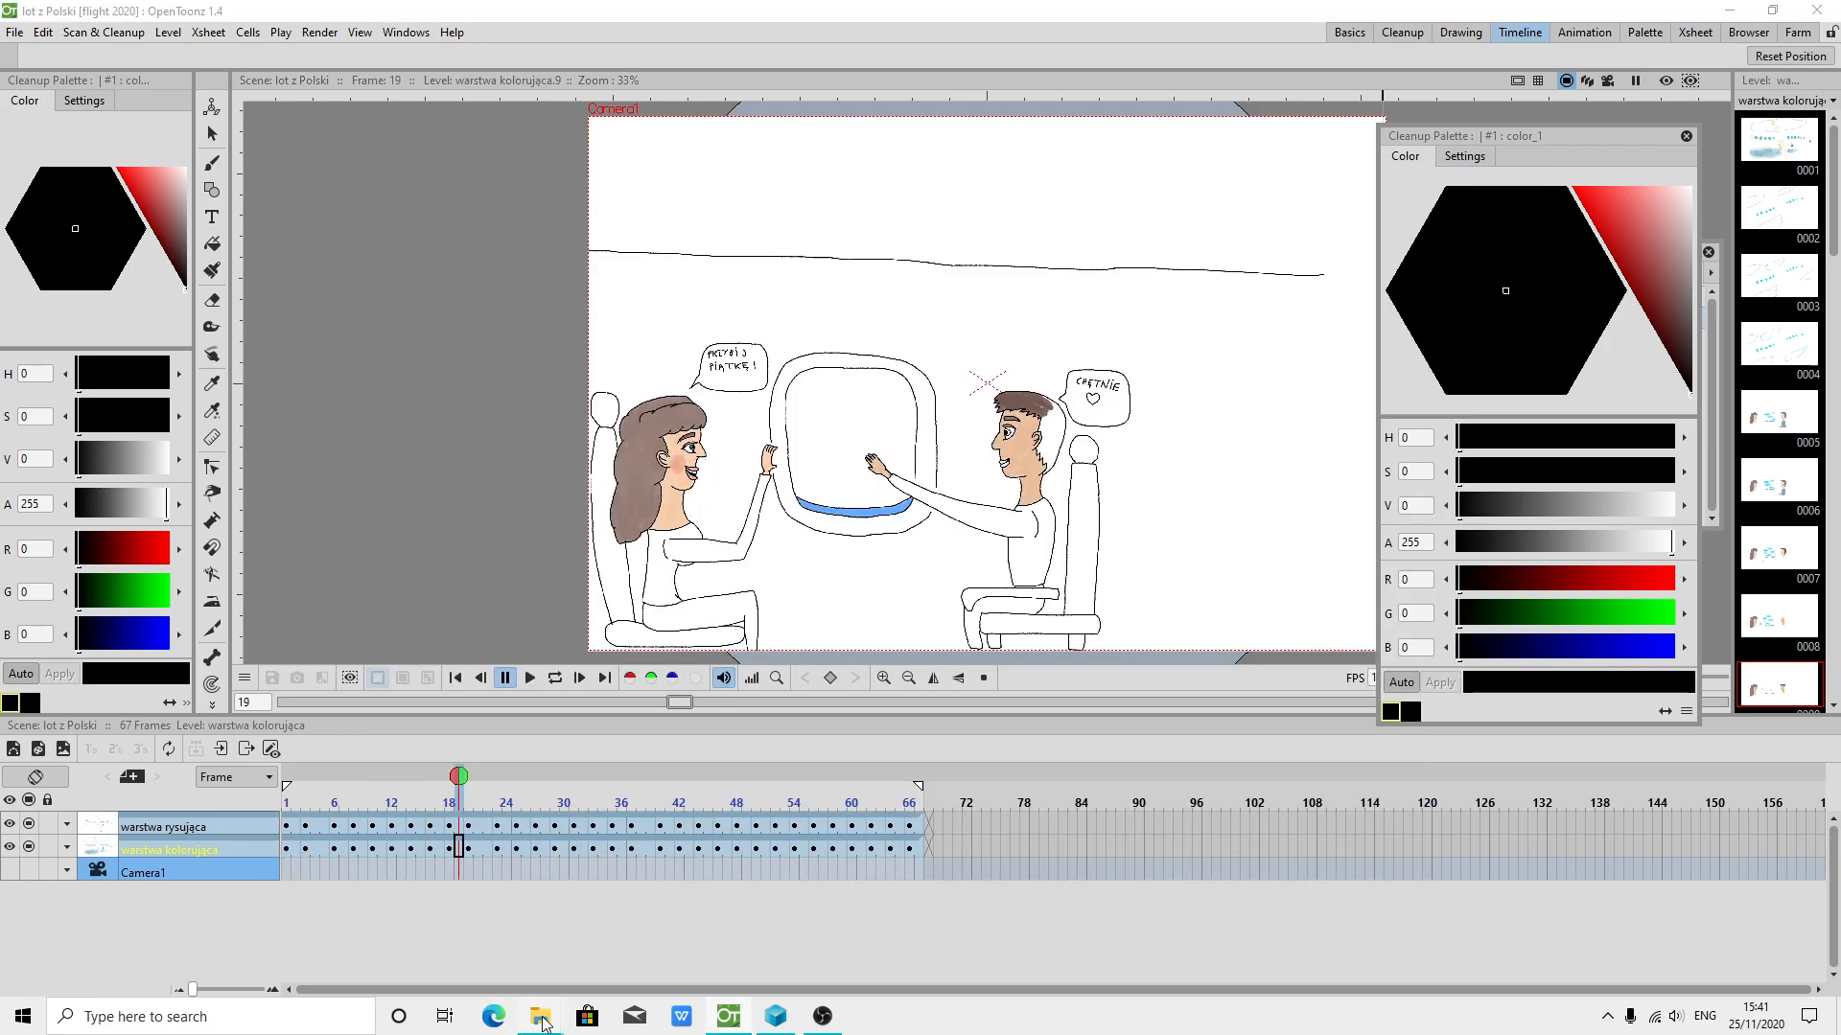
{"action": "mouse_move", "coordinate": [543, 1022]}
{"action": "left_click", "coordinate": [265, 926]}
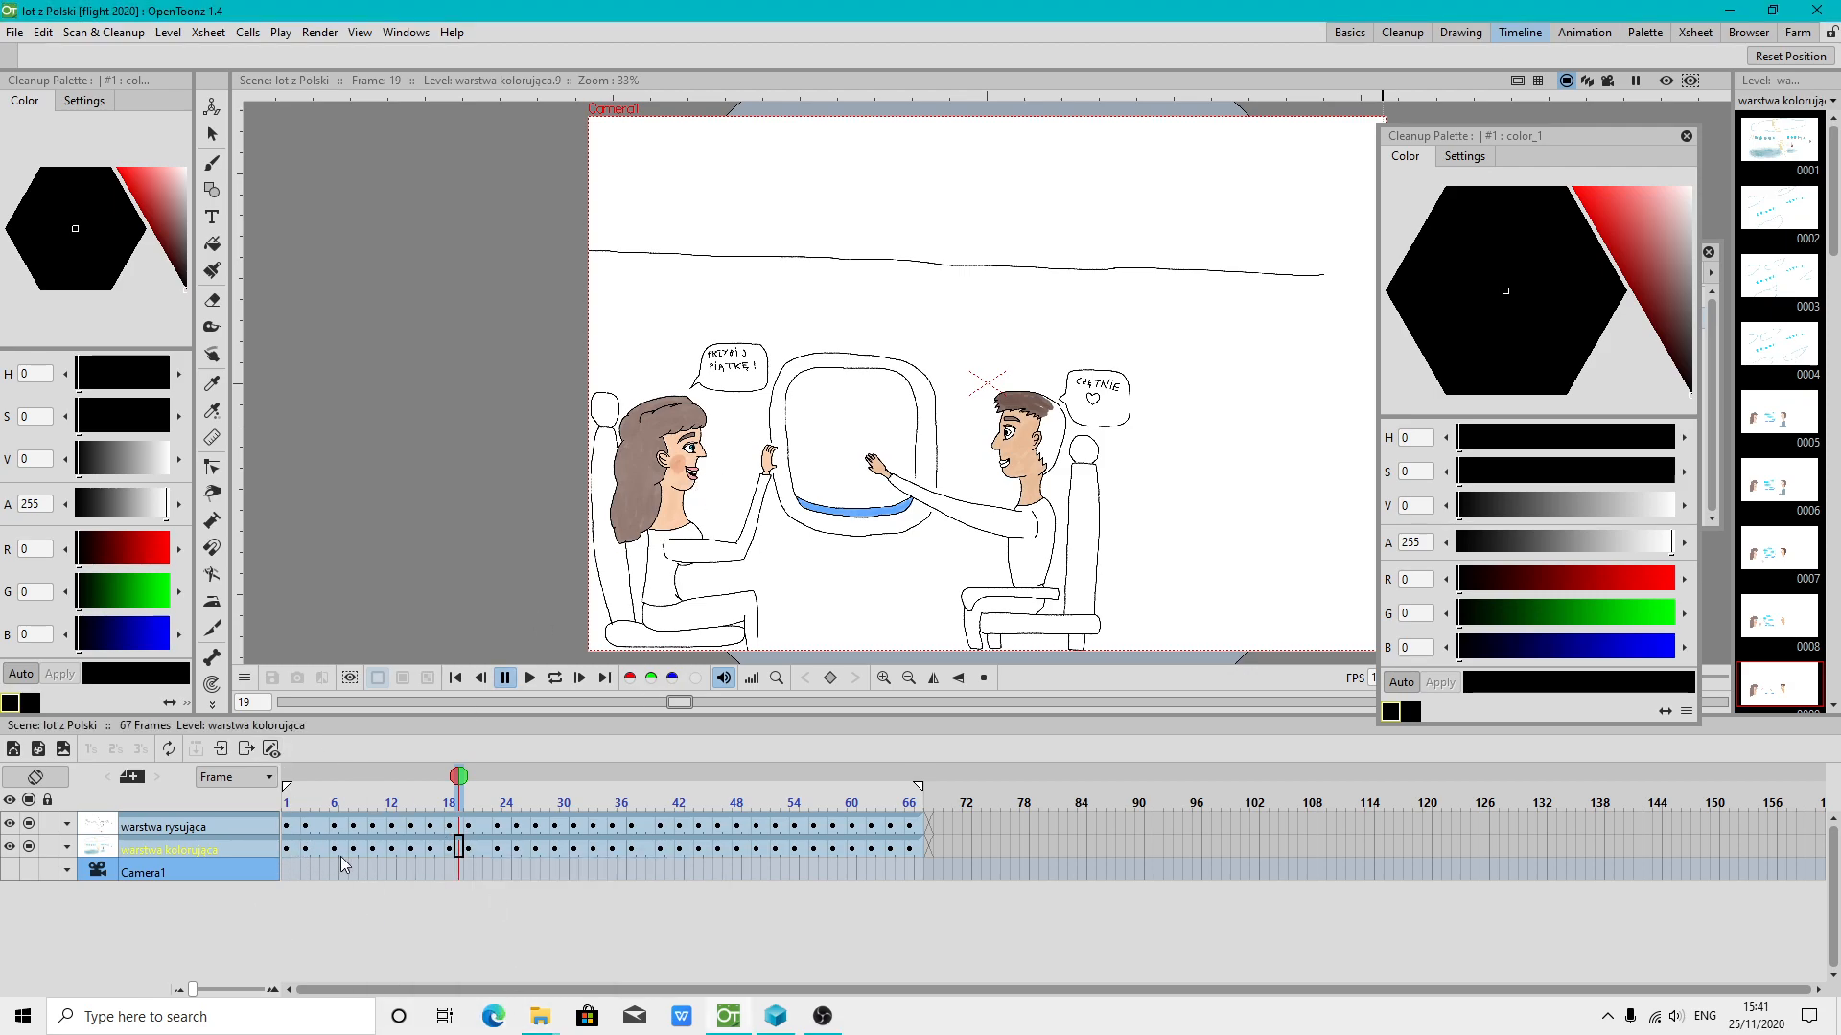
Switch back to File Explorer, check the files in lot z Polski and copy the whole folder from tachoma 1.1 projects
{"action": "mouse_move", "coordinate": [541, 1029]}
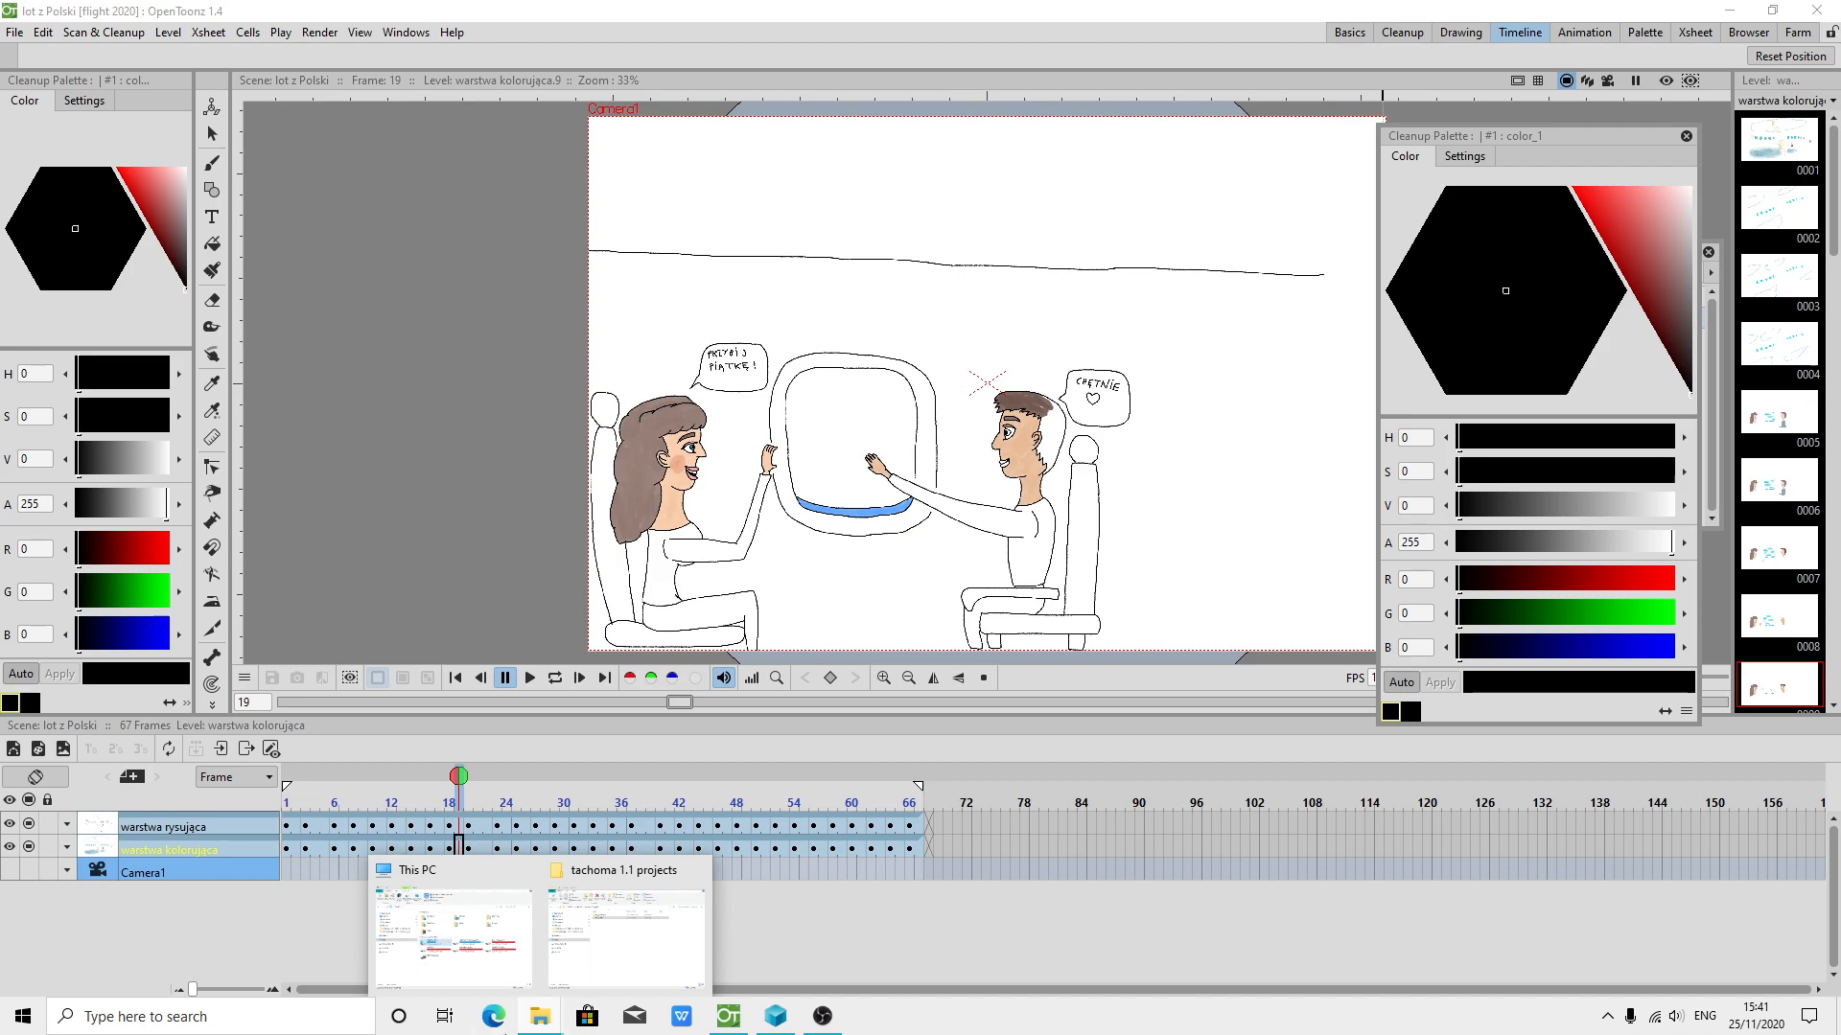
{"action": "left_click", "coordinate": [610, 968]}
{"action": "double_click", "coordinate": [778, 410]}
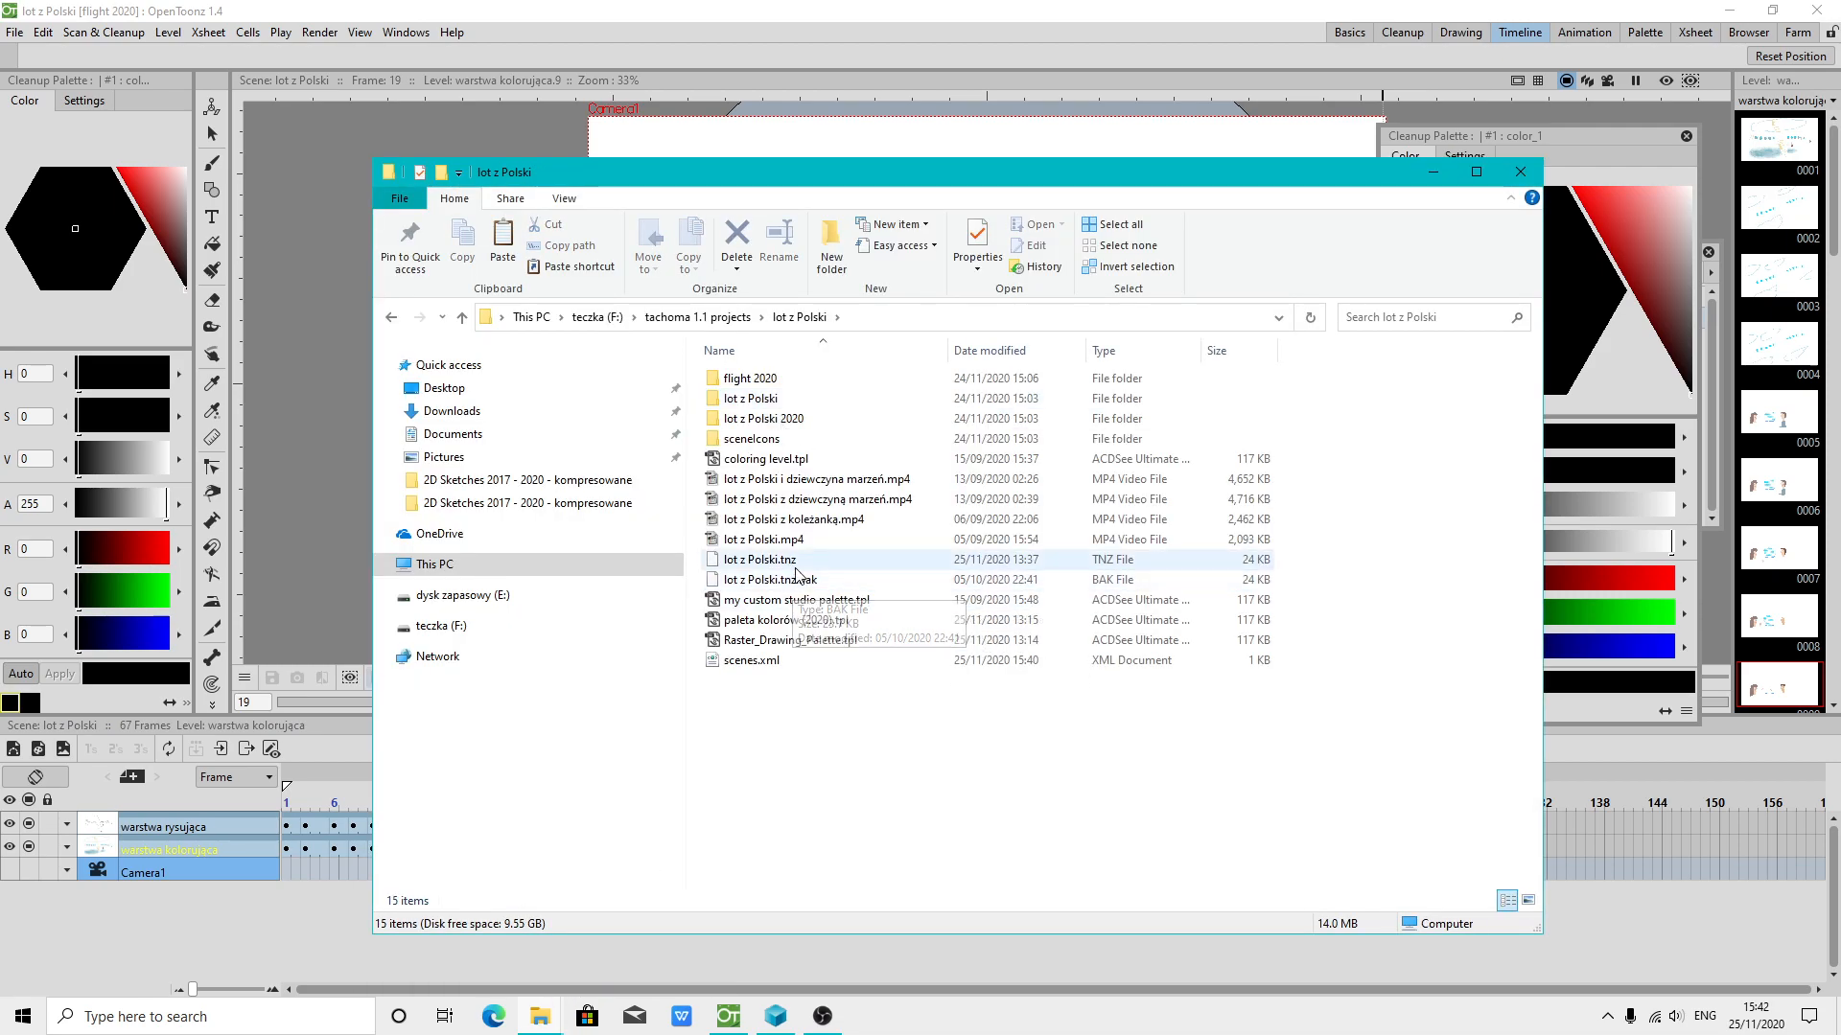
{"action": "left_click", "coordinate": [697, 318]}
{"action": "right_click", "coordinate": [760, 404]}
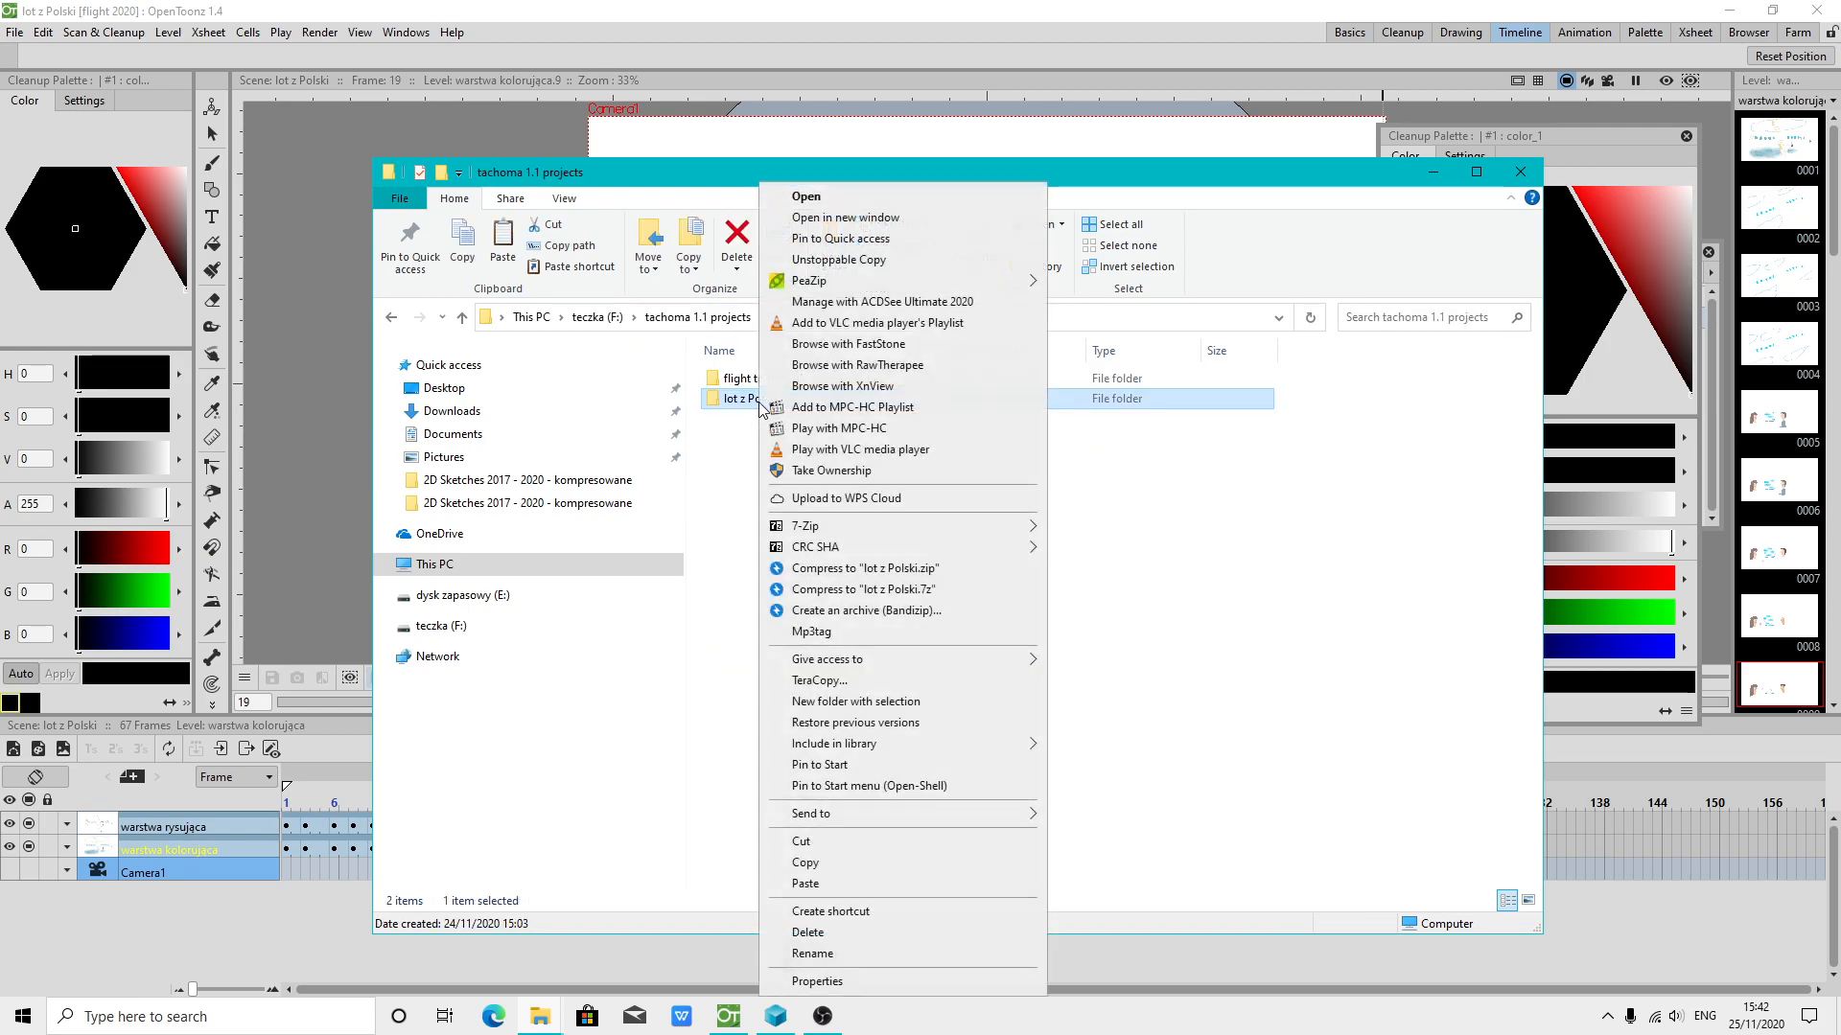
{"action": "left_click", "coordinate": [773, 861]}
Create a new folder named "opentoonz imported" at the root of the teczka (F:) drive
{"action": "left_click", "coordinate": [596, 318]}
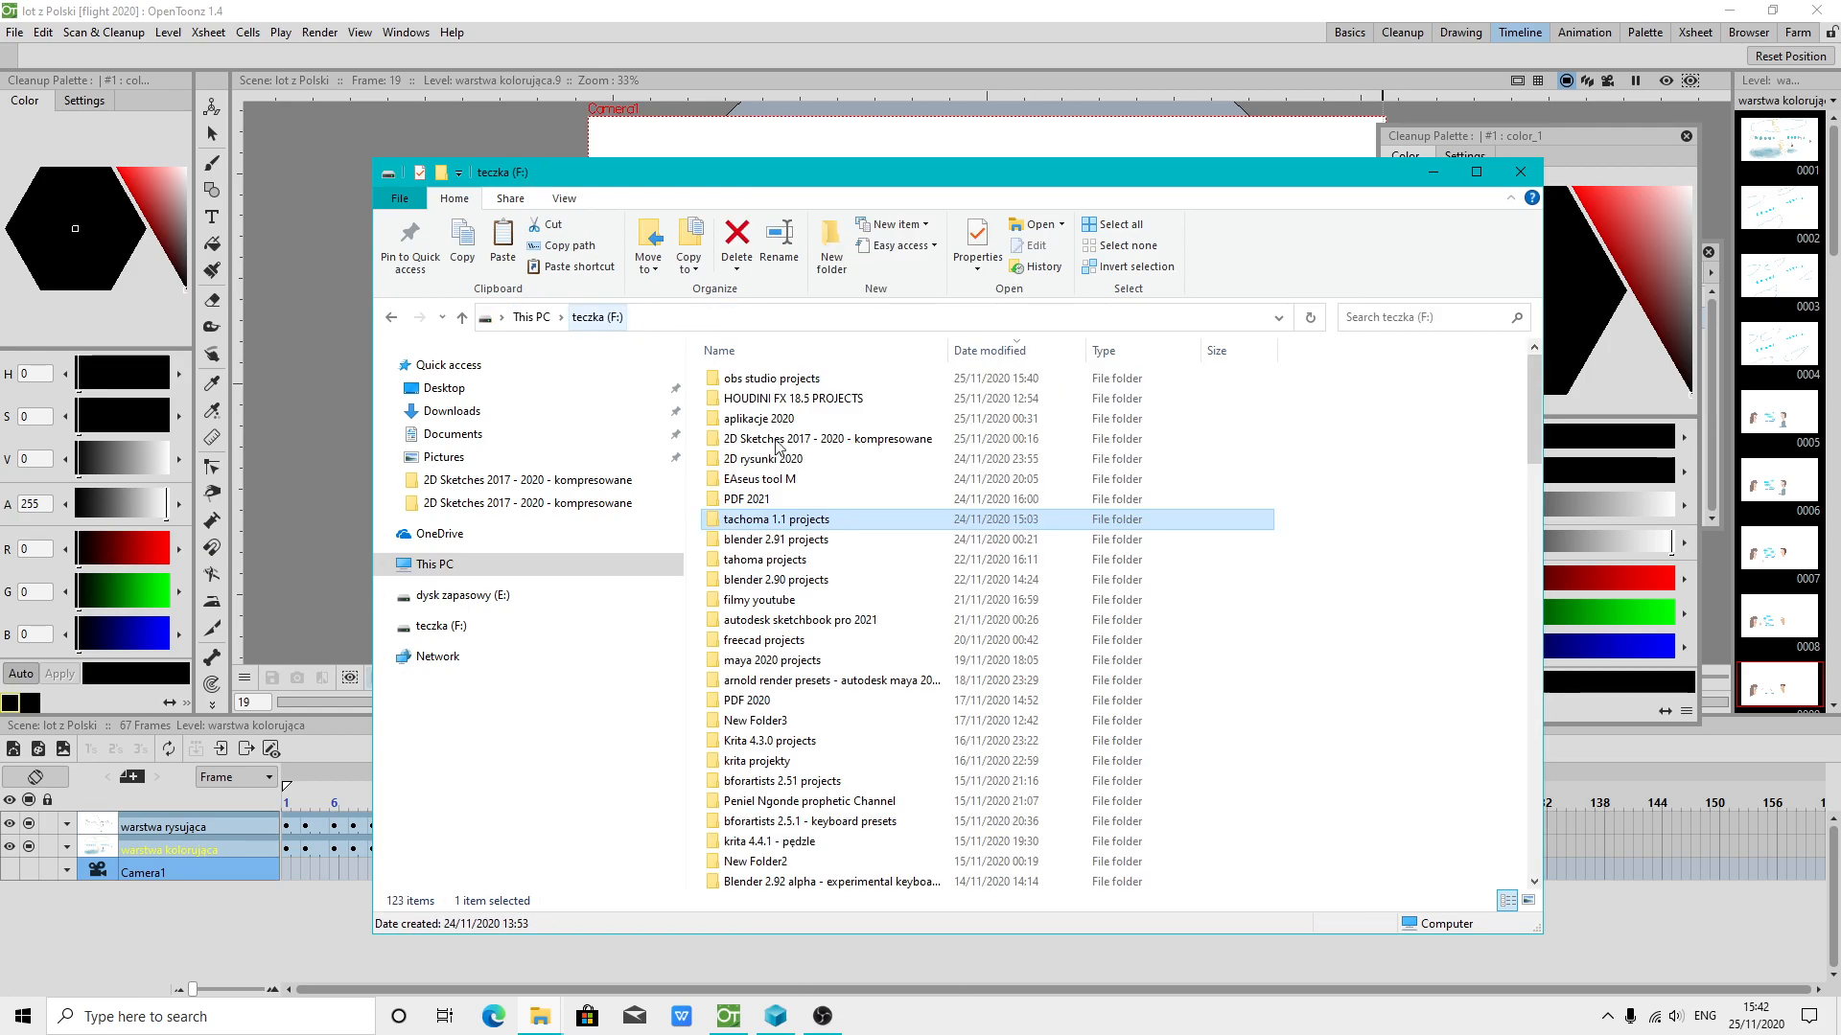
{"action": "right_click", "coordinate": [868, 482]}
{"action": "mouse_move", "coordinate": [1007, 729]}
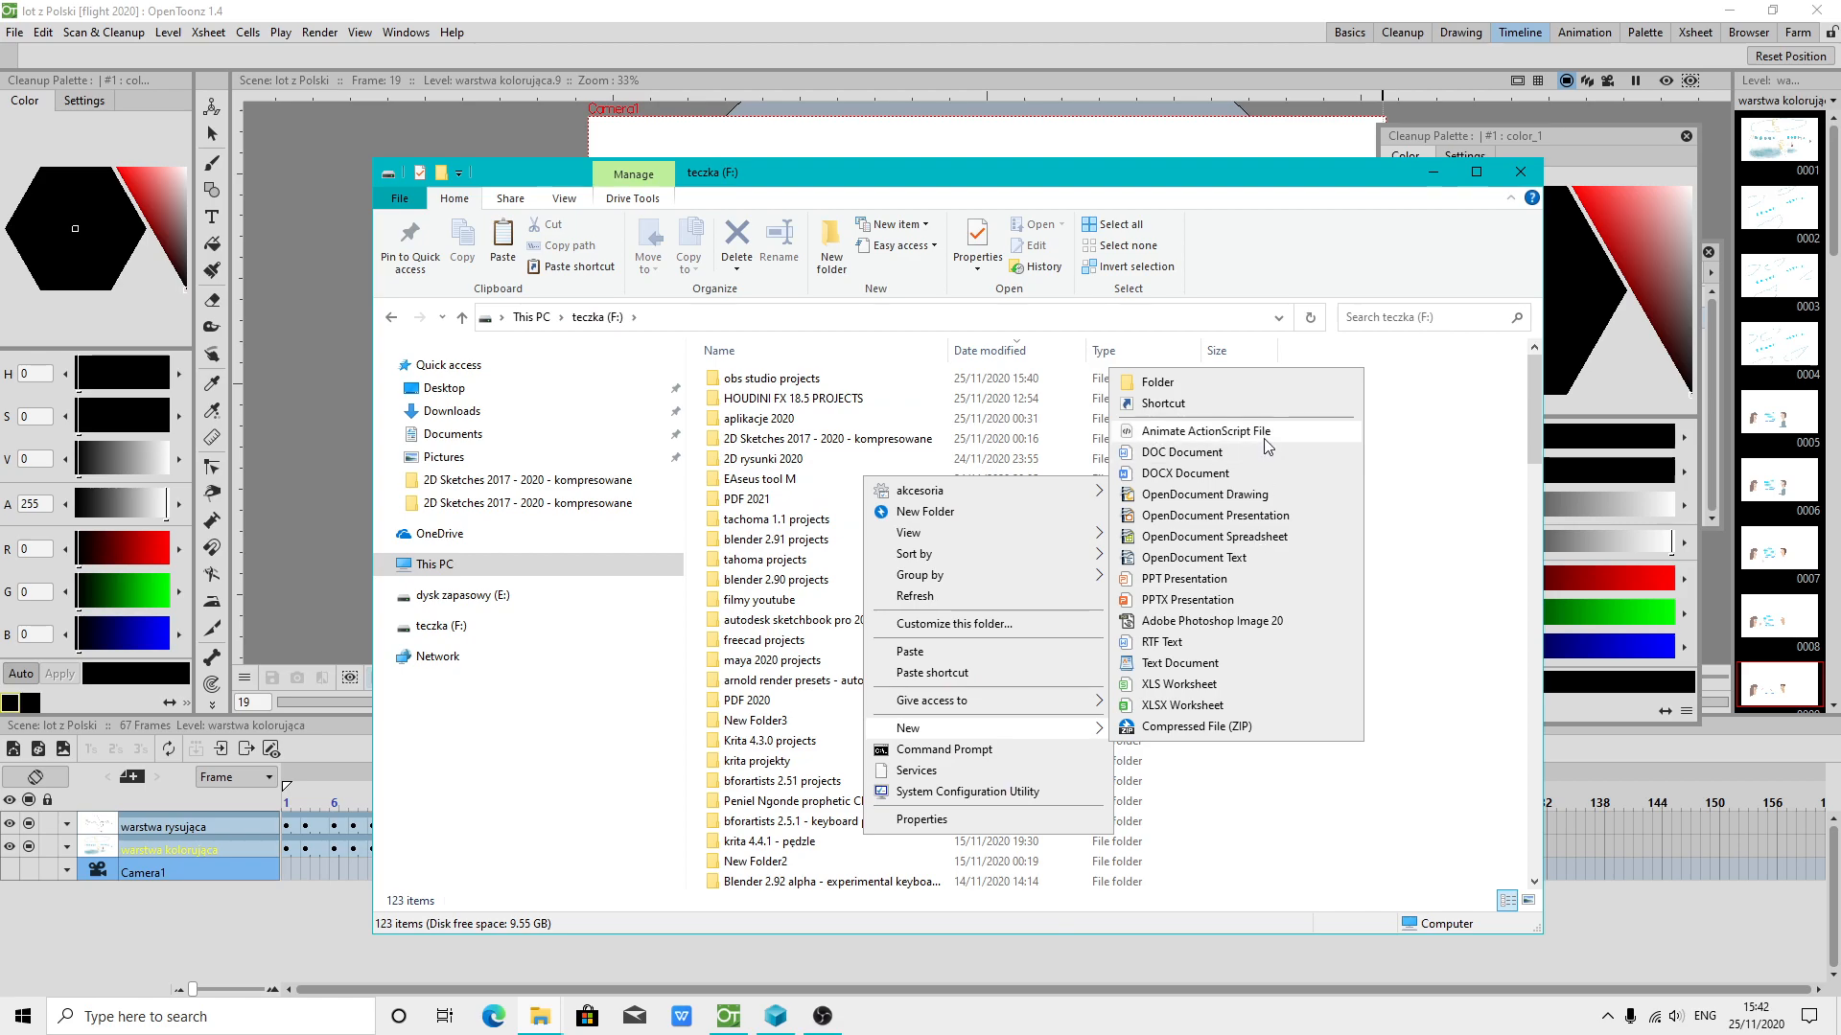
{"action": "left_click", "coordinate": [1176, 384]}
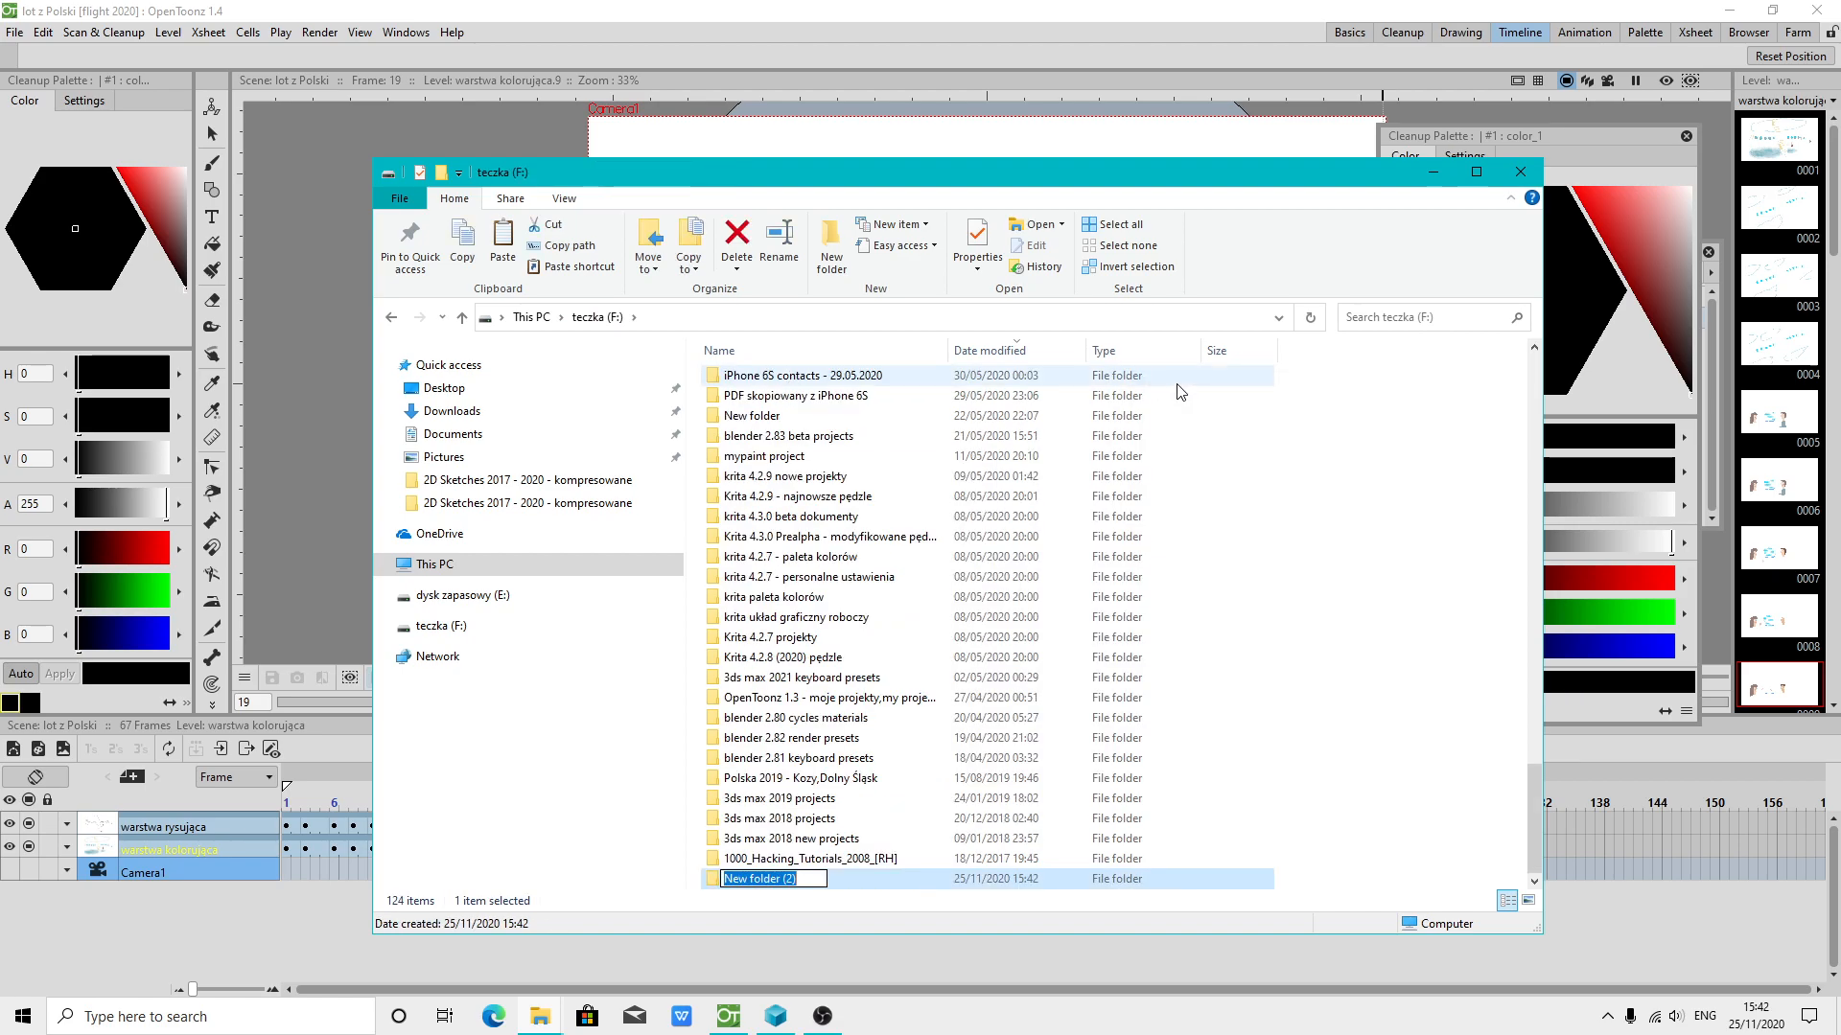
{"action": "type", "text": "opentoonz impor"}
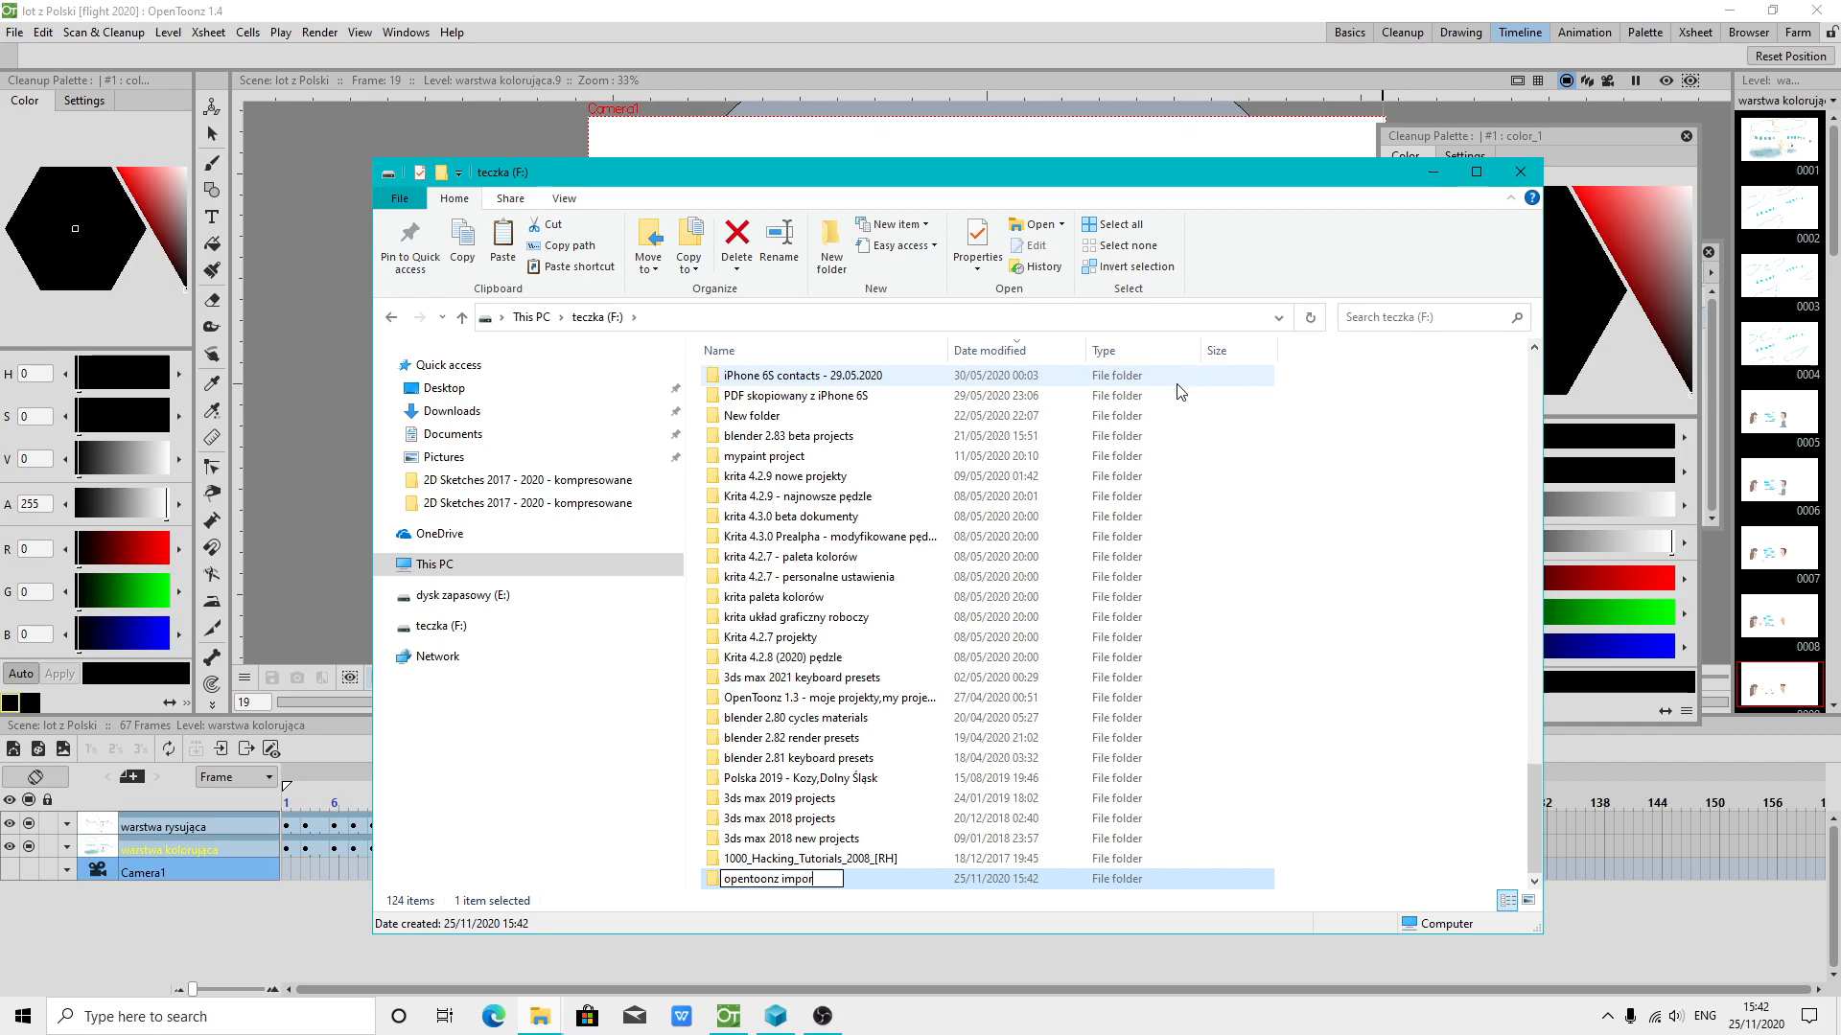
{"action": "type", "text": "ted"}
{"action": "key", "text": "Return"}
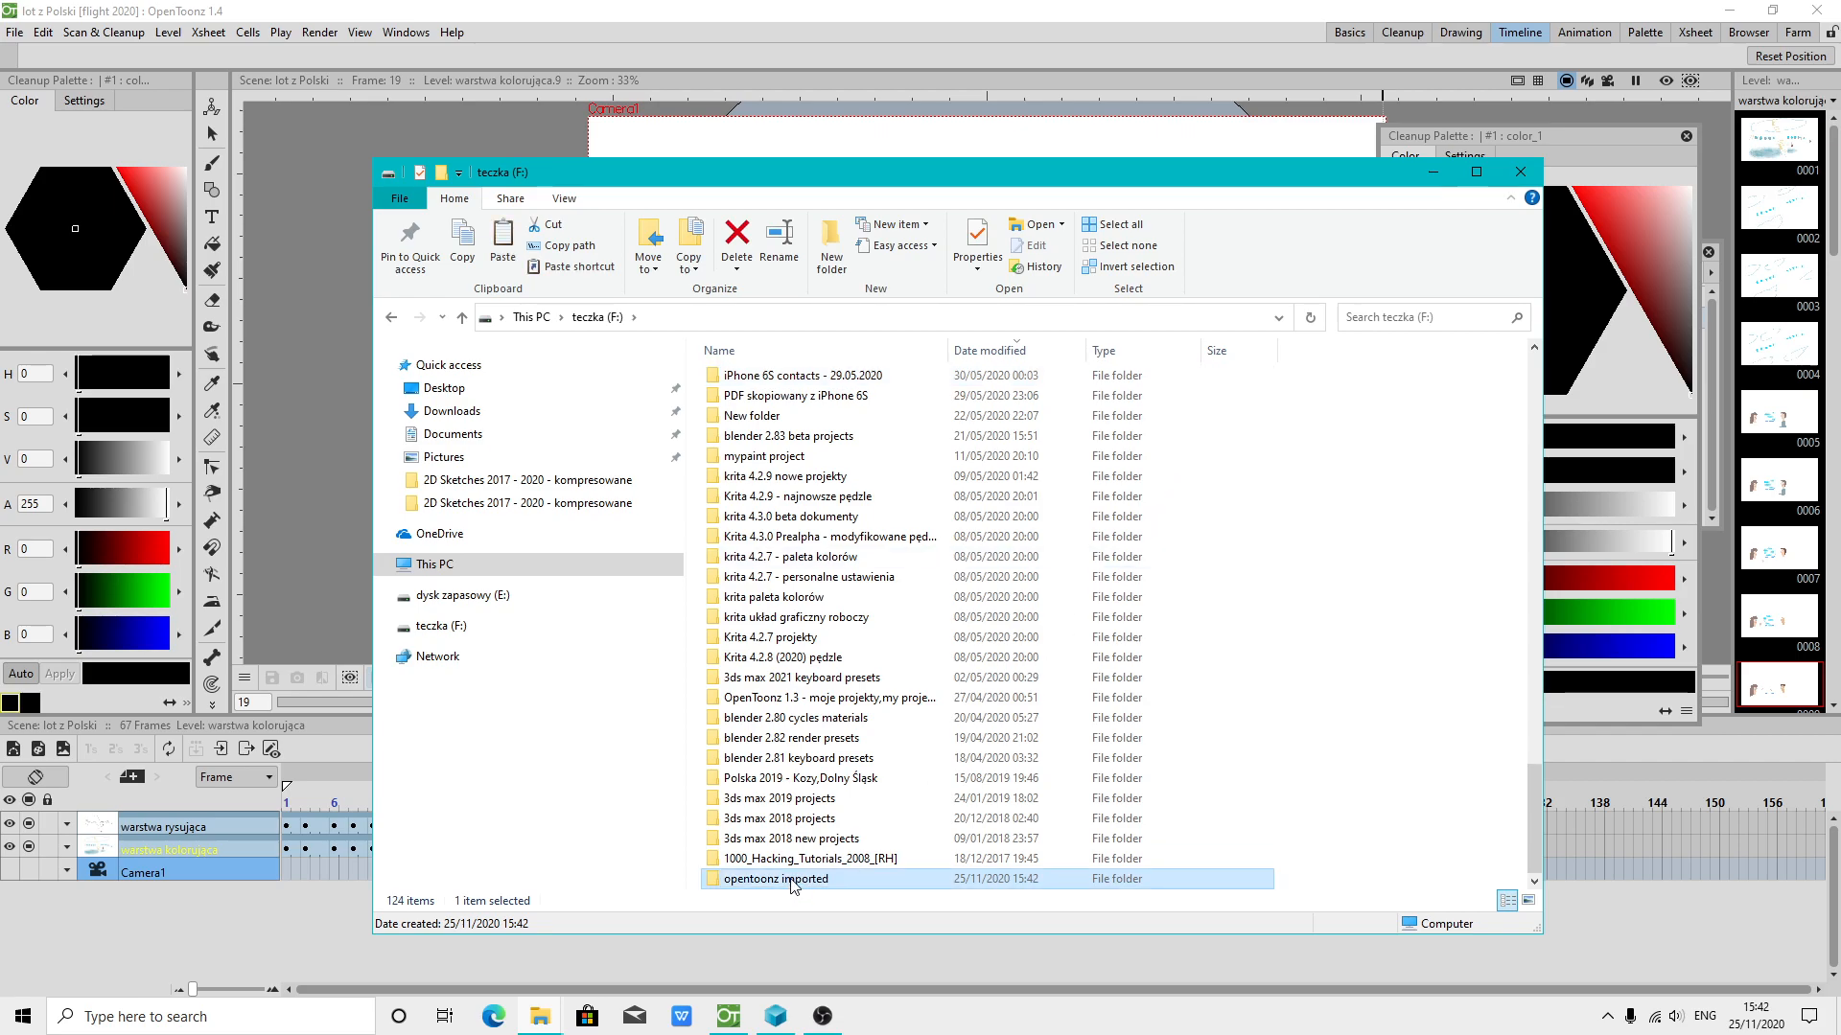
Open the "opentoonz imported" folder and paste the copied lot z Polski folder into it
{"action": "double_click", "coordinate": [795, 879]}
{"action": "right_click", "coordinate": [875, 526]}
{"action": "left_click", "coordinate": [915, 703]}
{"action": "left_click", "coordinate": [964, 773]}
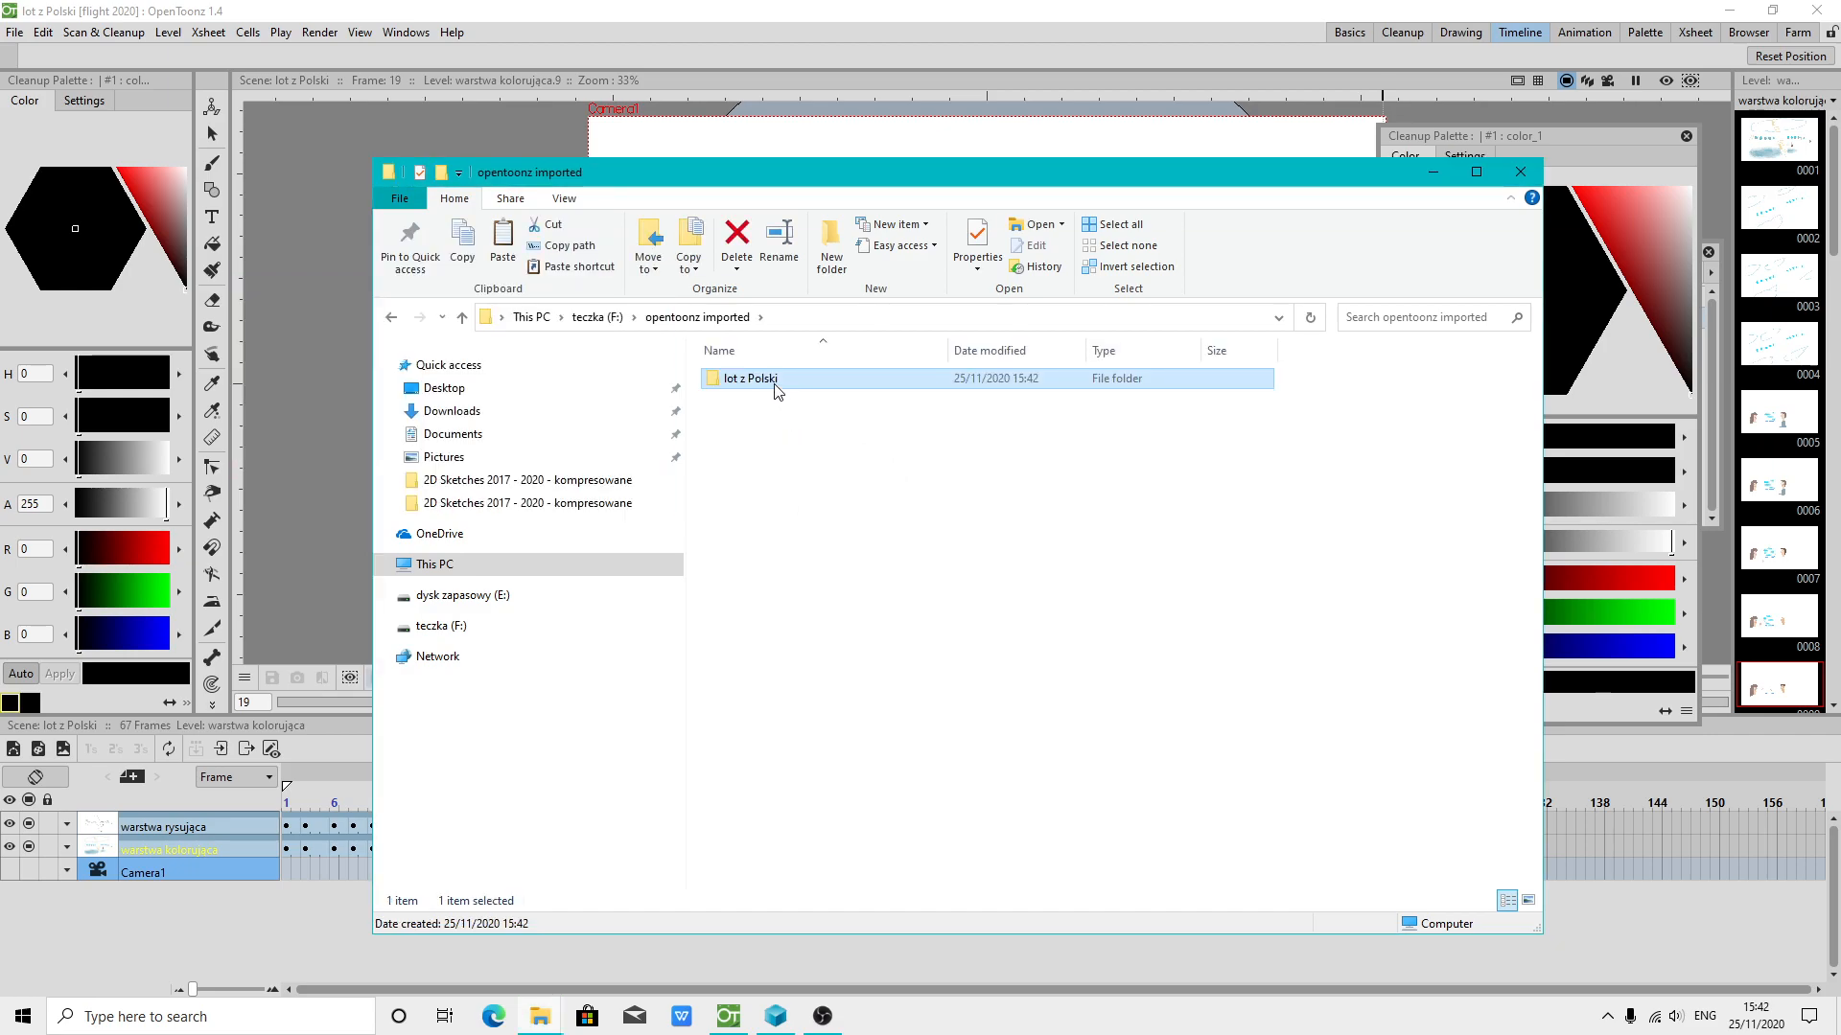
Rename the pasted lot z Polski folder as "flight from Poland"
{"action": "left_click", "coordinate": [786, 380]}
{"action": "type", "text": "flight from Pol"}
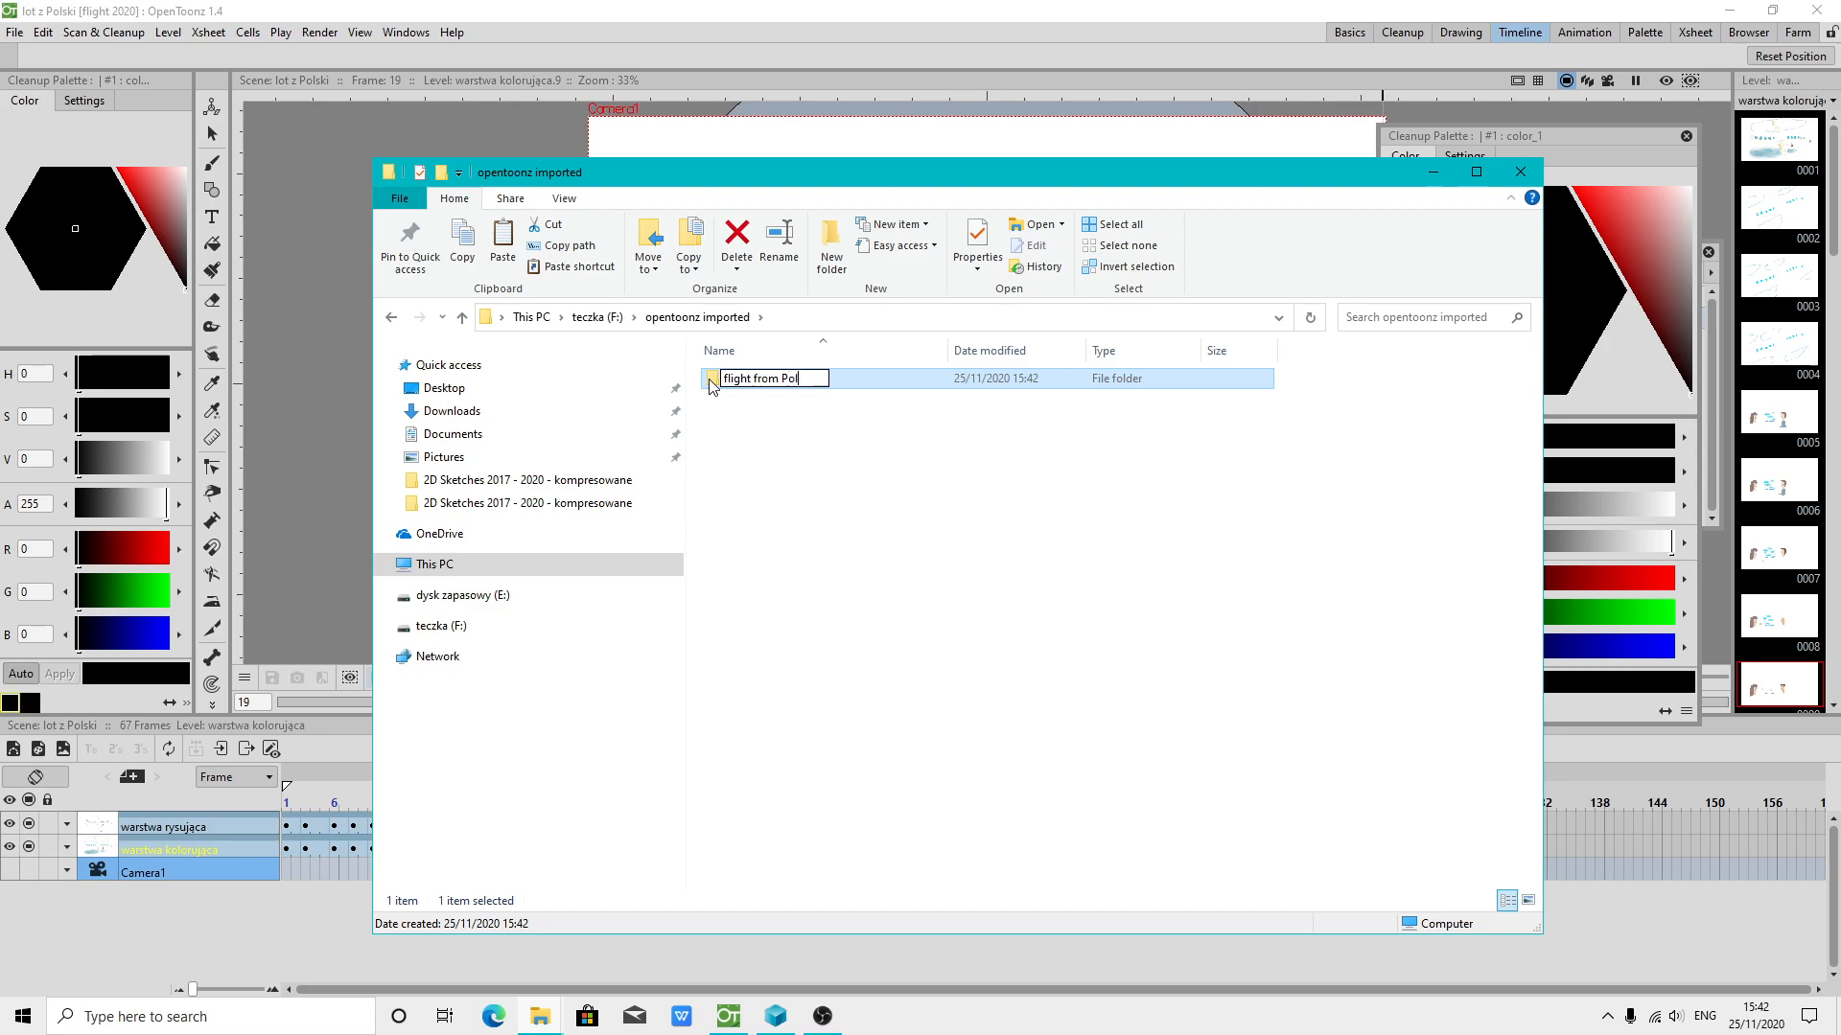
{"action": "type", "text": "and"}
{"action": "key", "text": "Return"}
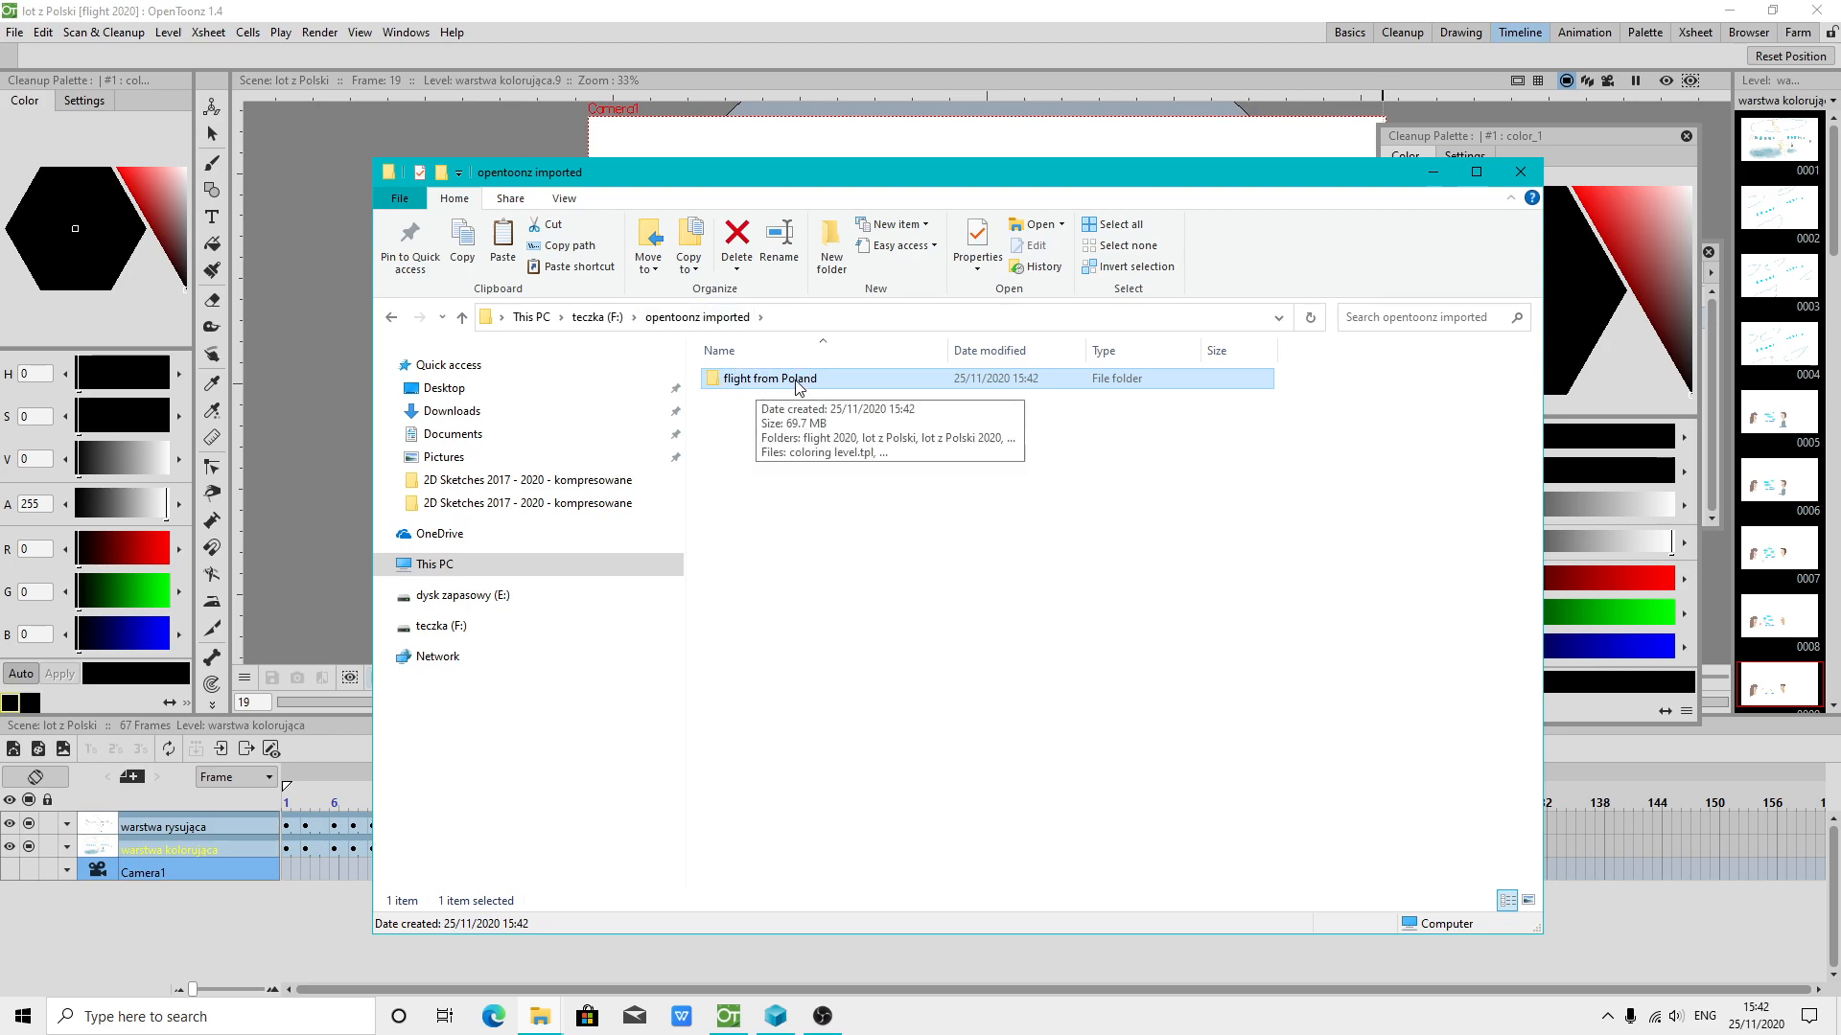
Switch to OpenToonz, open the general preferences and start browsing for a custom project path
{"action": "left_click", "coordinate": [14, 32]}
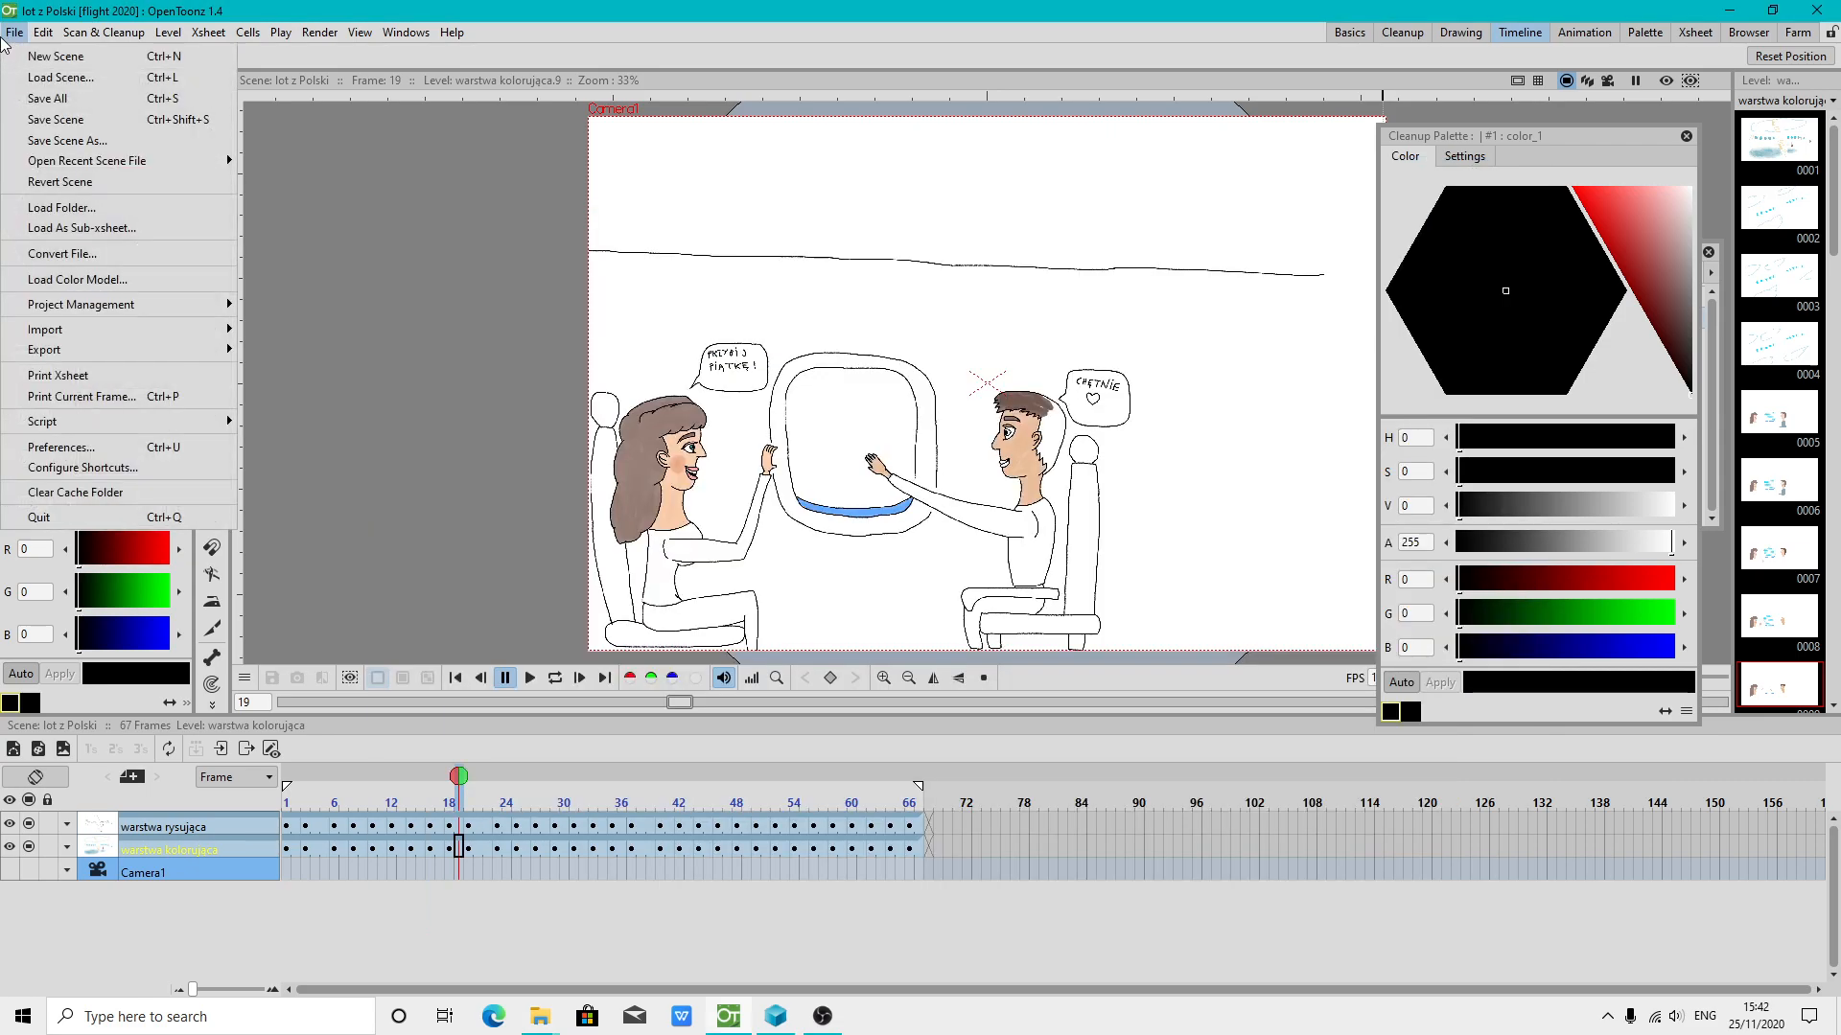
{"action": "left_click", "coordinate": [62, 448]}
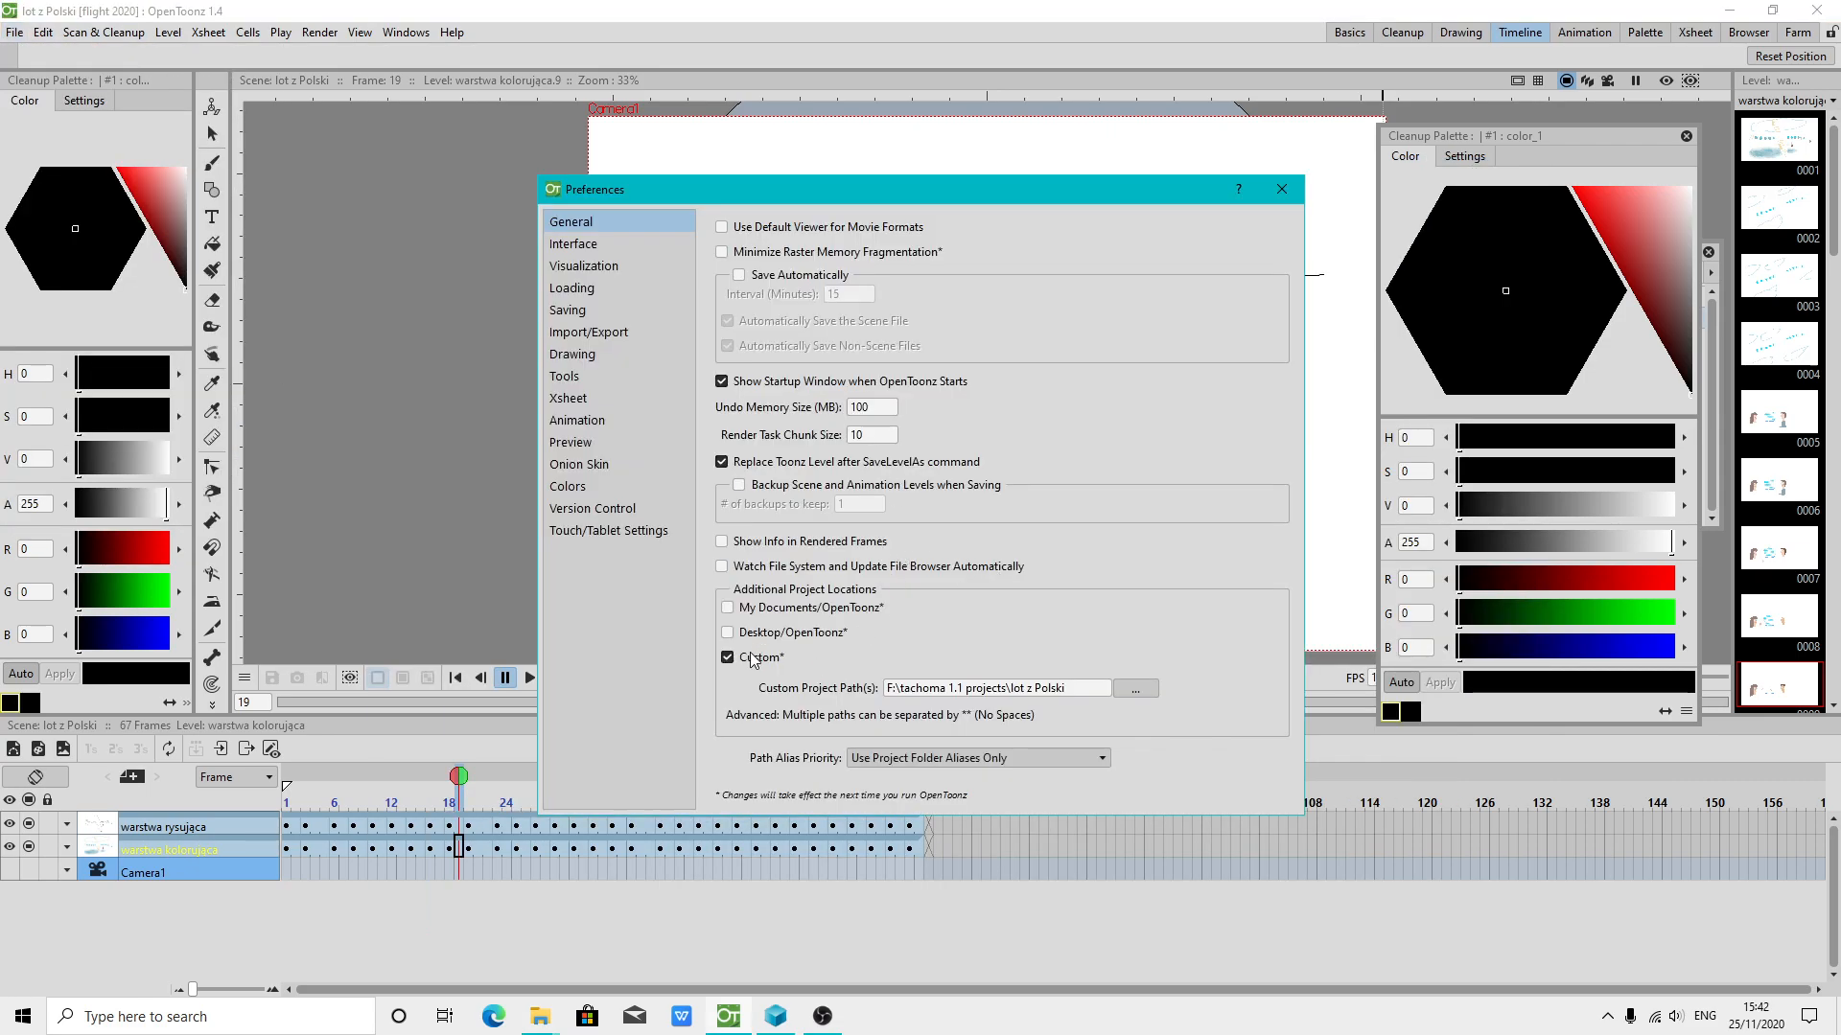
{"action": "left_click", "coordinate": [727, 657]}
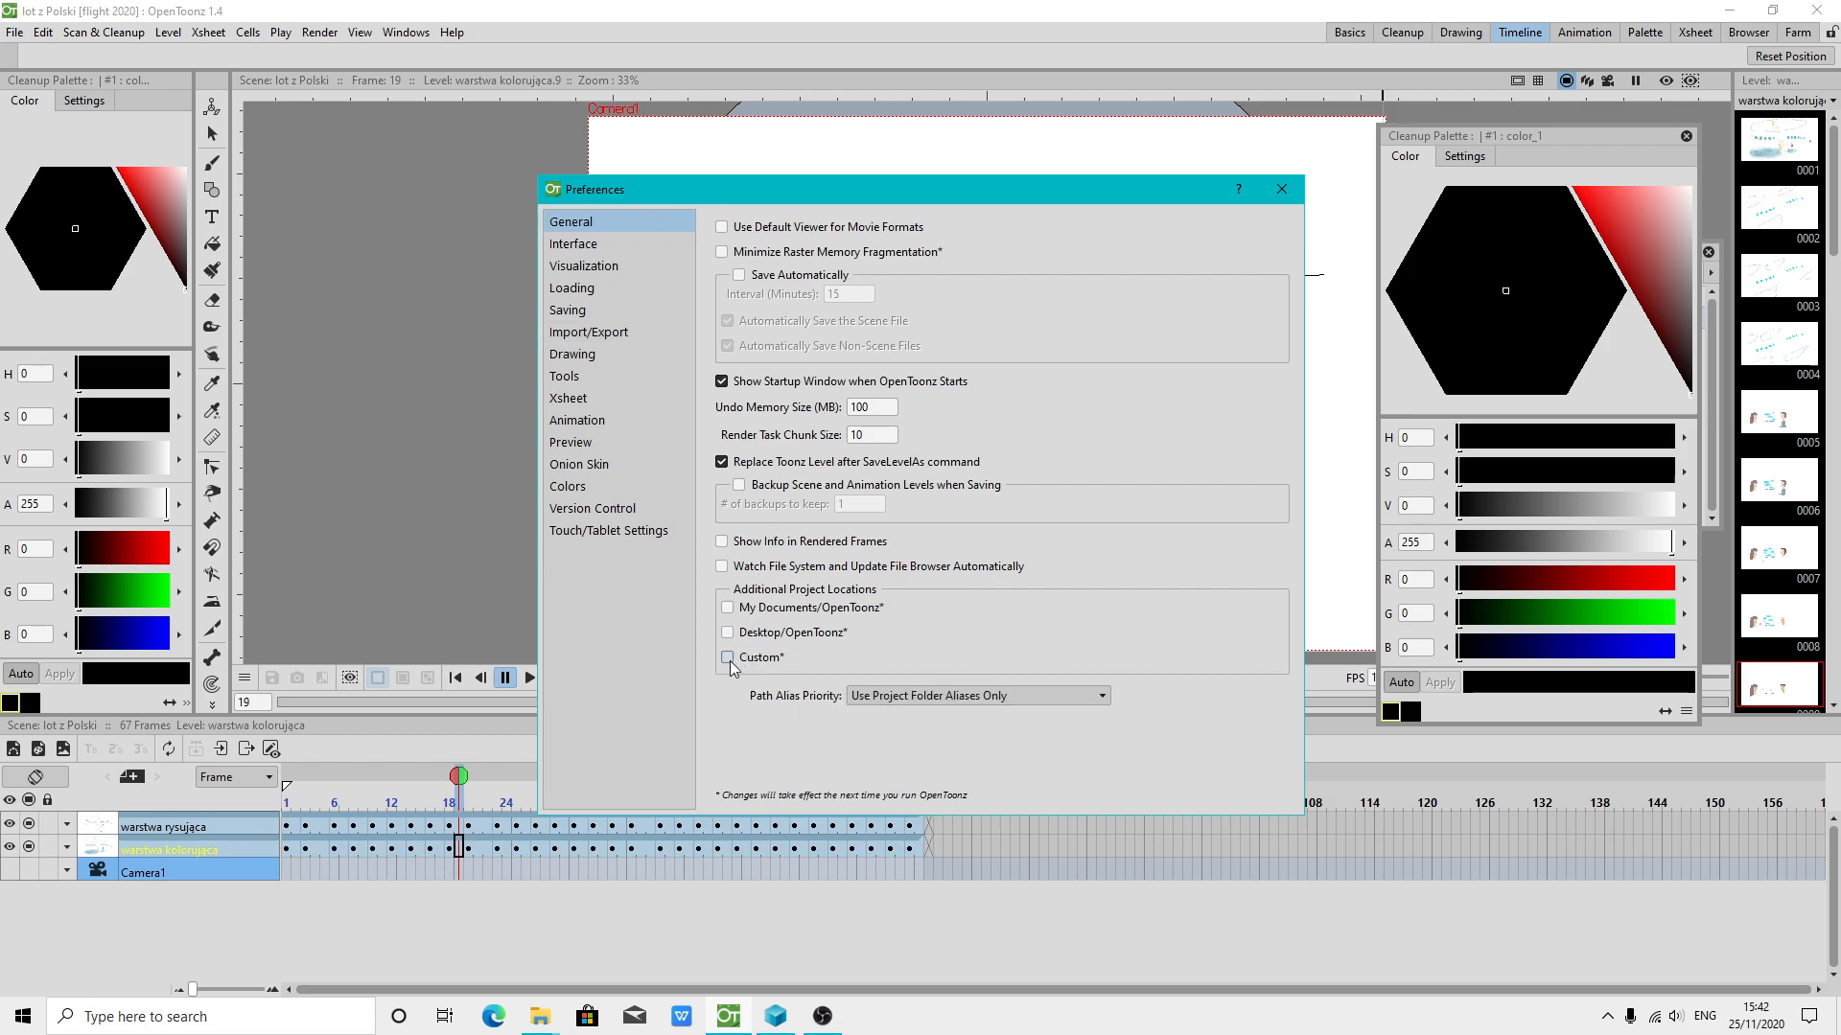
{"action": "left_click", "coordinate": [727, 657]}
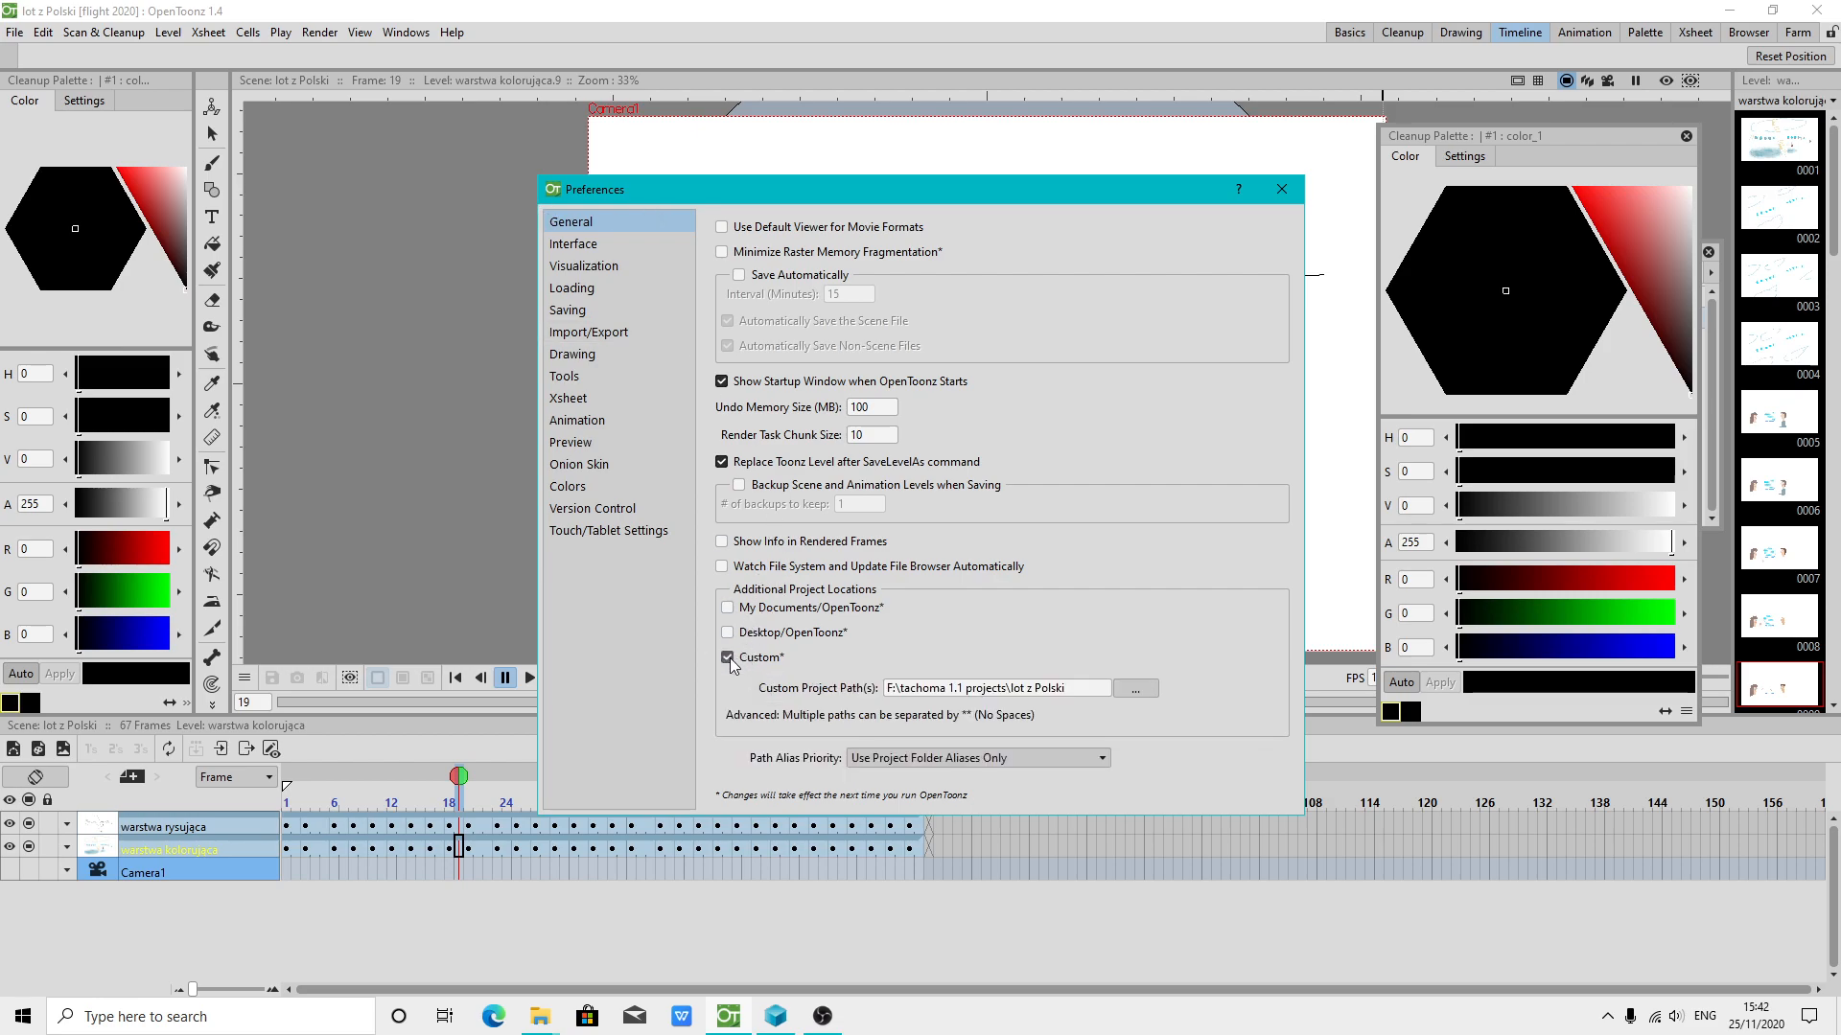
{"action": "left_click", "coordinate": [1120, 692]}
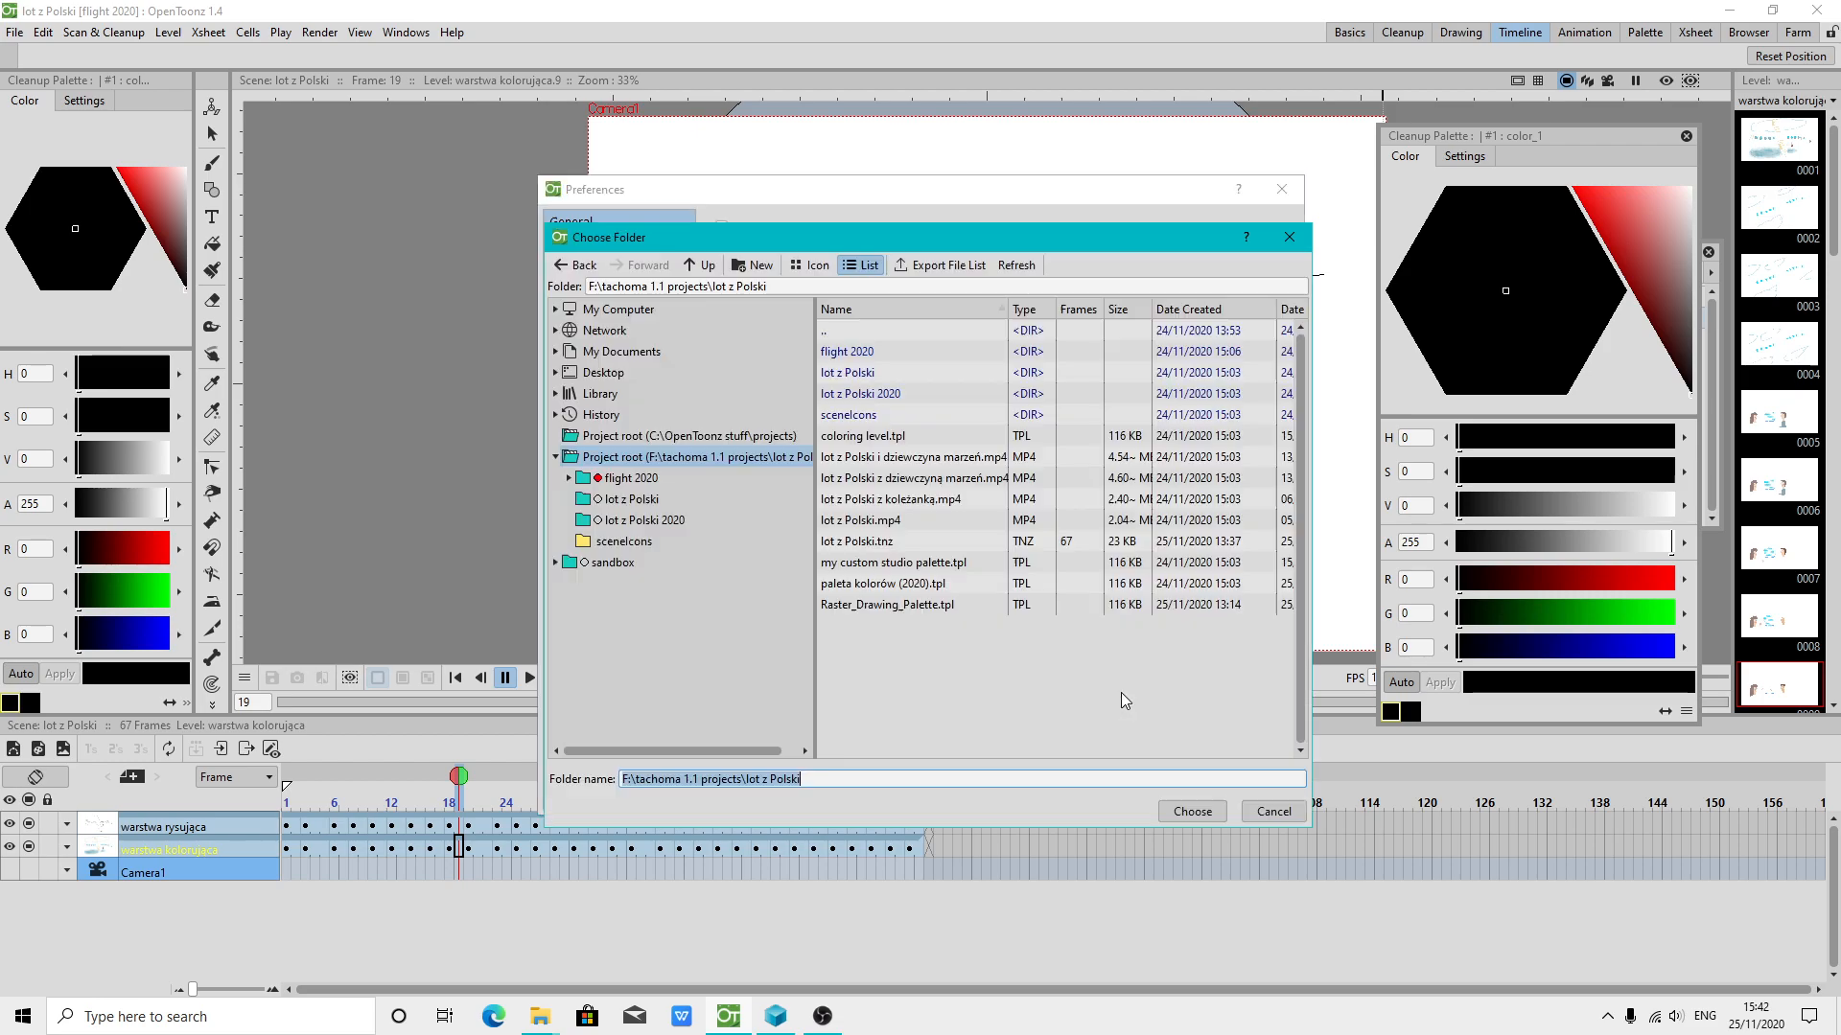
Choose F:\opentoonz imported\flight from Poland as the custom project path and close the preferences
{"action": "left_click", "coordinate": [556, 310]}
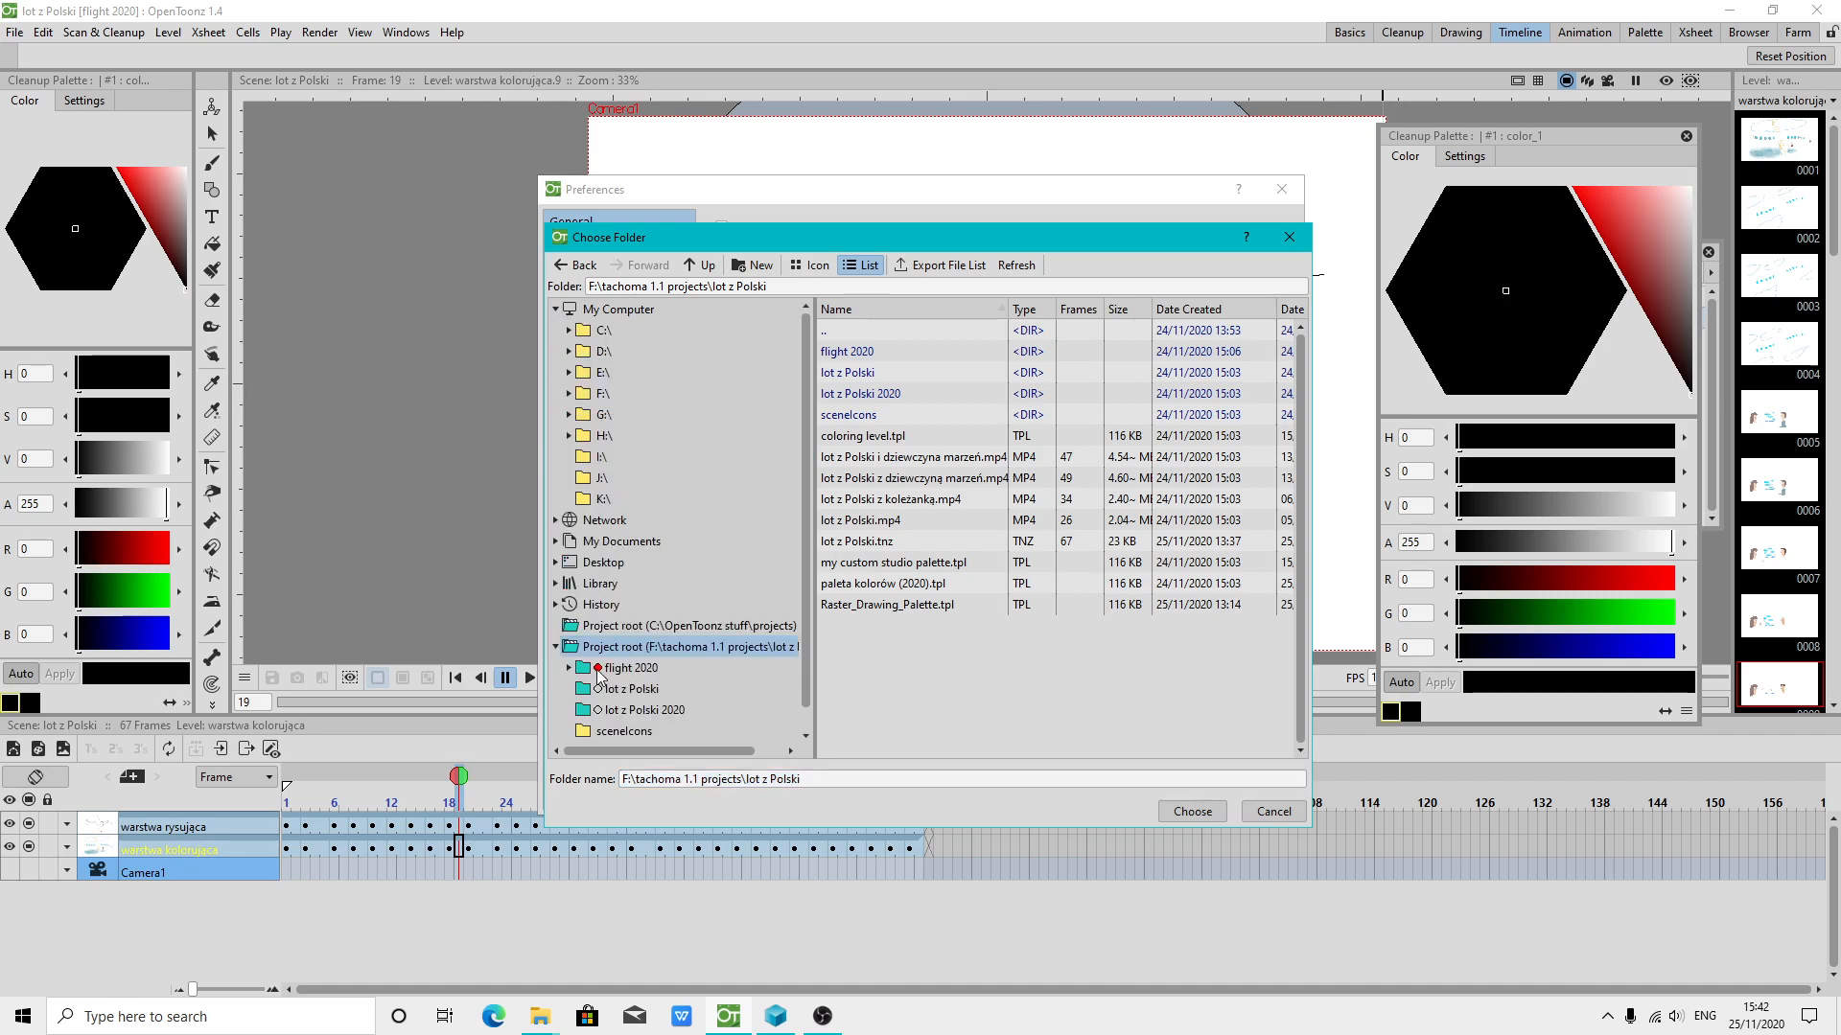
{"action": "scroll", "coordinate": [613, 652], "scroll_direction": "down", "scroll_amount": 1}
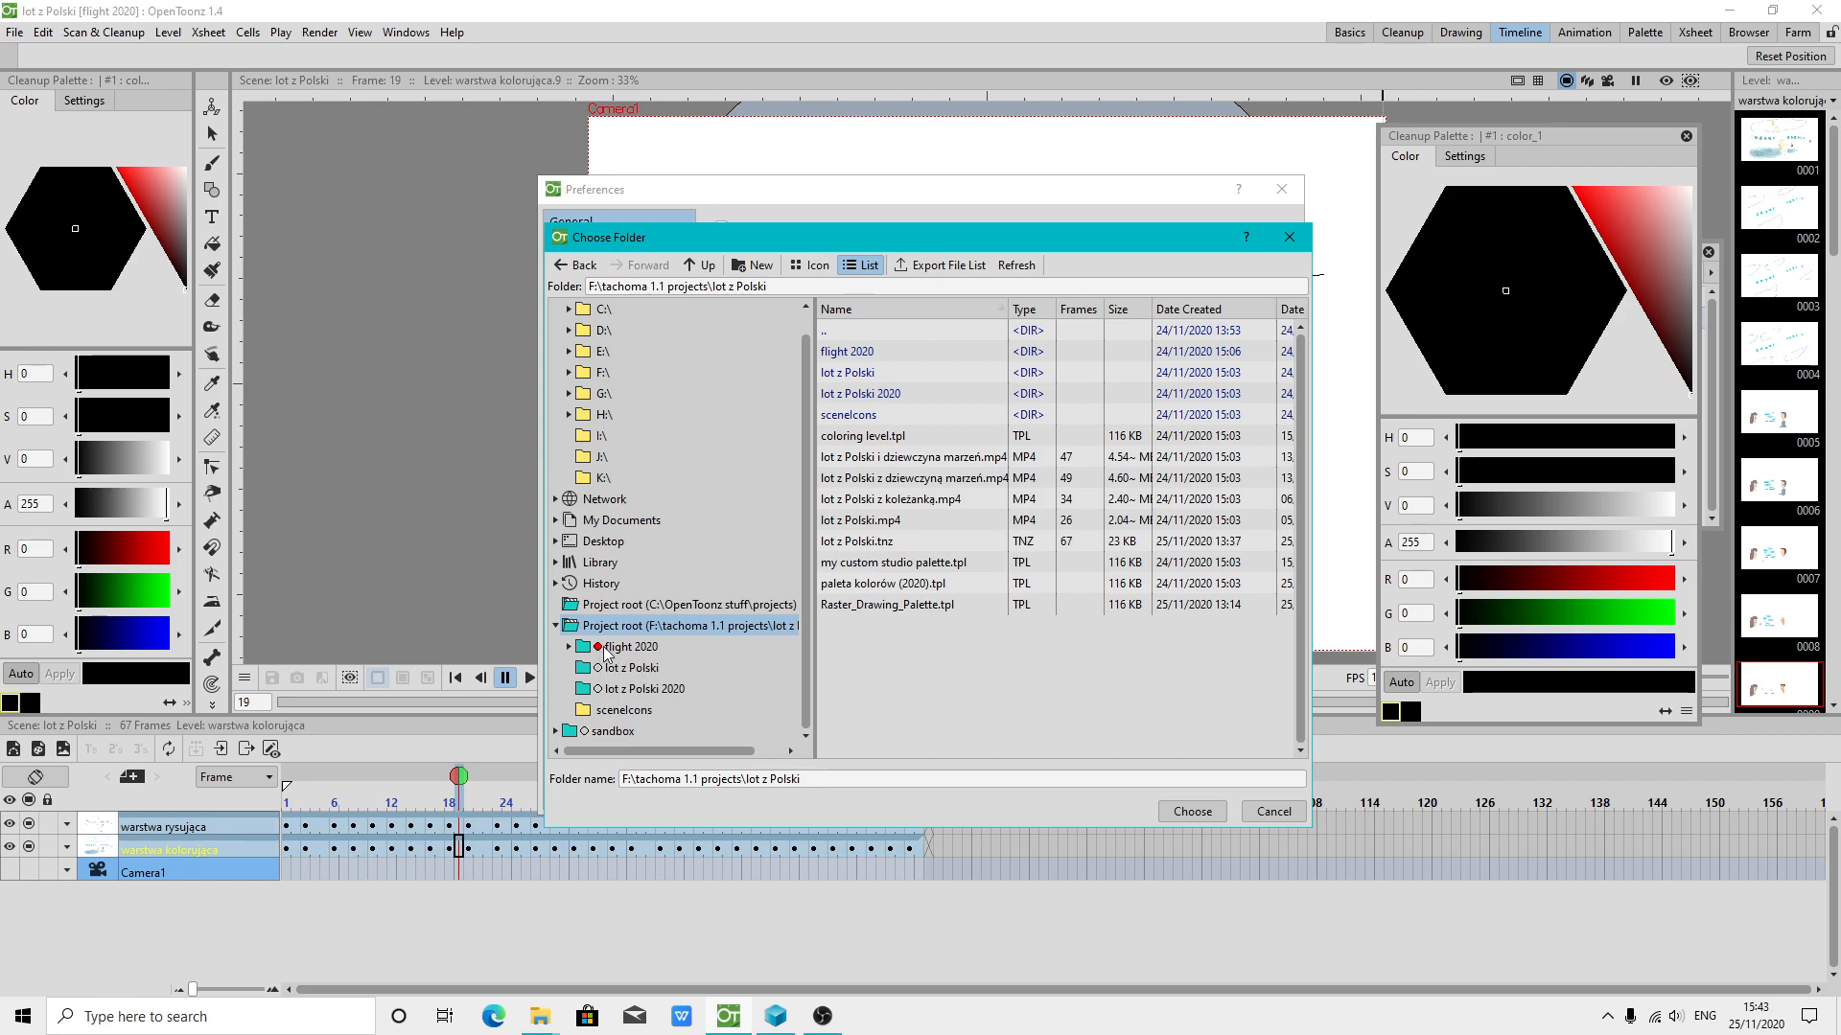
{"action": "left_click", "coordinate": [561, 372]}
{"action": "scroll", "coordinate": [807, 372], "scroll_direction": "down", "scroll_amount": 1}
{"action": "left_click_drag", "start_coordinate": [807, 365], "coordinate": [804, 592]}
{"action": "scroll", "coordinate": [660, 643], "scroll_direction": "down", "scroll_amount": 6}
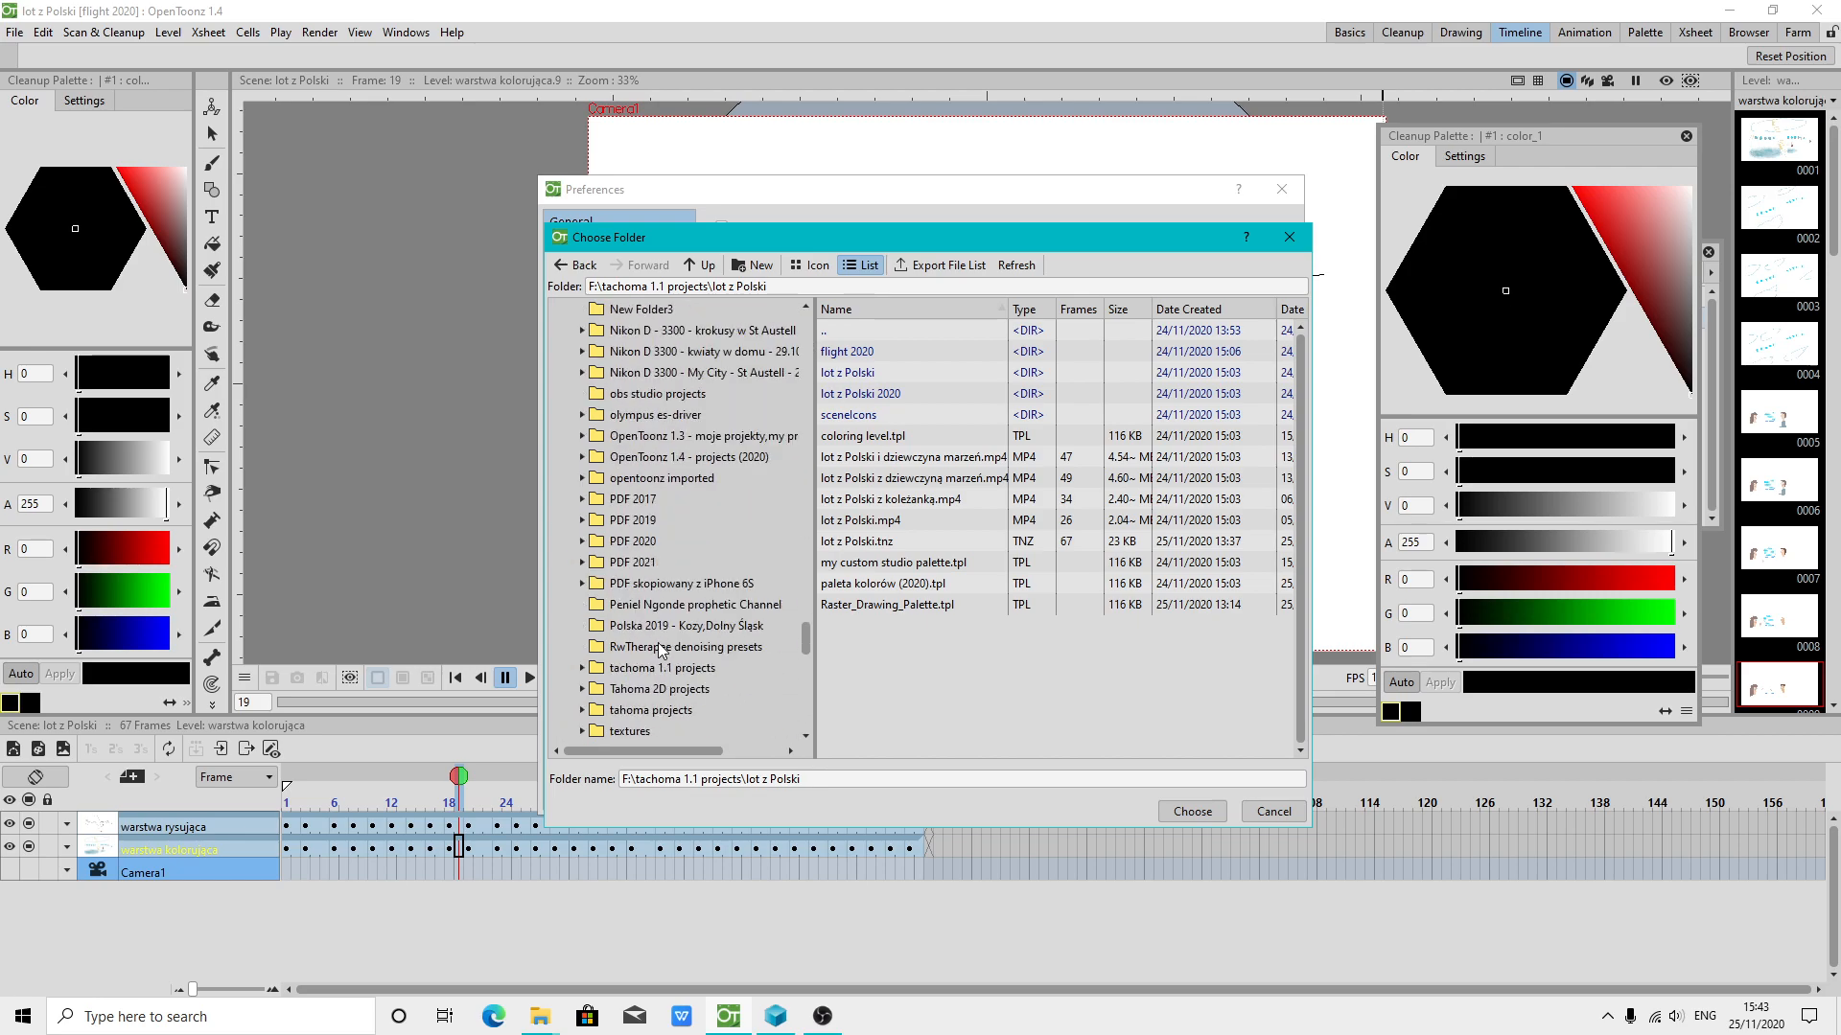
{"action": "left_click", "coordinate": [651, 480]}
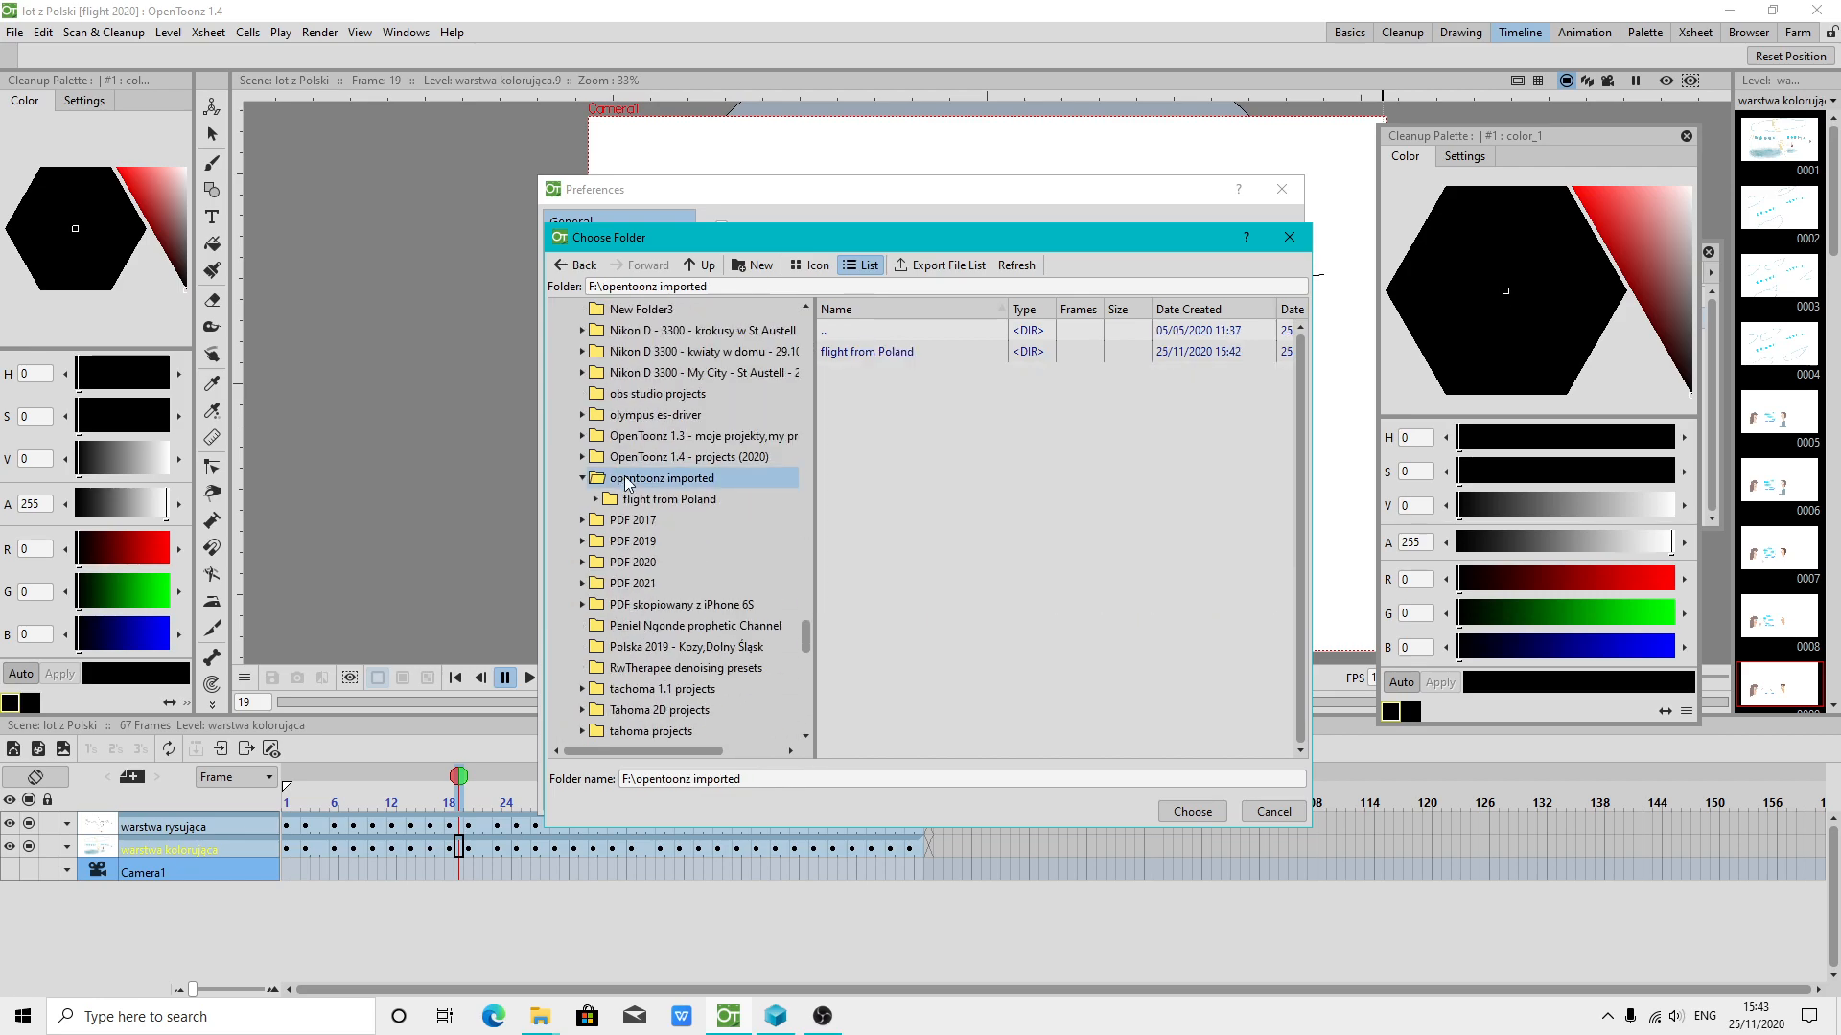
{"action": "left_click", "coordinate": [668, 501]}
{"action": "left_click", "coordinate": [1192, 811]}
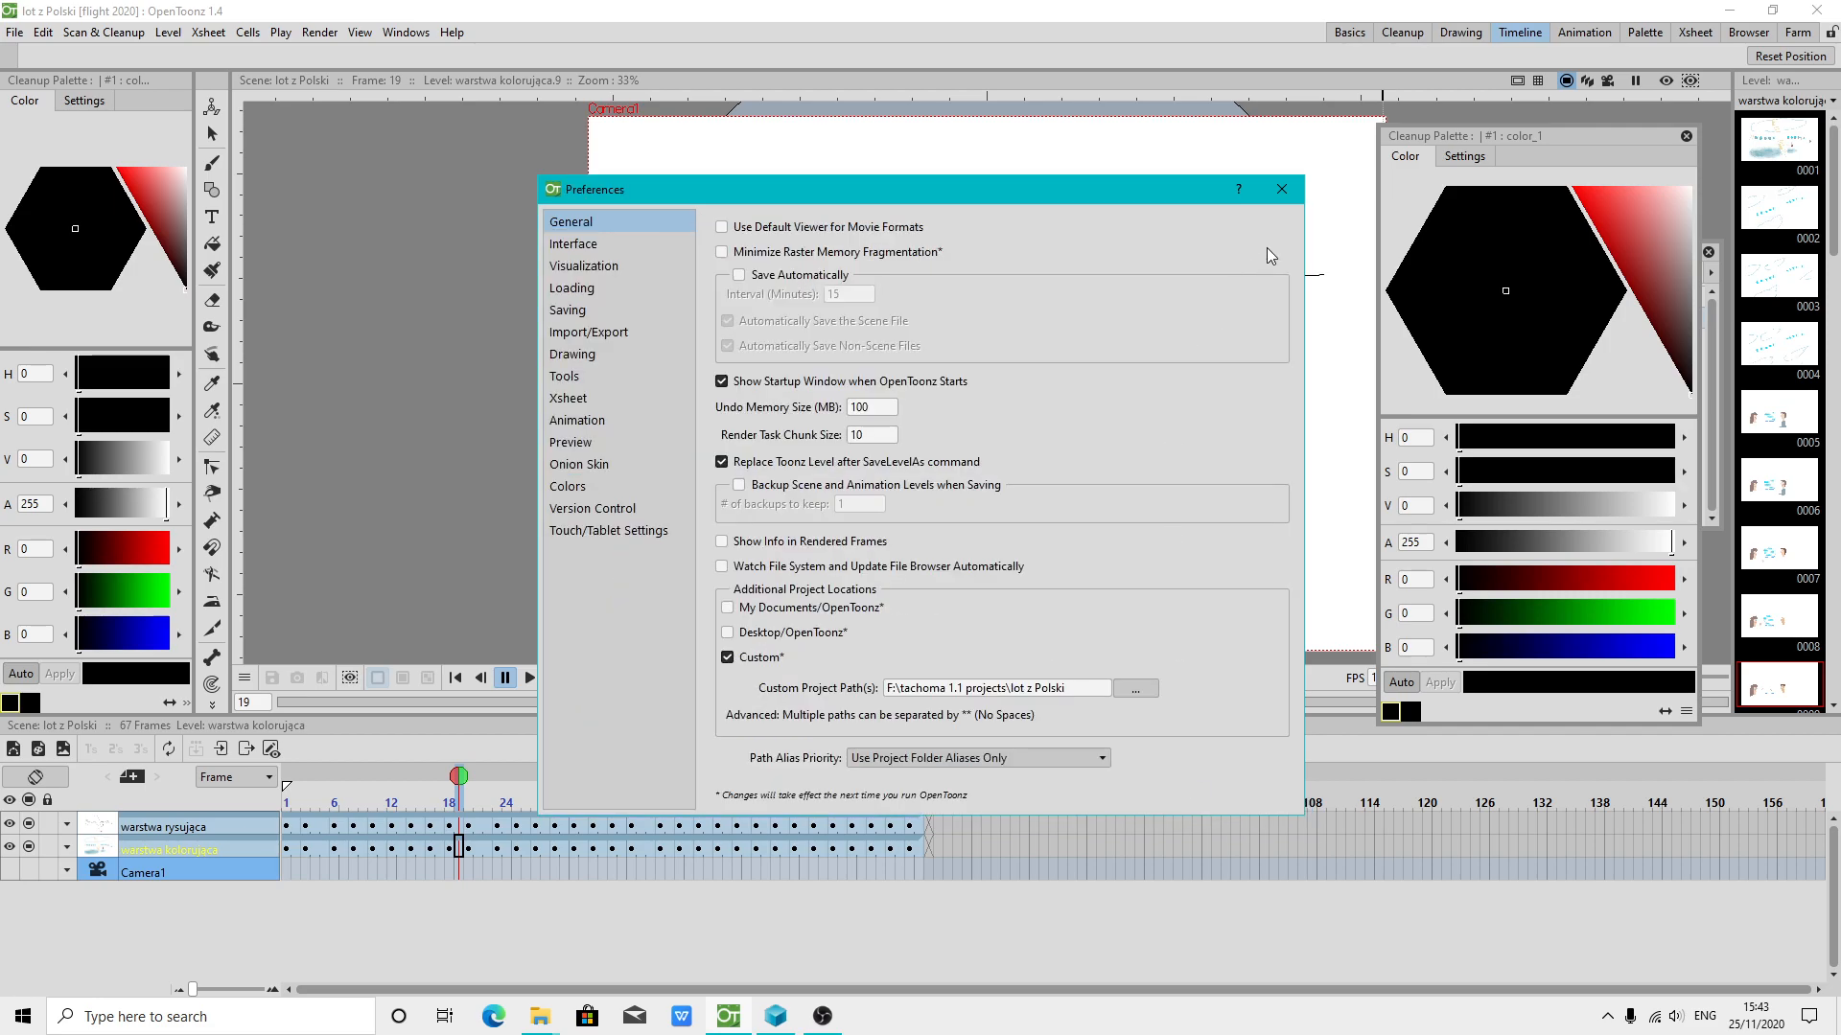
{"action": "left_click", "coordinate": [1282, 189]}
Switch to File Explorer, maximize its opentoonz imported window and return to OpenToonz
{"action": "mouse_move", "coordinate": [543, 1026]}
{"action": "left_click", "coordinate": [697, 872]}
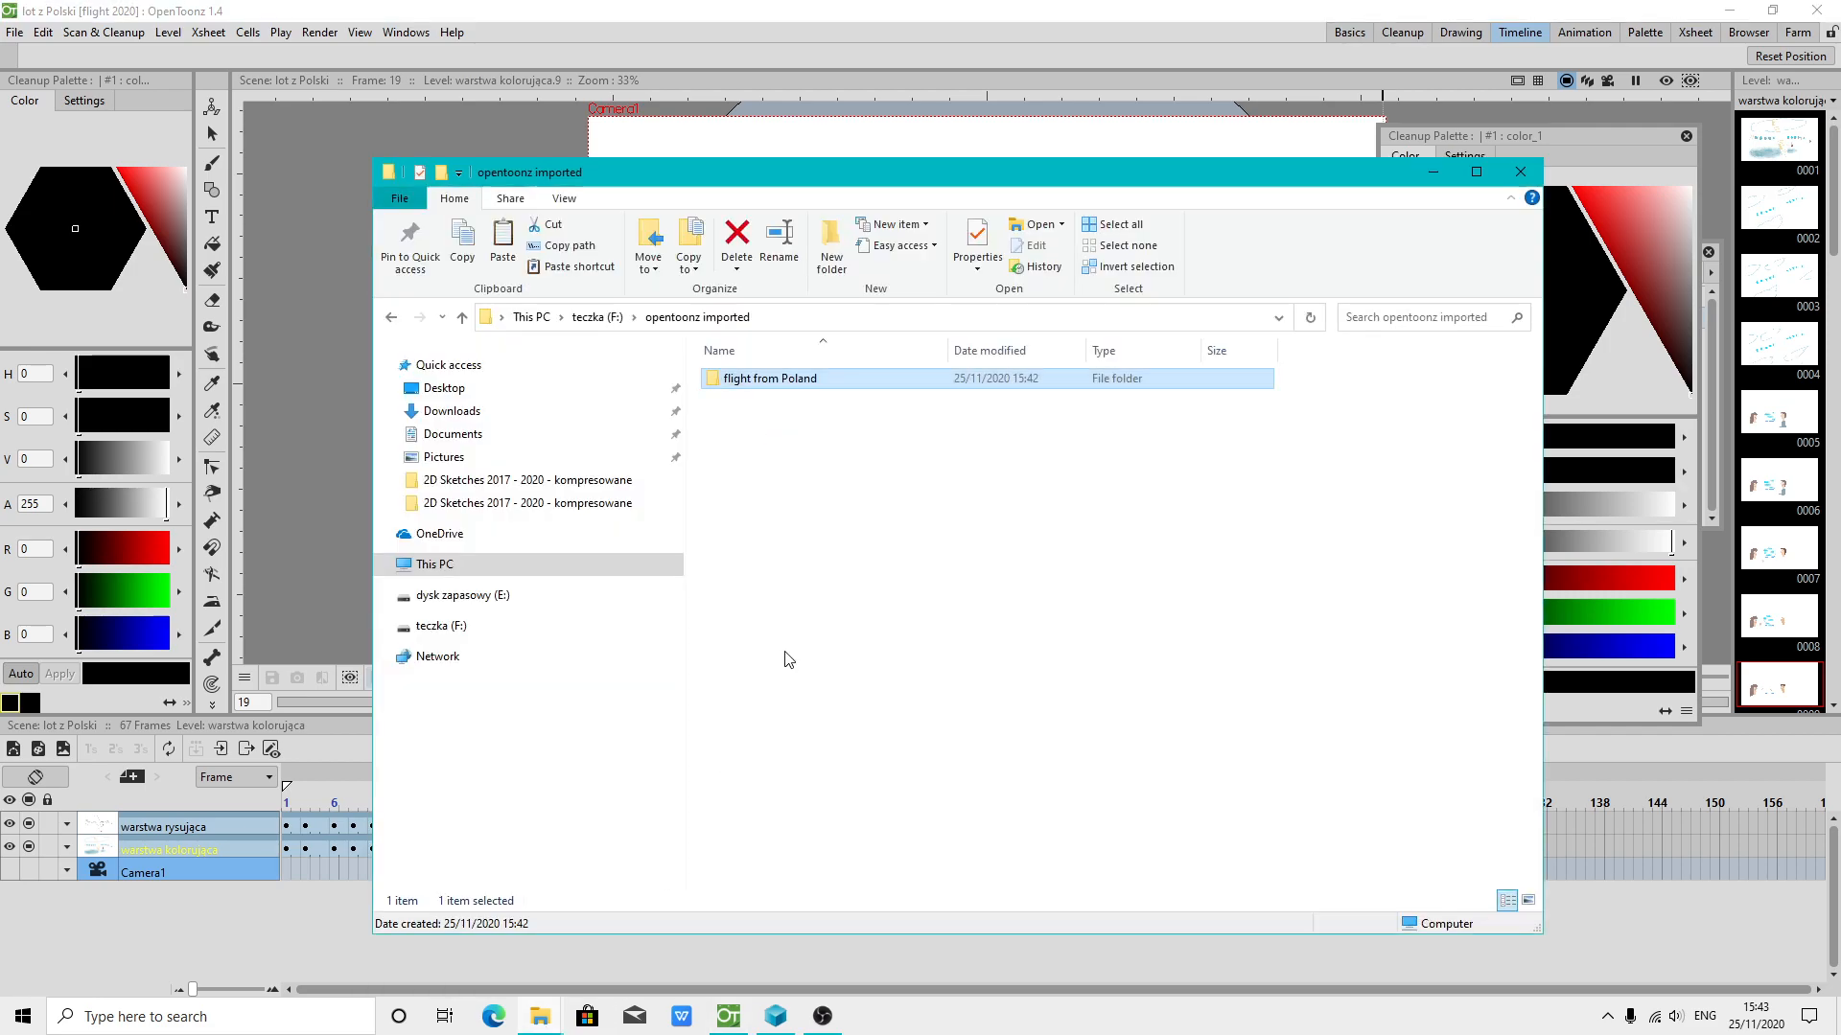
{"action": "left_click", "coordinate": [1479, 176]}
{"action": "left_click", "coordinate": [729, 1017]}
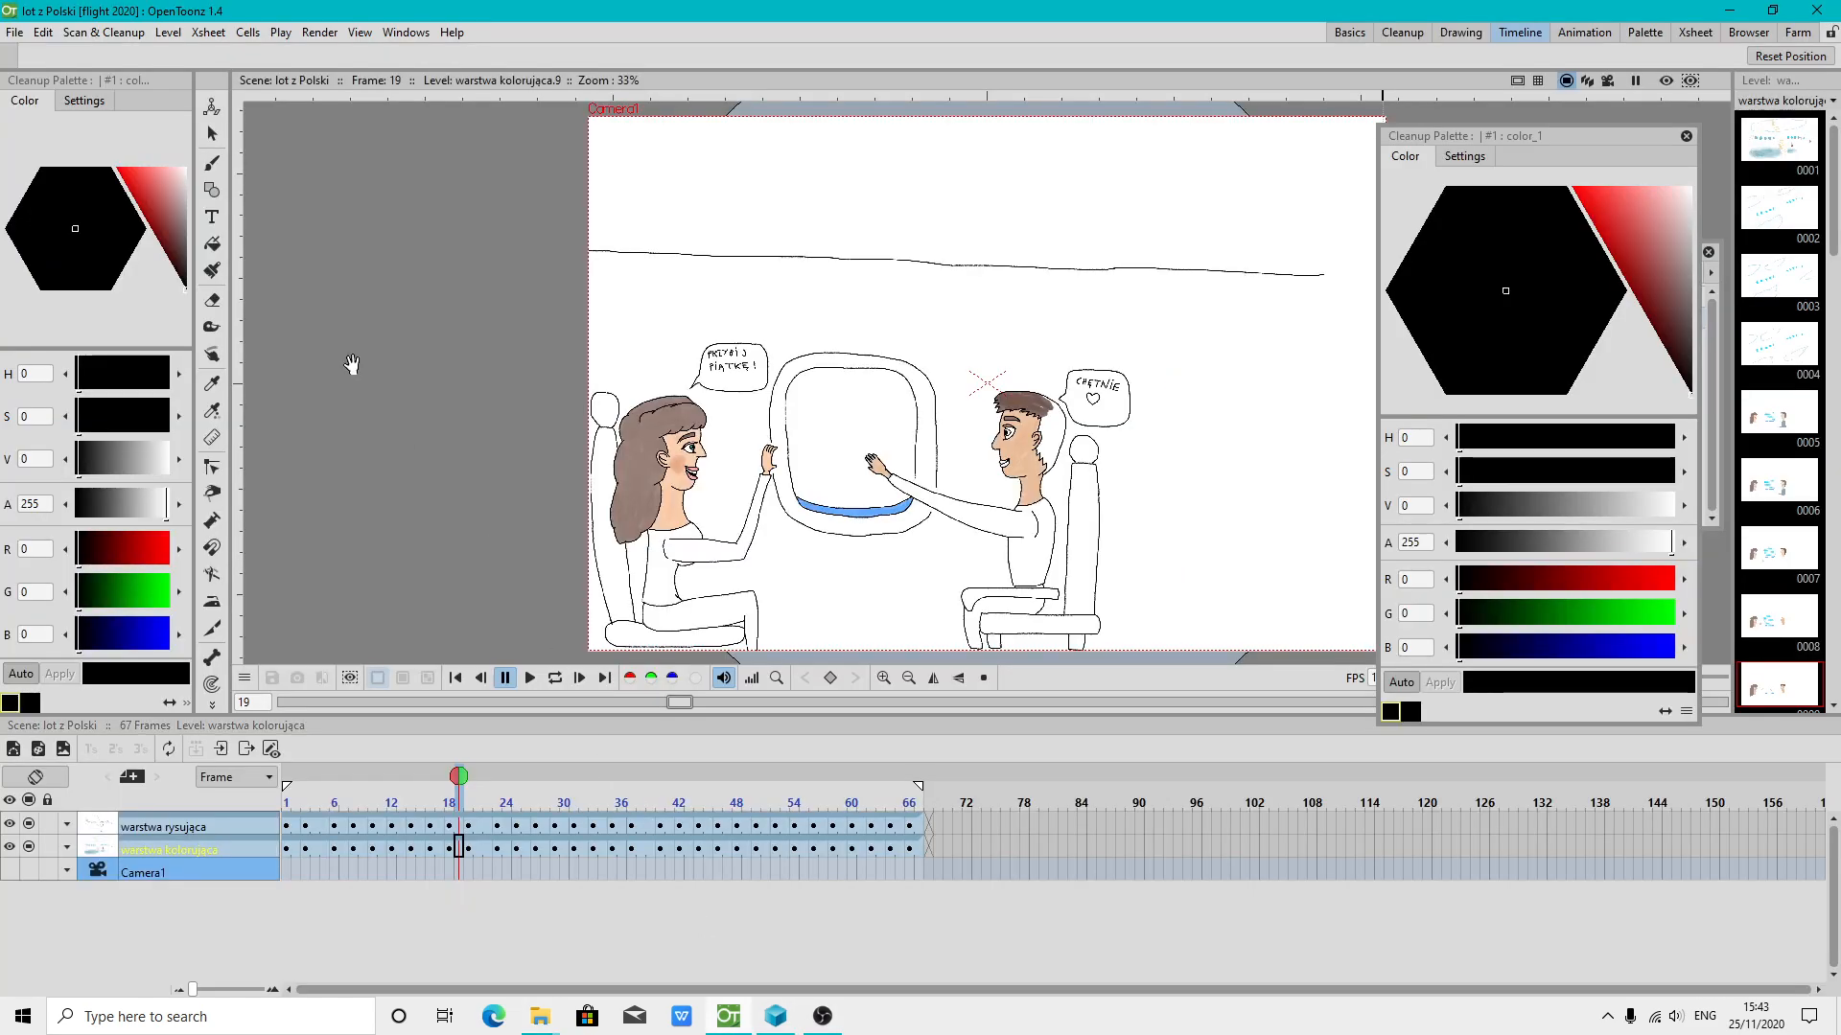
Restart OpenToonz and dismiss its startup window
{"action": "left_click", "coordinate": [15, 32]}
{"action": "left_click", "coordinate": [72, 518]}
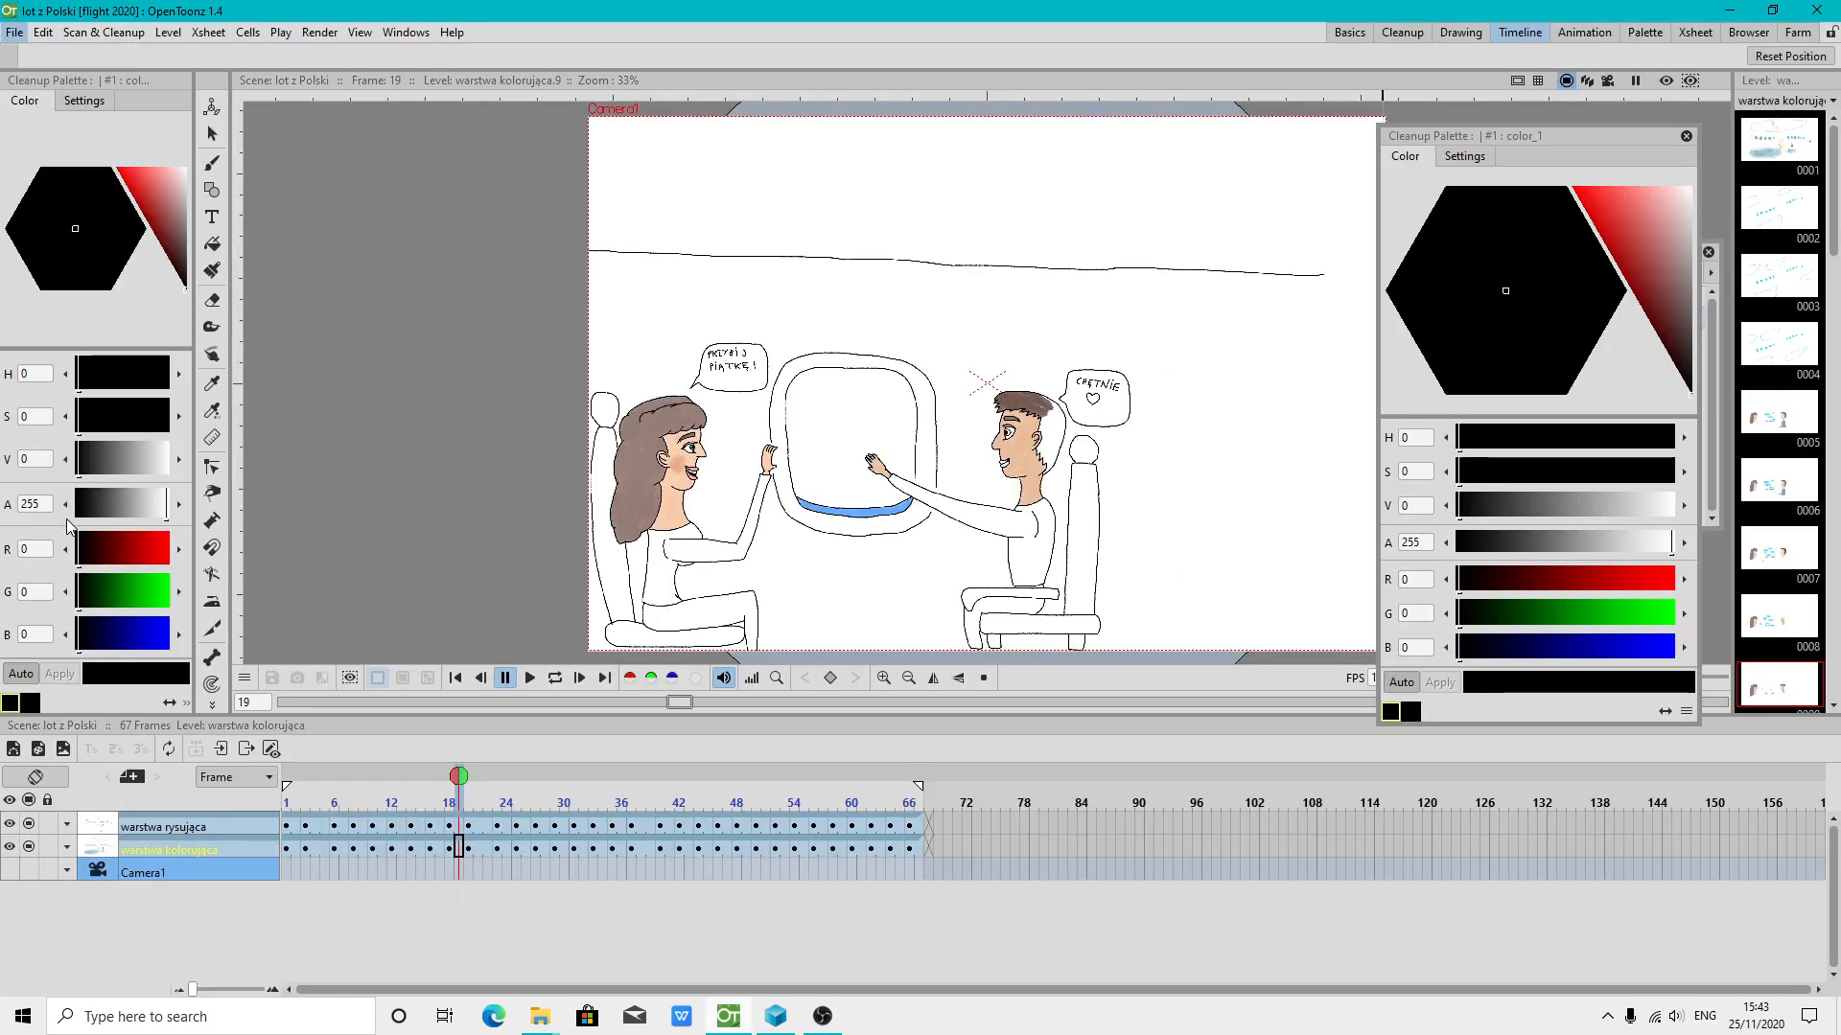
{"action": "left_click", "coordinate": [22, 1015]}
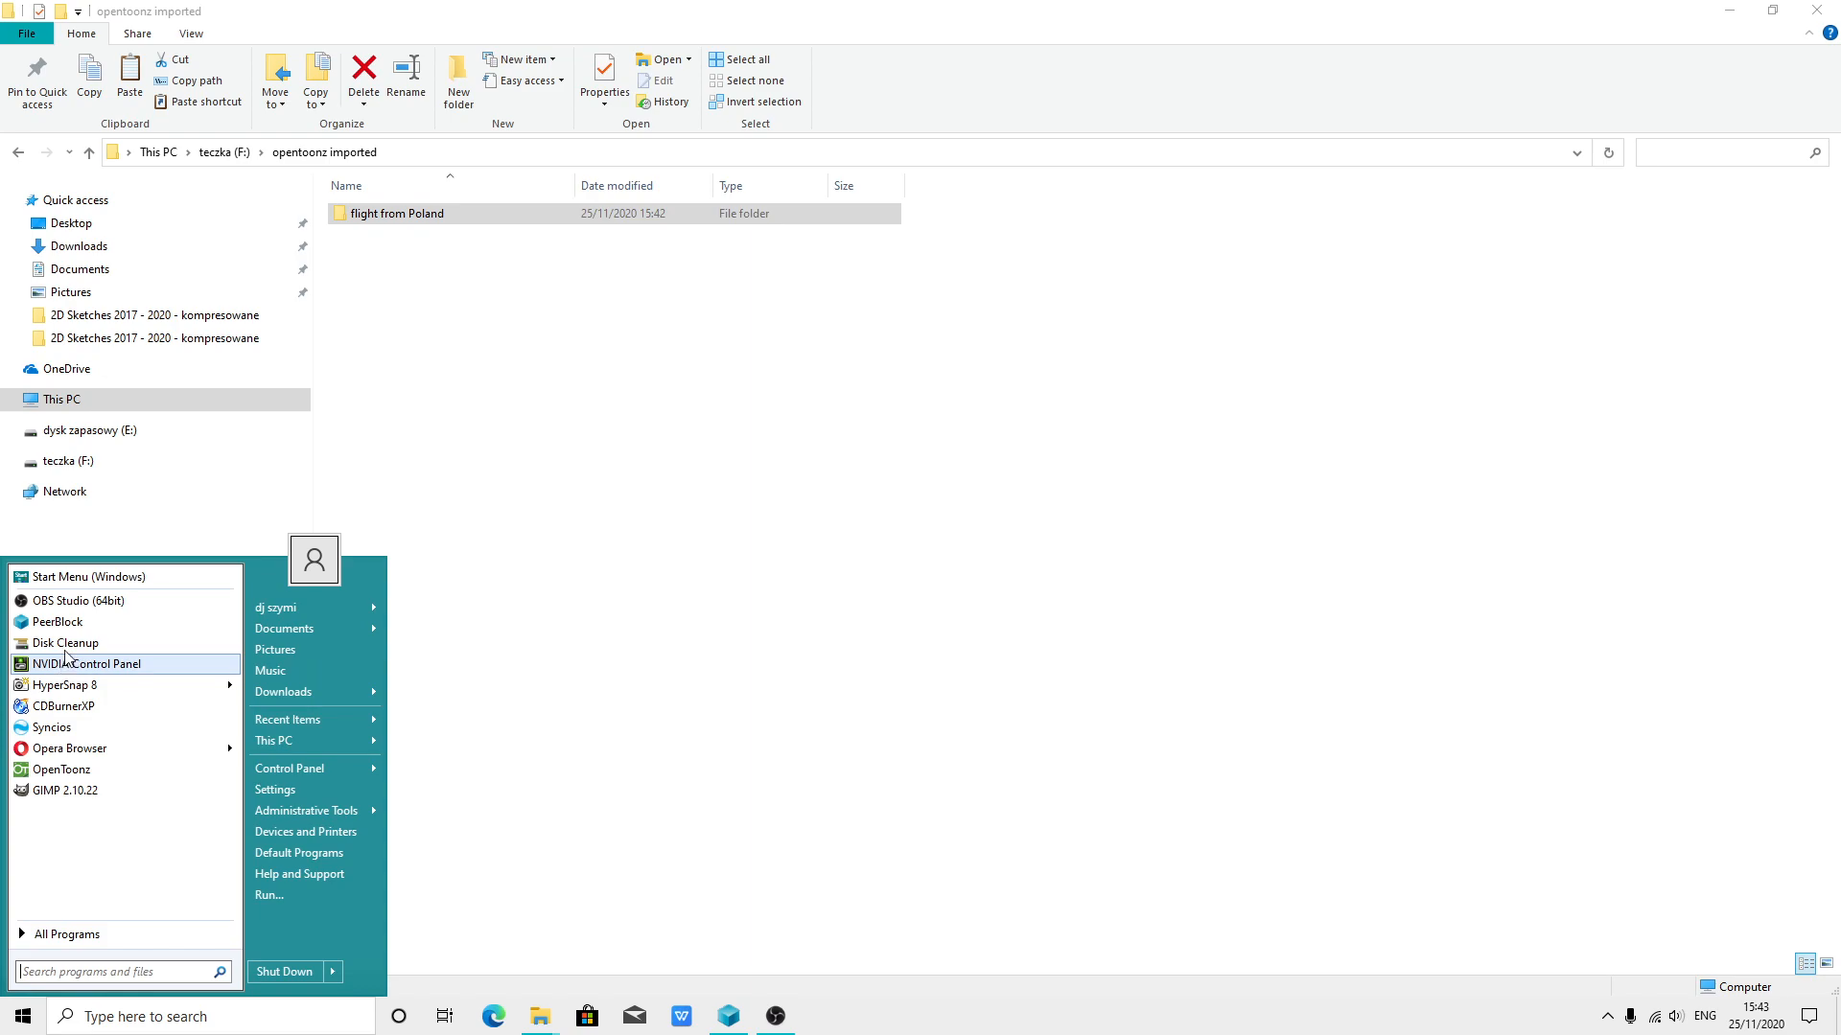
{"action": "left_click", "coordinate": [69, 772]}
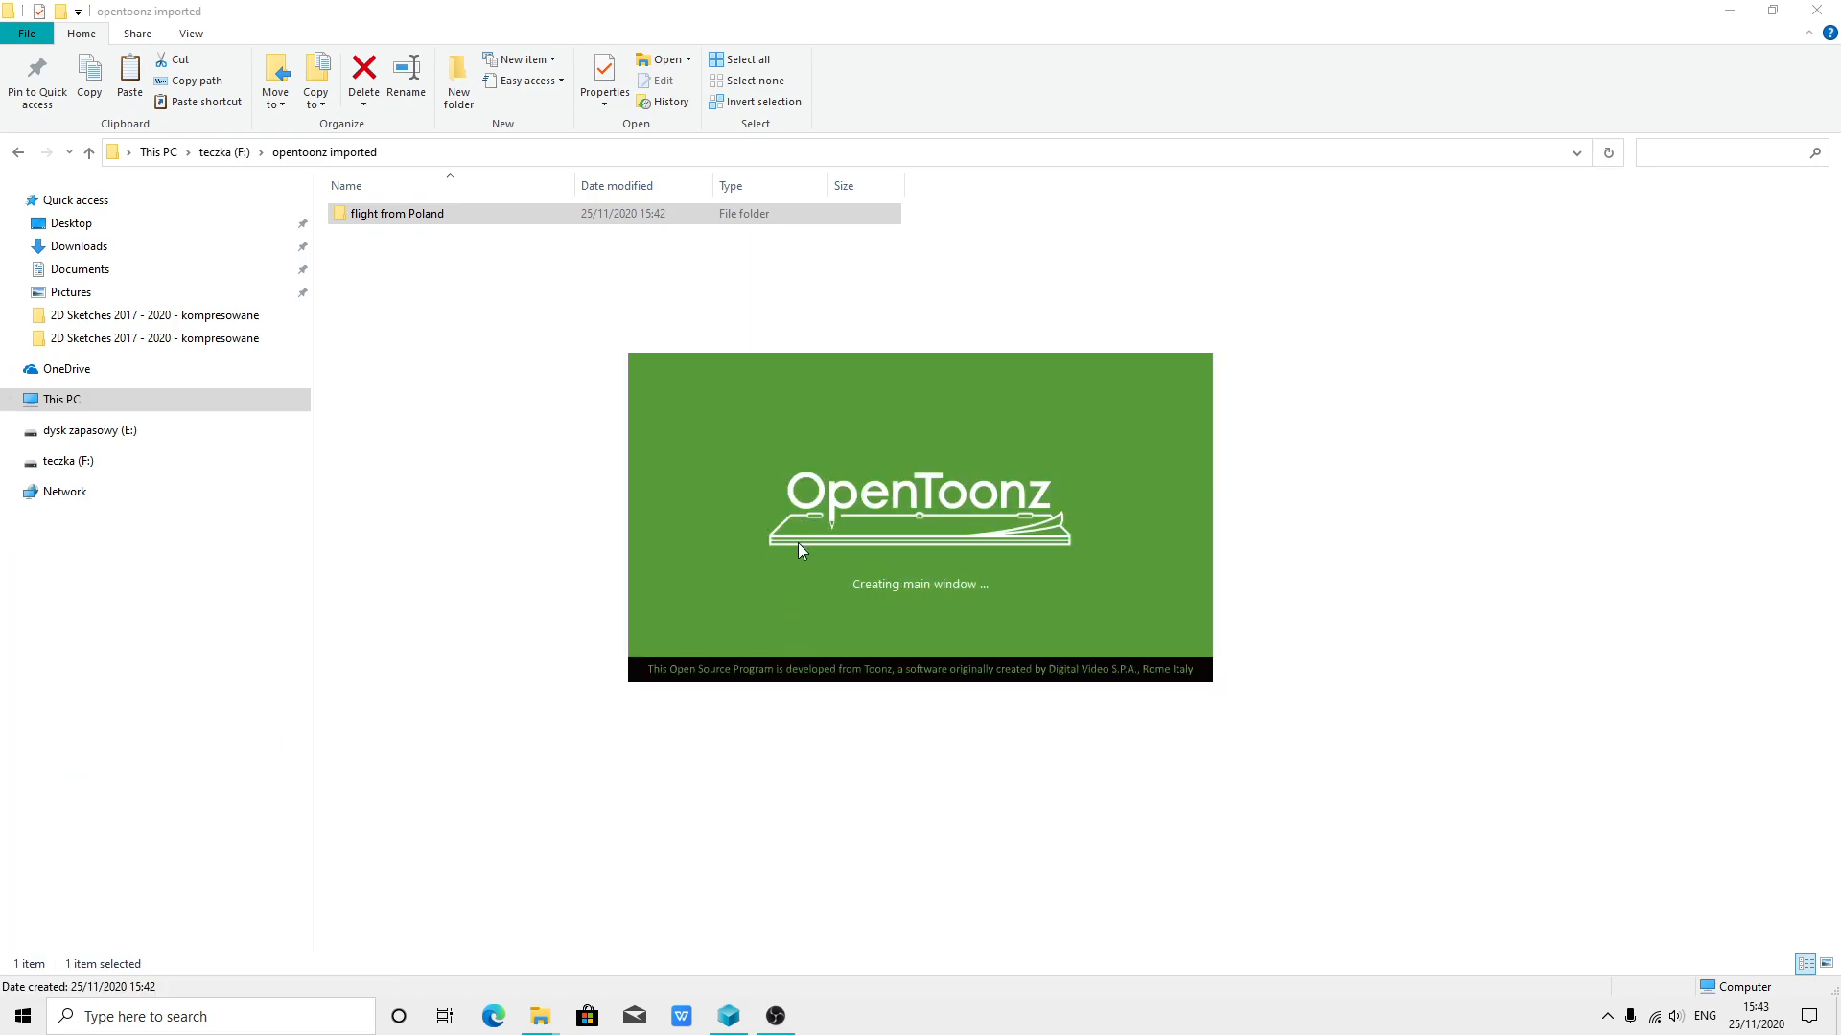
{"action": "left_click", "coordinate": [366, 216]}
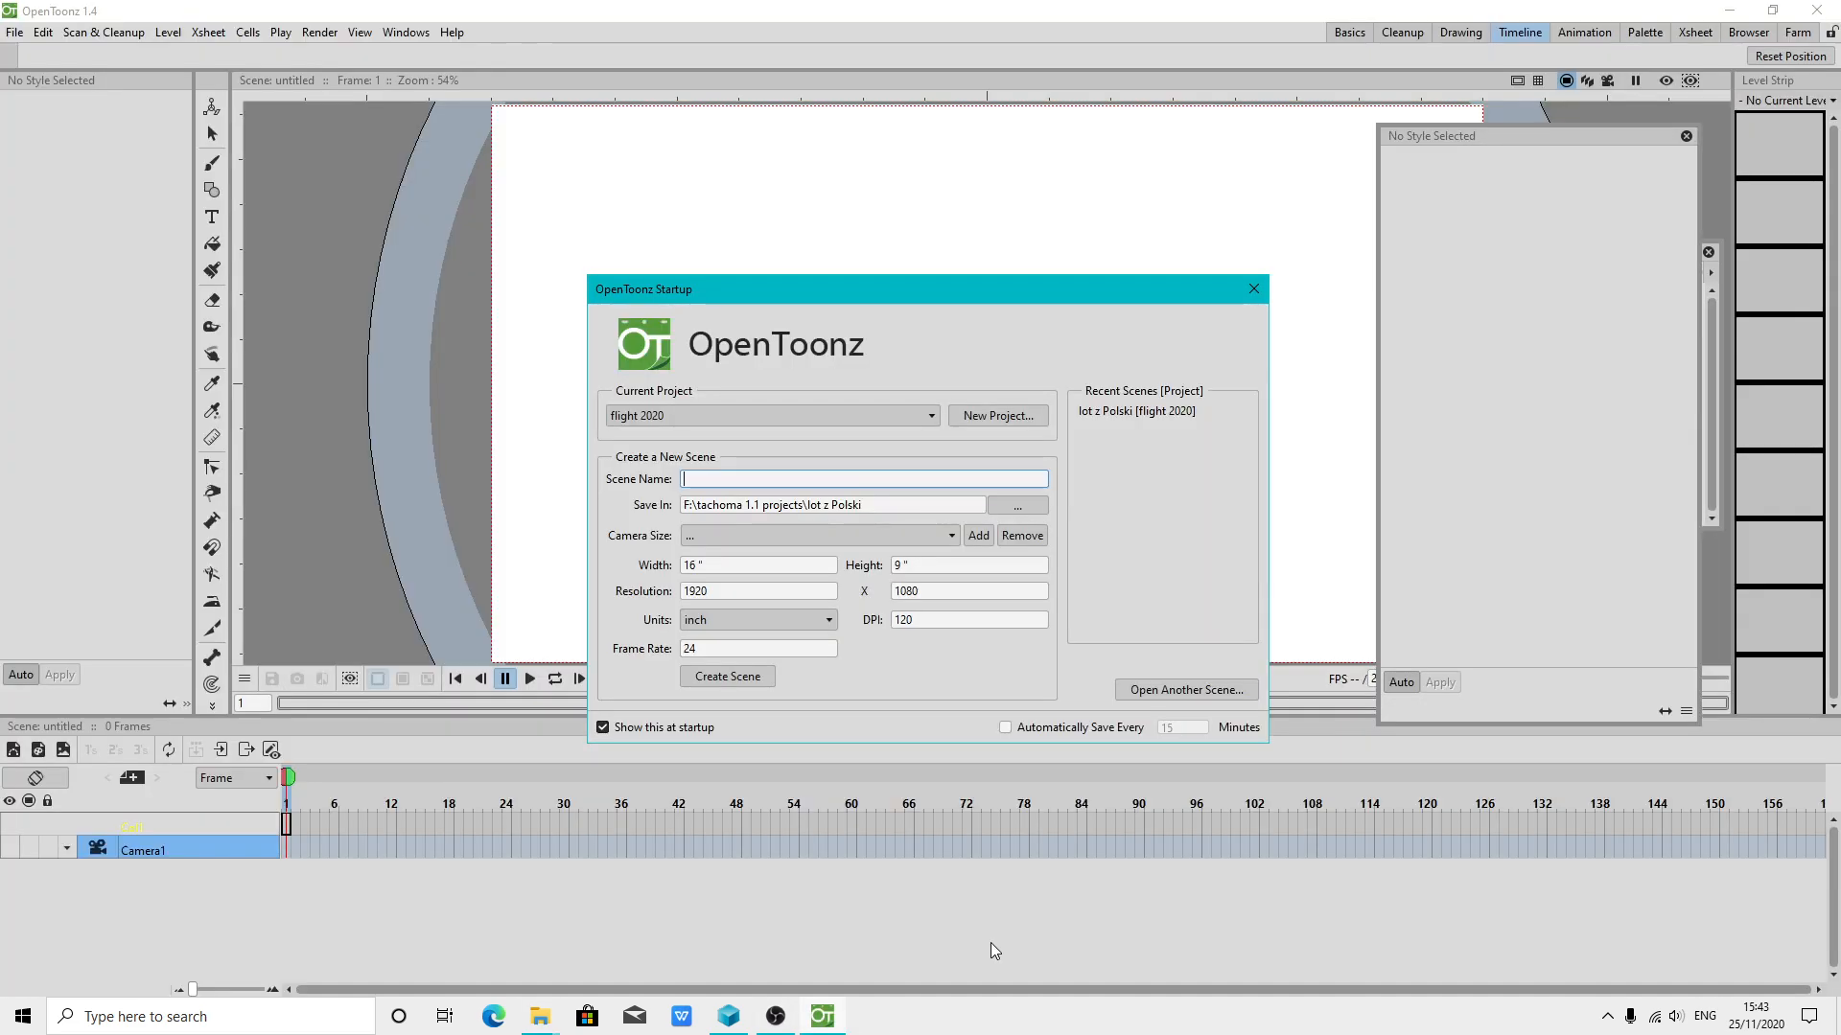
{"action": "left_click", "coordinate": [1253, 288]}
Start a new project, widen its dialog and select the F:\opentoonz imported\flight from Poland project root
{"action": "left_click", "coordinate": [8, 33]}
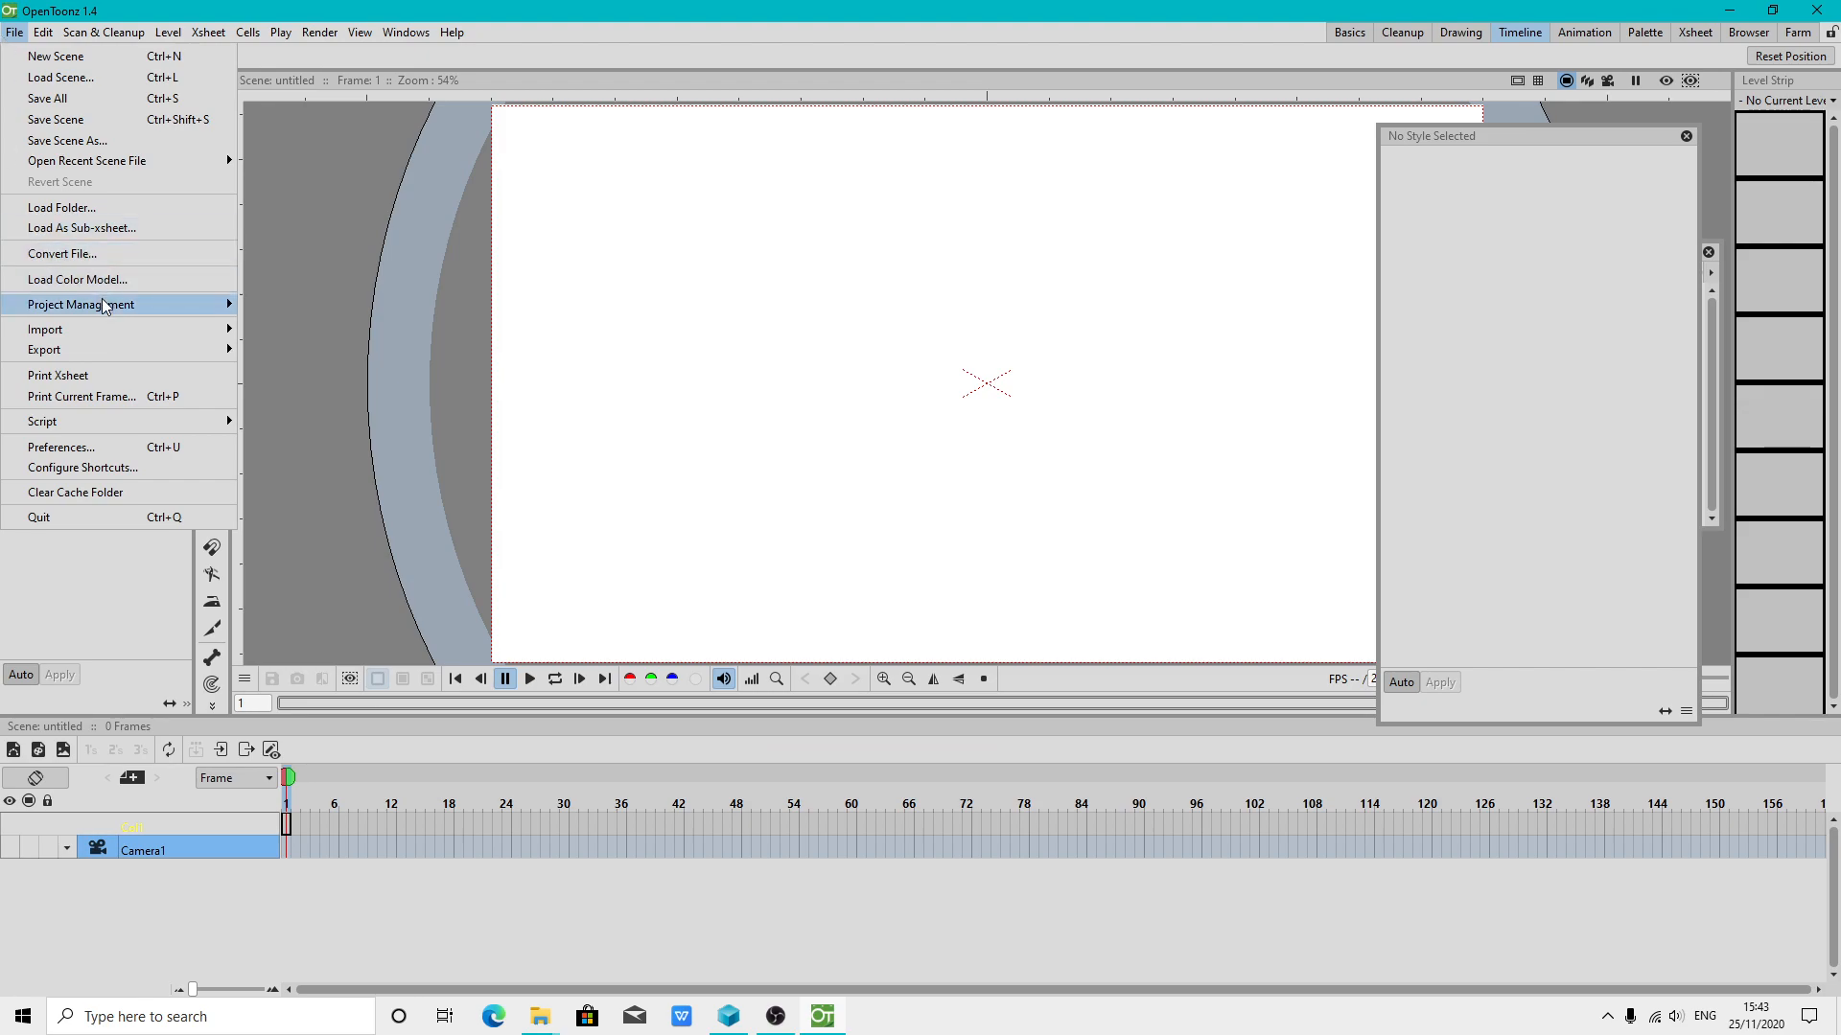
{"action": "mouse_move", "coordinate": [106, 306]}
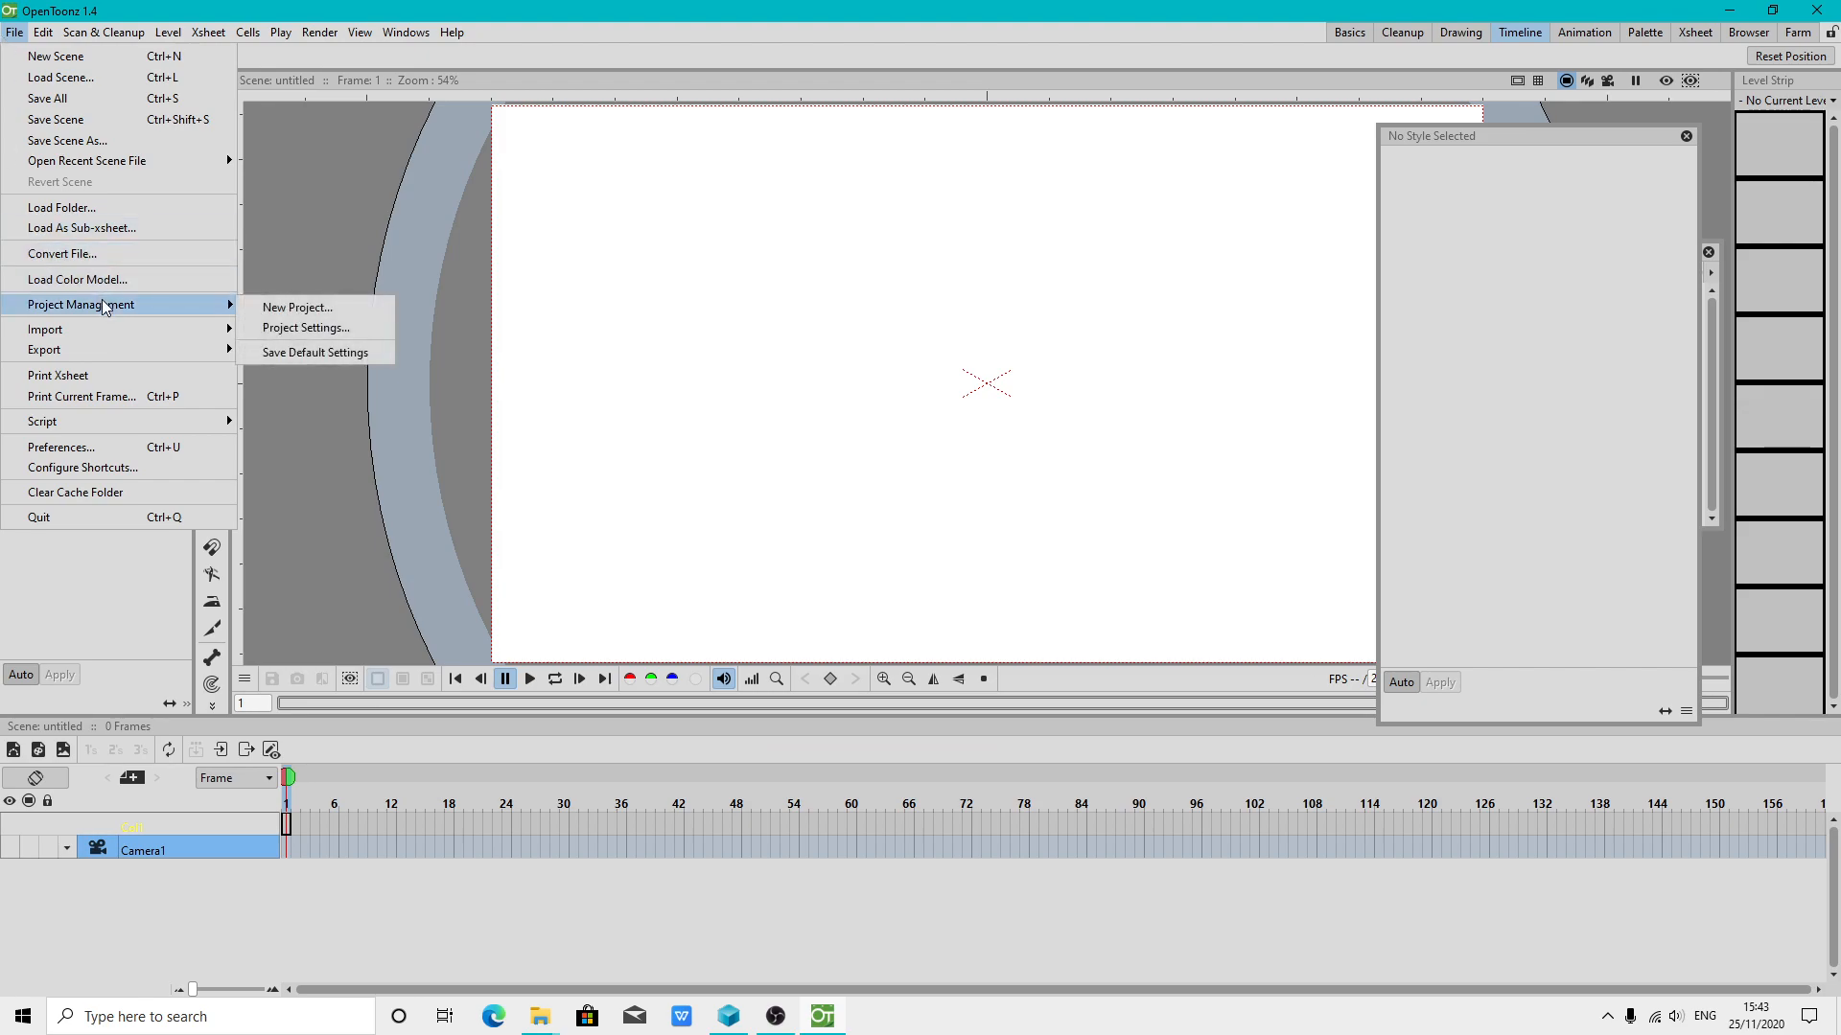
{"action": "left_click", "coordinate": [371, 309]}
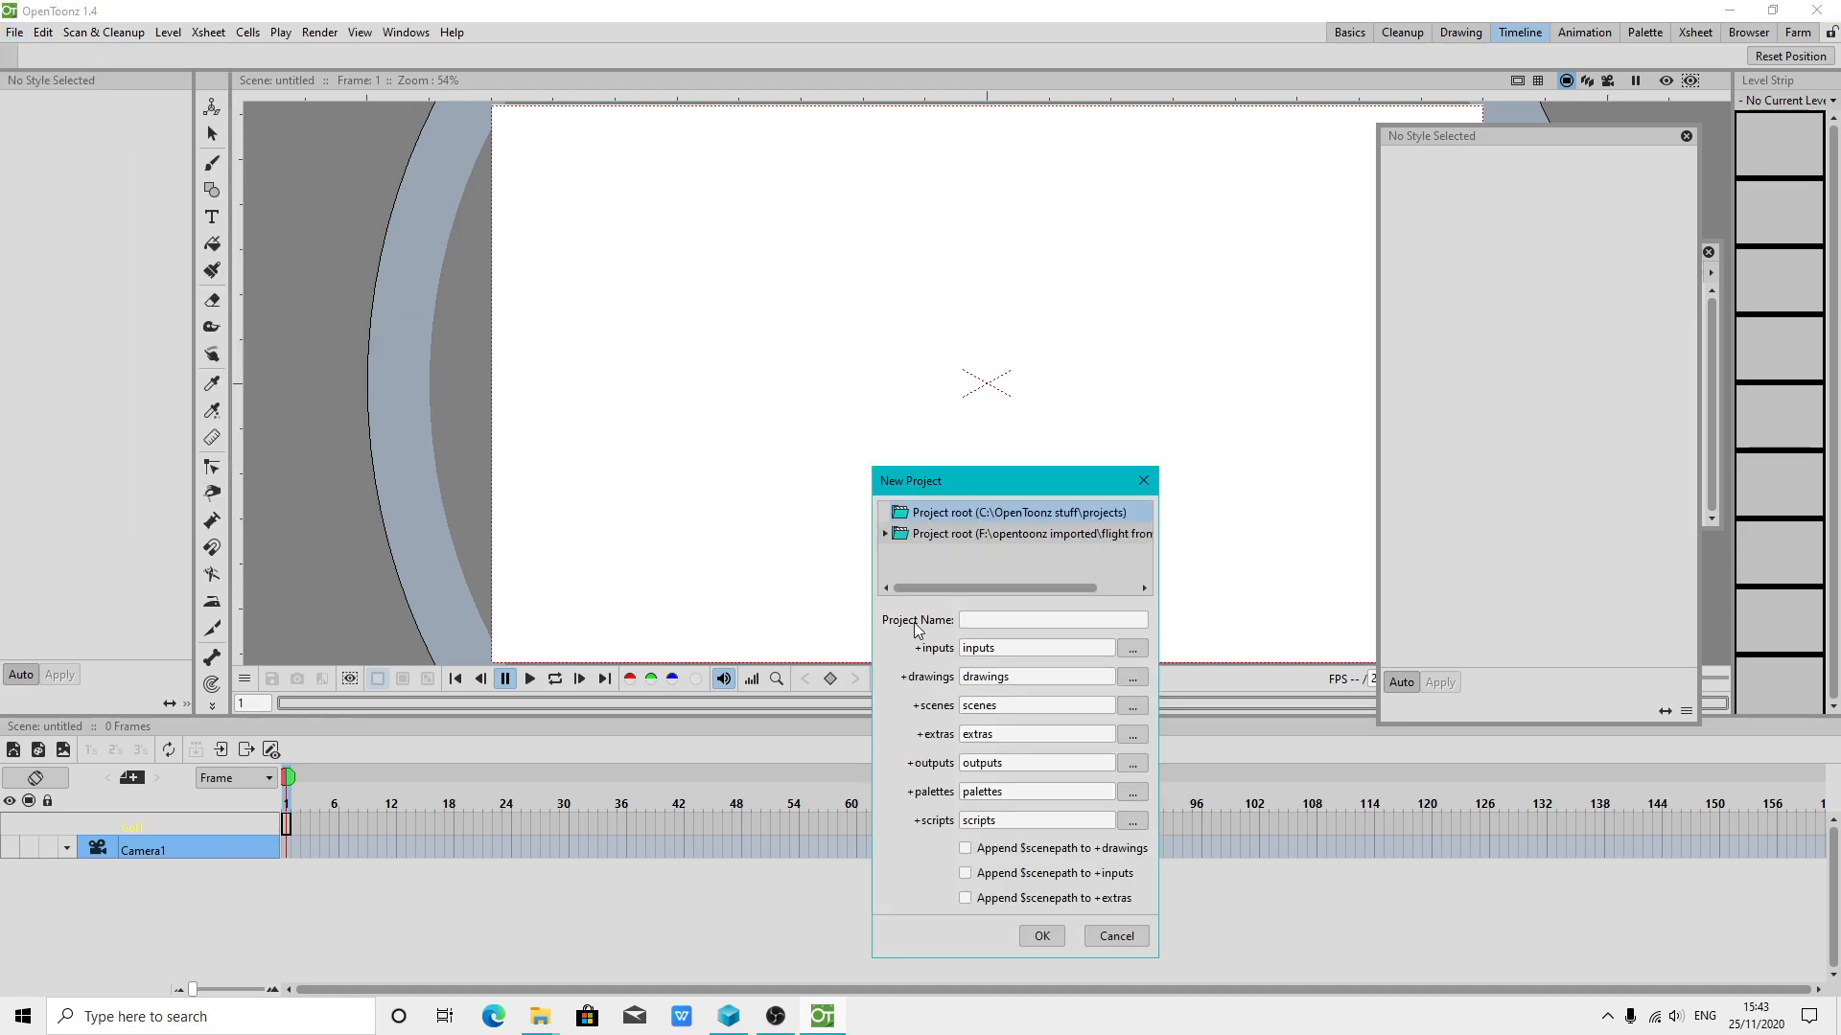
{"action": "left_click_drag", "start_coordinate": [1159, 542], "coordinate": [1473, 537]}
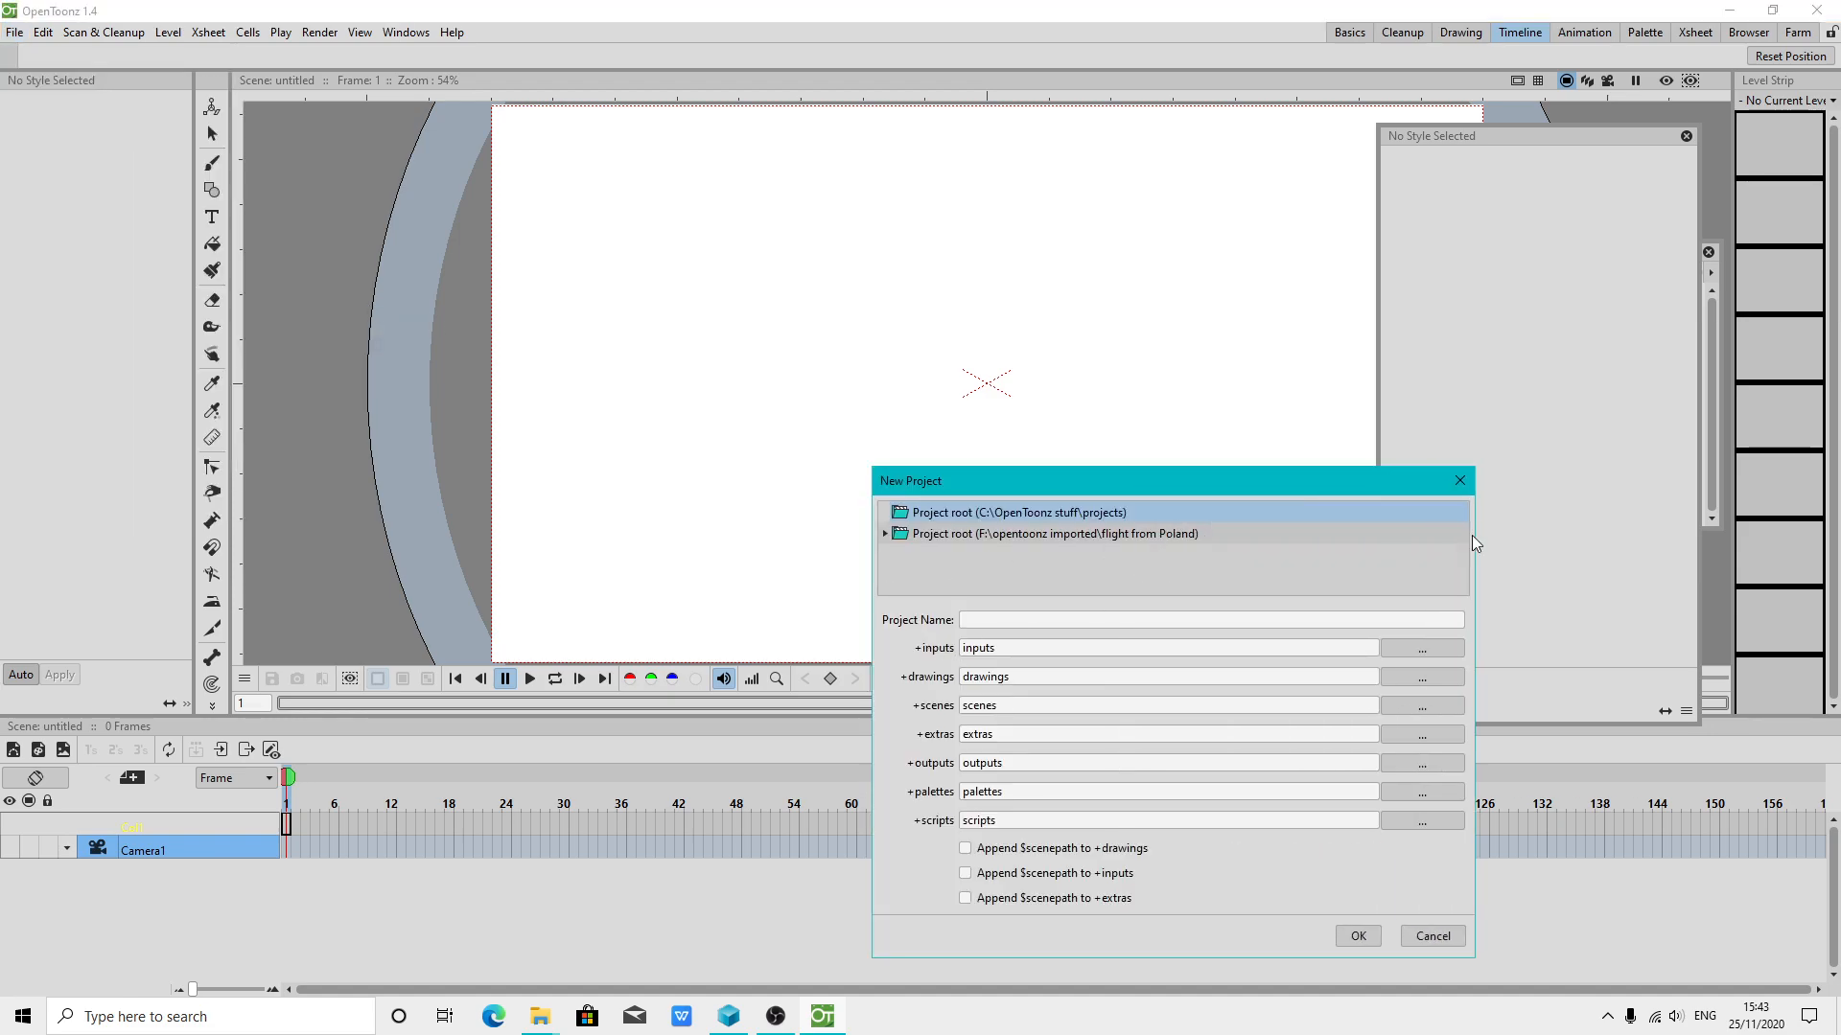
{"action": "double_click", "coordinate": [1167, 537]}
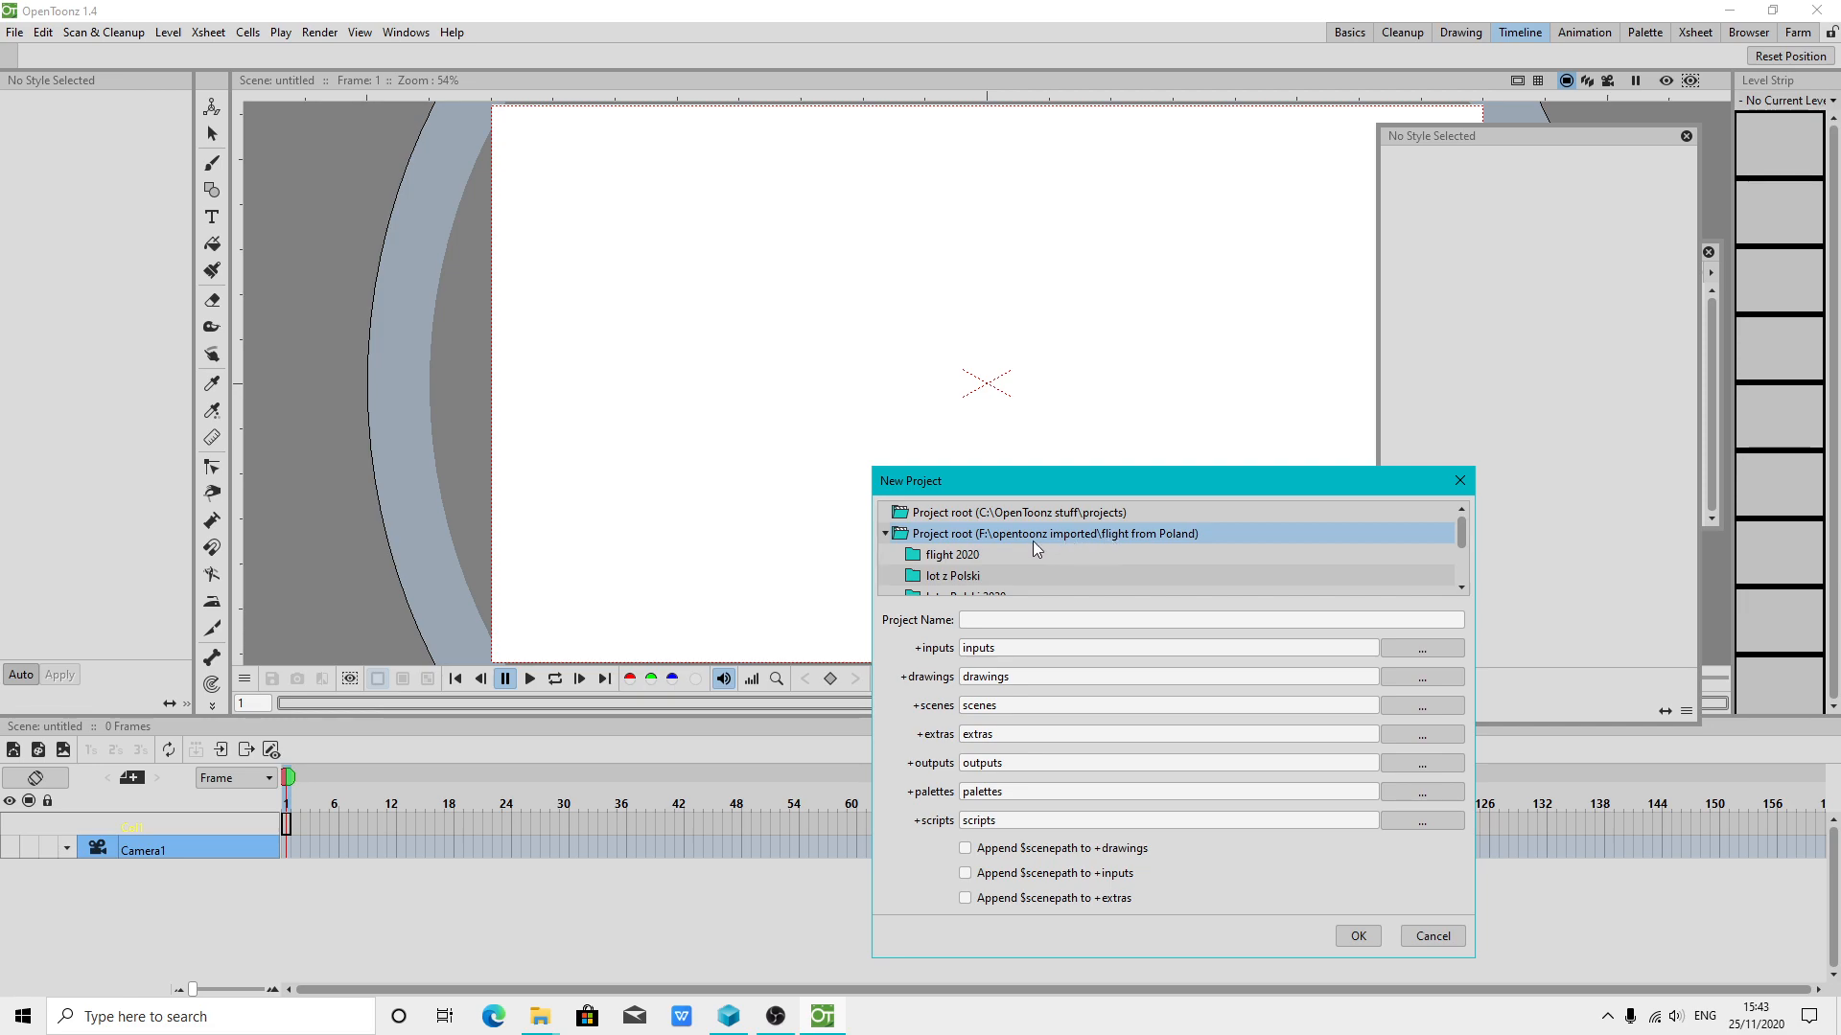
Name the project "flight from Poland 2020" and enable appending $scenepath to drawings, inputs and extras
{"action": "left_click", "coordinate": [991, 625]}
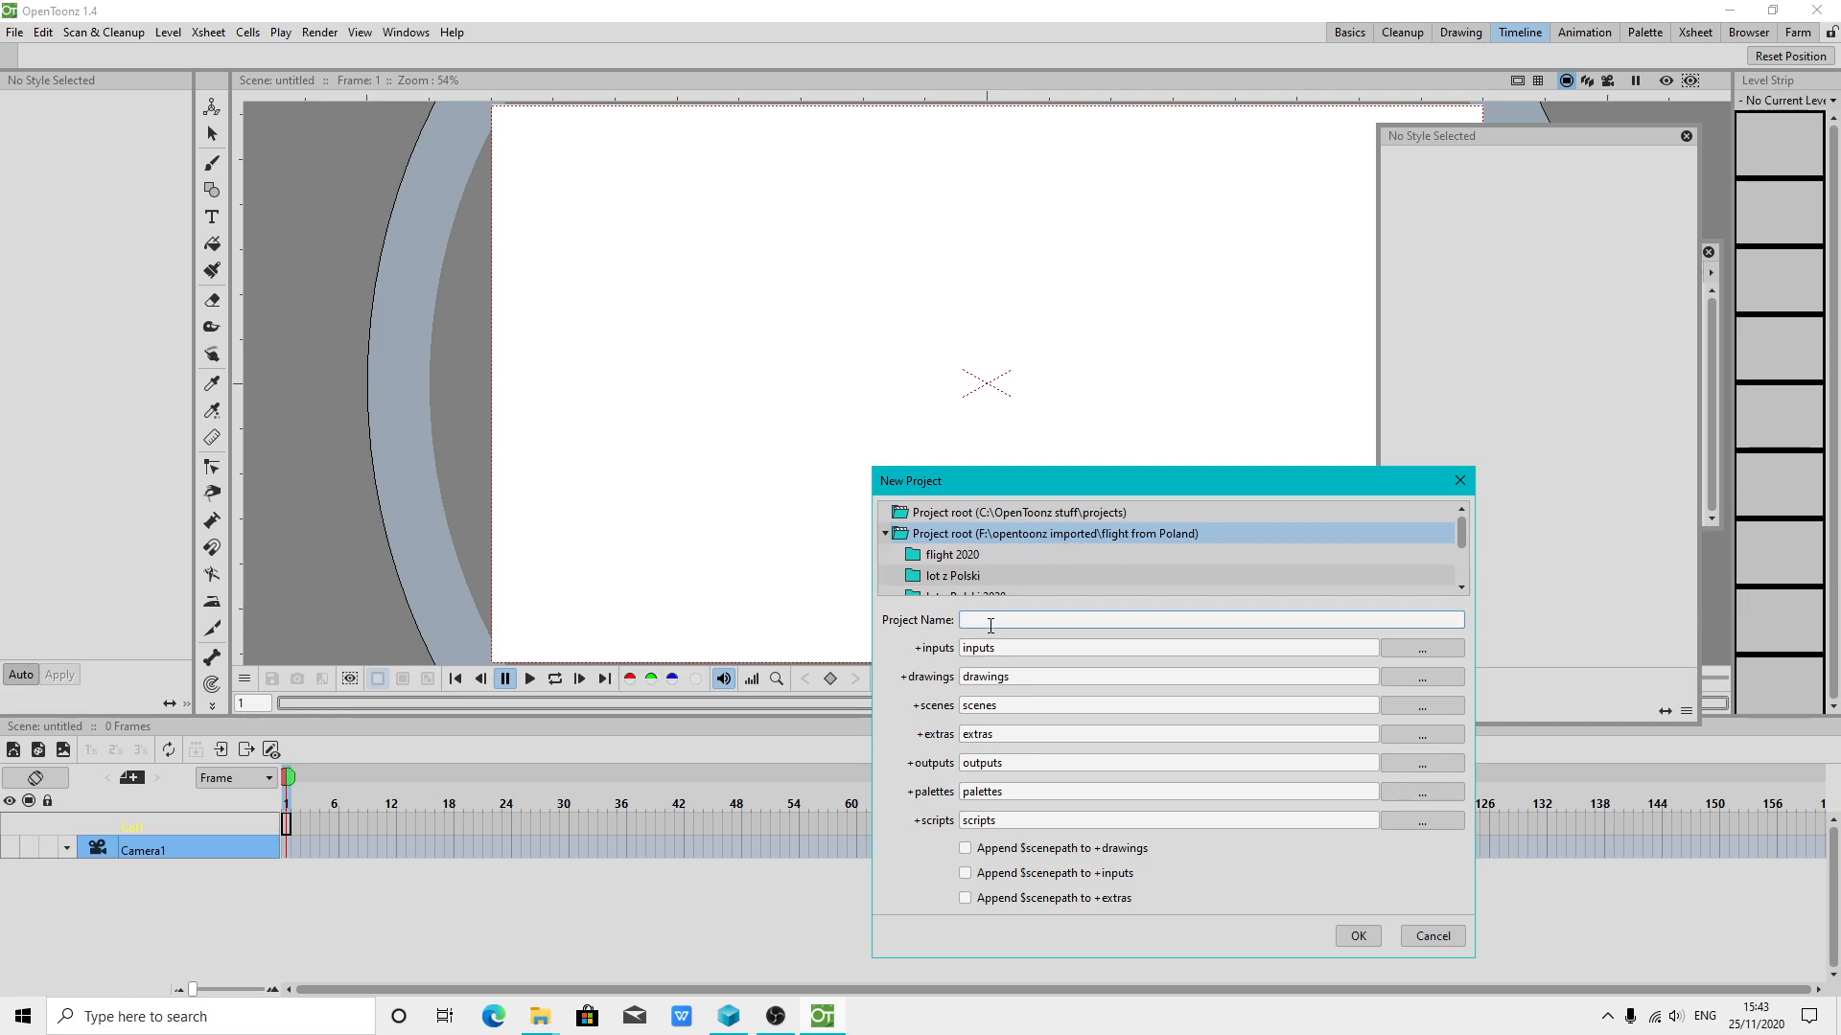
{"action": "type", "text": "flight from Poland 2020"}
{"action": "left_click", "coordinate": [964, 847]}
{"action": "left_click", "coordinate": [964, 872]}
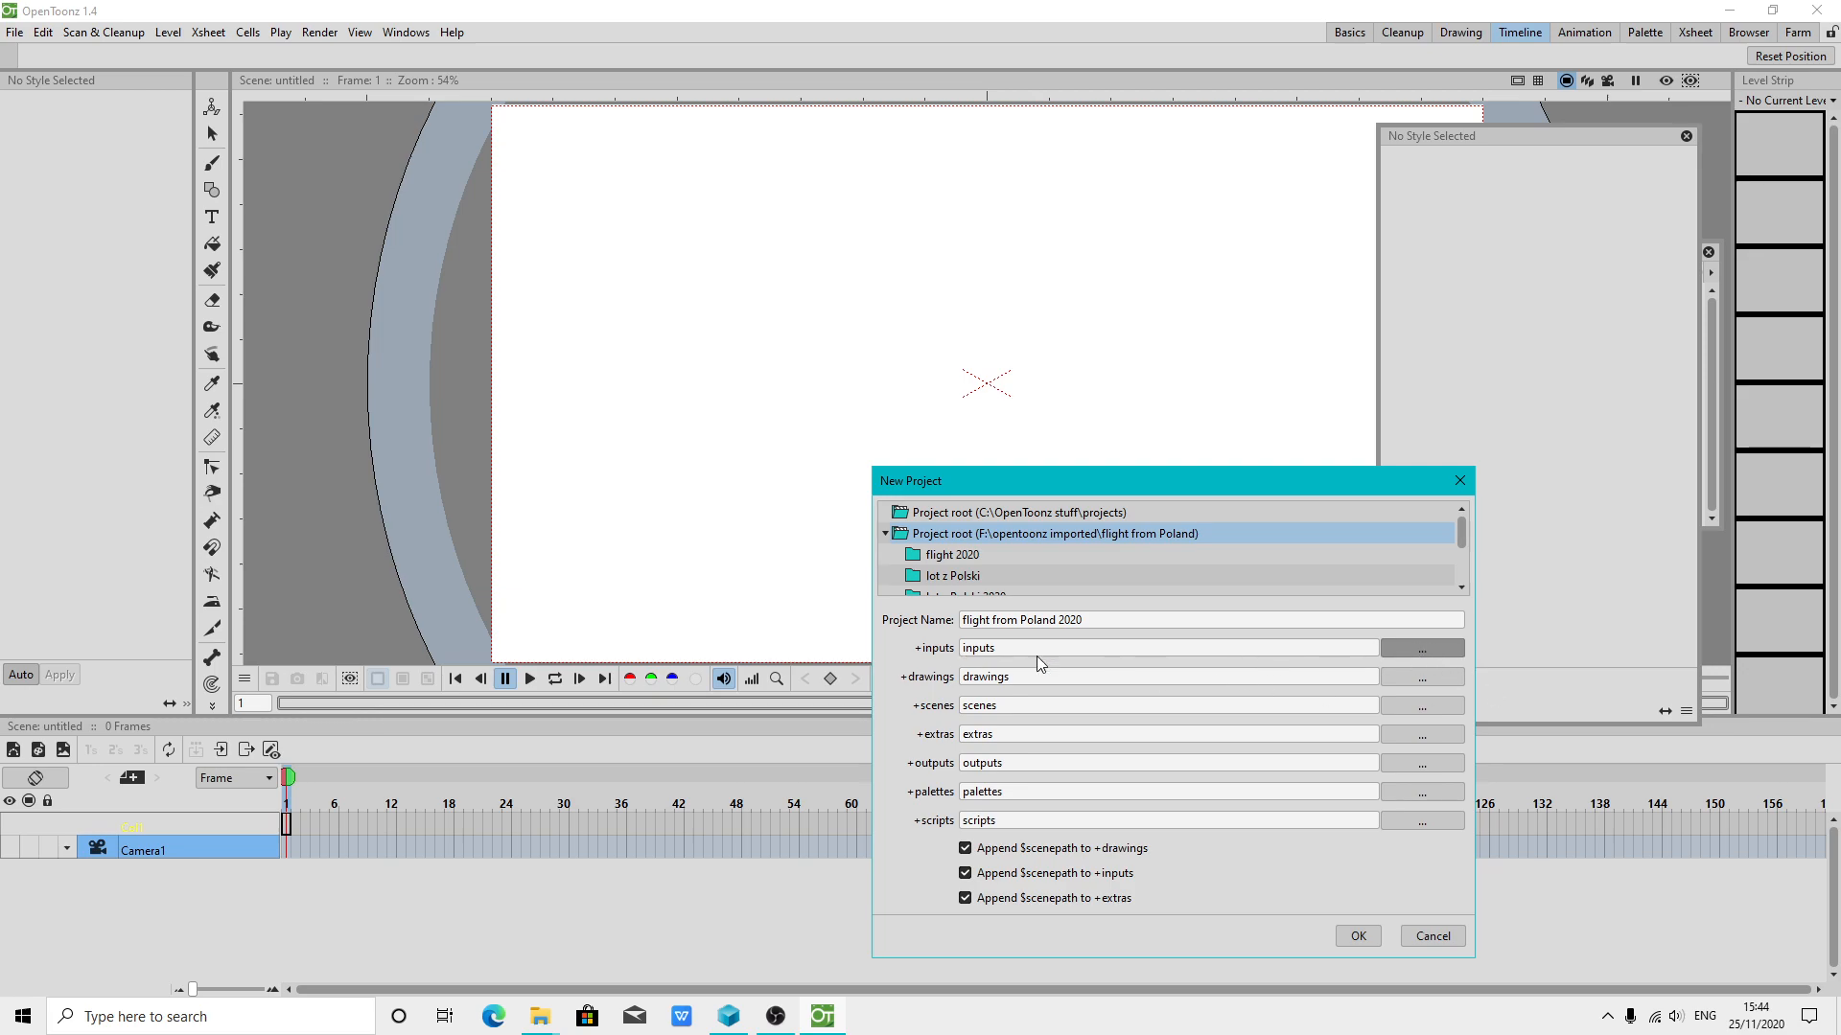
Set the project's inputs and drawings folders to F:\opentoonz imported\flight from Poland
{"action": "left_click", "coordinate": [1390, 646]}
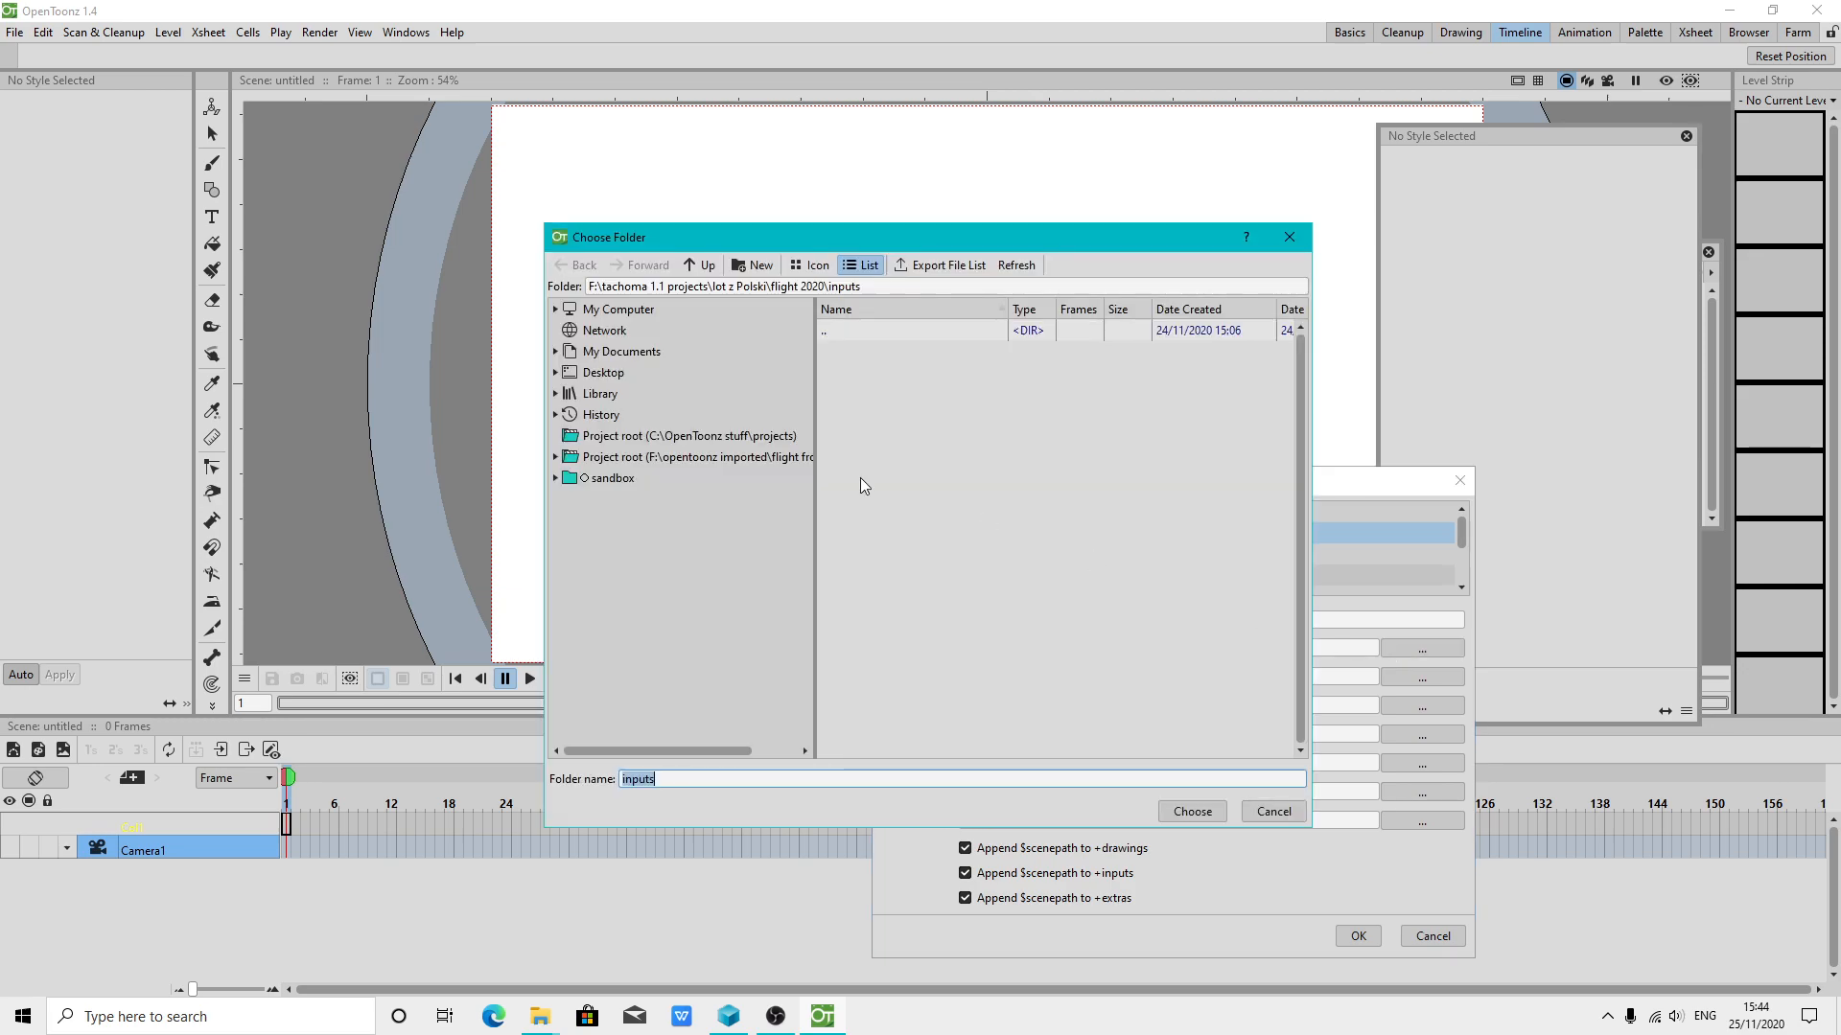
{"action": "left_click_drag", "start_coordinate": [813, 504], "coordinate": [924, 501]}
{"action": "left_click", "coordinate": [750, 456]}
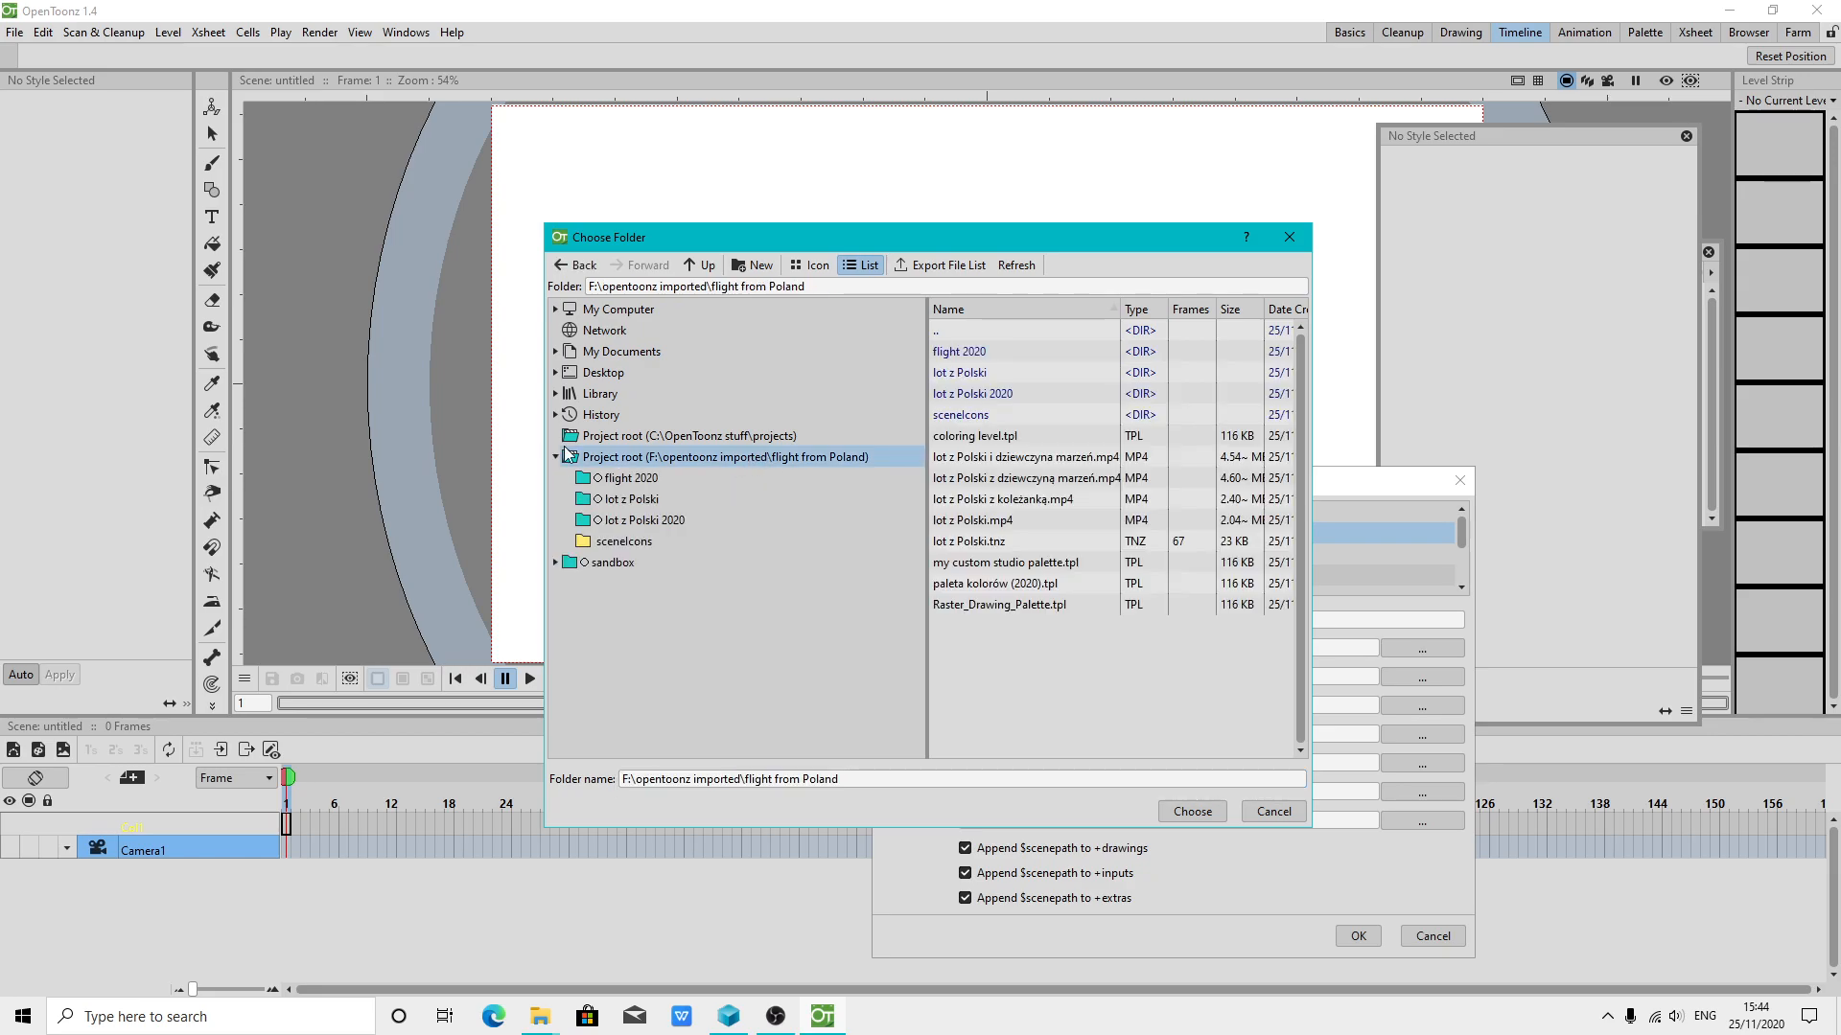
{"action": "left_click", "coordinate": [1175, 815]}
{"action": "left_click", "coordinate": [1389, 675]}
{"action": "left_click", "coordinate": [774, 457]}
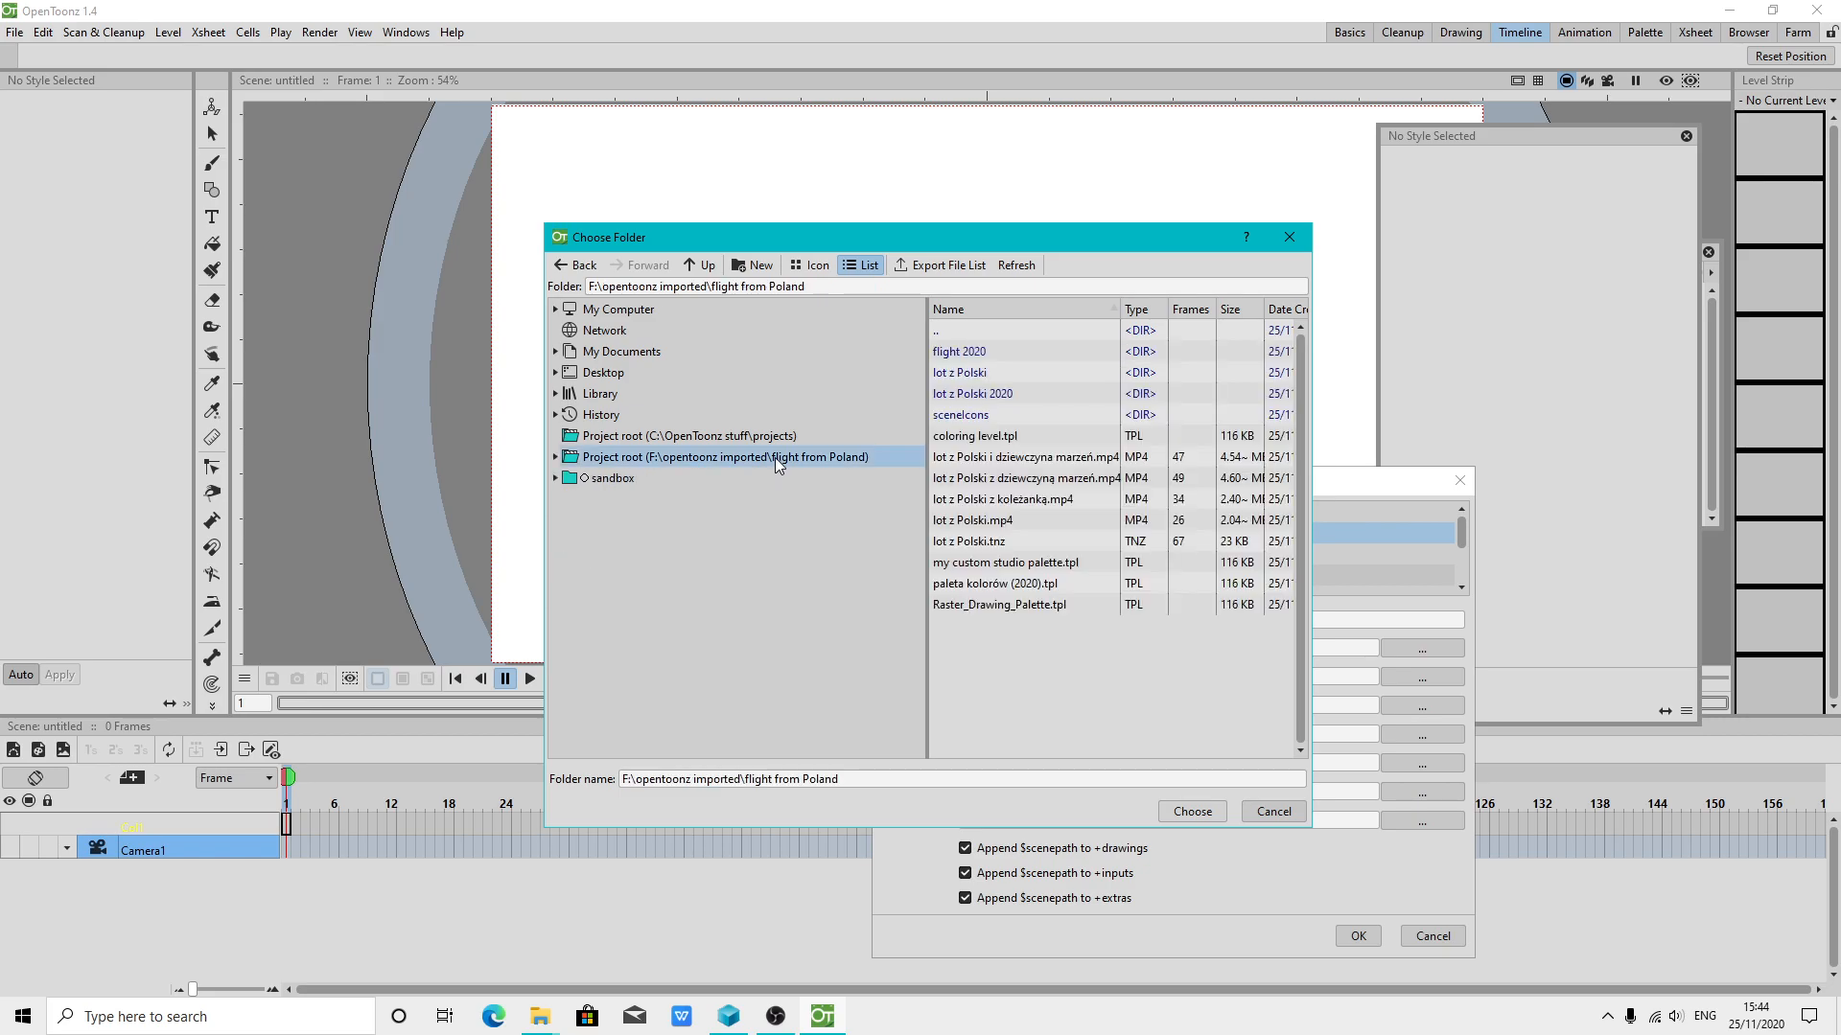
{"action": "left_click", "coordinate": [1183, 813]}
Set the project's scenes and extras folders to F:\opentoonz imported\flight from Poland
{"action": "left_click", "coordinate": [1404, 710]}
{"action": "left_click", "coordinate": [779, 458]}
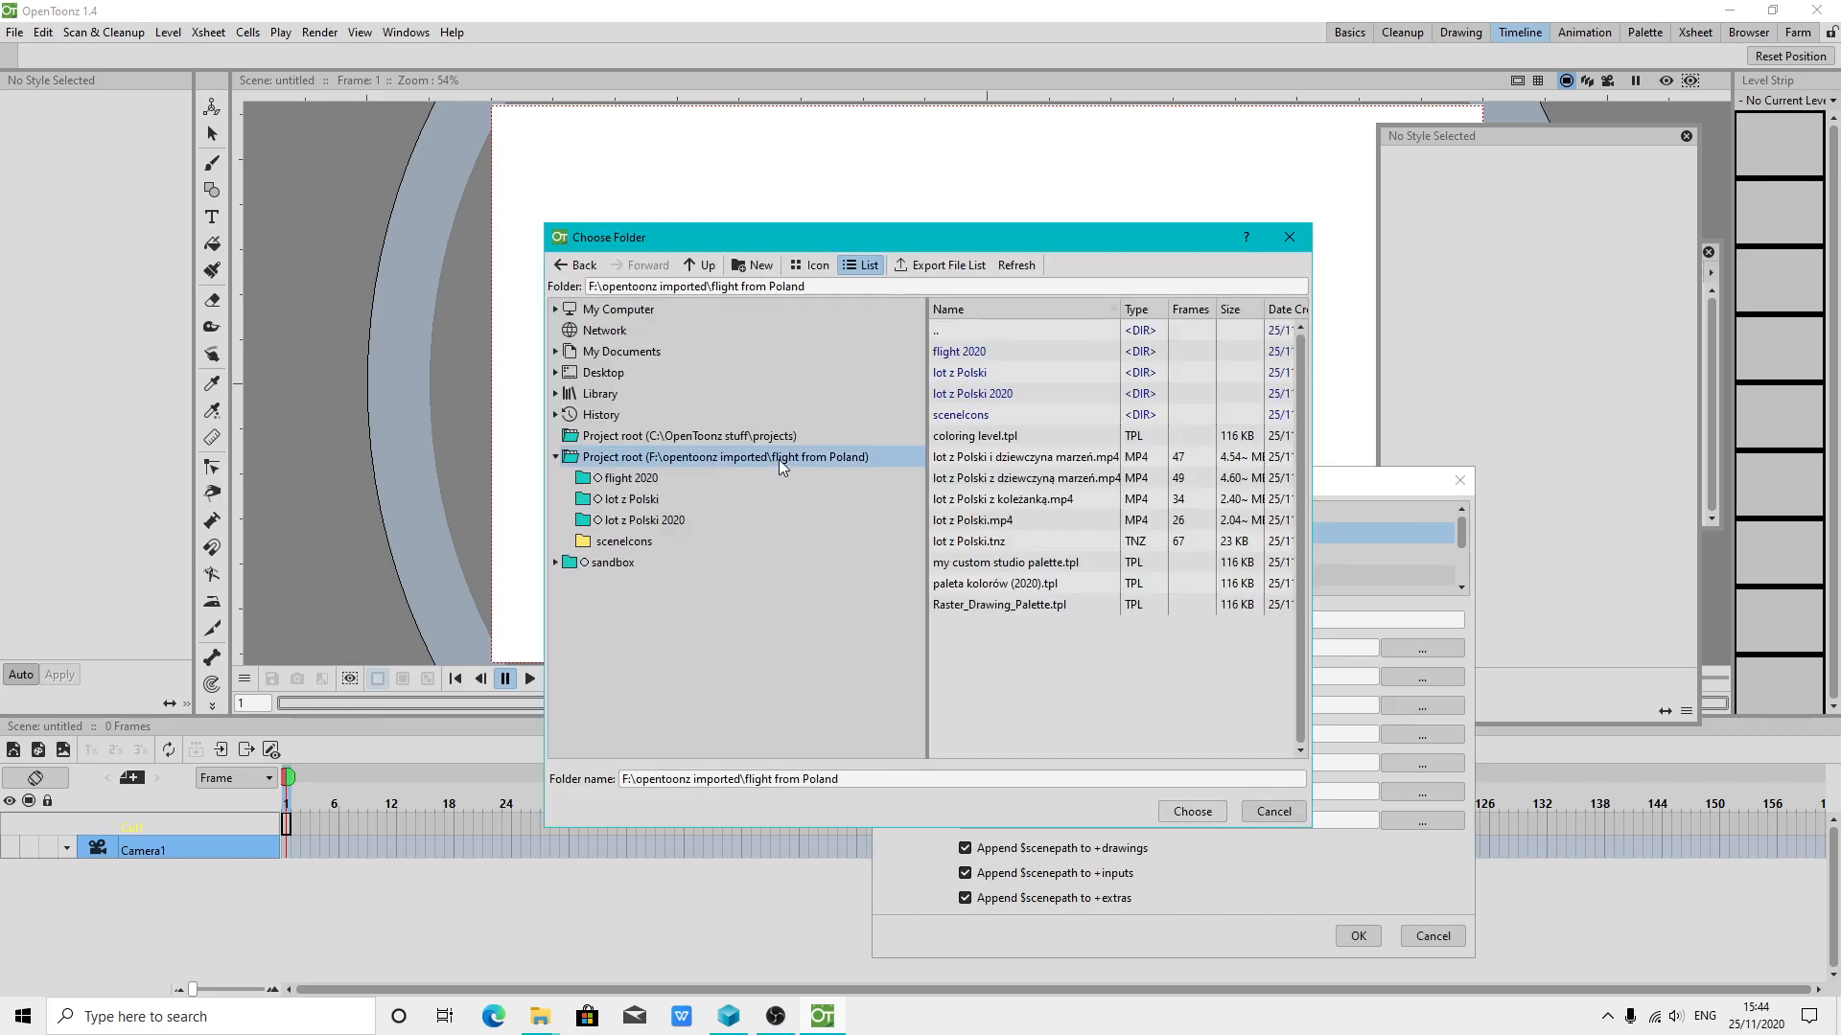
{"action": "left_click", "coordinate": [1189, 811]}
{"action": "left_click", "coordinate": [1395, 738]}
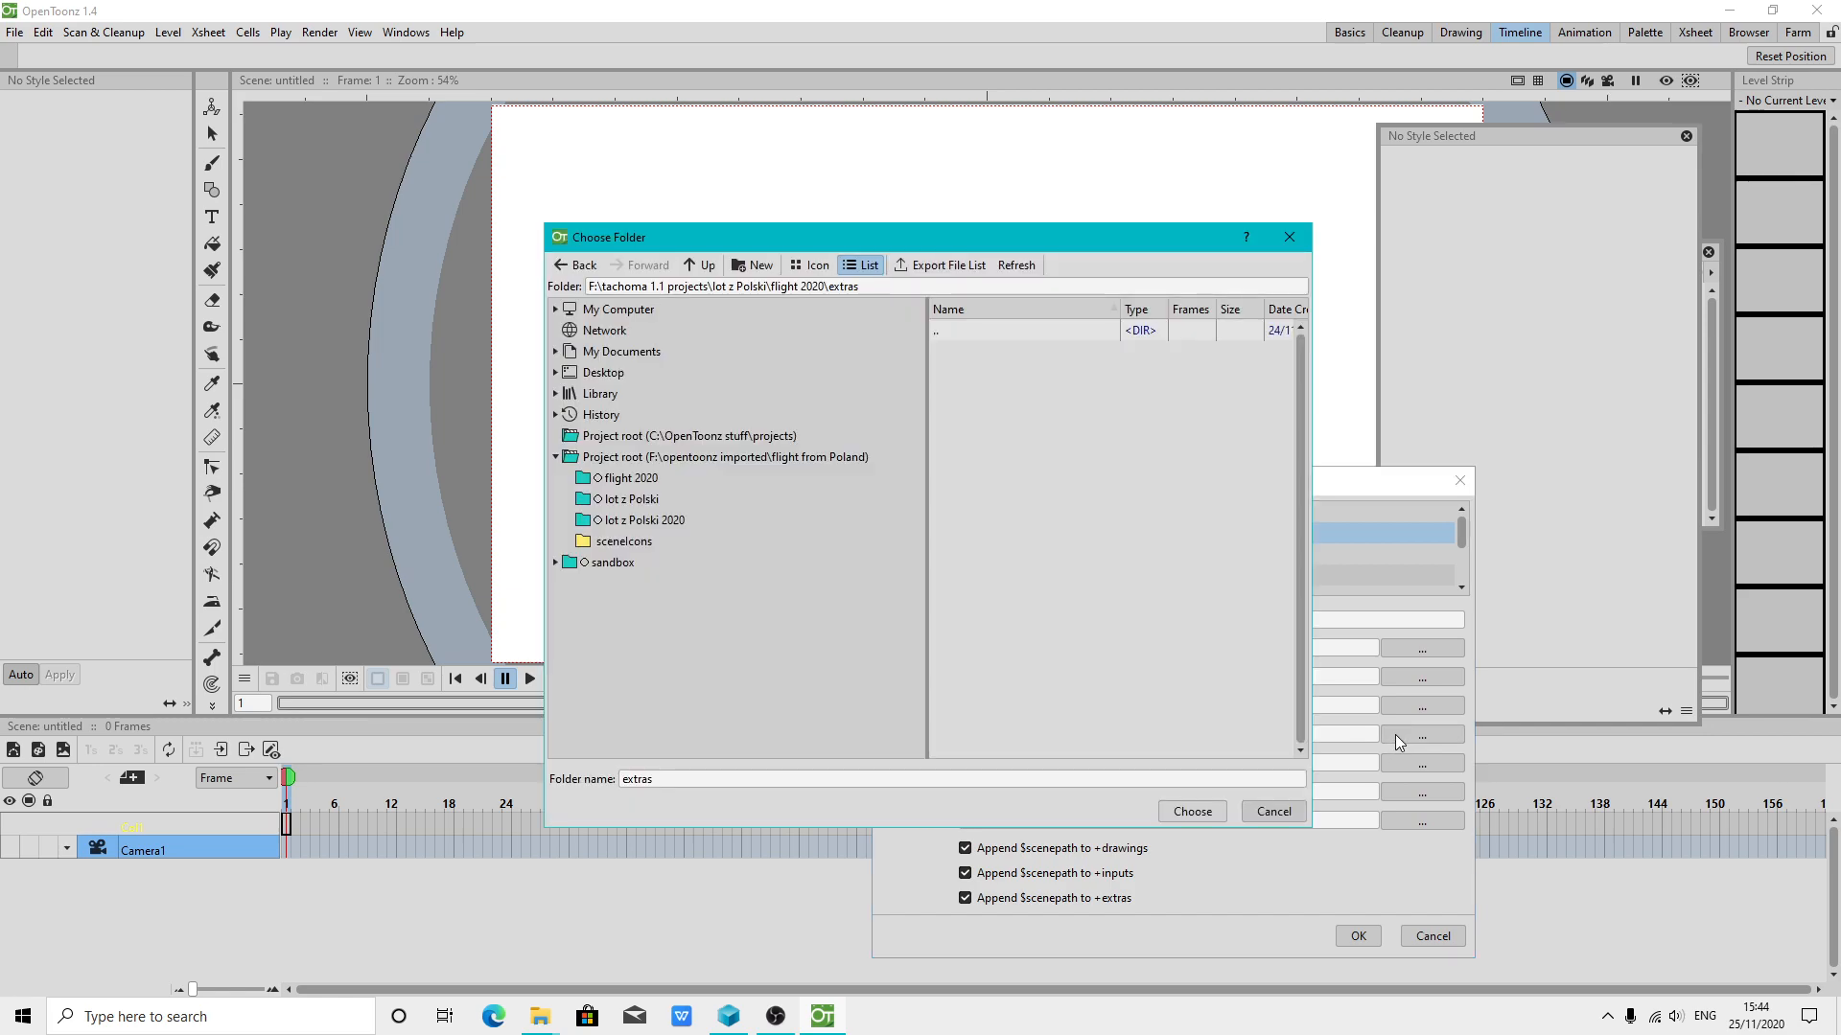
{"action": "left_click", "coordinate": [748, 459]}
{"action": "left_click", "coordinate": [1199, 815]}
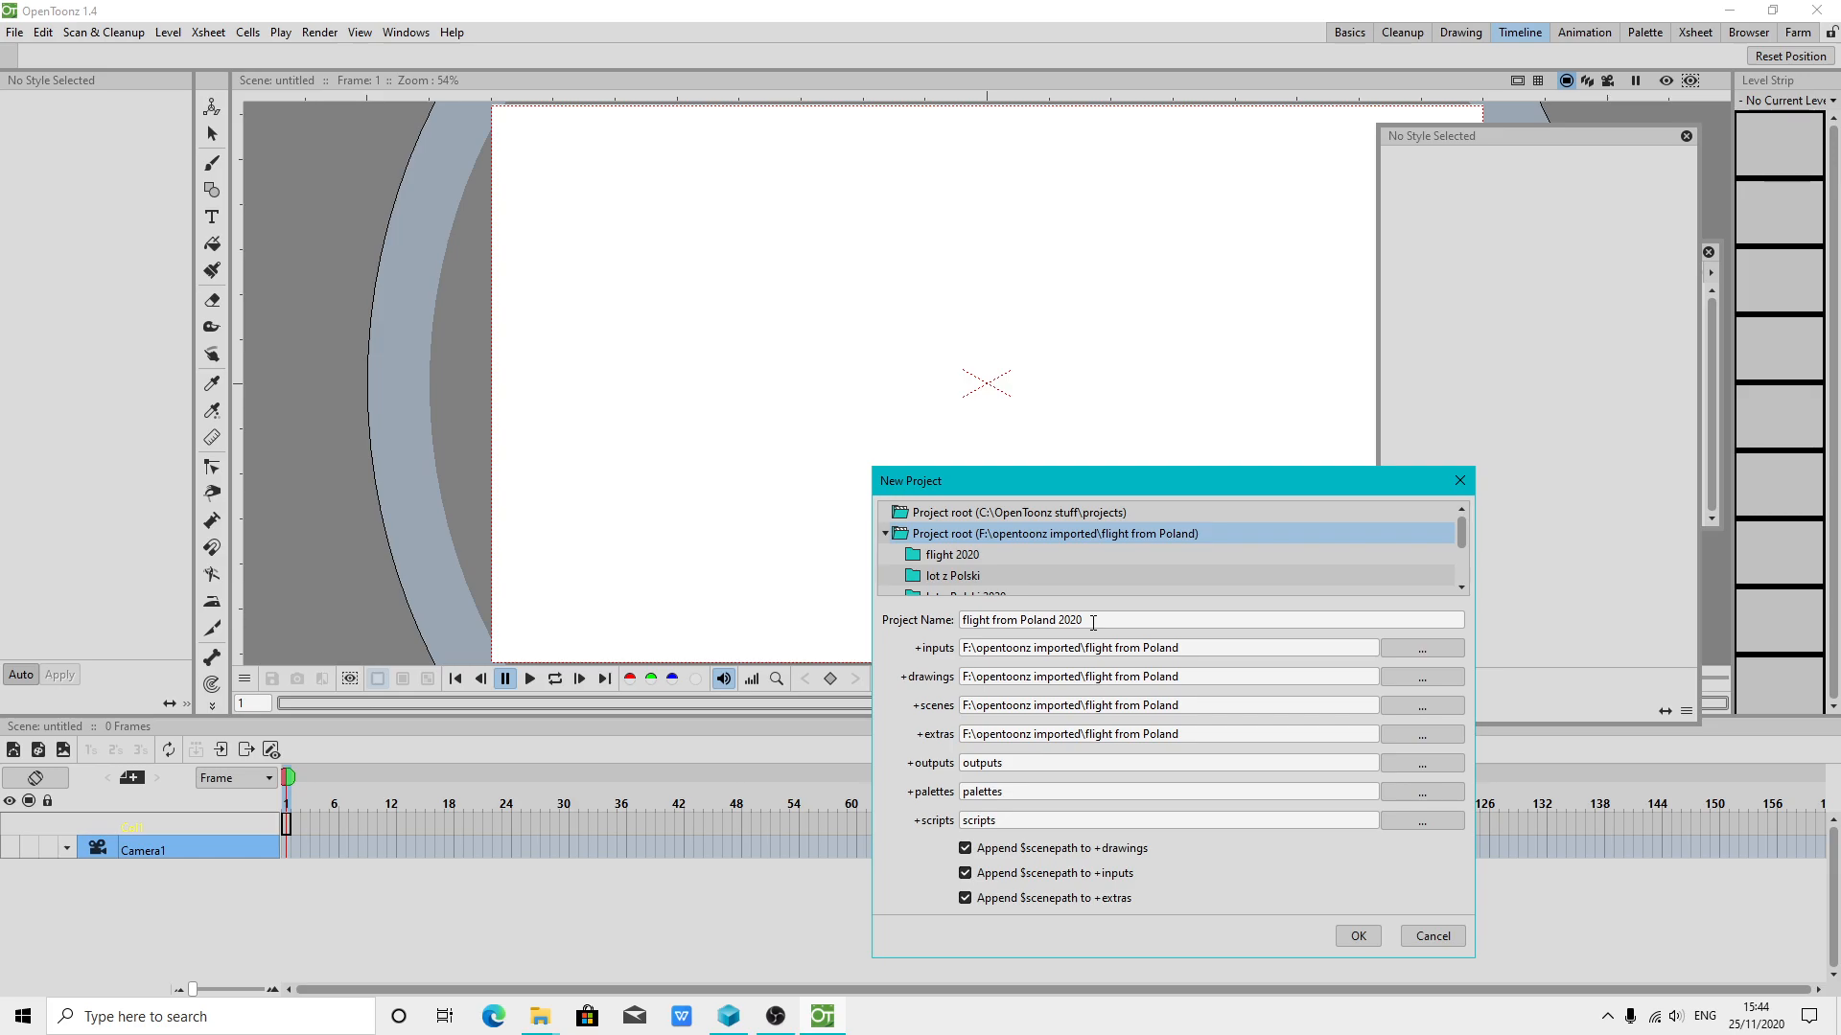
Set the project's outputs and palettes folders to F:\opentoonz imported\flight from Poland
{"action": "left_click", "coordinate": [1399, 763]}
{"action": "left_click", "coordinate": [802, 460]}
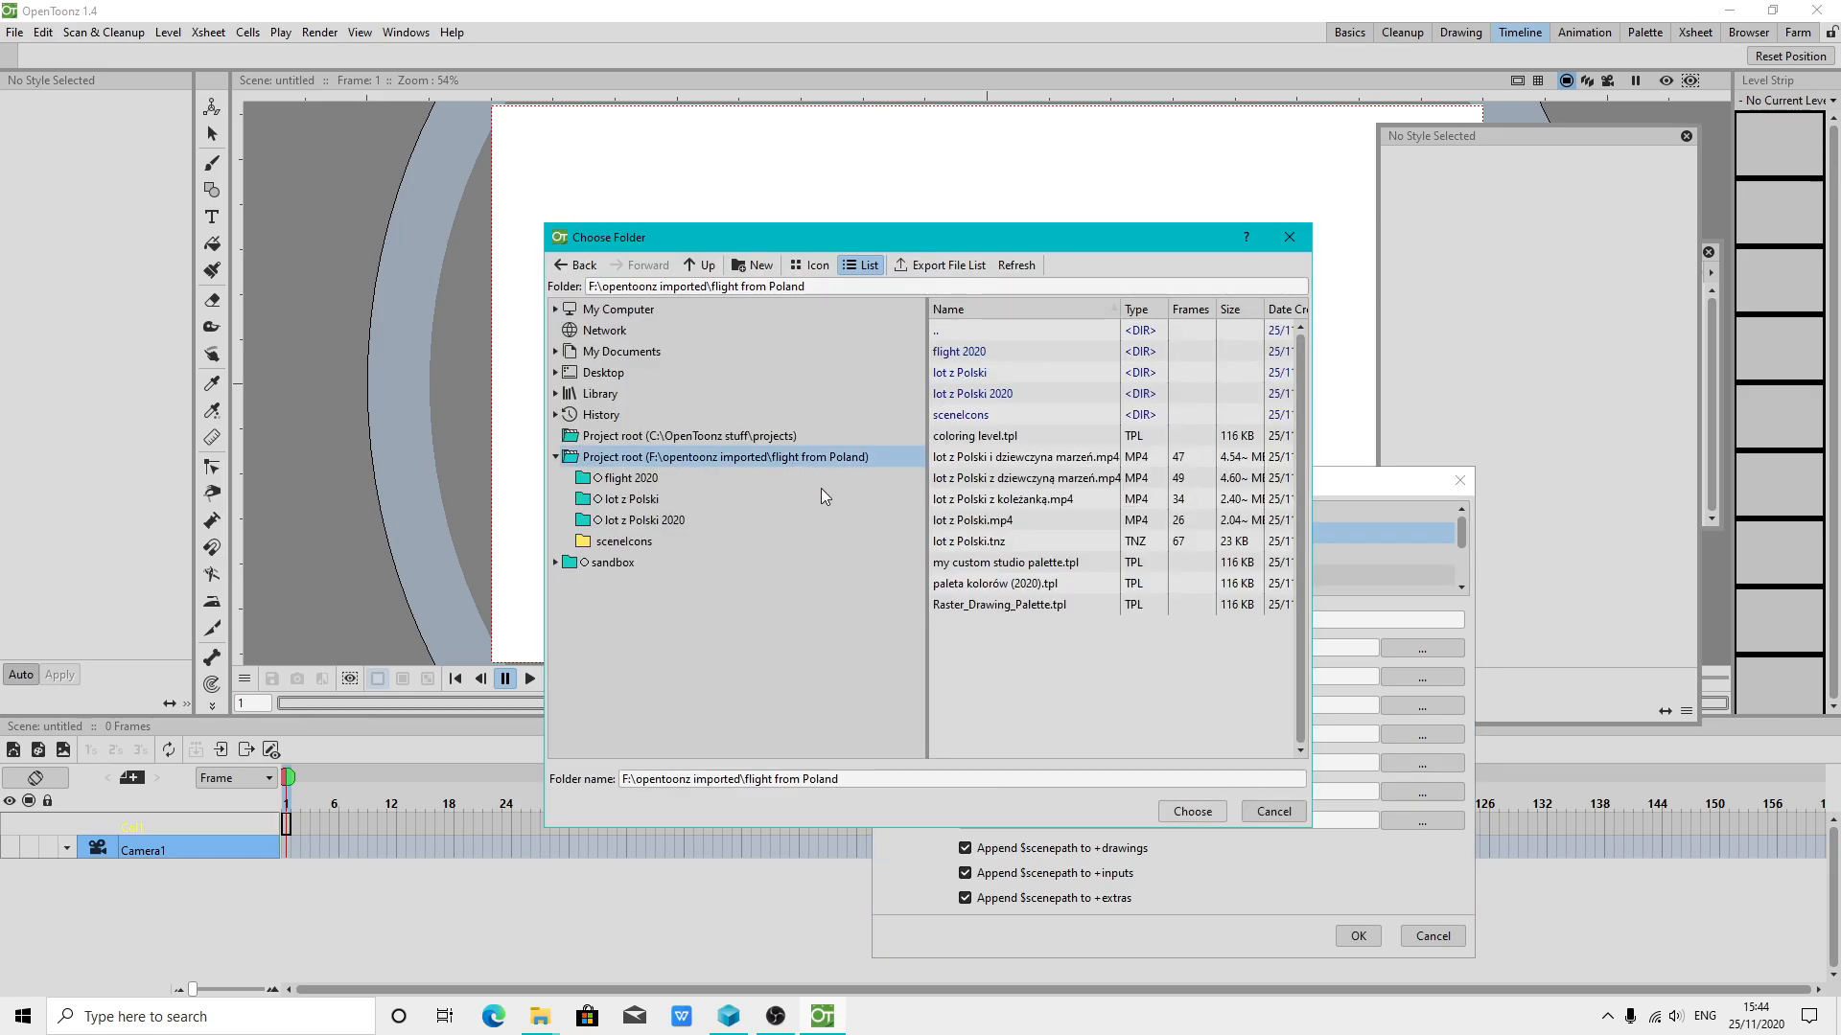
{"action": "left_click", "coordinate": [1189, 812]}
{"action": "left_click", "coordinate": [1410, 792]}
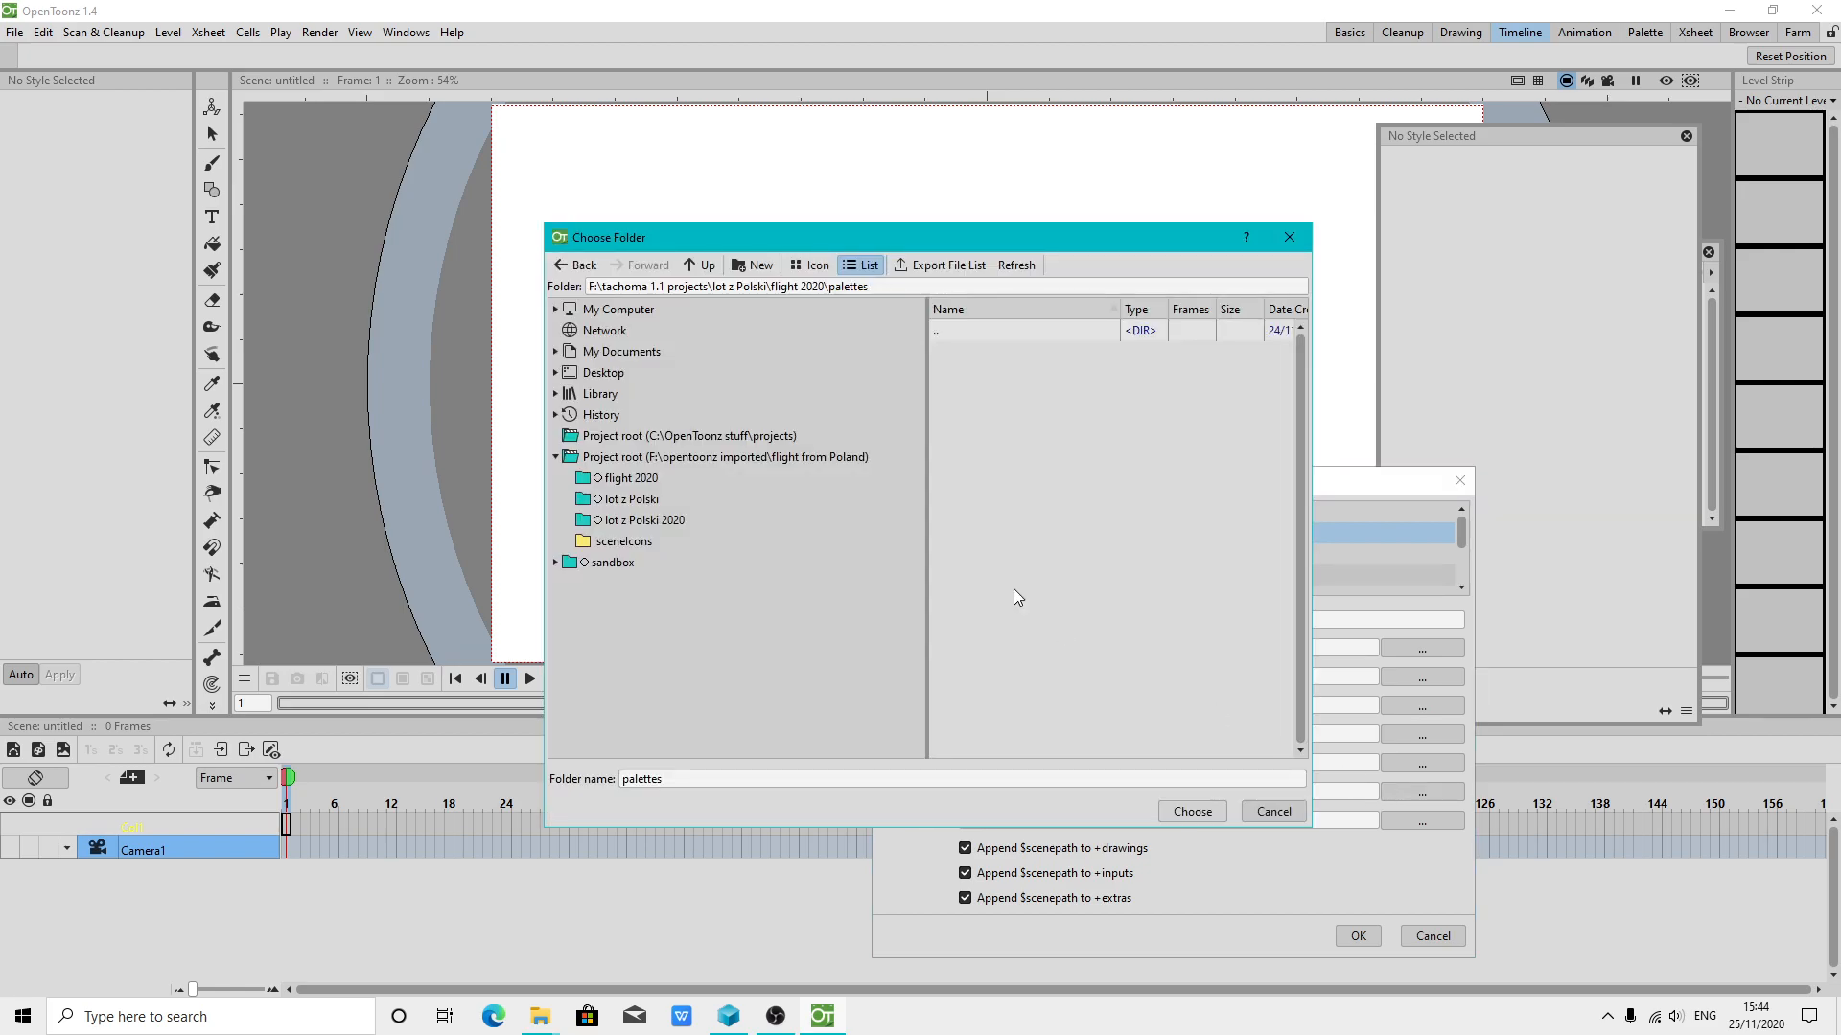
{"action": "left_click", "coordinate": [813, 464]}
{"action": "left_click", "coordinate": [1205, 815]}
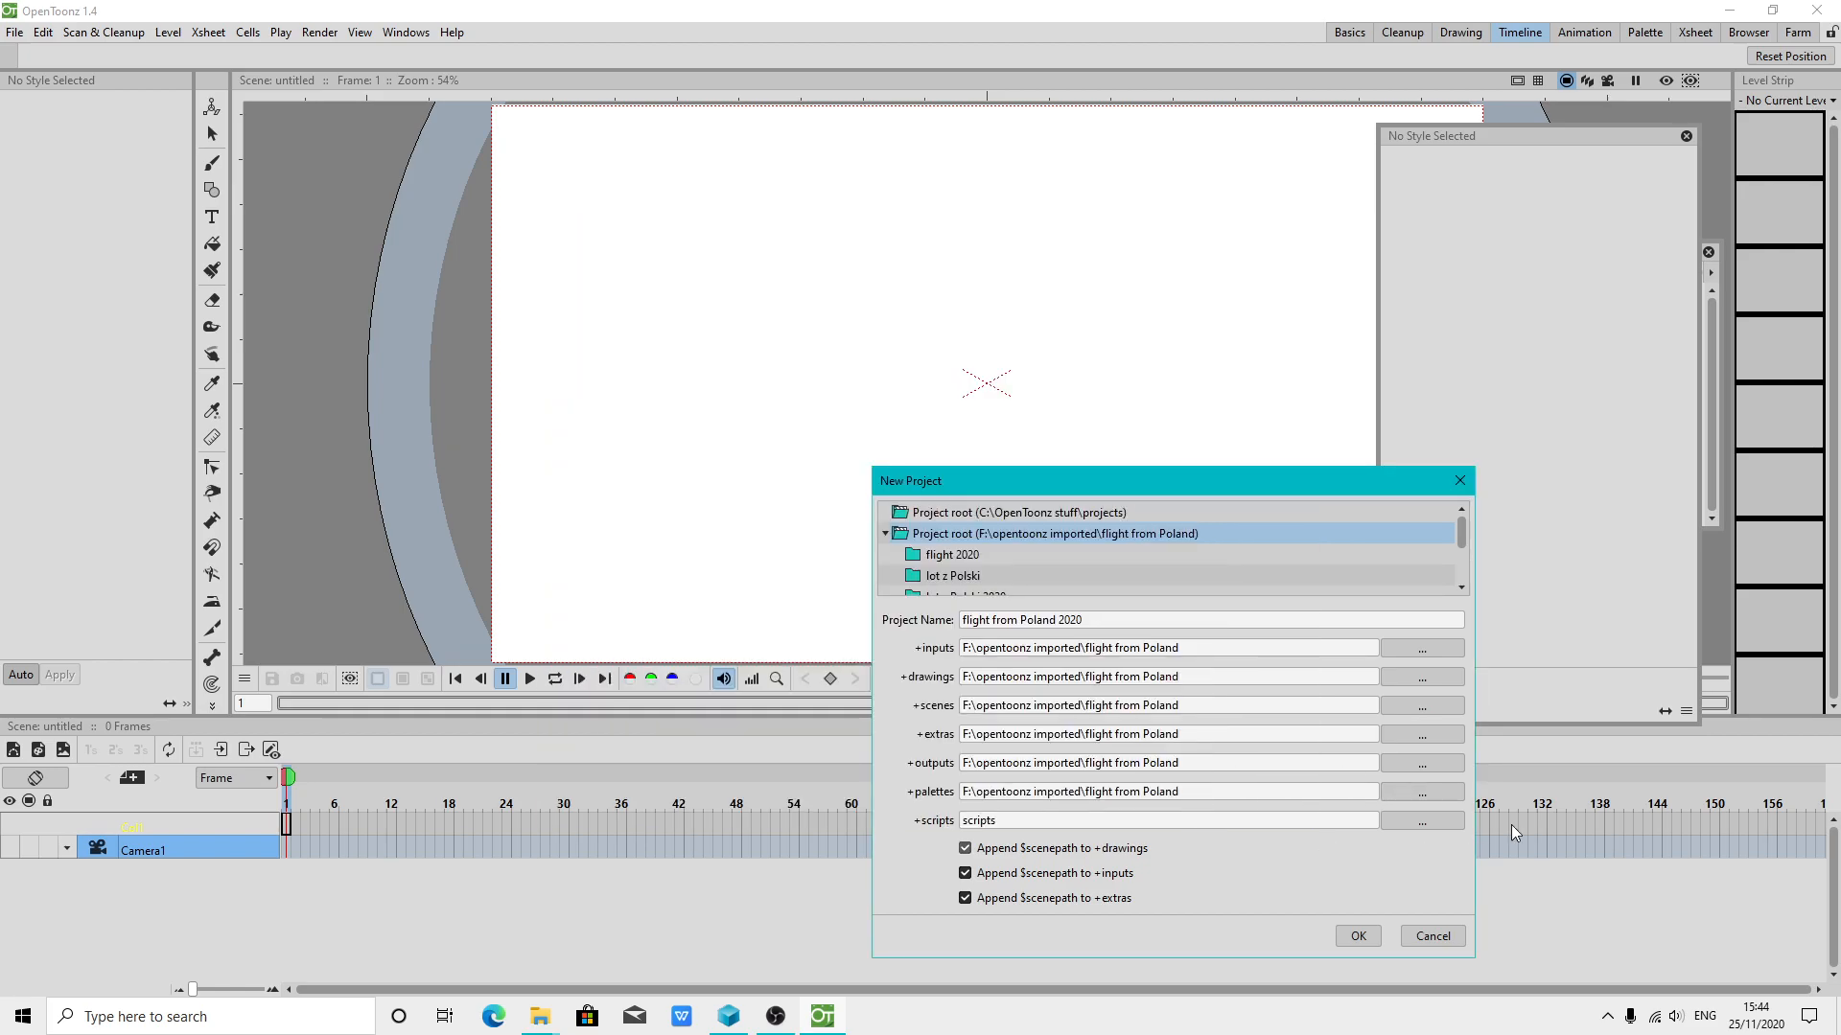
Set the project's scripts folder to F:\opentoonz imported\flight from Poland and create the project
{"action": "left_click", "coordinate": [1406, 820]}
{"action": "left_click", "coordinate": [835, 459]}
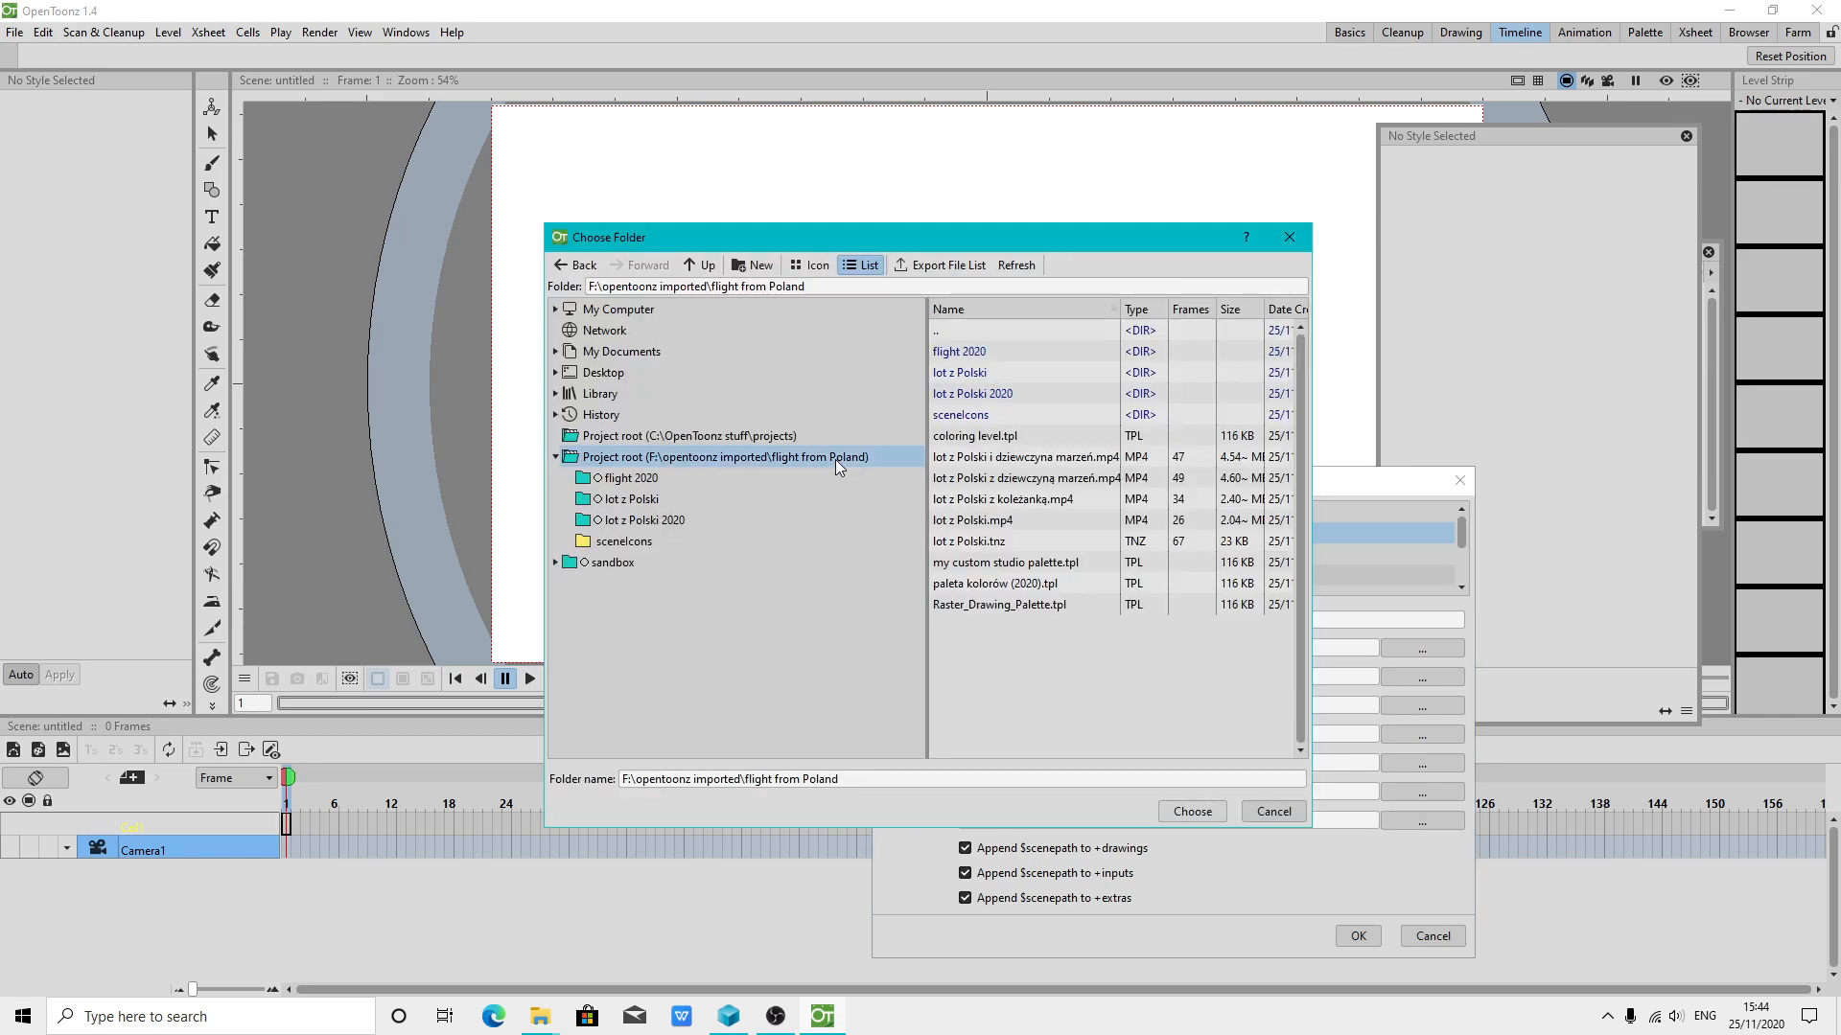
{"action": "left_click", "coordinate": [1192, 811]}
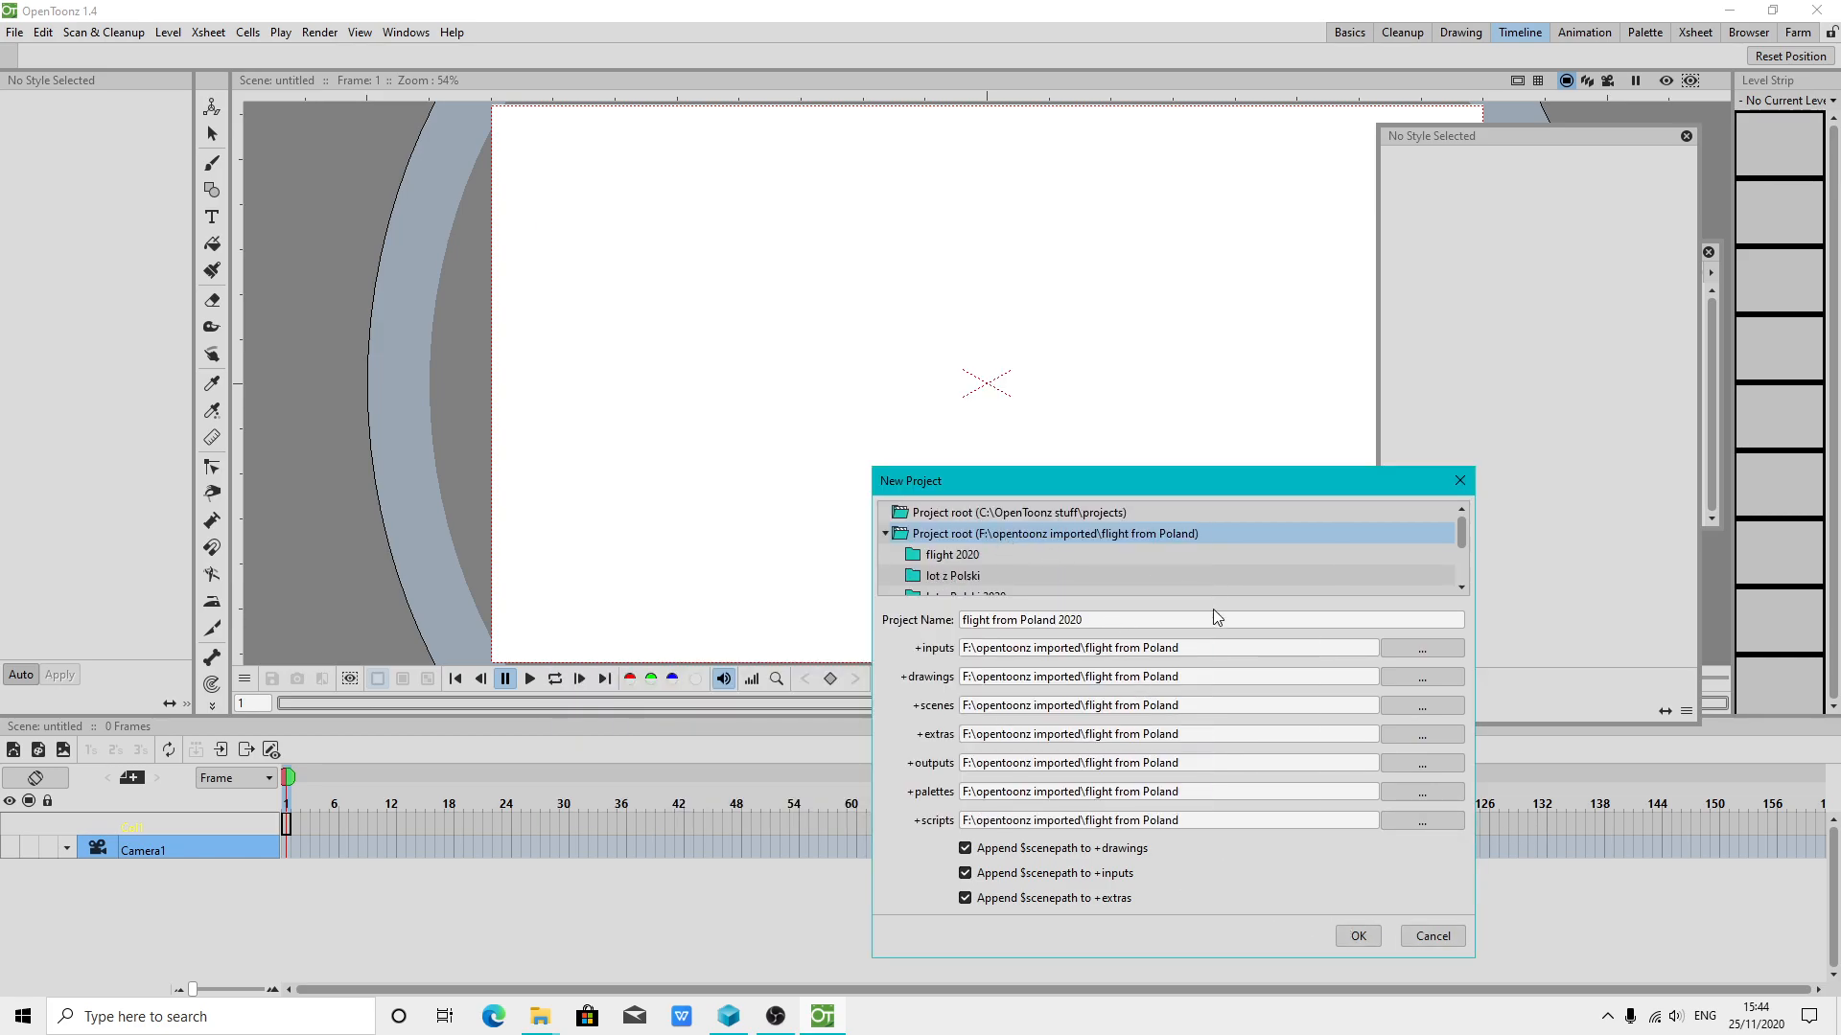
{"action": "left_click", "coordinate": [1356, 937]}
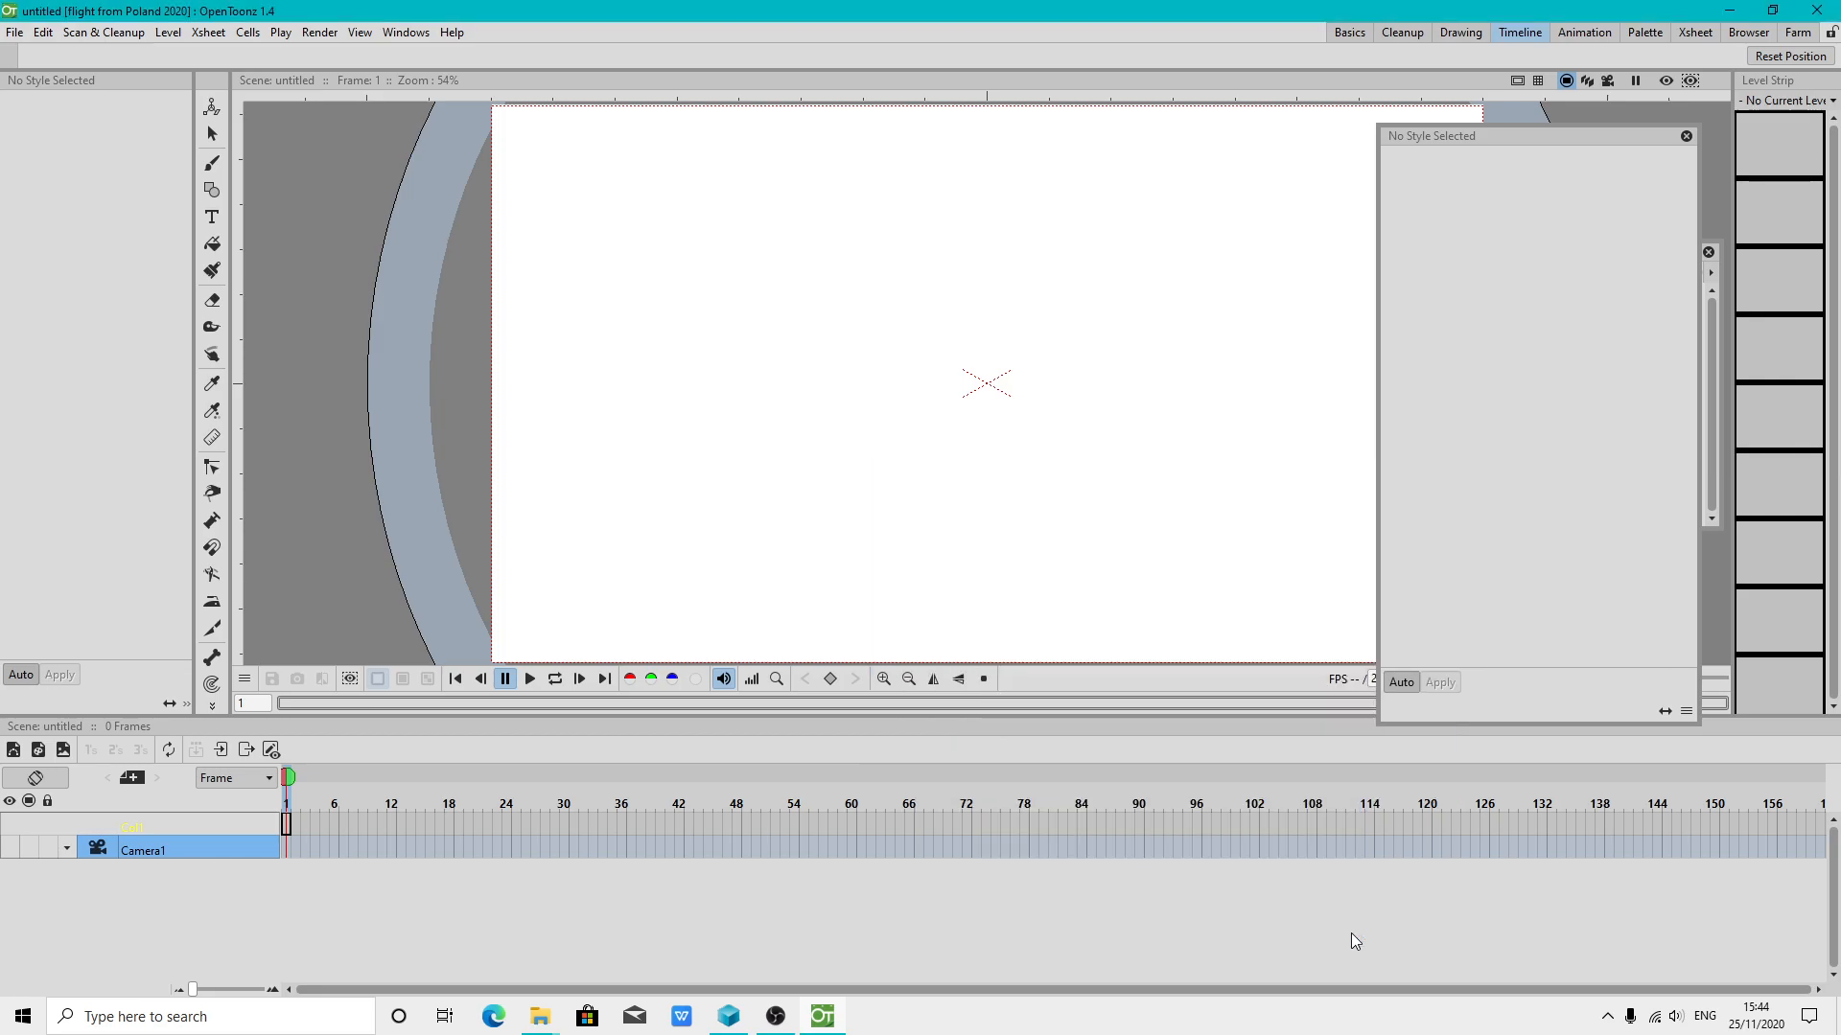
Load the scene lot z Polski.tnz from F:\opentoonz imported\flight from Poland and check frames 5 and 12
{"action": "left_click", "coordinate": [14, 31]}
{"action": "left_click", "coordinate": [38, 74]}
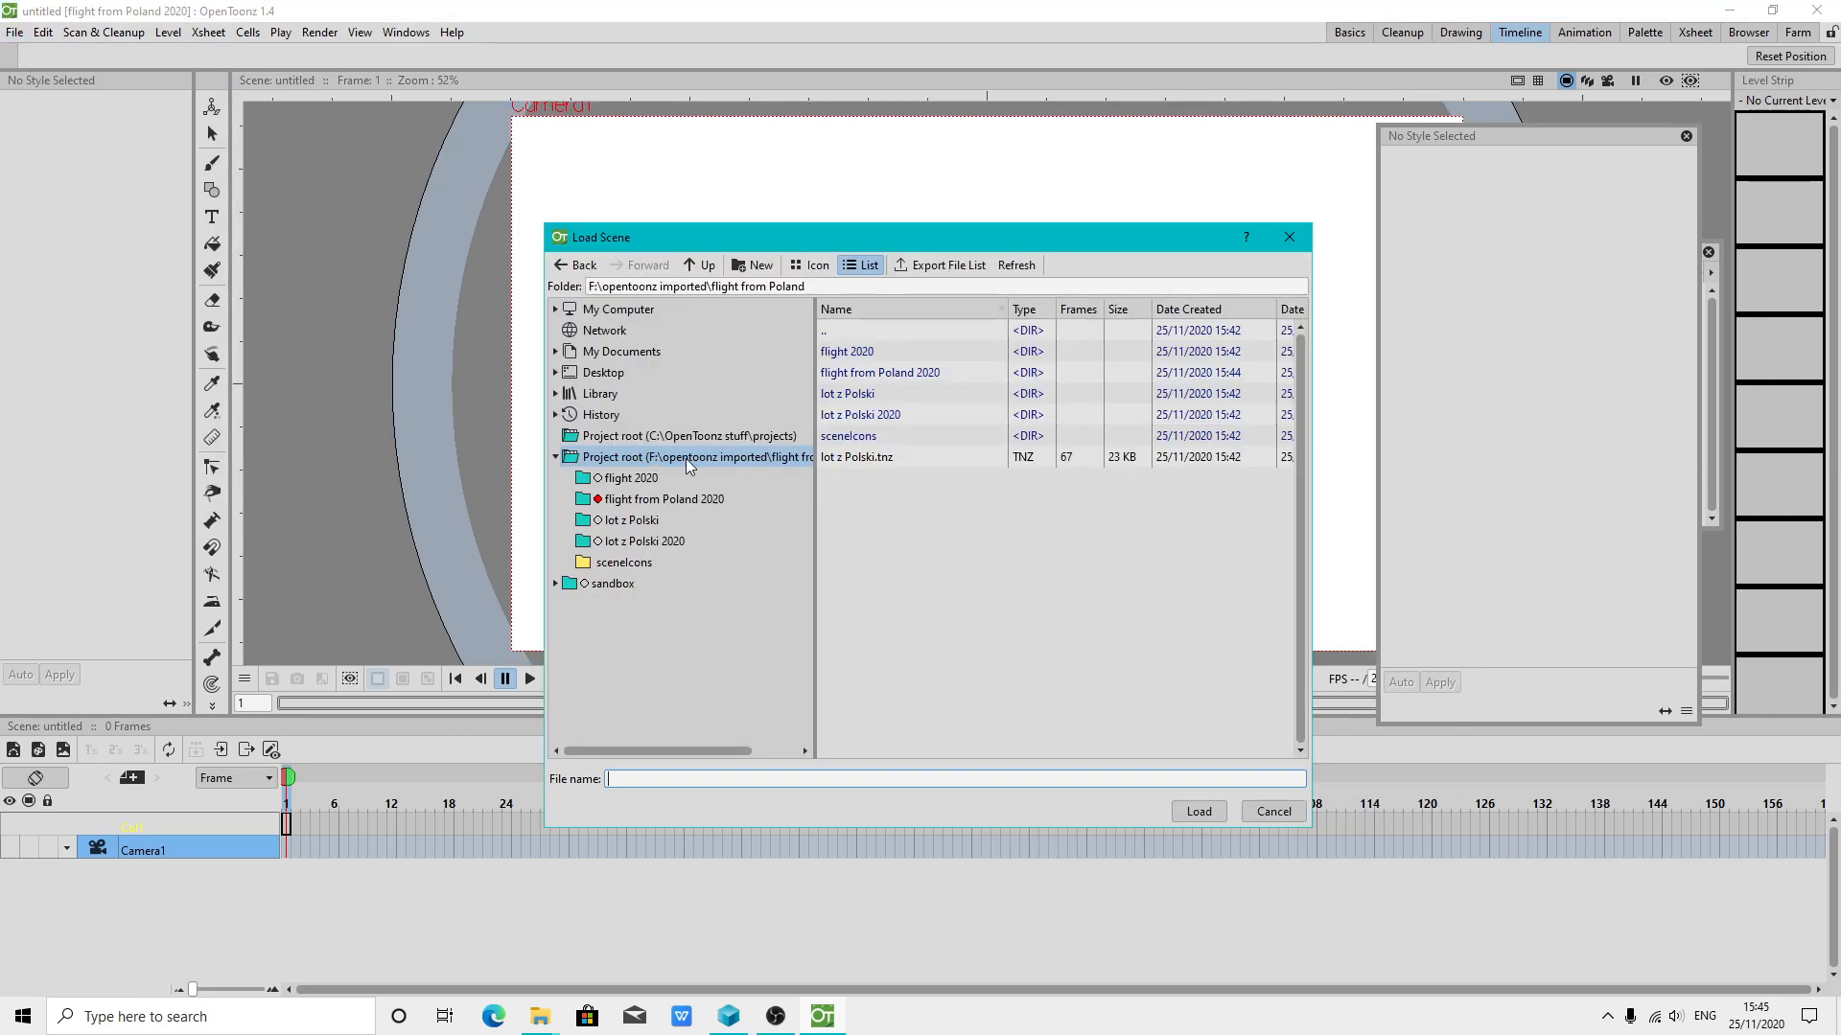
{"action": "left_click_drag", "start_coordinate": [814, 461], "coordinate": [938, 460]}
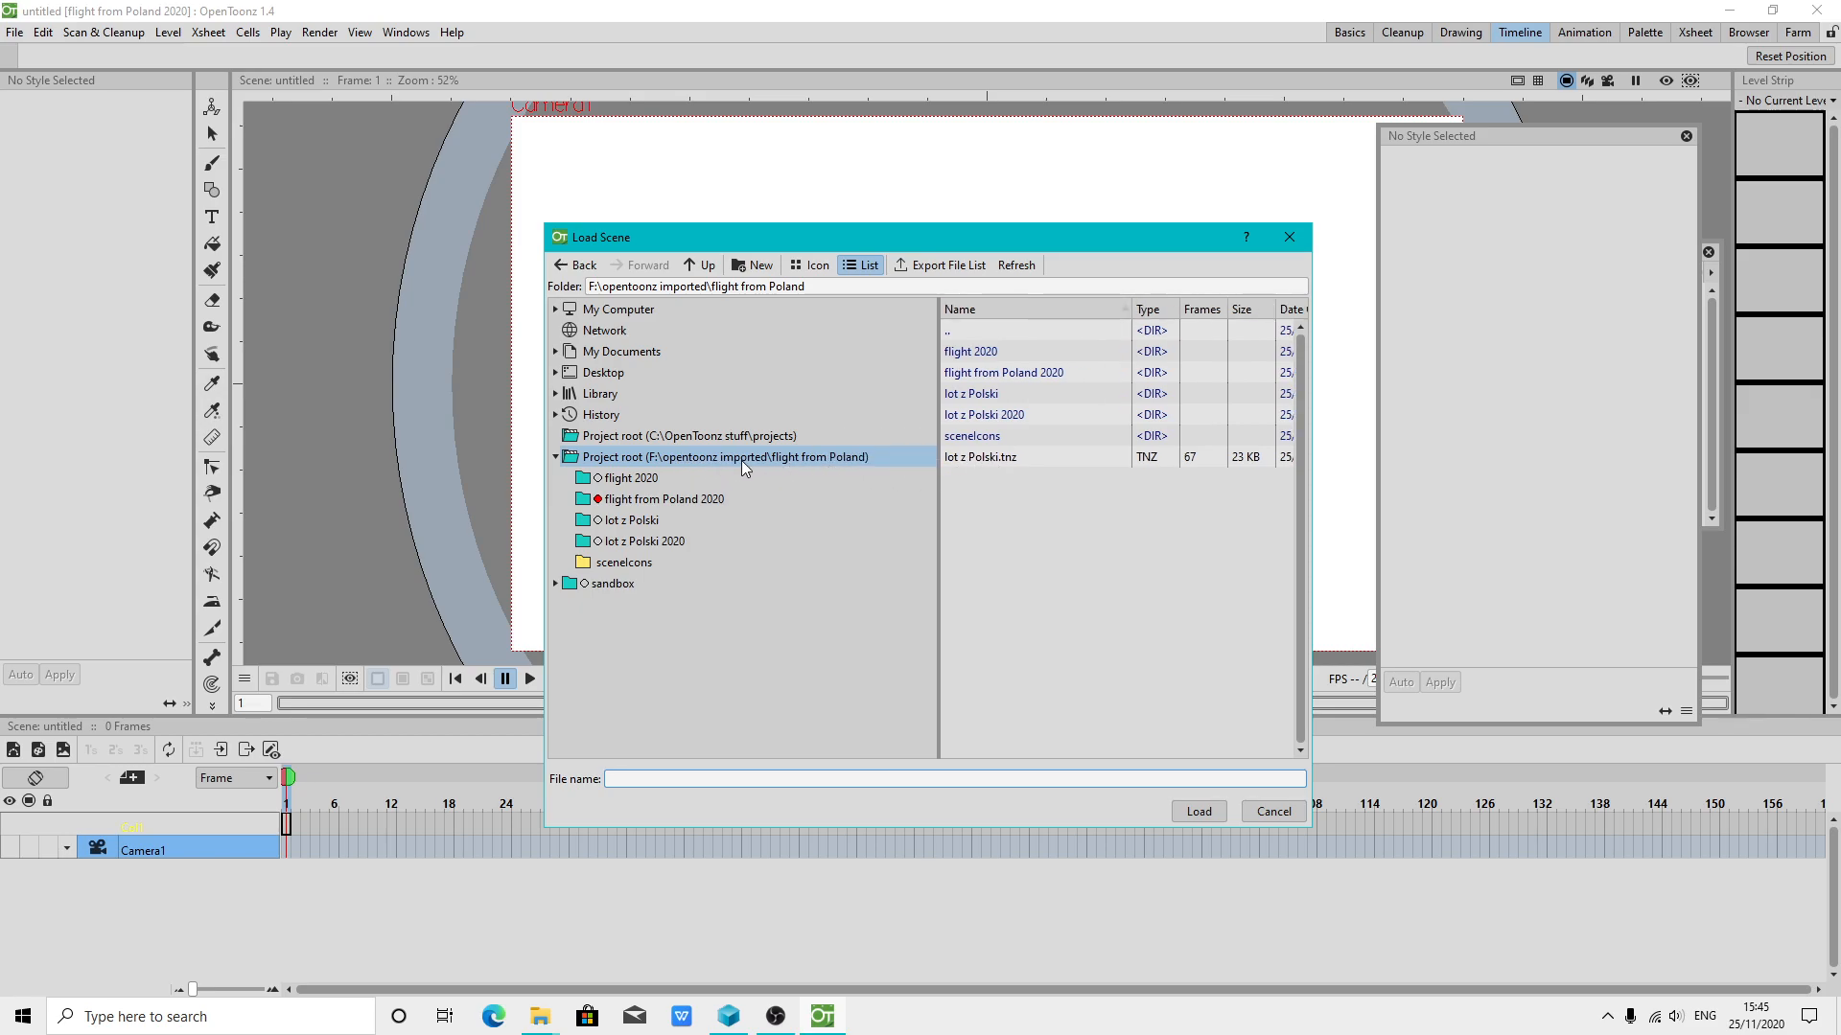
{"action": "left_click", "coordinate": [999, 458]}
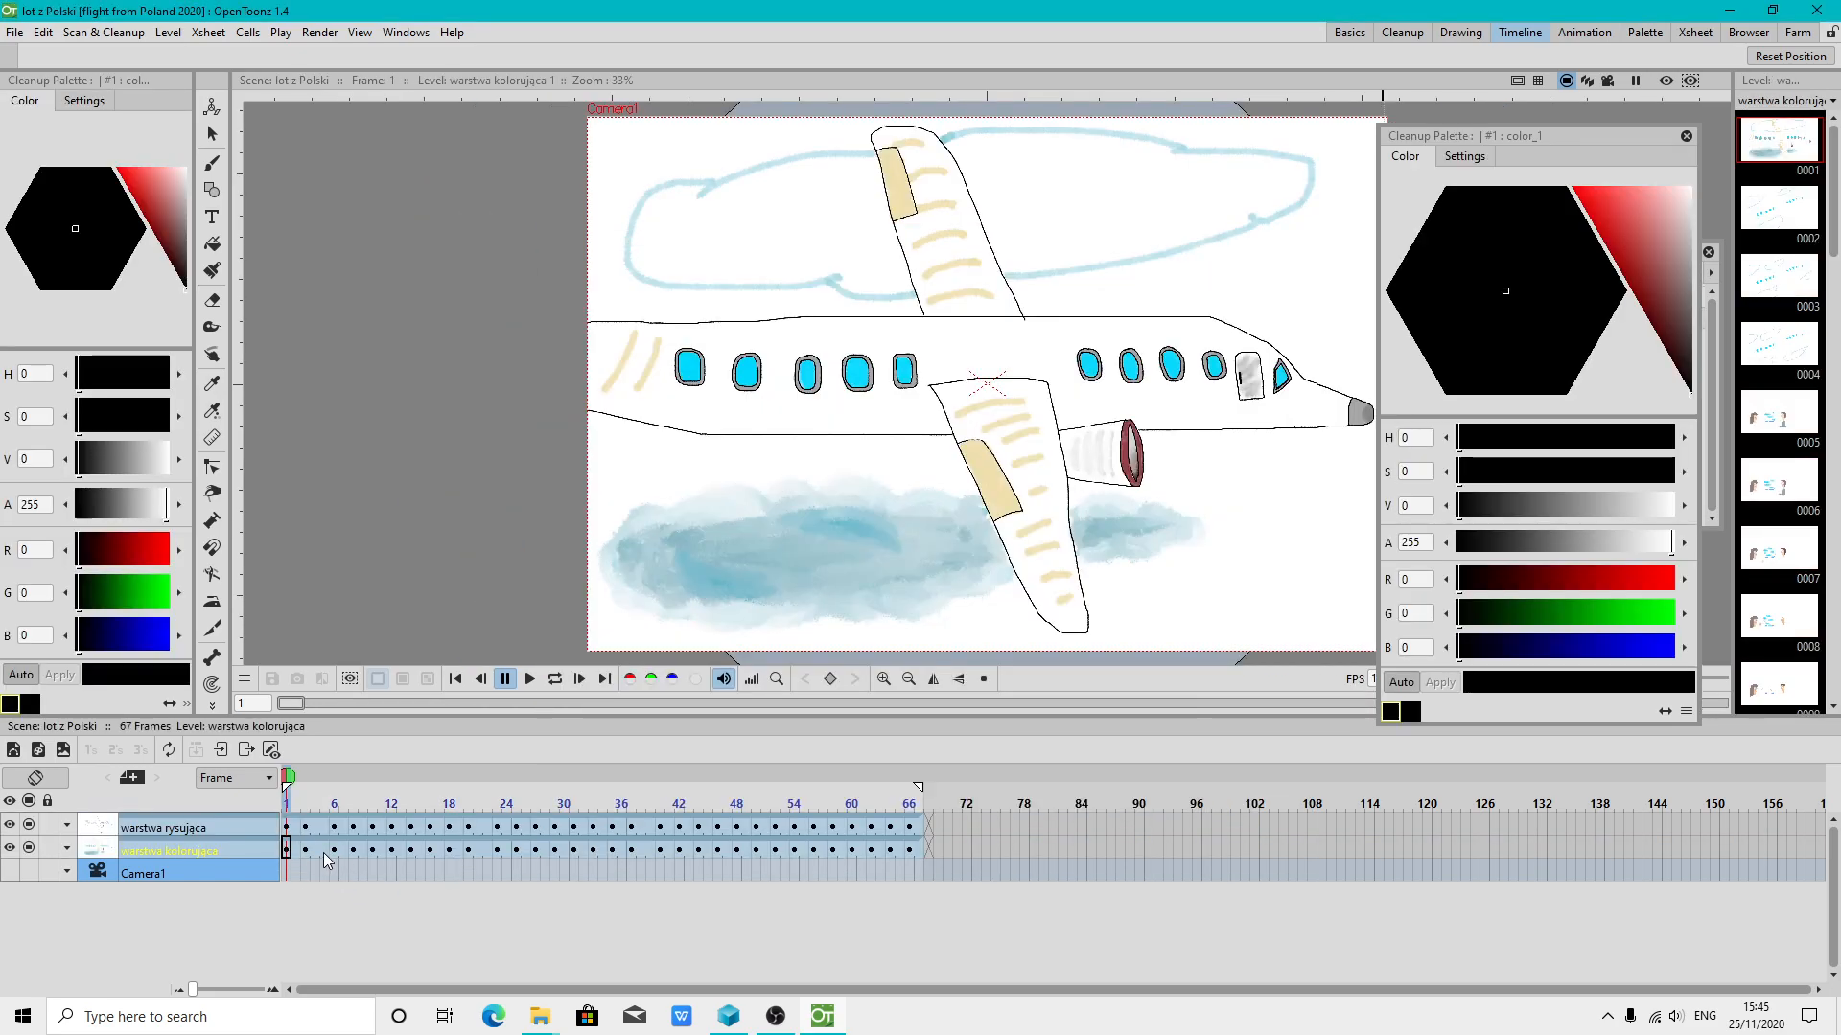
{"action": "left_click", "coordinate": [324, 849]}
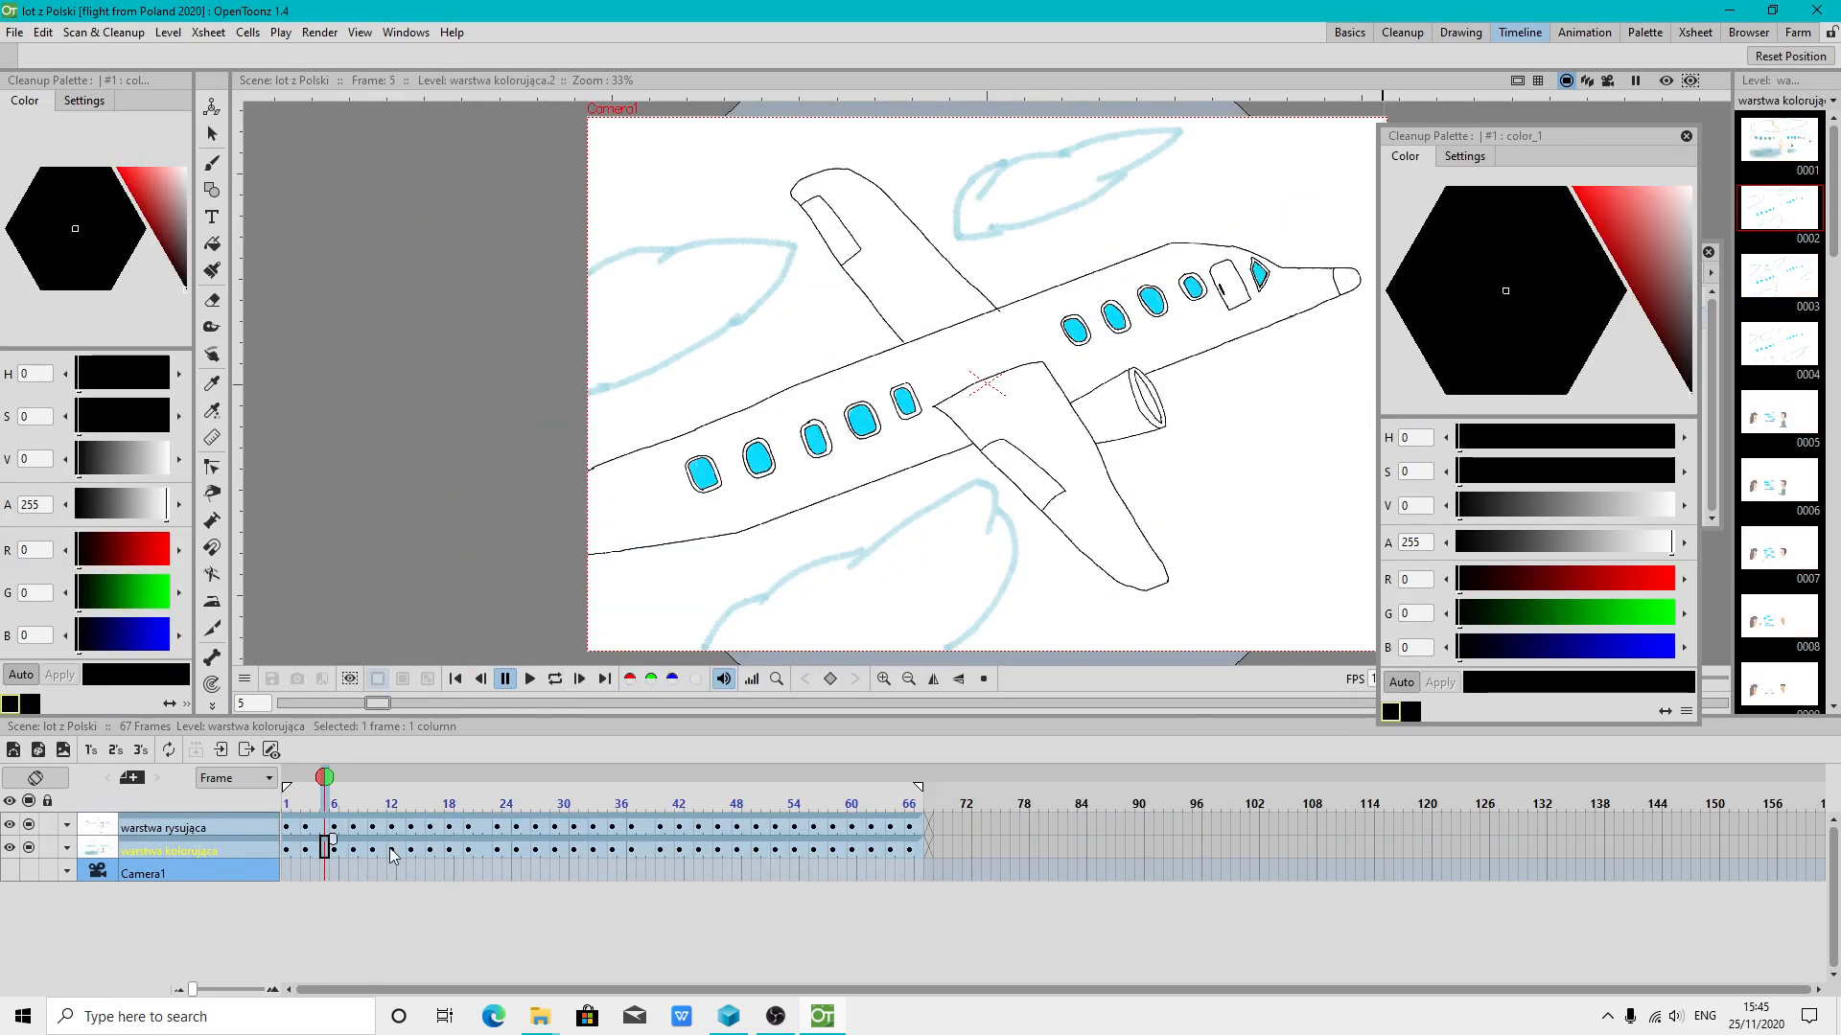
{"action": "left_click", "coordinate": [392, 849]}
Review the folder paths in the project settings of flight from Poland 2020, and close them
{"action": "left_click", "coordinate": [15, 32]}
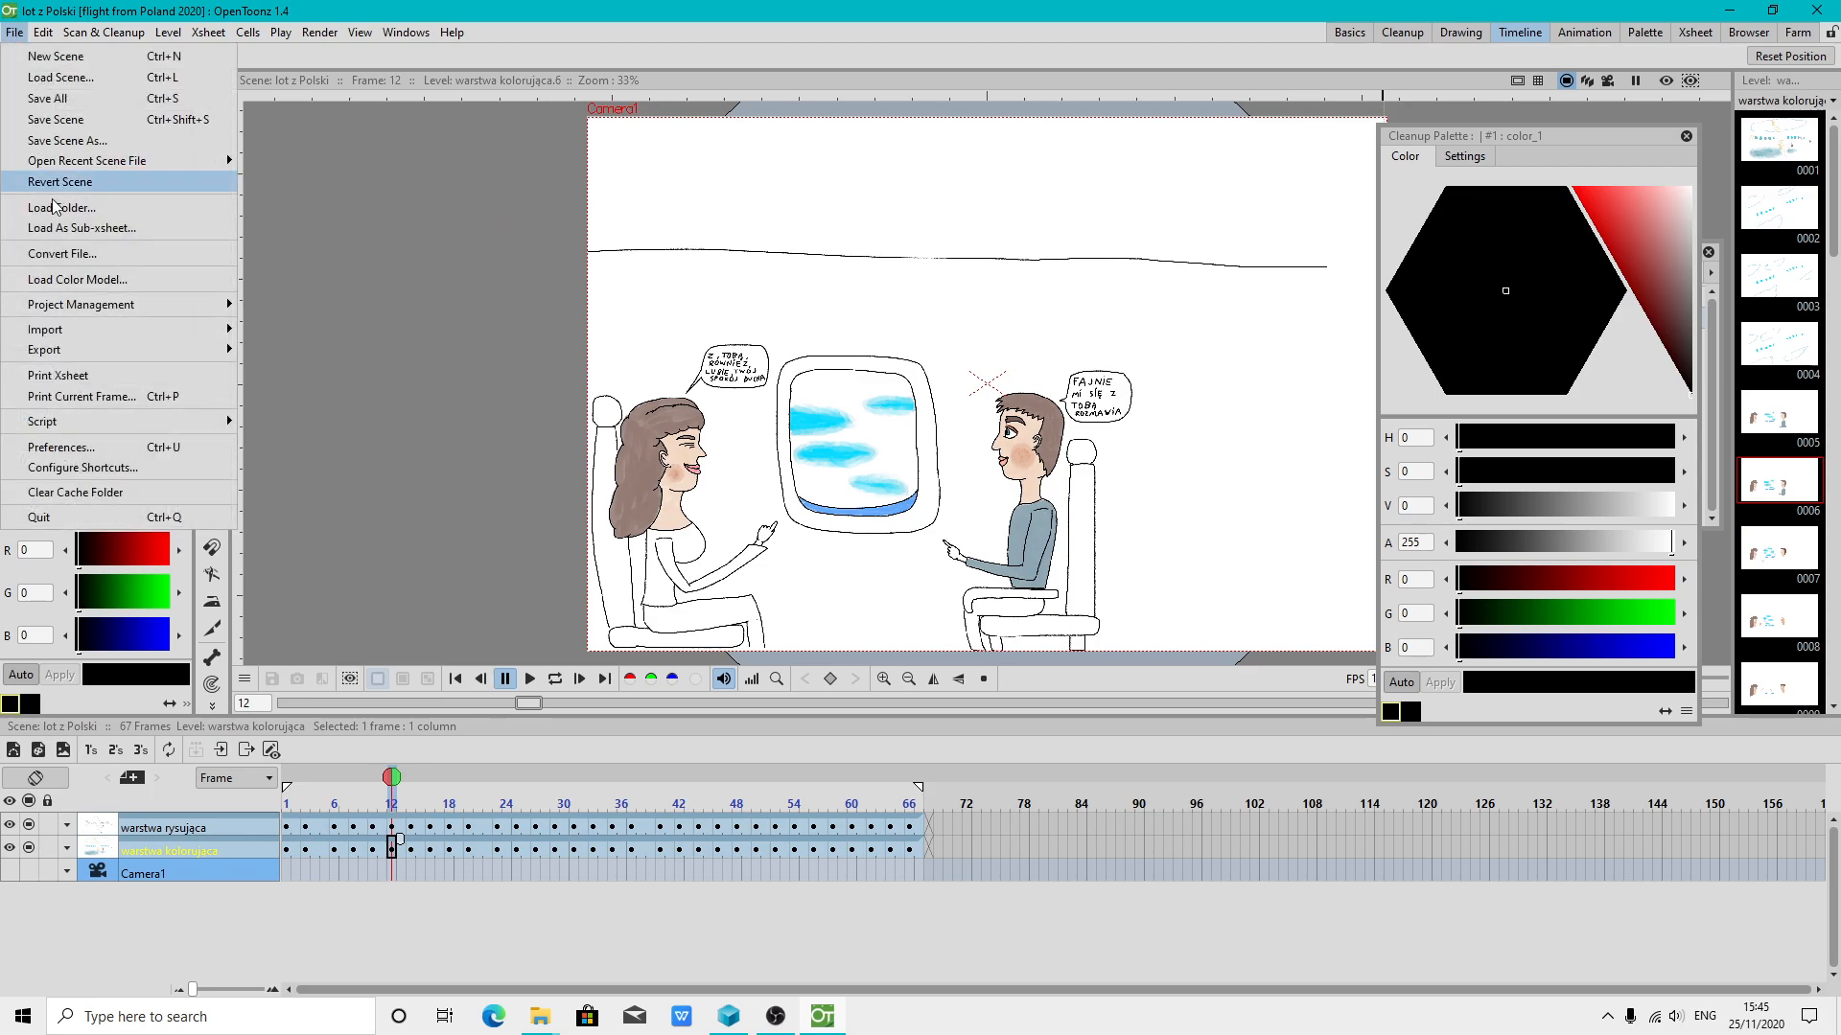
{"action": "mouse_move", "coordinate": [100, 304]}
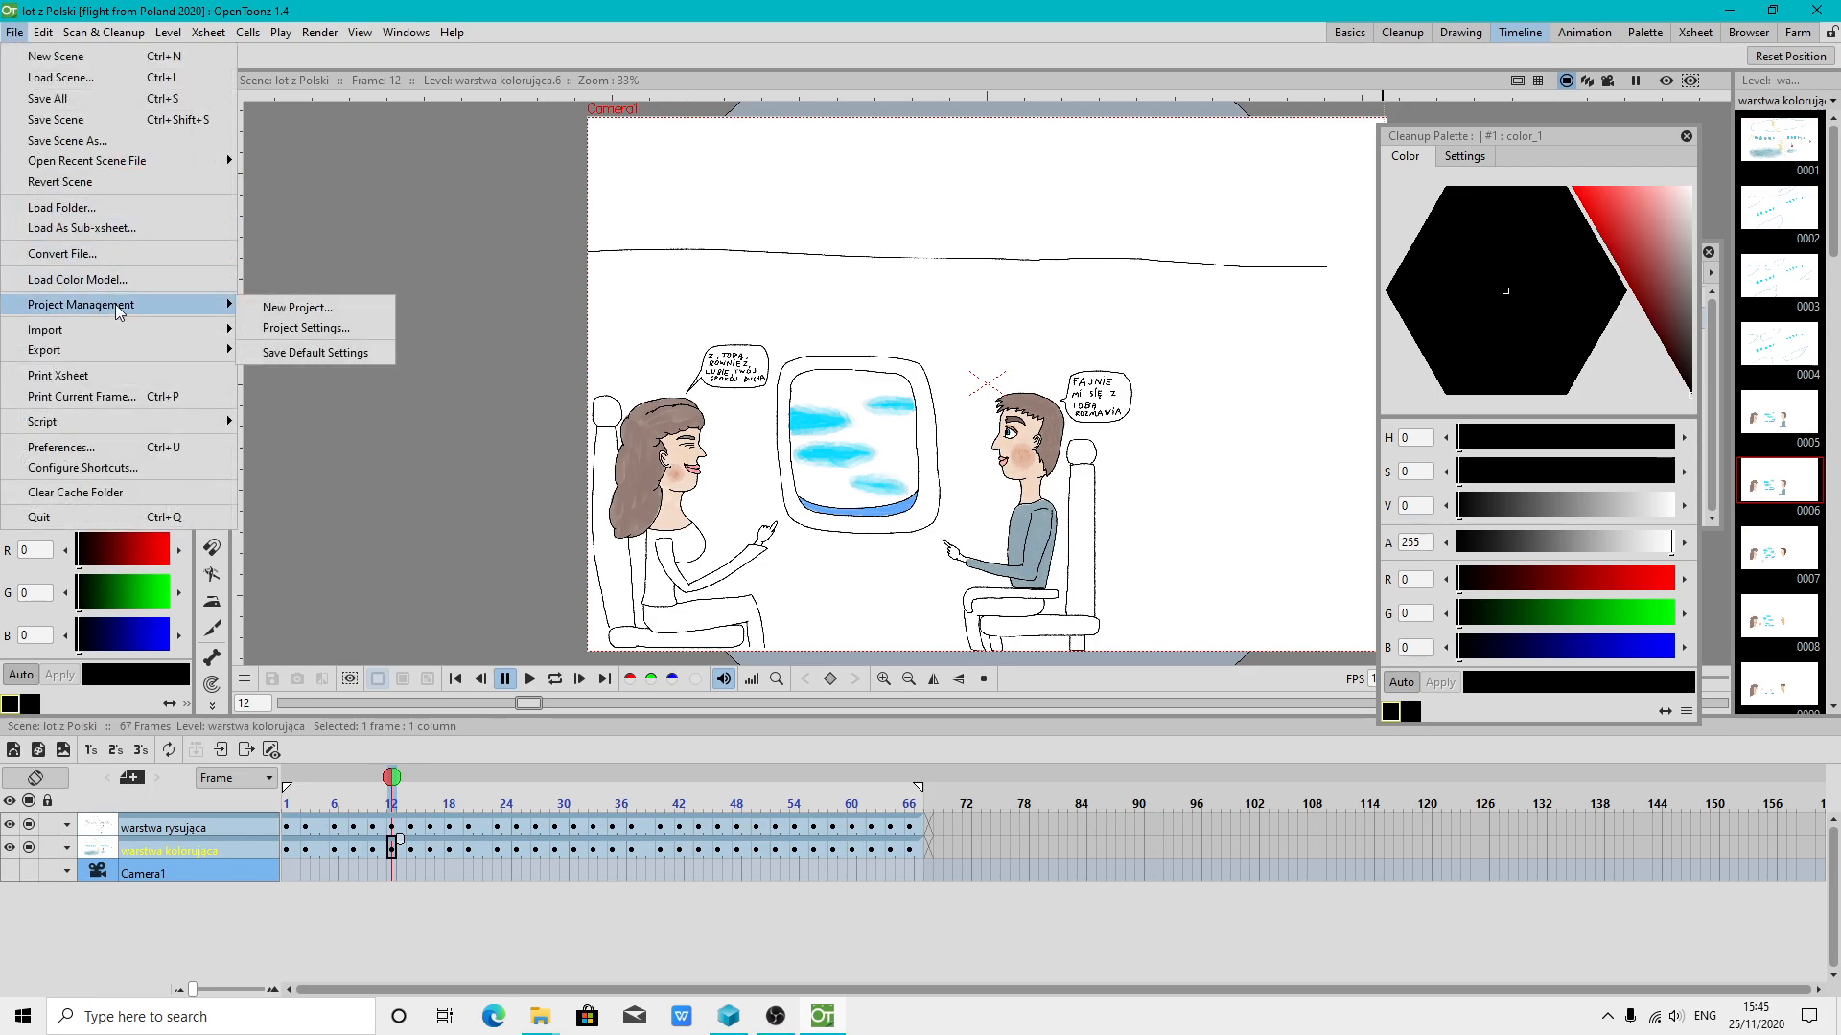
{"action": "left_click", "coordinate": [336, 330]}
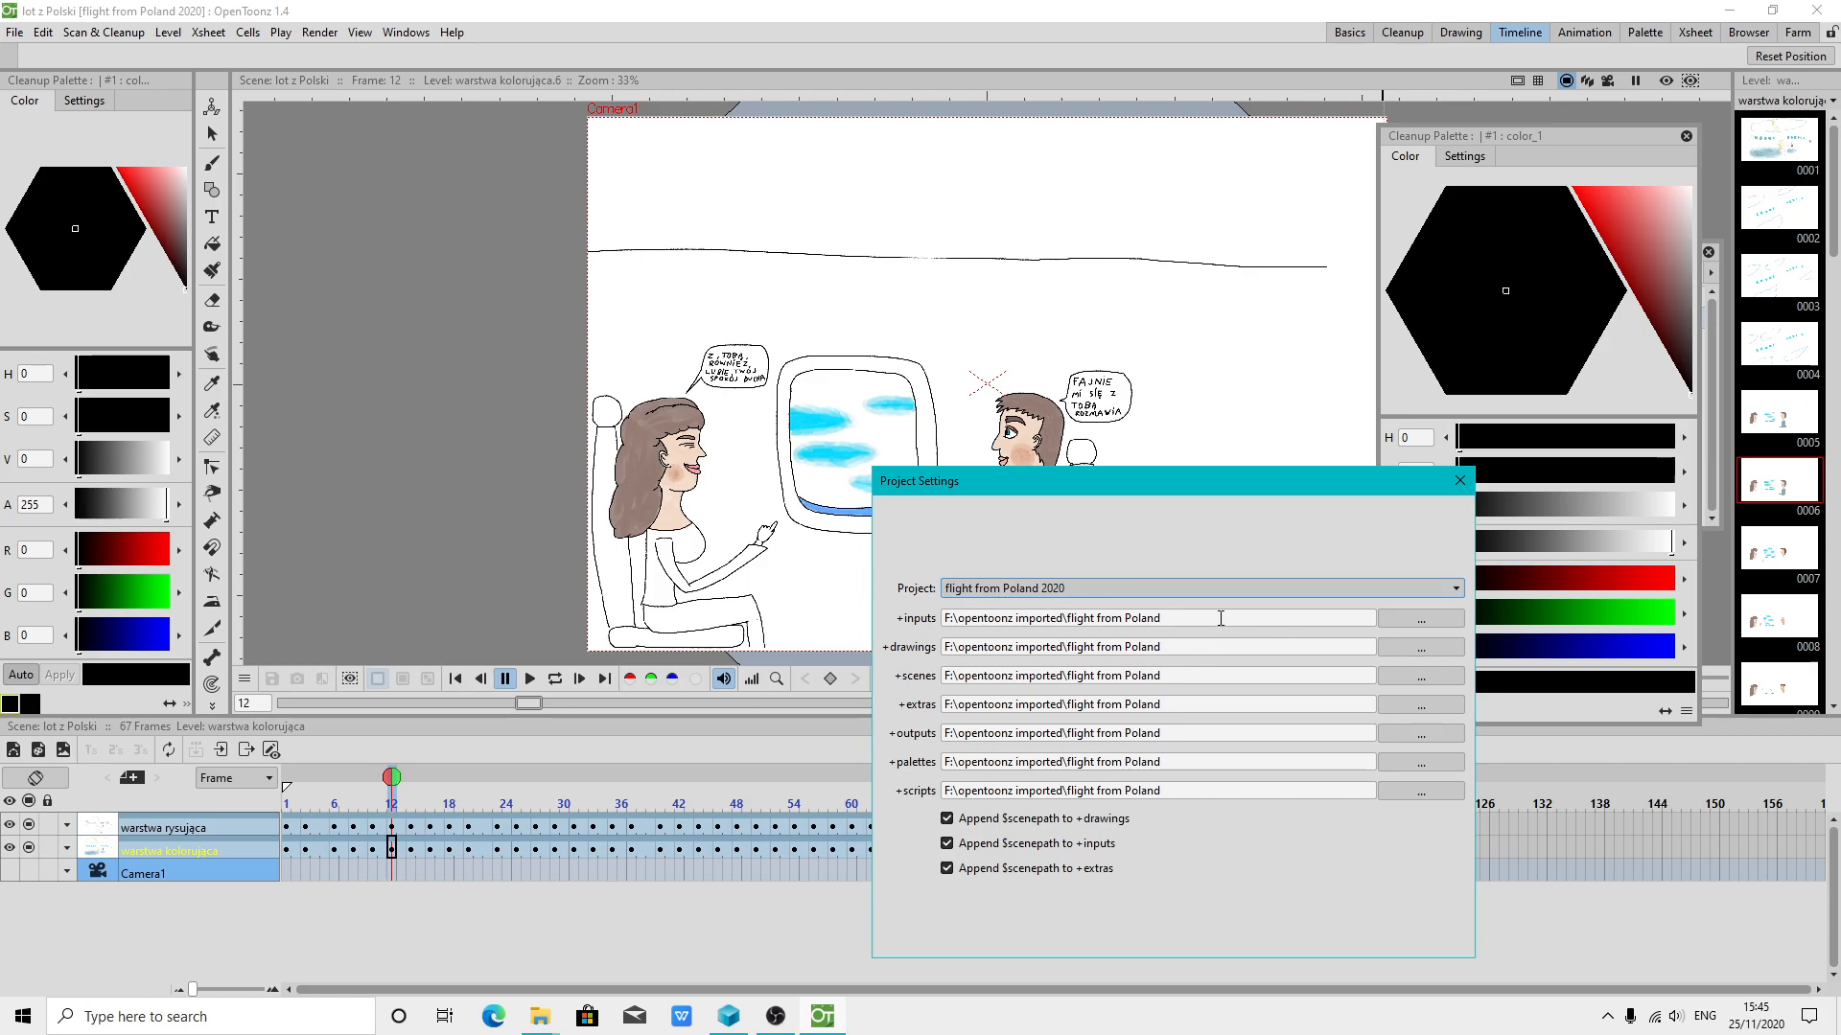
{"action": "left_click", "coordinate": [1459, 480]}
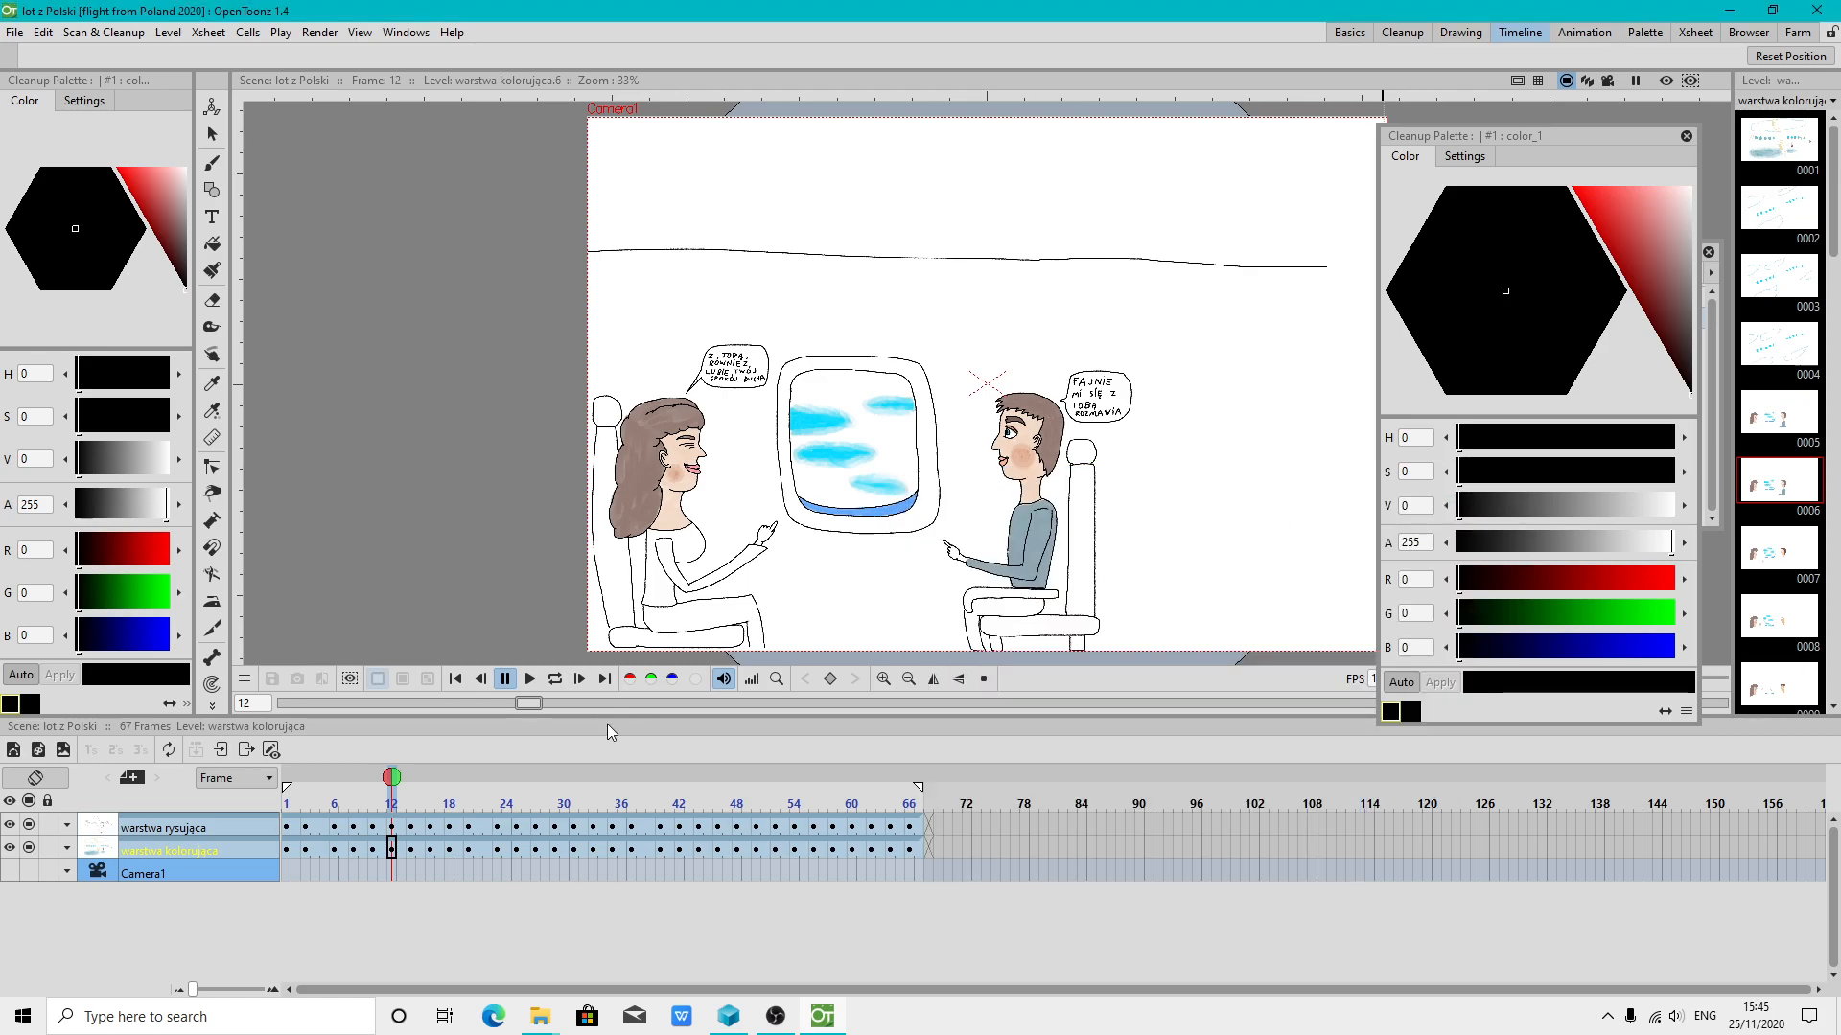
Return to frame 1 of the warstwa kolorująca layer and save everything in the scene
{"action": "left_click", "coordinate": [286, 849]}
{"action": "left_click", "coordinate": [14, 31]}
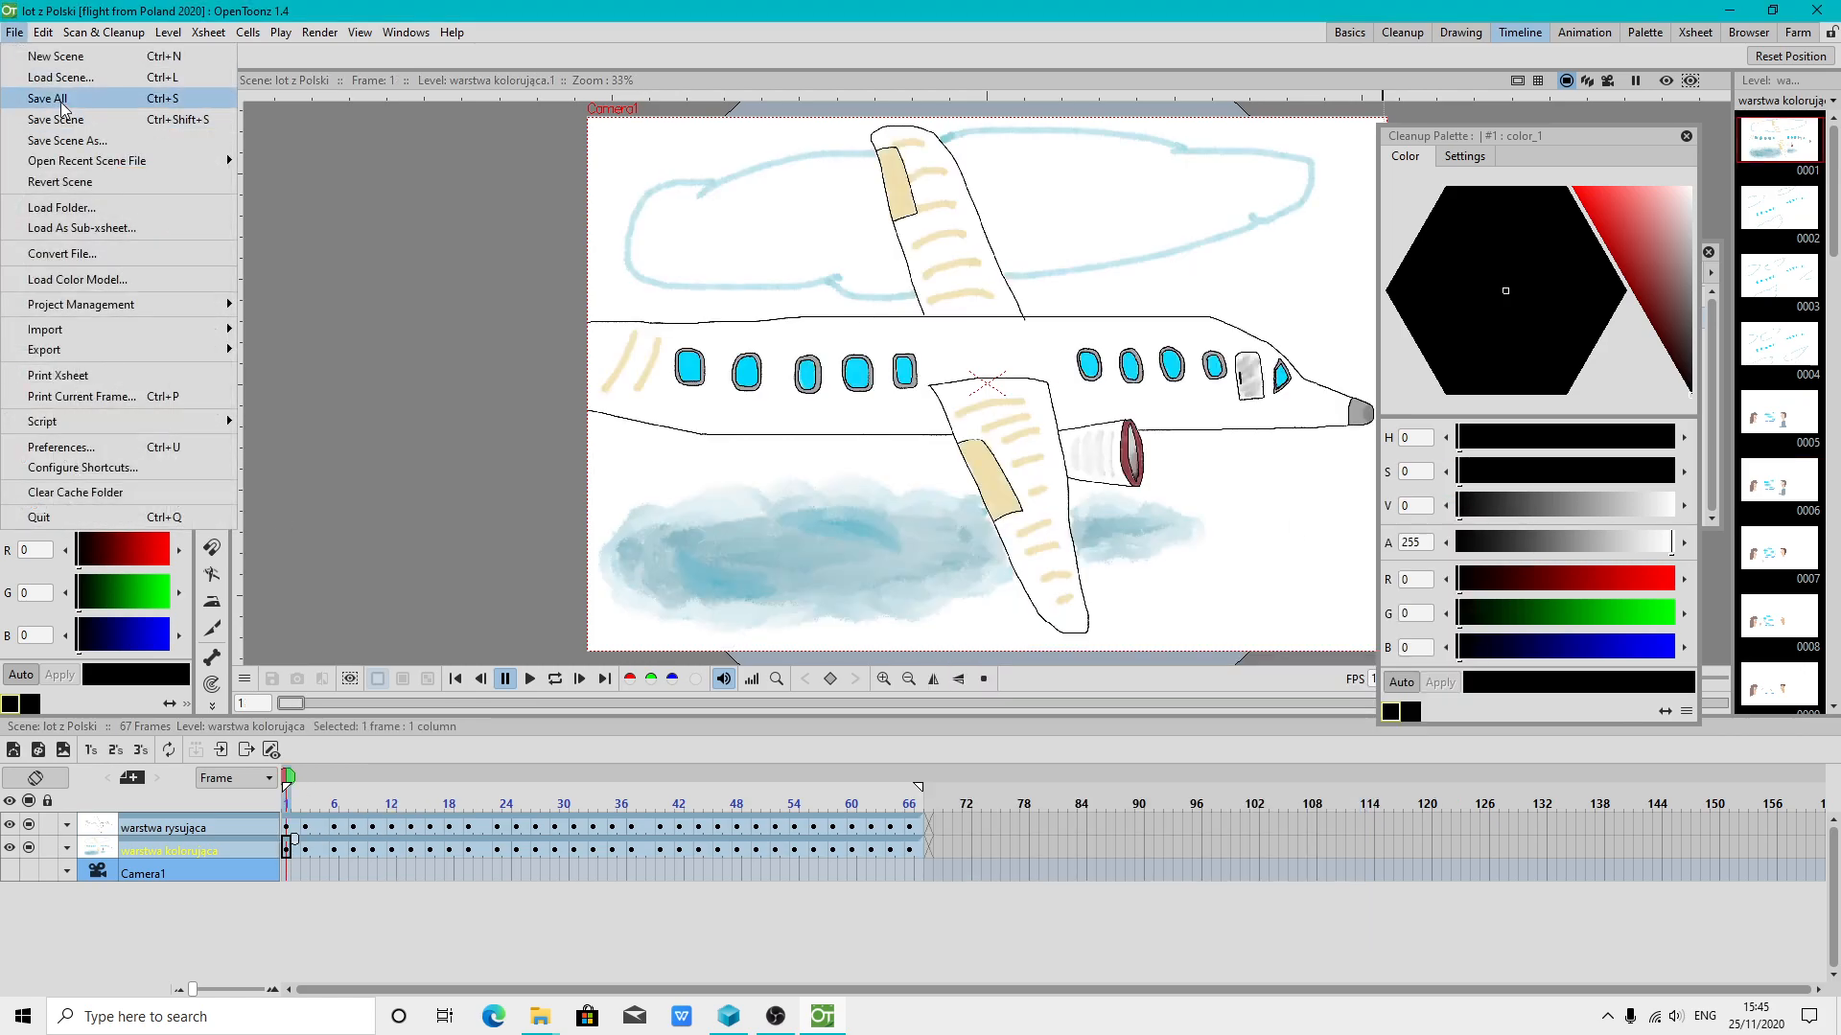
{"action": "left_click", "coordinate": [60, 99]}
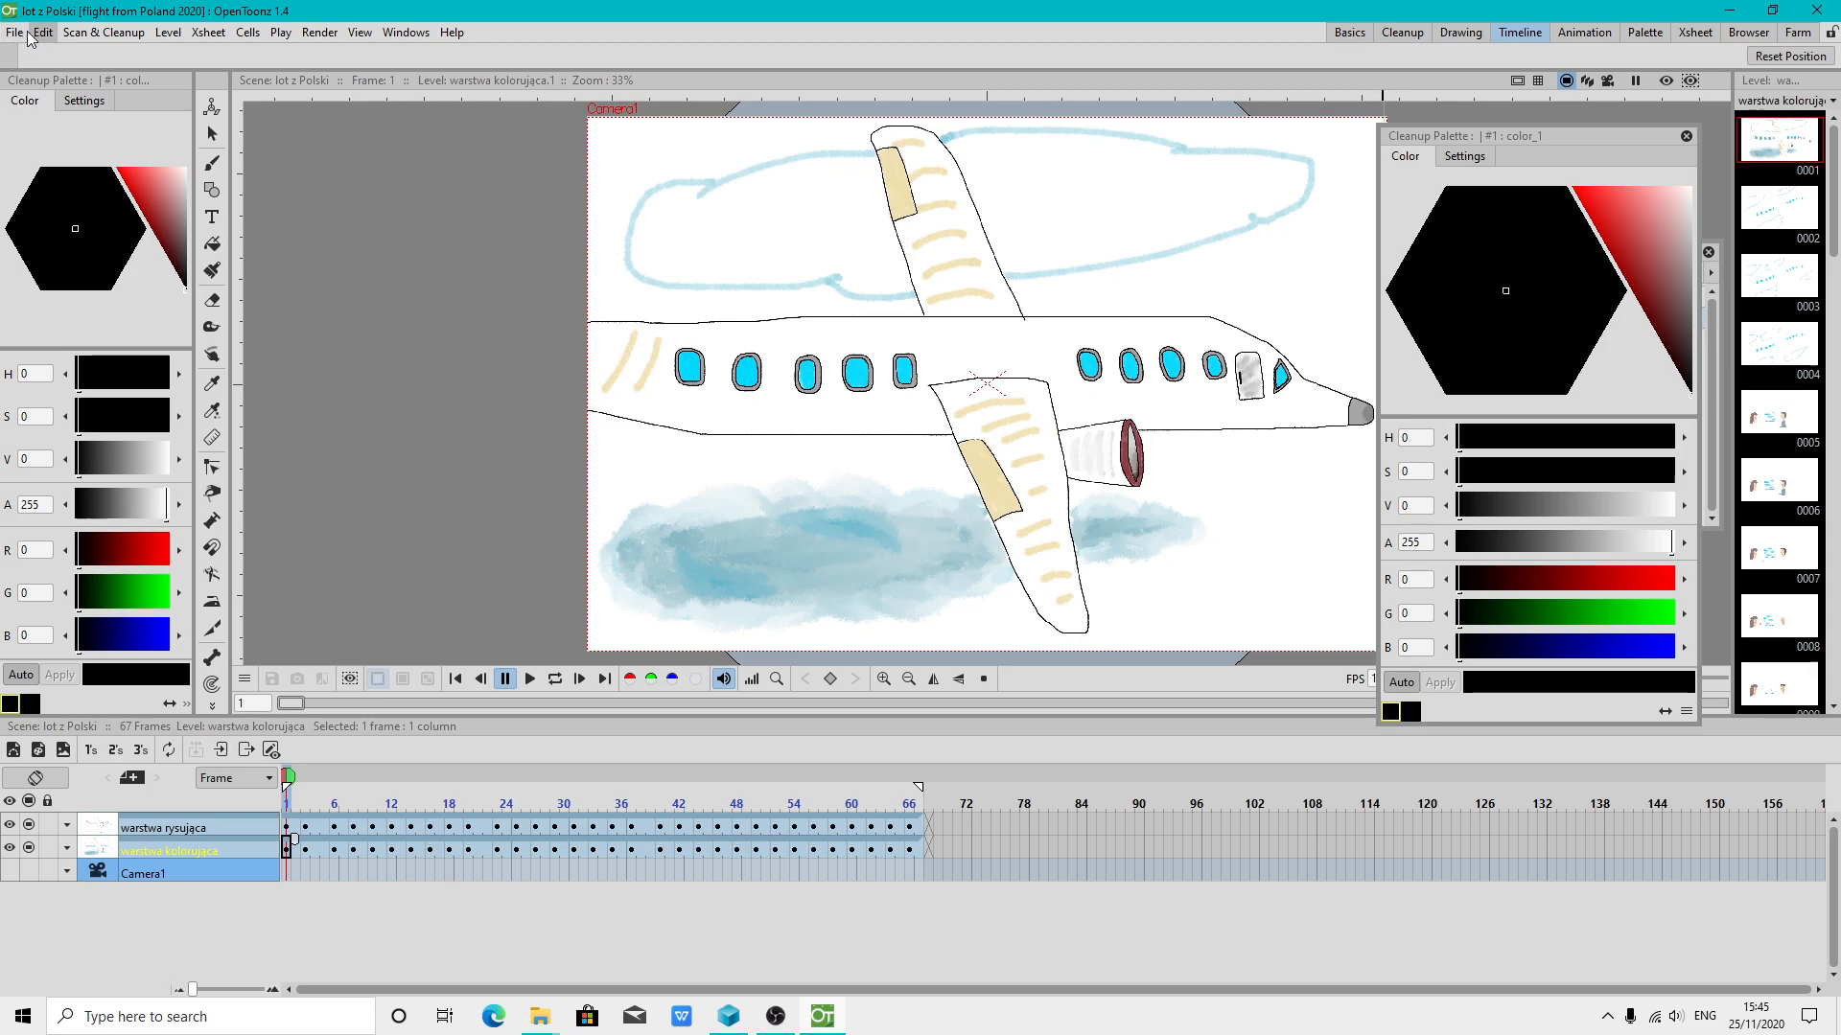
View several frames of the warstwa kolorująca layer, including frames 4 and 16, and return to frame 1
{"action": "left_click", "coordinate": [315, 849]}
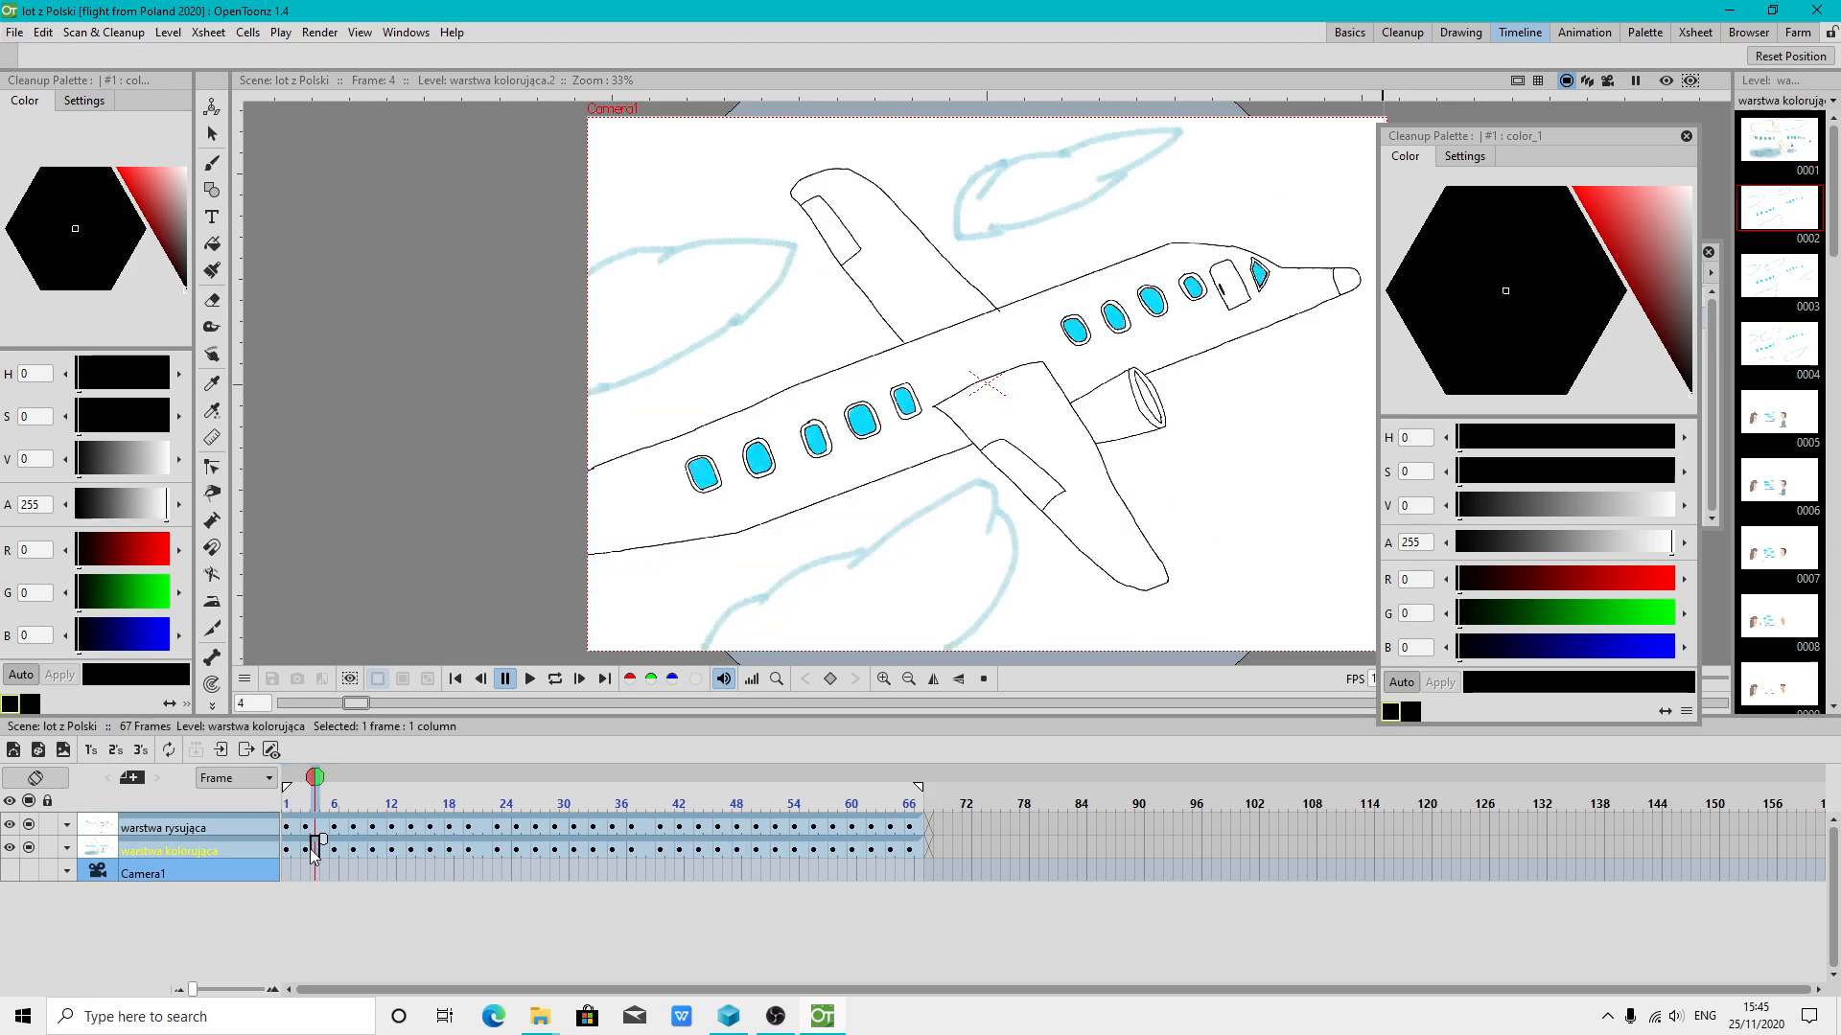
{"action": "left_click", "coordinate": [374, 850]}
{"action": "left_click", "coordinate": [430, 850]}
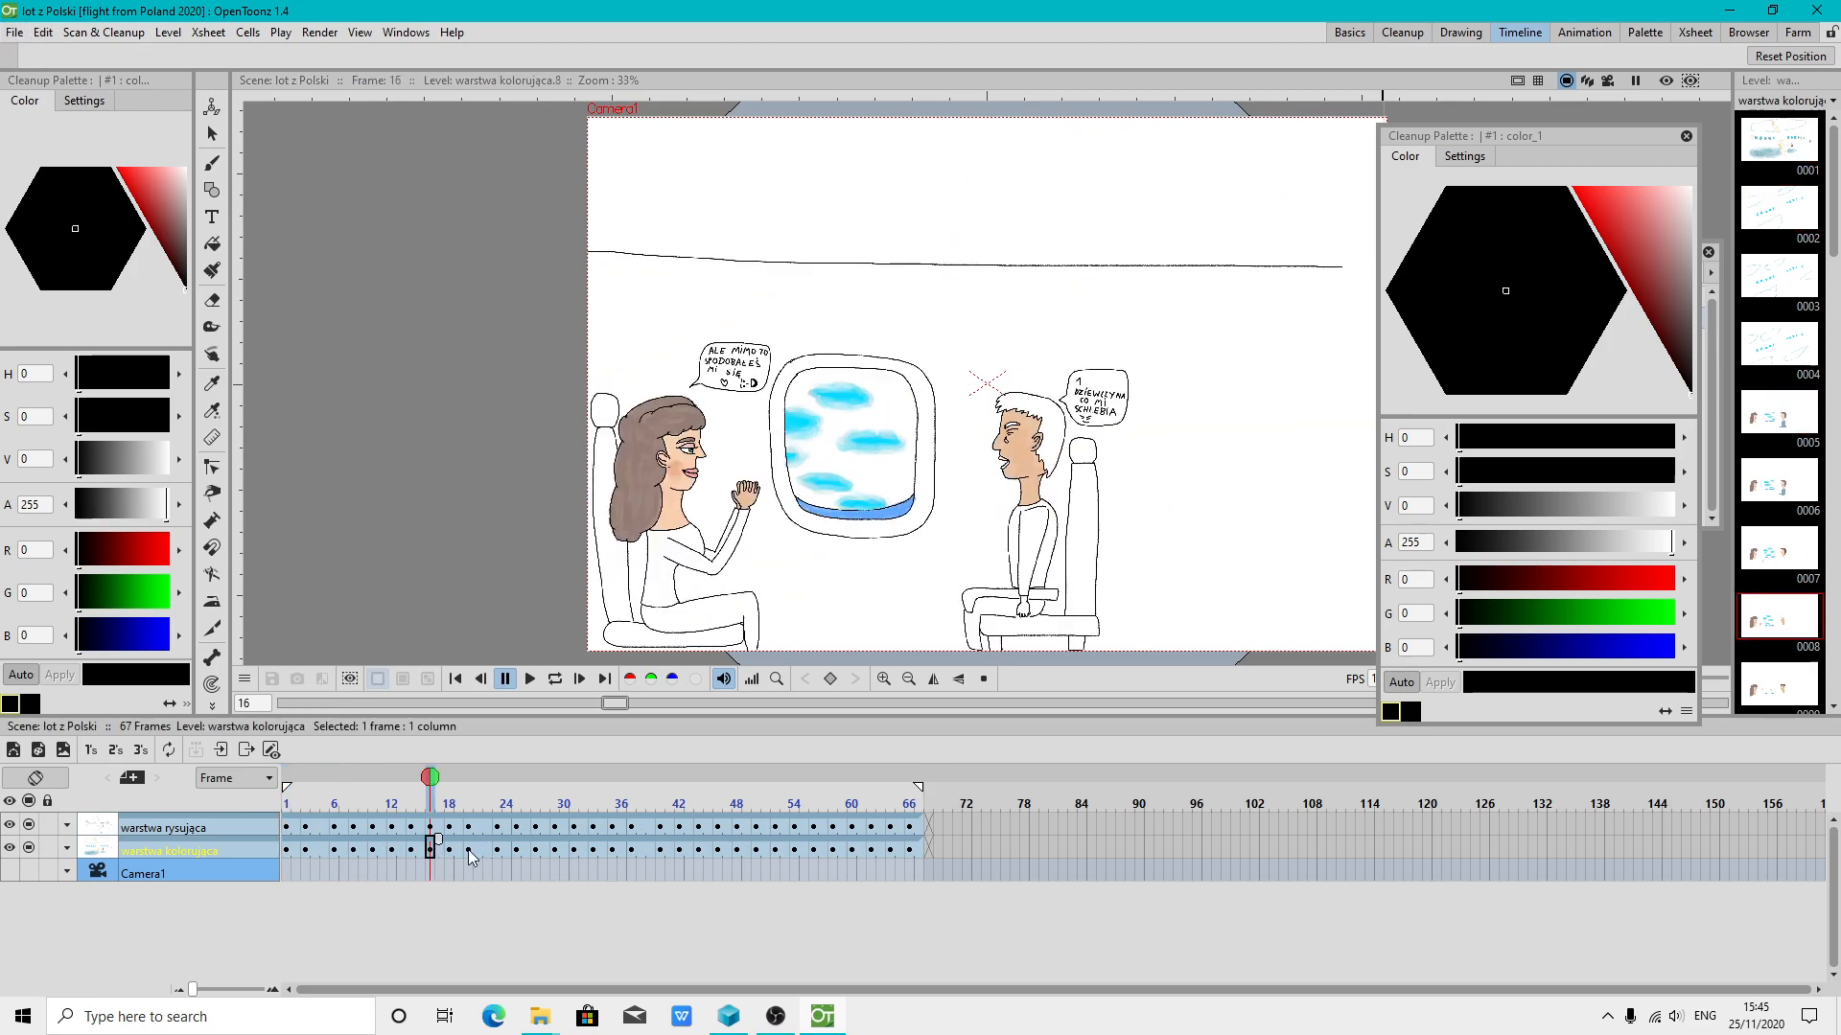
{"action": "left_click", "coordinate": [470, 850]}
{"action": "left_click", "coordinate": [287, 850]}
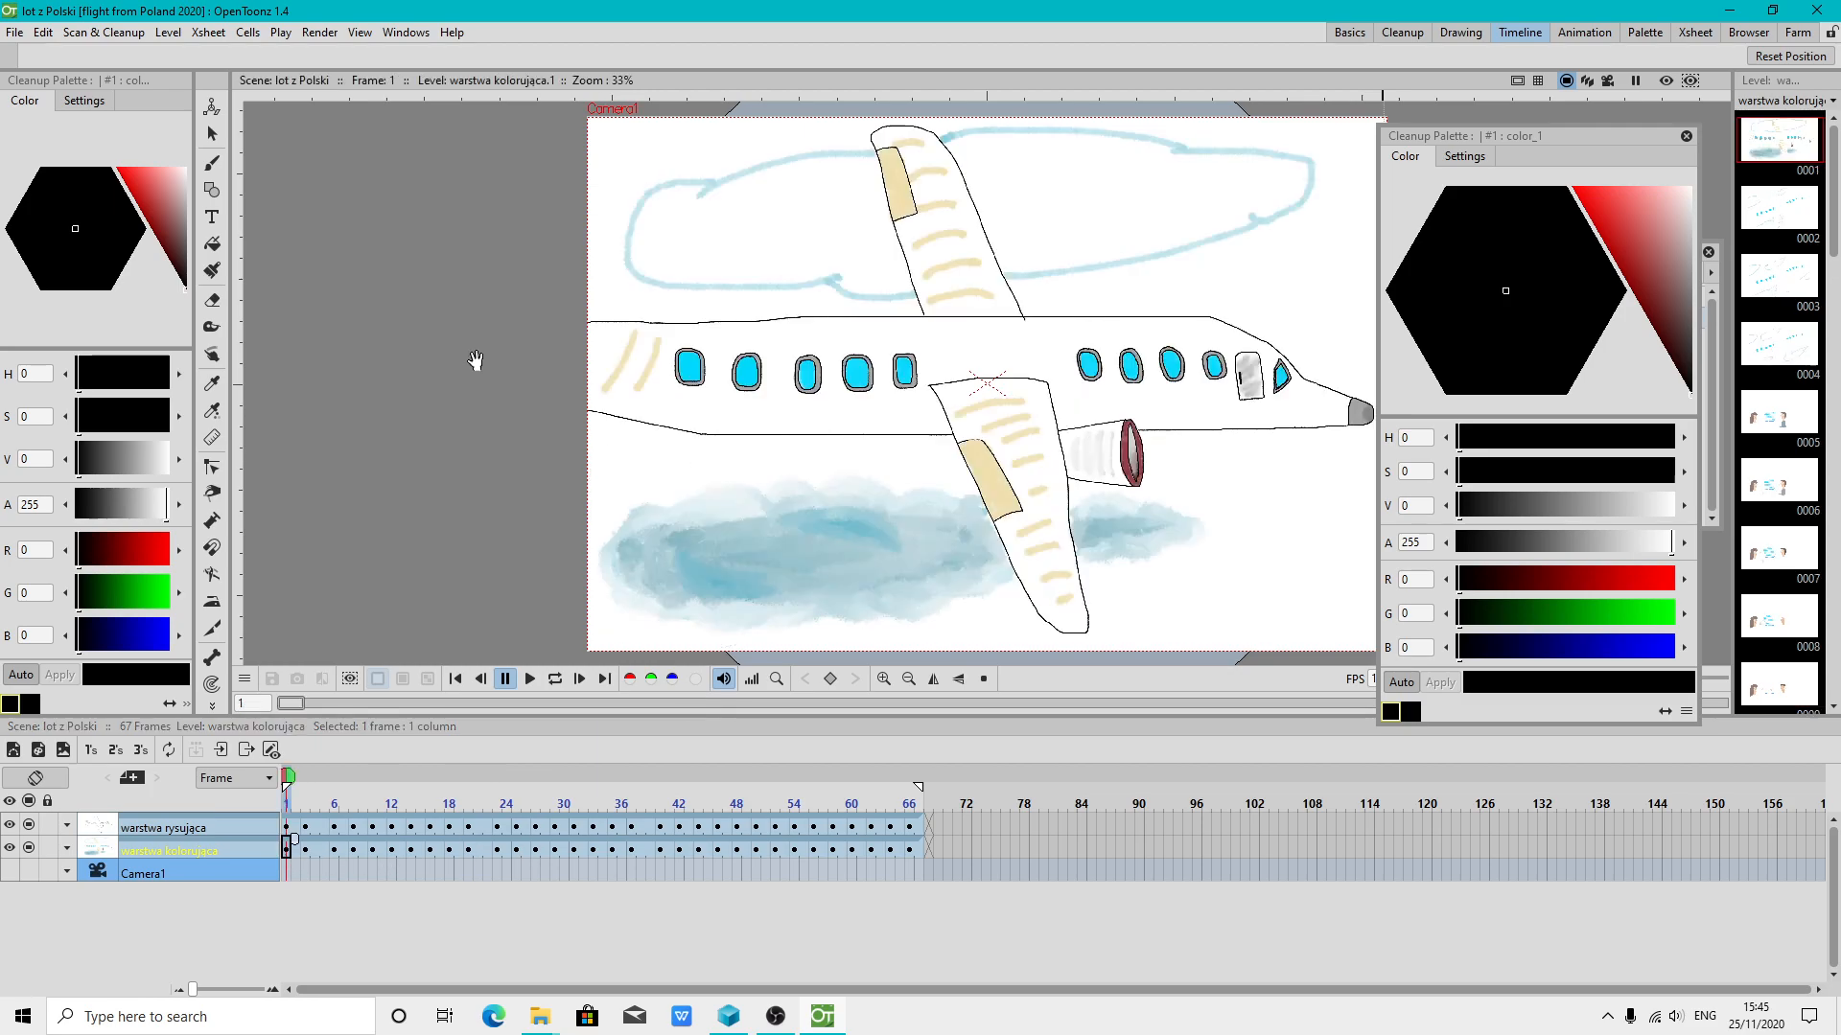
{"action": "left_click", "coordinate": [15, 31]}
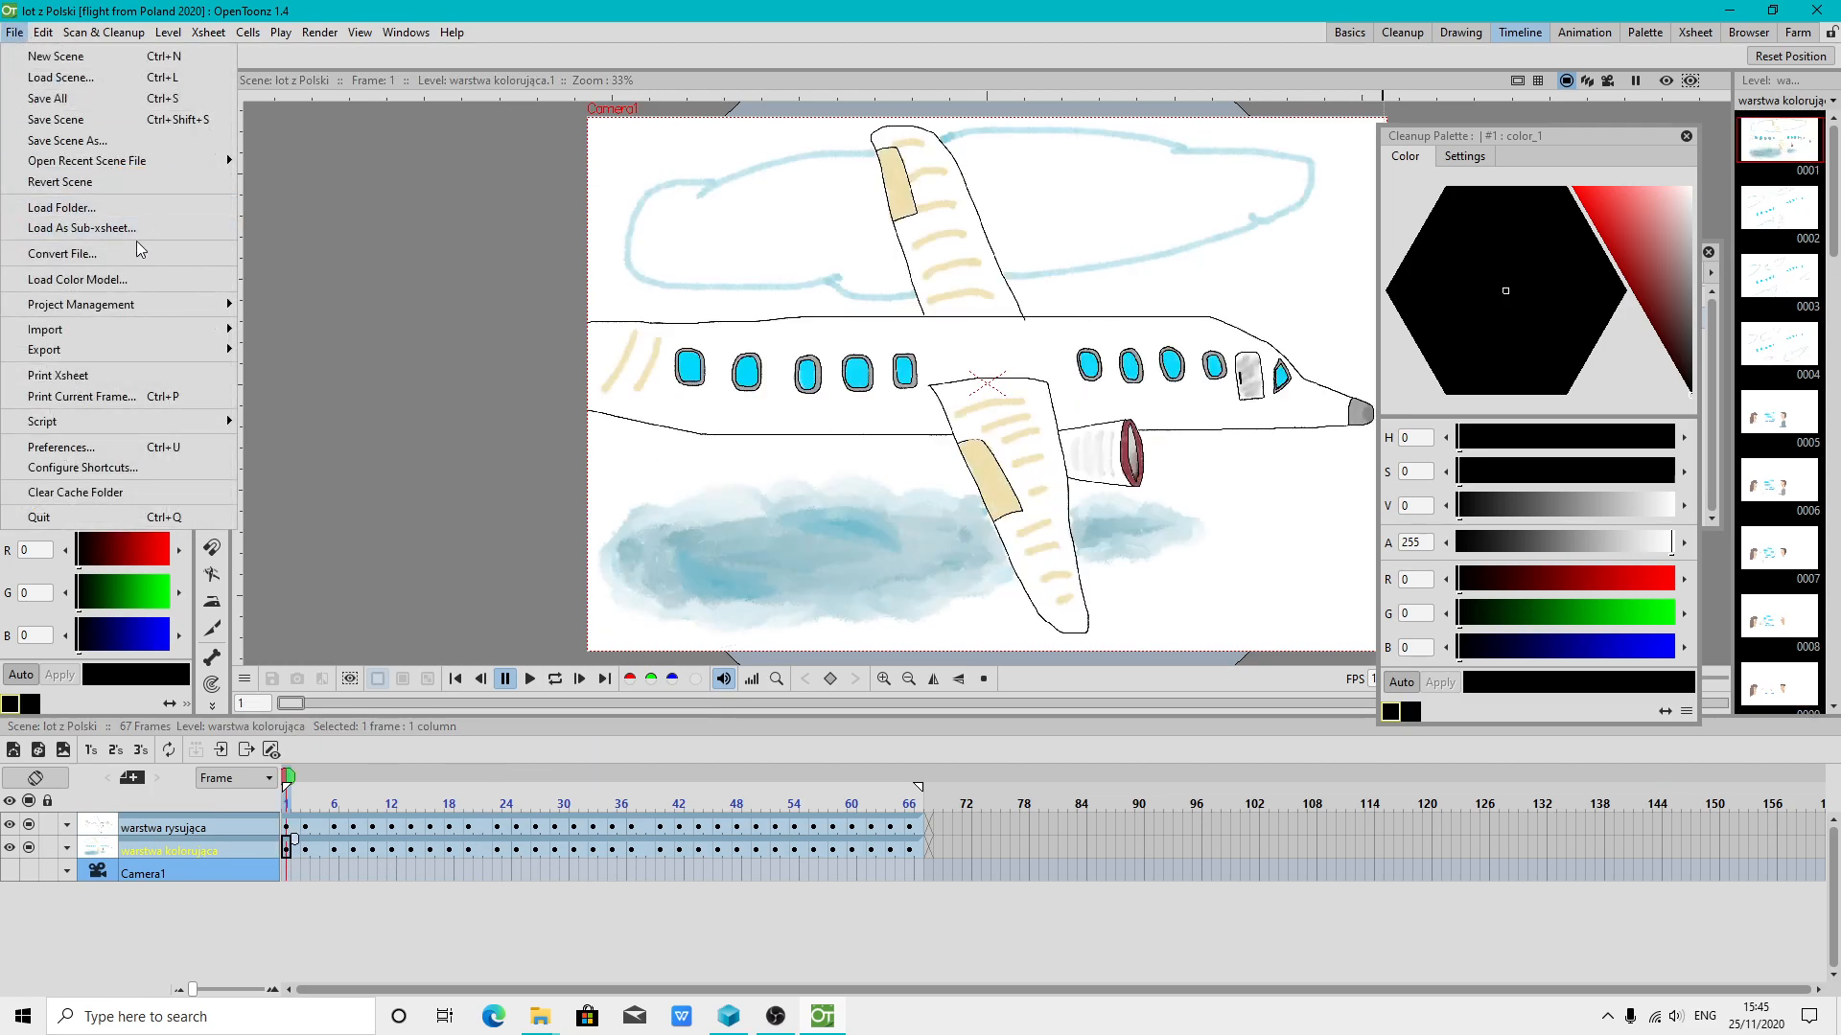
{"action": "mouse_move", "coordinate": [146, 308]}
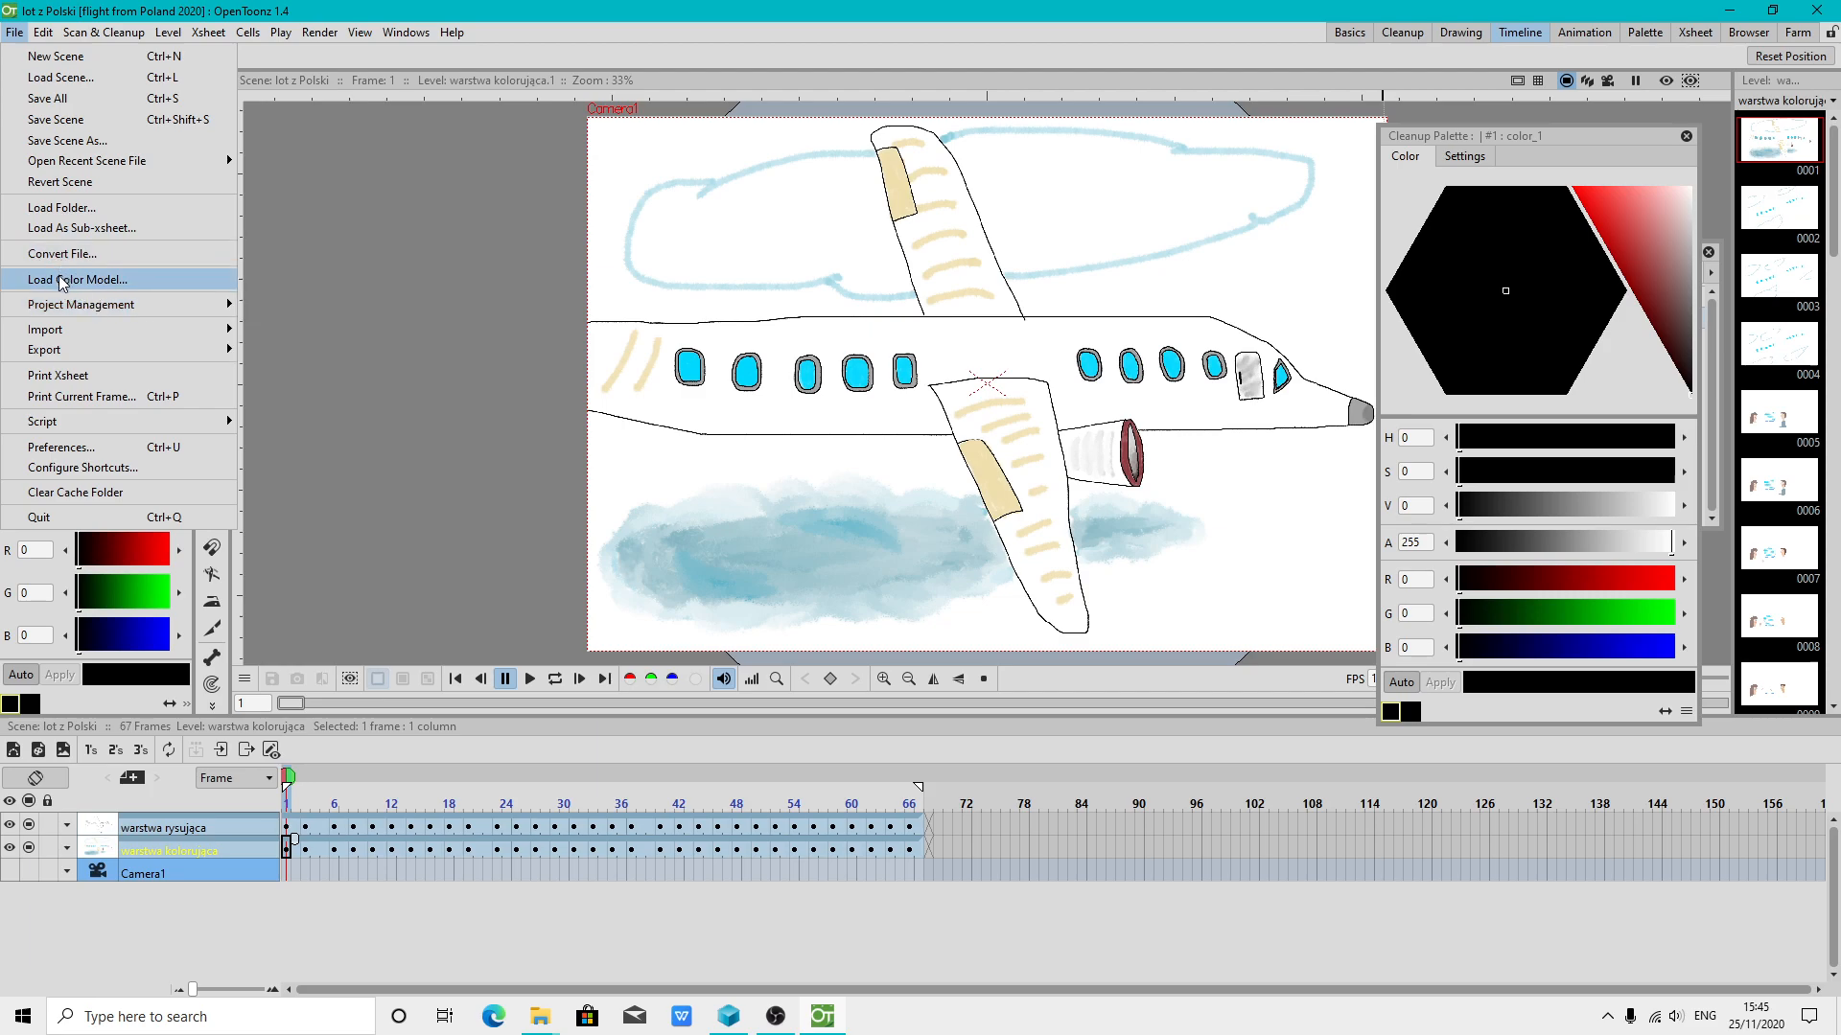
{"action": "left_click", "coordinate": [60, 79]}
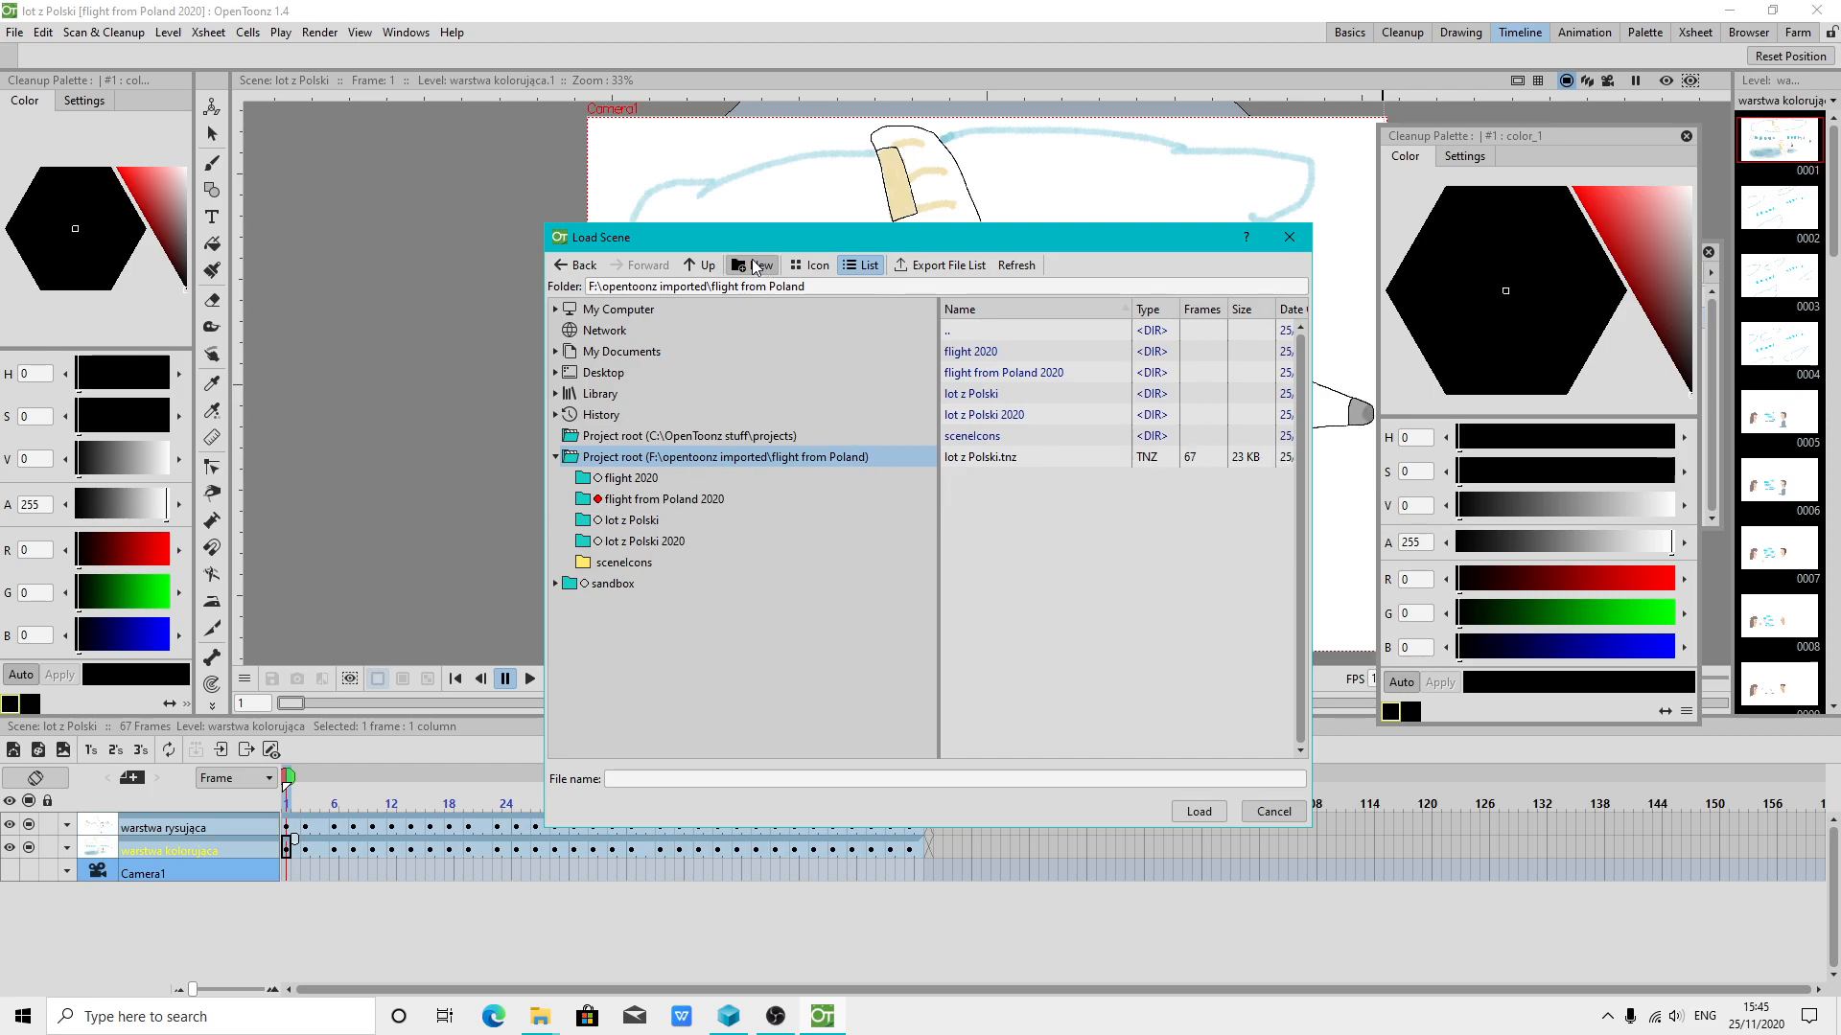
{"action": "left_click", "coordinate": [1281, 811]}
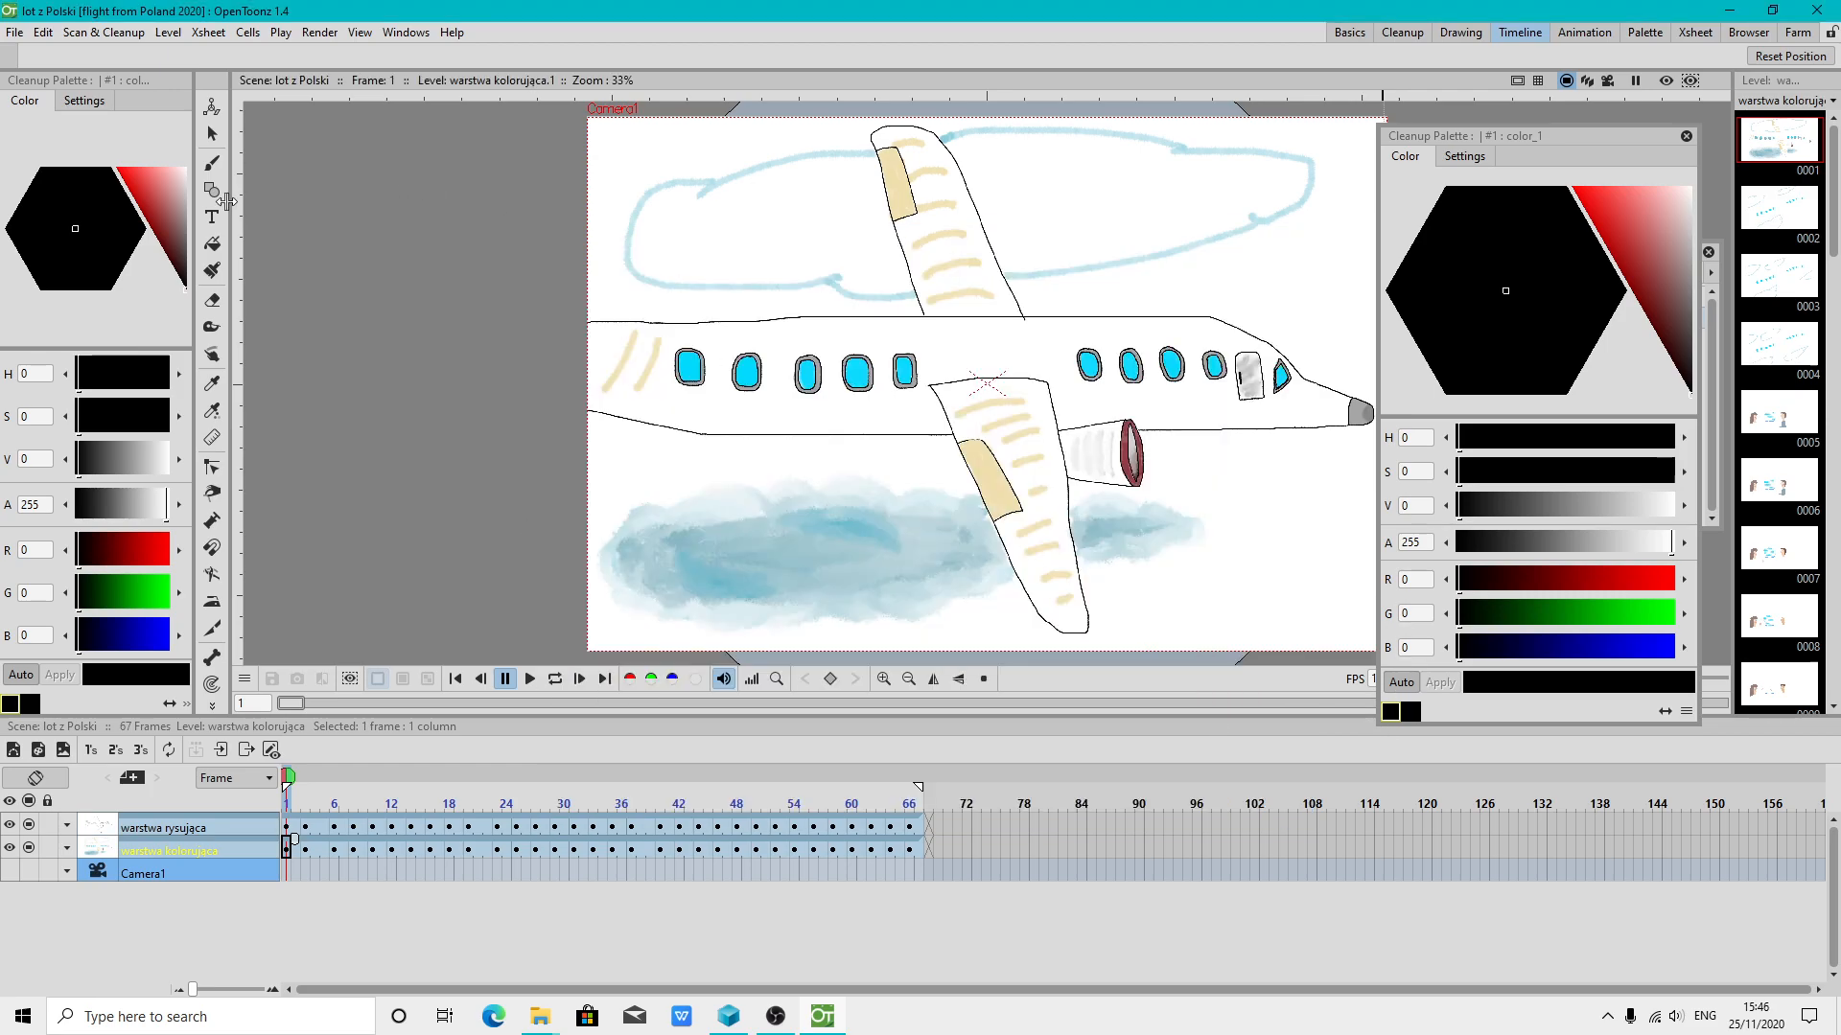
Start a new scene and browse for a scene to load in F:\tachoma 1.1 projects\lot z Polski
{"action": "left_click", "coordinate": [14, 32]}
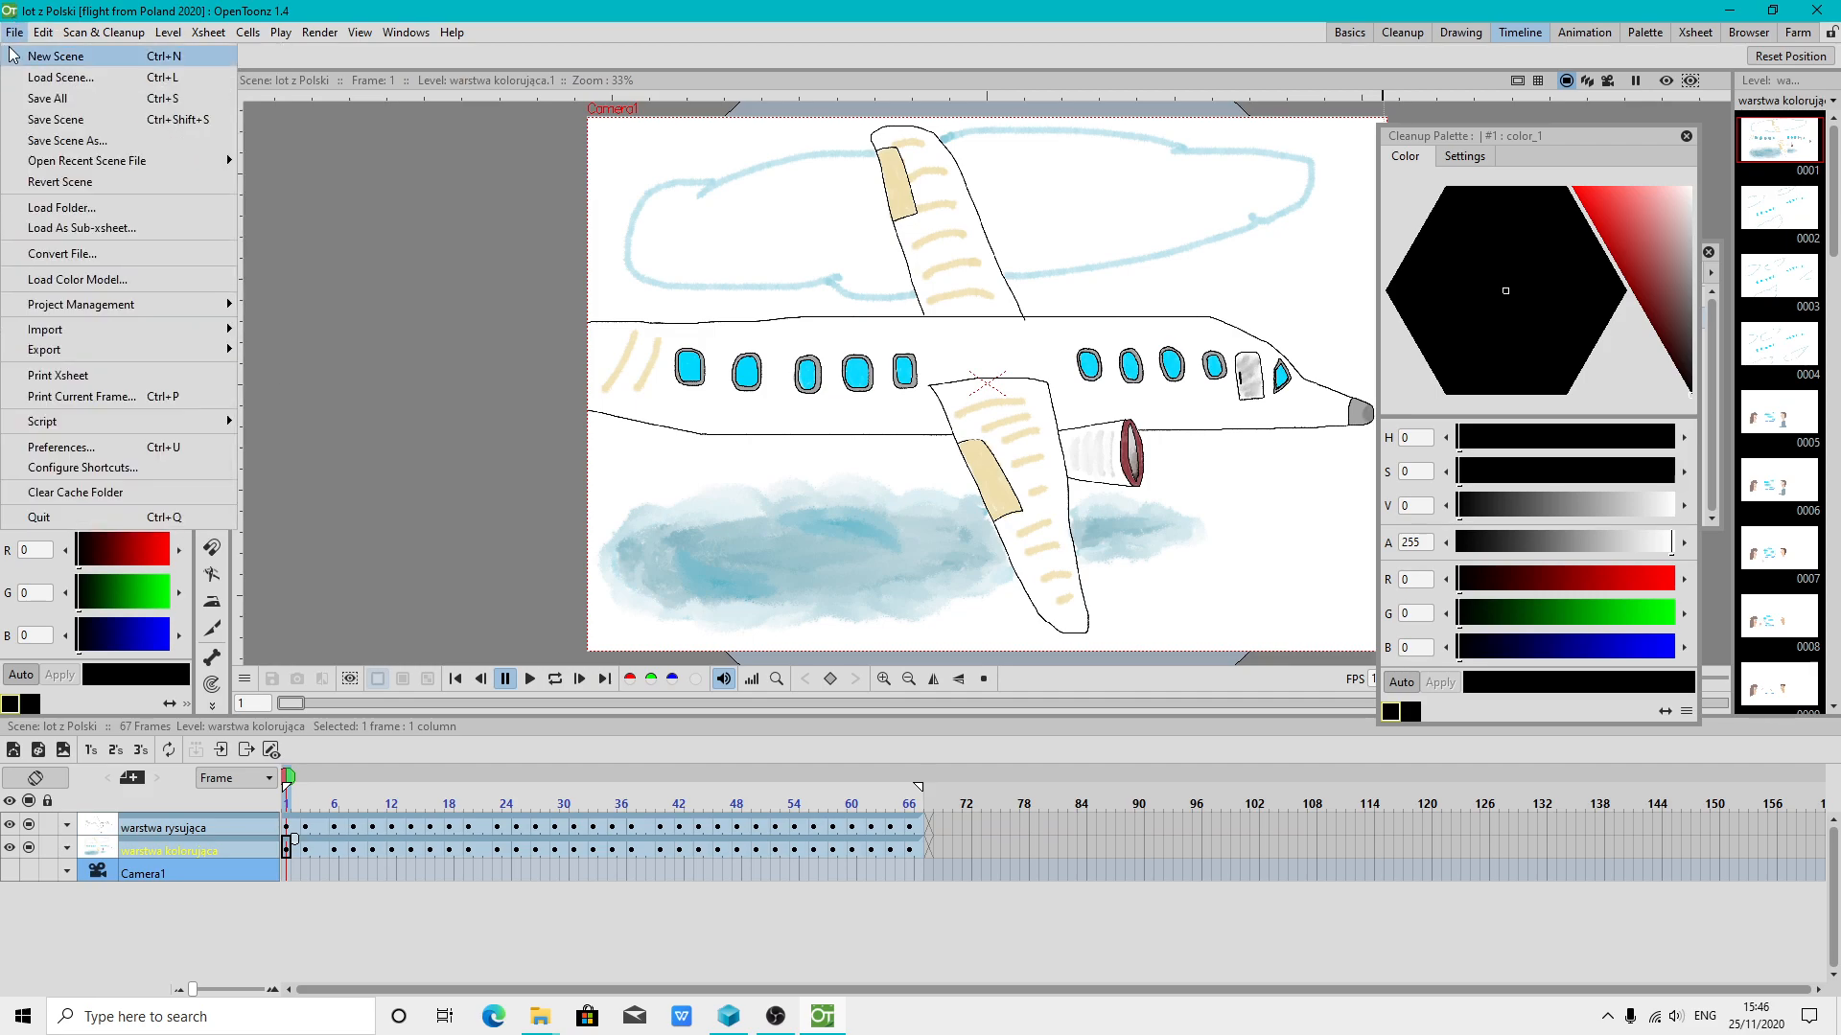
{"action": "left_click", "coordinate": [56, 56]}
{"action": "left_click", "coordinate": [15, 31]}
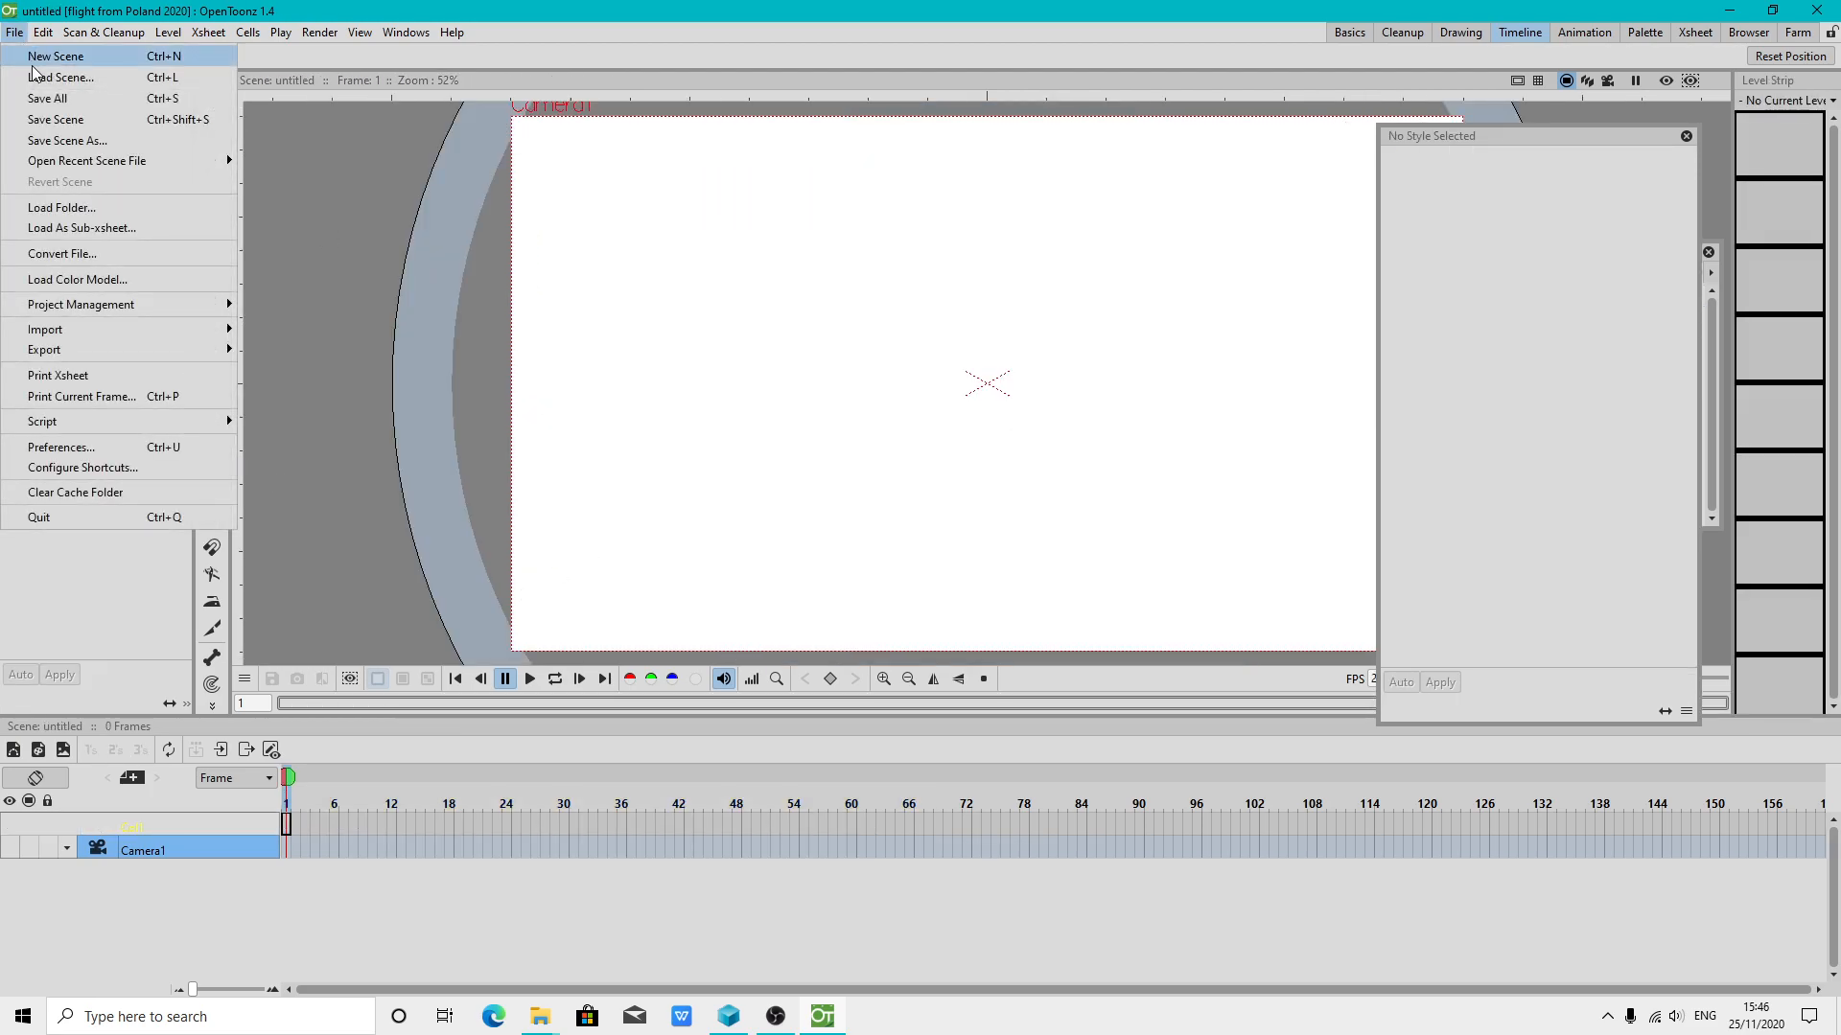
{"action": "left_click", "coordinate": [38, 77]}
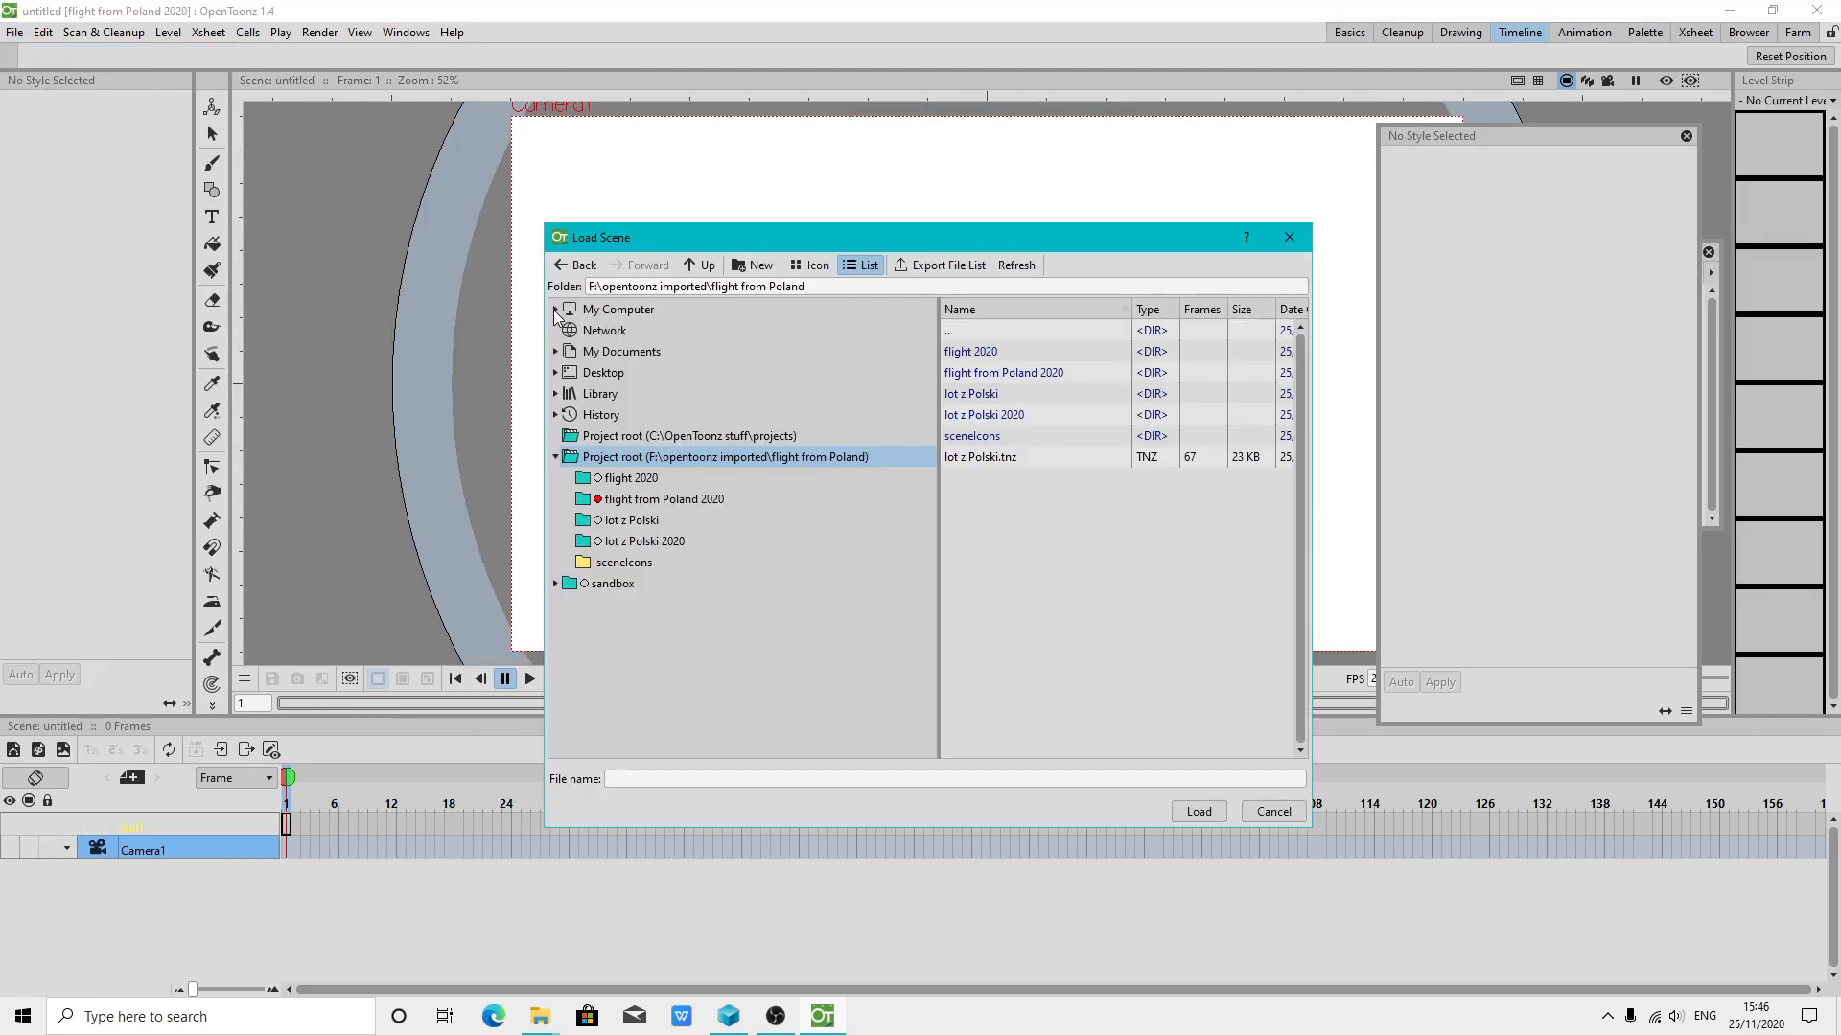
{"action": "left_click", "coordinate": [554, 309]}
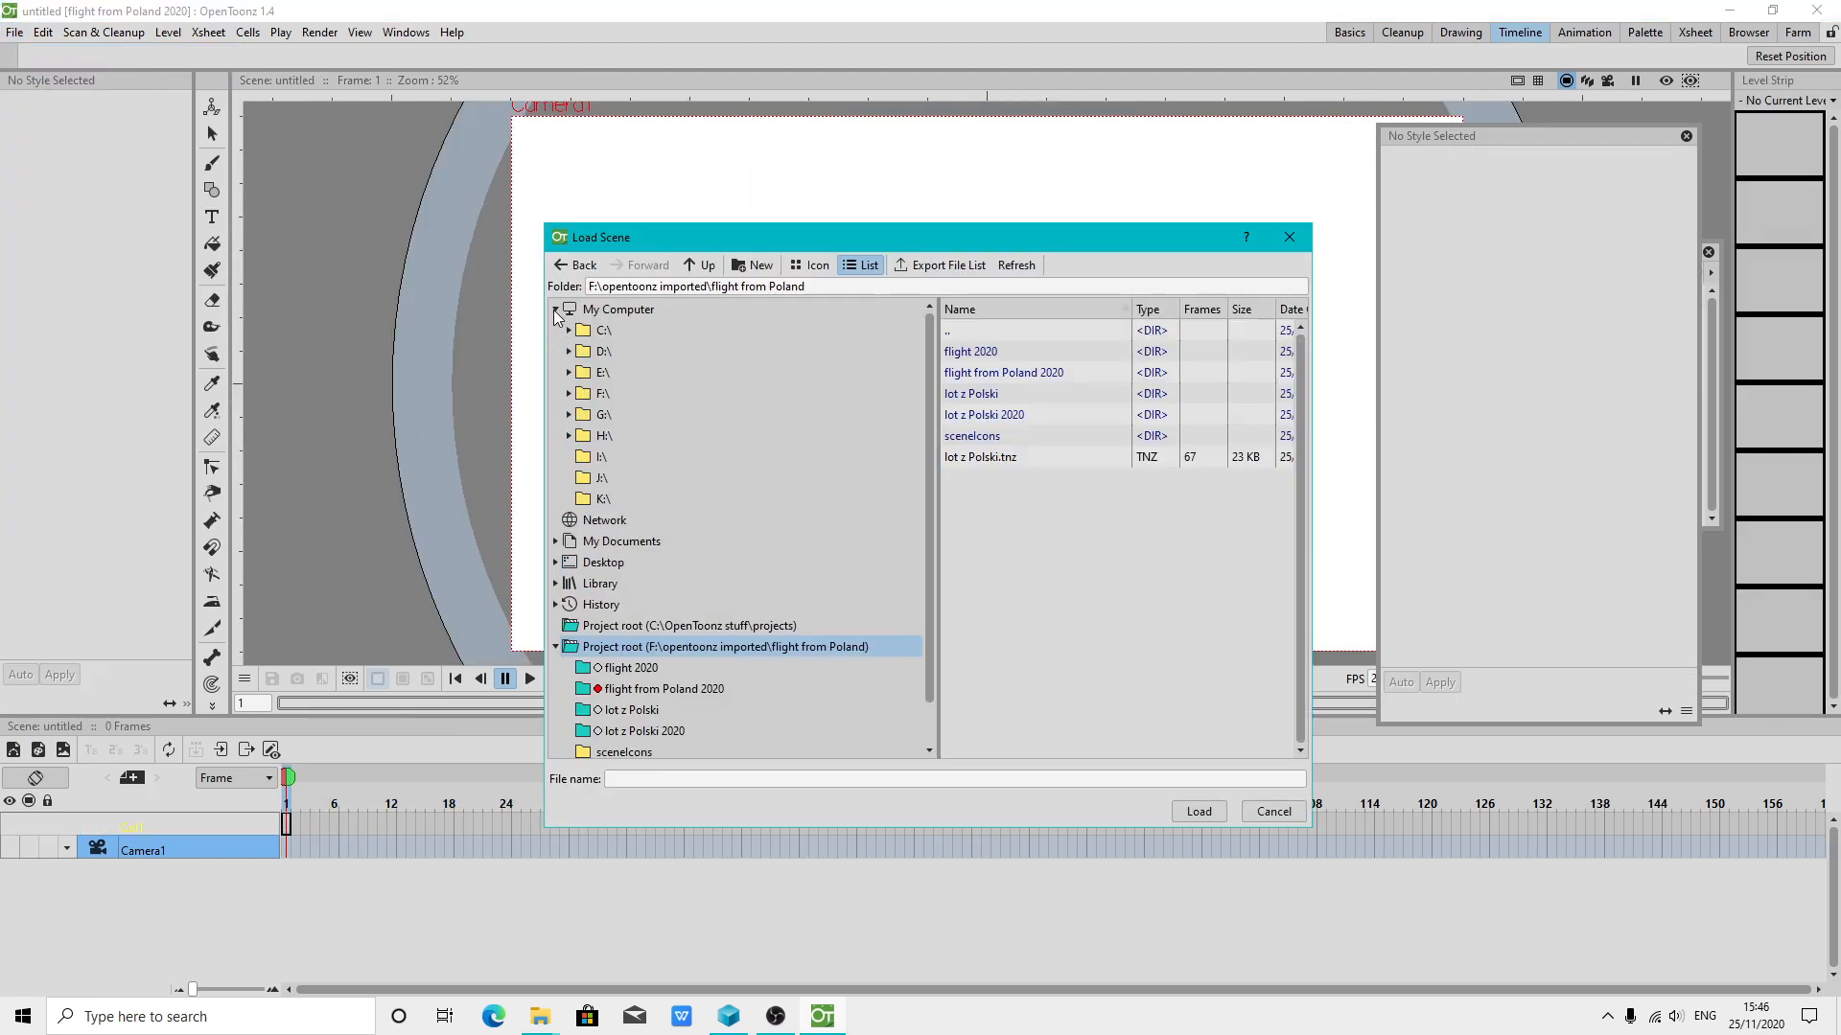
{"action": "left_click", "coordinate": [568, 393]}
{"action": "scroll", "coordinate": [892, 476], "scroll_direction": "down", "scroll_amount": 5}
{"action": "scroll", "coordinate": [893, 477], "scroll_direction": "down", "scroll_amount": 3}
{"action": "left_click_drag", "start_coordinate": [929, 388], "coordinate": [934, 665]}
{"action": "left_click", "coordinate": [662, 585]}
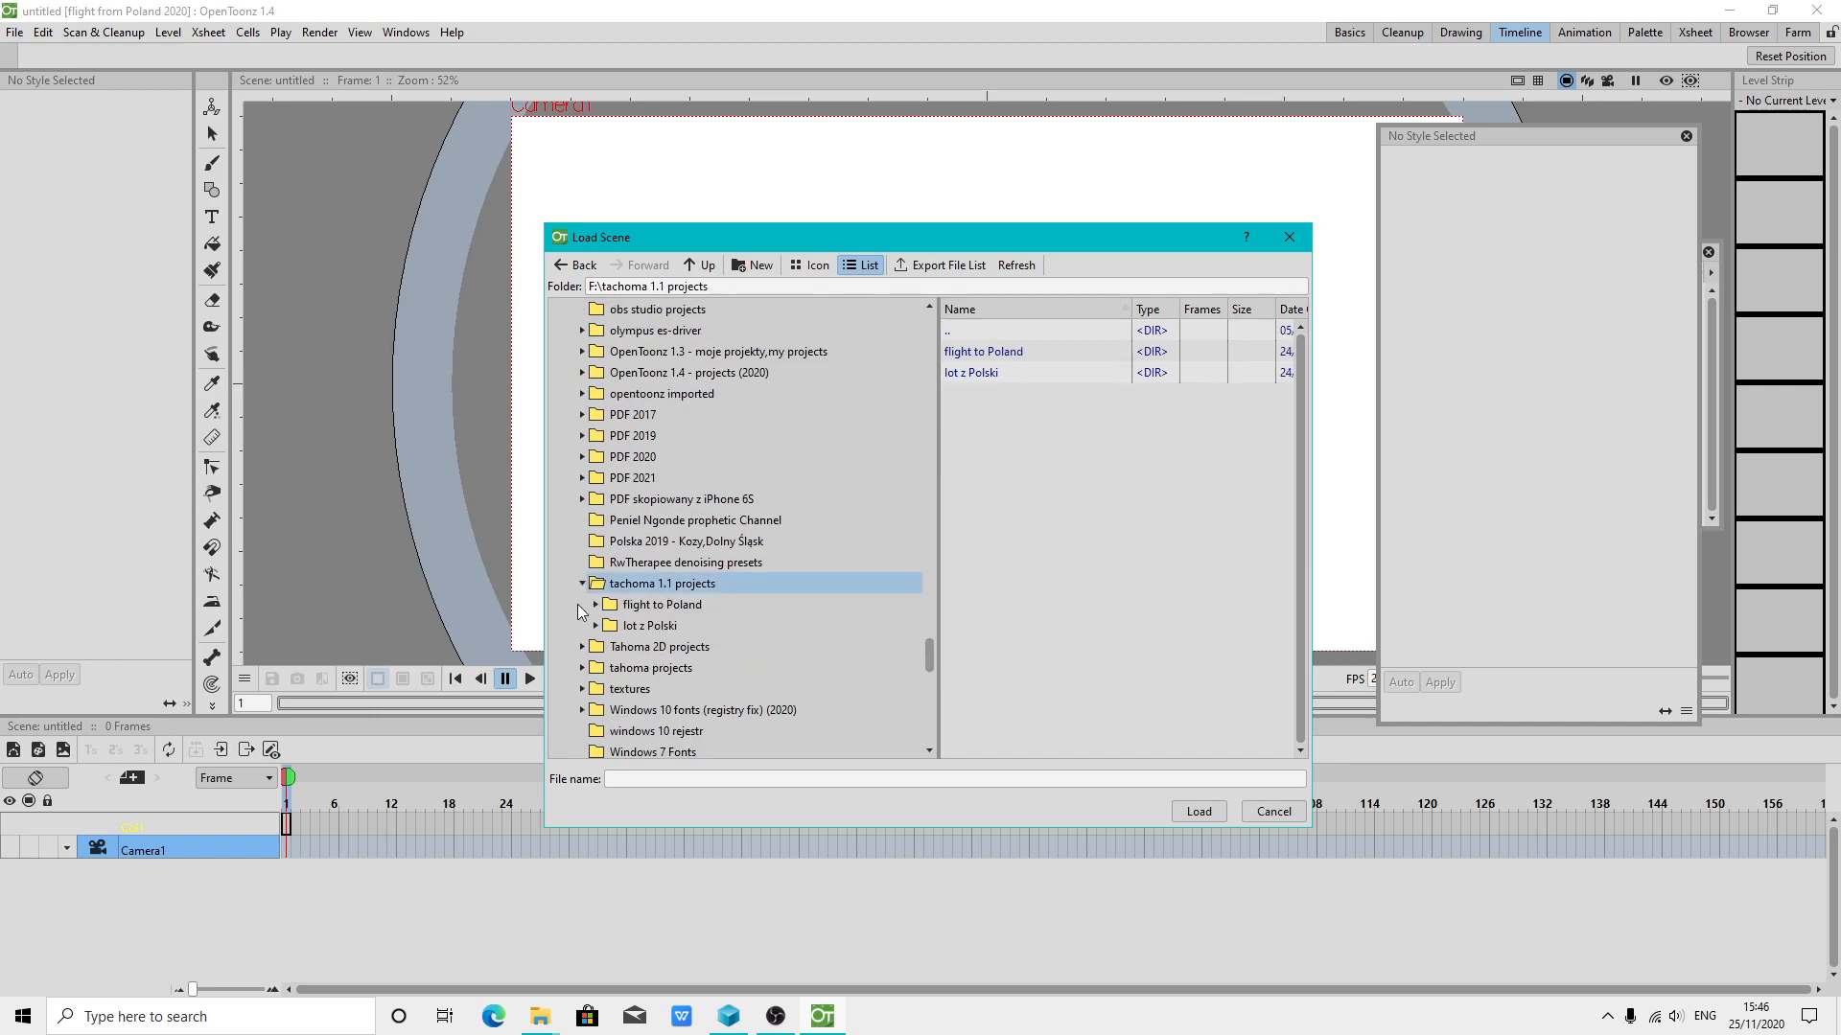
{"action": "left_click", "coordinate": [658, 623]}
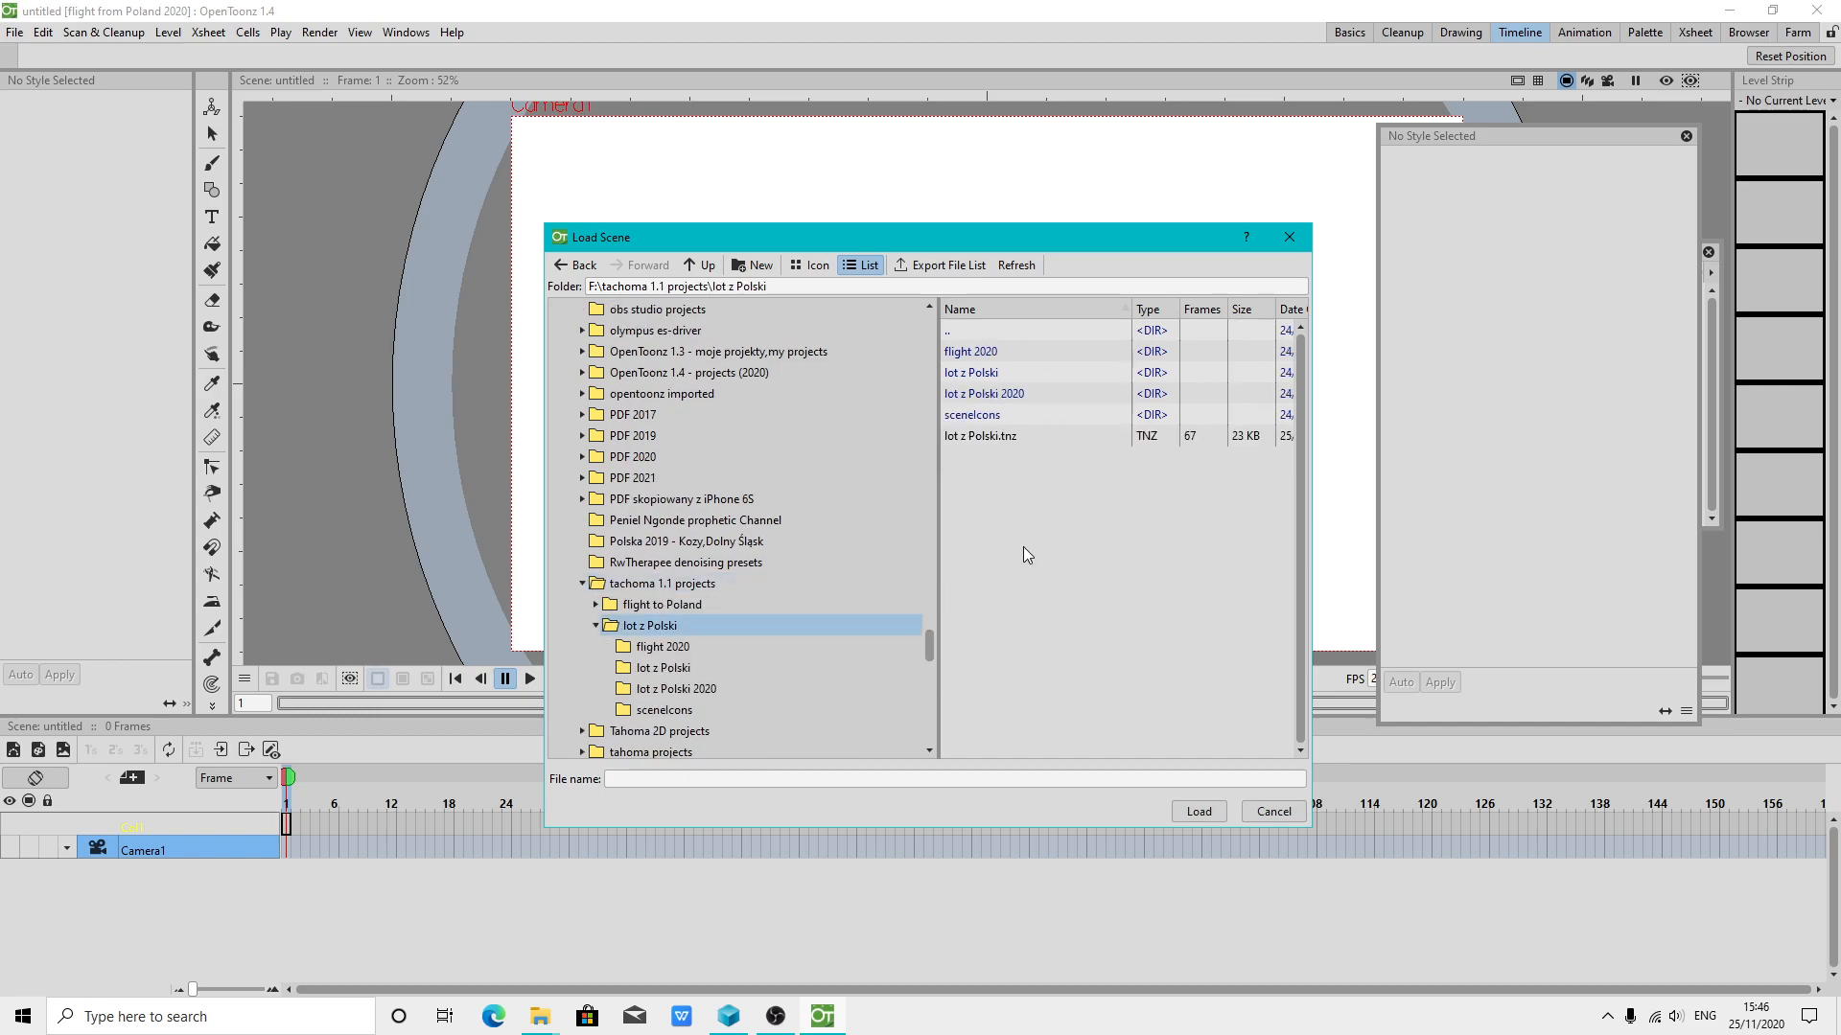
Load lot z Polski.tnz, choosing to change to the project it belongs to
{"action": "left_click", "coordinate": [991, 445]}
{"action": "left_click", "coordinate": [1197, 812]}
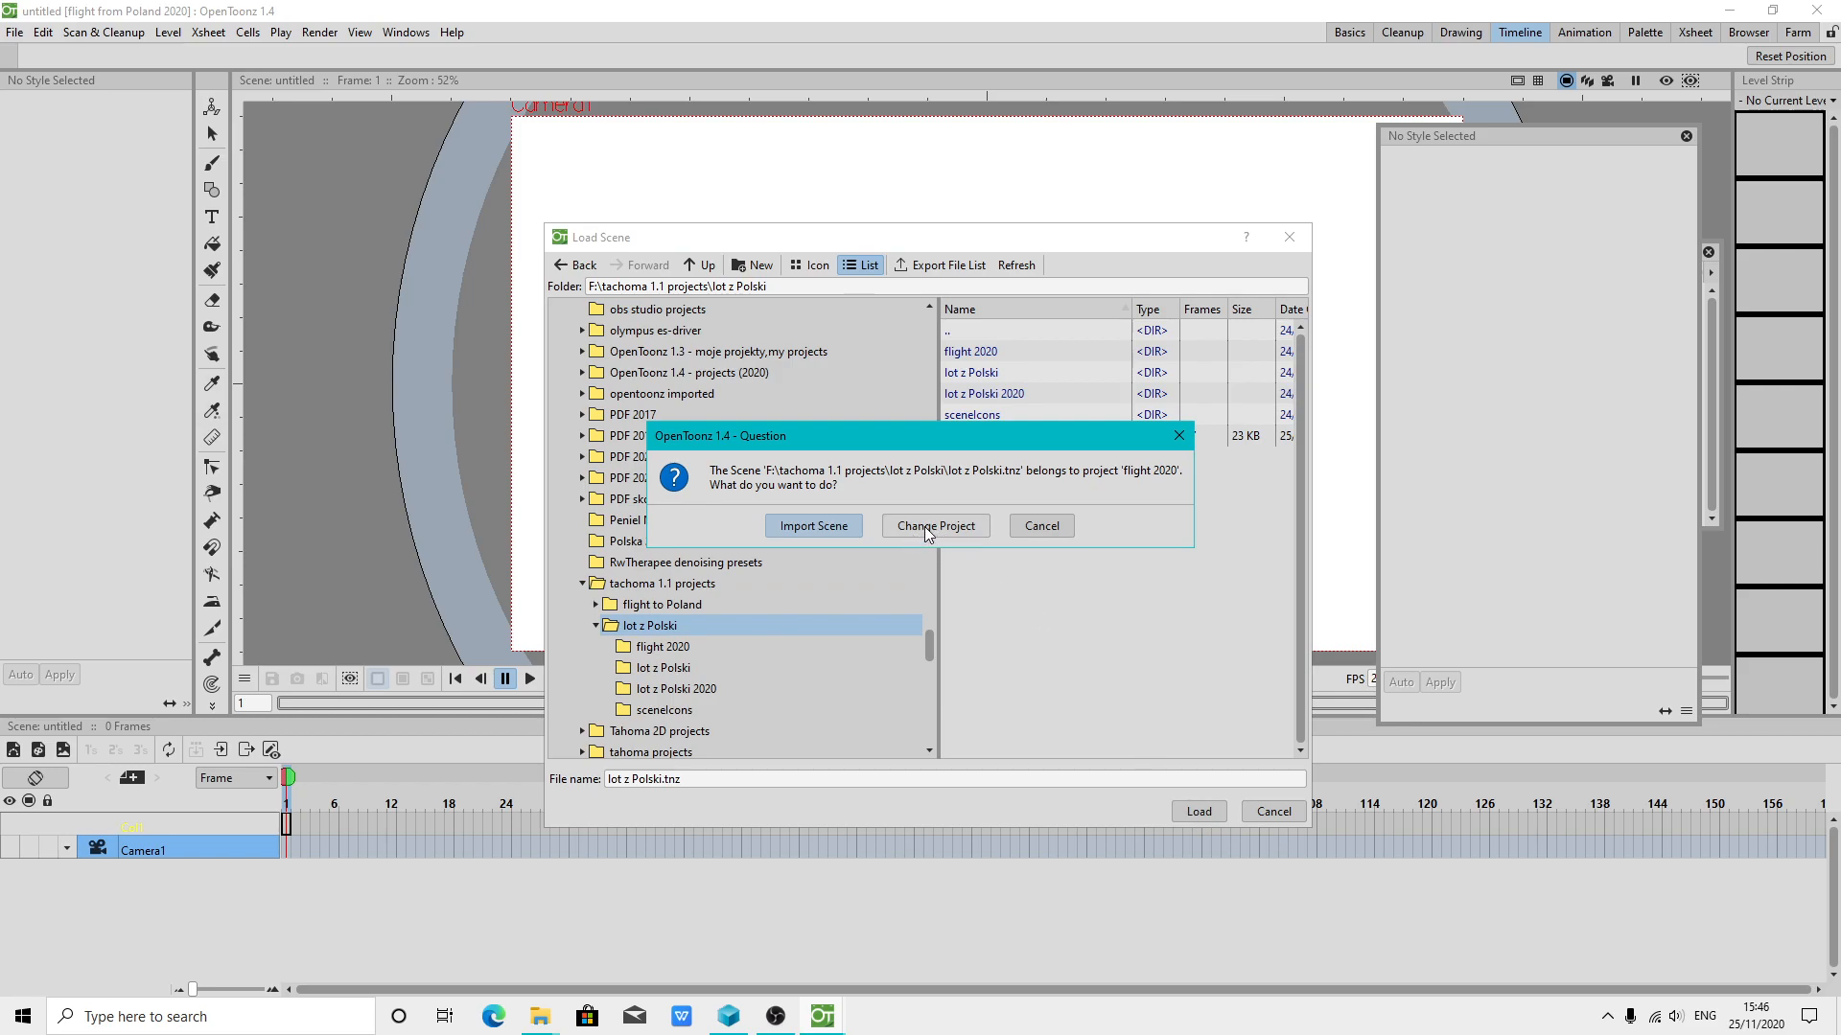
{"action": "left_click", "coordinate": [928, 528]}
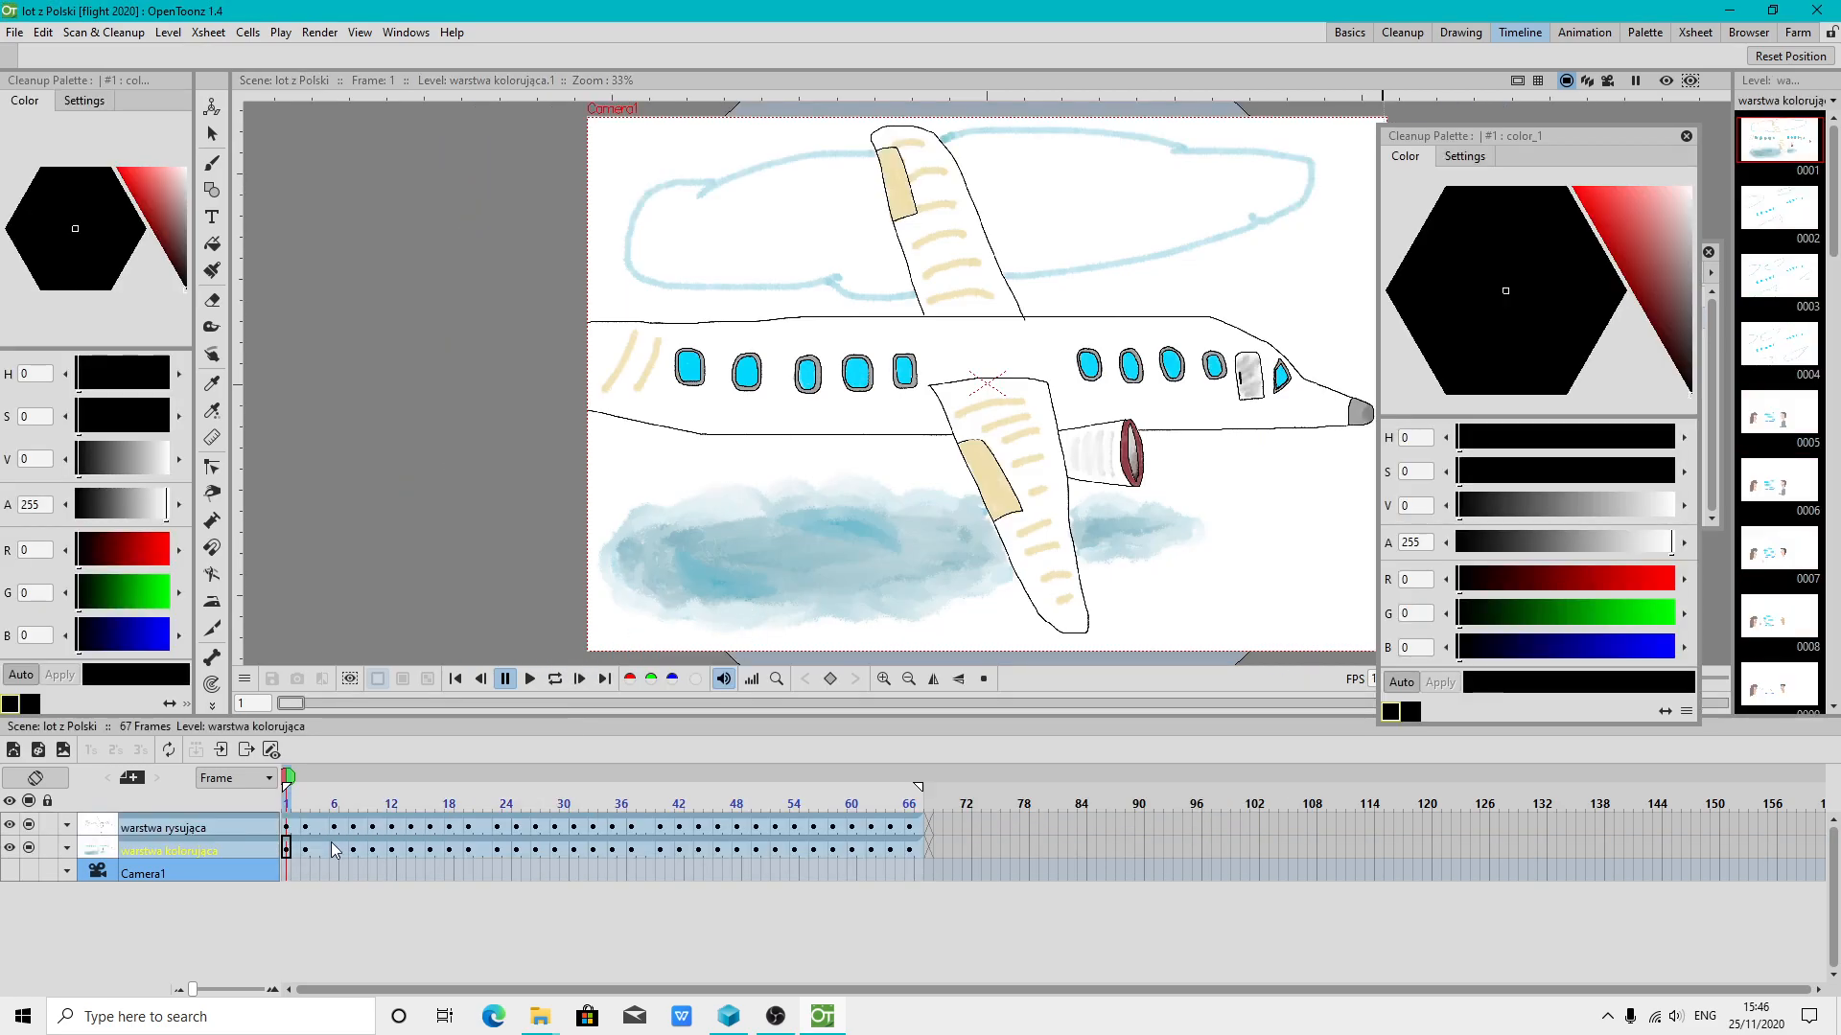
Check frame 6, review the folder paths in the flight 2020 project settings, and return to frame 1
{"action": "left_click", "coordinate": [334, 850]}
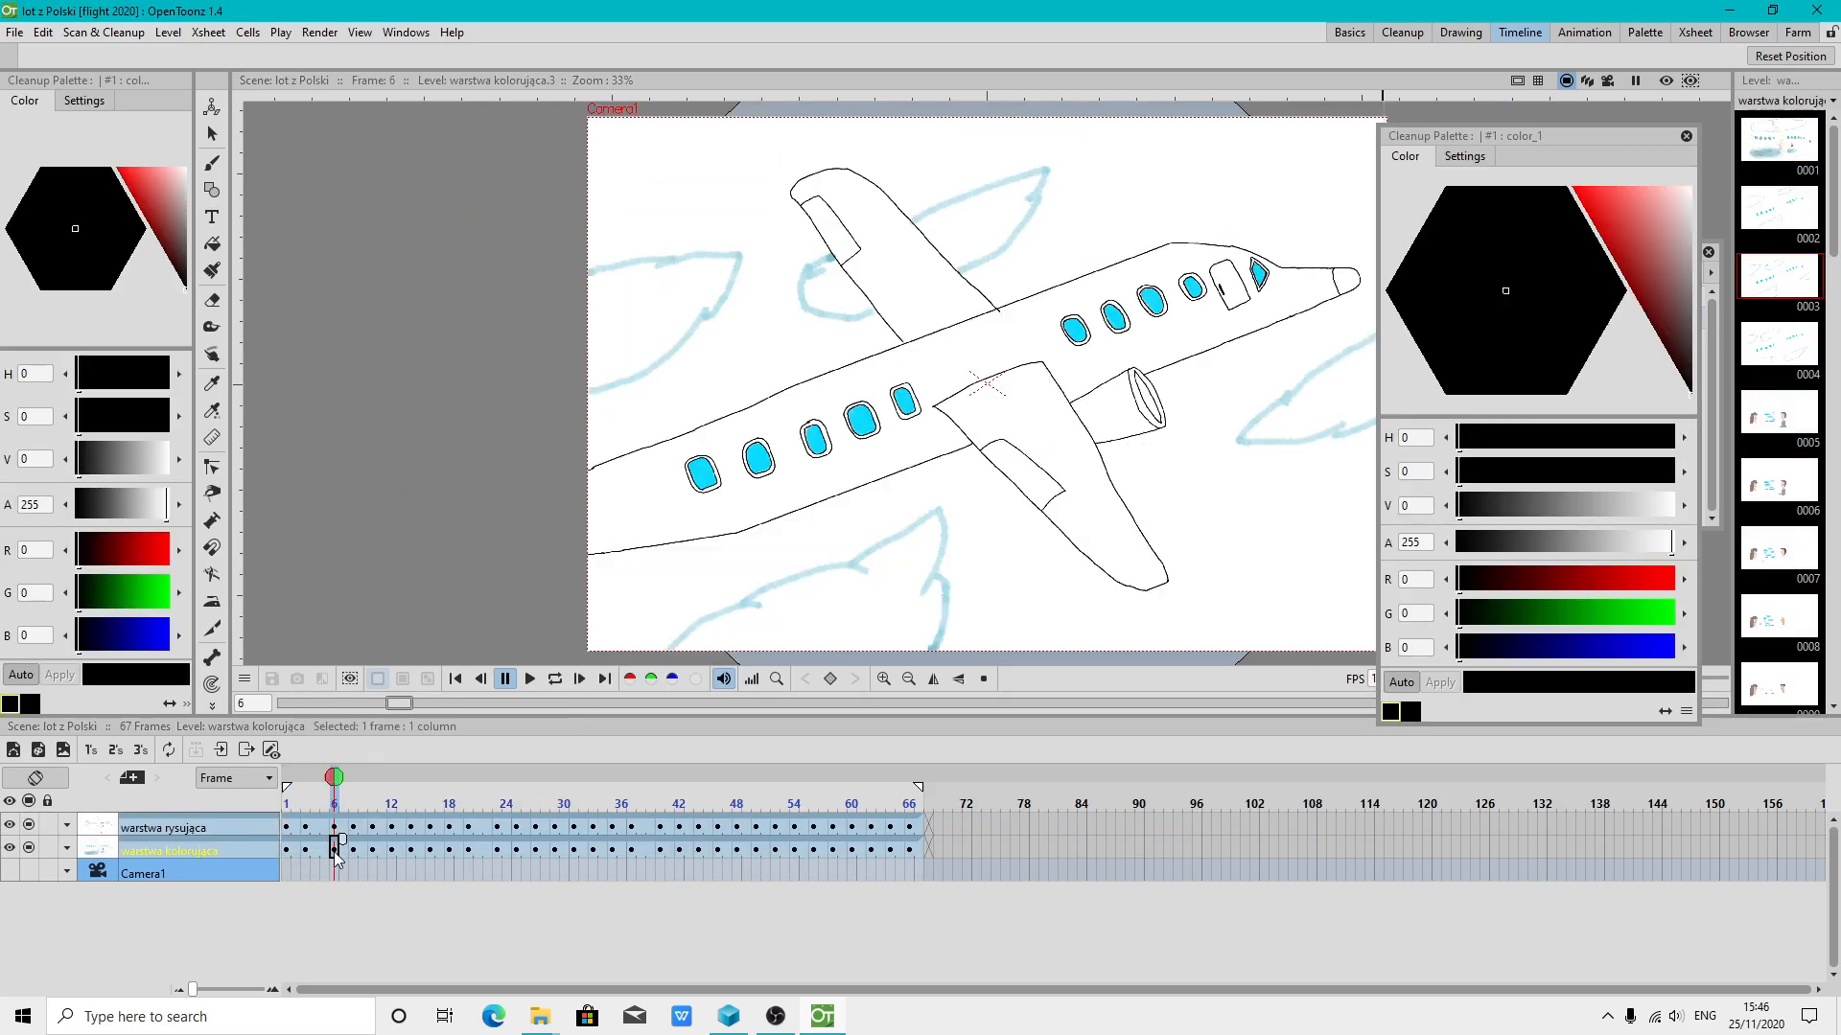
{"action": "left_click", "coordinate": [17, 34]}
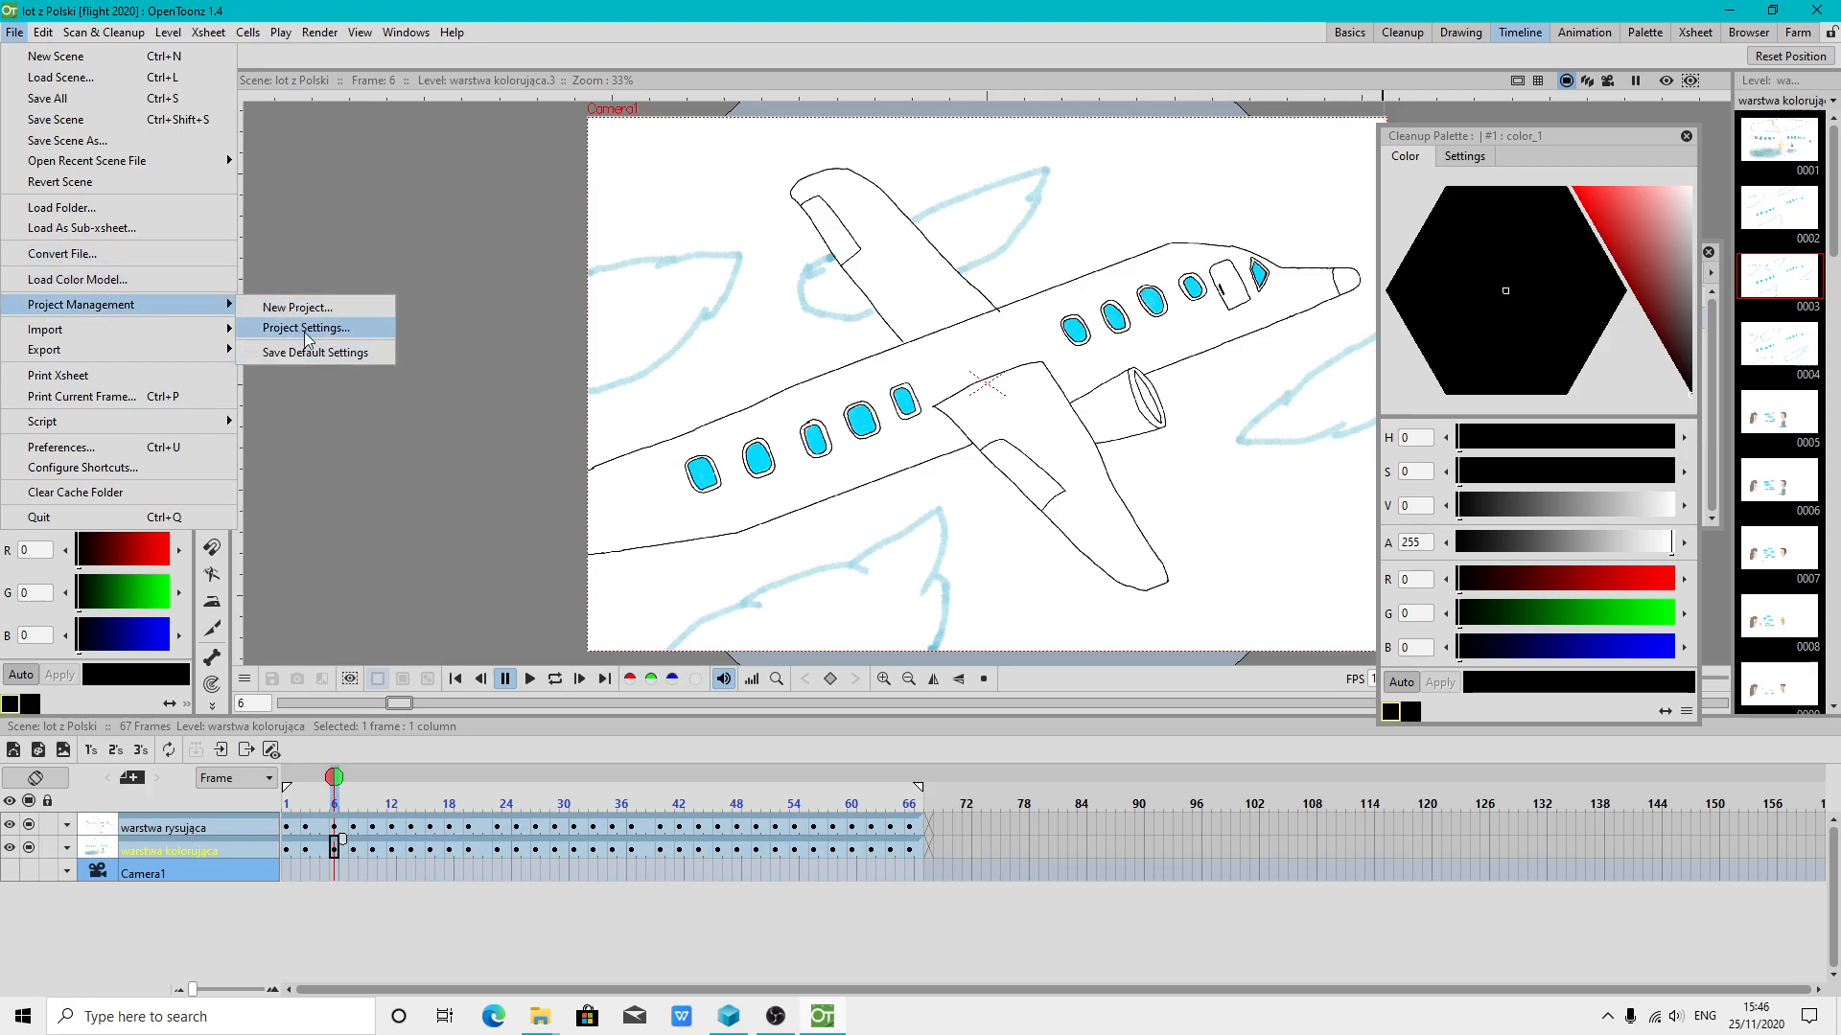
{"action": "left_click", "coordinate": [307, 328]}
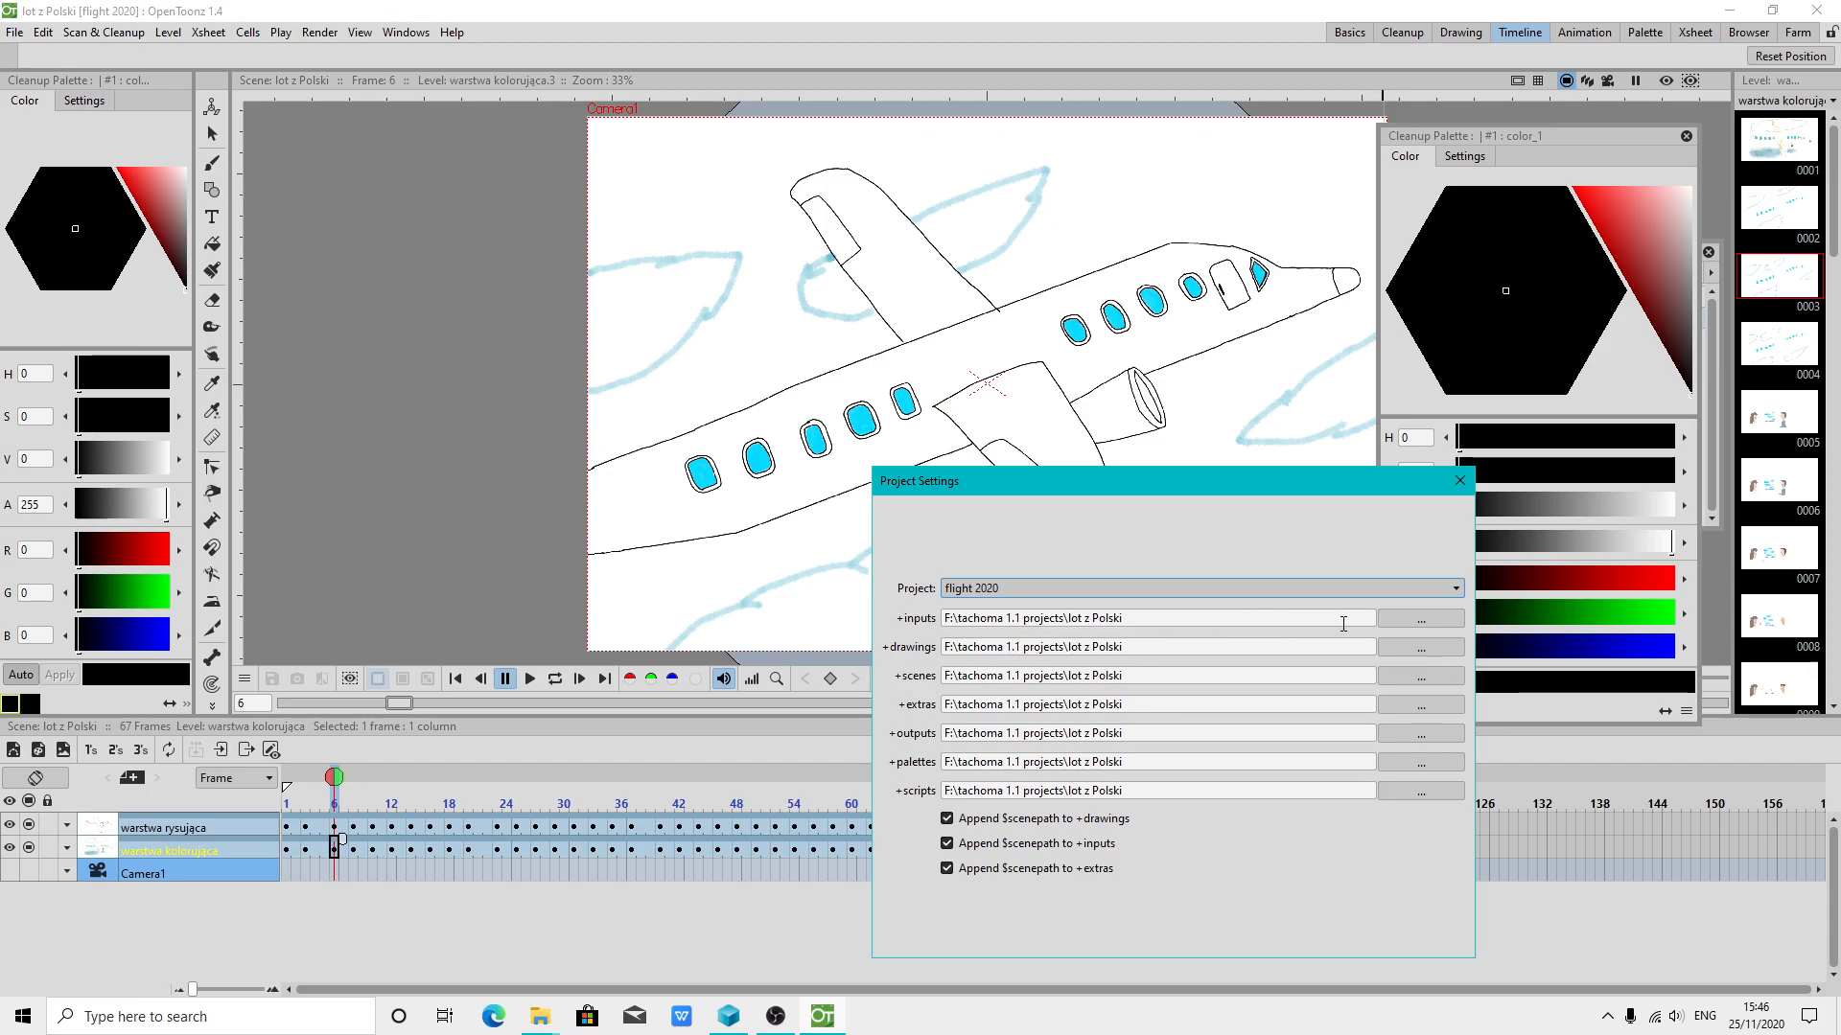
{"action": "left_click", "coordinate": [1459, 481]}
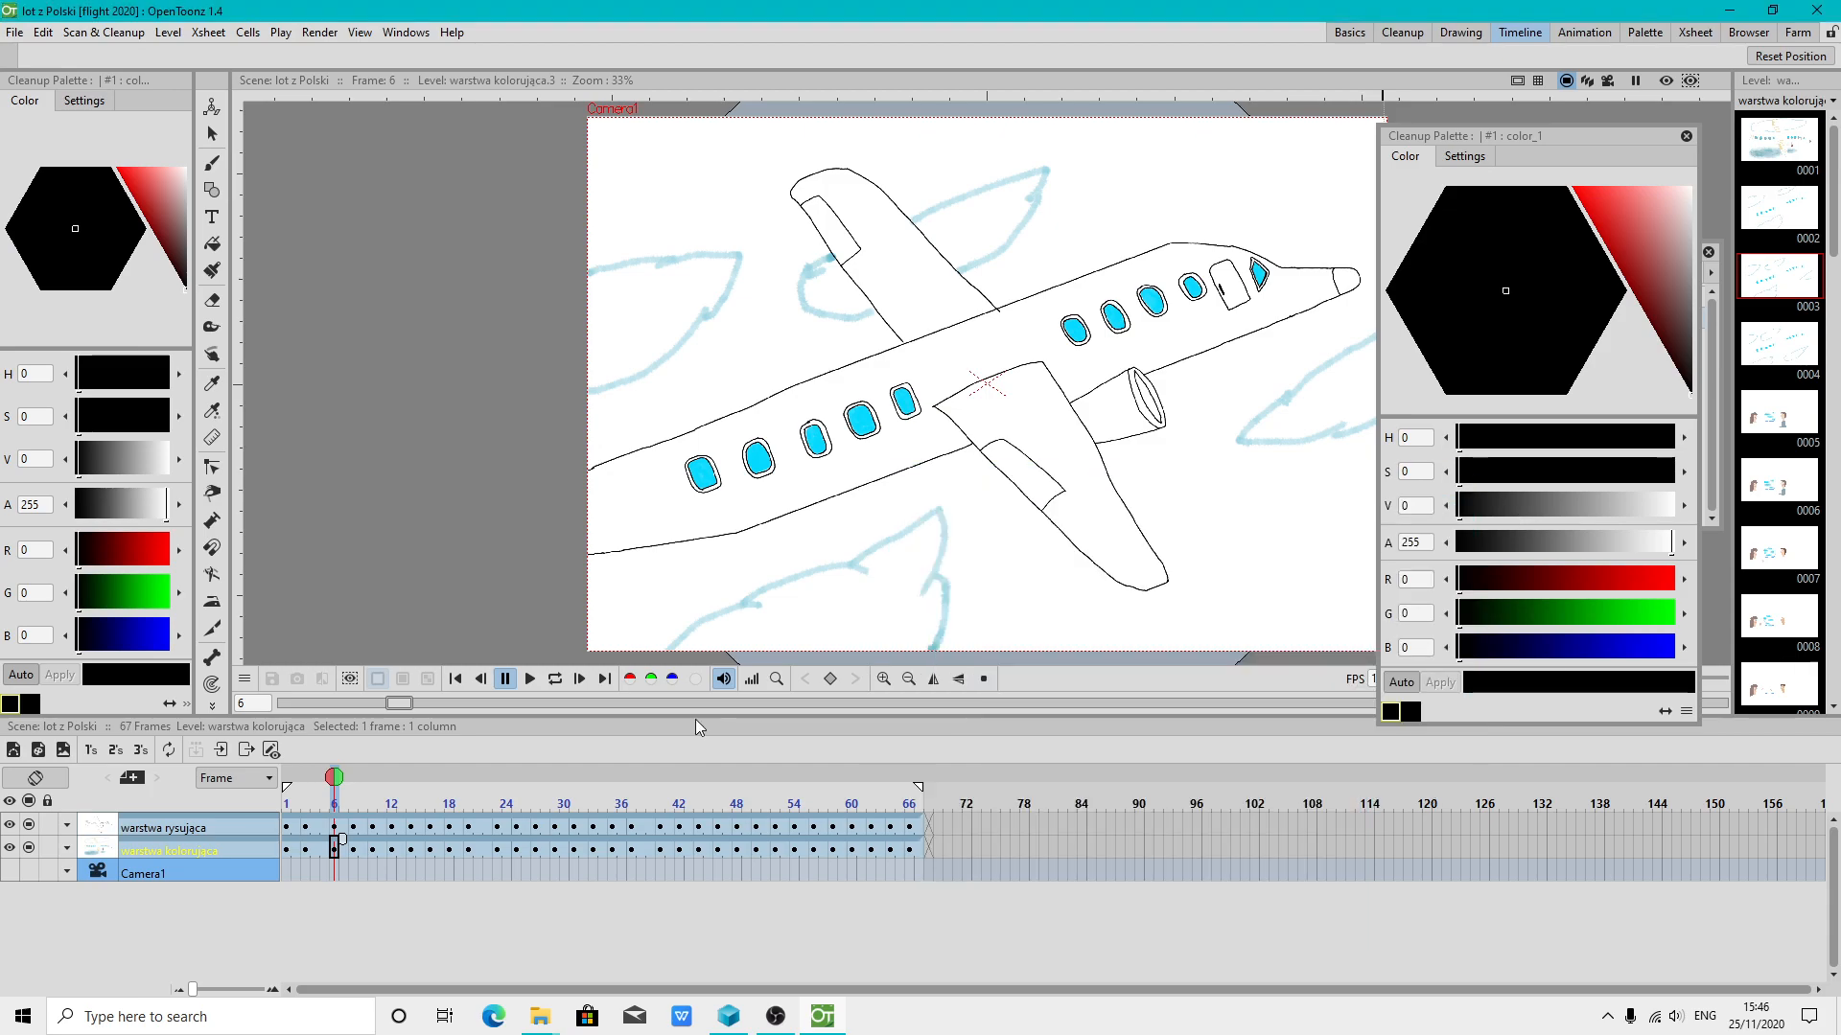
{"action": "left_click", "coordinate": [287, 850]}
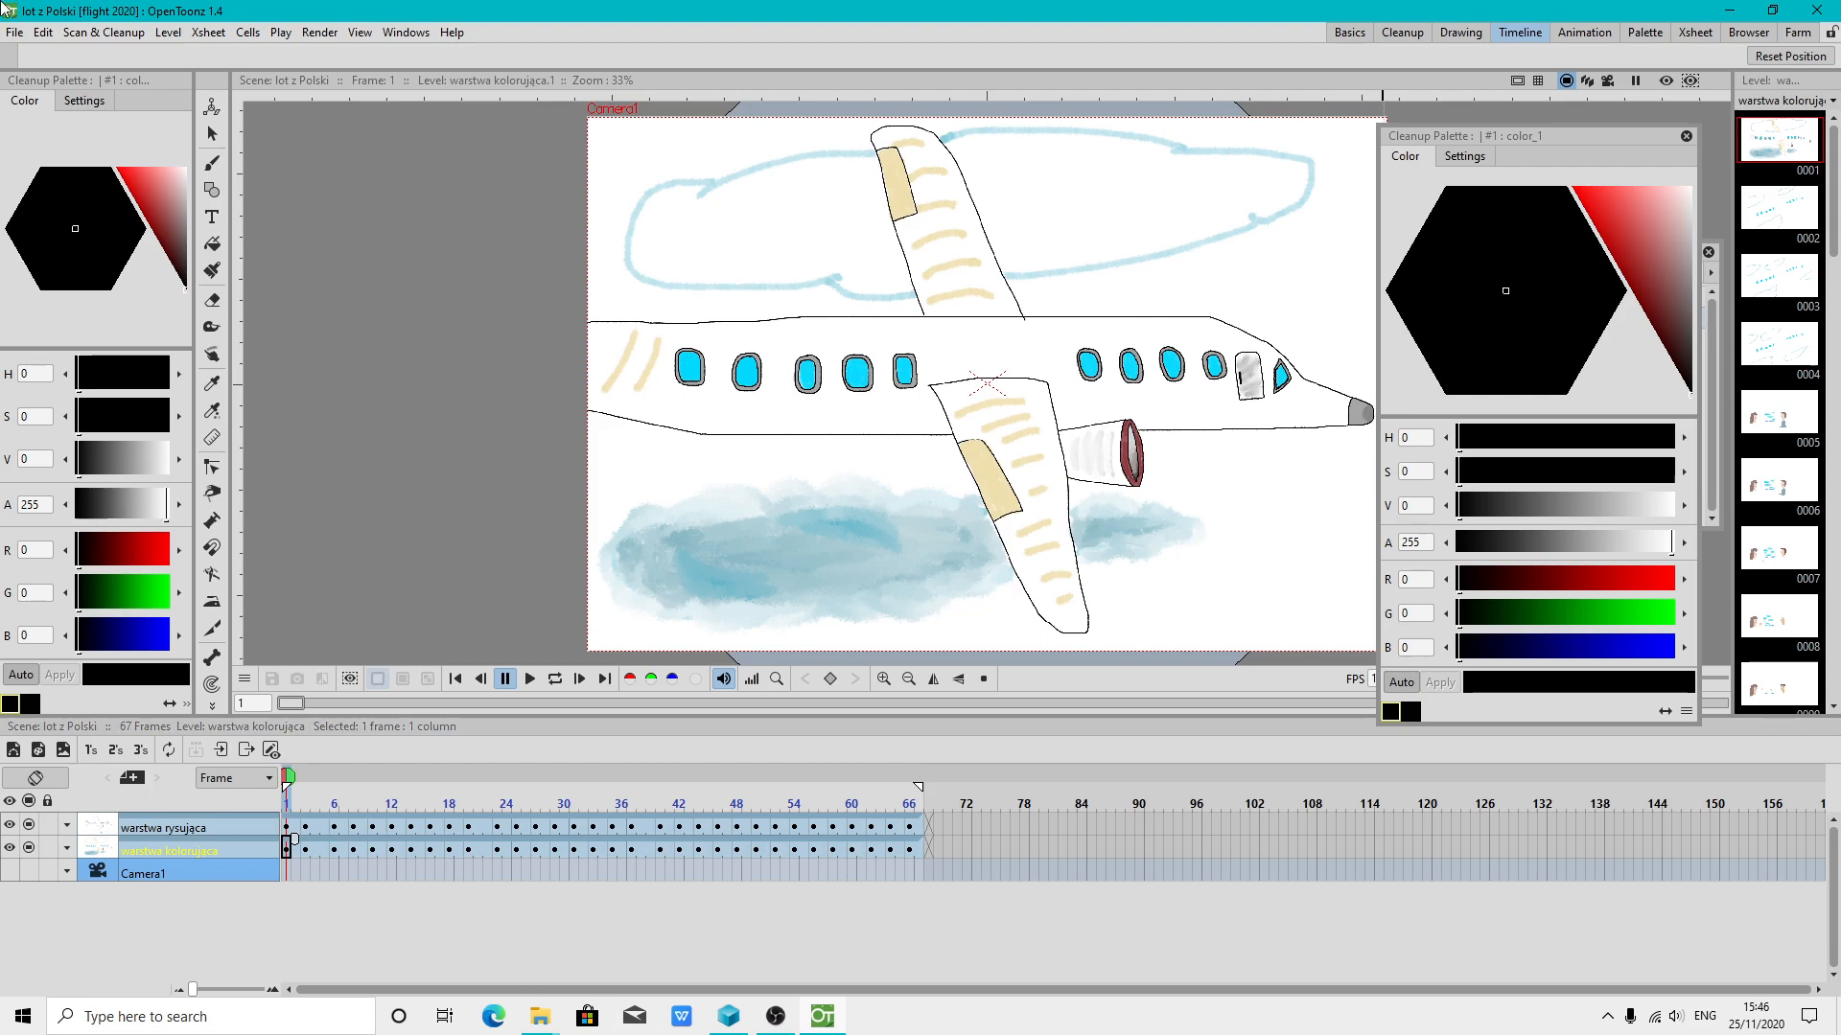
Switch to the opentoonz imported folder in File Explorer and create a folder named "brand new" there
{"action": "left_click", "coordinate": [16, 32]}
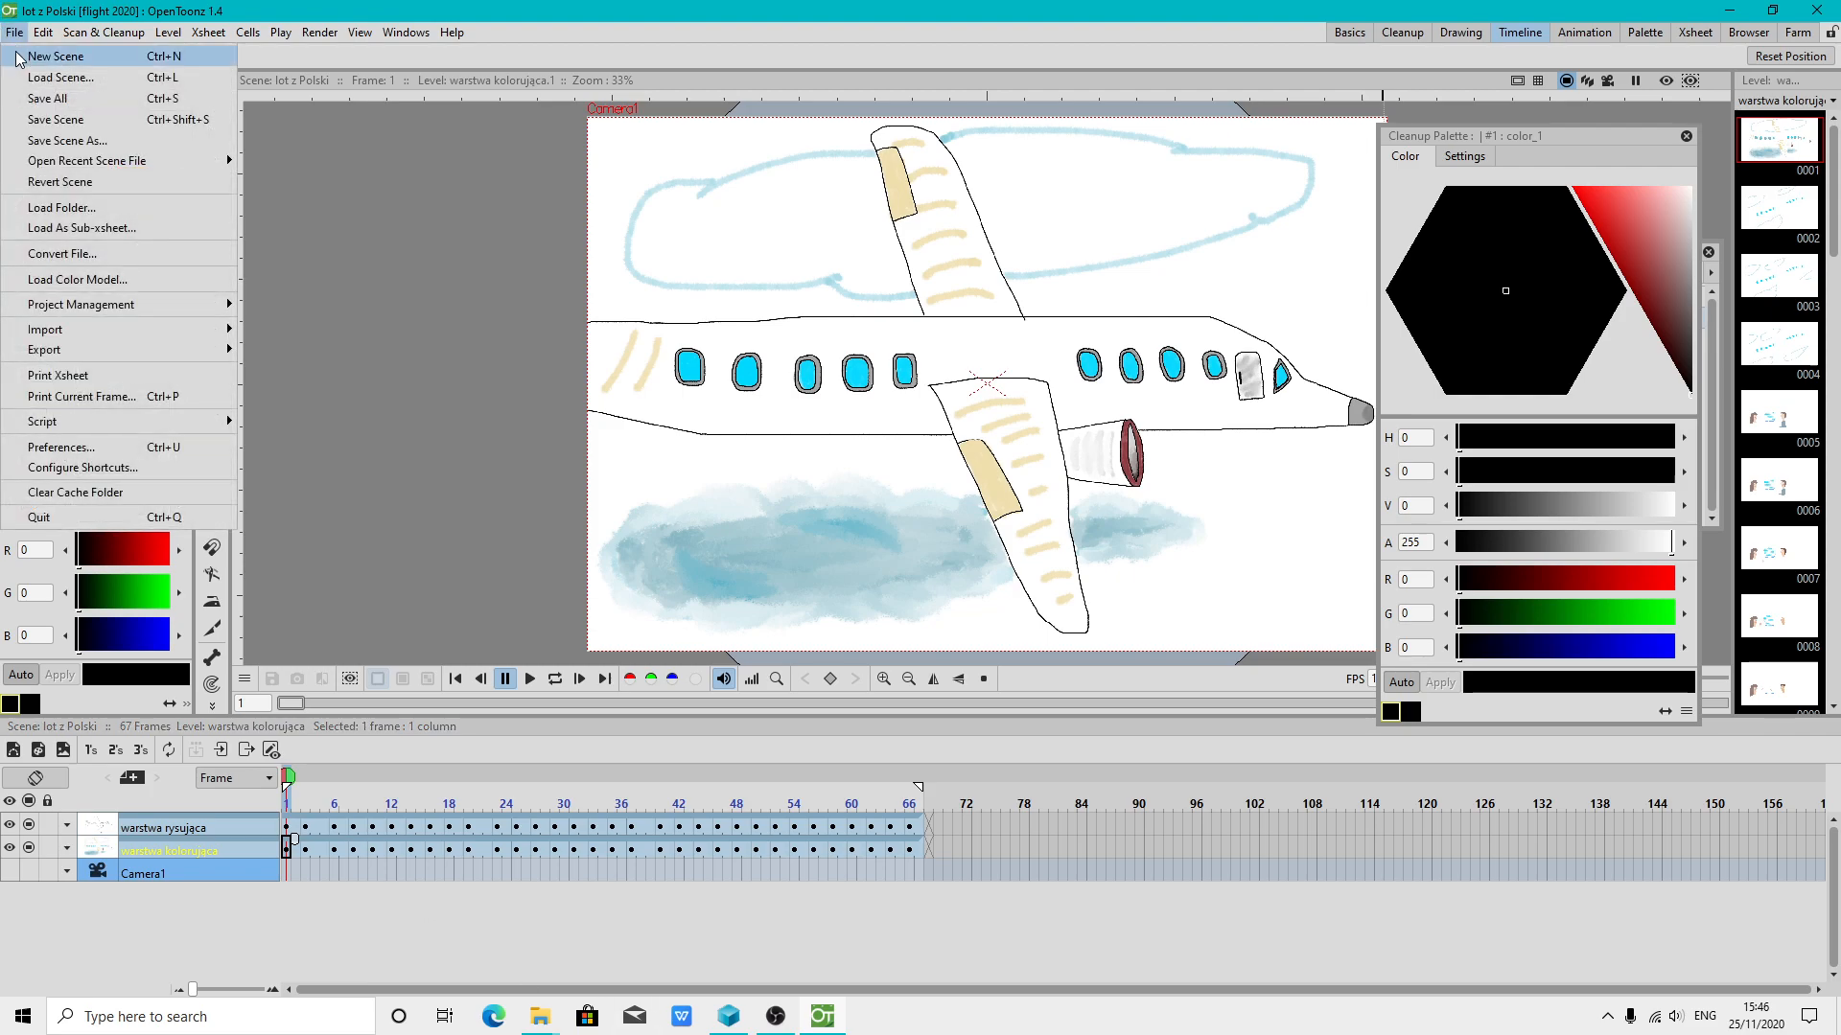
{"action": "left_click", "coordinate": [540, 1017]}
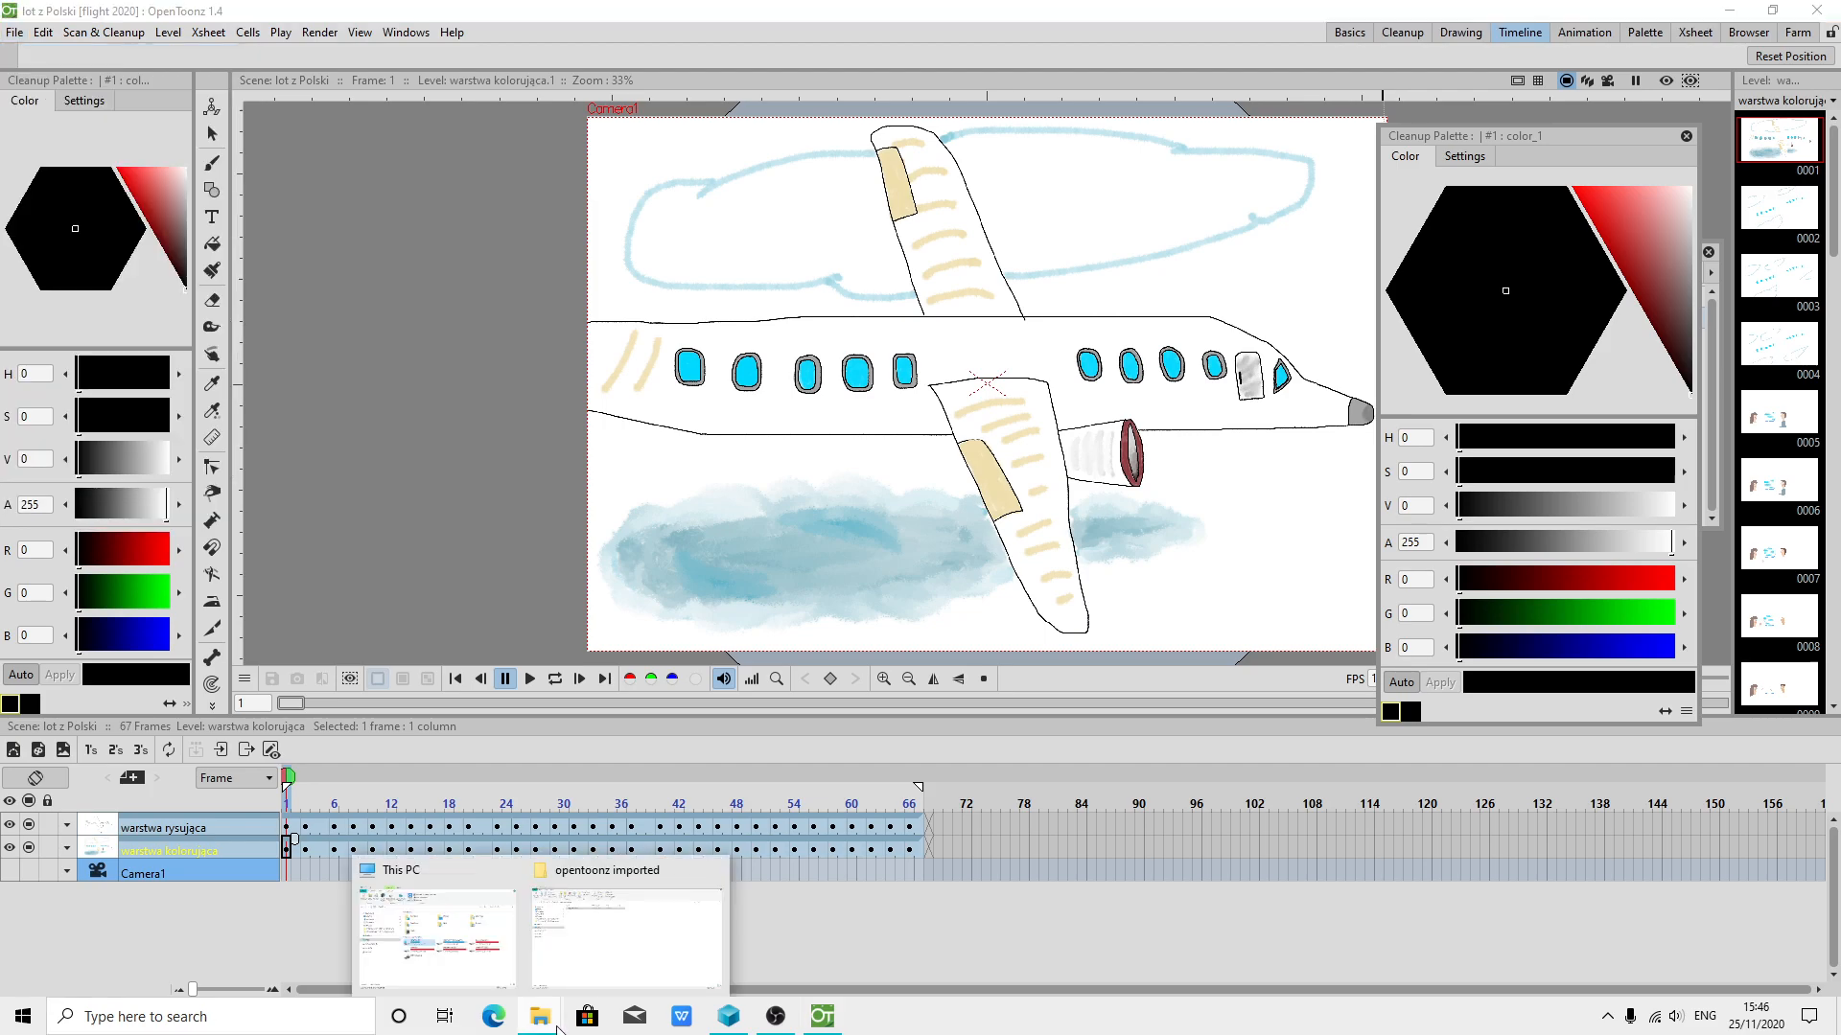
{"action": "left_click", "coordinate": [649, 954]}
{"action": "right_click", "coordinate": [451, 304]}
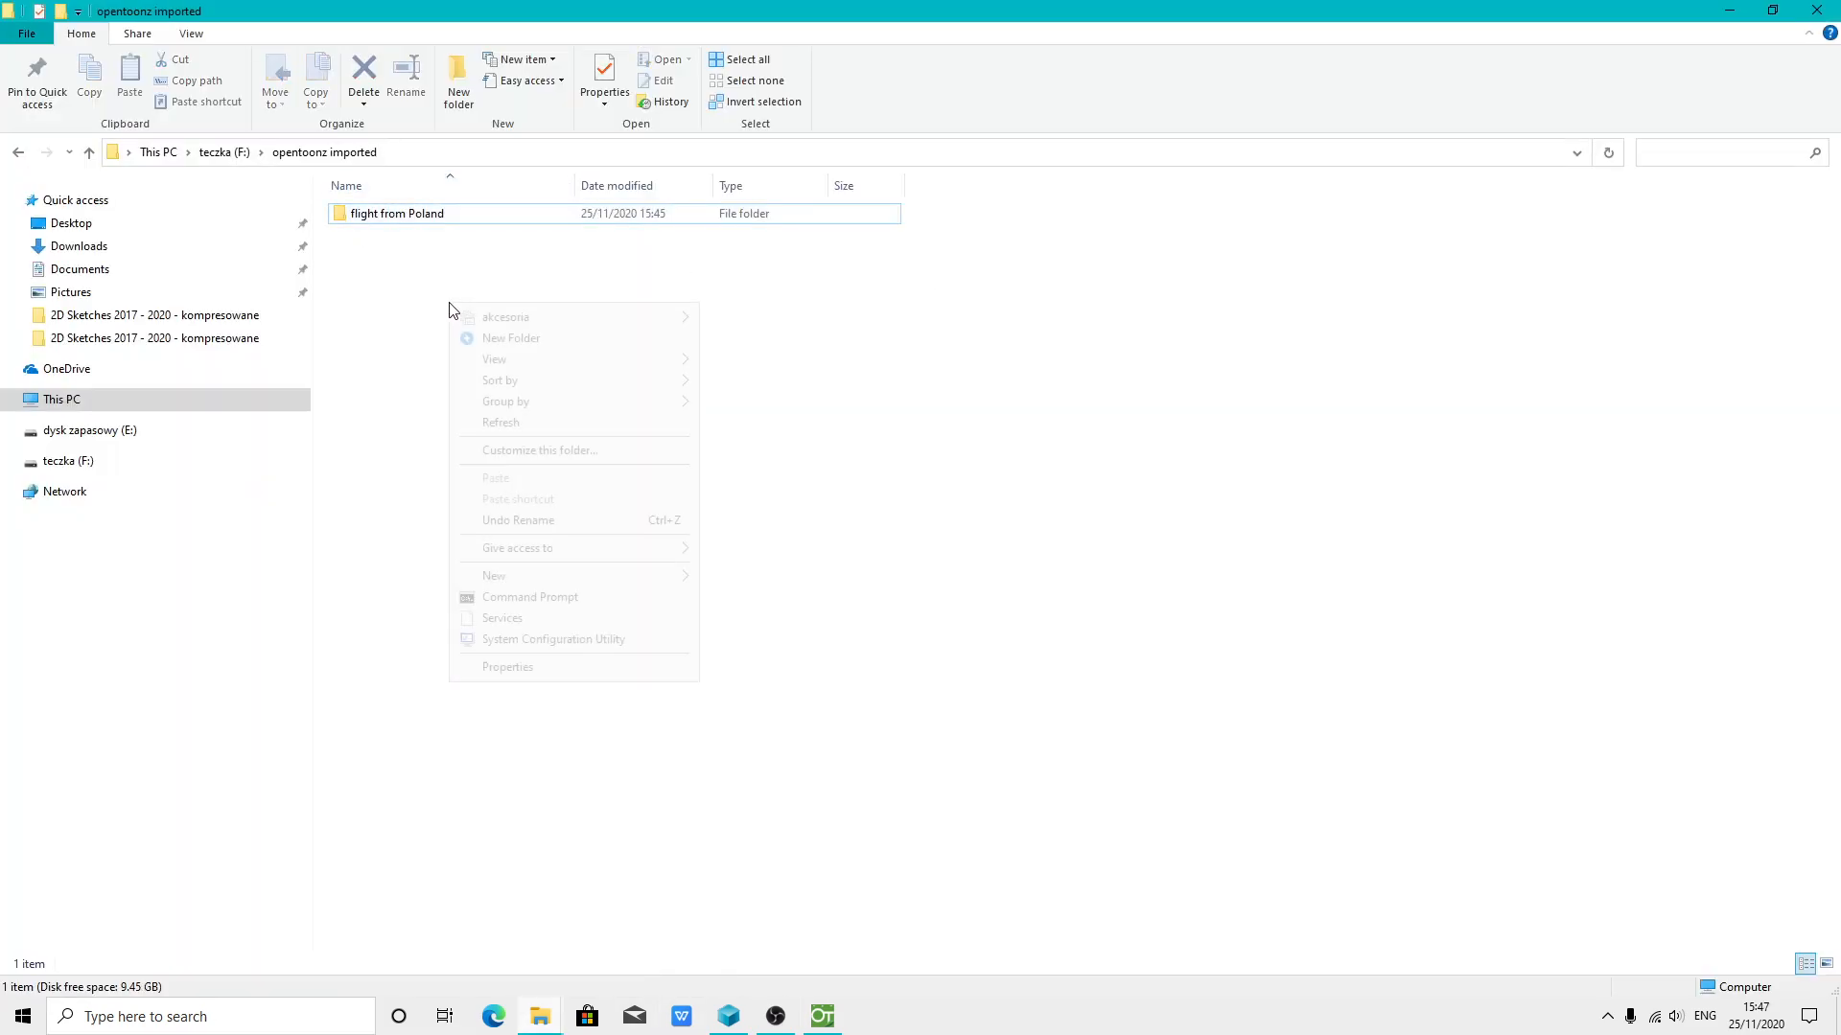
{"action": "mouse_move", "coordinate": [566, 577]}
{"action": "left_click", "coordinate": [781, 579]}
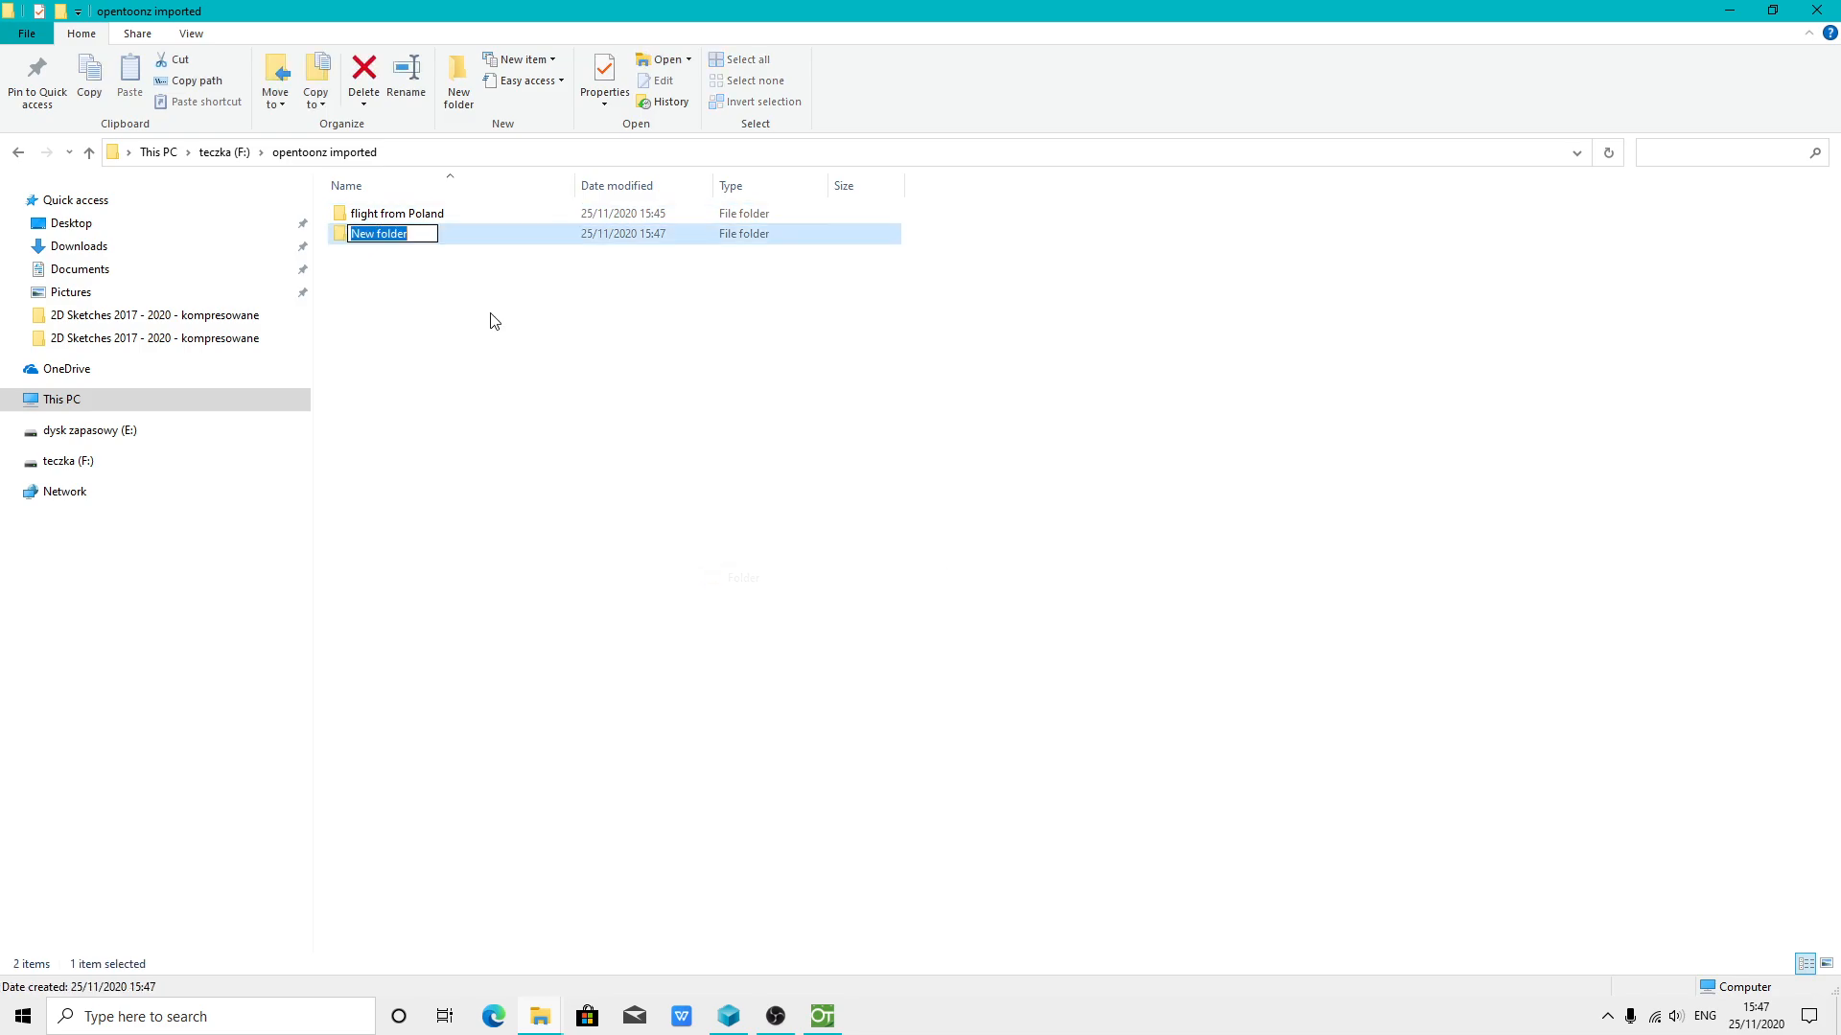
{"action": "type", "text": "brand new"}
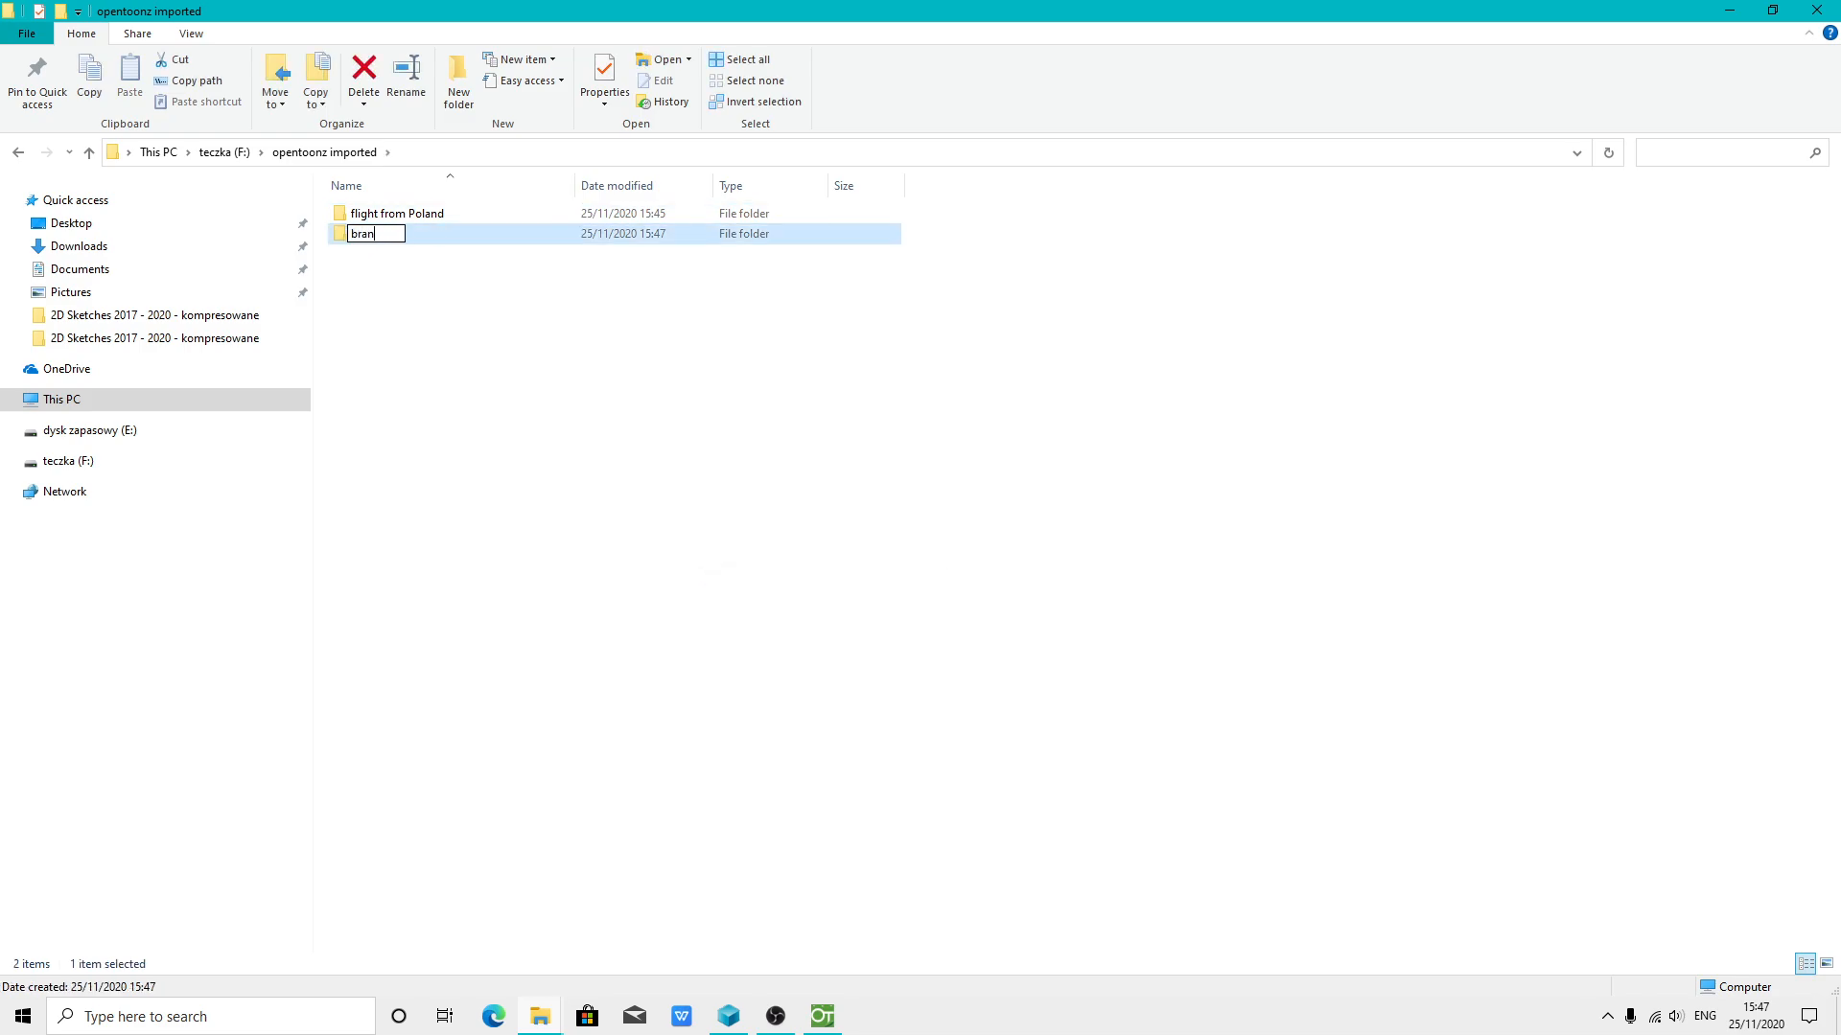
{"action": "left_click", "coordinate": [556, 385]}
Switch back to OpenToonz and start a new scene
{"action": "left_click", "coordinate": [832, 1019]}
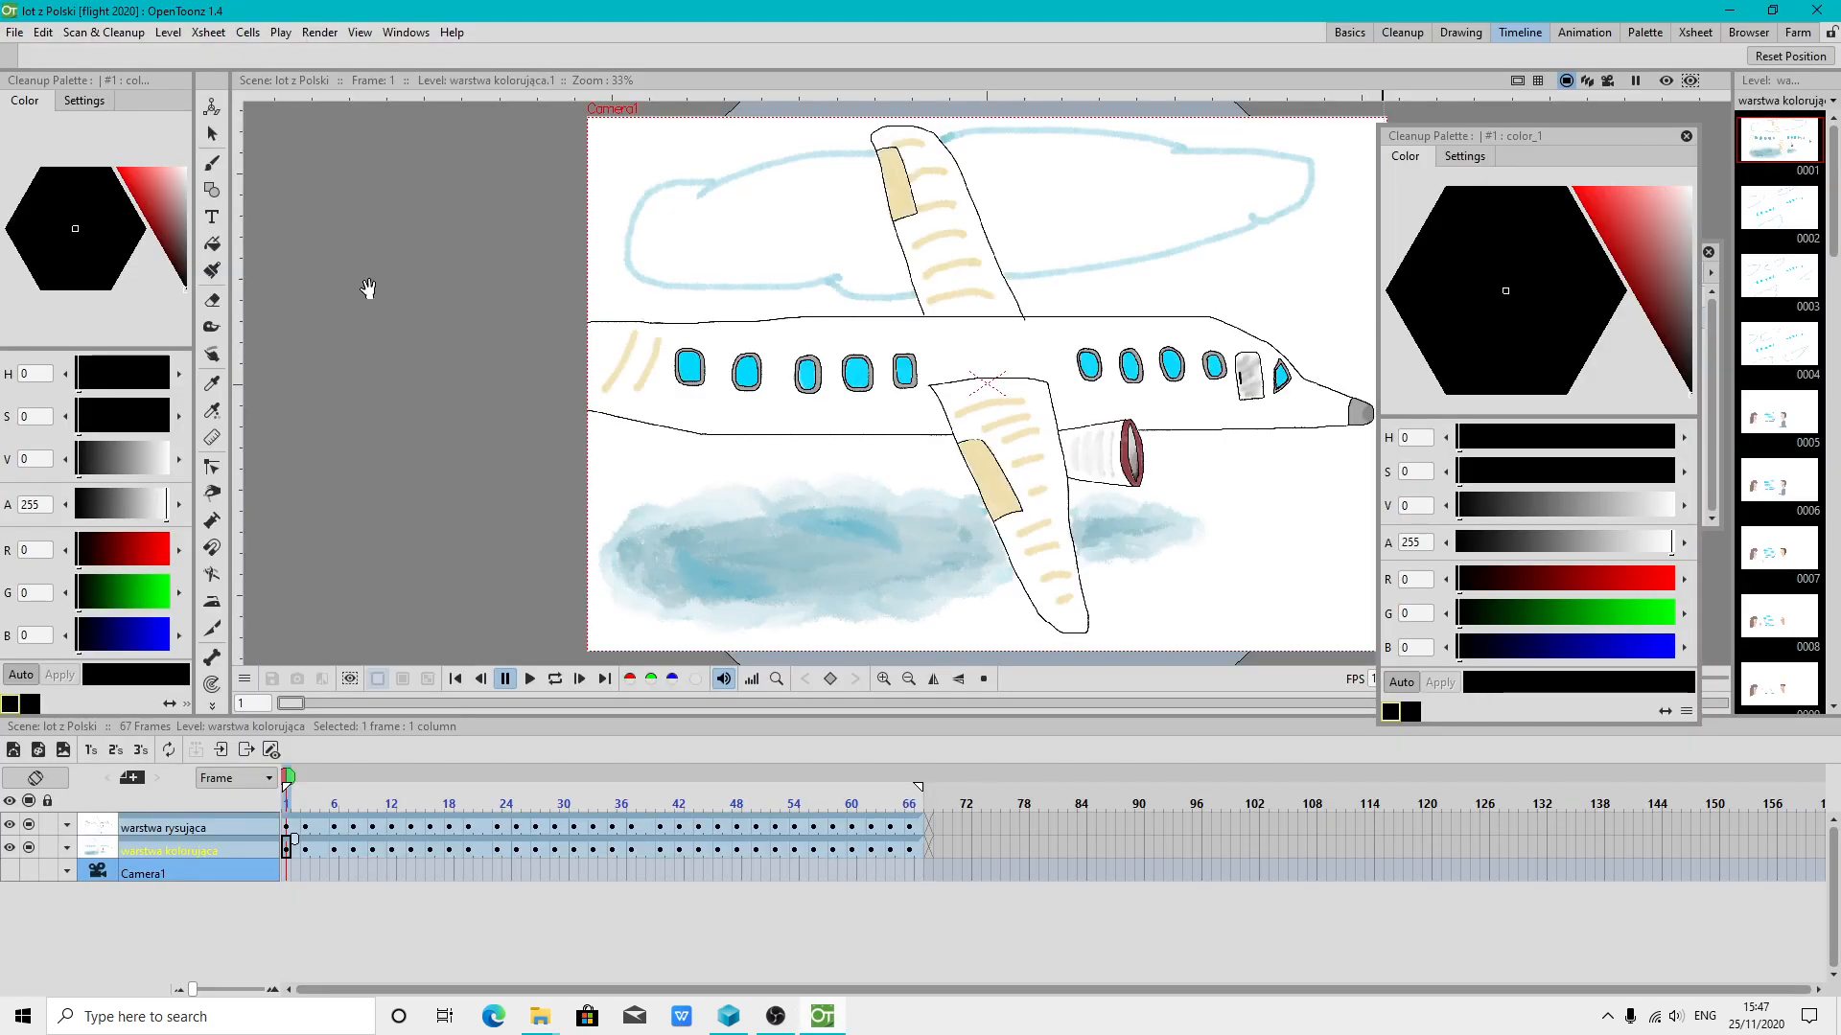
{"action": "left_click", "coordinate": [26, 33]}
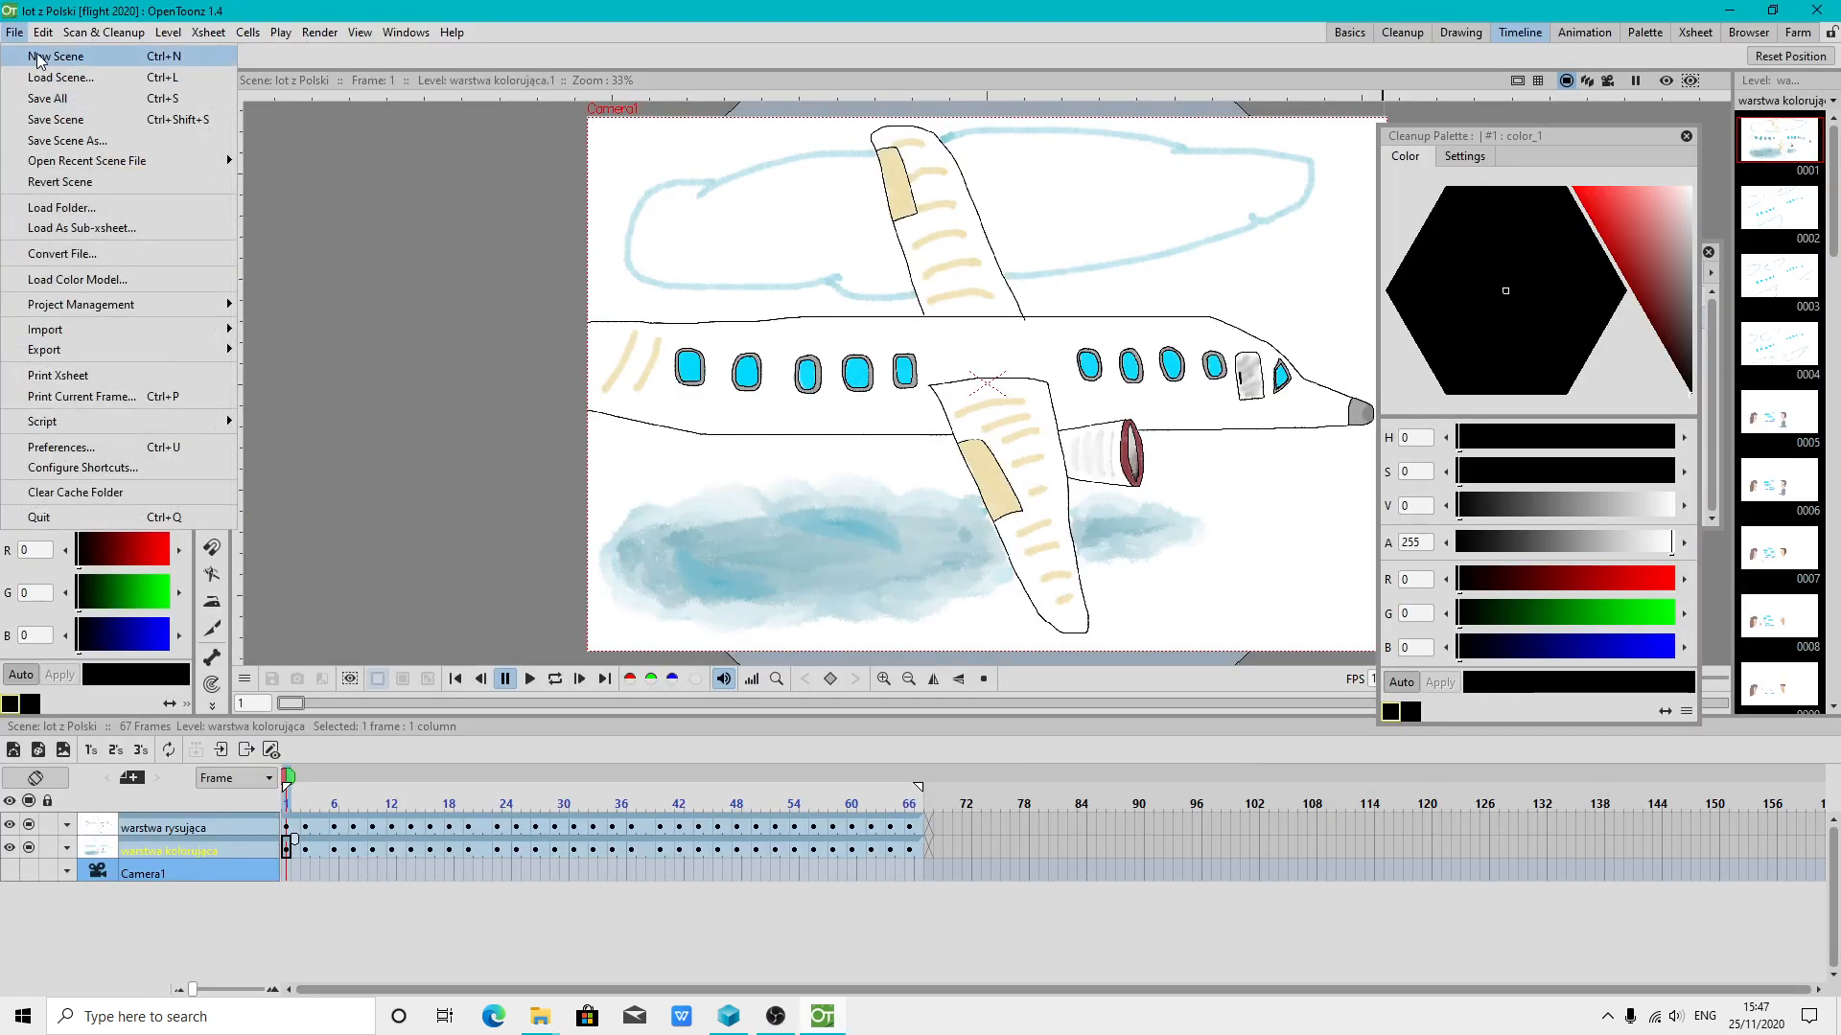
{"action": "left_click", "coordinate": [36, 60]}
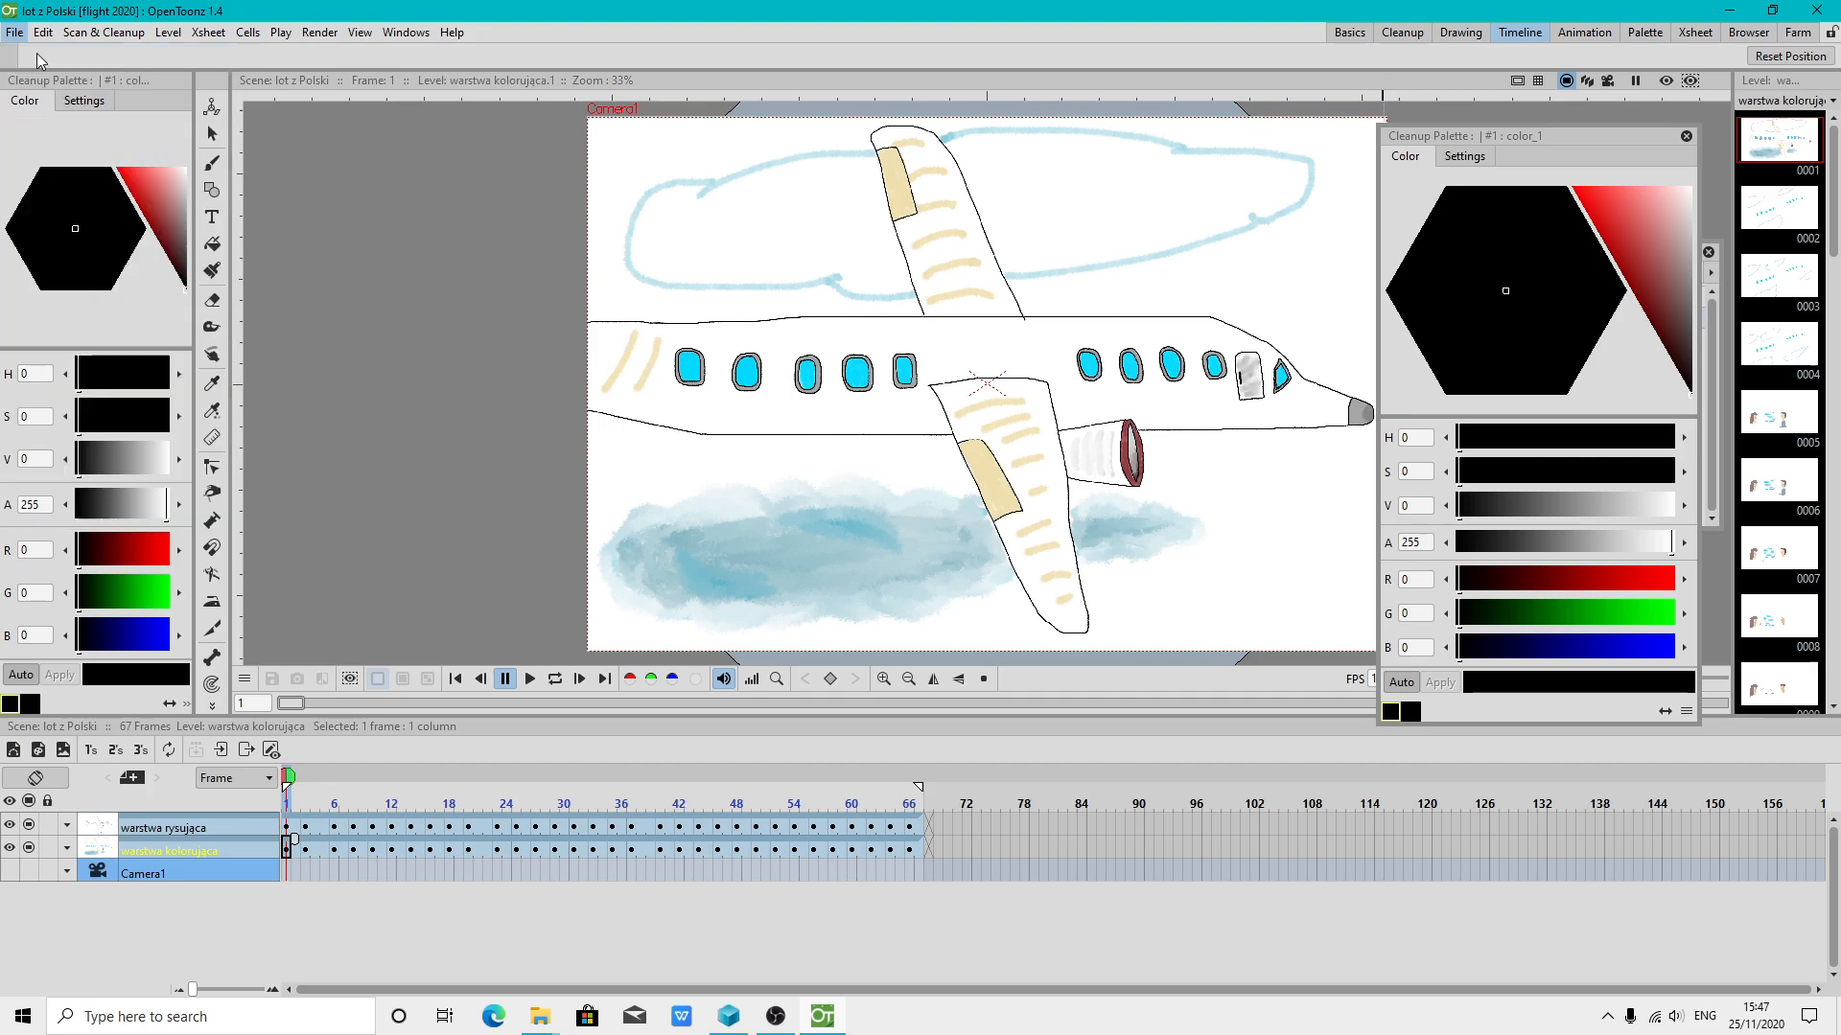
Set the custom project path in the preferences to F:\opentoonz imported
{"action": "left_click", "coordinate": [15, 32]}
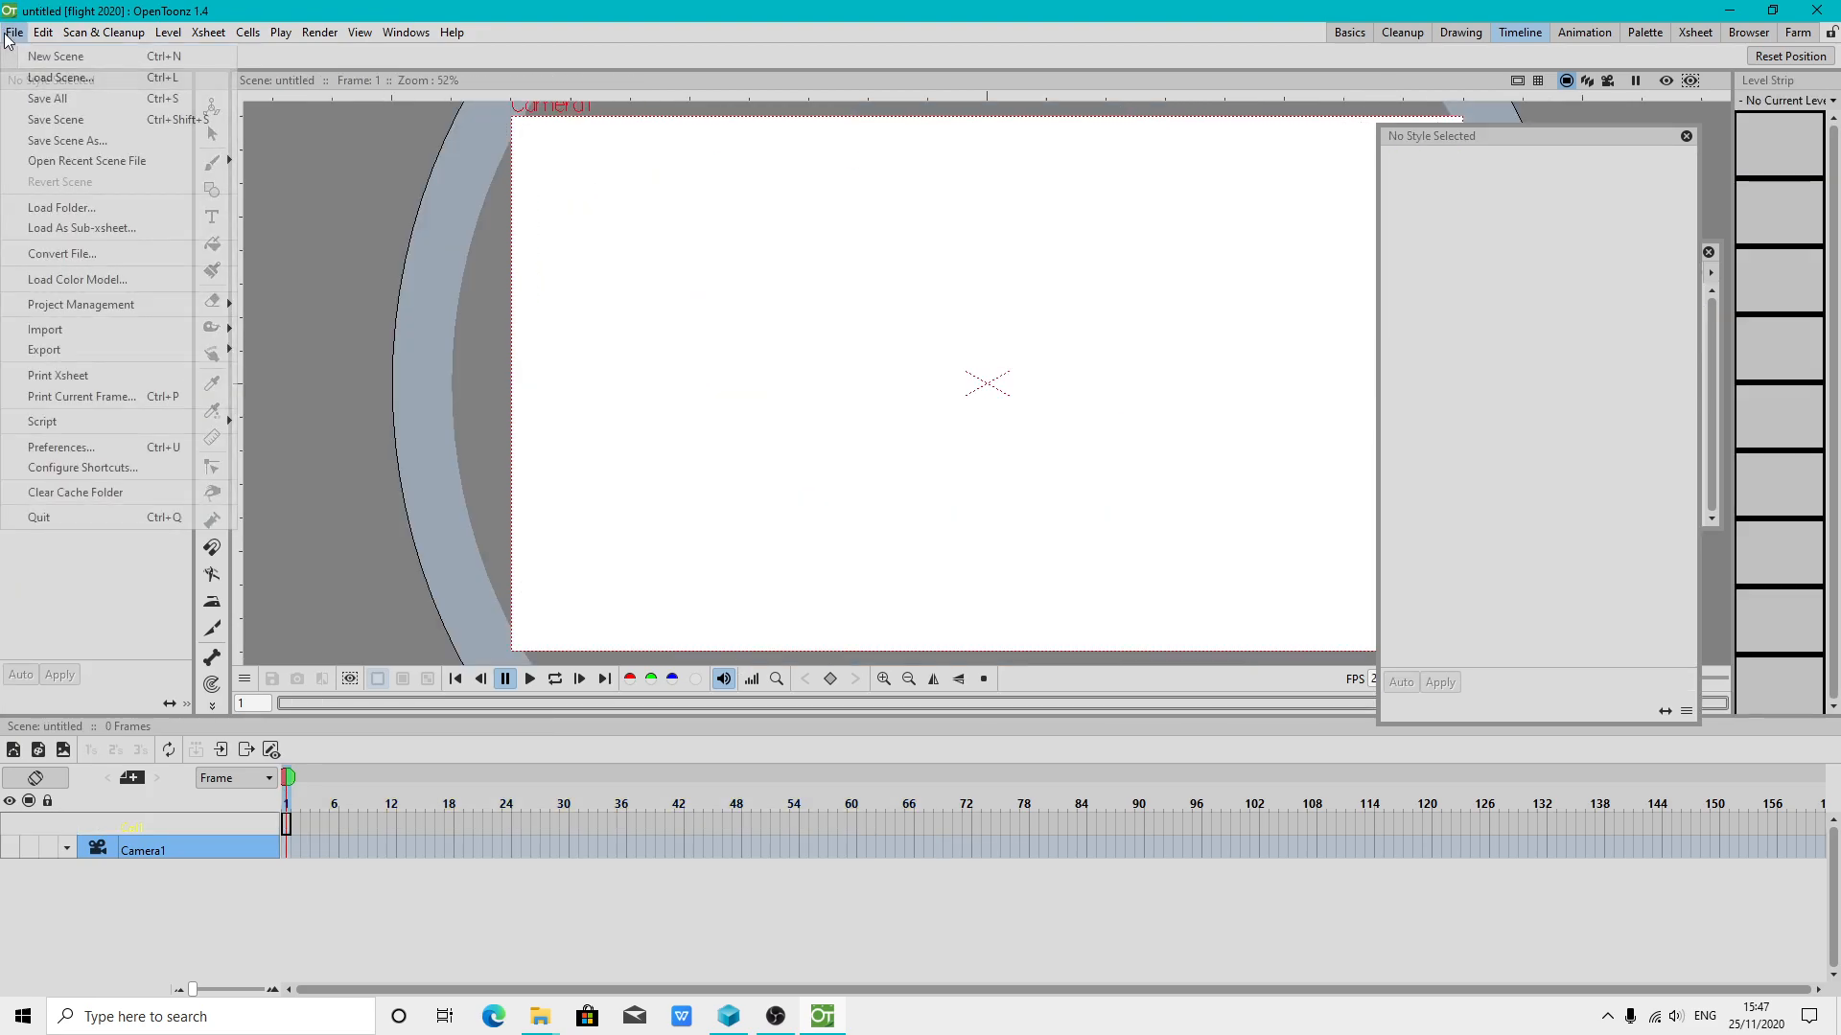
{"action": "left_click", "coordinate": [62, 447]}
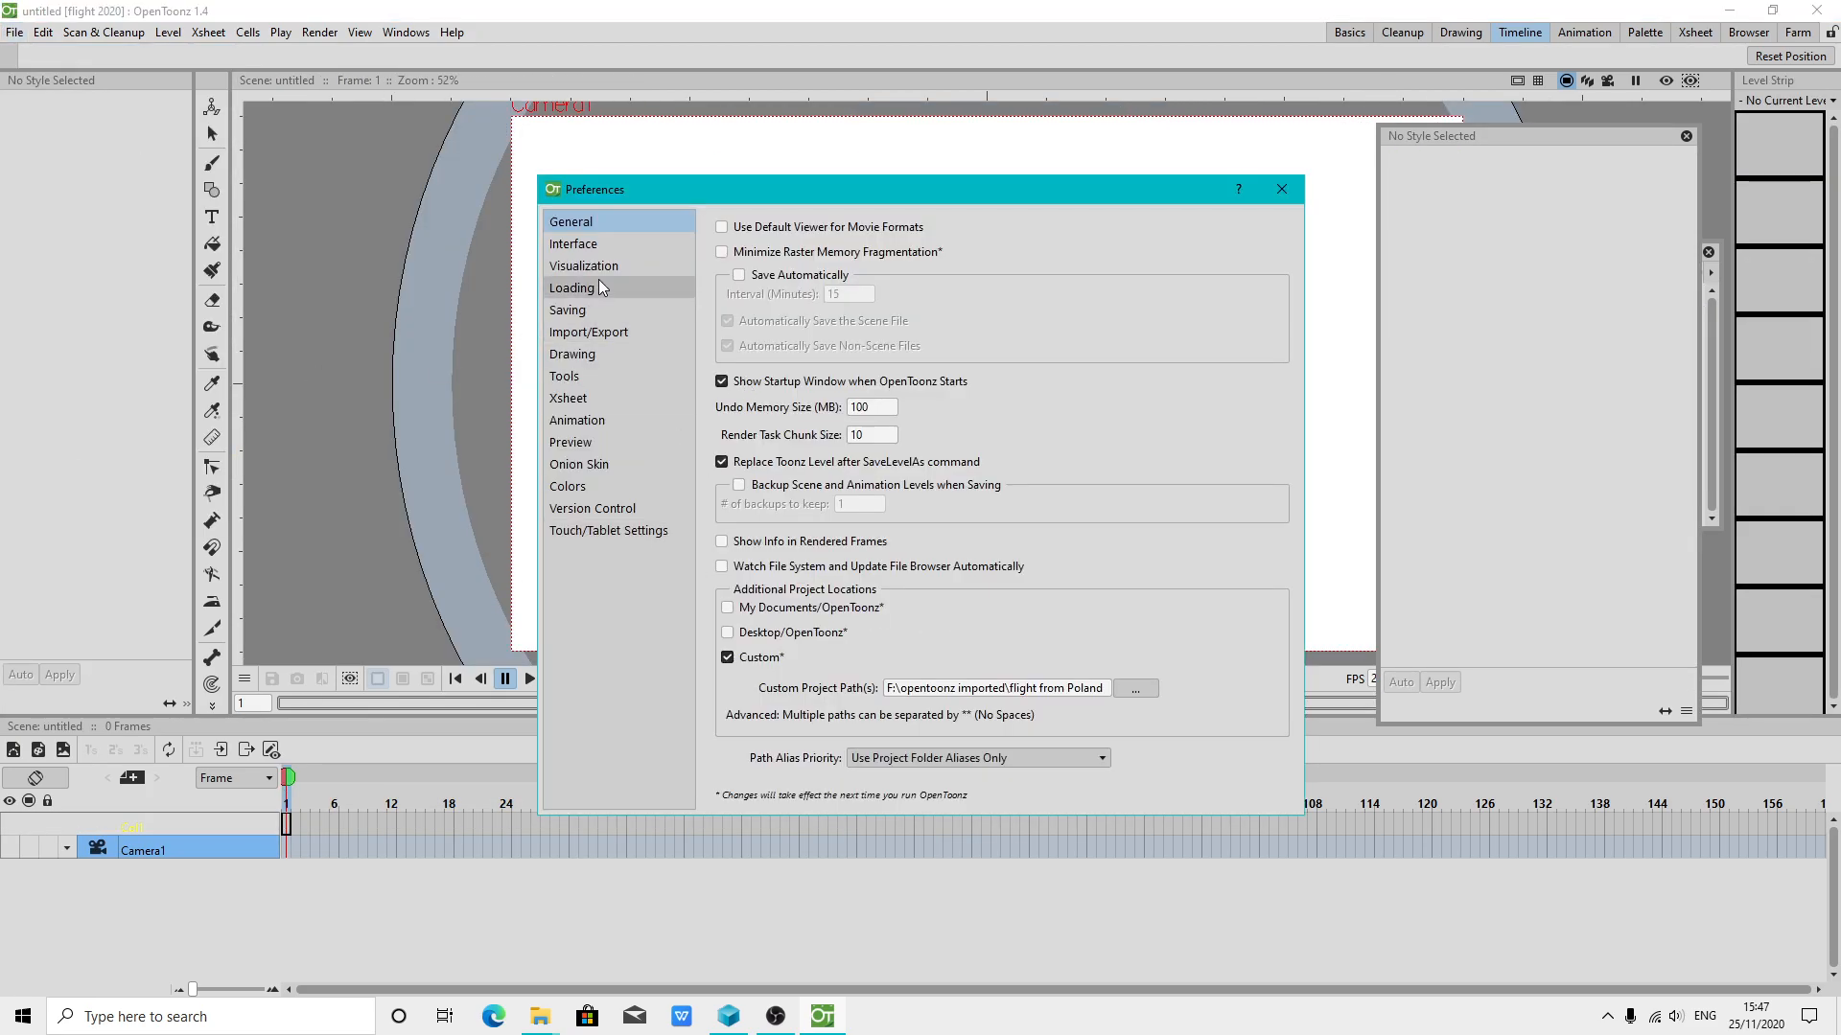
{"action": "left_click", "coordinate": [1135, 688]}
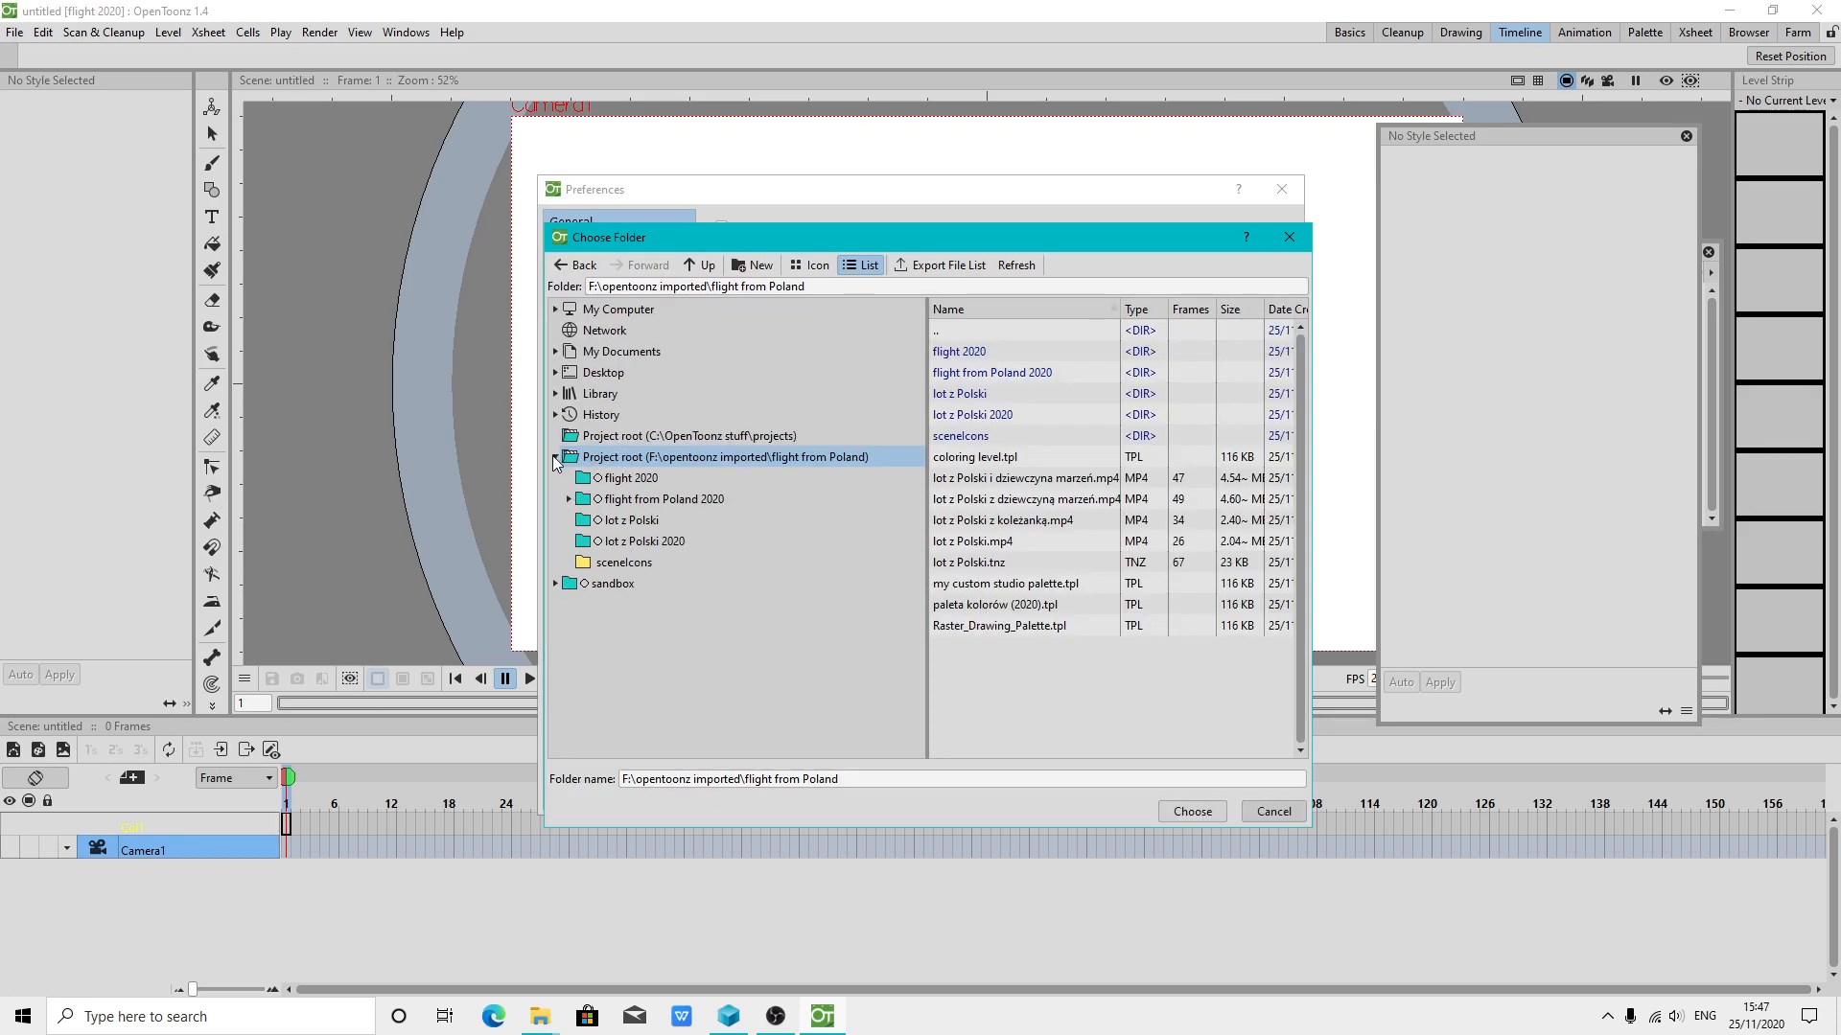
{"action": "left_click", "coordinate": [555, 309]}
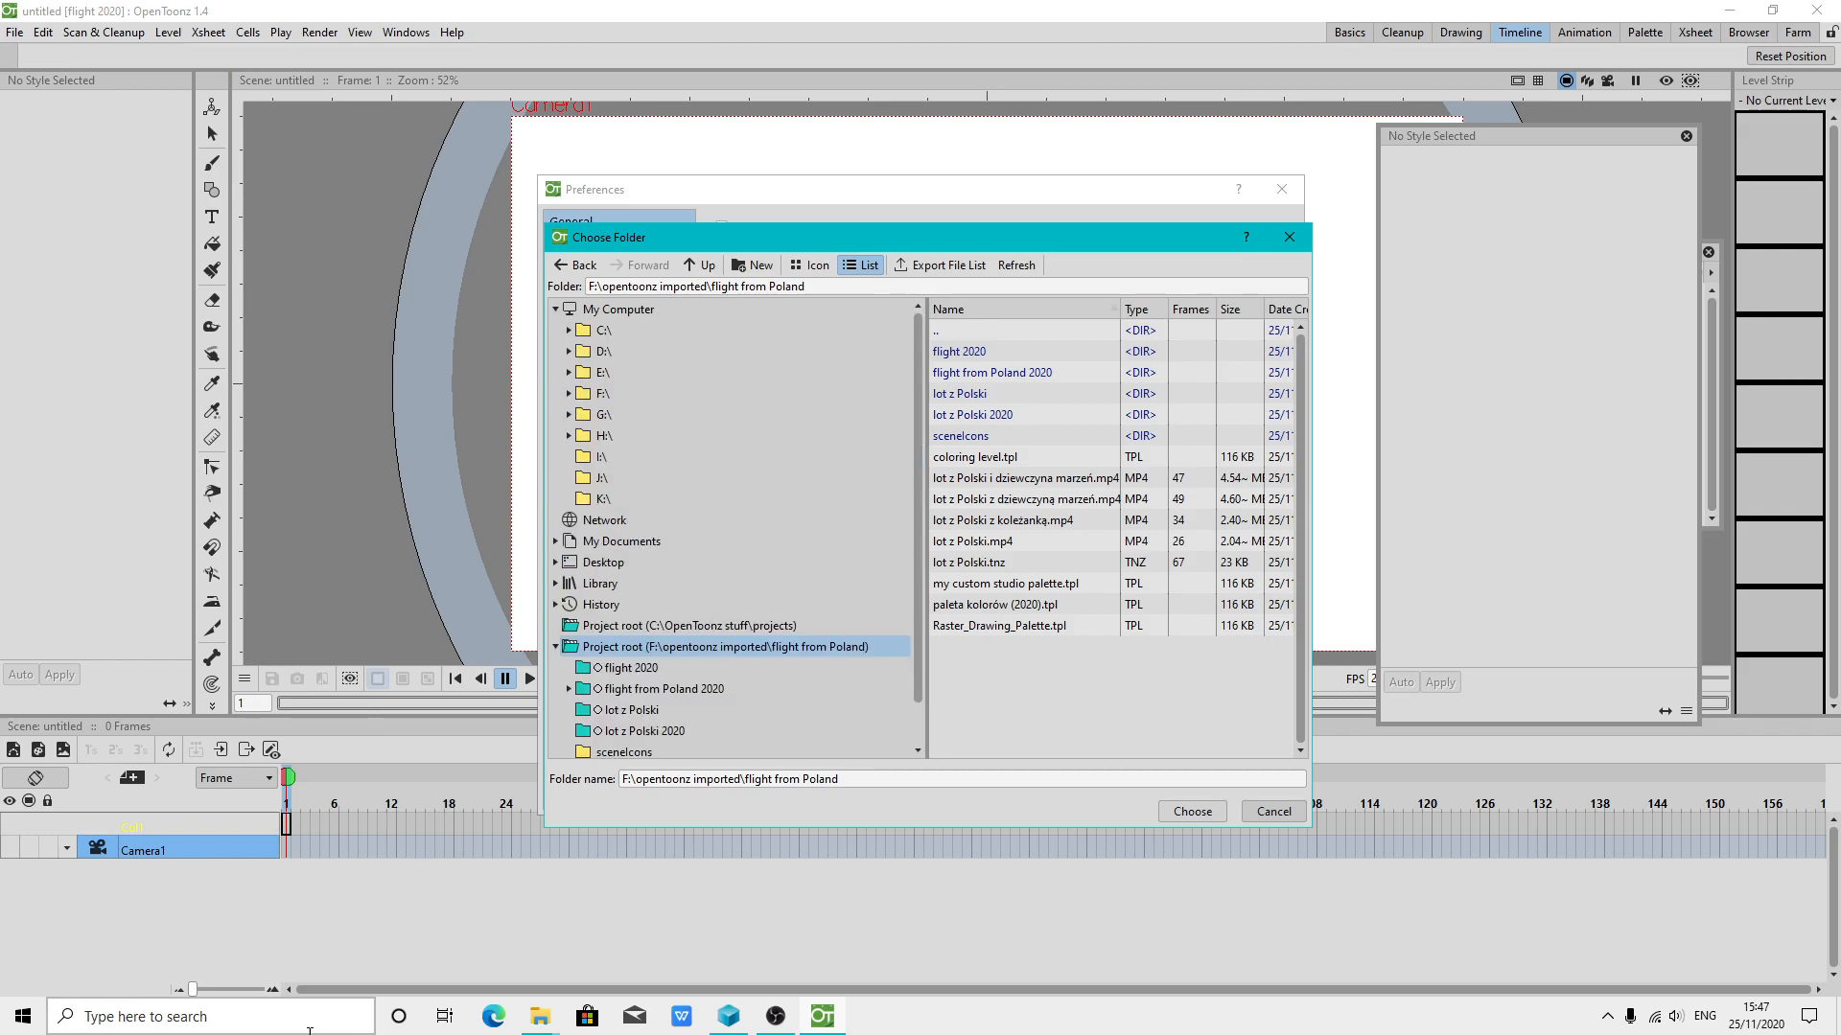
{"action": "left_click", "coordinate": [539, 1016]}
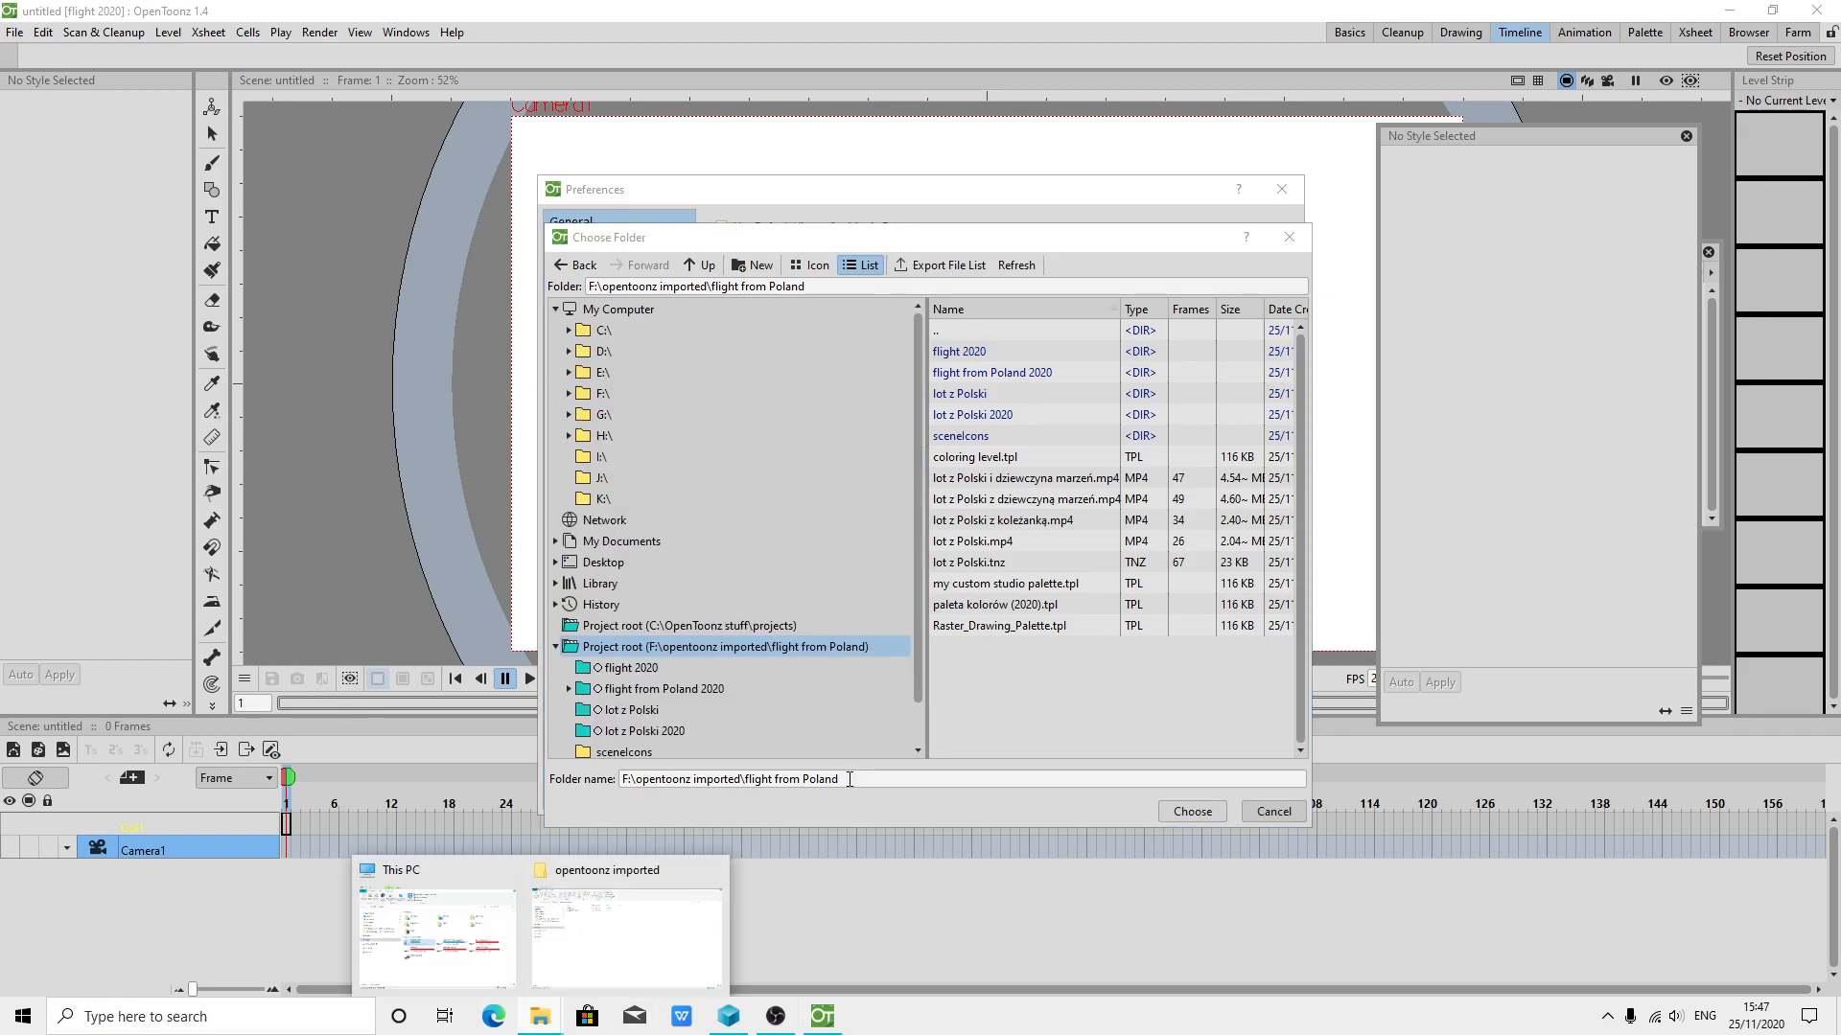
{"action": "left_click", "coordinate": [571, 394]}
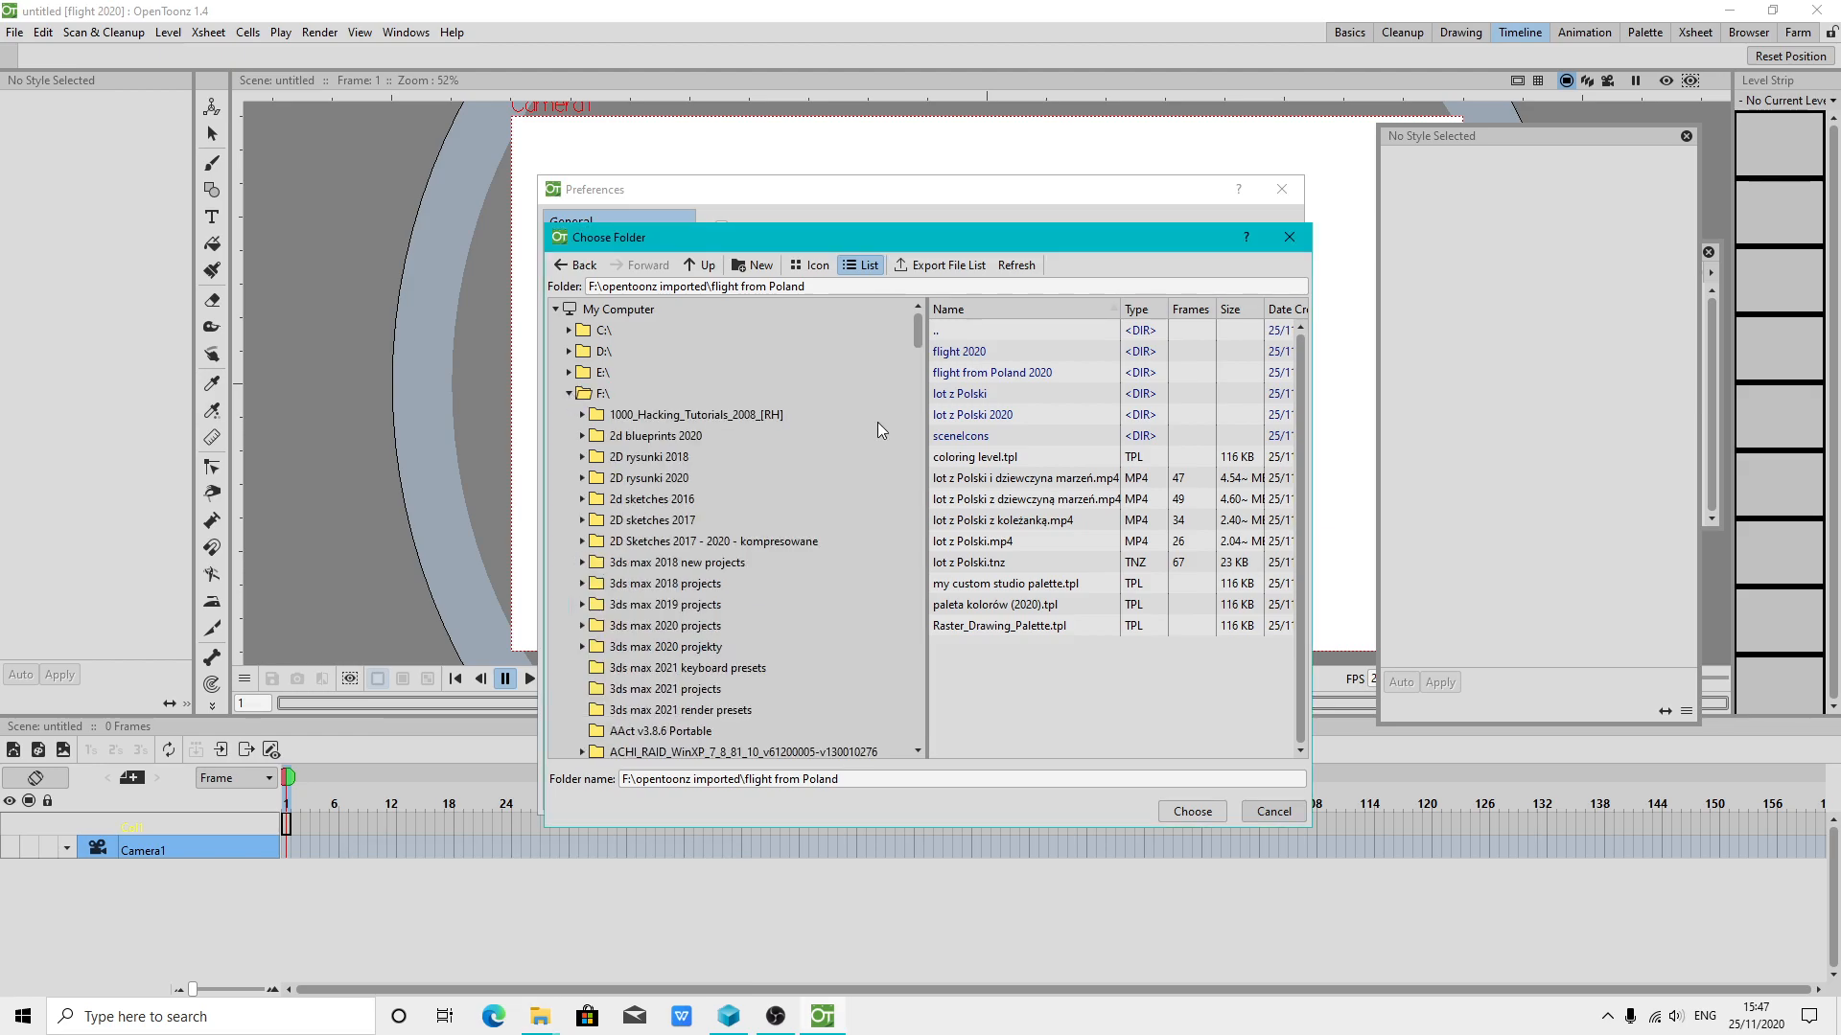
{"action": "left_click_drag", "start_coordinate": [916, 324], "coordinate": [904, 624]}
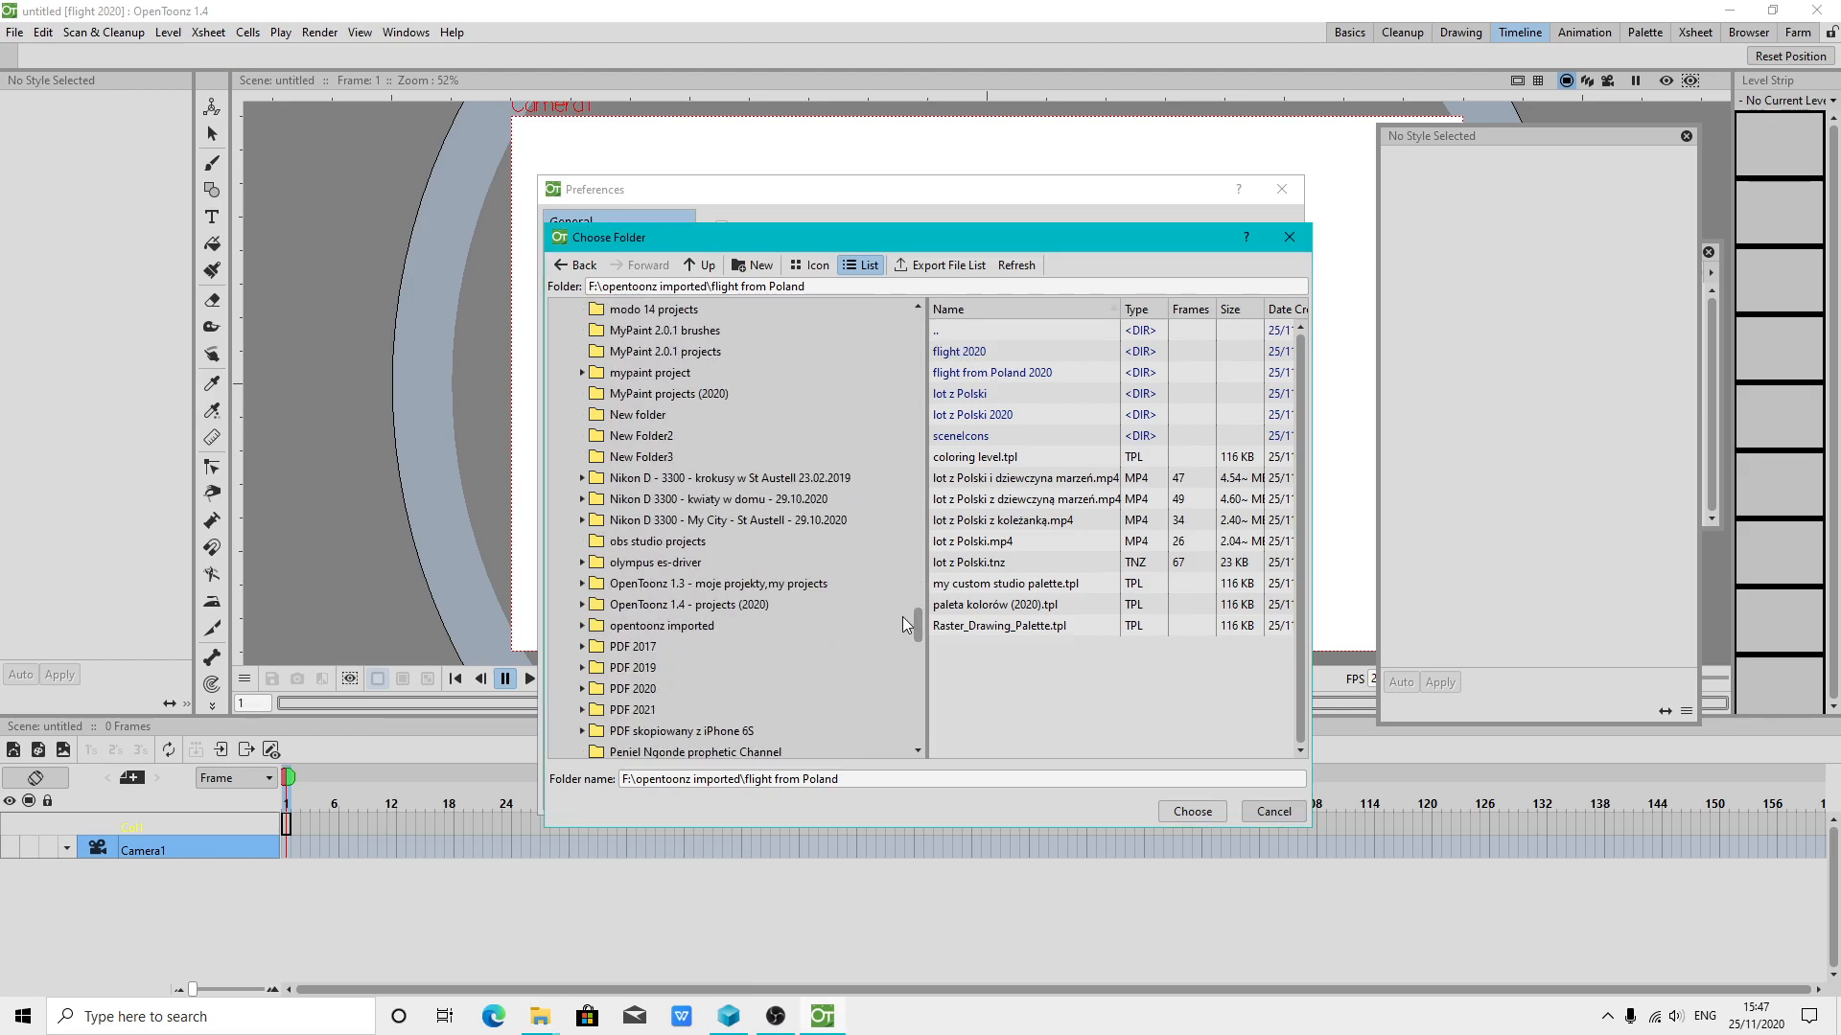
{"action": "left_click", "coordinate": [739, 625]}
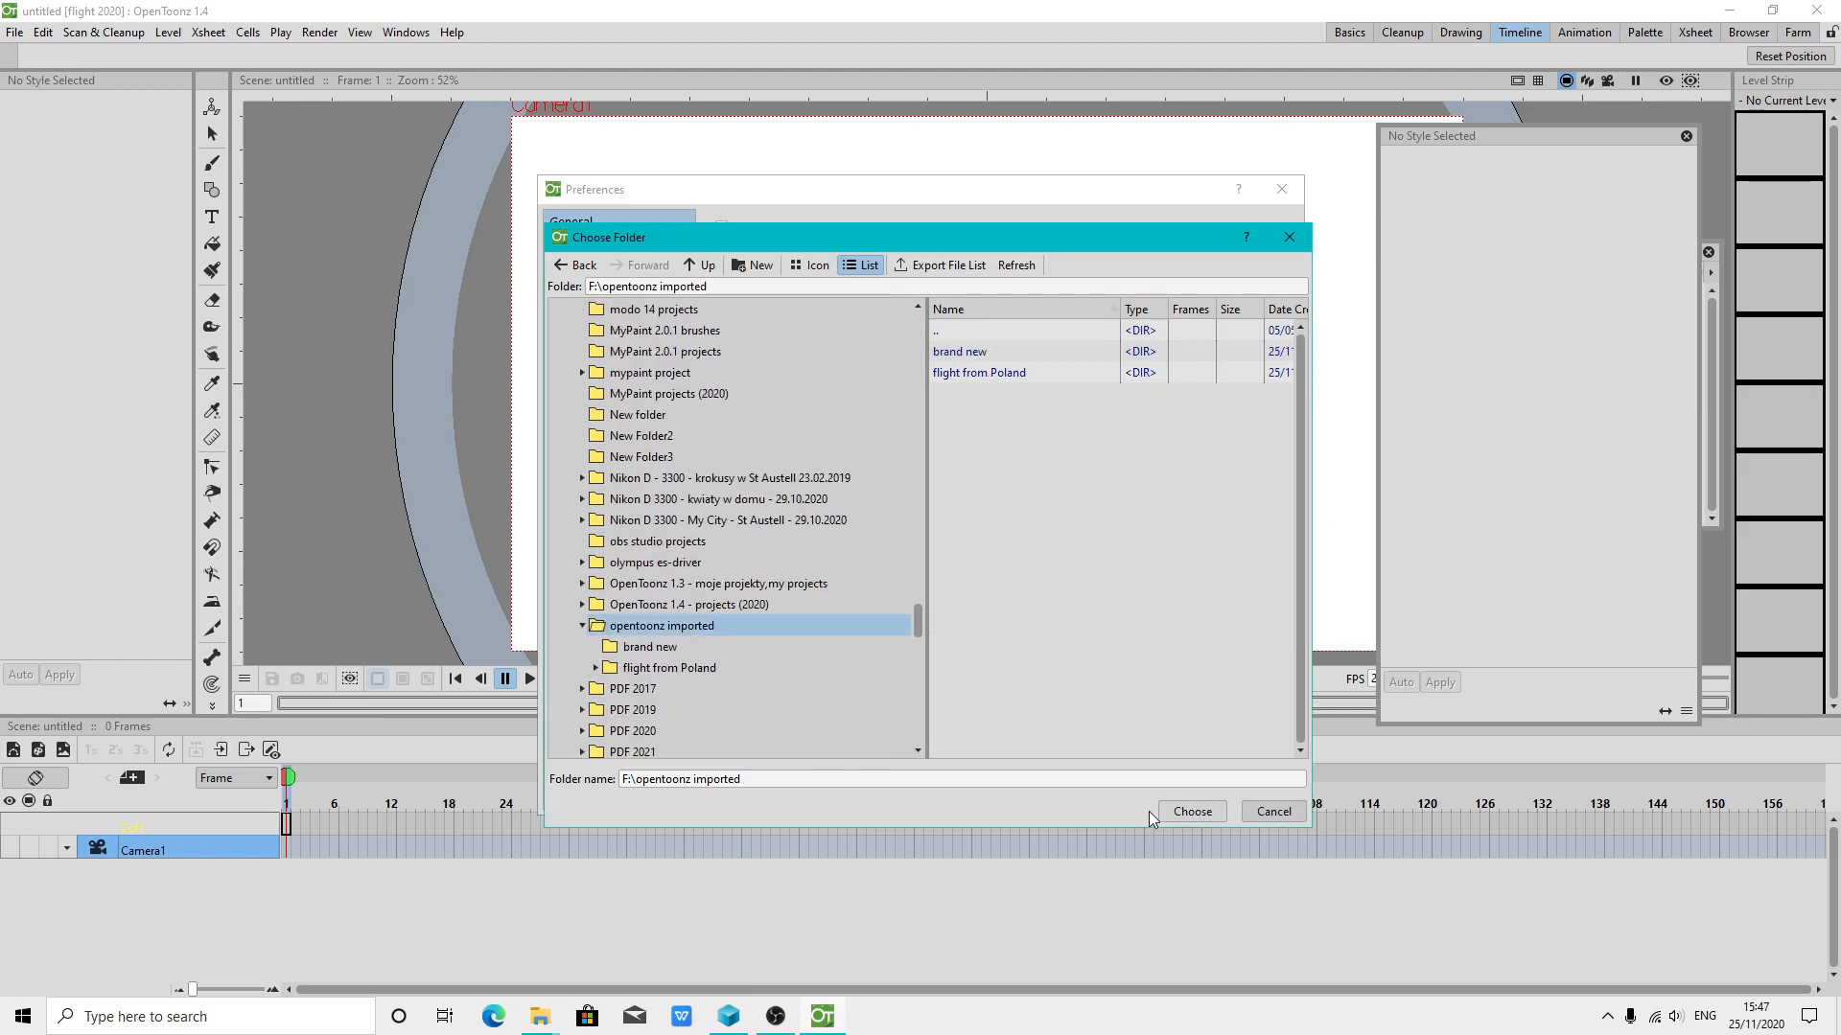
{"action": "left_click", "coordinate": [1192, 811]}
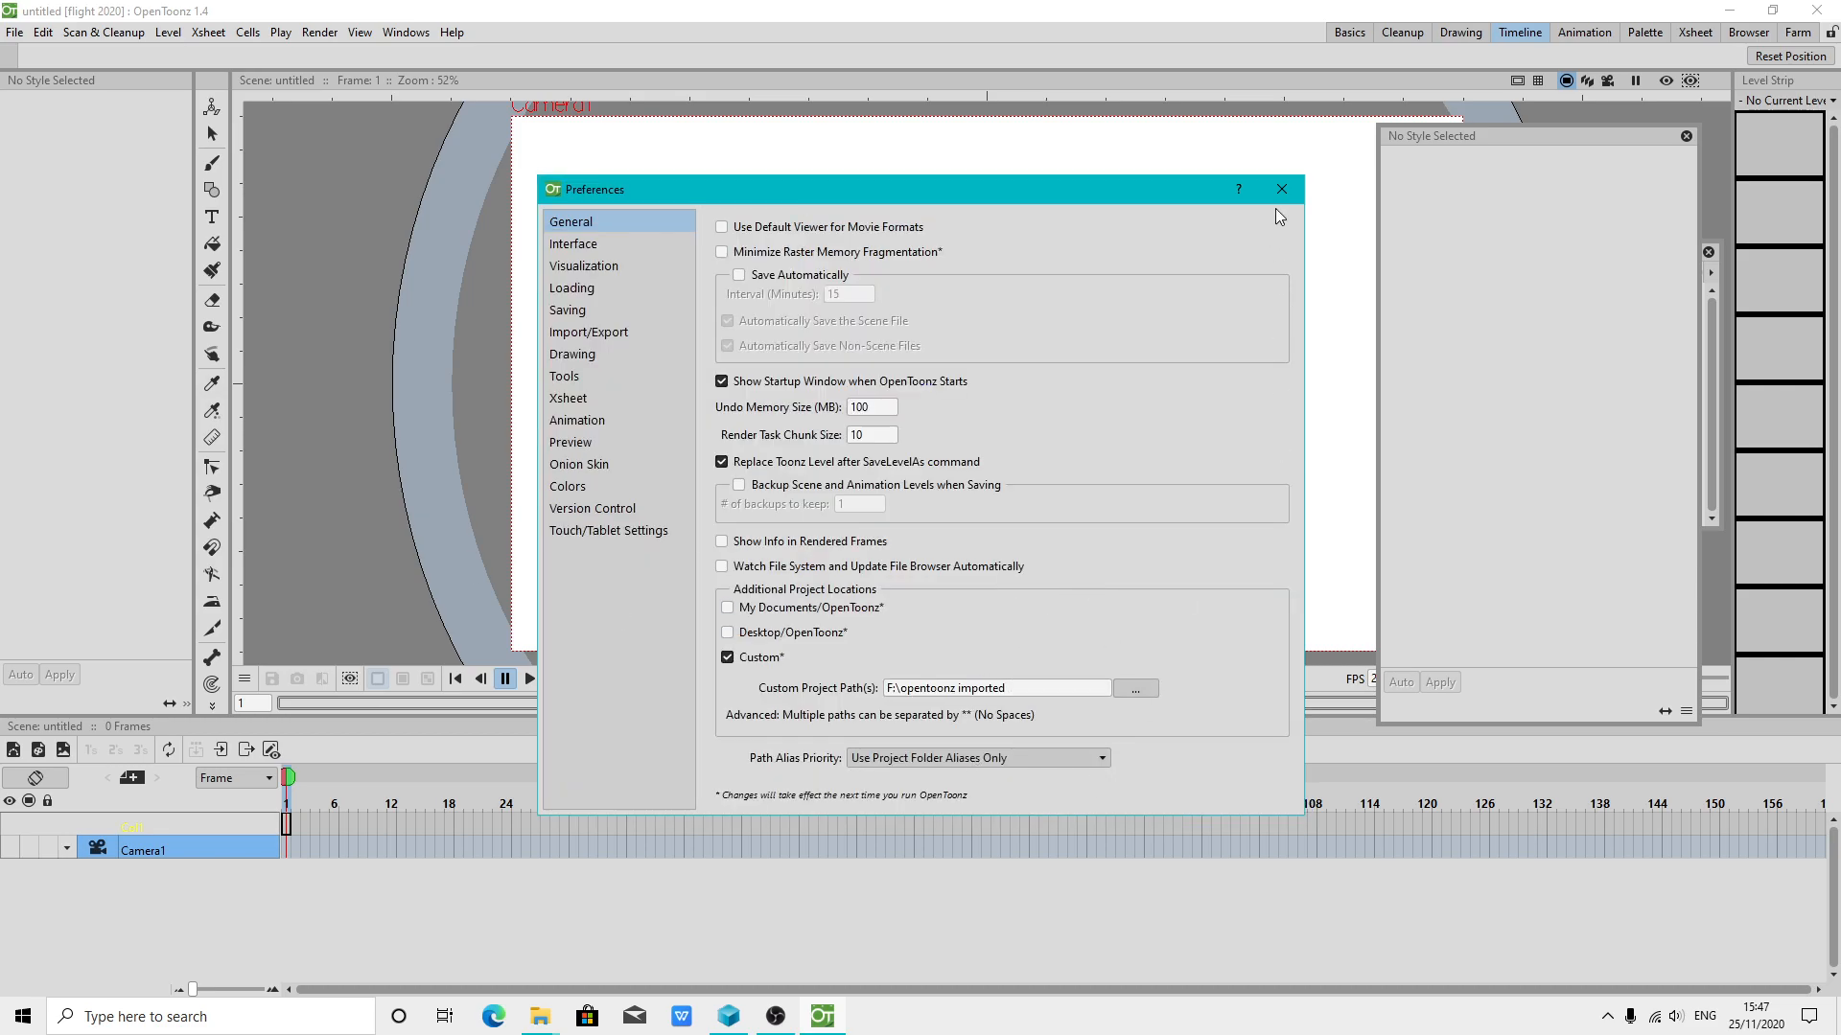
{"action": "left_click", "coordinate": [1281, 190]}
Restart OpenToonz to apply the changed project path and dismiss the startup window
{"action": "left_click", "coordinate": [14, 33]}
{"action": "left_click", "coordinate": [24, 515]}
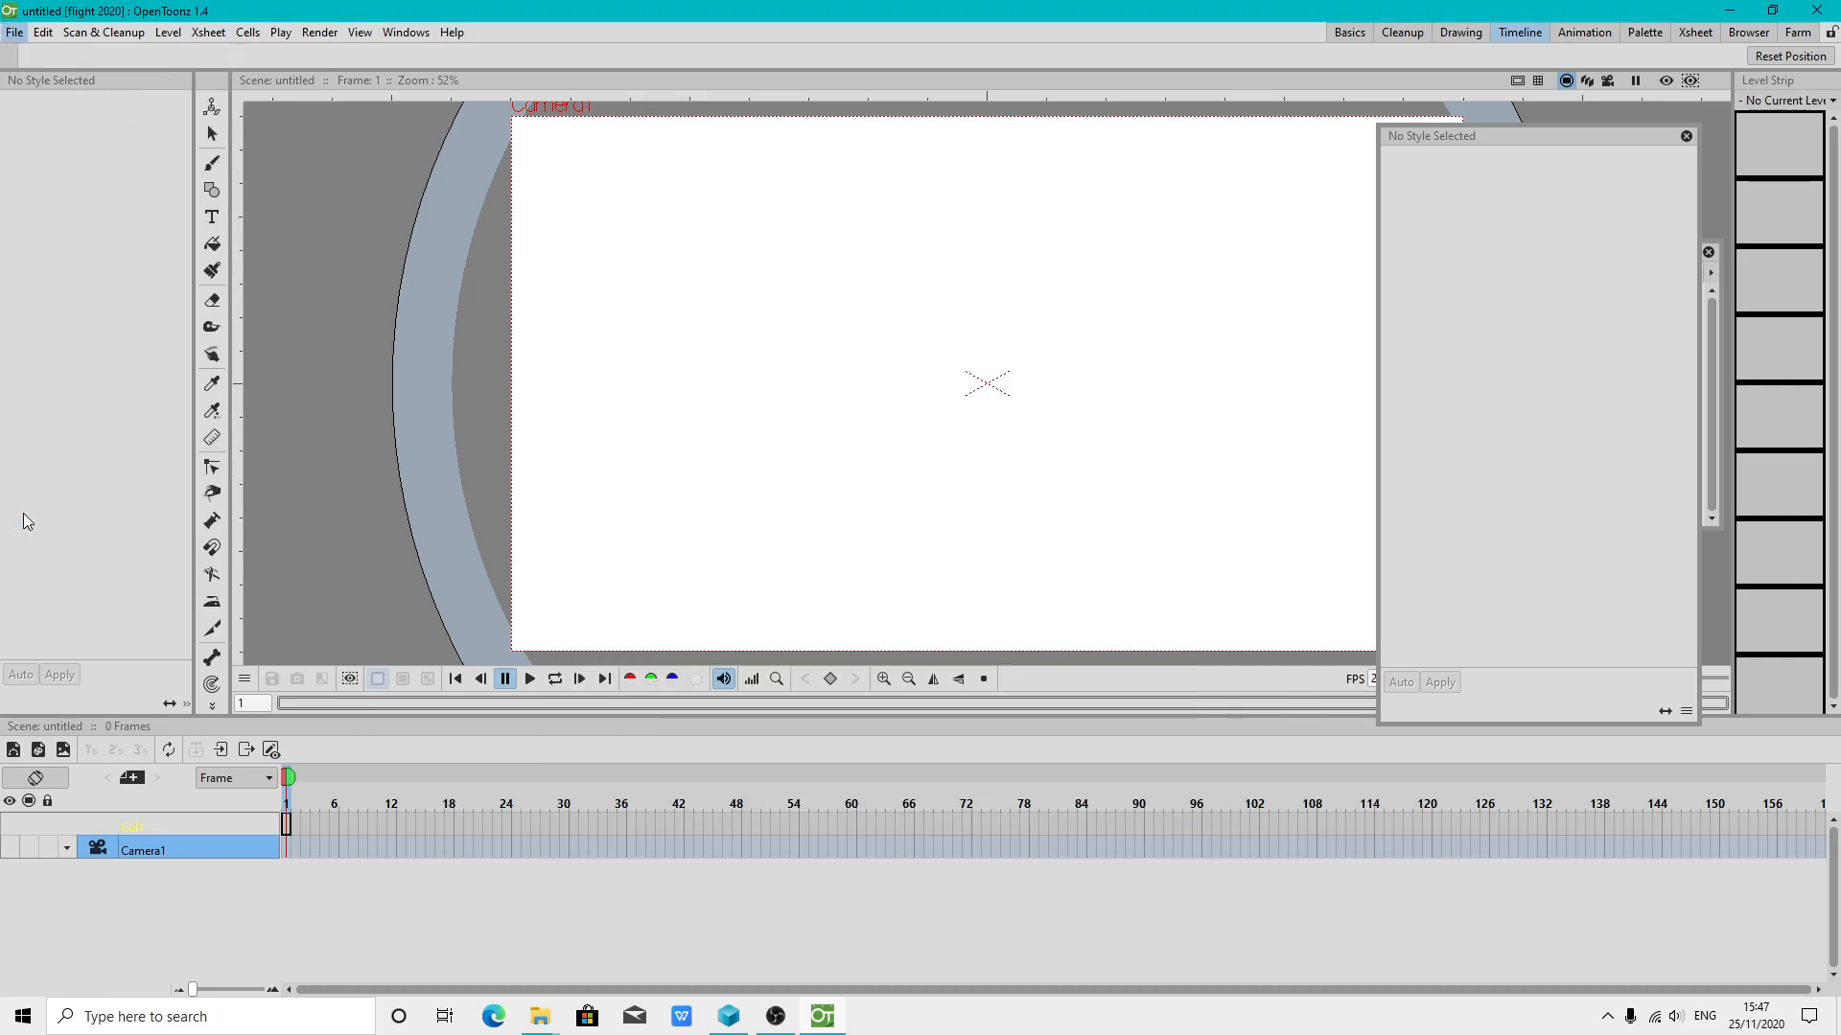
{"action": "key", "text": "super"}
{"action": "left_click", "coordinate": [62, 601]}
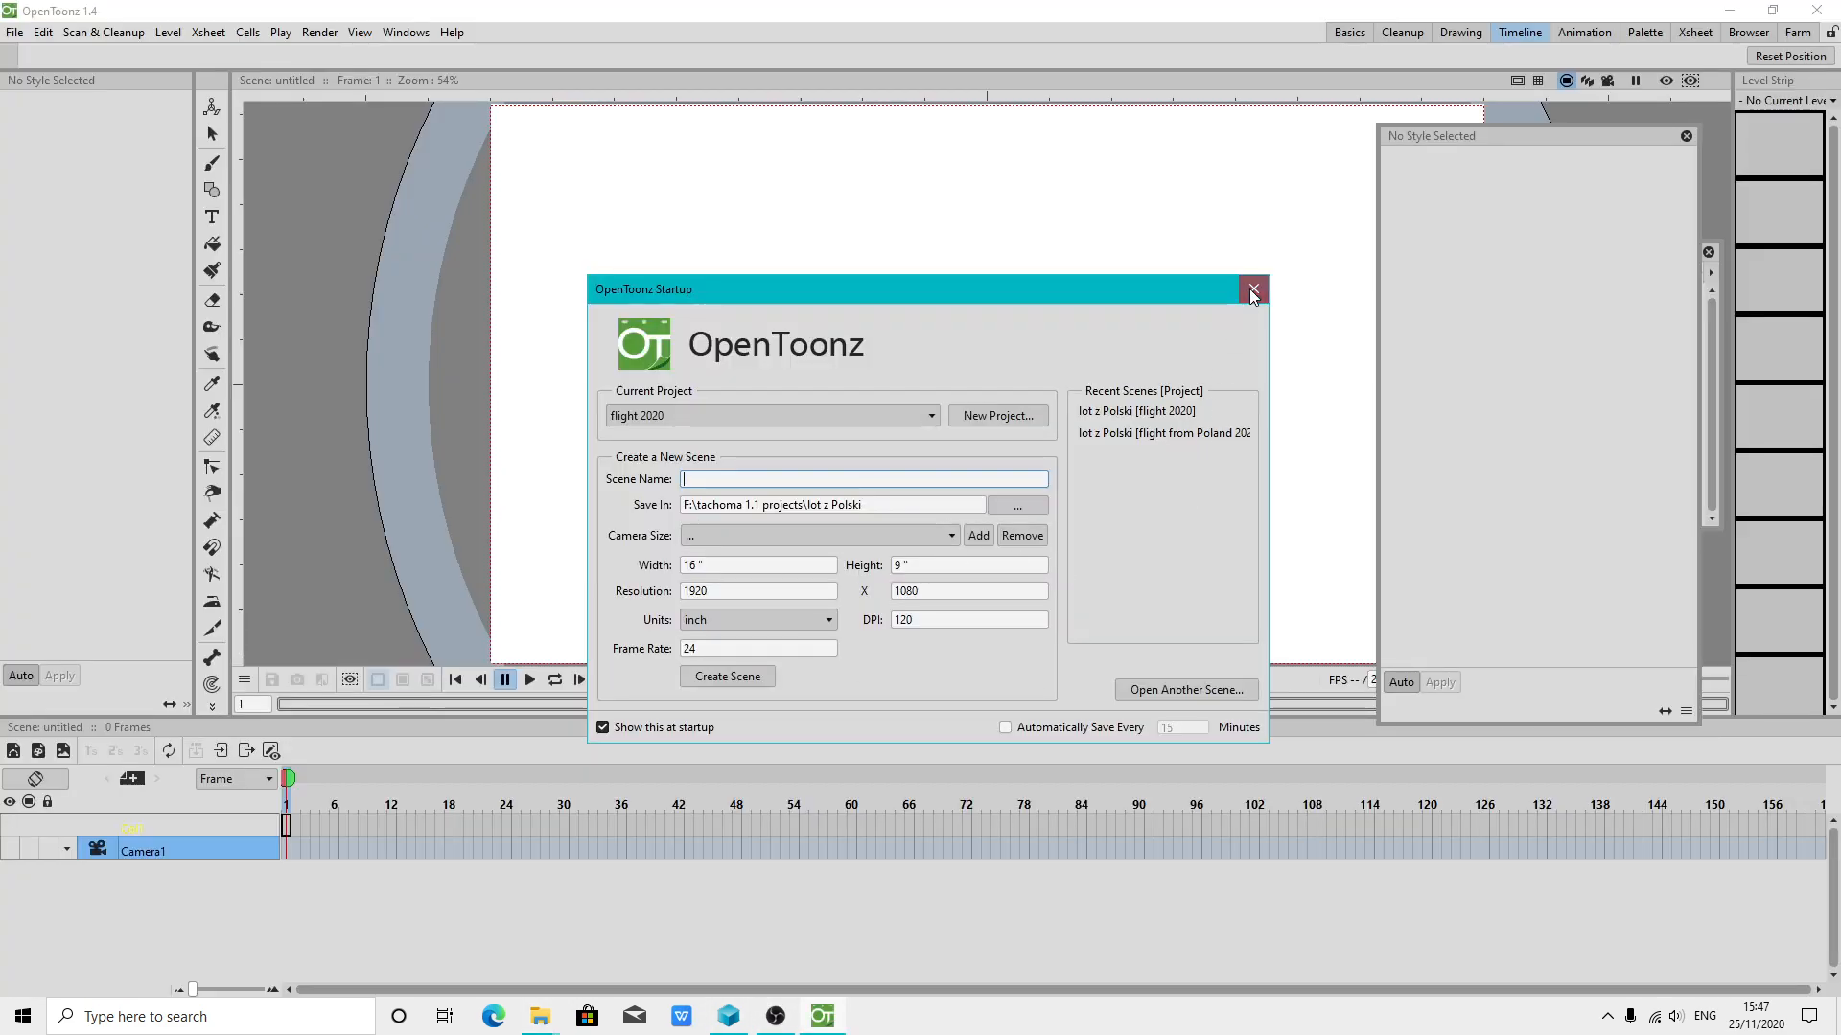
{"action": "left_click", "coordinate": [1253, 289]}
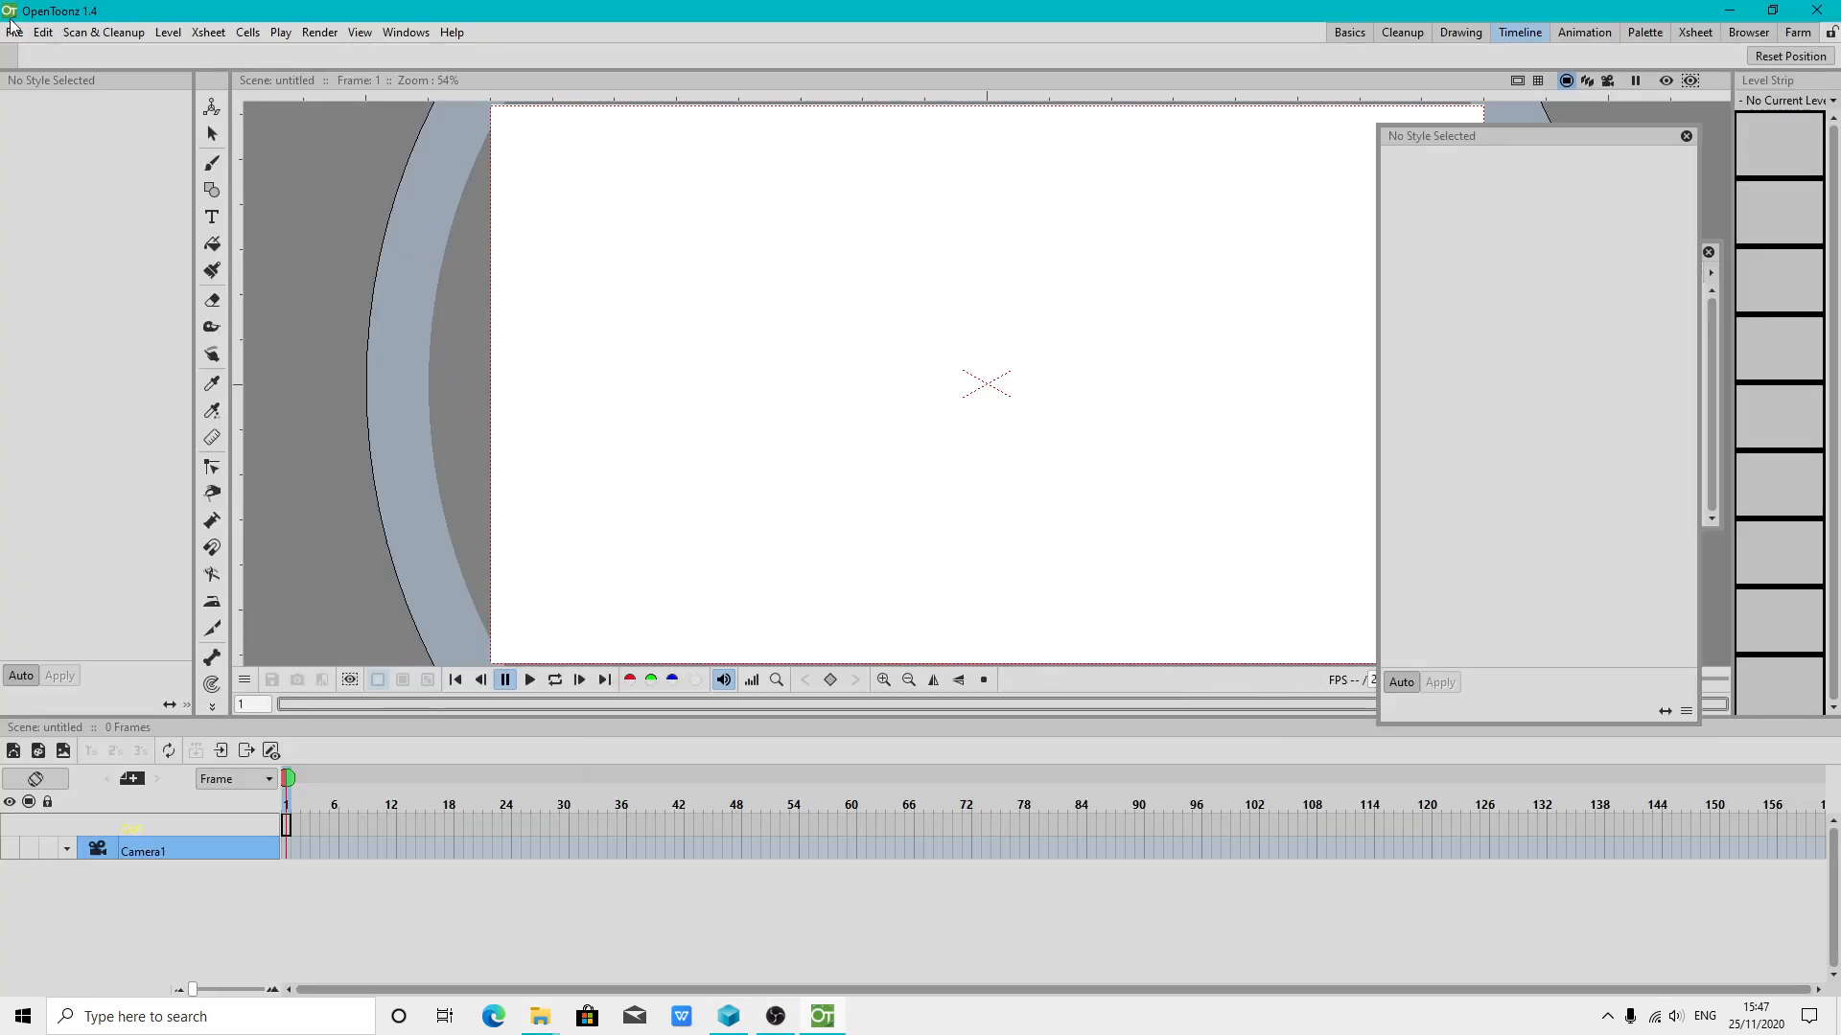
{"action": "left_click", "coordinate": [15, 31]}
{"action": "mouse_move", "coordinate": [86, 307]}
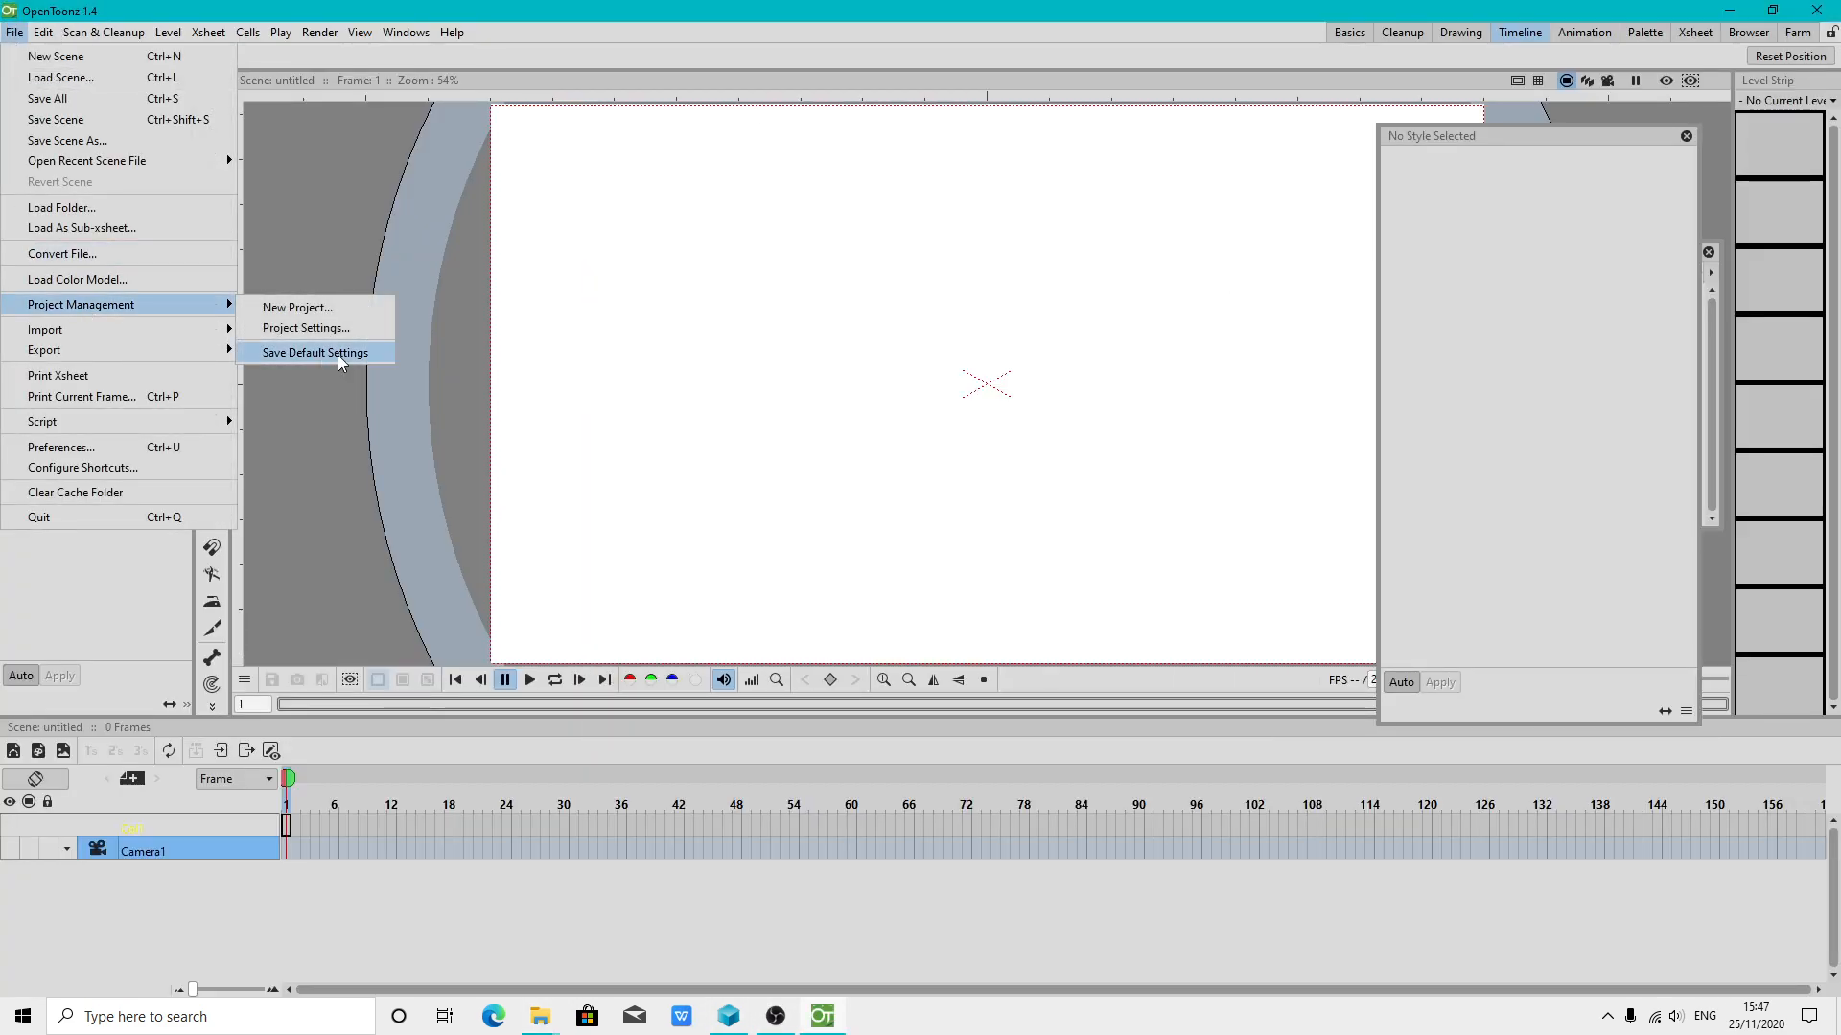
{"action": "left_click", "coordinate": [297, 307]}
{"action": "left_click", "coordinate": [1004, 619]}
{"action": "type", "text": "brand"}
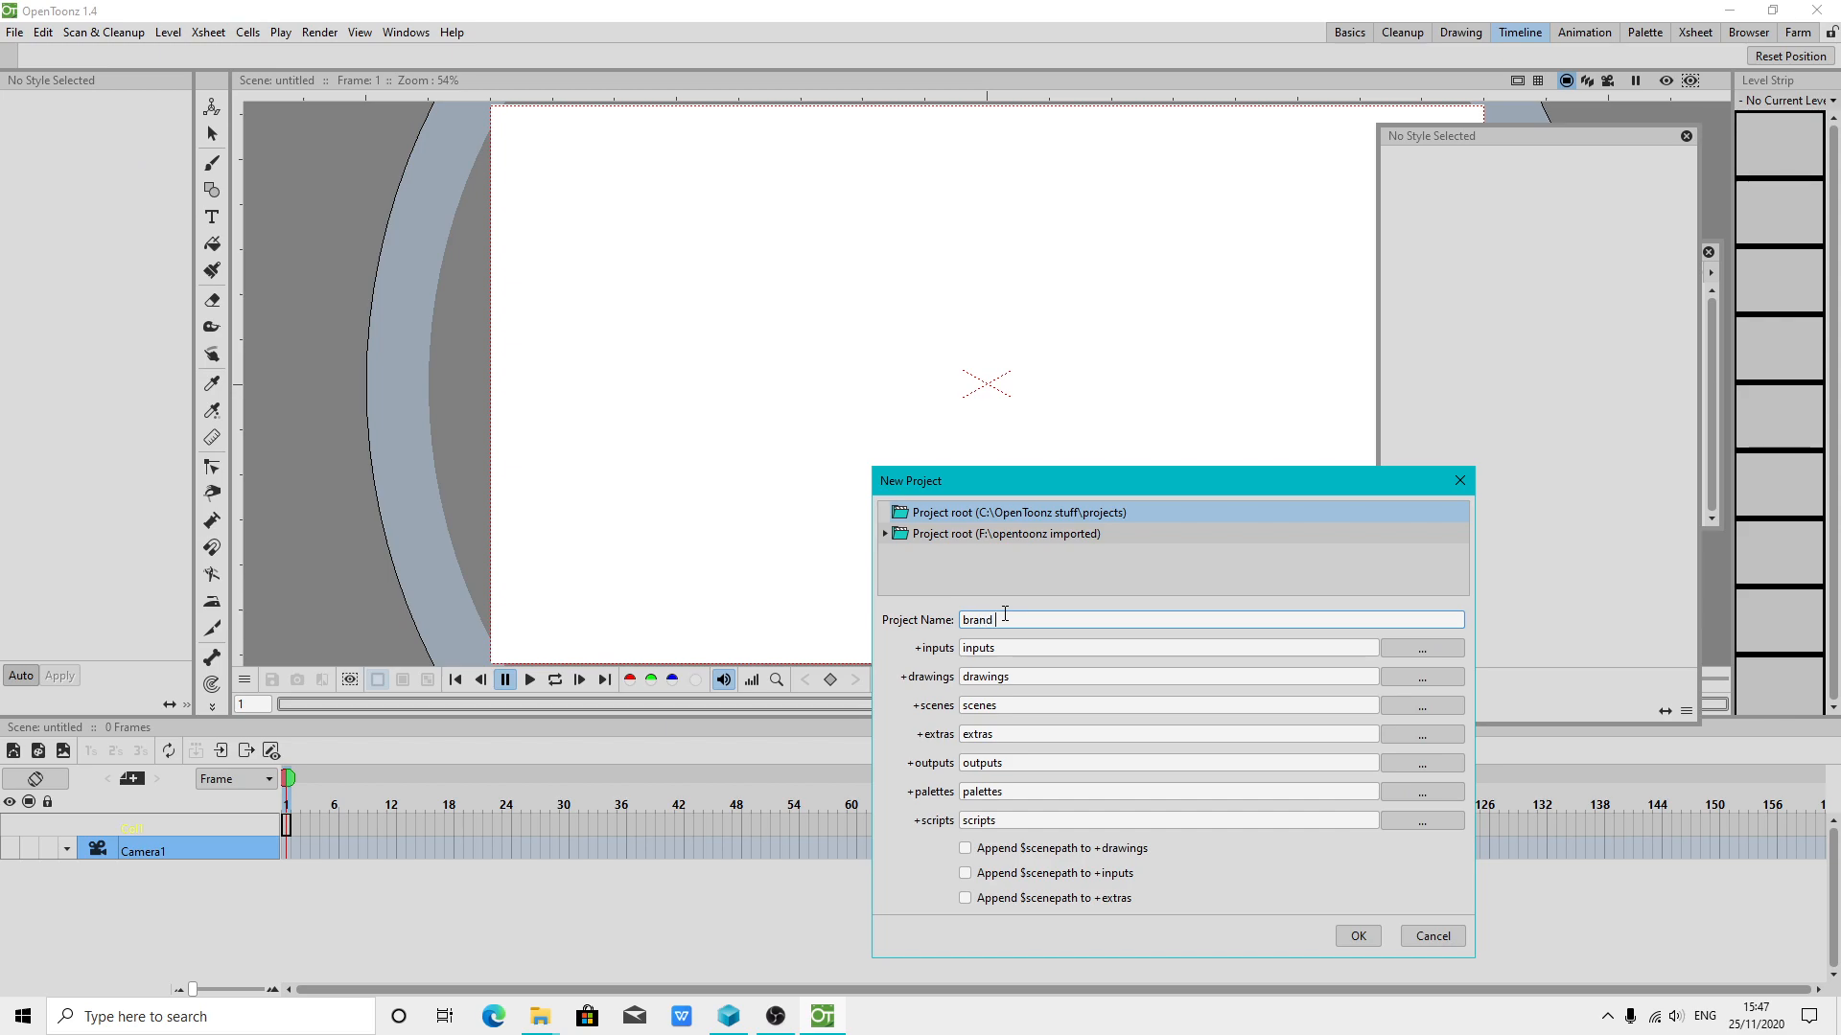
{"action": "type", "text": " new 2020"}
{"action": "left_click", "coordinate": [886, 534]}
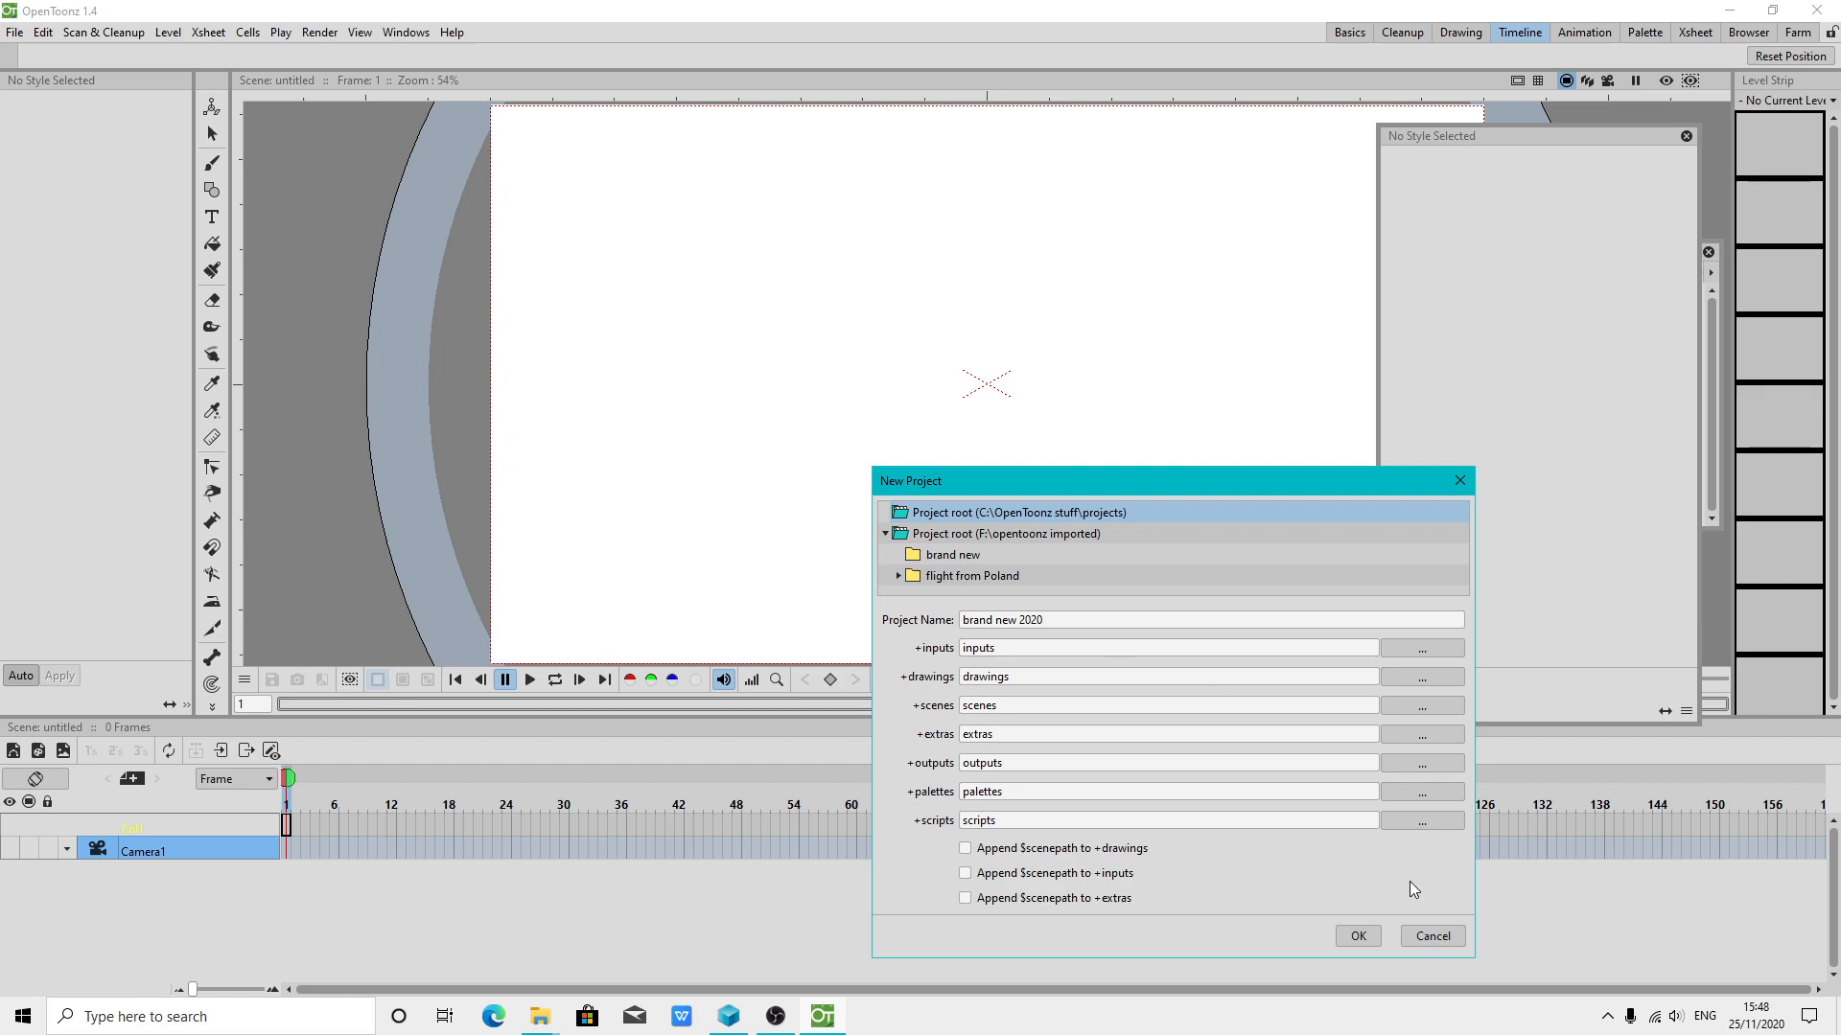
{"action": "left_click", "coordinate": [1423, 938]}
Set the custom project path in the preferences to F:\opentoonz imported\brand new
{"action": "left_click", "coordinate": [14, 31]}
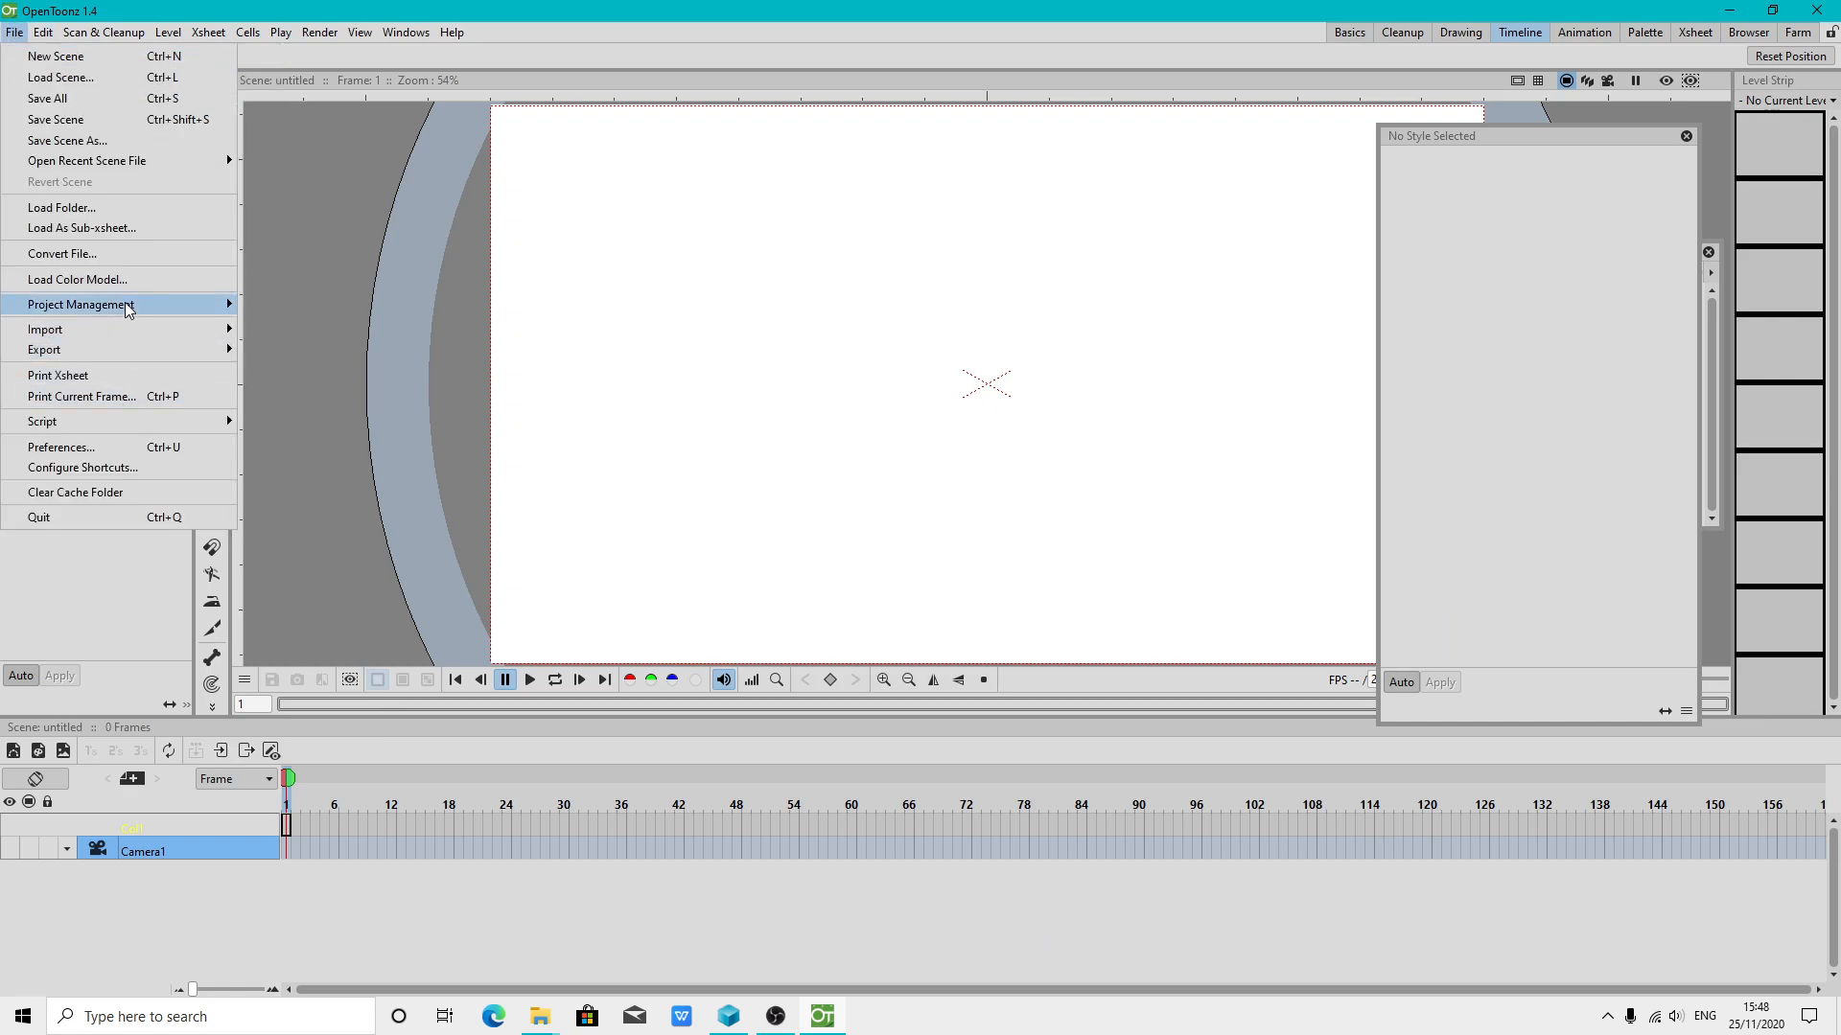
{"action": "left_click", "coordinate": [60, 446]}
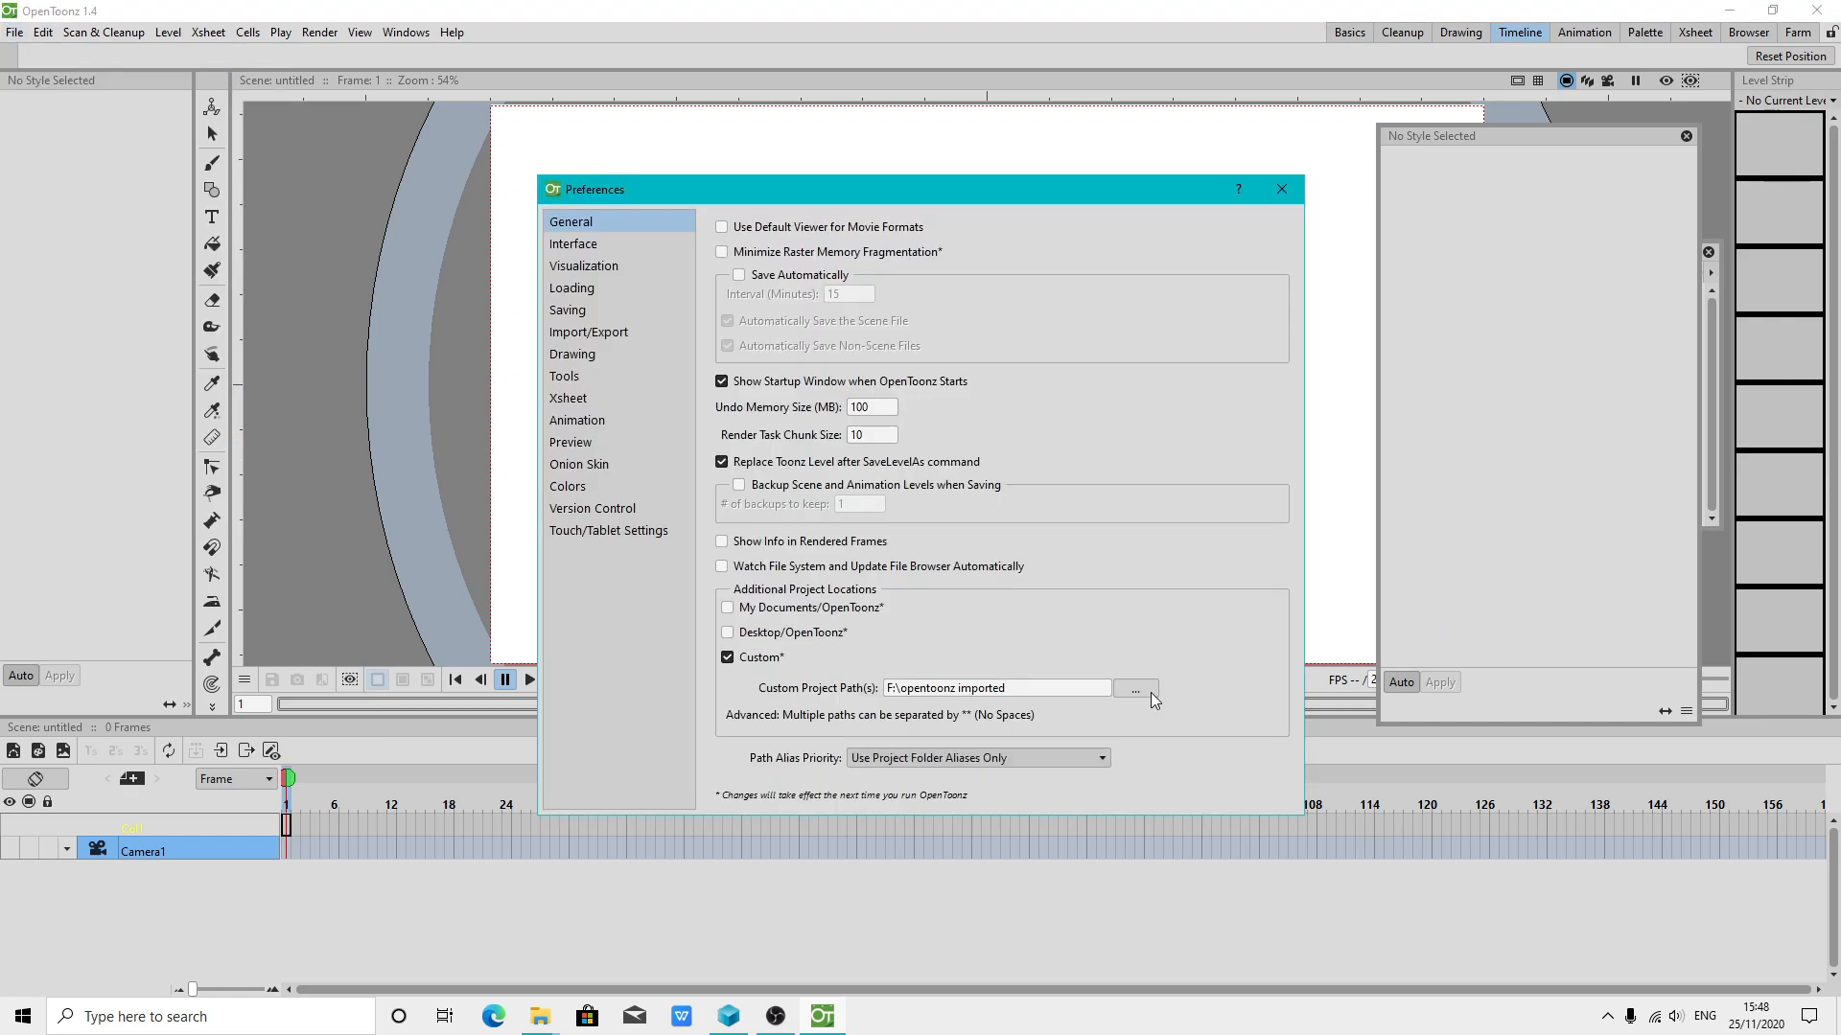
{"action": "left_click", "coordinate": [1151, 692]}
{"action": "left_click", "coordinate": [628, 487]}
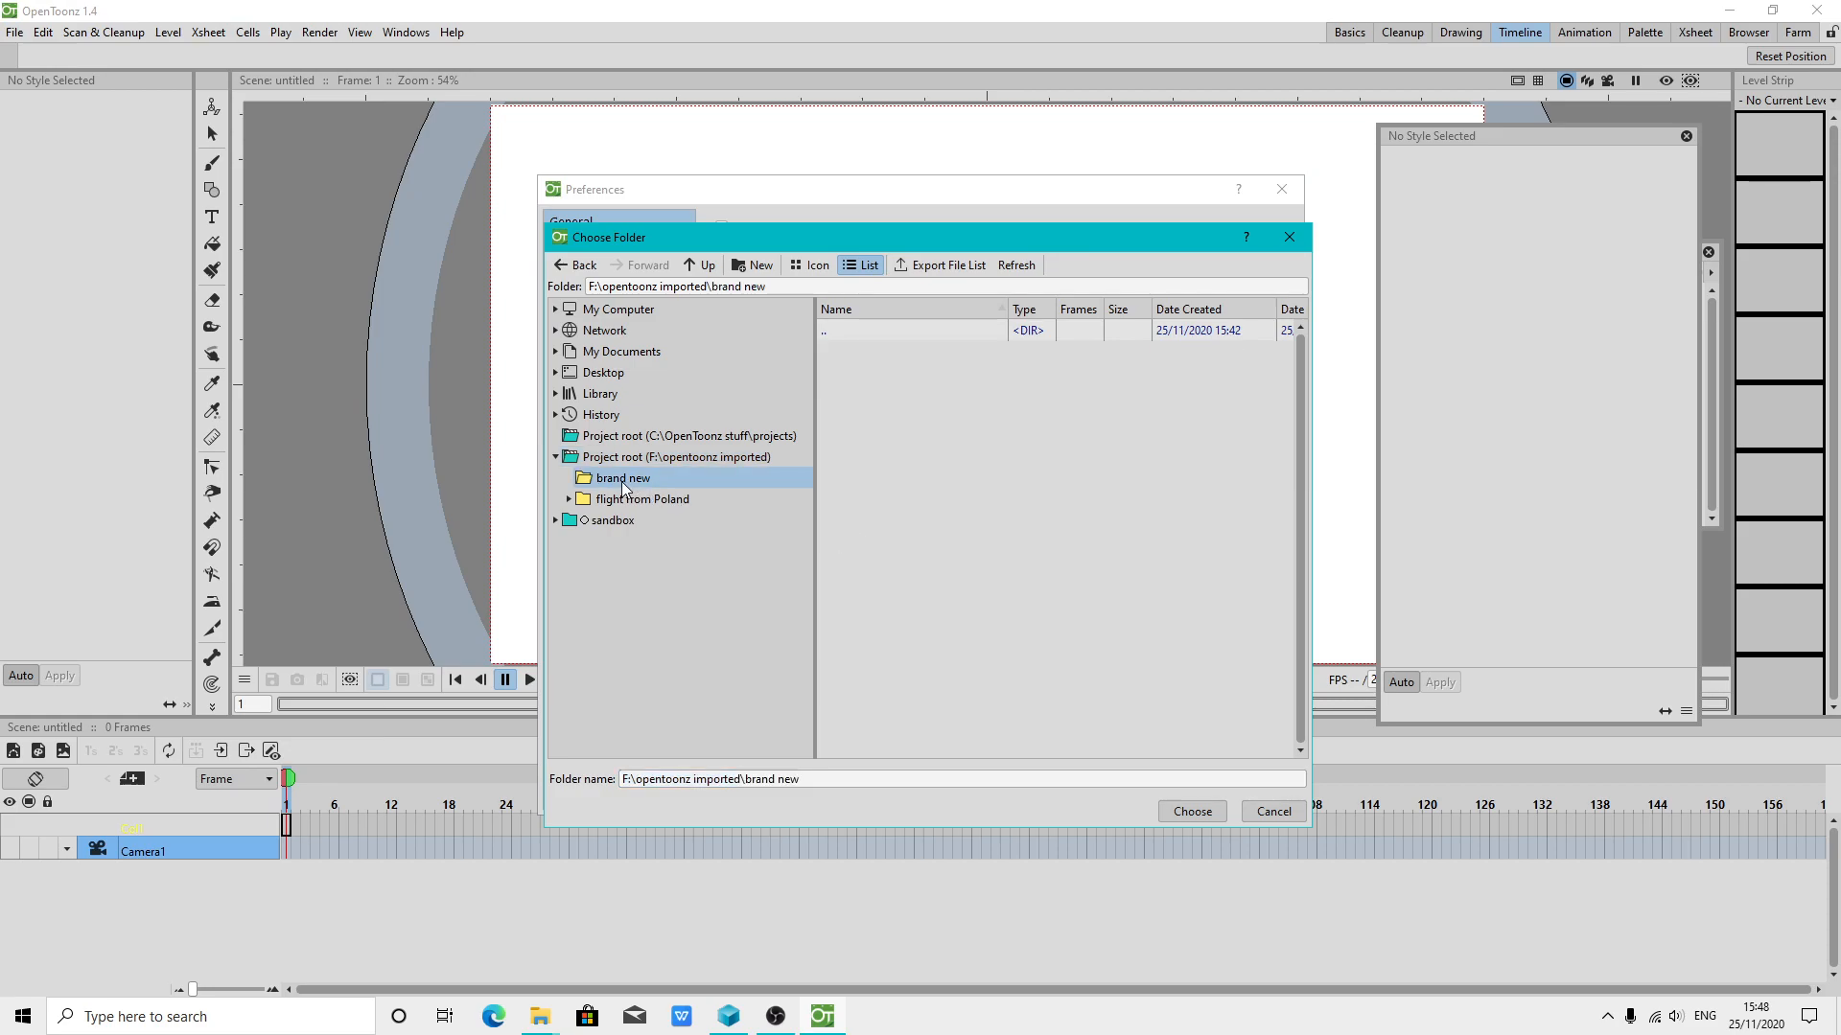
{"action": "left_click", "coordinate": [1173, 809]}
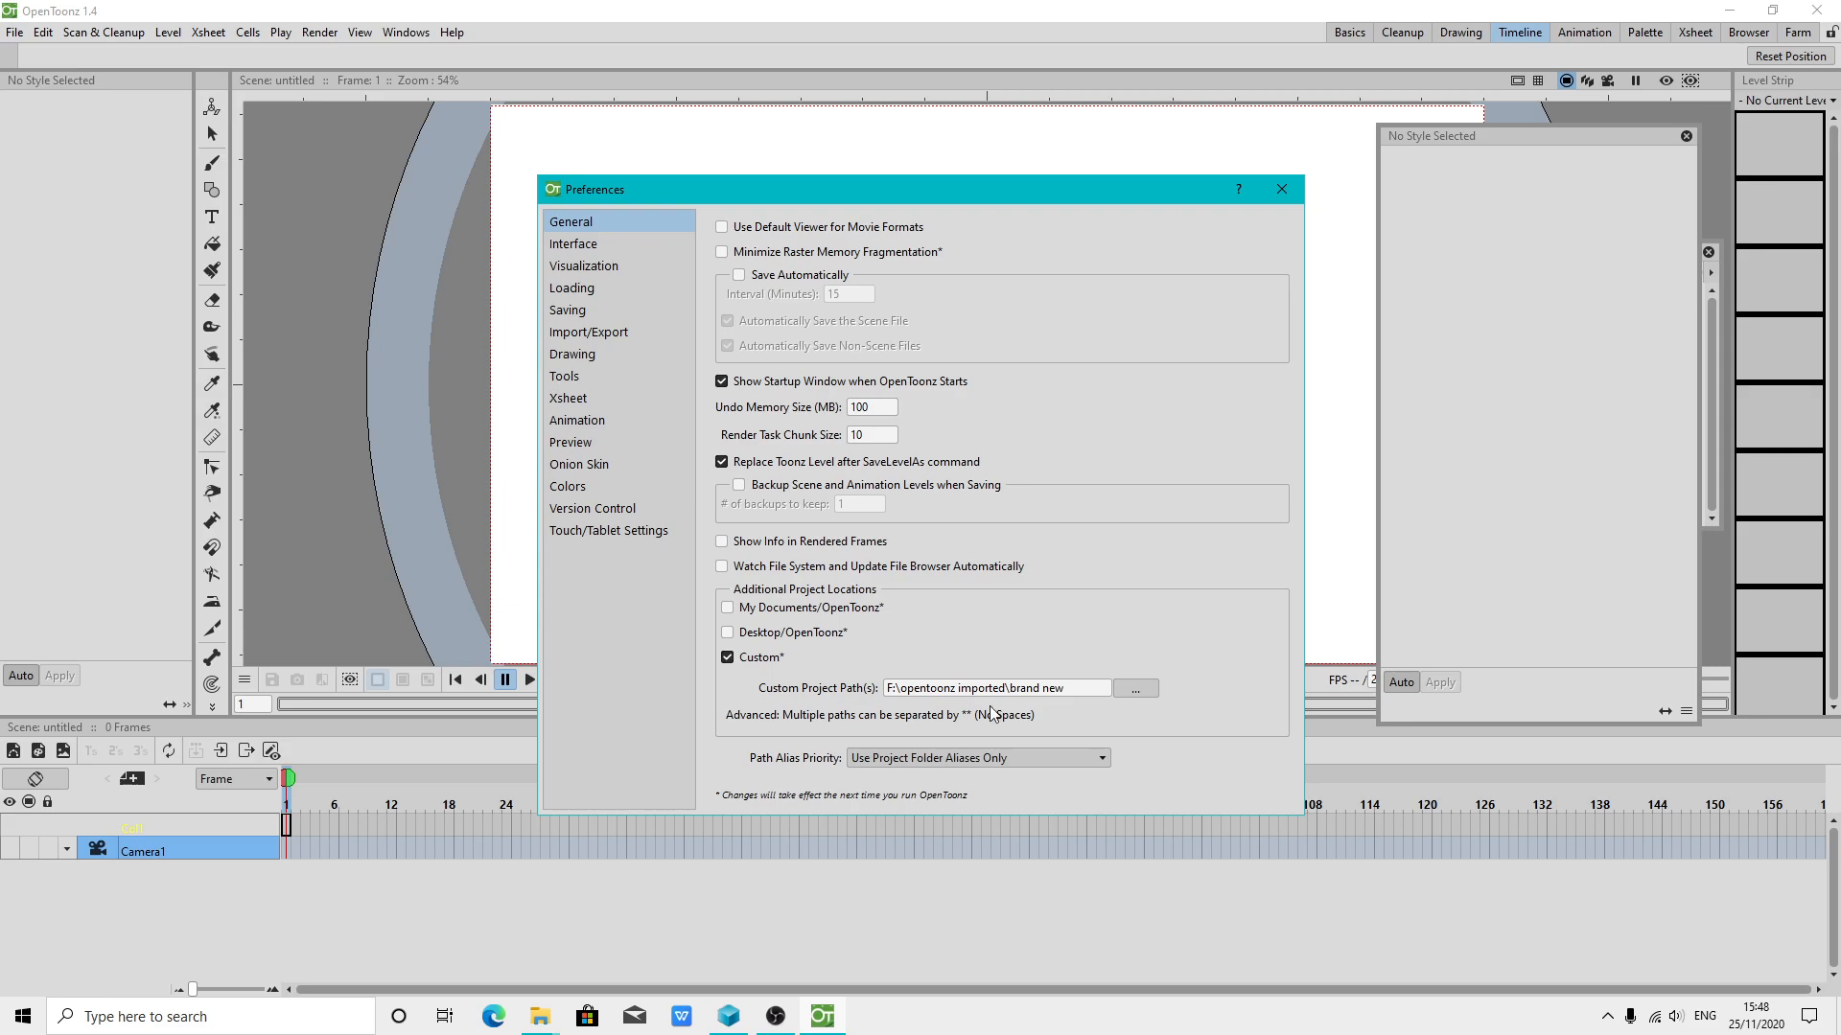
{"action": "left_click", "coordinate": [1281, 189]}
Quit and relaunch OpenToonz, and check the contents of the brand new folder in File Explorer while it loads
{"action": "left_click", "coordinate": [14, 31]}
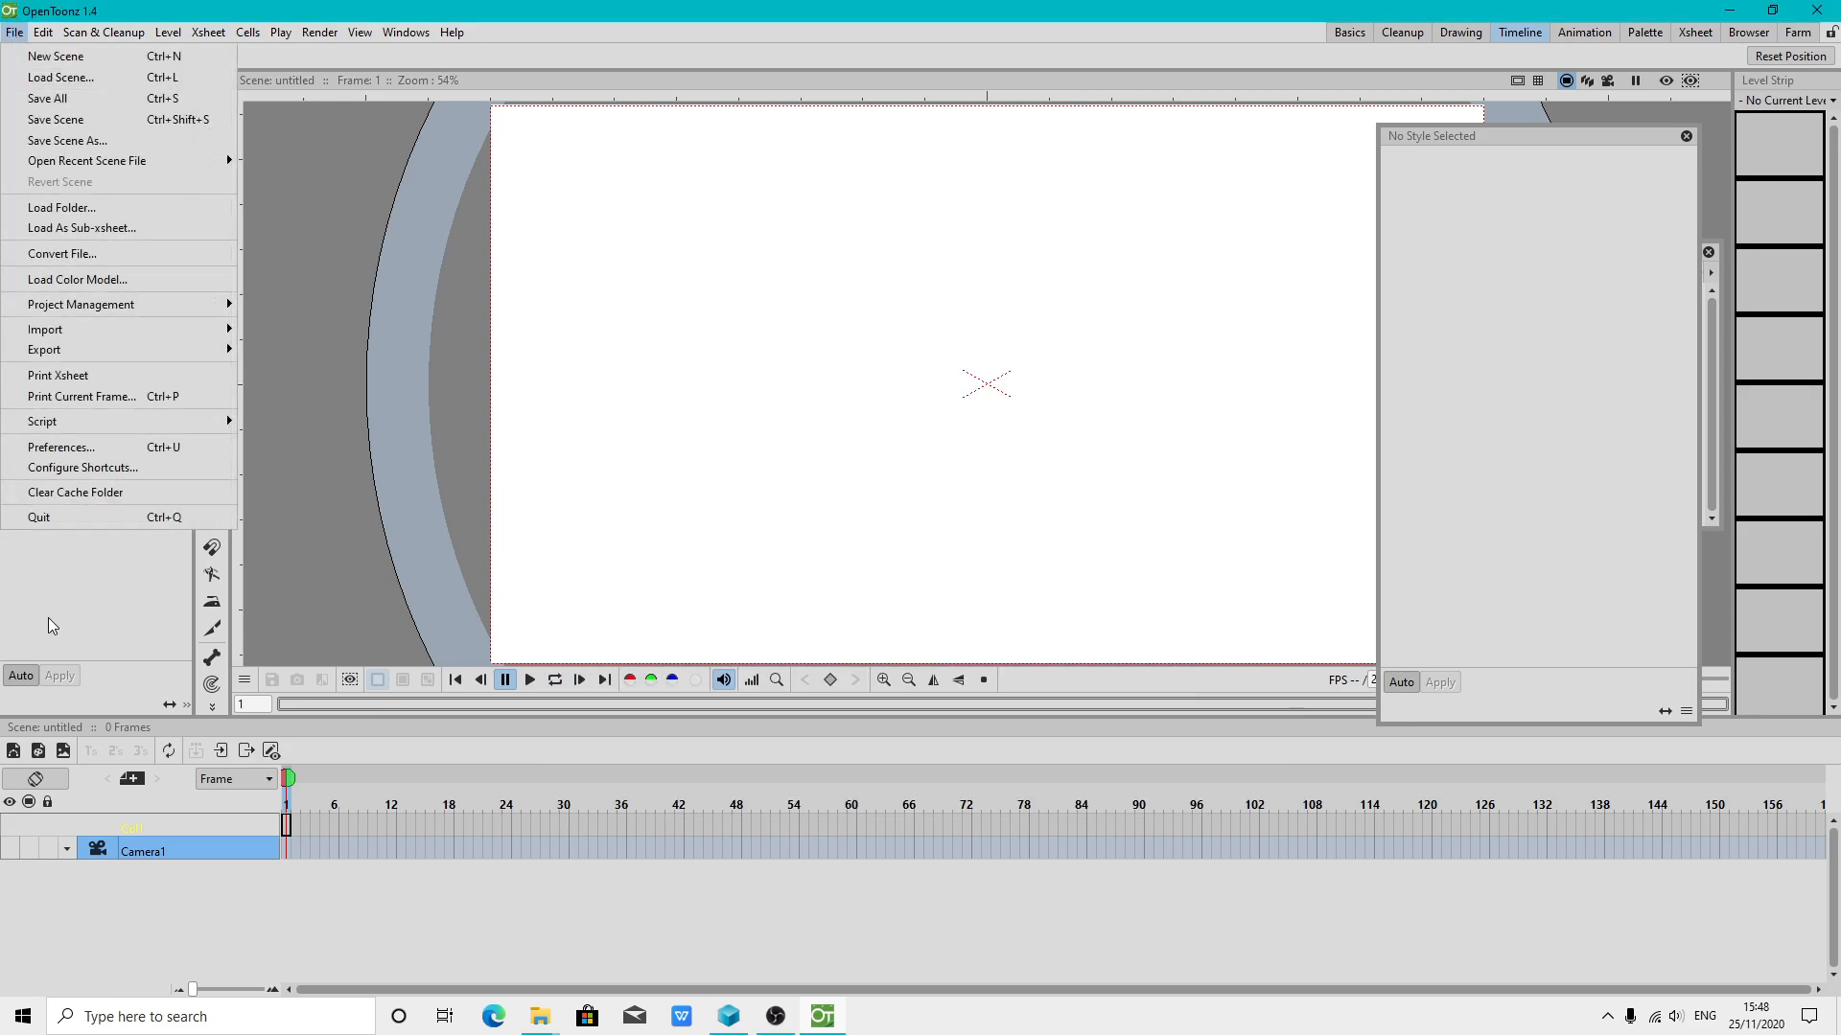
{"action": "left_click", "coordinate": [49, 515]}
{"action": "left_click", "coordinate": [23, 1016]}
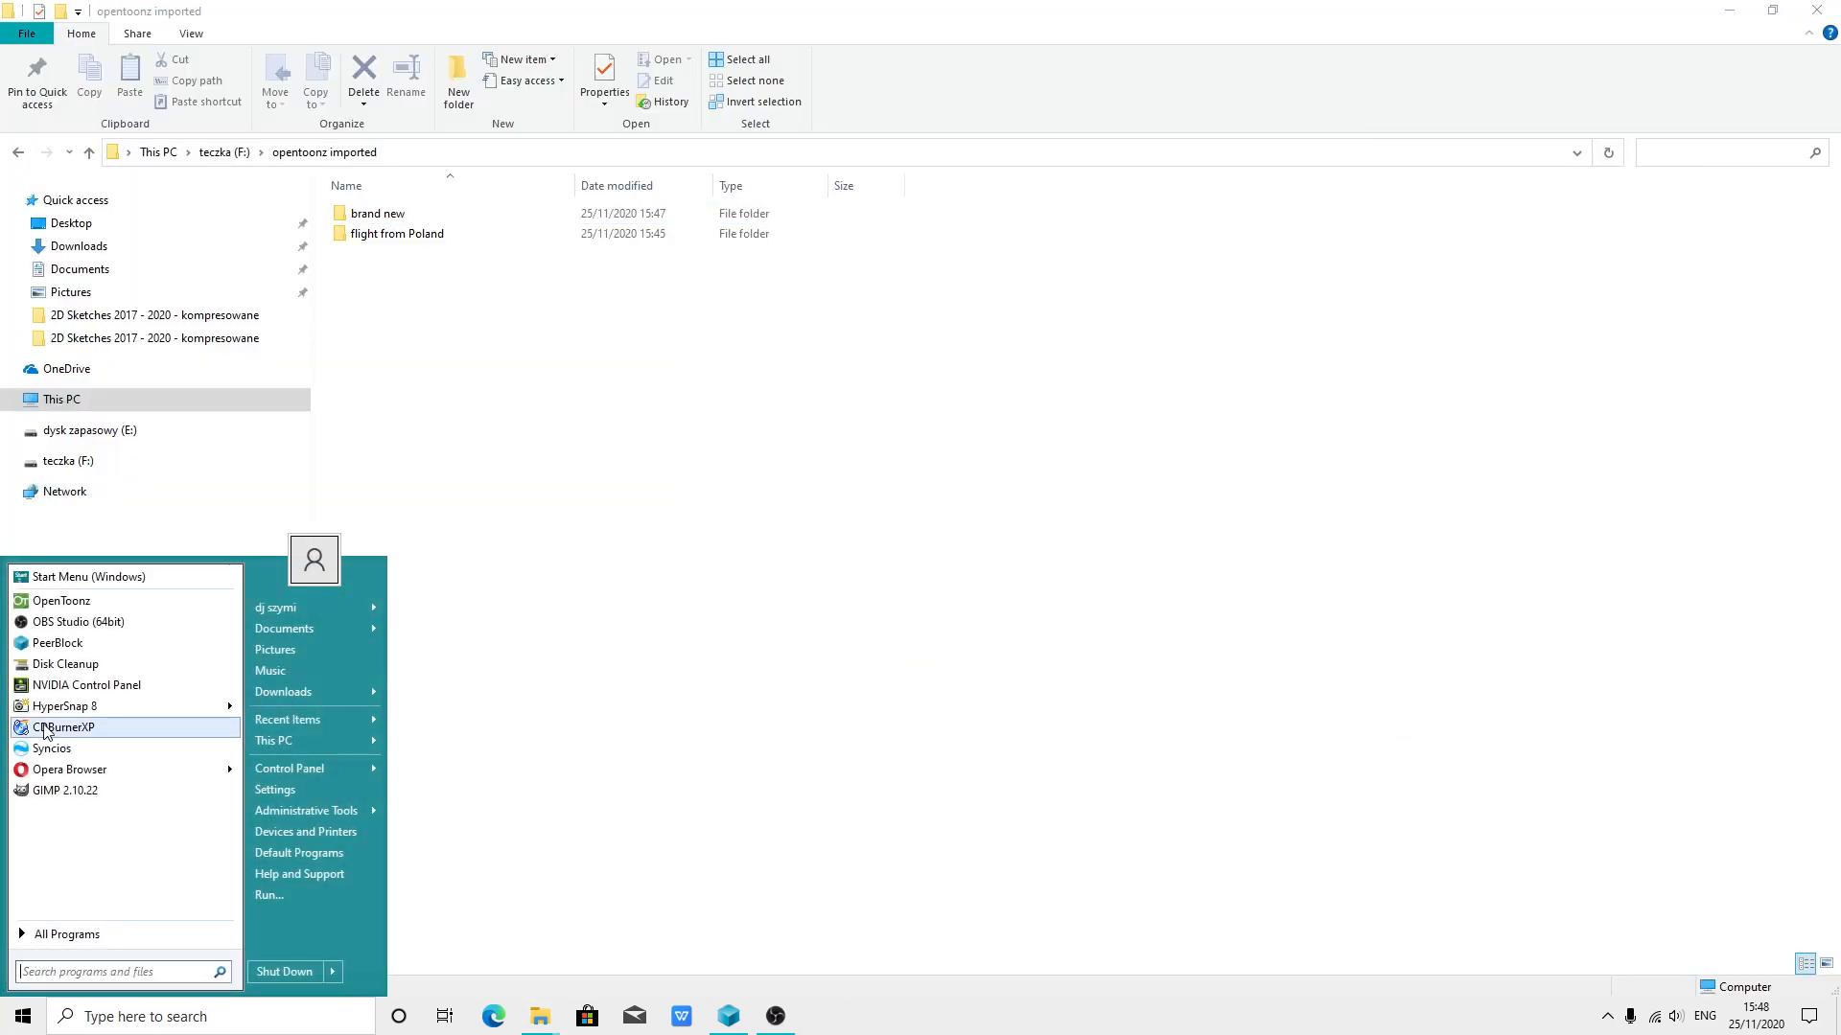
{"action": "left_click", "coordinate": [62, 601]}
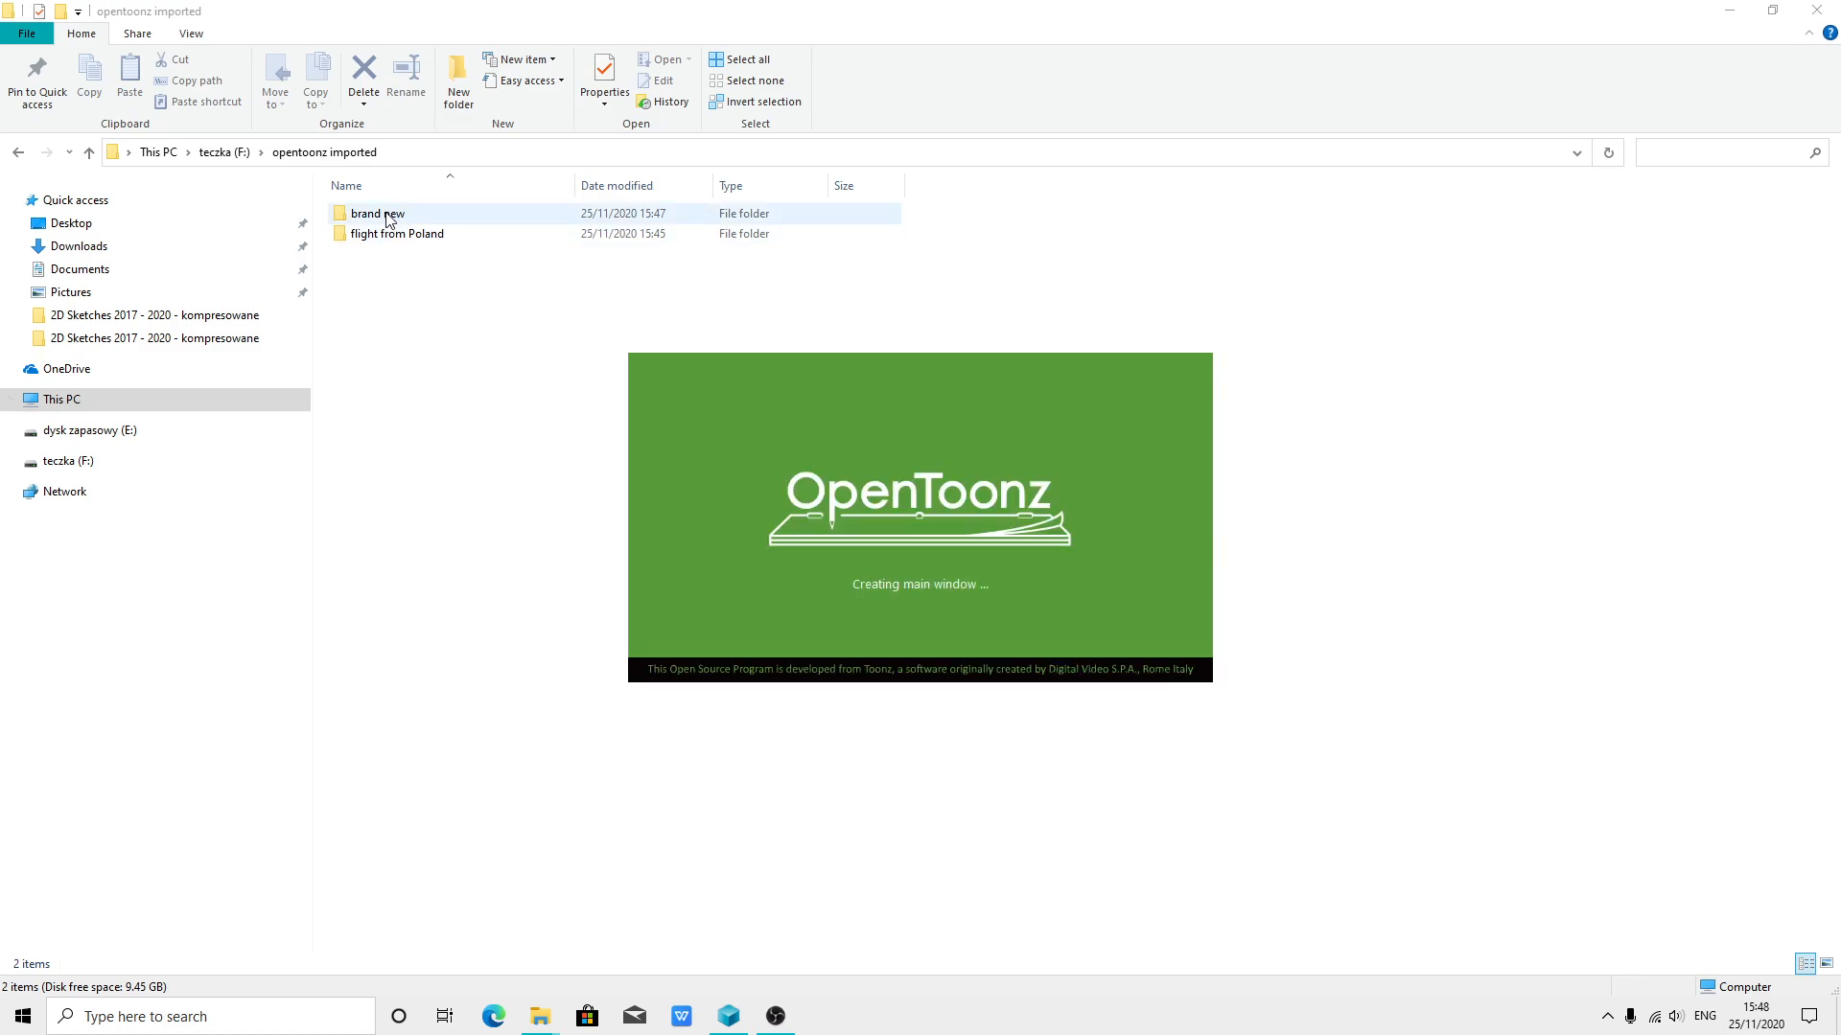
{"action": "double_click", "coordinate": [389, 214]}
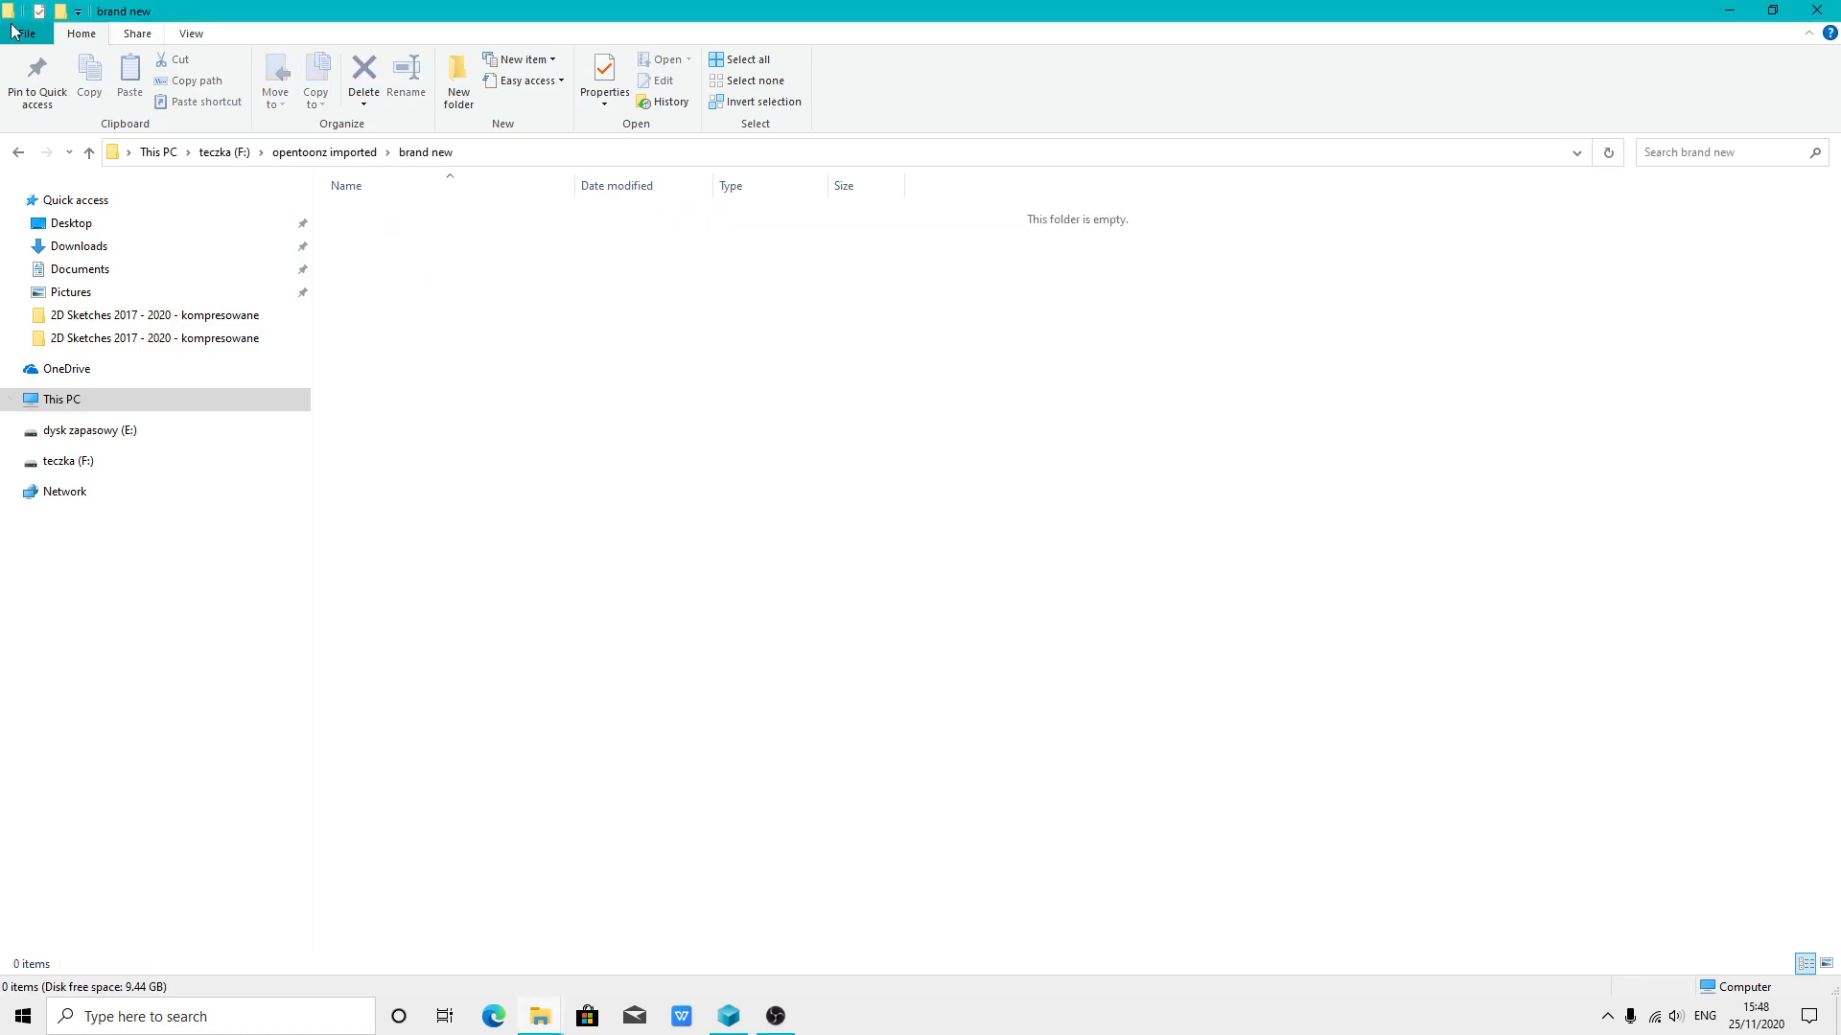
{"action": "left_click", "coordinate": [18, 154]}
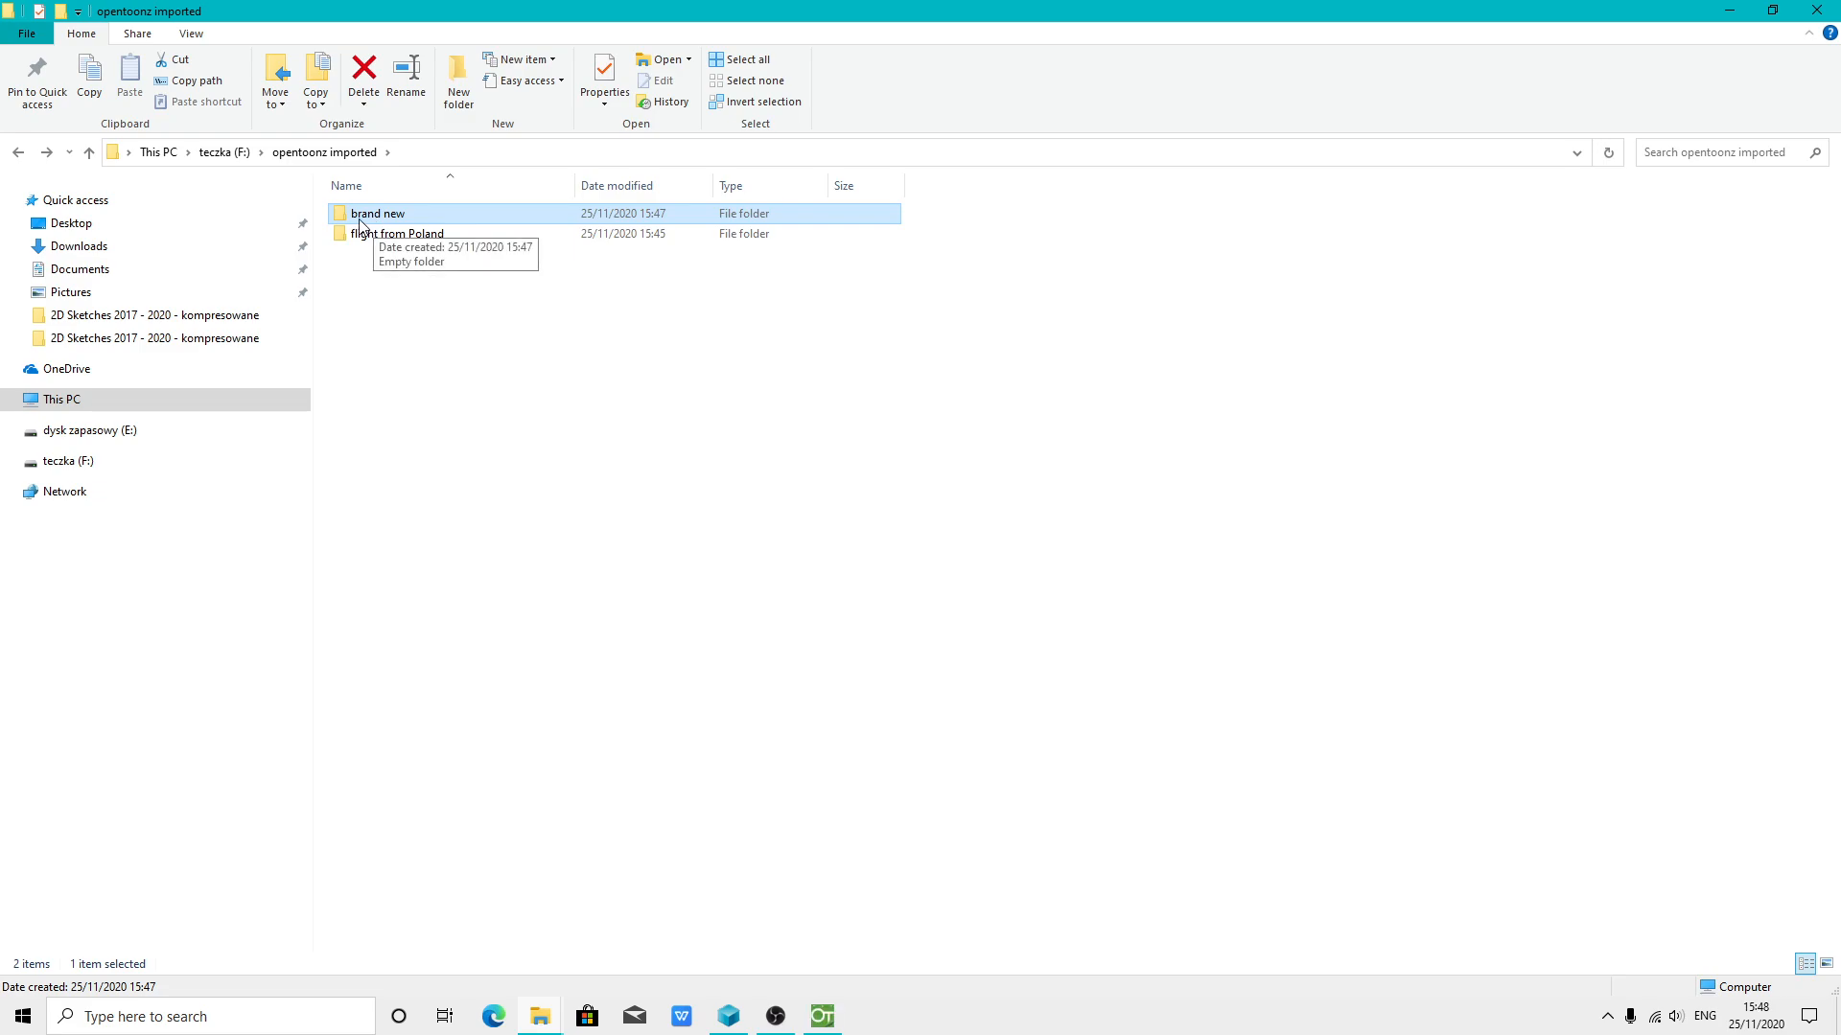
Switch to OpenToonz and start a new project named brand new 2020 under the F:\opentoonz imported\brand new root
{"action": "left_click", "coordinate": [823, 1017]}
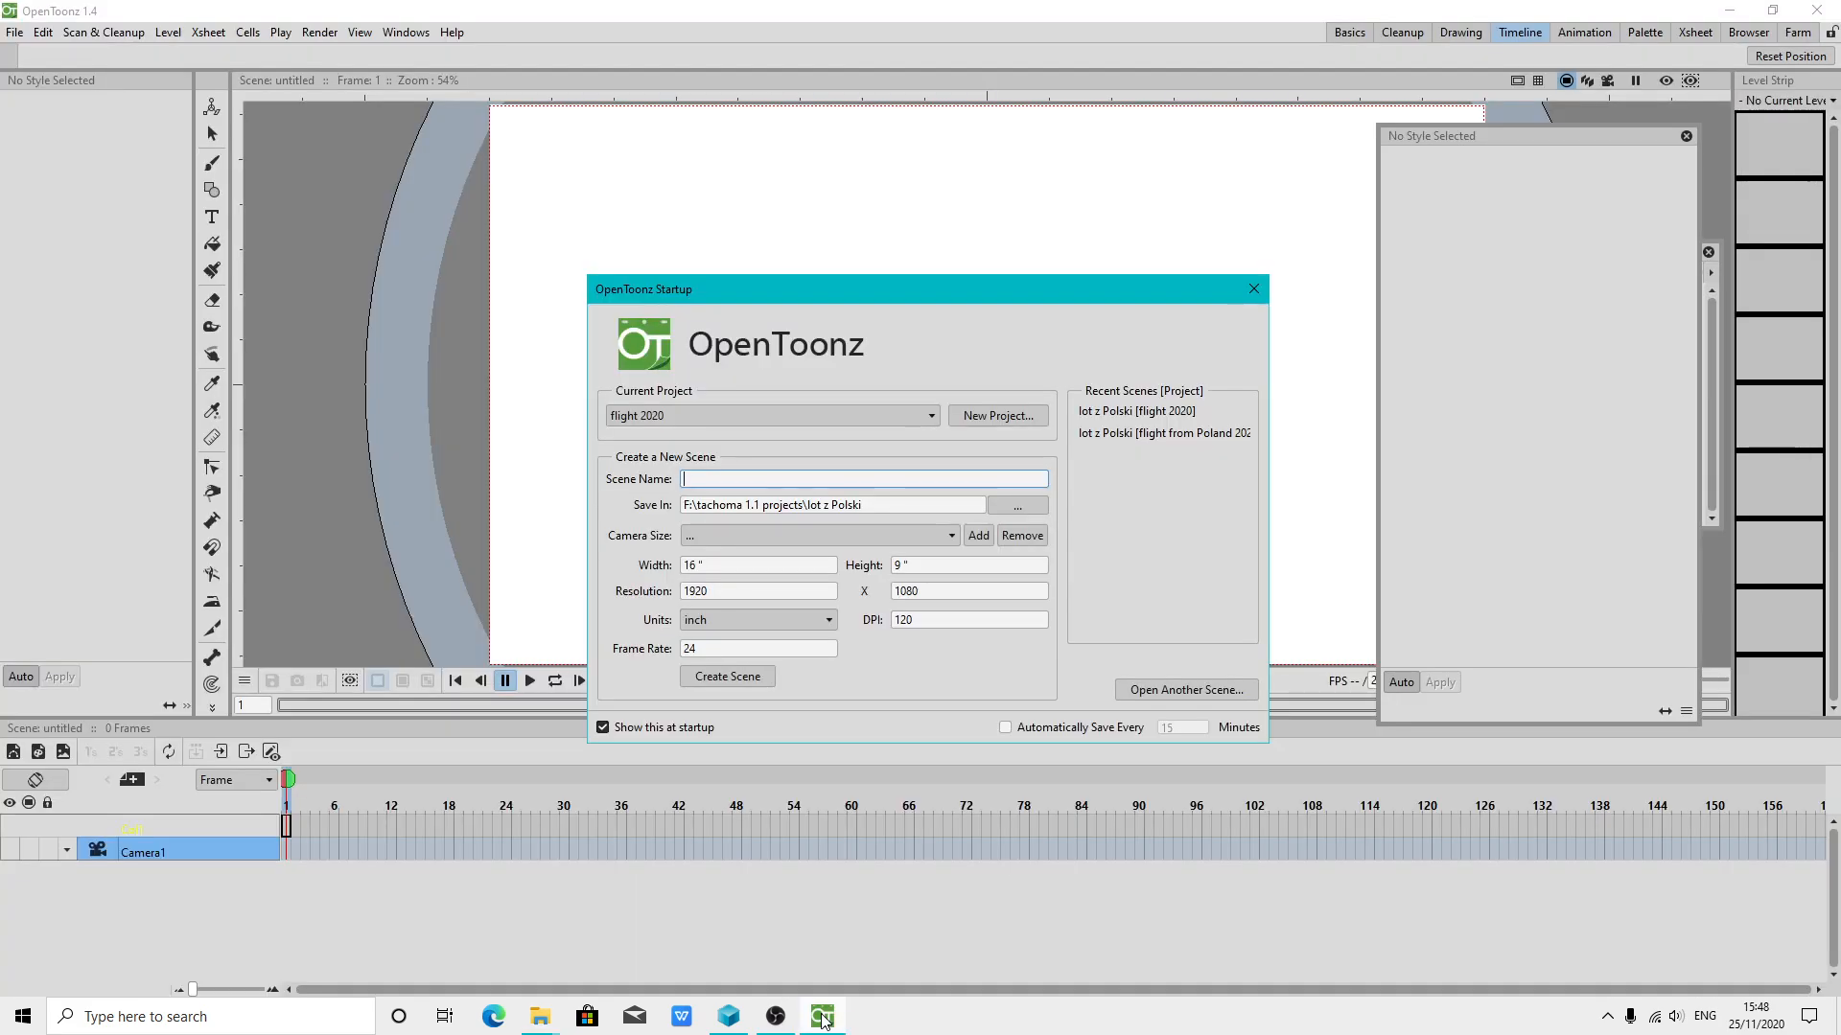
{"action": "left_click", "coordinate": [1252, 290]}
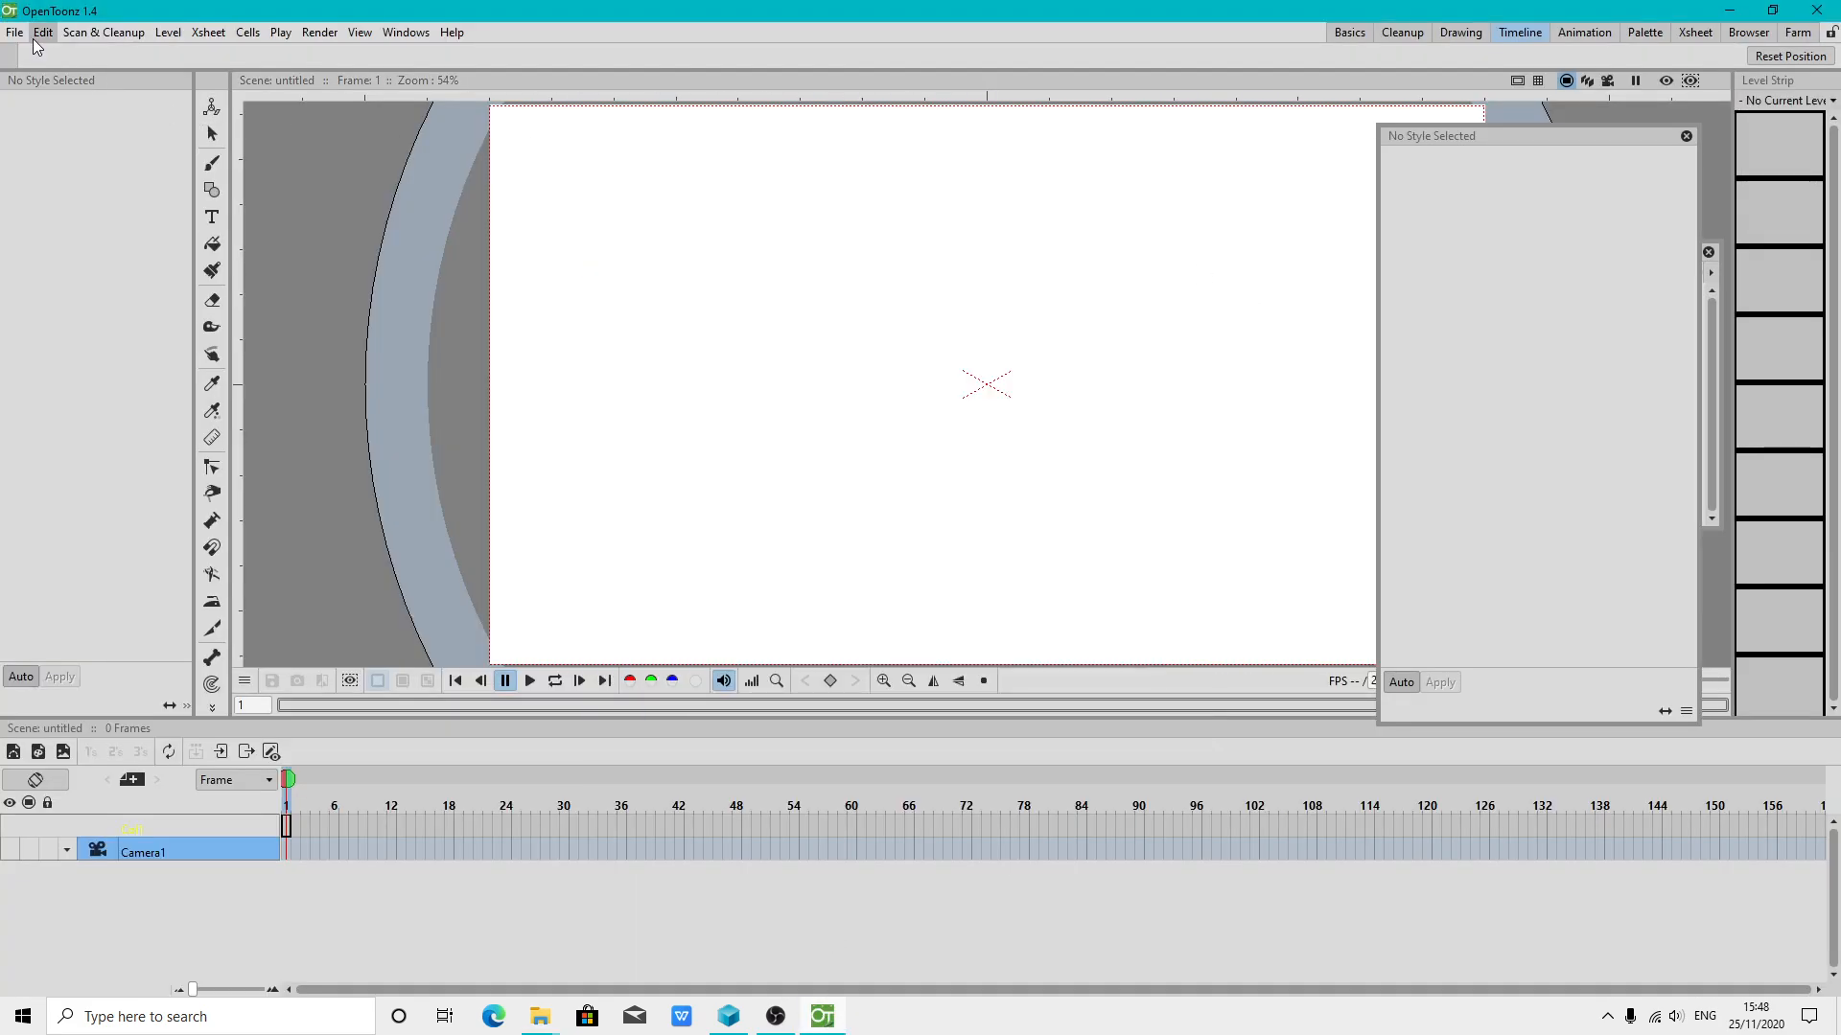
{"action": "left_click", "coordinate": [14, 32]}
{"action": "mouse_move", "coordinate": [123, 307]}
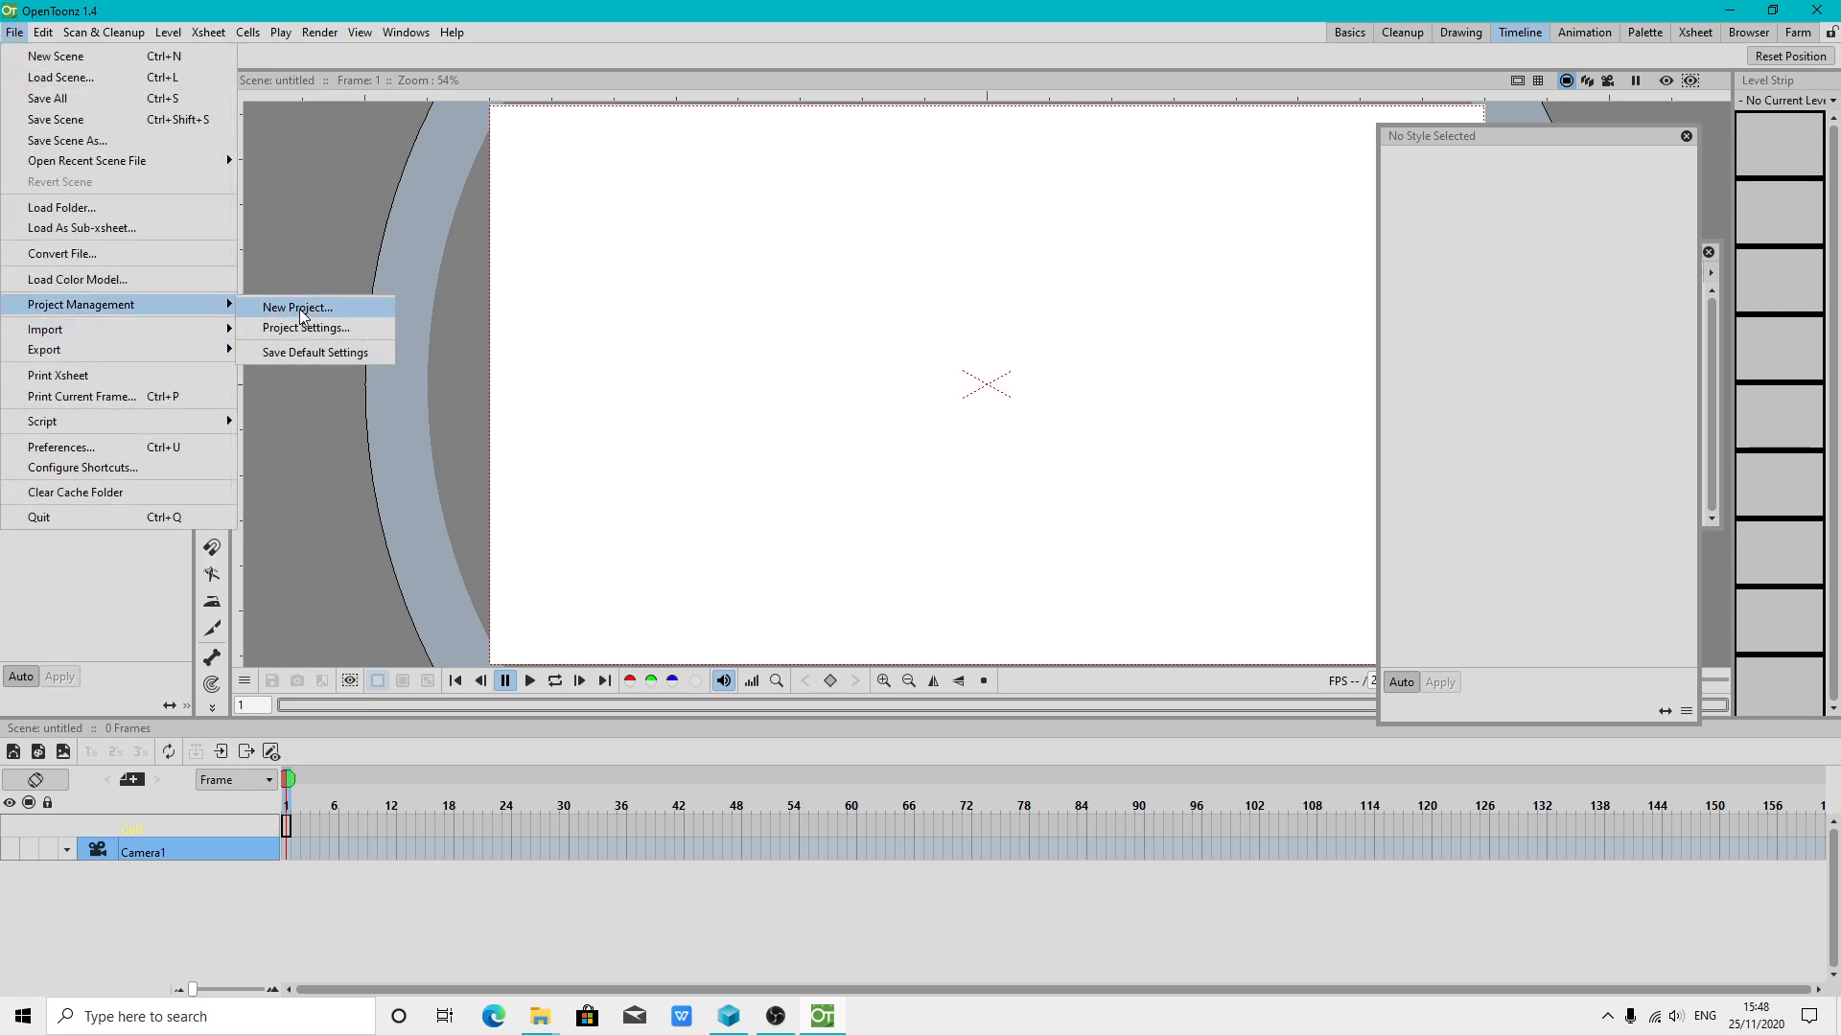
{"action": "left_click", "coordinate": [295, 309]}
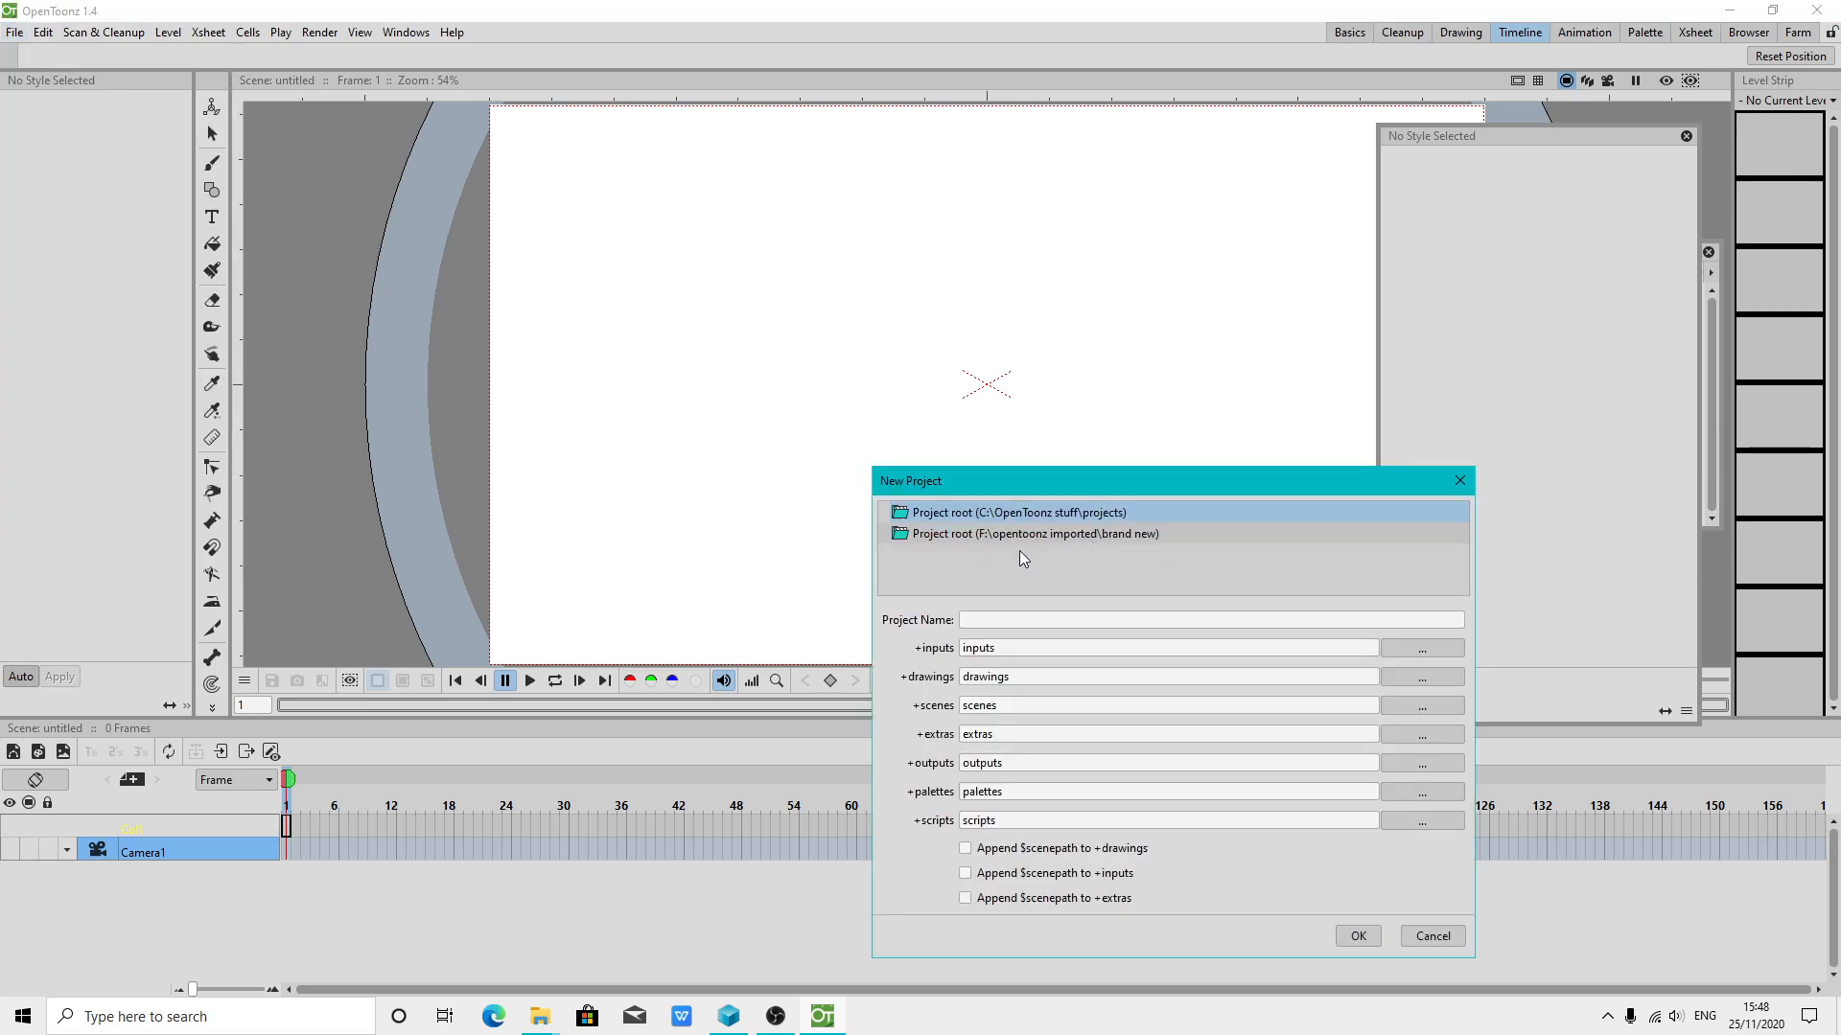
{"action": "left_click", "coordinate": [1074, 534]}
{"action": "left_click", "coordinate": [1031, 621]}
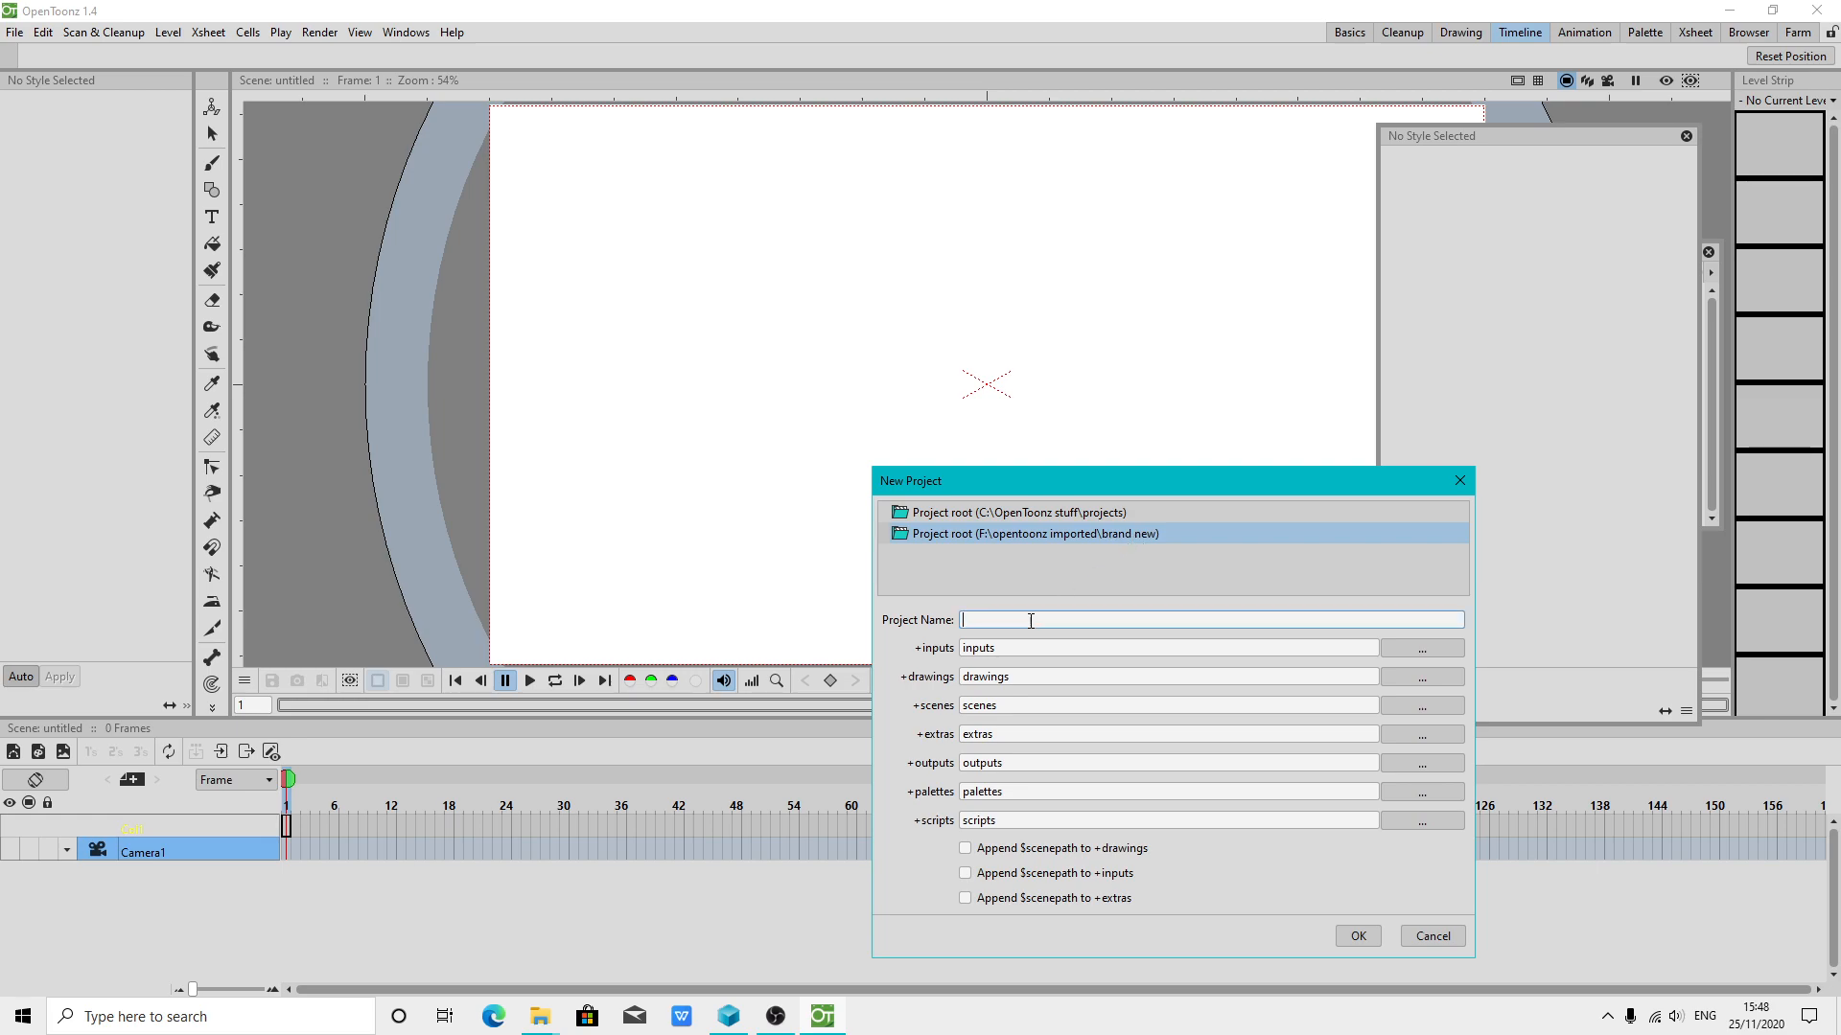
{"action": "type", "text": "brand new 2020"}
Enable appending $scenepath to the new project's drawings, inputs and extras folders
{"action": "left_click", "coordinate": [964, 847]}
{"action": "left_click", "coordinate": [964, 872]}
{"action": "left_click", "coordinate": [964, 898]}
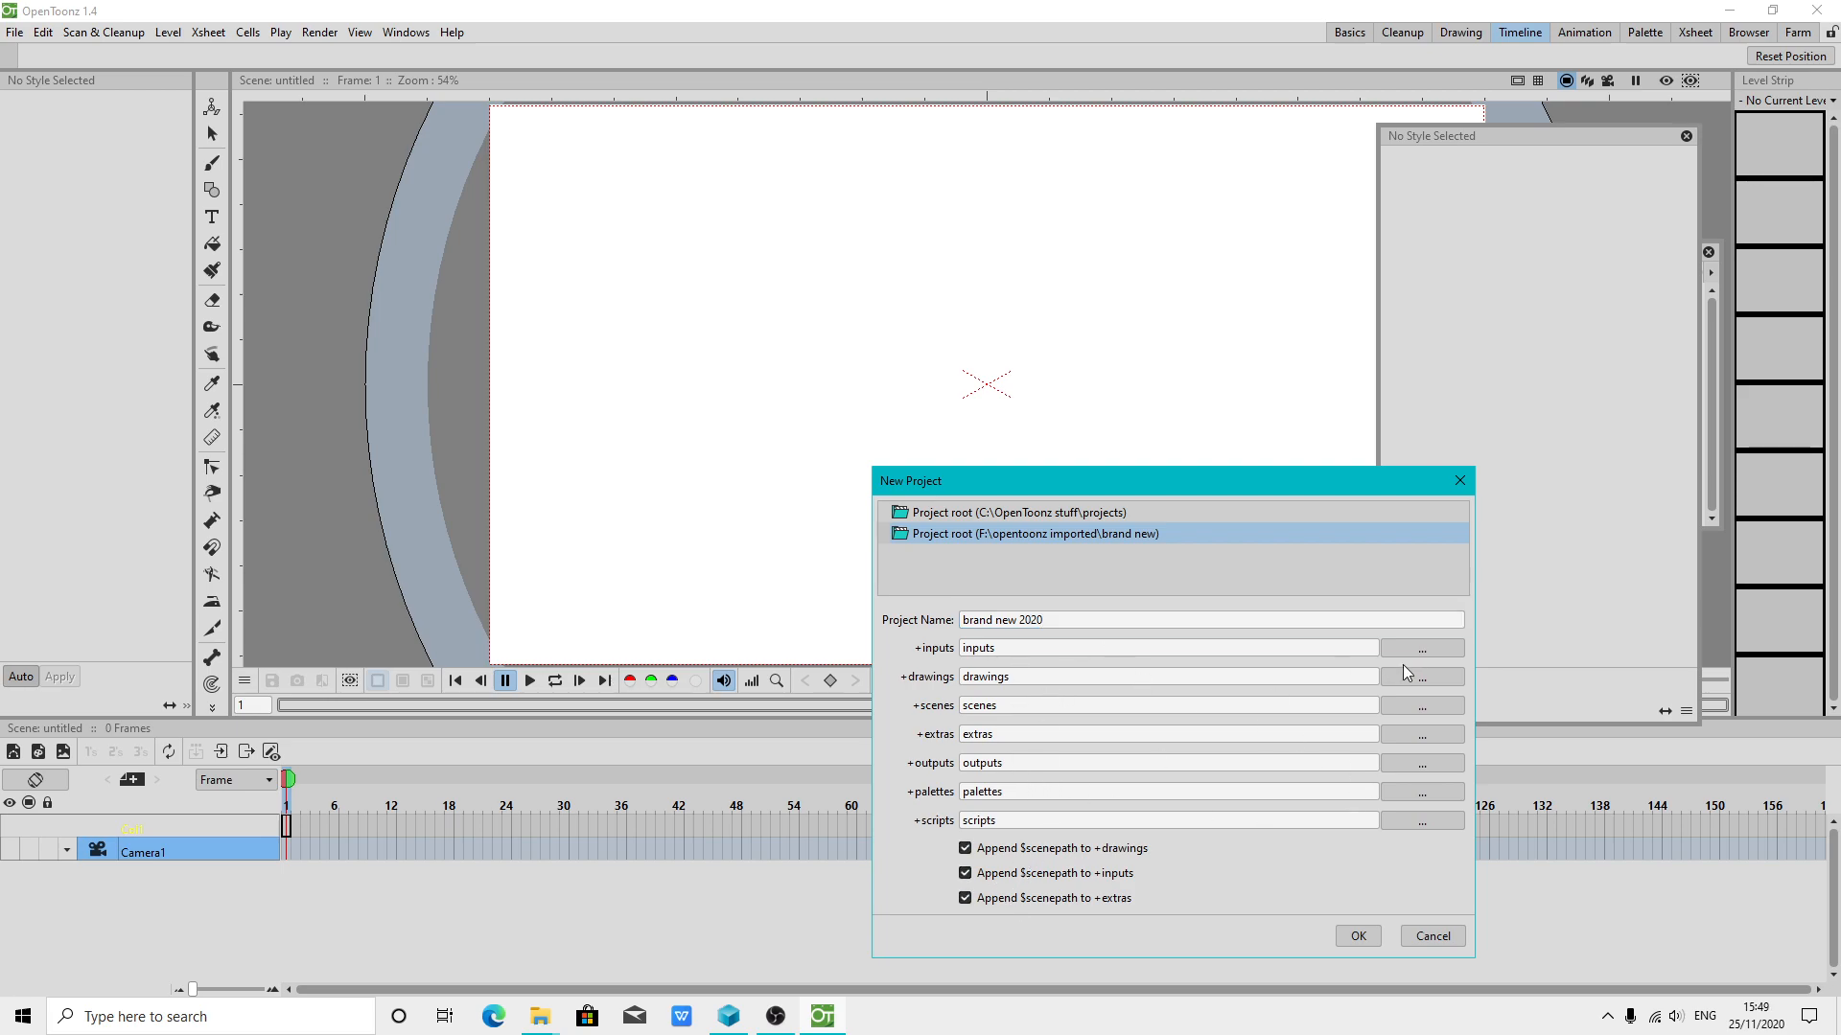
Set the new project's inputs and drawings folders to F:\opentoonz imported\brand new
{"action": "left_click", "coordinate": [1418, 651]}
{"action": "left_click", "coordinate": [1421, 649]}
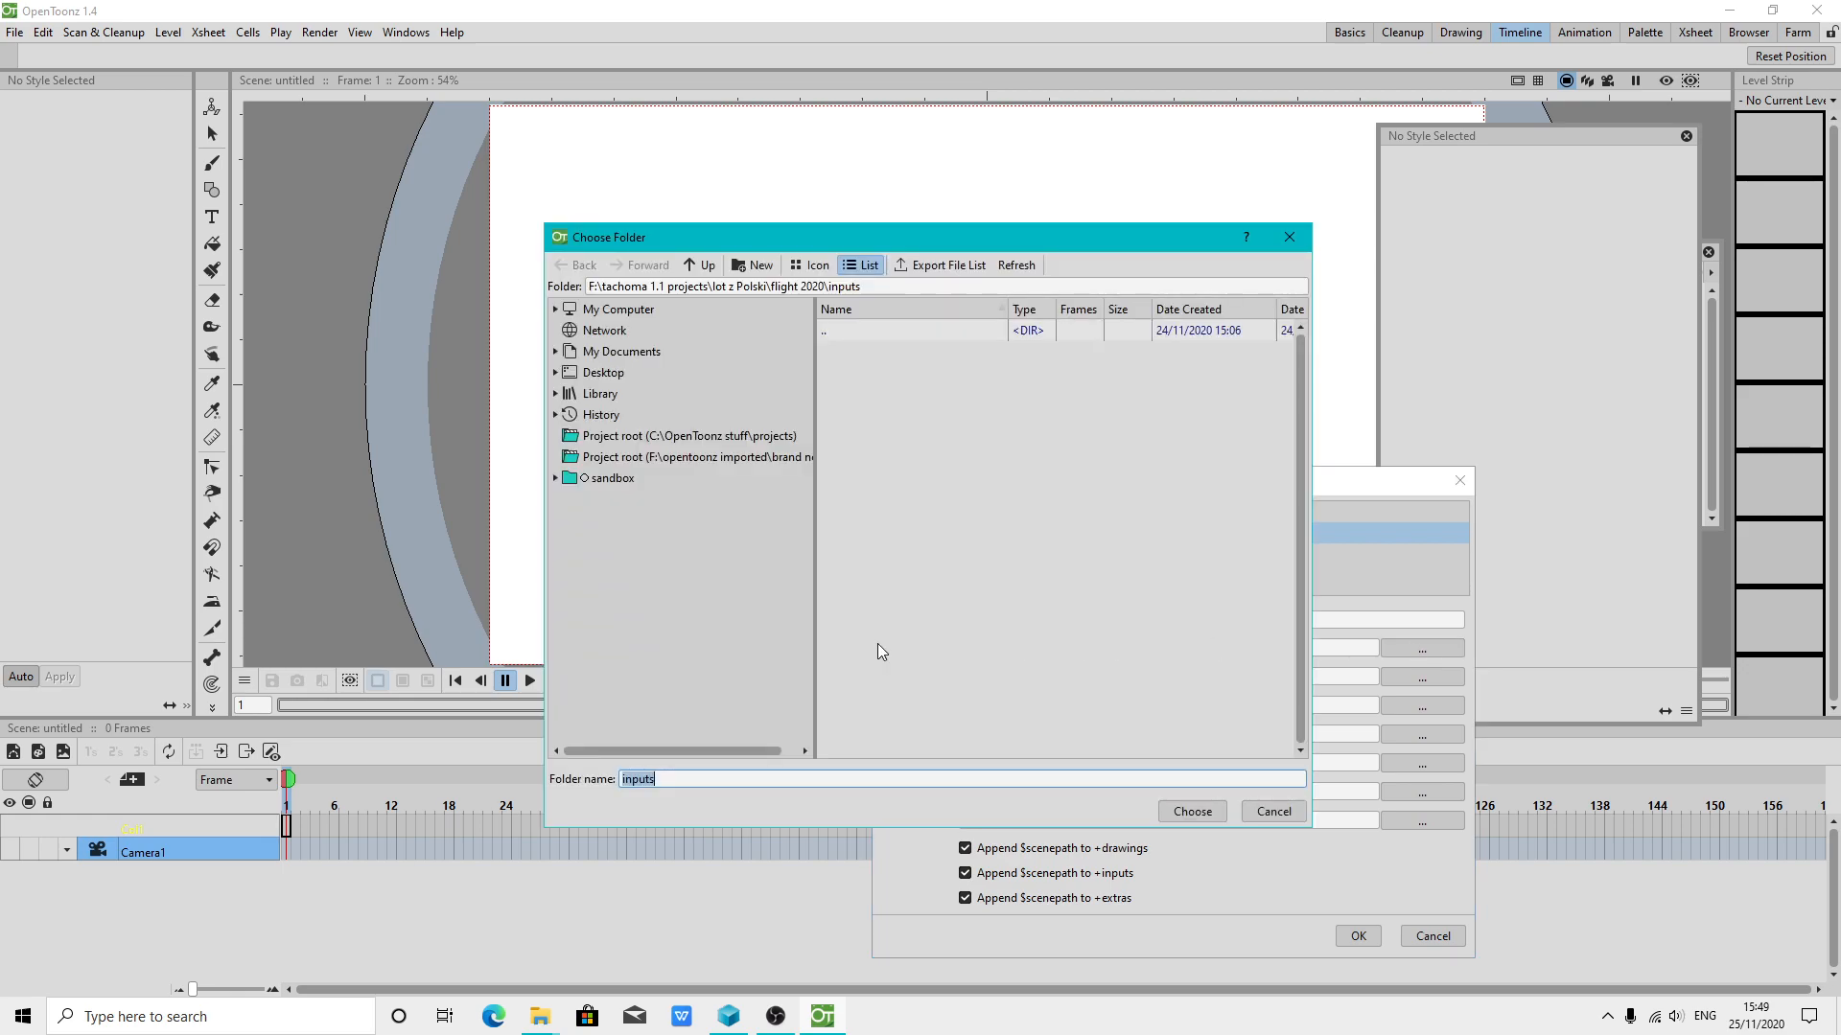
{"action": "left_click_drag", "start_coordinate": [813, 583], "coordinate": [939, 583]}
{"action": "left_click", "coordinate": [742, 462]}
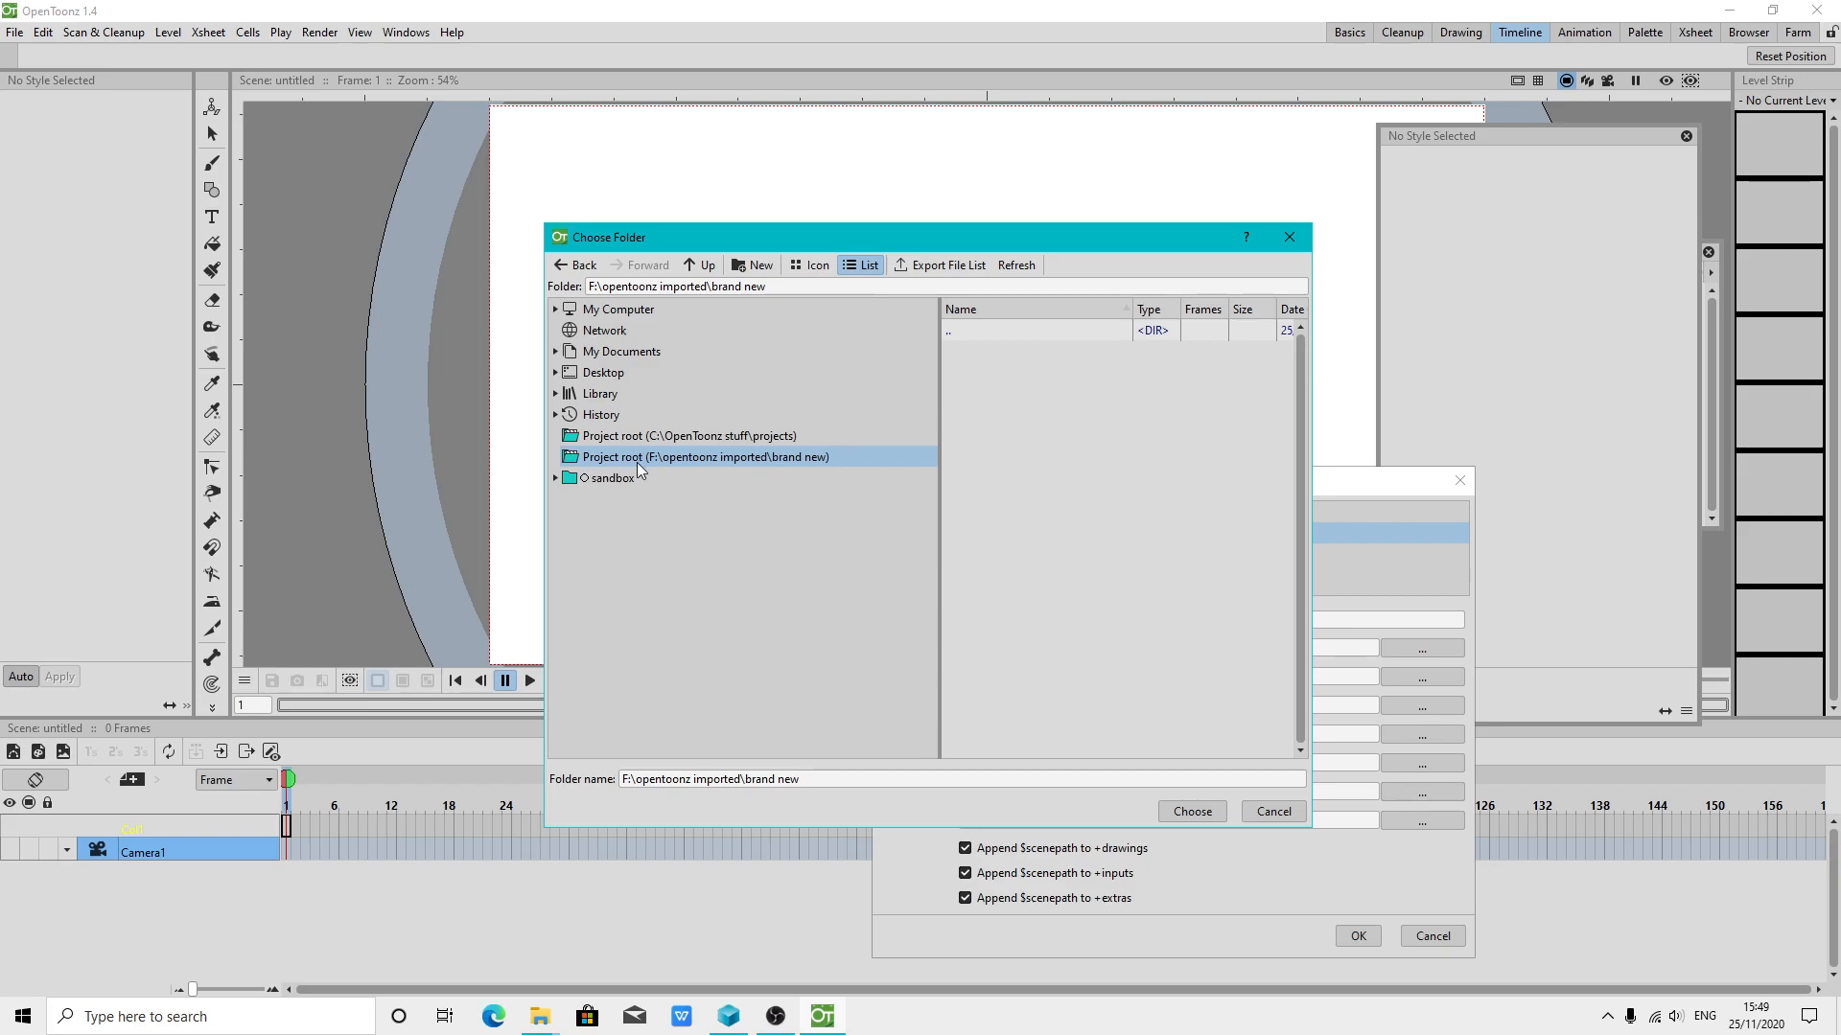
{"action": "left_click", "coordinate": [1192, 811]}
{"action": "left_click", "coordinate": [1393, 675]}
{"action": "left_click", "coordinate": [699, 458]}
{"action": "left_click", "coordinate": [1184, 811]}
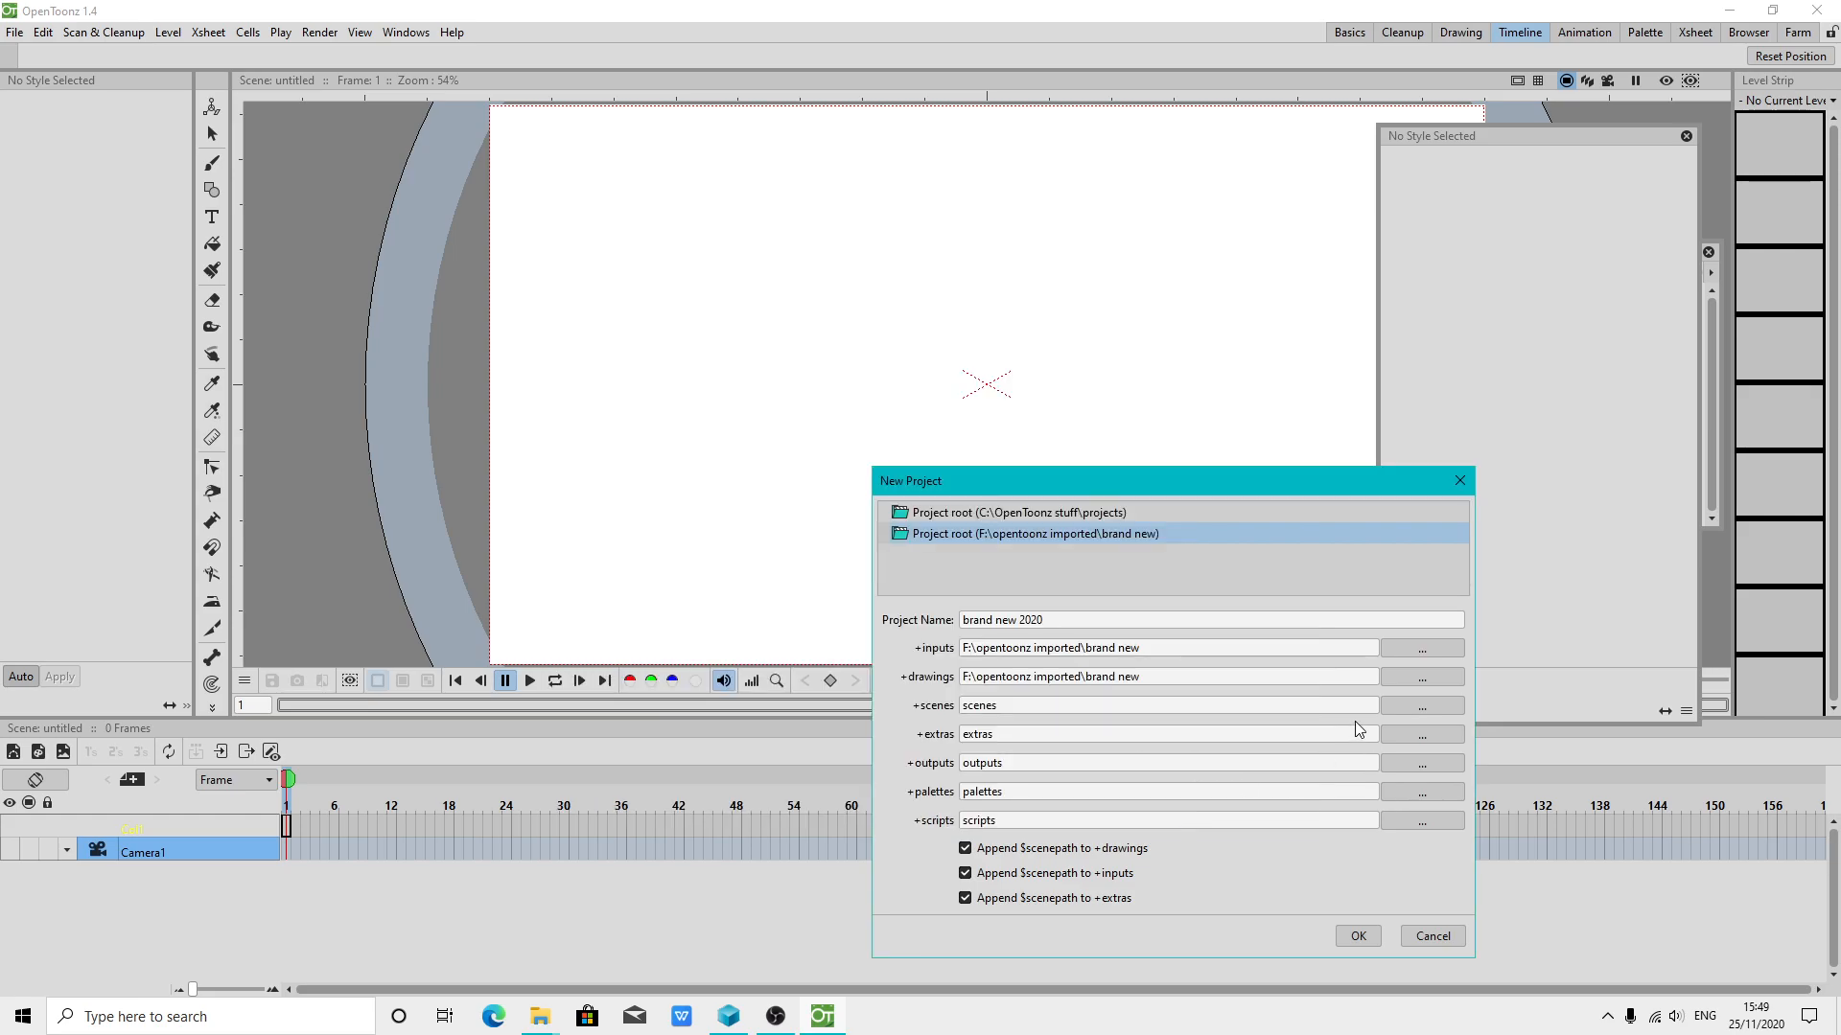
Point the scenes, extras and outputs folders of the new project to F:\opentoonz imported\brand new
{"action": "left_click", "coordinate": [1422, 707]}
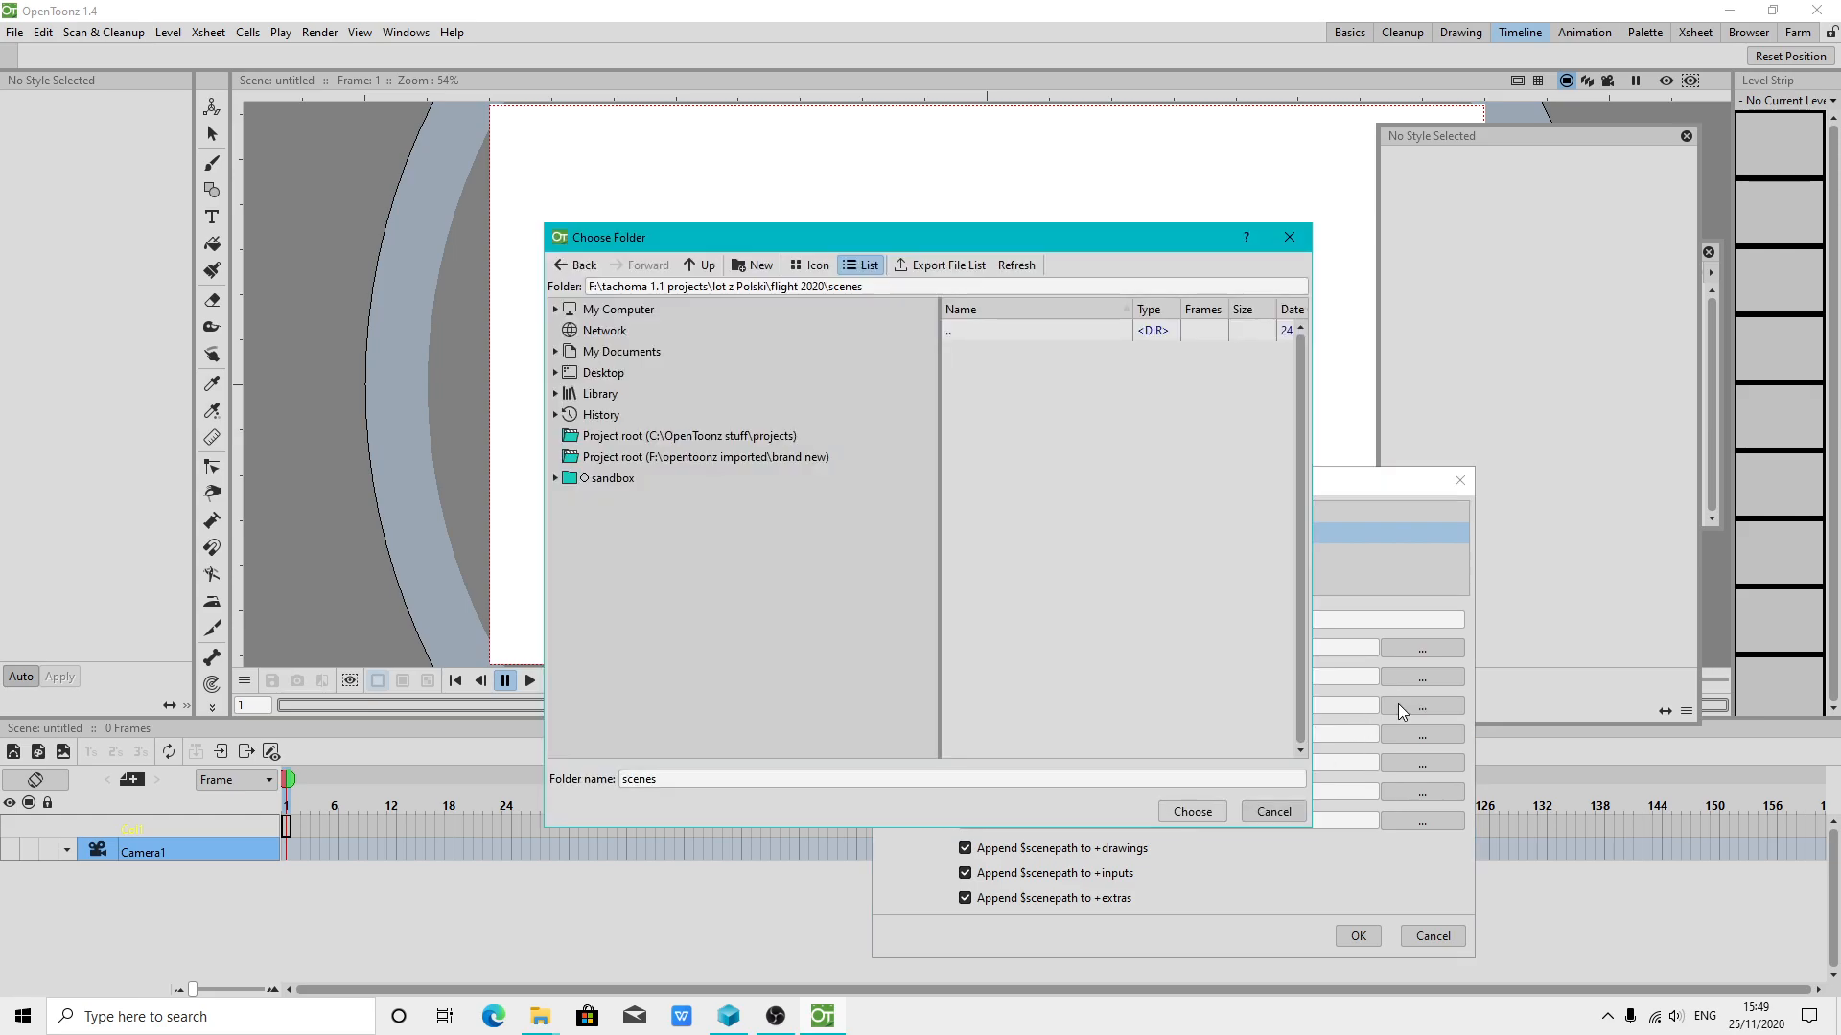
{"action": "left_click", "coordinate": [749, 462]}
{"action": "left_click", "coordinate": [1189, 811]}
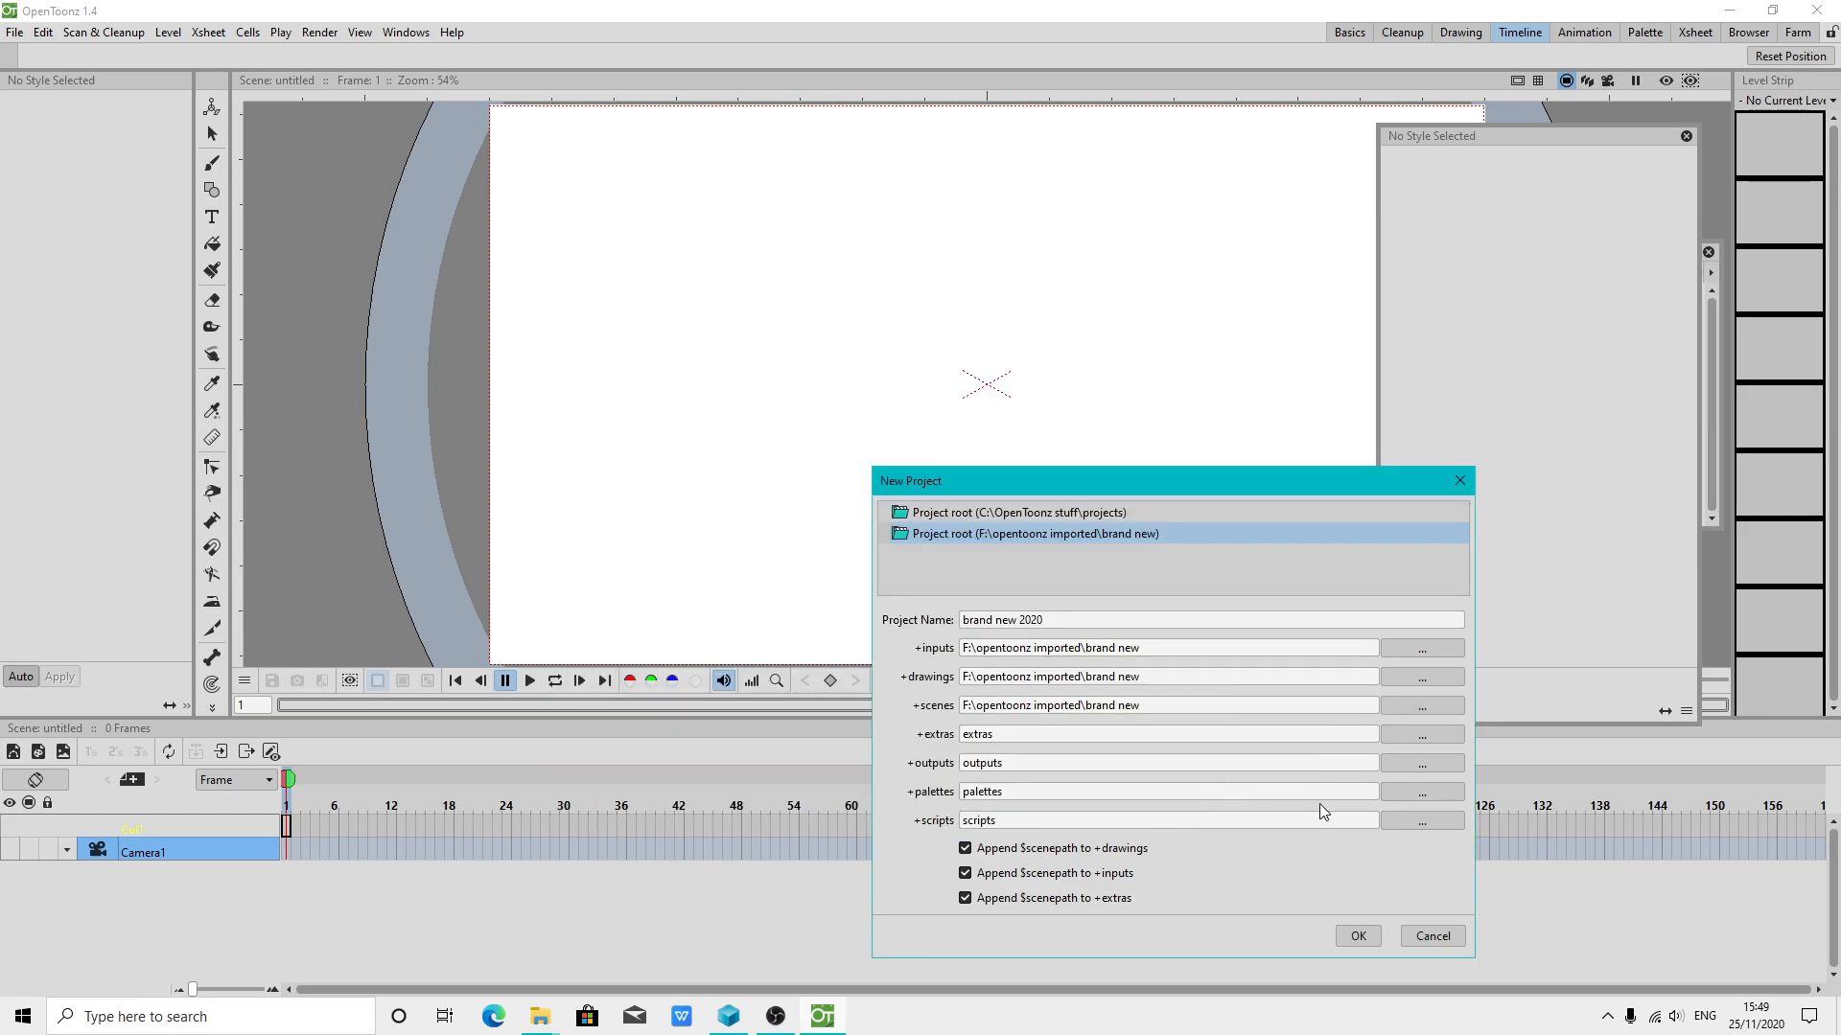
{"action": "left_click", "coordinate": [1391, 735]}
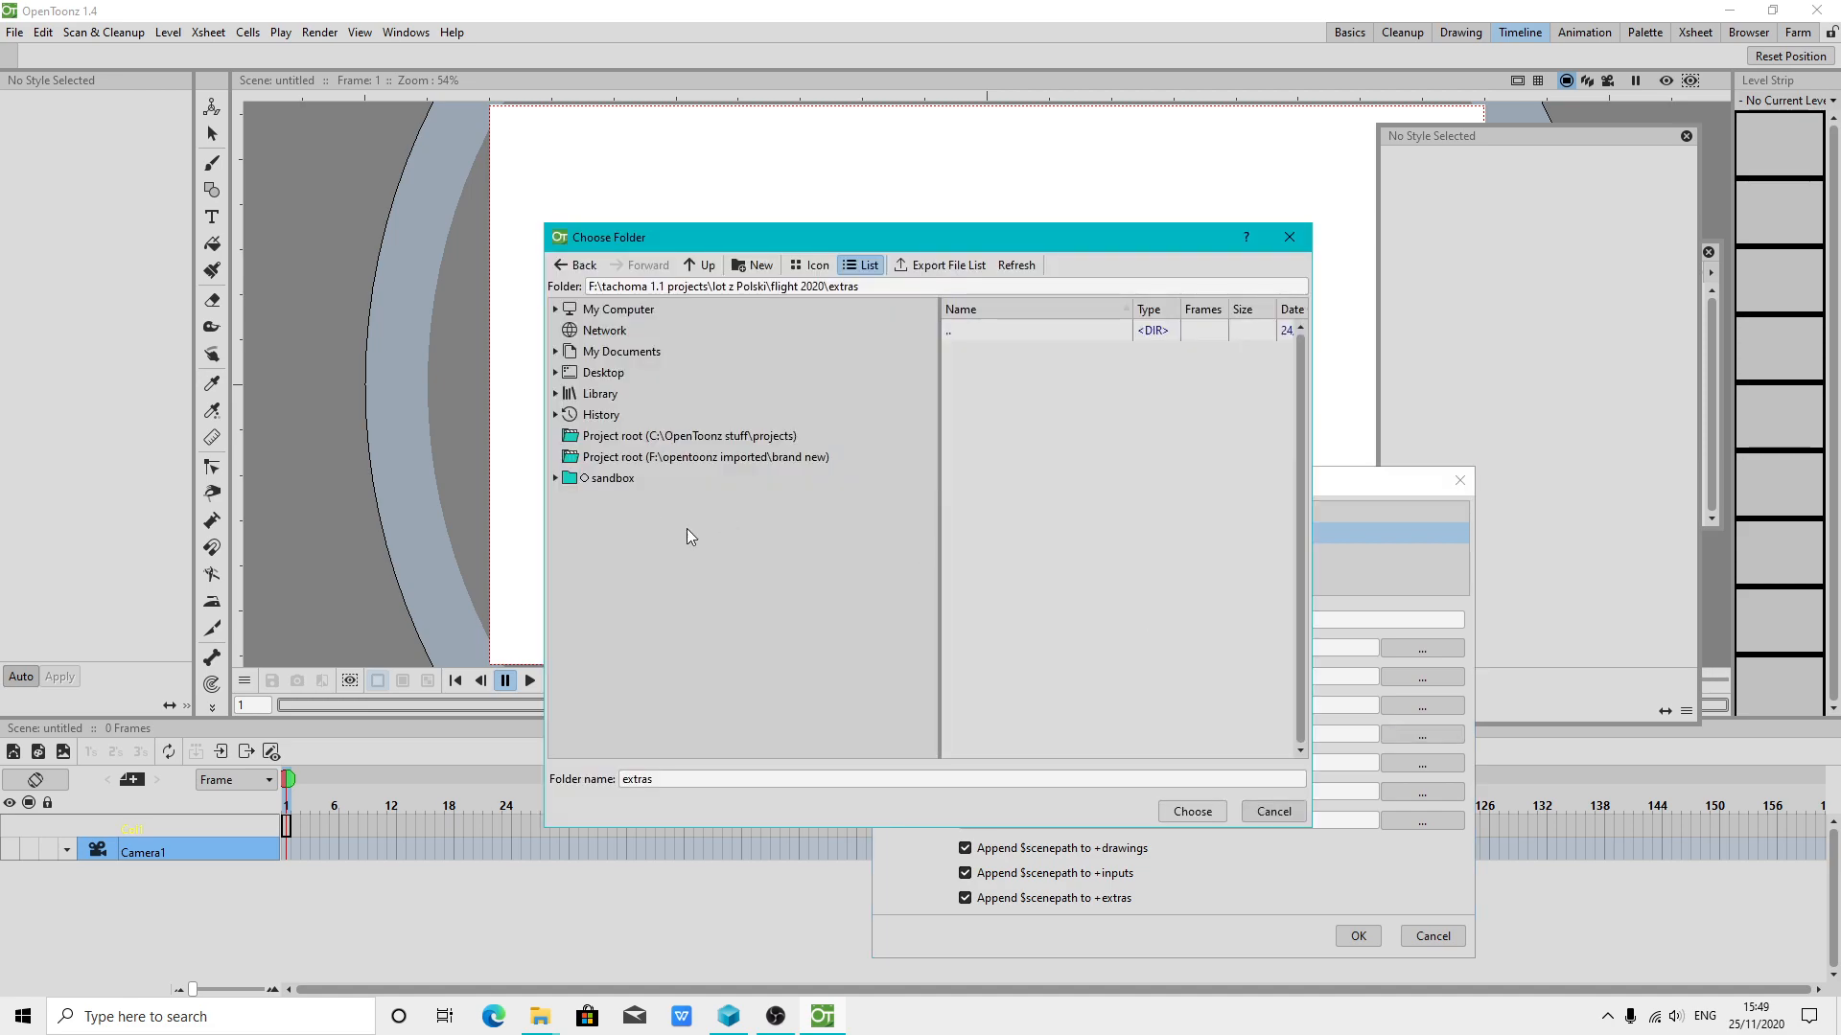
{"action": "left_click", "coordinate": [664, 458]}
{"action": "left_click", "coordinate": [1187, 812]}
{"action": "left_click", "coordinate": [1438, 763]}
{"action": "left_click", "coordinate": [685, 456]}
{"action": "left_click", "coordinate": [1200, 813]}
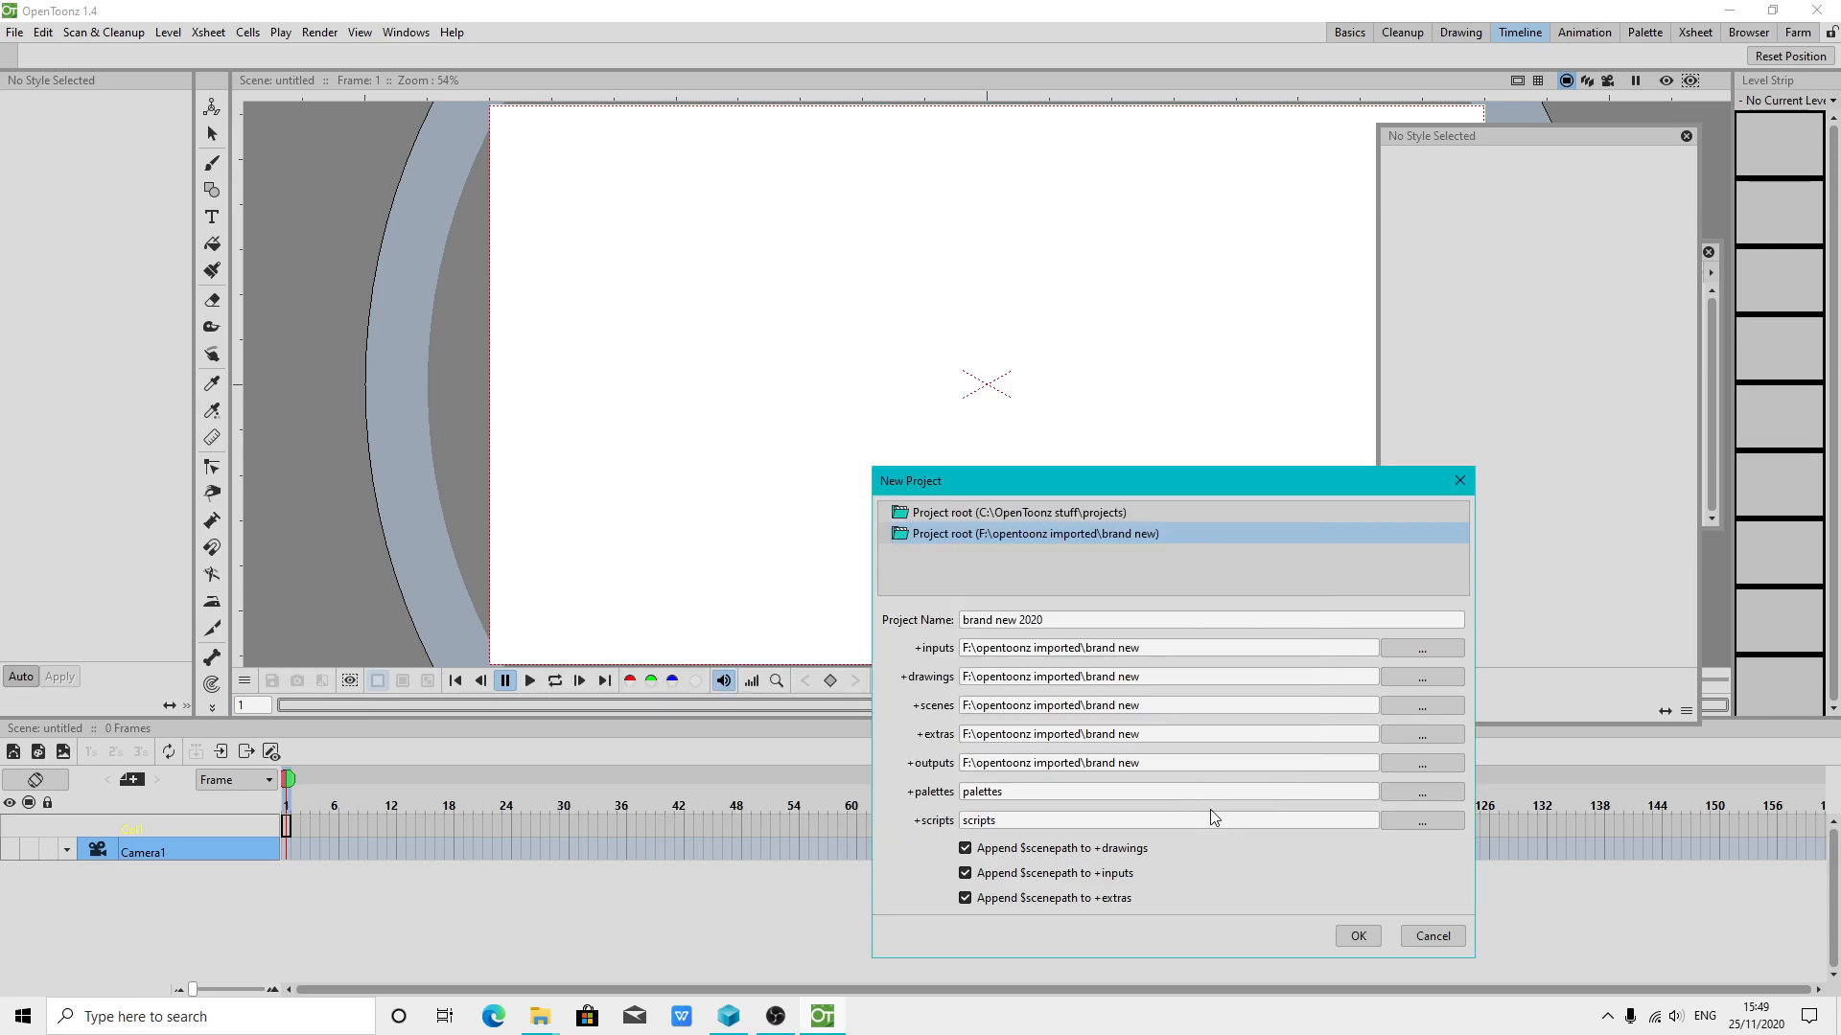
Set the palettes and scripts folders to F:\opentoonz imported\brand new and create the project
{"action": "left_click", "coordinate": [1422, 790]}
{"action": "left_click", "coordinate": [710, 457]}
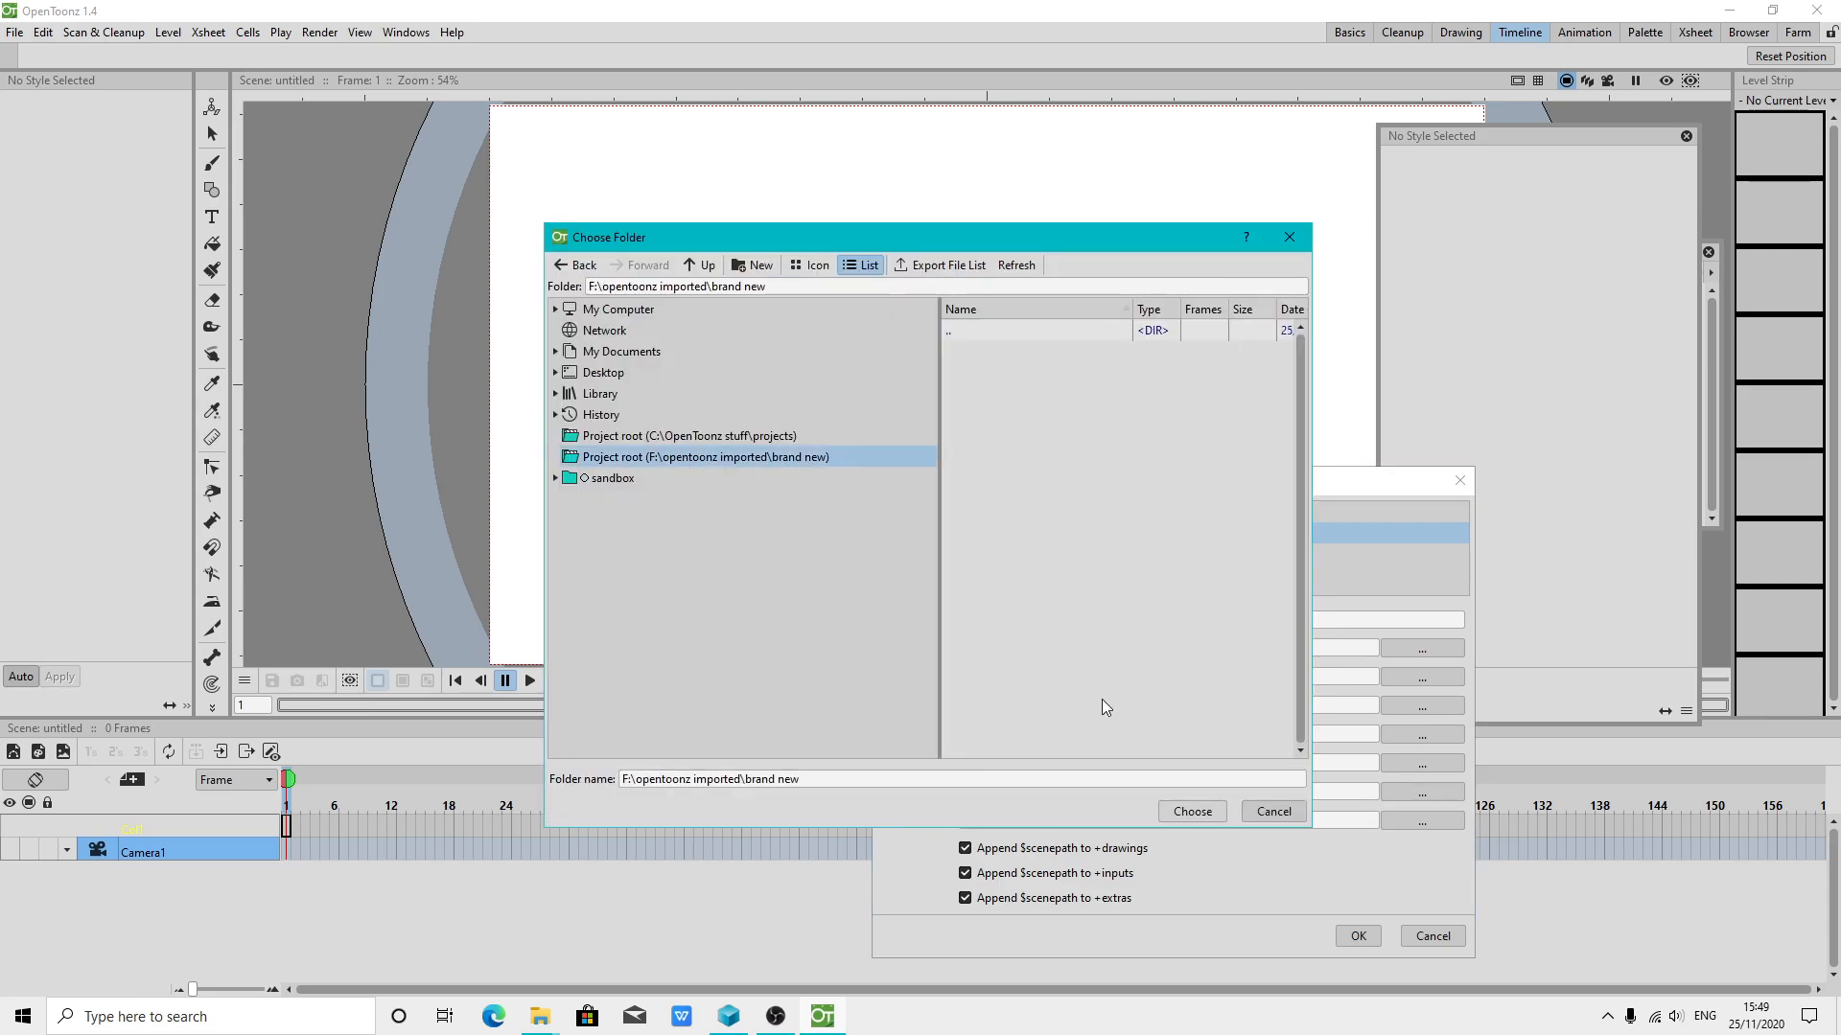
{"action": "left_click", "coordinate": [1193, 812]}
{"action": "left_click", "coordinate": [1411, 824]}
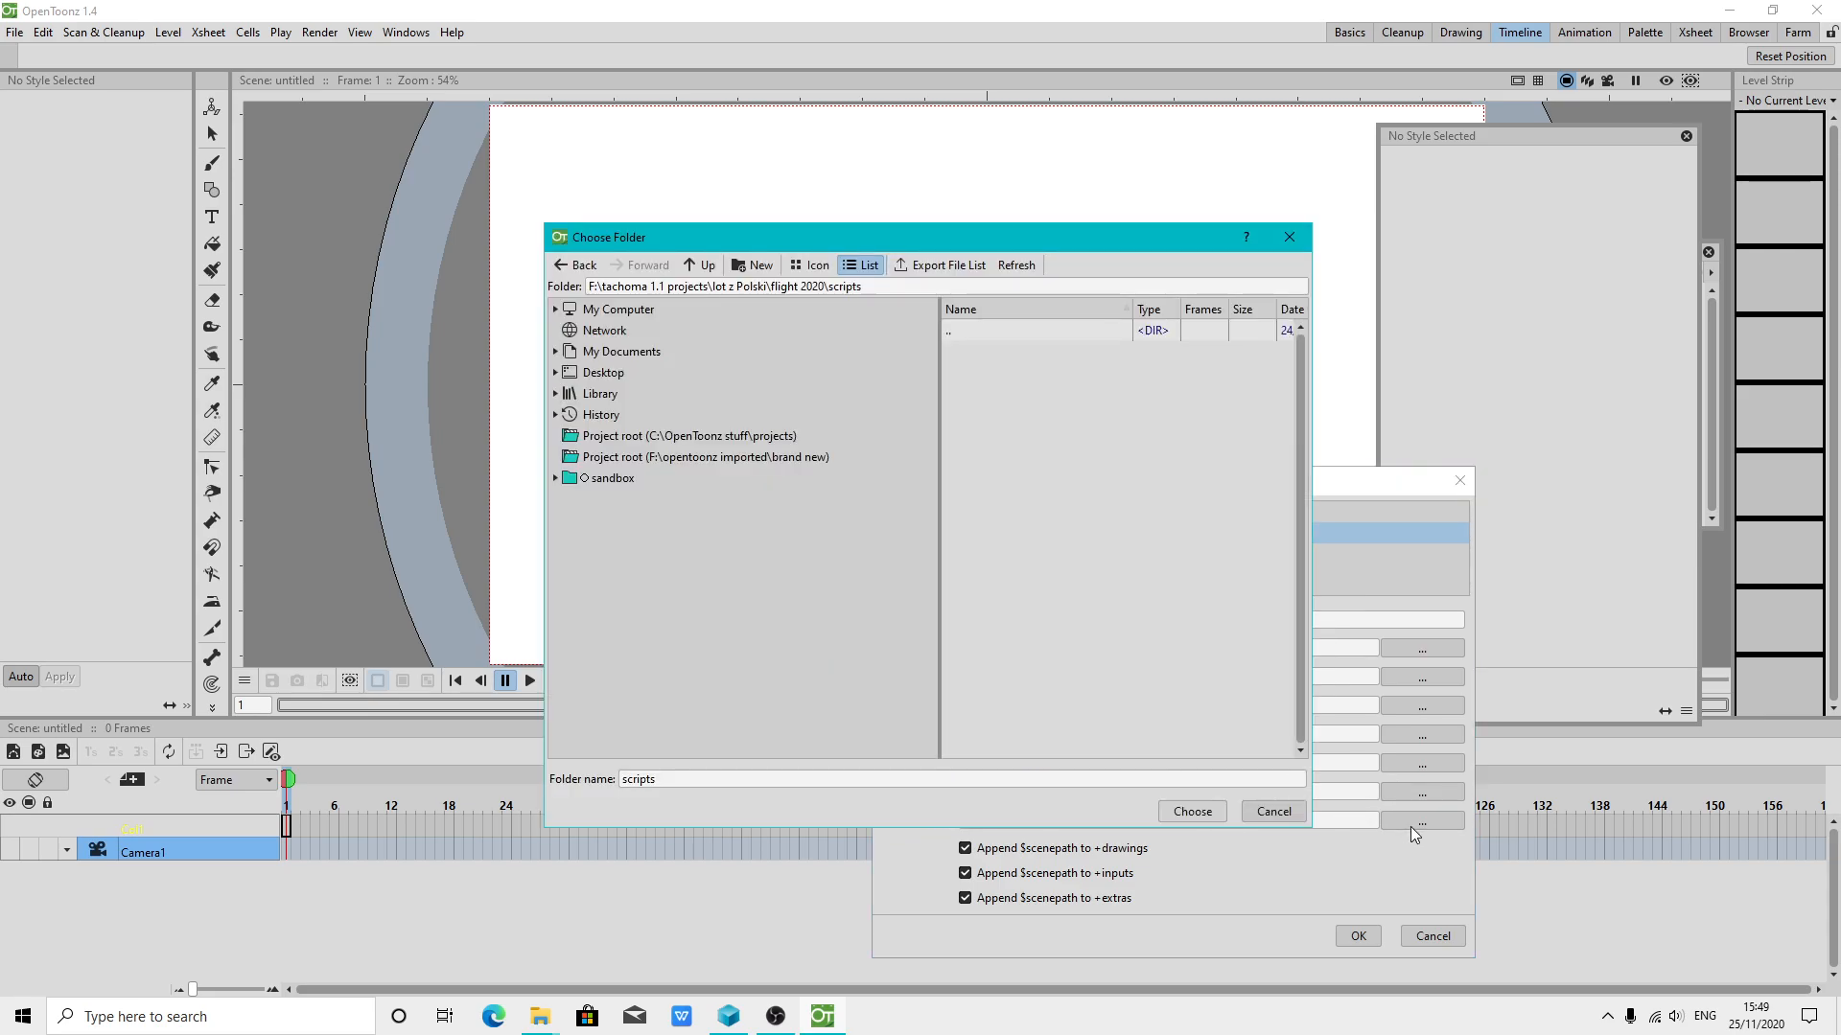
{"action": "left_click", "coordinate": [776, 458]}
{"action": "left_click", "coordinate": [1200, 811]}
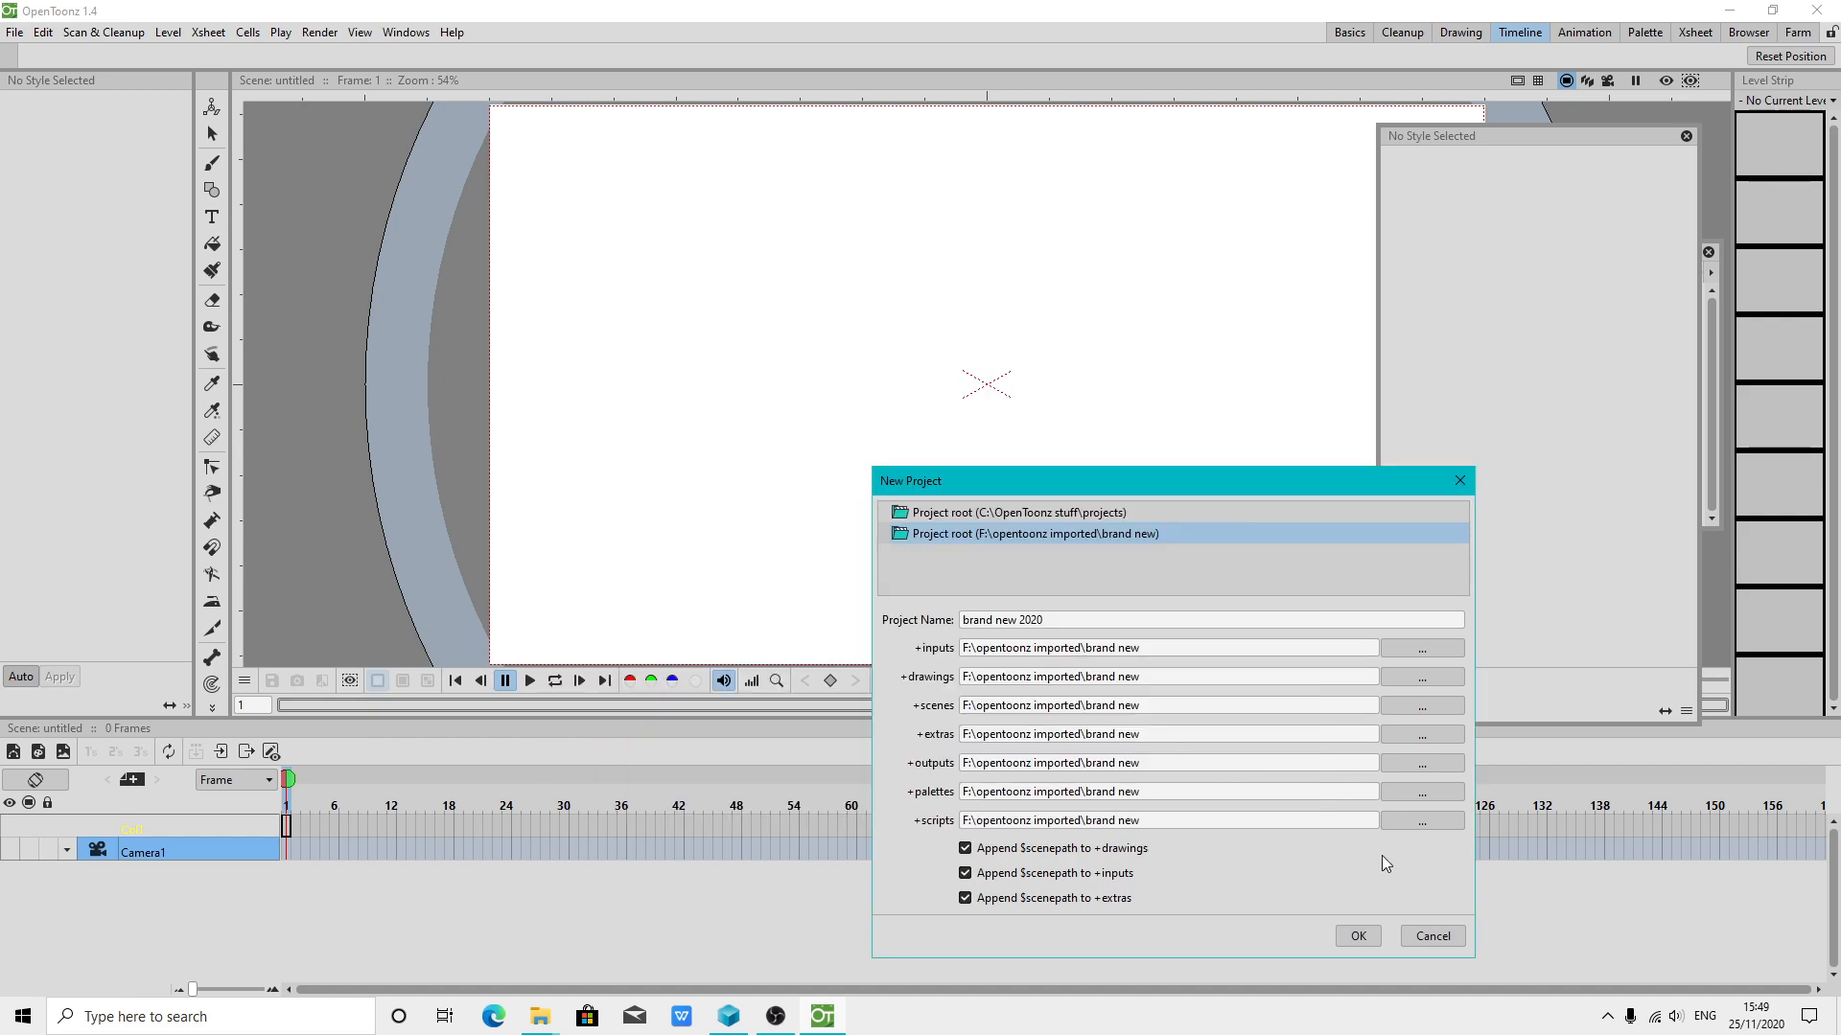
{"action": "left_click", "coordinate": [1354, 936]}
Review the Drawing and General preferences, including the custom project path, and close them
{"action": "left_click", "coordinate": [14, 31]}
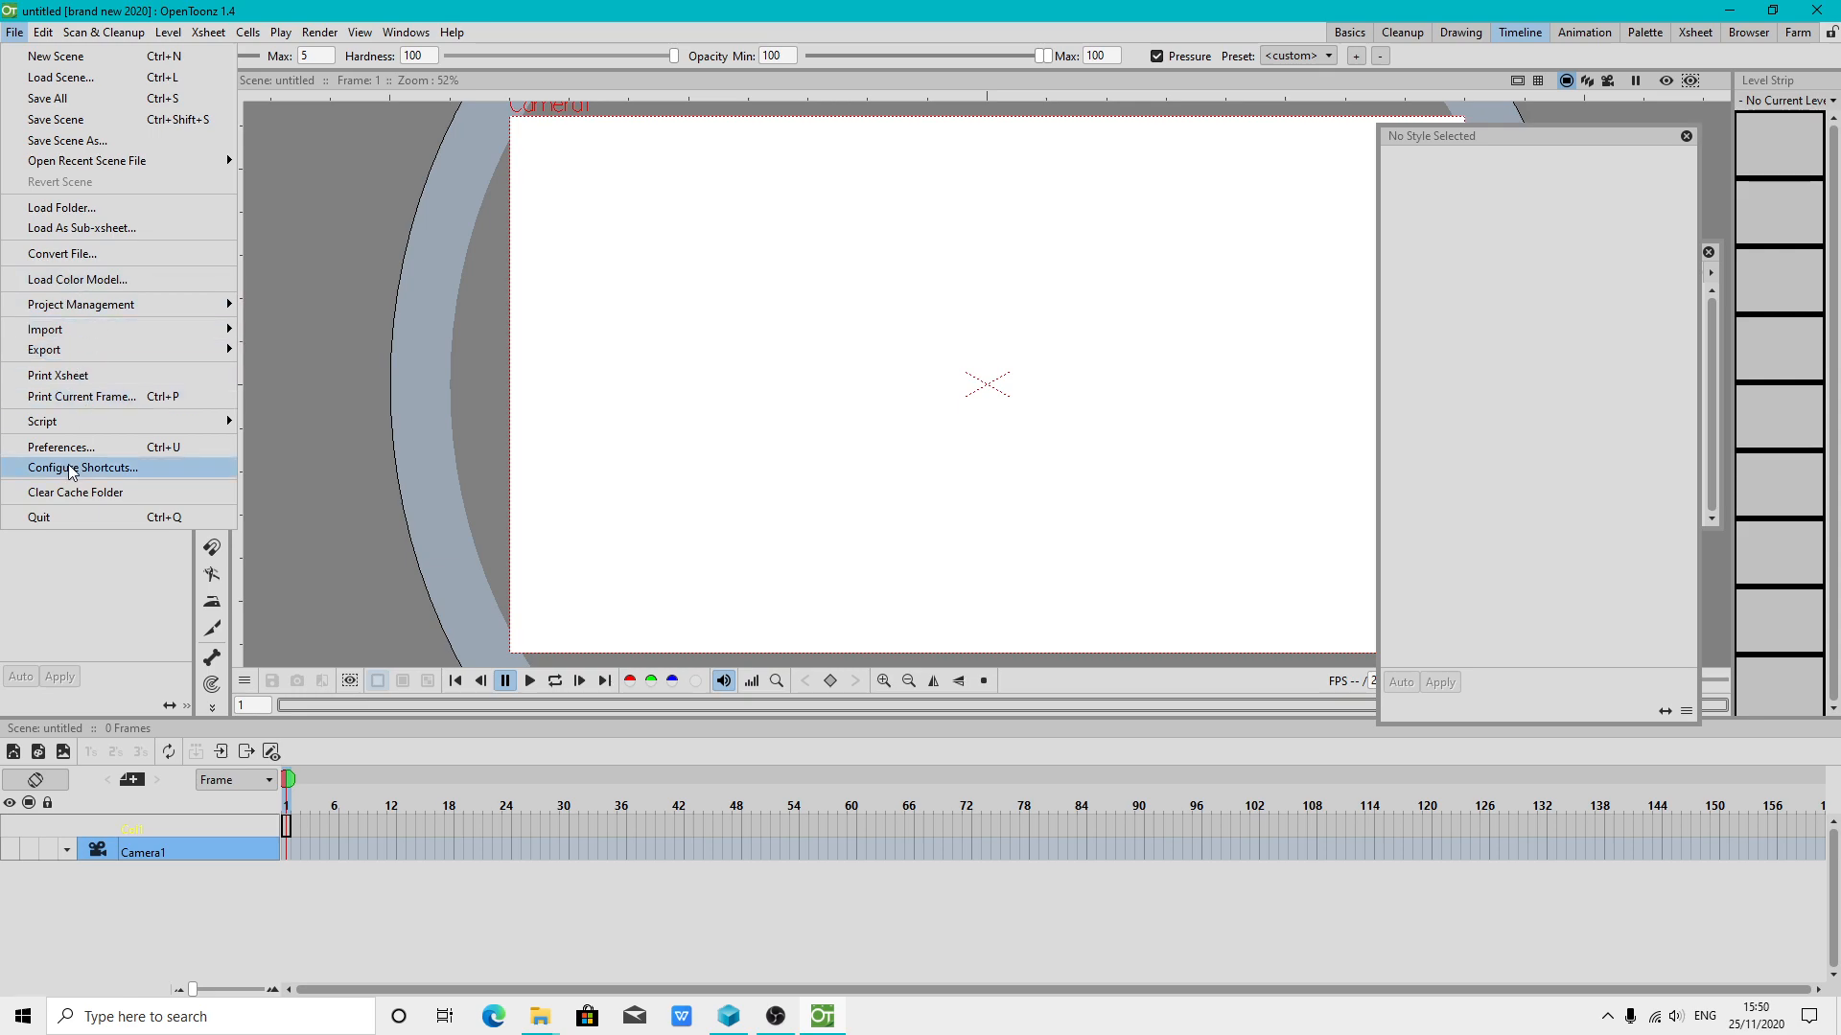
{"action": "left_click", "coordinate": [76, 447]}
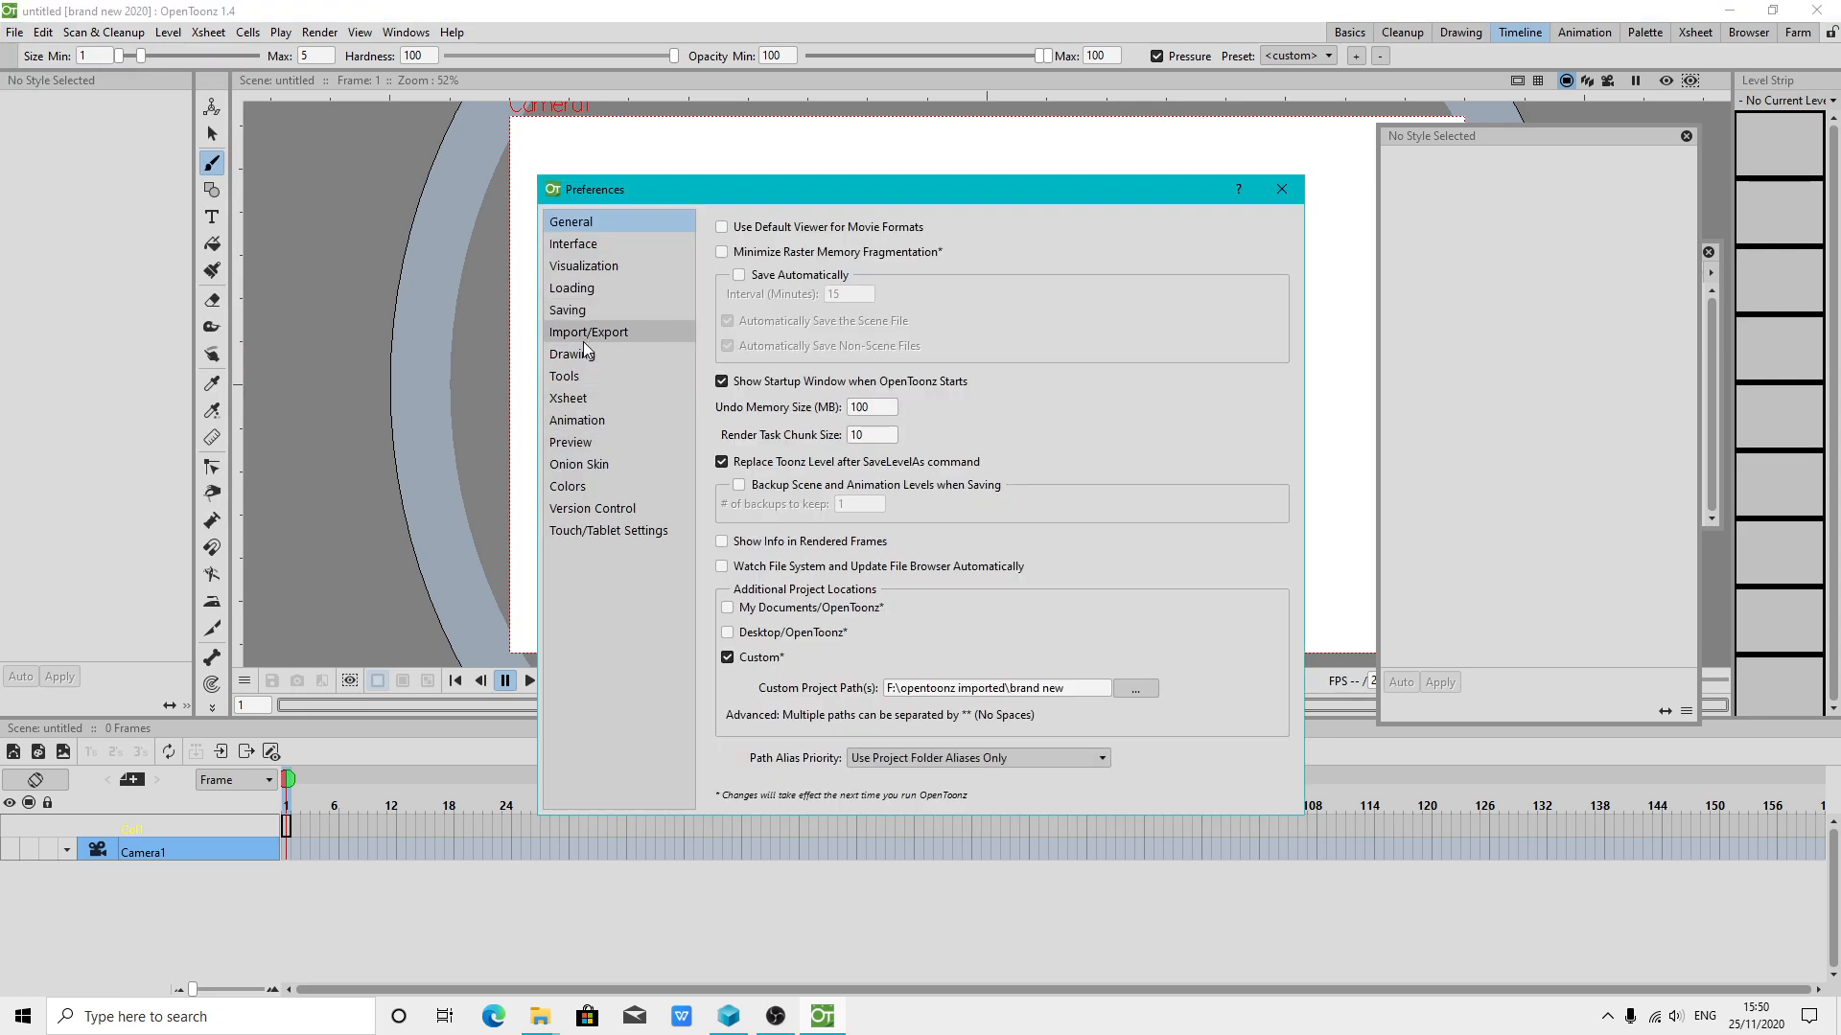
{"action": "left_click", "coordinate": [580, 355]}
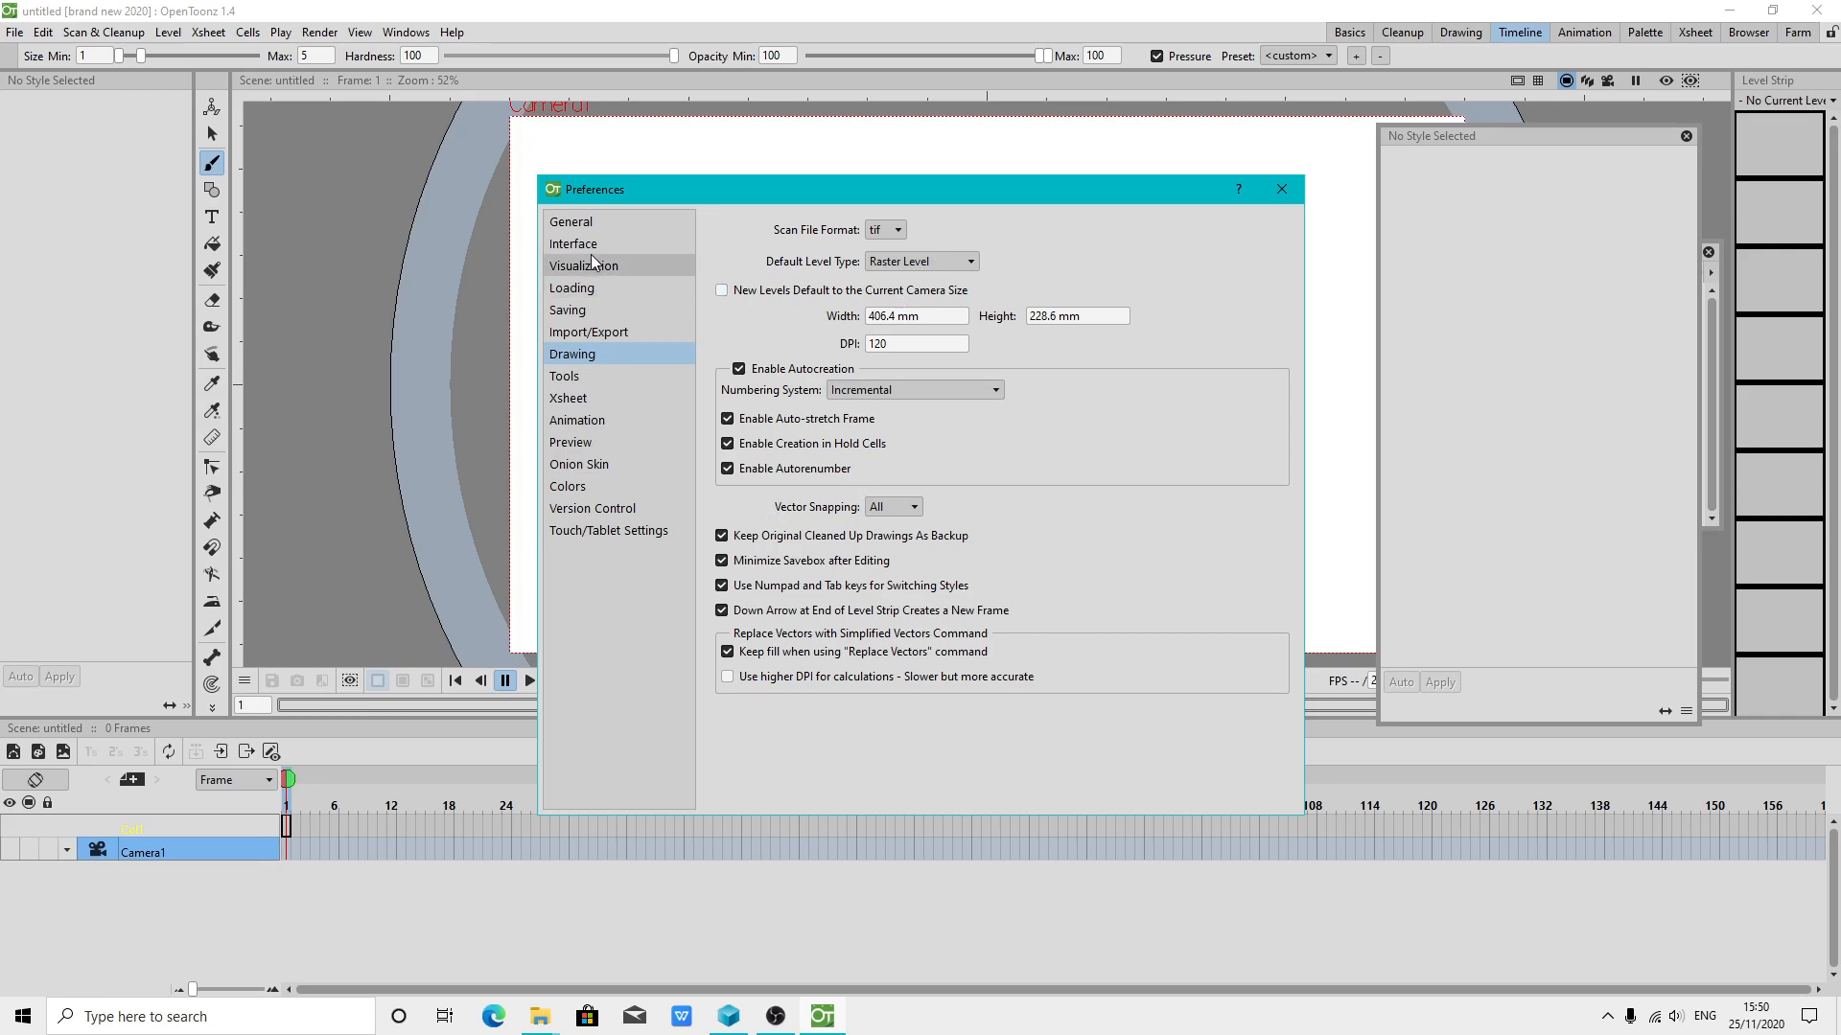
{"action": "left_click", "coordinate": [575, 223]}
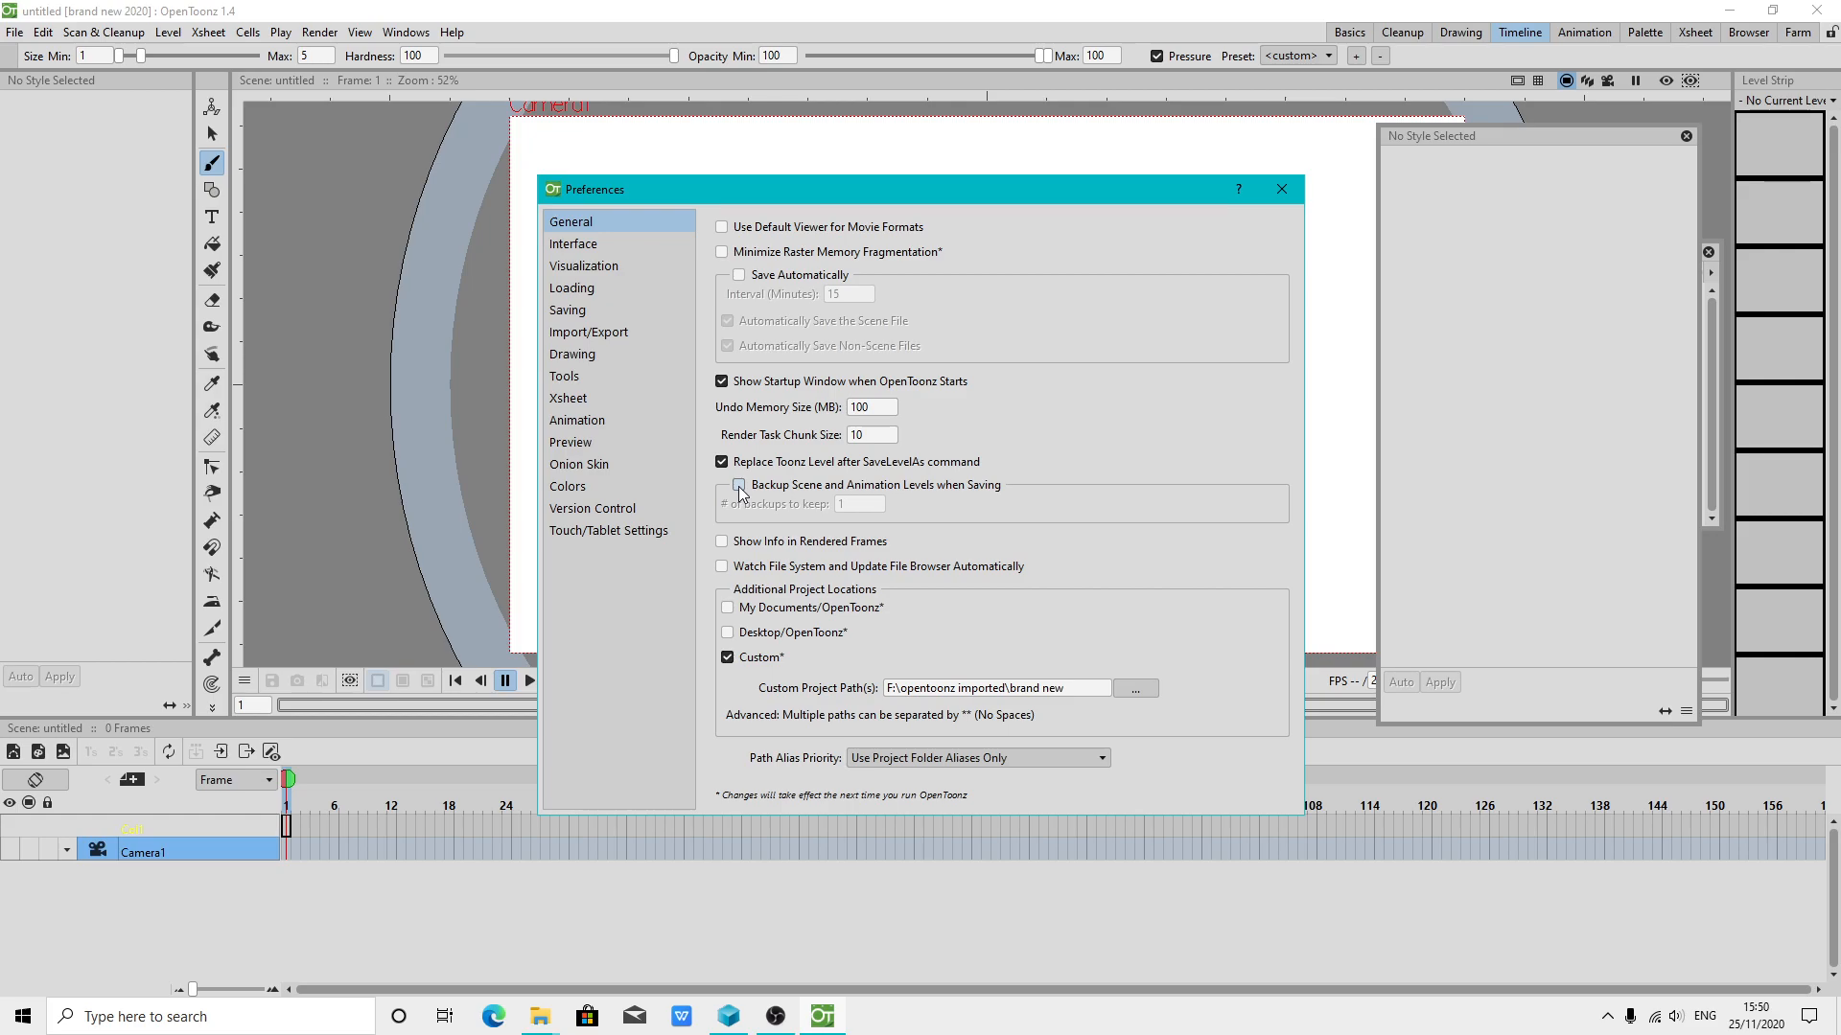
{"action": "left_click", "coordinate": [1281, 189]}
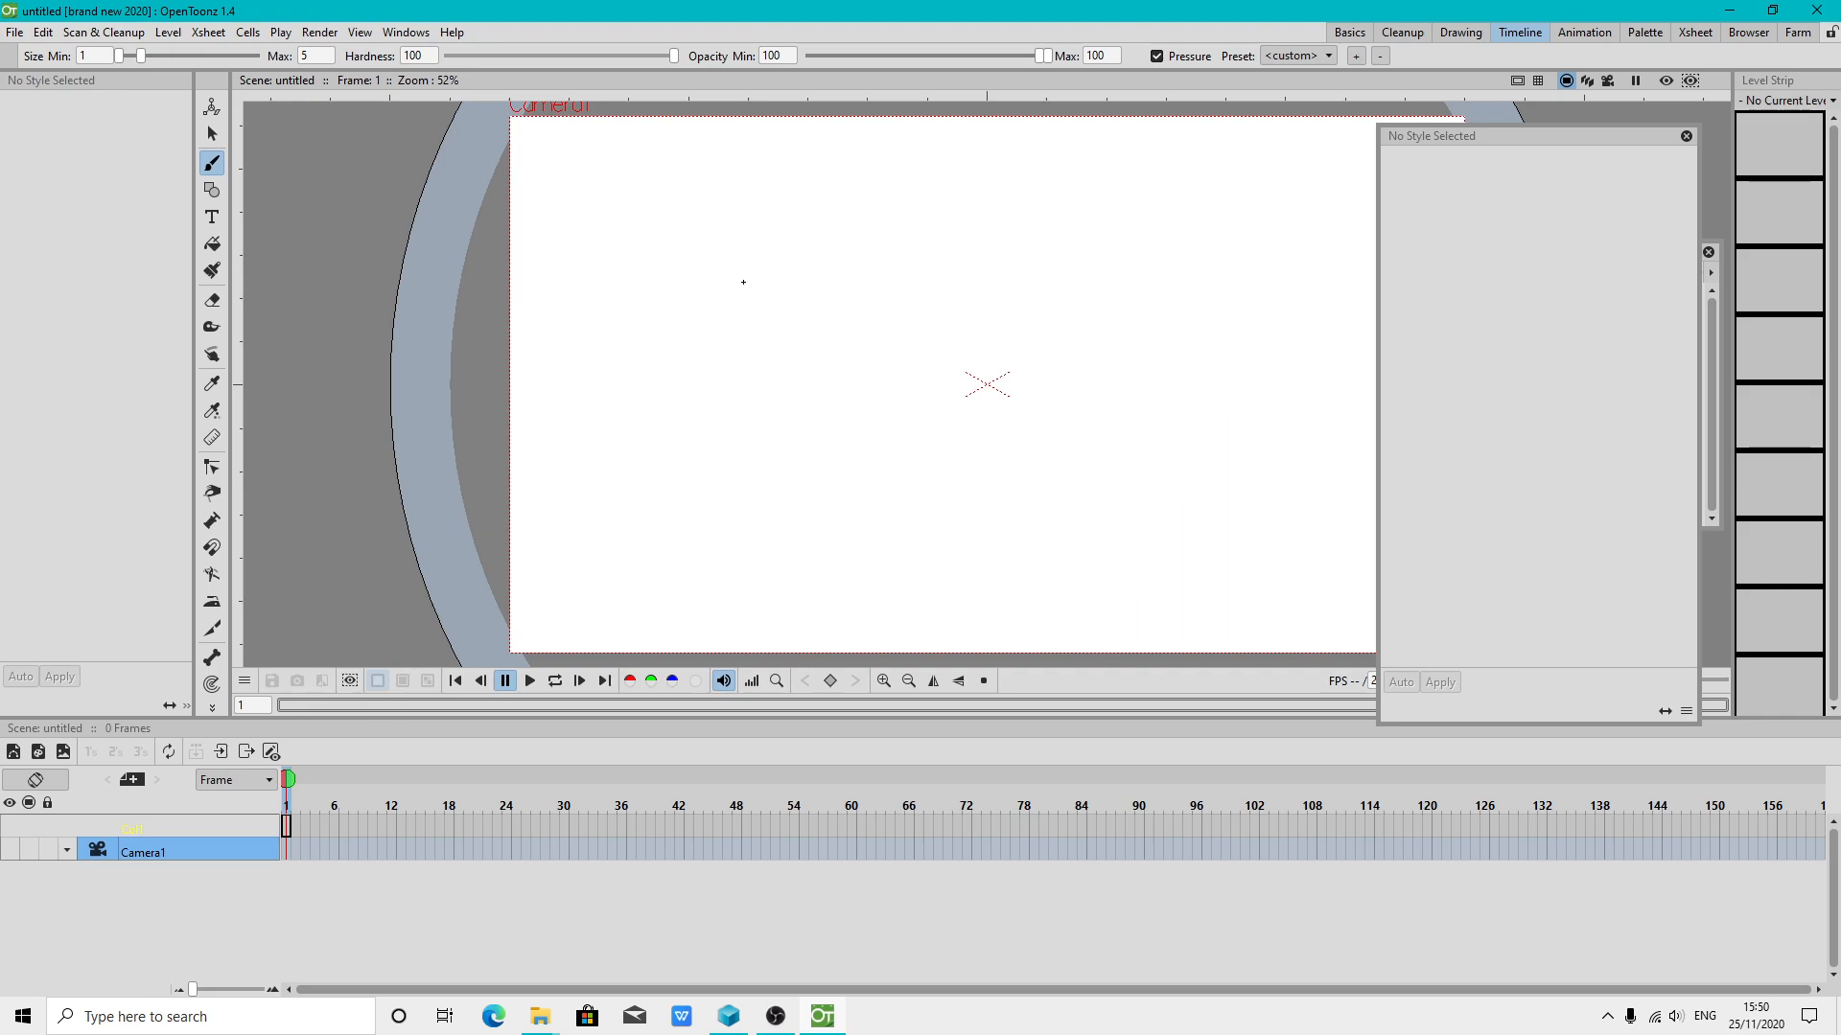
Draw a U-shaped face outline on frame 1, and choose the dark pencil raster brush just below the smudge+paint style
{"action": "mouse_move", "coordinate": [634, 378]}
{"action": "left_mouse_down"}
{"action": "mouse_move", "coordinate": [813, 497]}
{"action": "mouse_move", "coordinate": [950, 380]}
{"action": "mouse_move", "coordinate": [955, 278]}
{"action": "left_mouse_up"}
{"action": "left_click", "coordinate": [1520, 159]}
{"action": "scroll", "coordinate": [1525, 416], "scroll_direction": "down", "scroll_amount": 5}
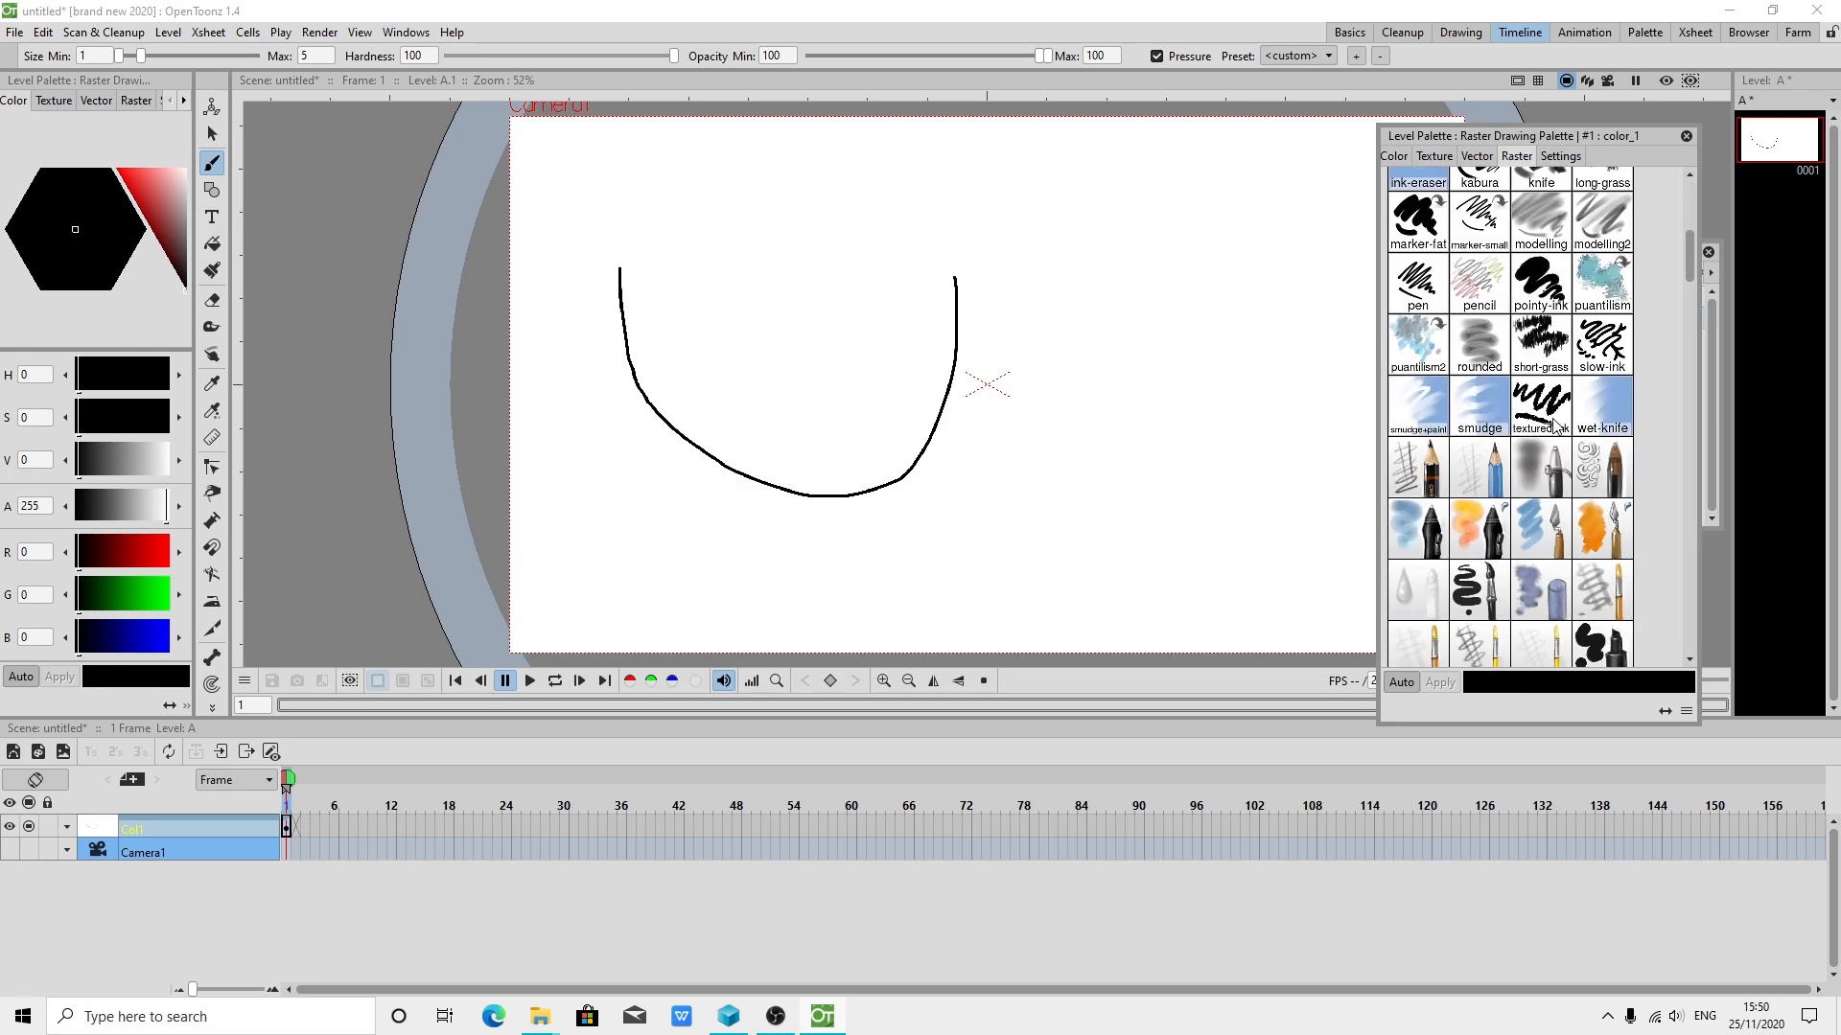
{"action": "left_click", "coordinate": [1428, 469]}
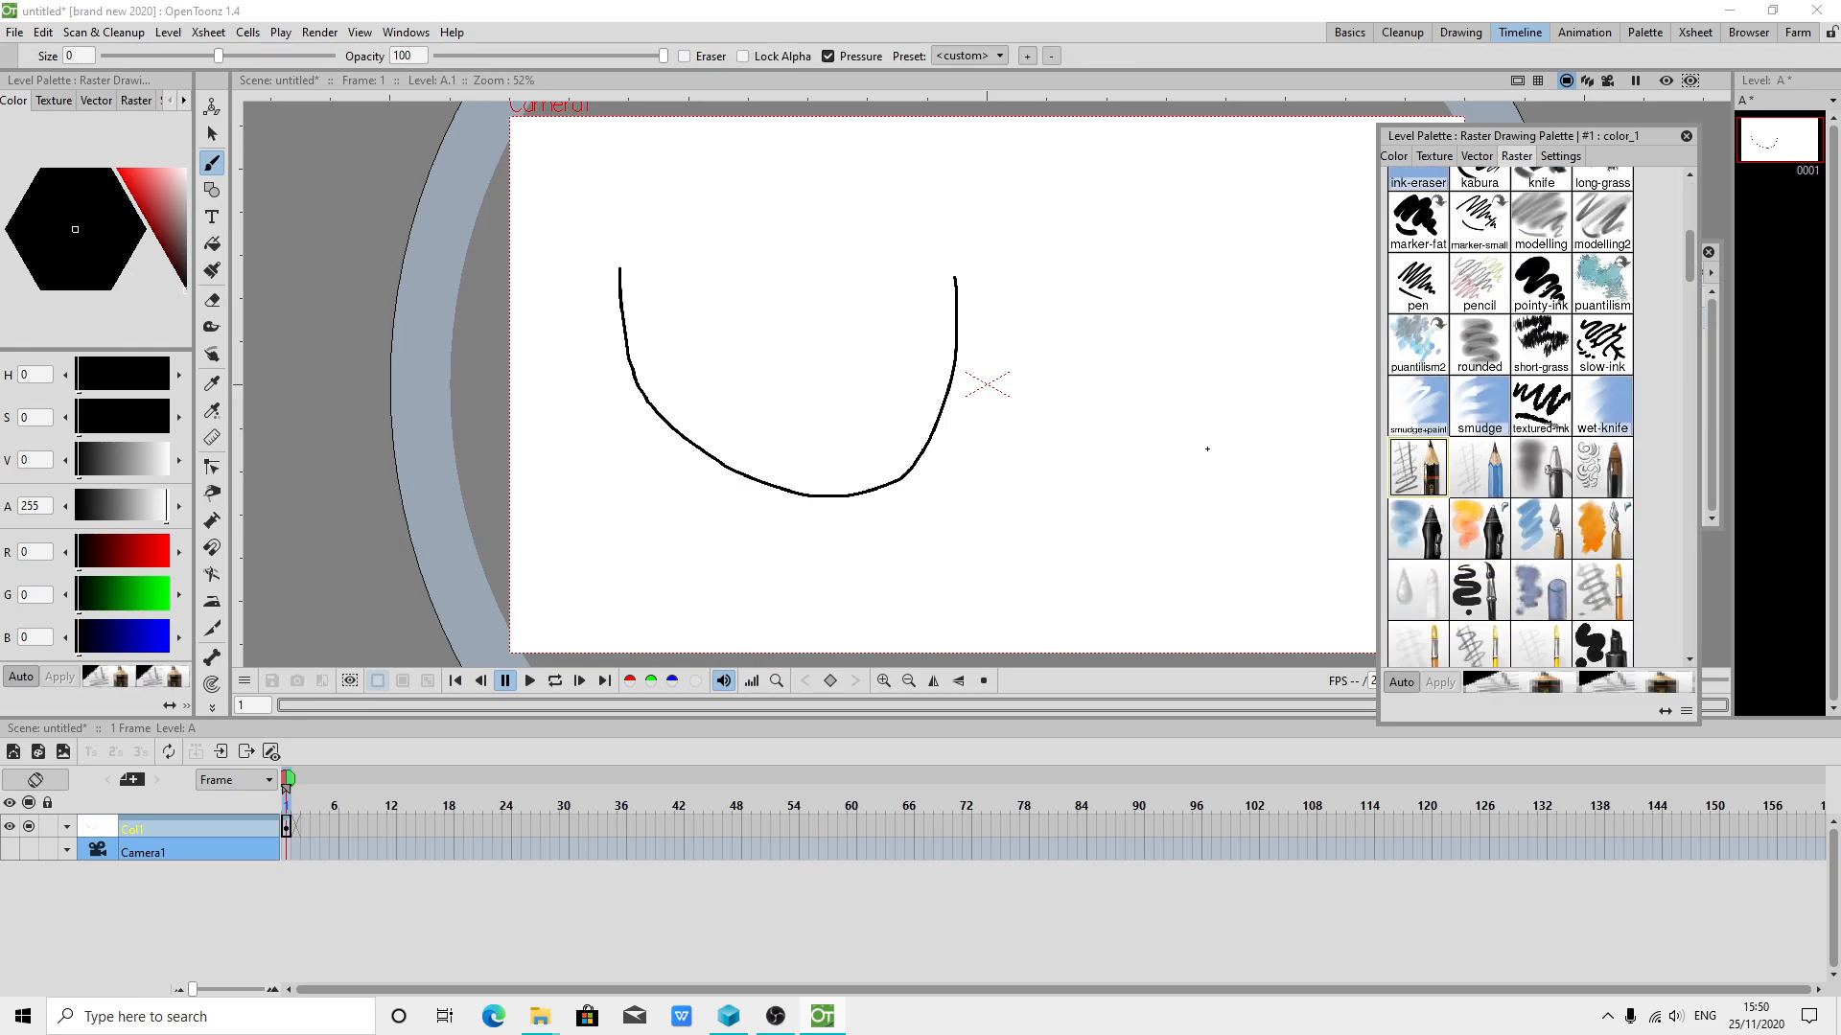
Set the pencil brush's opacity to 2 and radius to 1.44, and draw two eyebrows inside the face outline
{"action": "scroll", "coordinate": [771, 401], "scroll_direction": "up", "scroll_amount": 2}
{"action": "left_click", "coordinate": [1577, 157]}
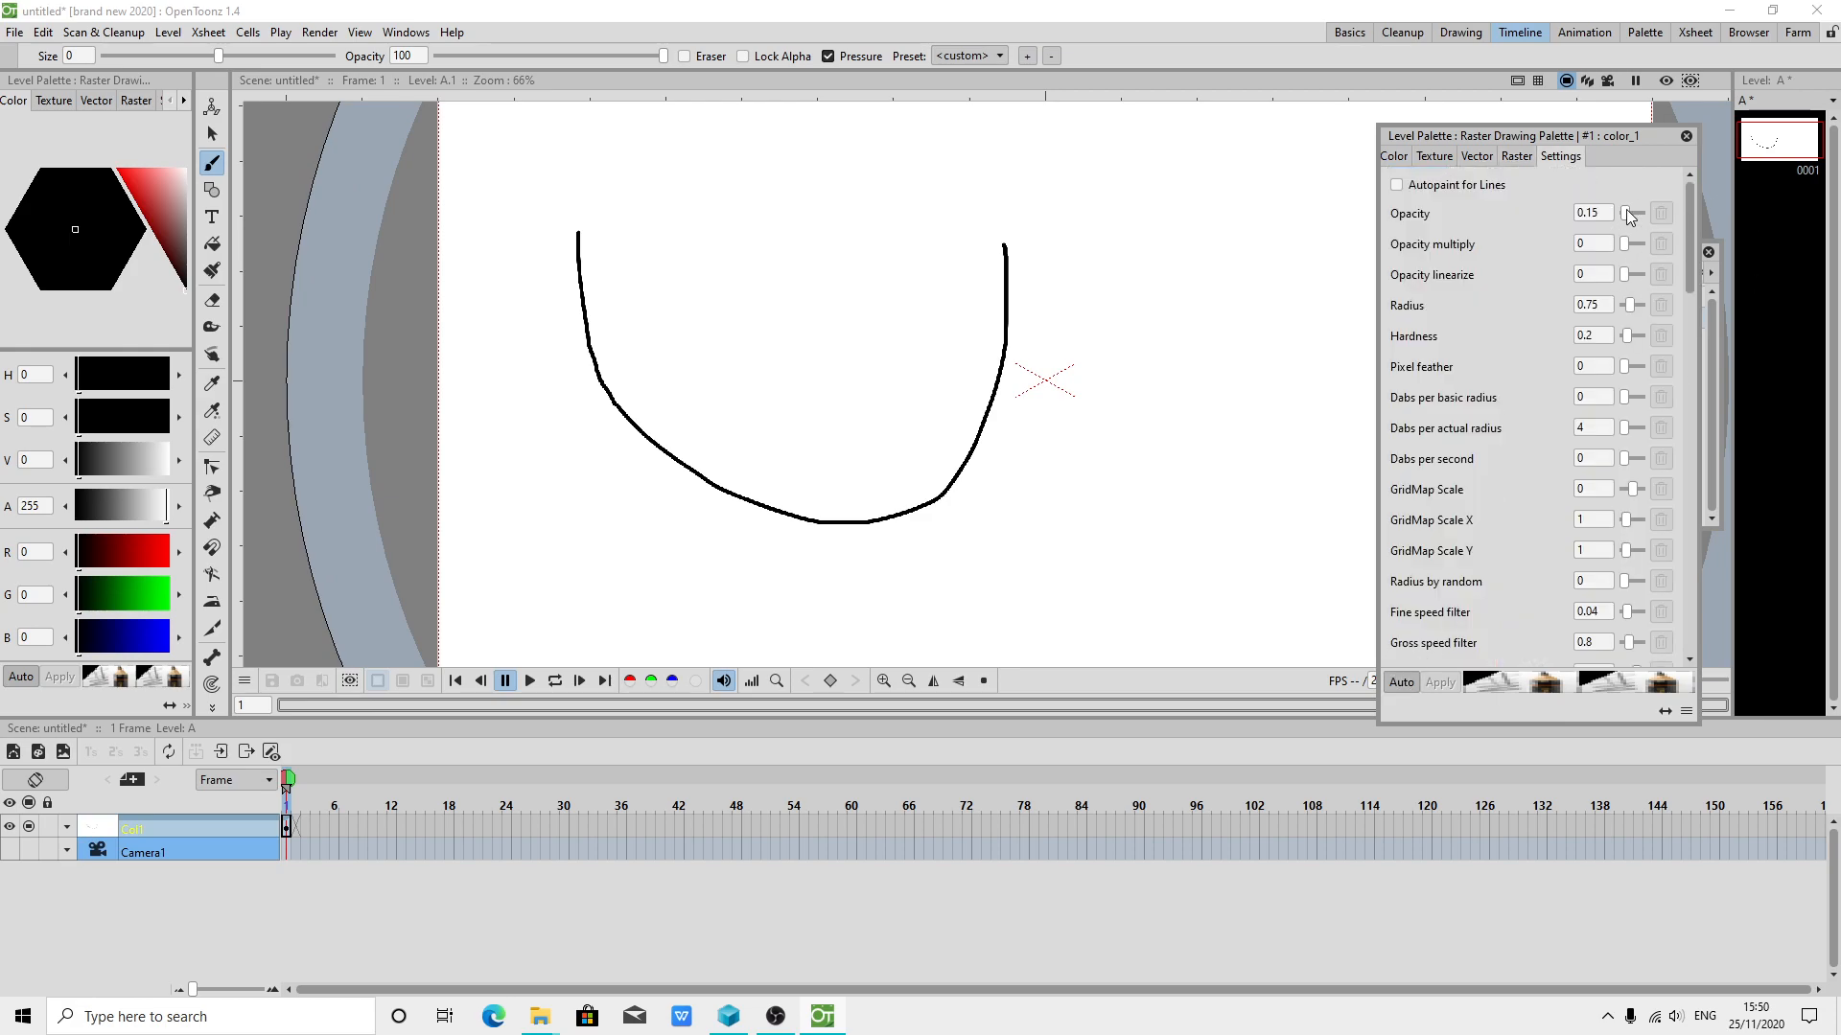
{"action": "scroll", "coordinate": [1630, 304], "scroll_direction": "up", "scroll_amount": 4}
{"action": "mouse_move", "coordinate": [632, 288]}
{"action": "left_mouse_down"}
{"action": "mouse_move", "coordinate": [664, 257]}
{"action": "mouse_move", "coordinate": [731, 246]}
{"action": "mouse_move", "coordinate": [903, 264]}
{"action": "left_mouse_up"}
Set the brush's dabs per basic radius, dabs per actual radius and dabs per second to 9 each
{"action": "left_click", "coordinate": [1581, 396]}
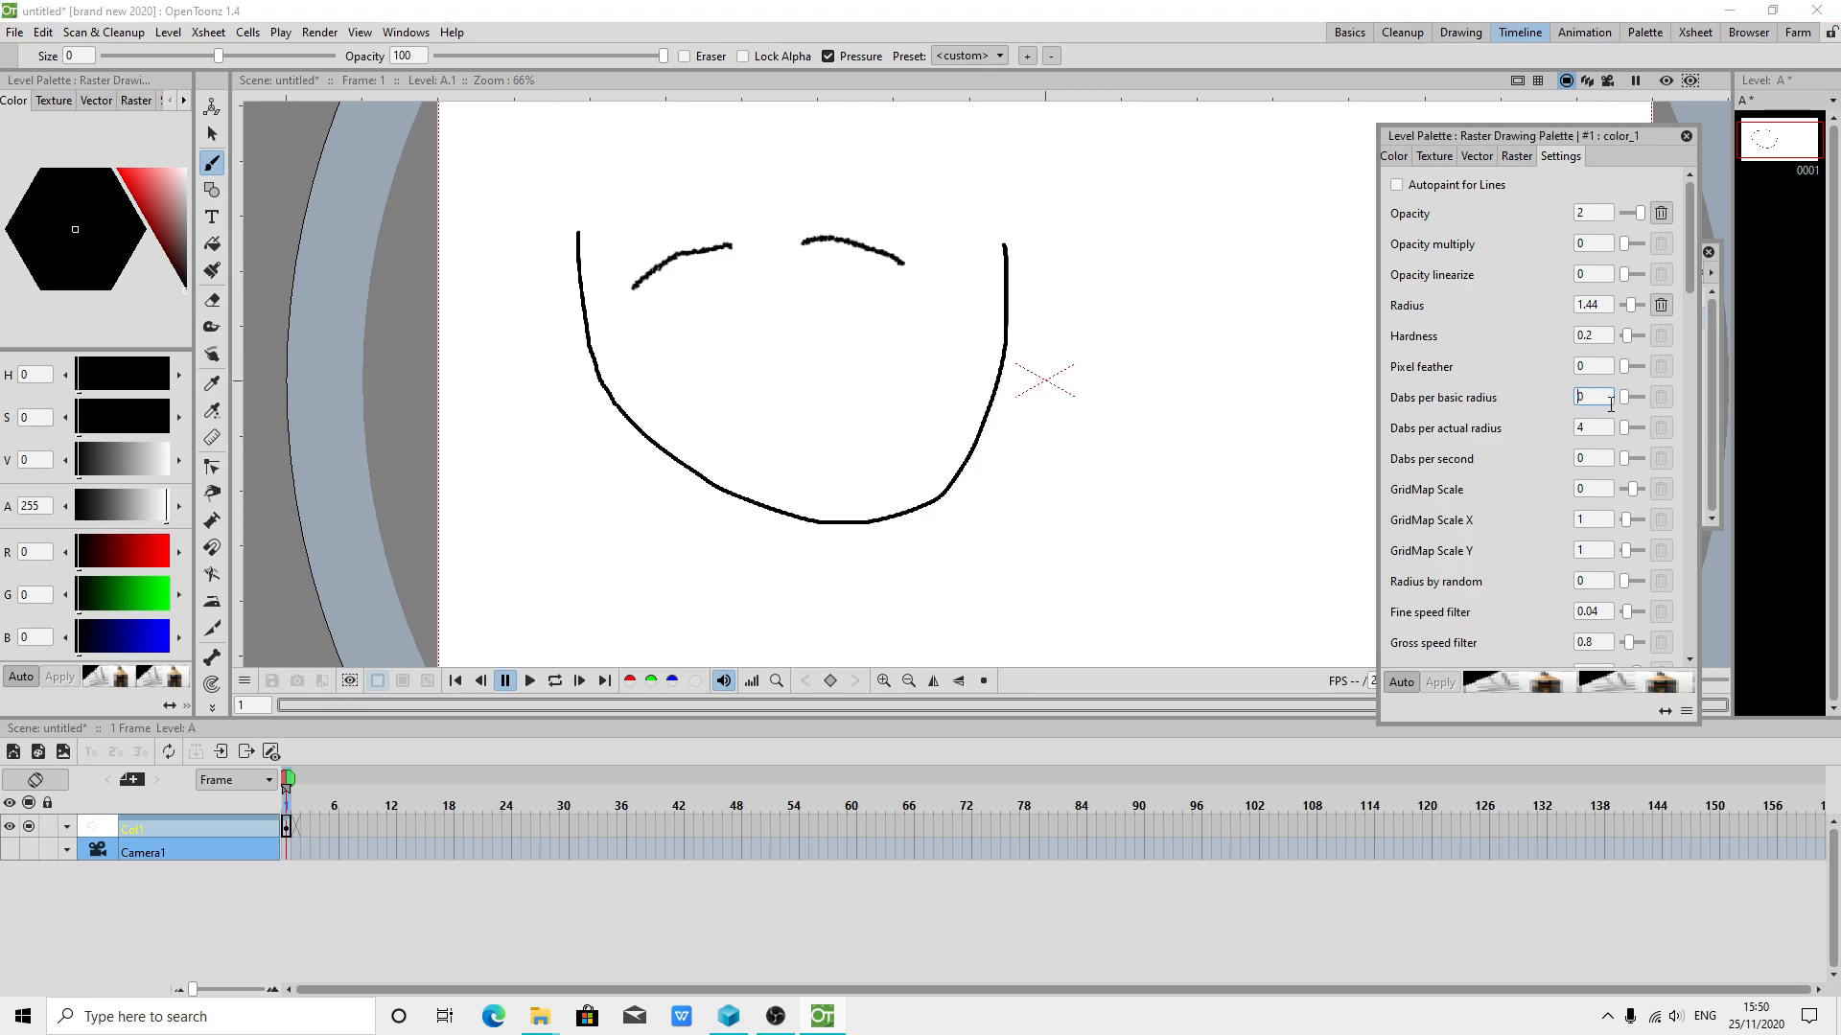
{"action": "type", "text": "9"}
{"action": "left_click", "coordinate": [1581, 427]}
{"action": "double_click", "coordinate": [1580, 429]}
{"action": "type", "text": "9"}
{"action": "left_click", "coordinate": [1577, 459]}
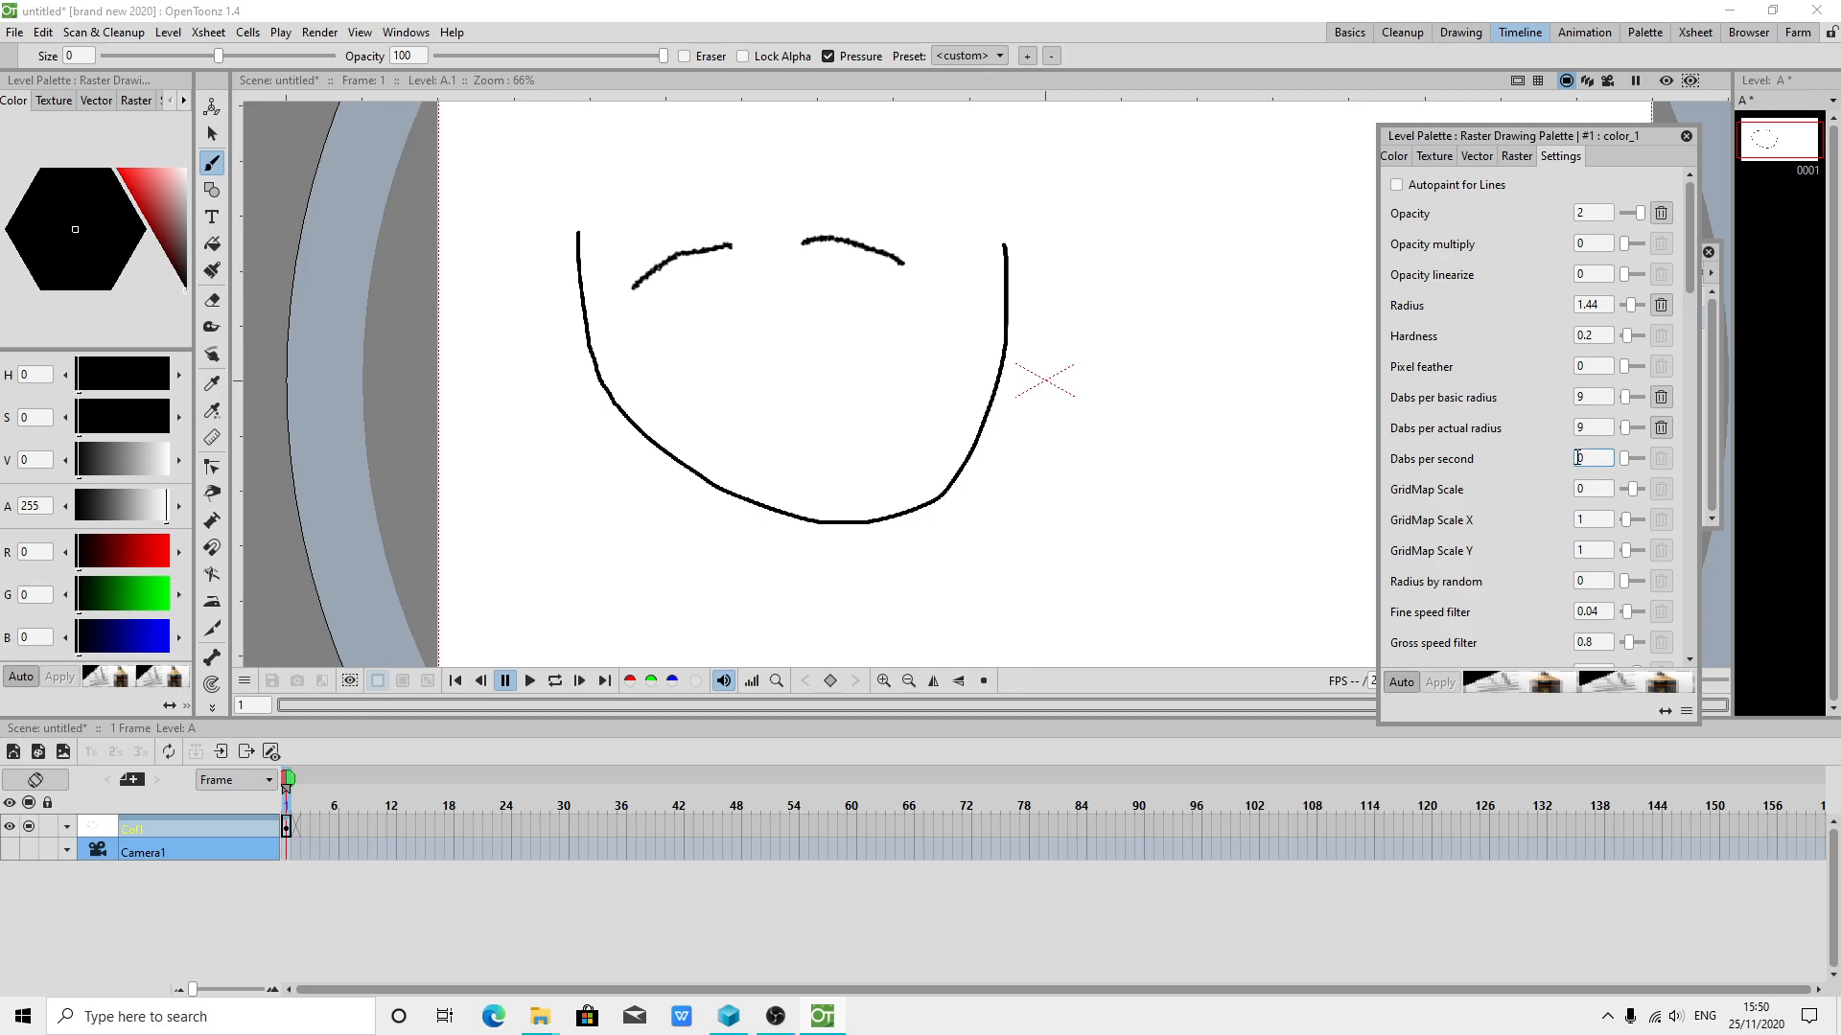
{"action": "type", "text": "9"}
{"action": "key", "text": "Tab"}
Undo a trial eye stroke, draw the eyes with pupils, nose and smiling mouth, and thicken both eyebrows
{"action": "mouse_move", "coordinate": [650, 337]}
{"action": "left_mouse_down"}
{"action": "mouse_move", "coordinate": [669, 303]}
{"action": "mouse_move", "coordinate": [733, 293]}
{"action": "mouse_move", "coordinate": [746, 349]}
{"action": "mouse_move", "coordinate": [669, 383]}
{"action": "left_mouse_up"}
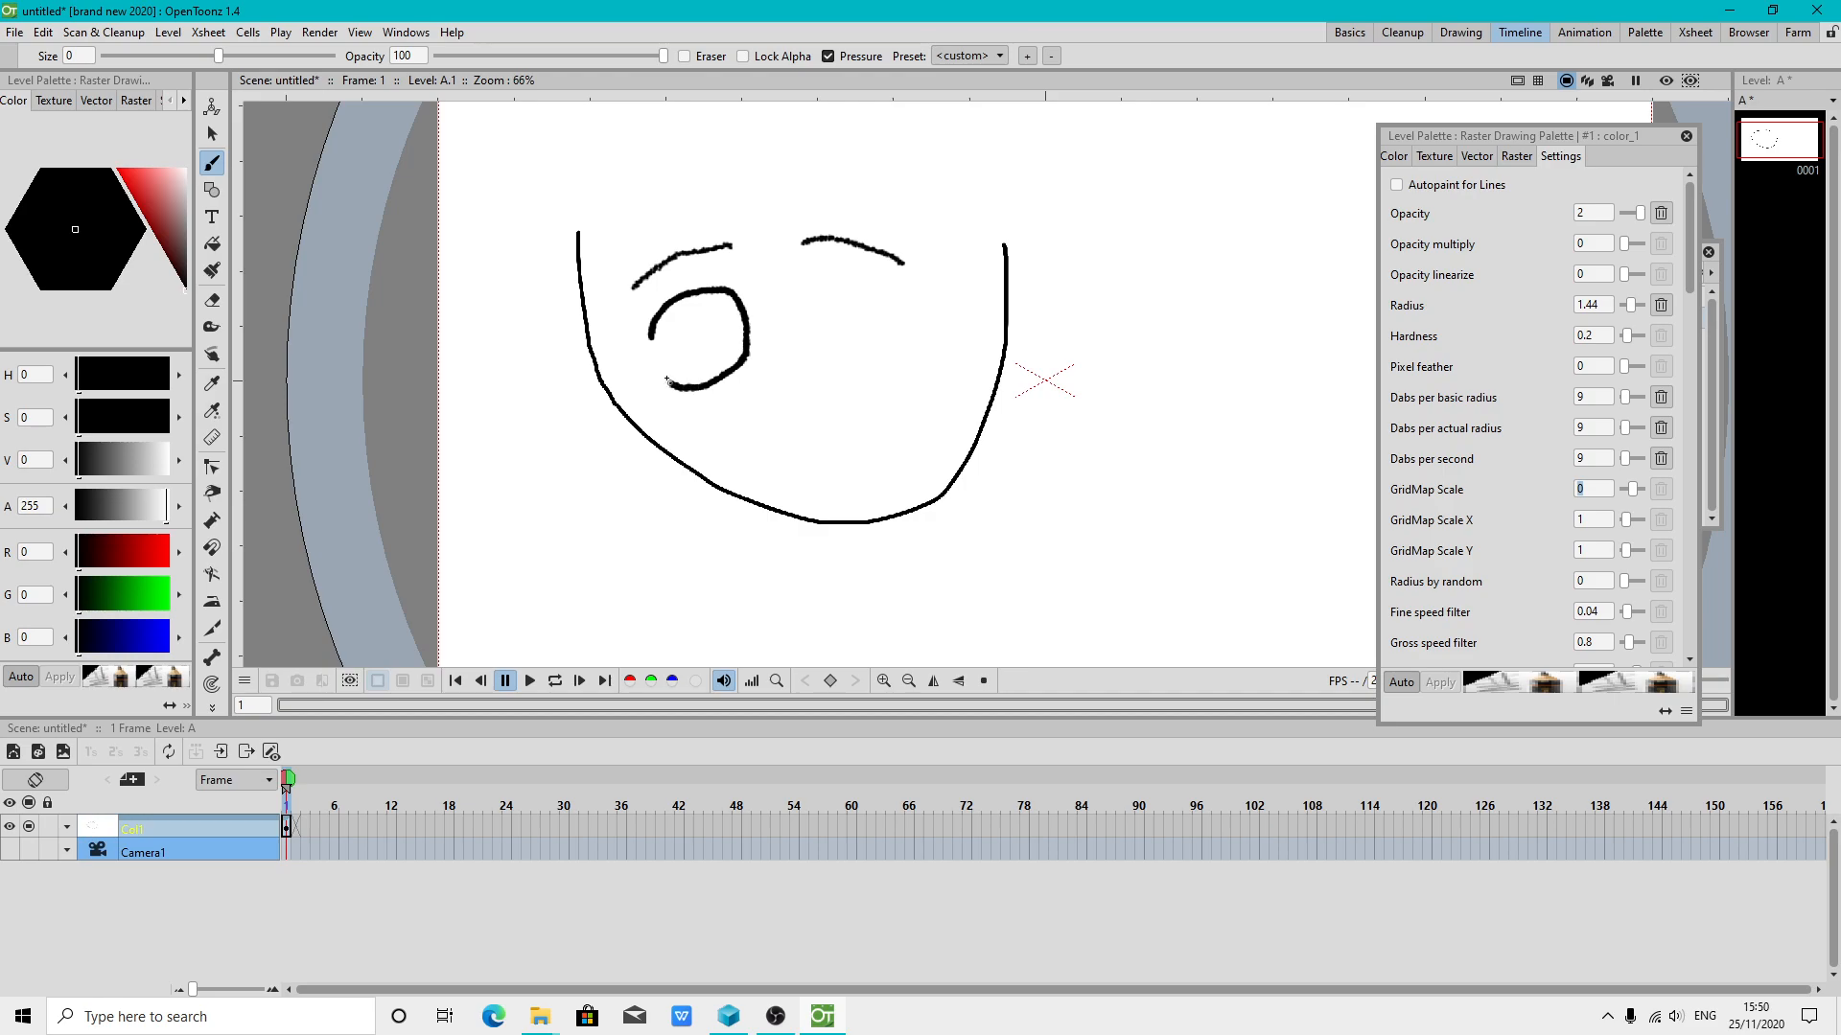
{"action": "key", "text": "ctrl+z"}
{"action": "mouse_move", "coordinate": [739, 319]}
{"action": "left_mouse_down"}
{"action": "mouse_move", "coordinate": [685, 303]}
{"action": "mouse_move", "coordinate": [660, 355]}
{"action": "mouse_move", "coordinate": [691, 390]}
{"action": "mouse_move", "coordinate": [726, 380]}
{"action": "mouse_move", "coordinate": [694, 322]}
{"action": "mouse_move", "coordinate": [800, 284]}
{"action": "mouse_move", "coordinate": [846, 338]}
{"action": "mouse_move", "coordinate": [832, 393]}
{"action": "mouse_move", "coordinate": [791, 379]}
{"action": "mouse_move", "coordinate": [786, 339]}
{"action": "mouse_move", "coordinate": [728, 462]}
{"action": "mouse_move", "coordinate": [854, 469]}
{"action": "mouse_move", "coordinate": [904, 433]}
{"action": "left_mouse_up"}
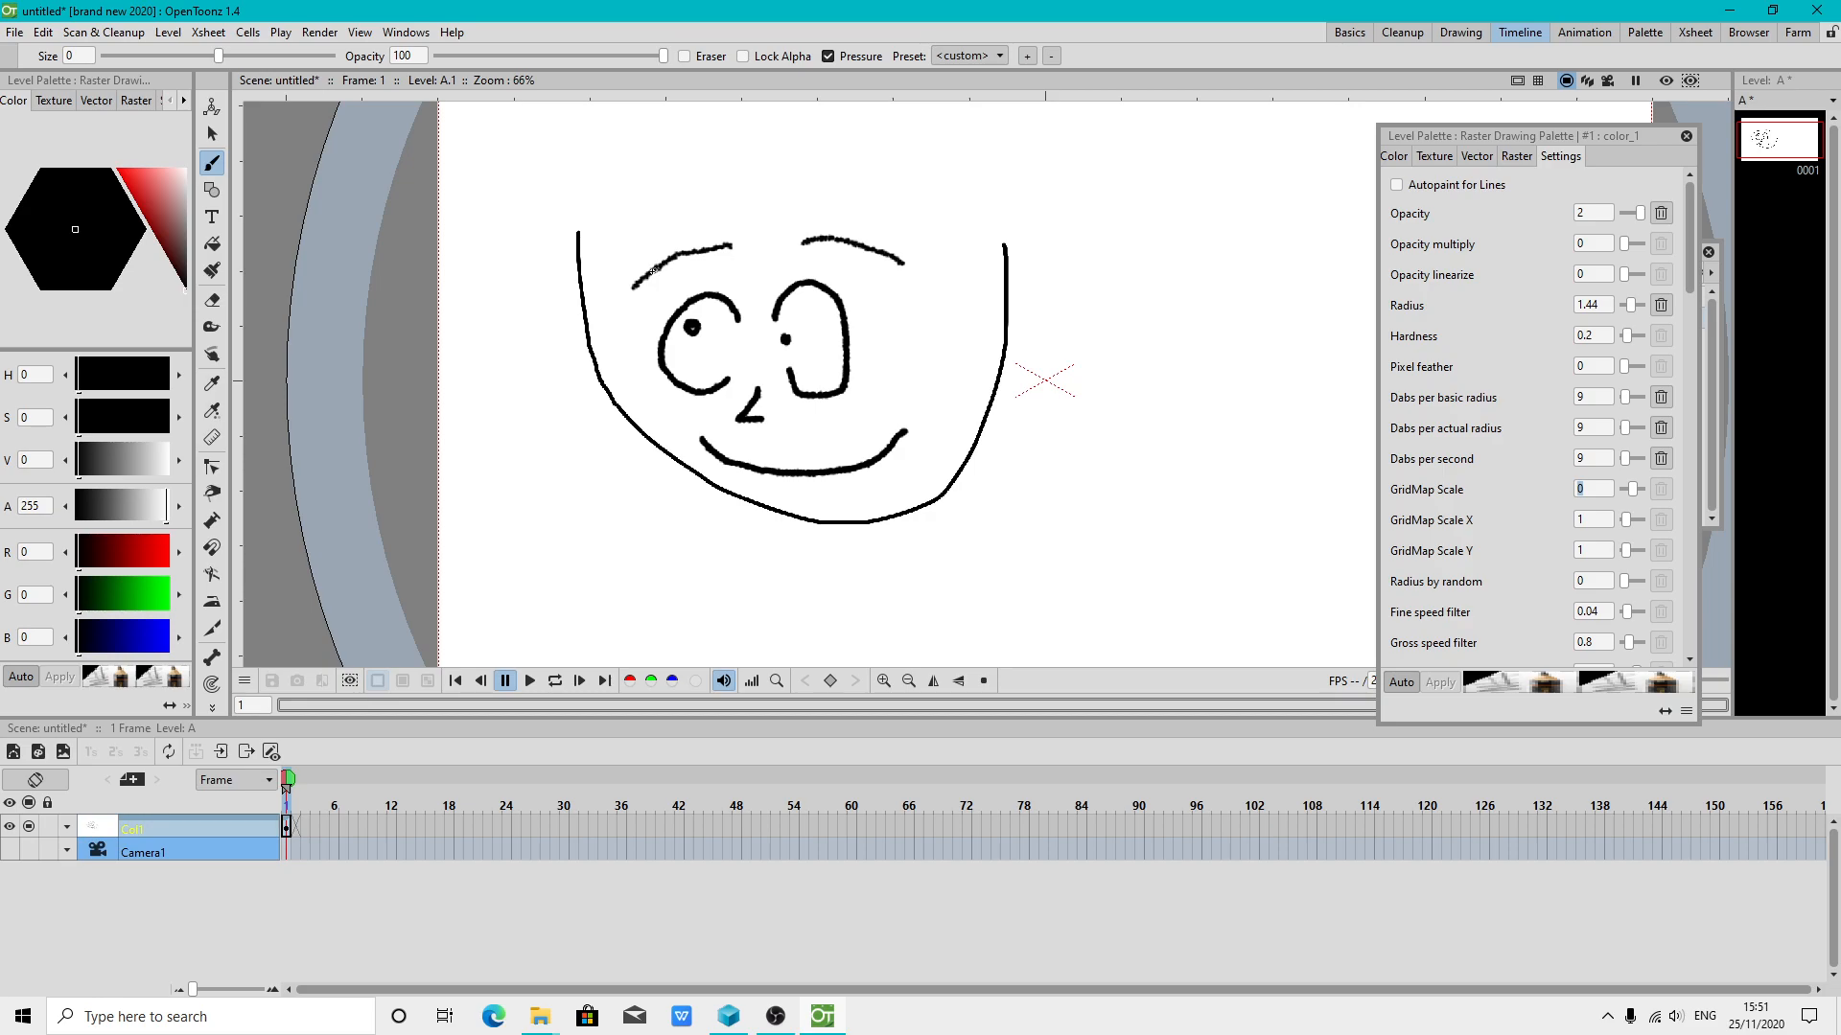
{"action": "mouse_move", "coordinate": [636, 287]}
{"action": "left_mouse_down"}
{"action": "mouse_move", "coordinate": [729, 245]}
{"action": "mouse_move", "coordinate": [907, 264]}
{"action": "left_mouse_up"}
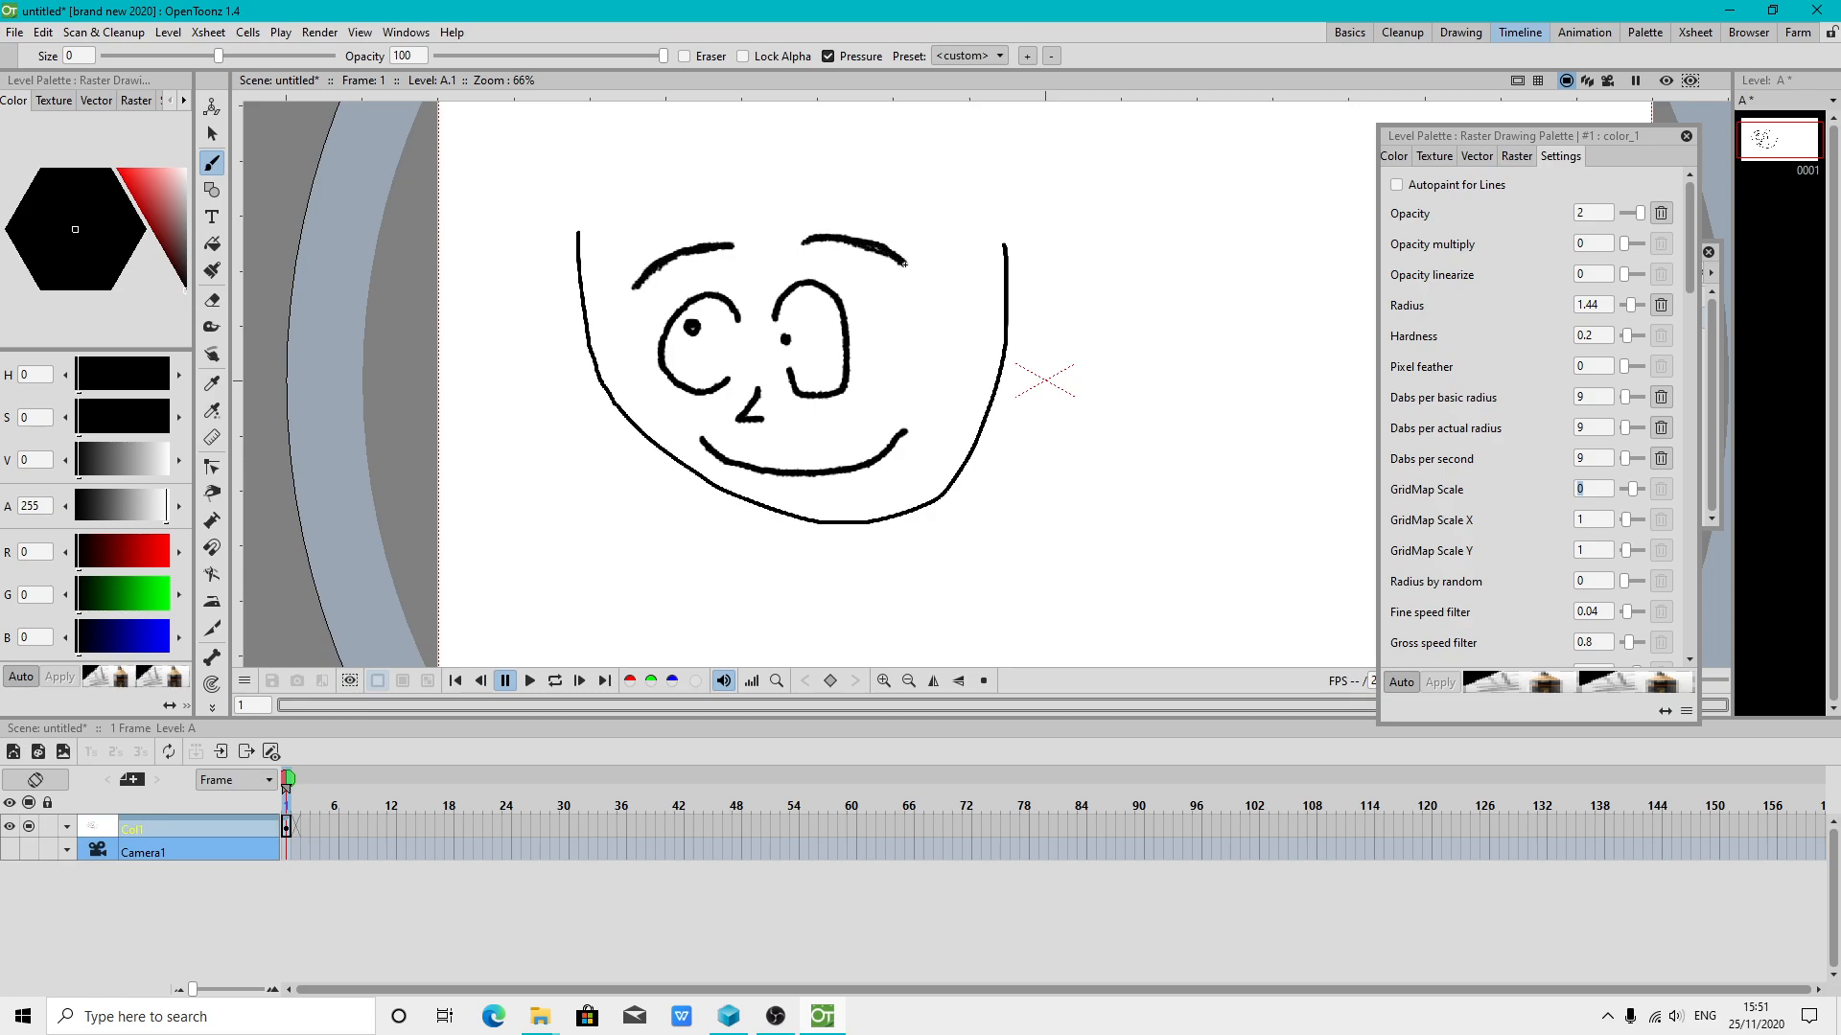
Show frame 1 as an onion skin while on frame 5, and set the onion skin paper thickness to 97
{"action": "left_click", "coordinate": [319, 832]}
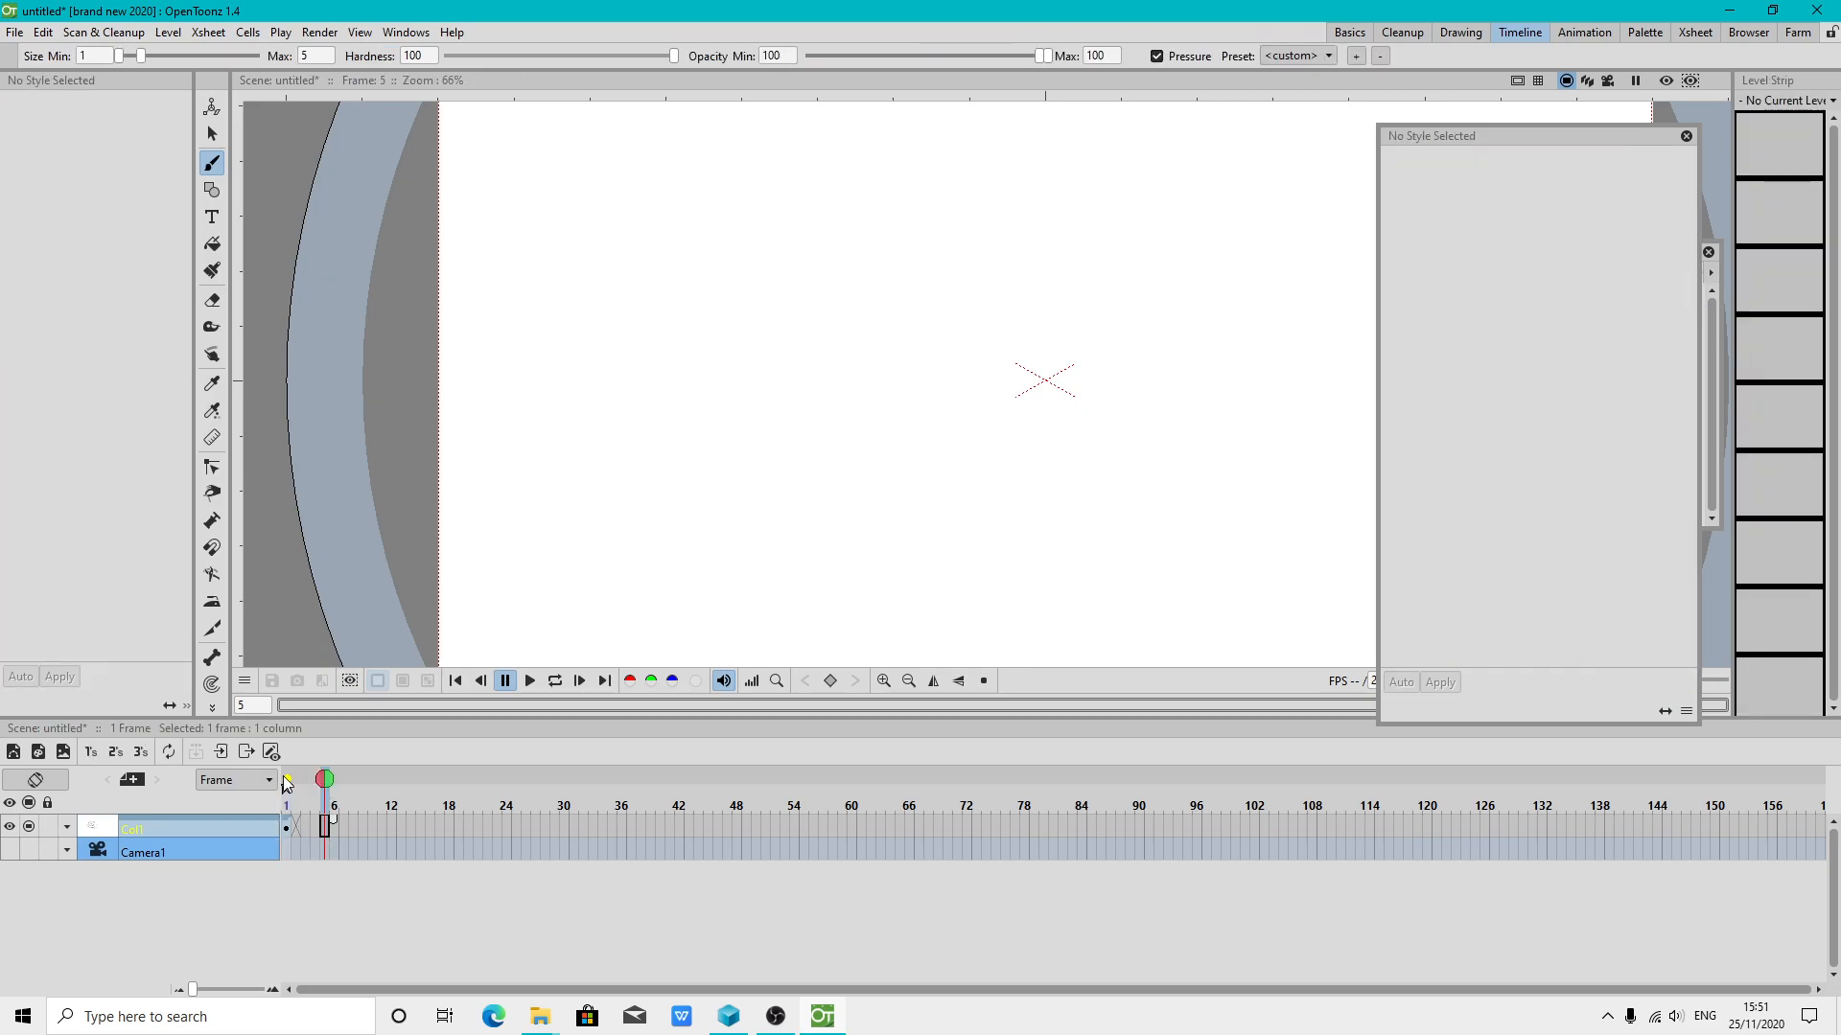
{"action": "left_click", "coordinate": [286, 783]}
{"action": "left_click", "coordinate": [14, 32]}
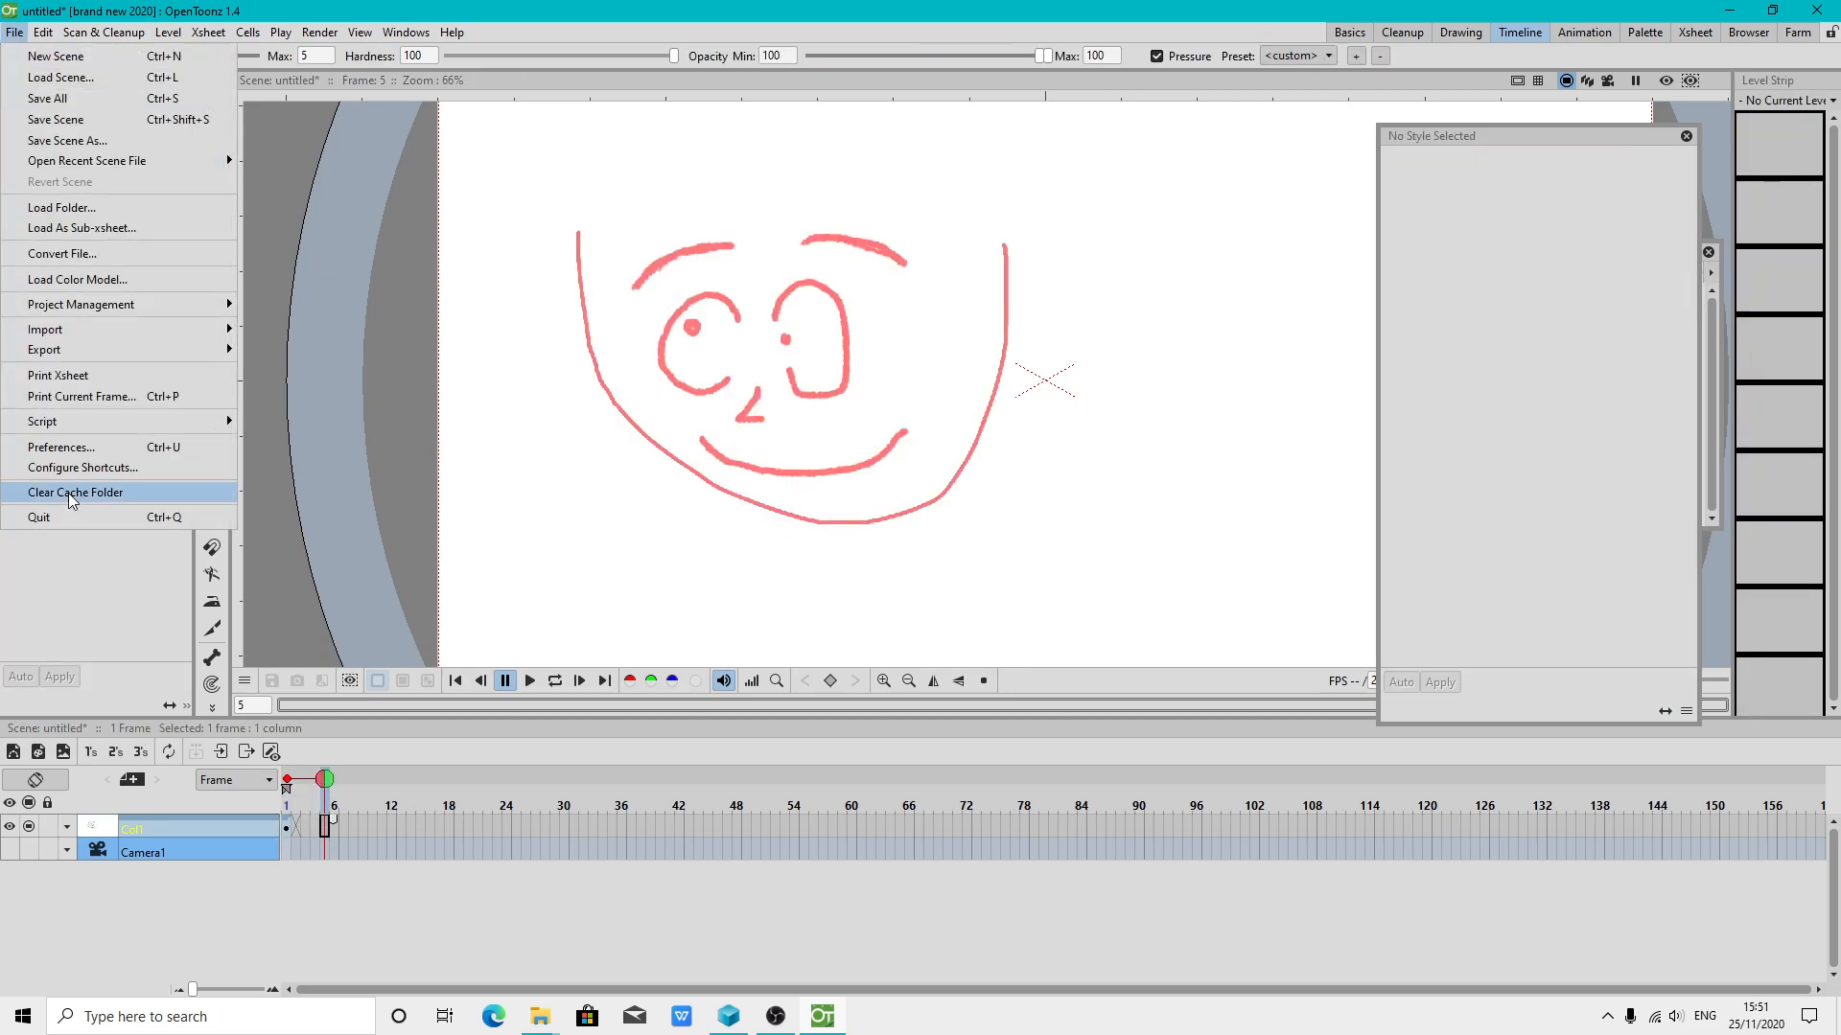
{"action": "left_click", "coordinate": [71, 446]}
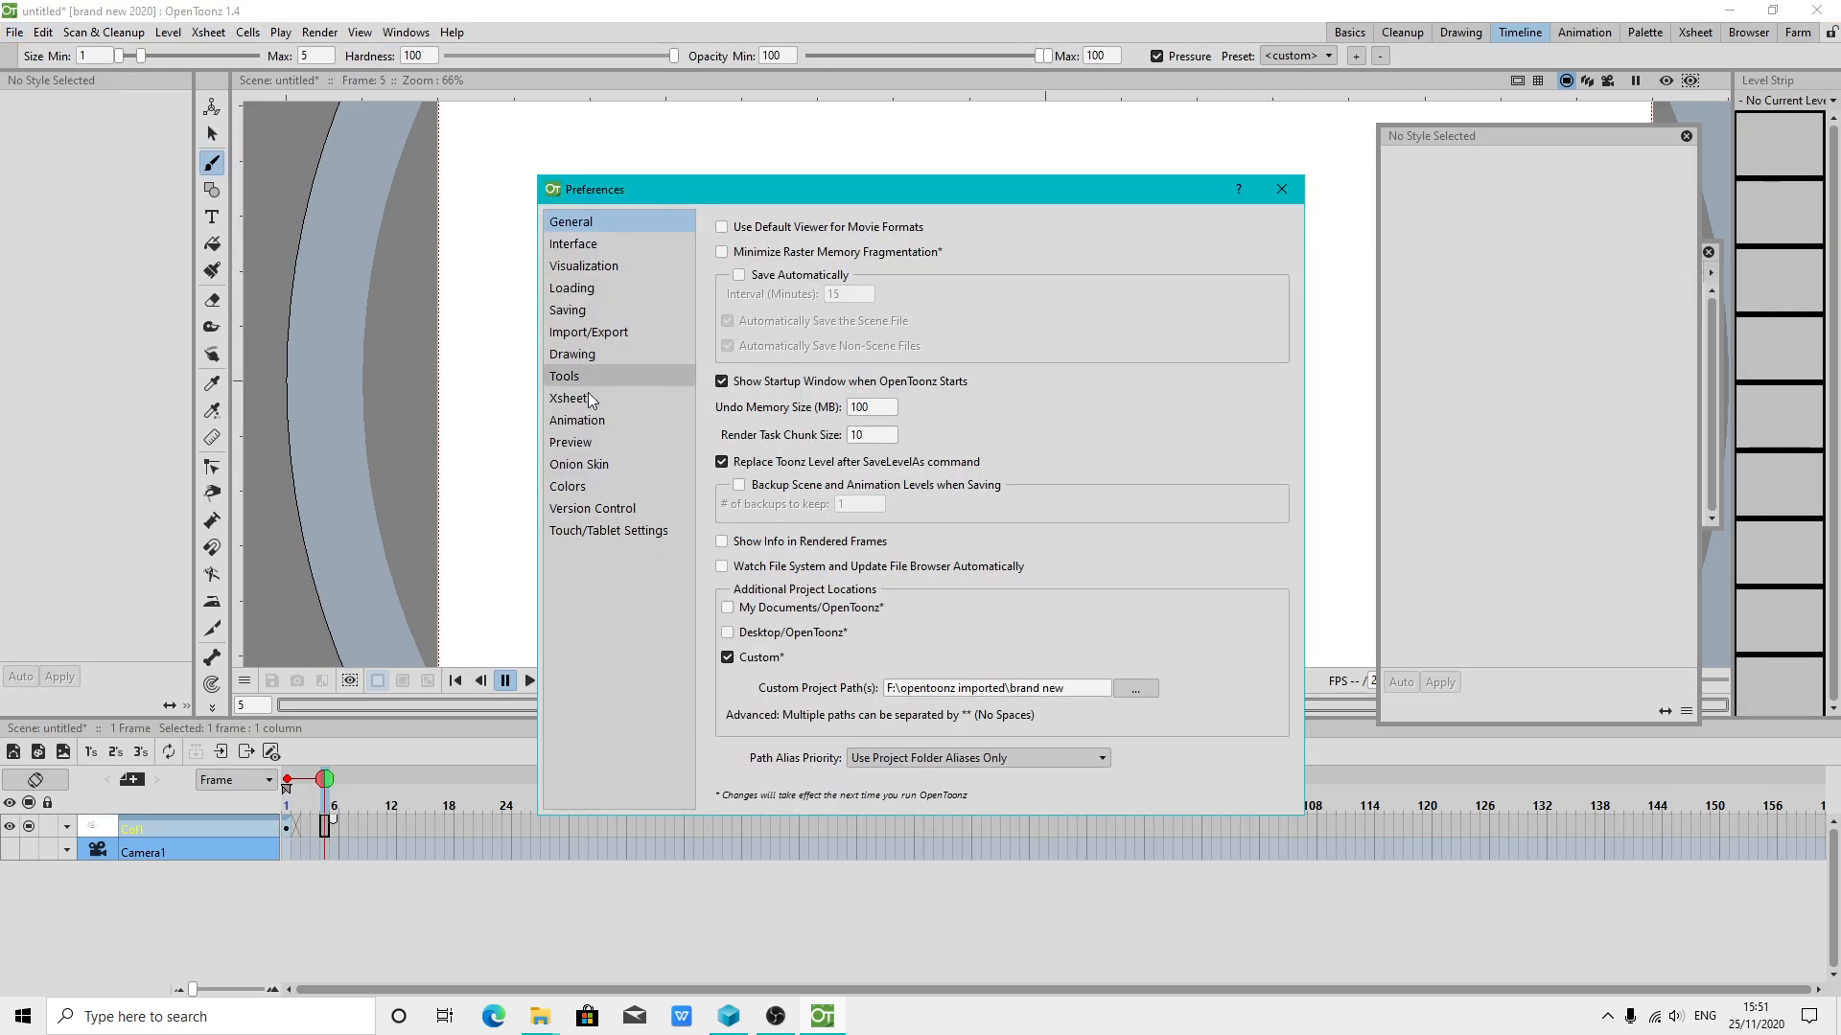
{"action": "left_click", "coordinate": [597, 465]}
{"action": "double_click", "coordinate": [887, 253]}
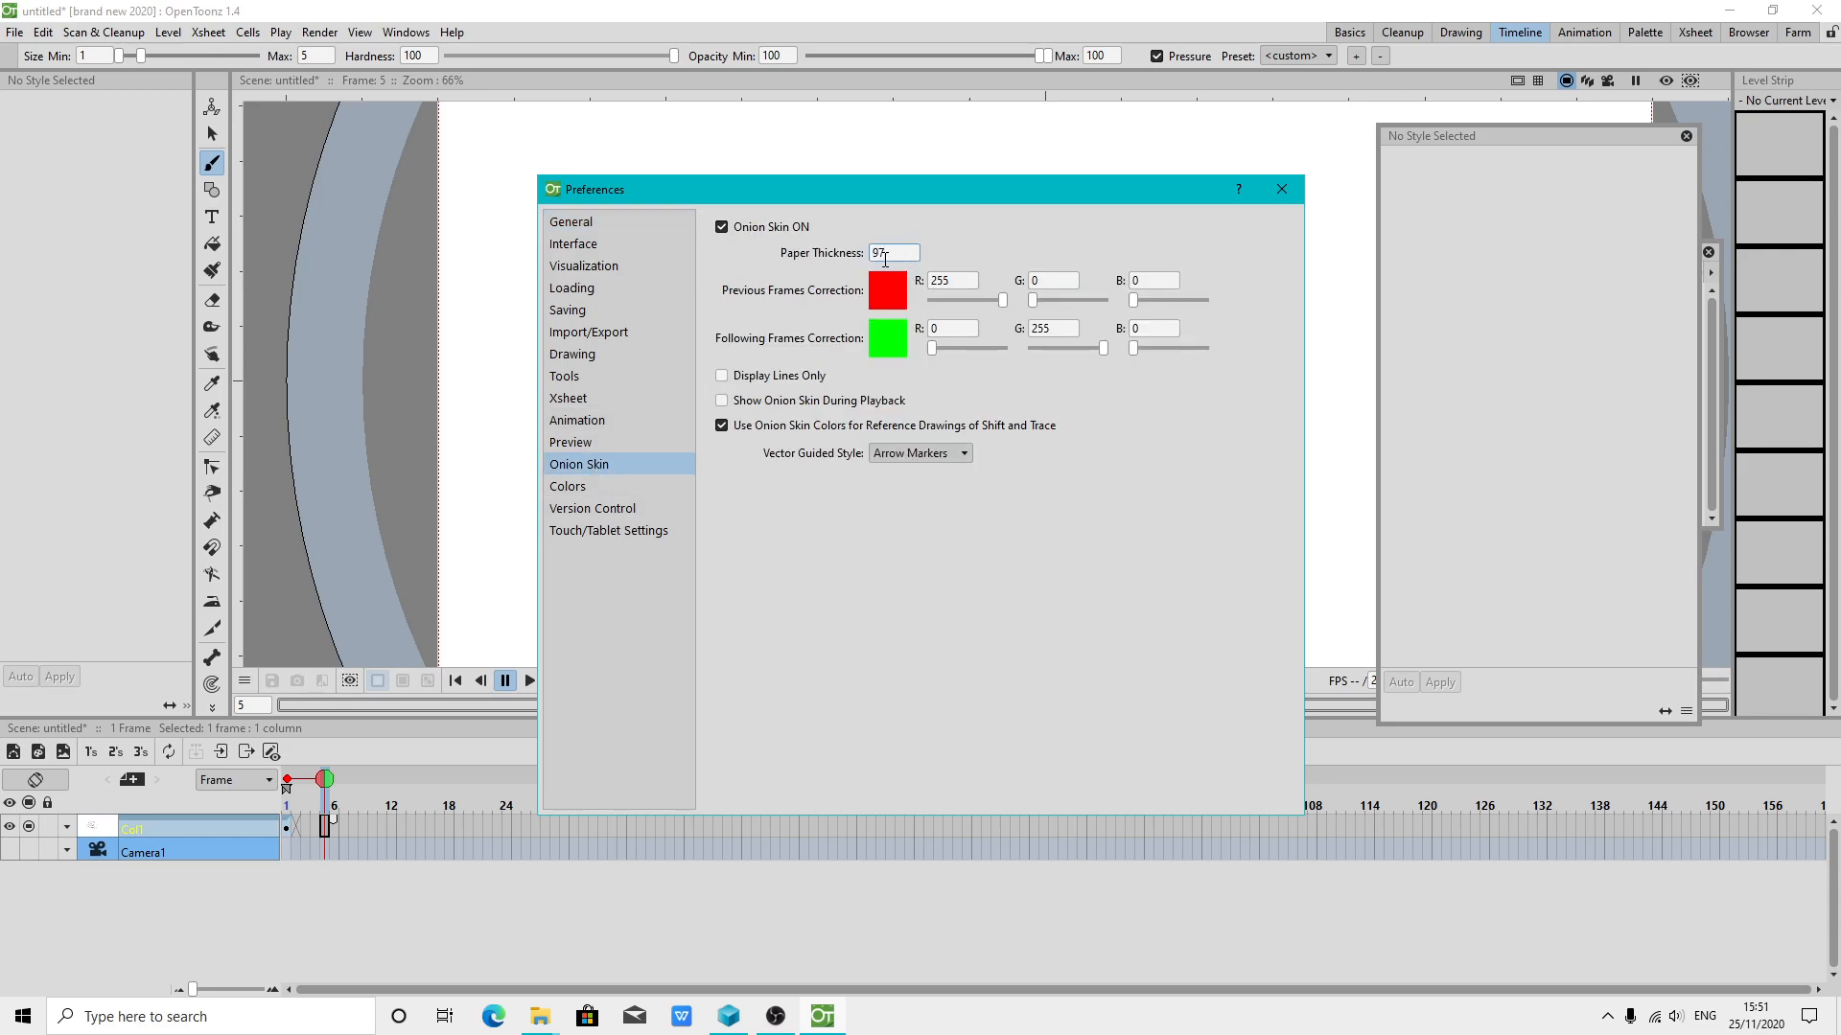
{"action": "type", "text": "97"}
Change the onion skin's previous frames correction colour to a muted red of RGB 191, 130, 130 and close the preferences
{"action": "mouse_move", "coordinate": [920, 191]}
{"action": "left_mouse_down"}
{"action": "mouse_move", "coordinate": [1475, 184]}
{"action": "mouse_move", "coordinate": [1433, 187]}
{"action": "left_mouse_up"}
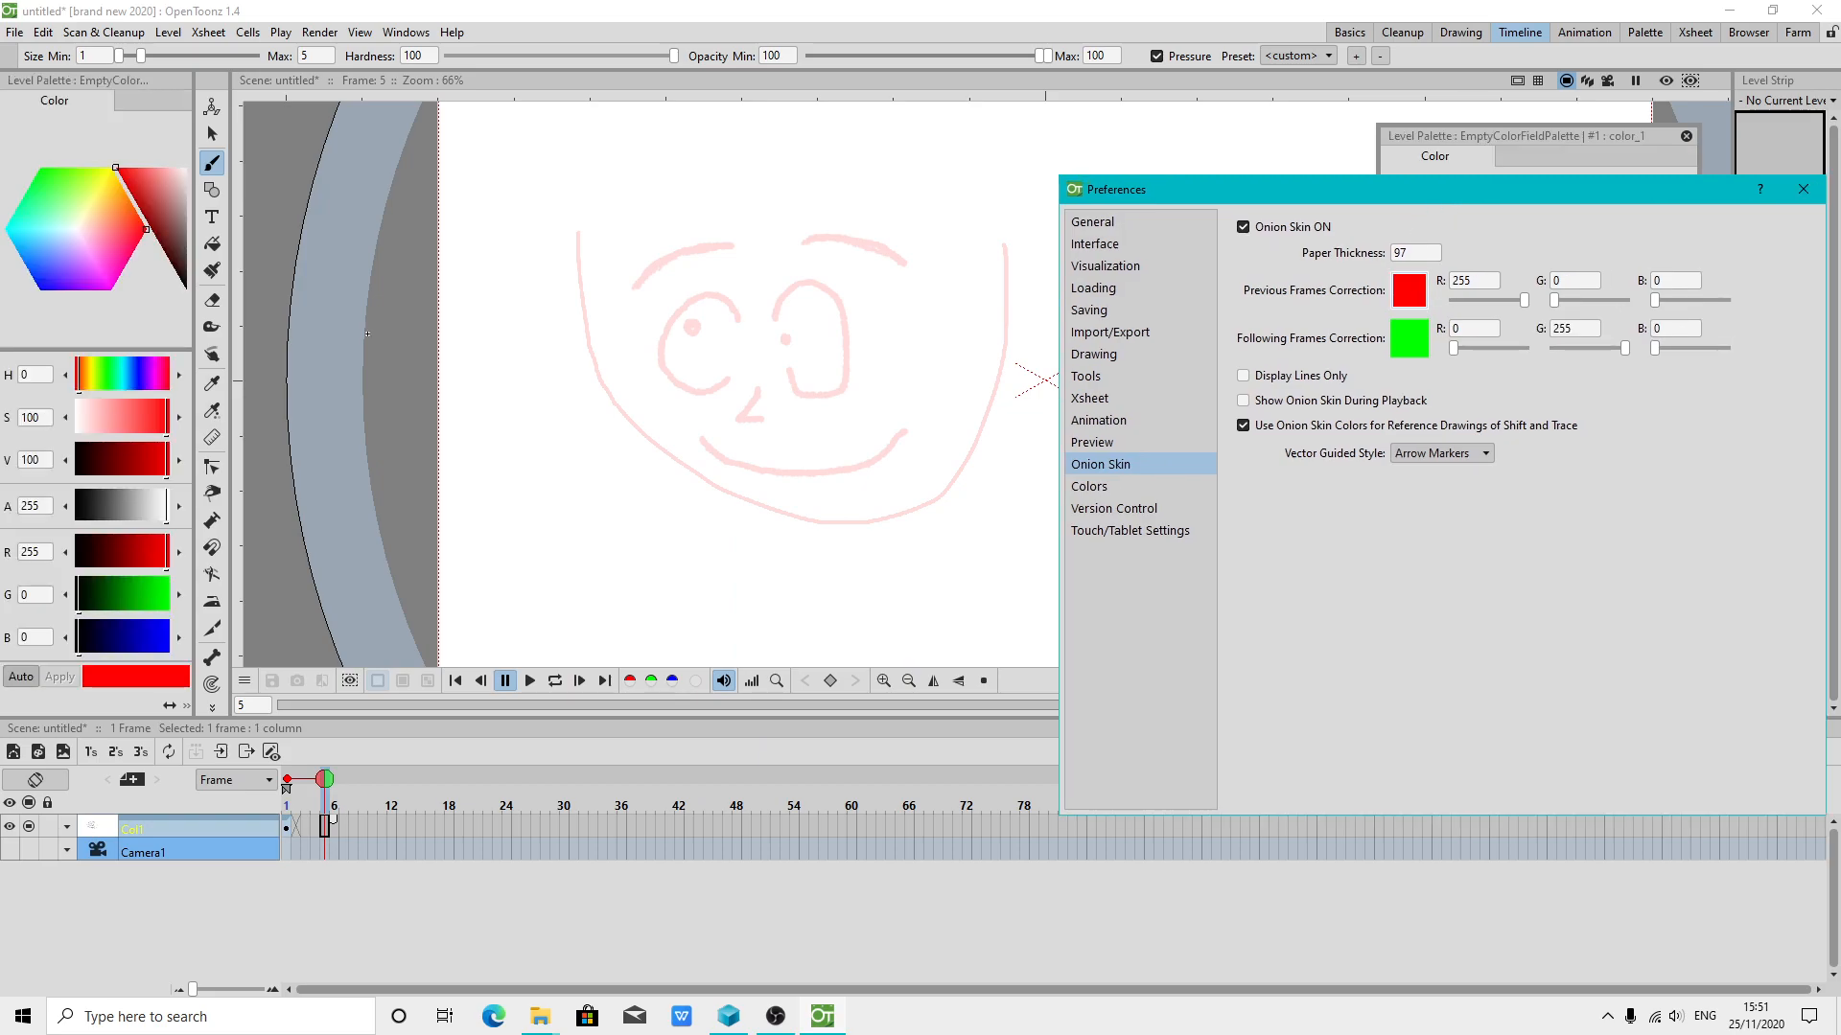
{"action": "left_click_drag", "start_coordinate": [181, 201], "coordinate": [170, 198]}
{"action": "left_click", "coordinate": [1618, 213]}
{"action": "left_click", "coordinate": [1802, 190]}
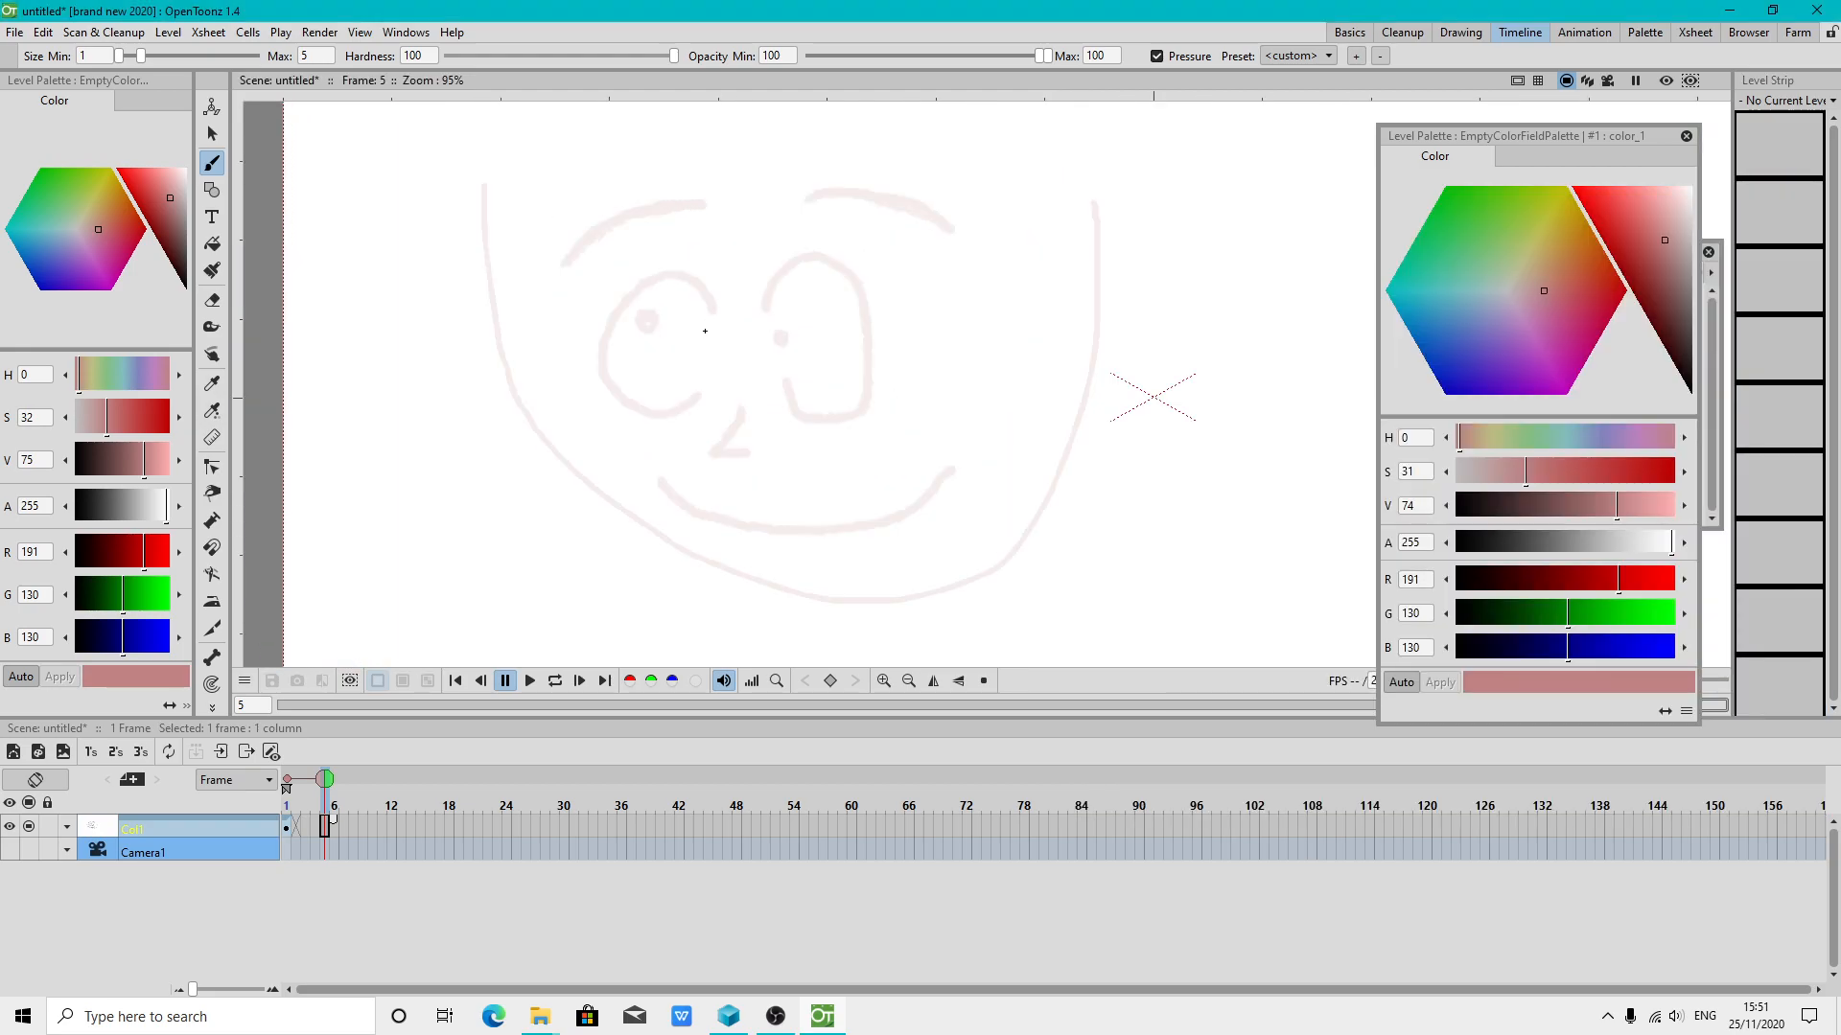
Draw squeezed-shut eyes, a short nose, slanted eyebrows and an open laughing mouth on frame 5 over the onion skin
{"action": "mouse_move", "coordinate": [652, 311]}
{"action": "left_mouse_down"}
{"action": "mouse_move", "coordinate": [688, 348]}
{"action": "mouse_move", "coordinate": [614, 364]}
{"action": "left_mouse_up"}
{"action": "left_click_drag", "start_coordinate": [743, 328], "coordinate": [865, 283]}
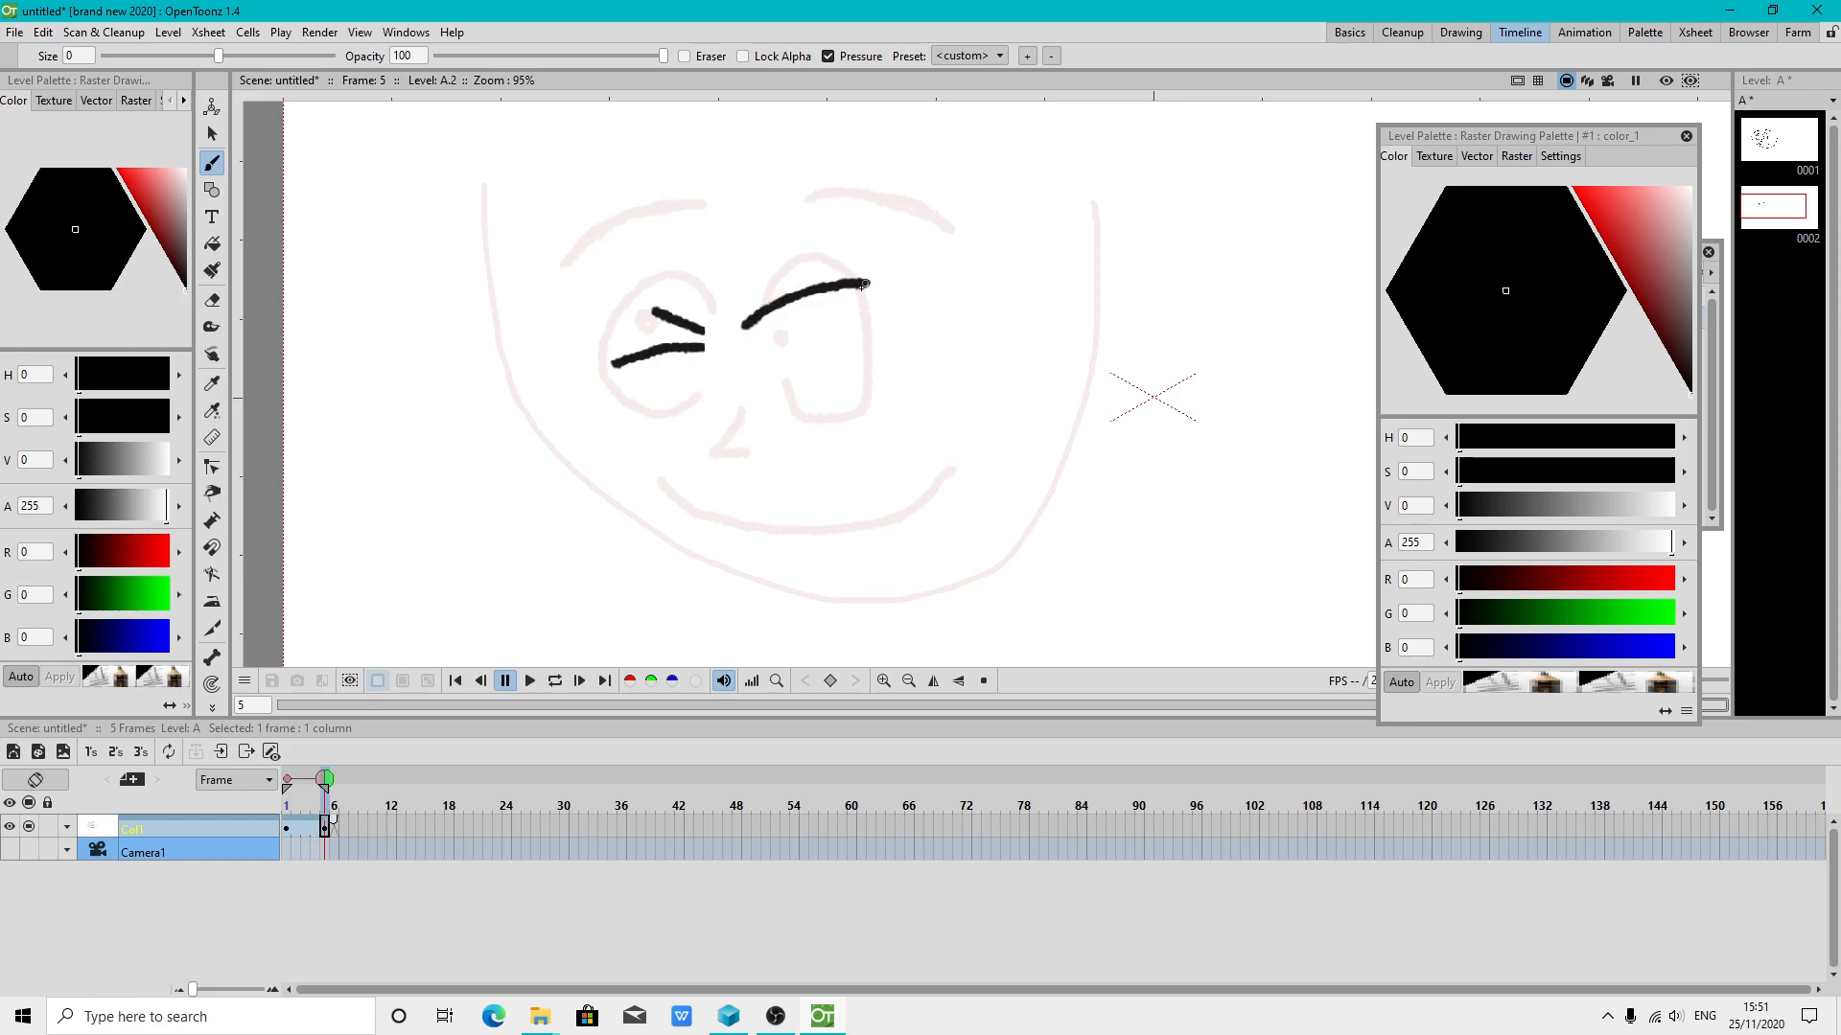
{"action": "left_click_drag", "start_coordinate": [758, 340], "coordinate": [860, 322]}
{"action": "left_click_drag", "start_coordinate": [752, 386], "coordinate": [736, 434]}
{"action": "mouse_move", "coordinate": [705, 288]}
{"action": "left_mouse_down"}
{"action": "mouse_move", "coordinate": [691, 269]}
{"action": "mouse_move", "coordinate": [554, 261]}
{"action": "left_mouse_up"}
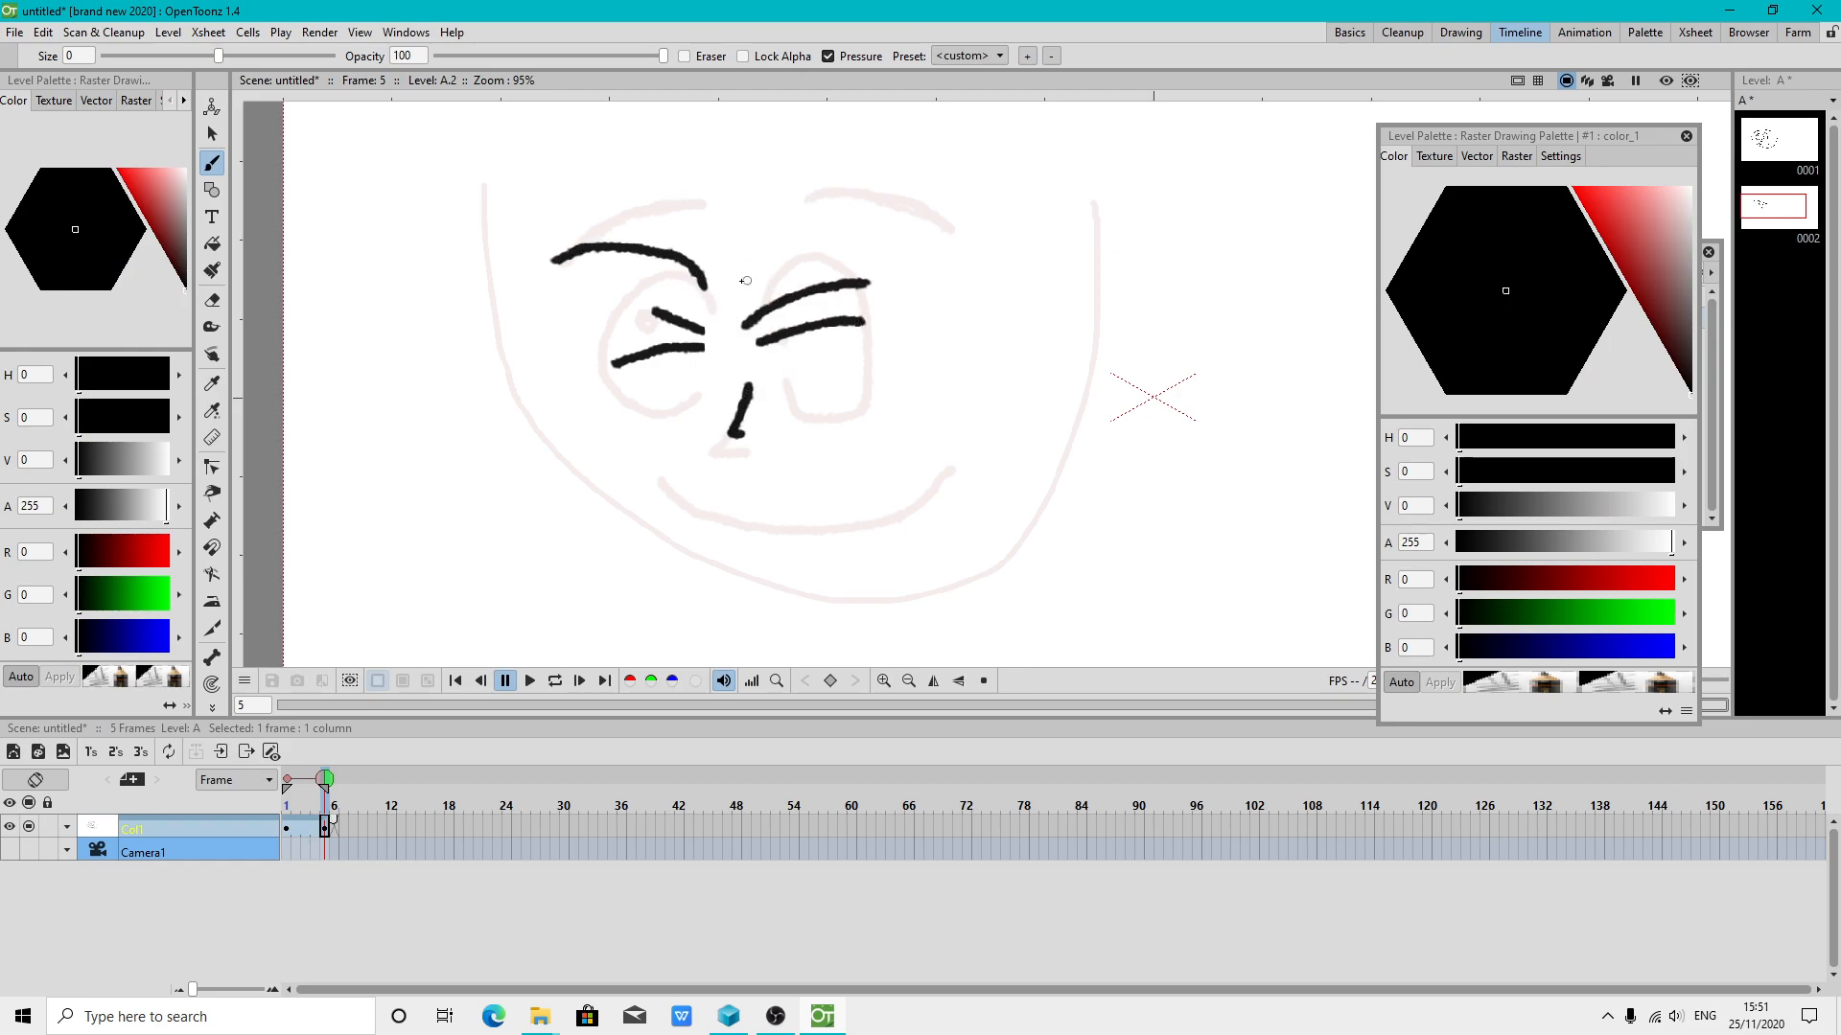
{"action": "left_click_drag", "start_coordinate": [741, 280], "coordinate": [895, 205]}
{"action": "mouse_move", "coordinate": [697, 479]}
{"action": "left_mouse_down"}
{"action": "mouse_move", "coordinate": [845, 459]}
{"action": "mouse_move", "coordinate": [911, 407]}
{"action": "mouse_move", "coordinate": [954, 503]}
{"action": "mouse_move", "coordinate": [920, 557]}
{"action": "mouse_move", "coordinate": [811, 567]}
{"action": "mouse_move", "coordinate": [702, 479]}
{"action": "left_mouse_up"}
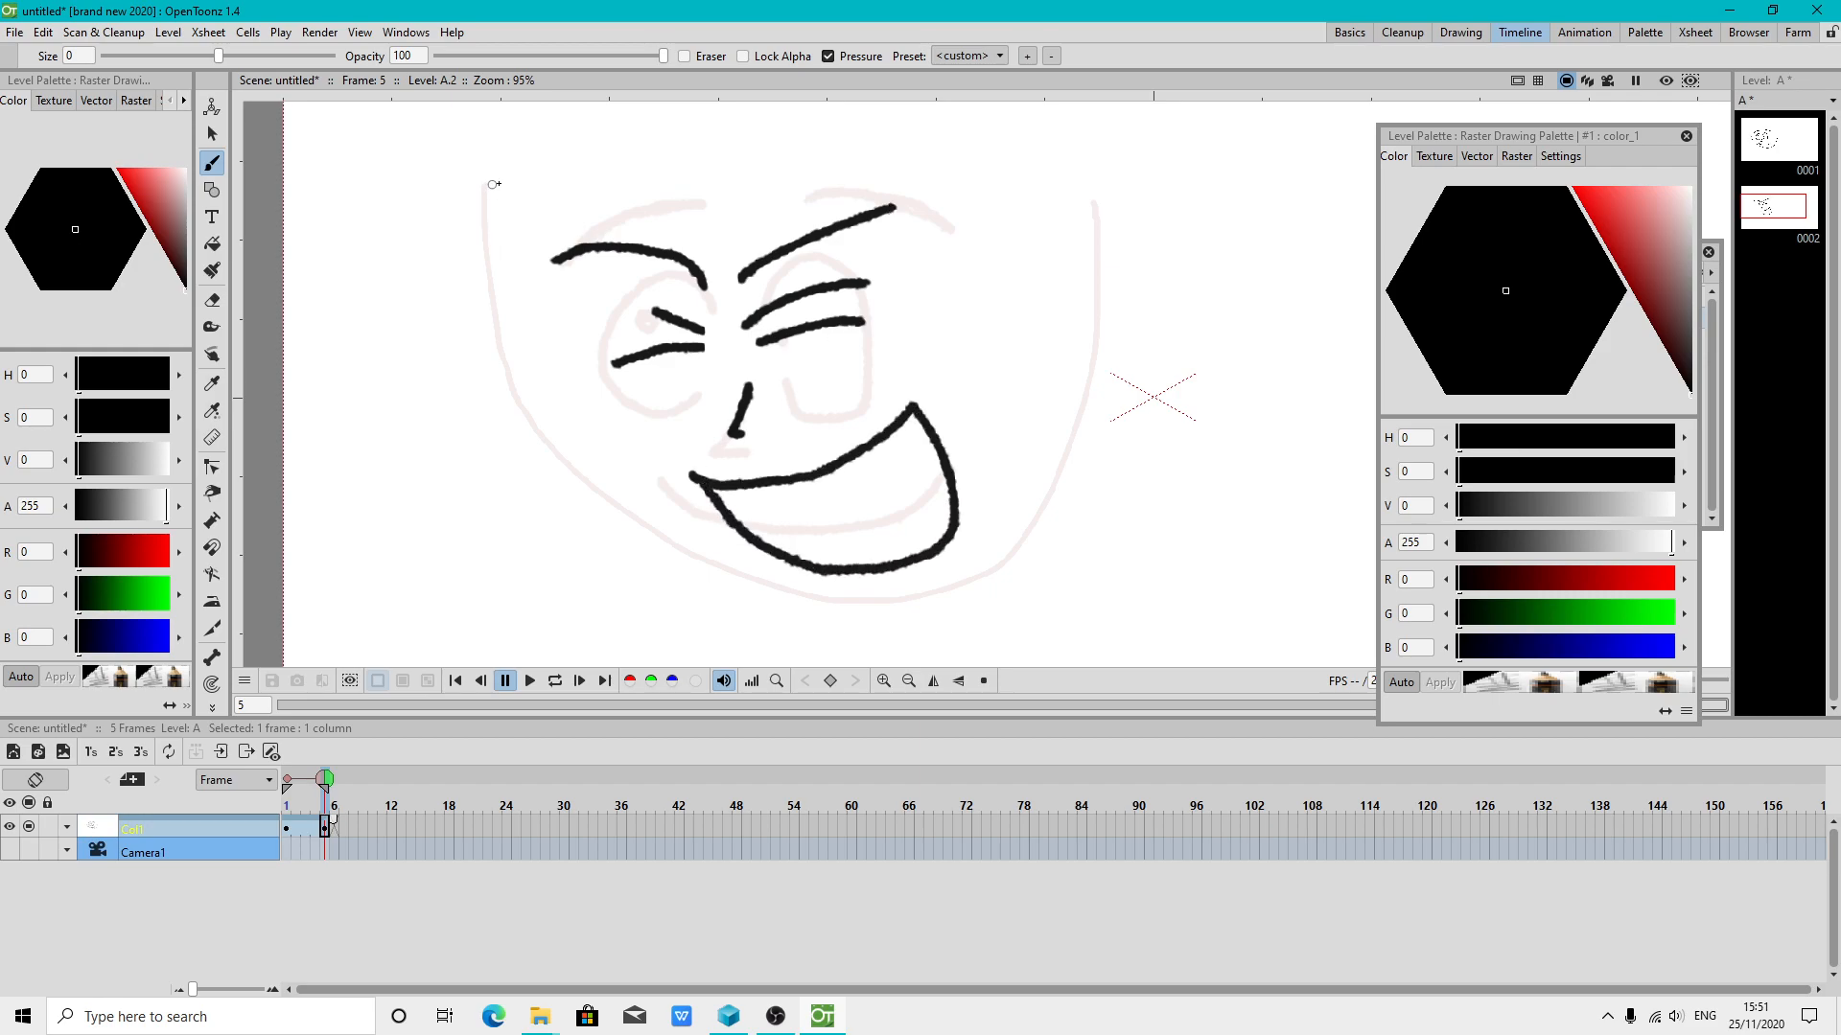
Set the brush radius to 1.29 and draw the face outline around the laughing face on frame 5
{"action": "left_click", "coordinate": [1557, 157]}
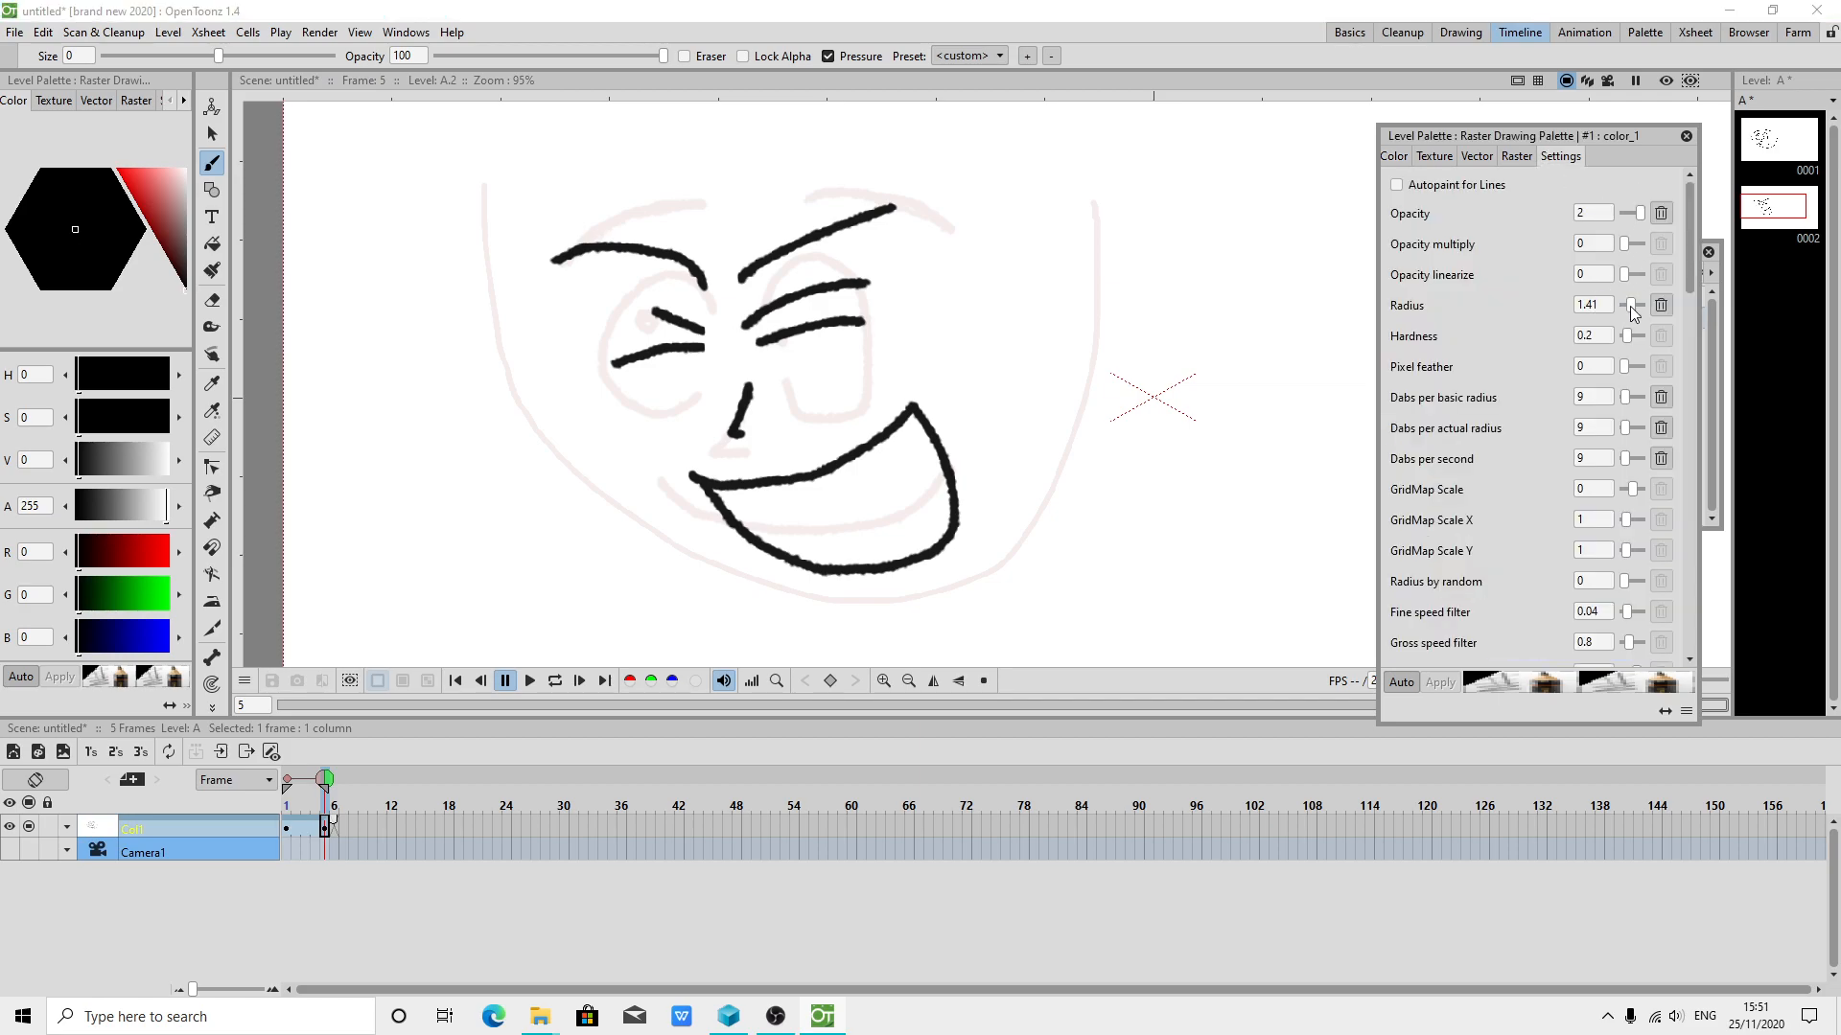
{"action": "mouse_move", "coordinate": [480, 189]}
{"action": "left_mouse_down"}
{"action": "mouse_move", "coordinate": [527, 363]}
{"action": "mouse_move", "coordinate": [671, 541]}
{"action": "mouse_move", "coordinate": [870, 607]}
{"action": "mouse_move", "coordinate": [1024, 506]}
{"action": "mouse_move", "coordinate": [1046, 205]}
{"action": "mouse_move", "coordinate": [1024, 155]}
{"action": "left_mouse_up"}
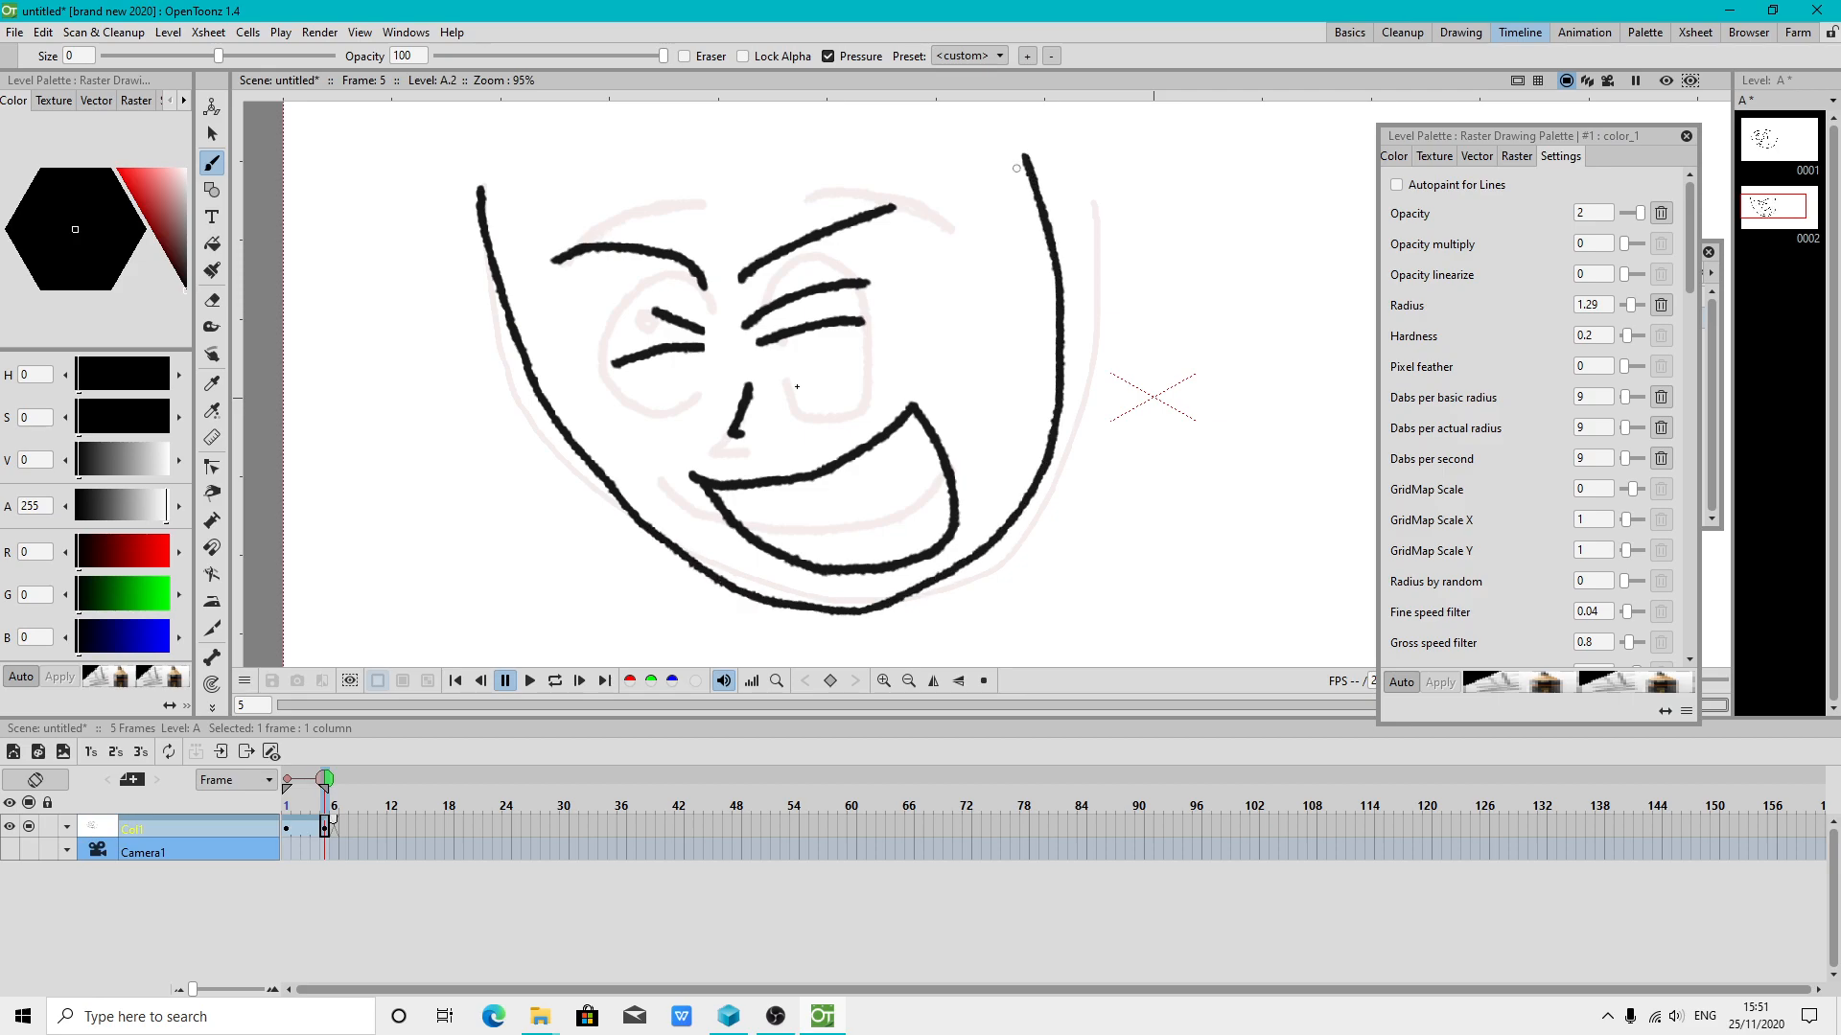
Start a new drawing on frame 9 with two large, wide-open eyes and small pupils looking inward
{"action": "left_click", "coordinate": [360, 826]}
{"action": "mouse_move", "coordinate": [692, 275]}
{"action": "left_mouse_down"}
{"action": "mouse_move", "coordinate": [640, 210]}
{"action": "mouse_move", "coordinate": [604, 227]}
{"action": "mouse_move", "coordinate": [579, 304]}
{"action": "mouse_move", "coordinate": [636, 371]}
{"action": "mouse_move", "coordinate": [707, 338]}
{"action": "left_mouse_up"}
{"action": "left_click", "coordinate": [677, 303]}
{"action": "mouse_move", "coordinate": [730, 271]}
{"action": "left_mouse_down"}
{"action": "mouse_move", "coordinate": [747, 185]}
{"action": "mouse_move", "coordinate": [841, 198]}
{"action": "mouse_move", "coordinate": [832, 340]}
{"action": "mouse_move", "coordinate": [747, 318]}
{"action": "left_mouse_up"}
{"action": "left_click", "coordinate": [745, 287]}
Draw raised eyebrows, a narrow face outline, a toothy grin and a nose on frame 9
{"action": "scroll", "coordinate": [676, 303], "scroll_direction": "down", "scroll_amount": 1}
{"action": "mouse_move", "coordinate": [656, 184]}
{"action": "left_mouse_down"}
{"action": "mouse_move", "coordinate": [602, 219]}
{"action": "mouse_move", "coordinate": [769, 164]}
{"action": "left_mouse_up"}
{"action": "mouse_move", "coordinate": [538, 226]}
{"action": "left_mouse_down"}
{"action": "mouse_move", "coordinate": [579, 369]}
{"action": "mouse_move", "coordinate": [658, 460]}
{"action": "mouse_move", "coordinate": [731, 515]}
{"action": "mouse_move", "coordinate": [827, 532]}
{"action": "mouse_move", "coordinate": [896, 423]}
{"action": "mouse_move", "coordinate": [902, 284]}
{"action": "mouse_move", "coordinate": [872, 170]}
{"action": "left_mouse_up"}
{"action": "mouse_move", "coordinate": [696, 425]}
{"action": "left_mouse_down"}
{"action": "mouse_move", "coordinate": [797, 420]}
{"action": "mouse_move", "coordinate": [856, 383]}
{"action": "mouse_move", "coordinate": [844, 472]}
{"action": "mouse_move", "coordinate": [791, 499]}
{"action": "mouse_move", "coordinate": [737, 482]}
{"action": "mouse_move", "coordinate": [697, 427]}
{"action": "mouse_move", "coordinate": [767, 464]}
{"action": "mouse_move", "coordinate": [826, 423]}
{"action": "mouse_move", "coordinate": [751, 486]}
{"action": "mouse_move", "coordinate": [844, 448]}
{"action": "left_mouse_up"}
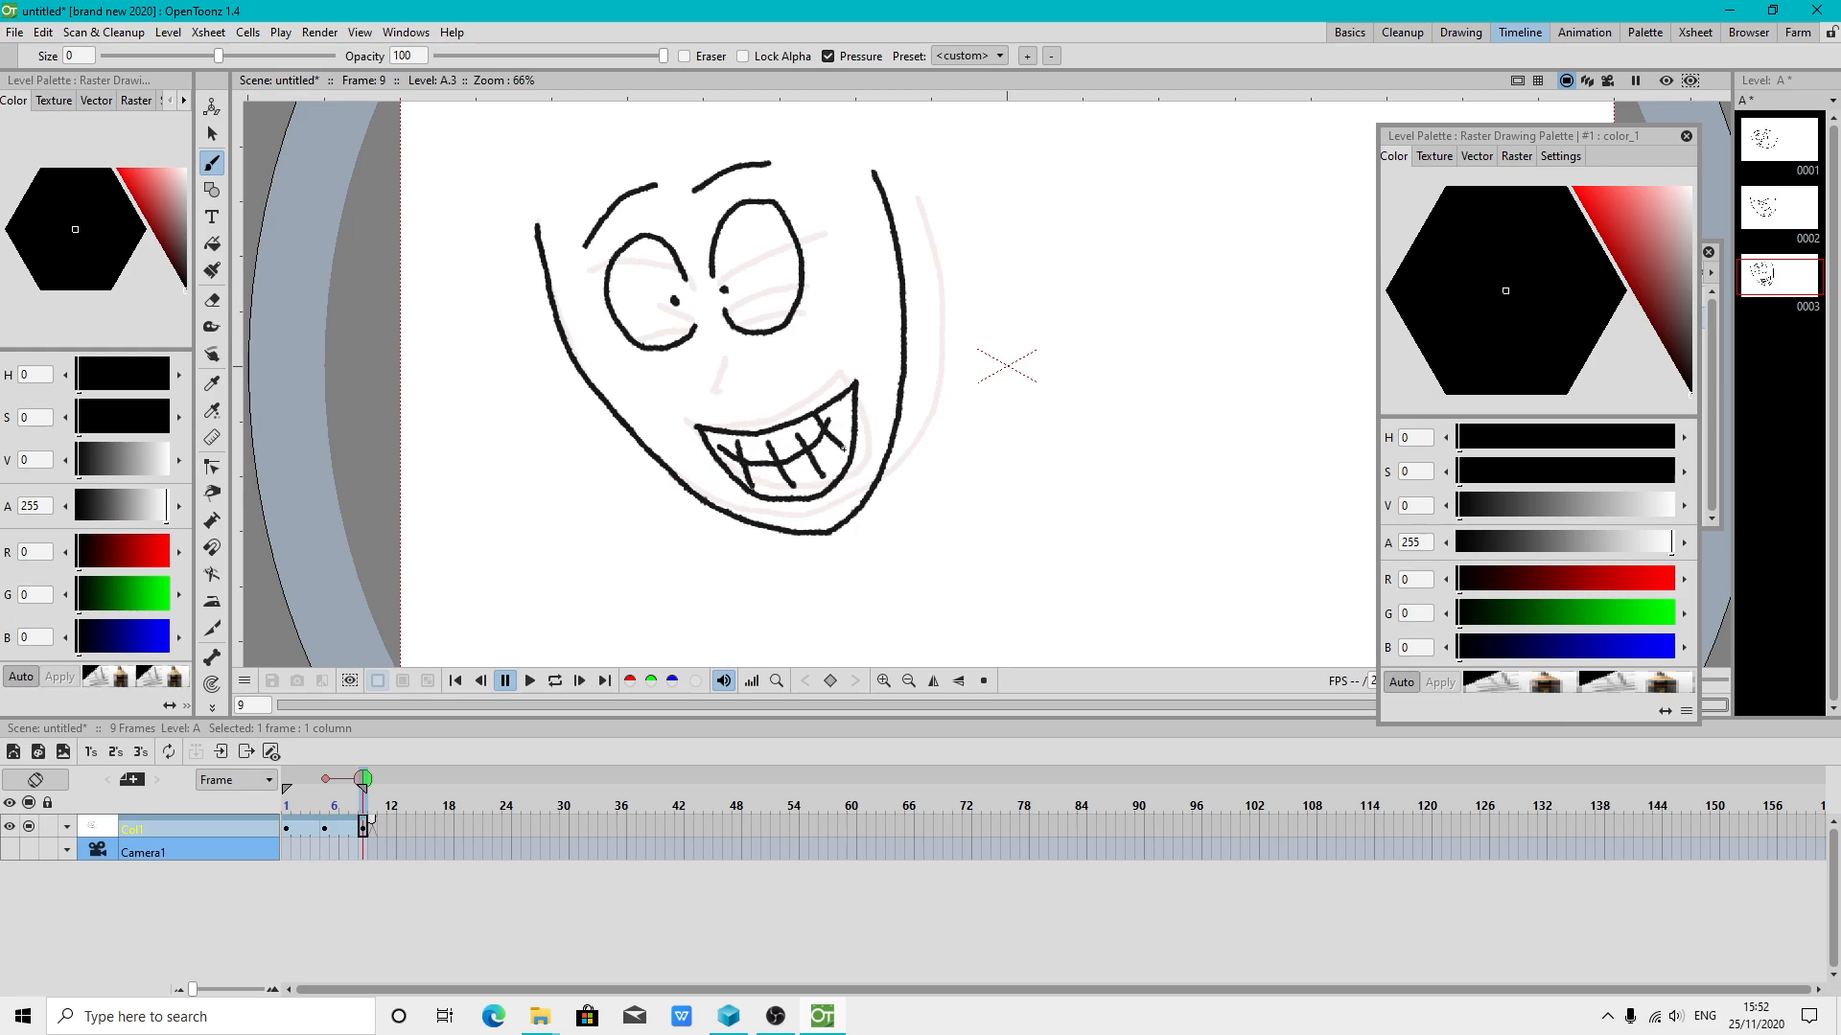
{"action": "left_click_drag", "start_coordinate": [724, 348], "coordinate": [718, 380]}
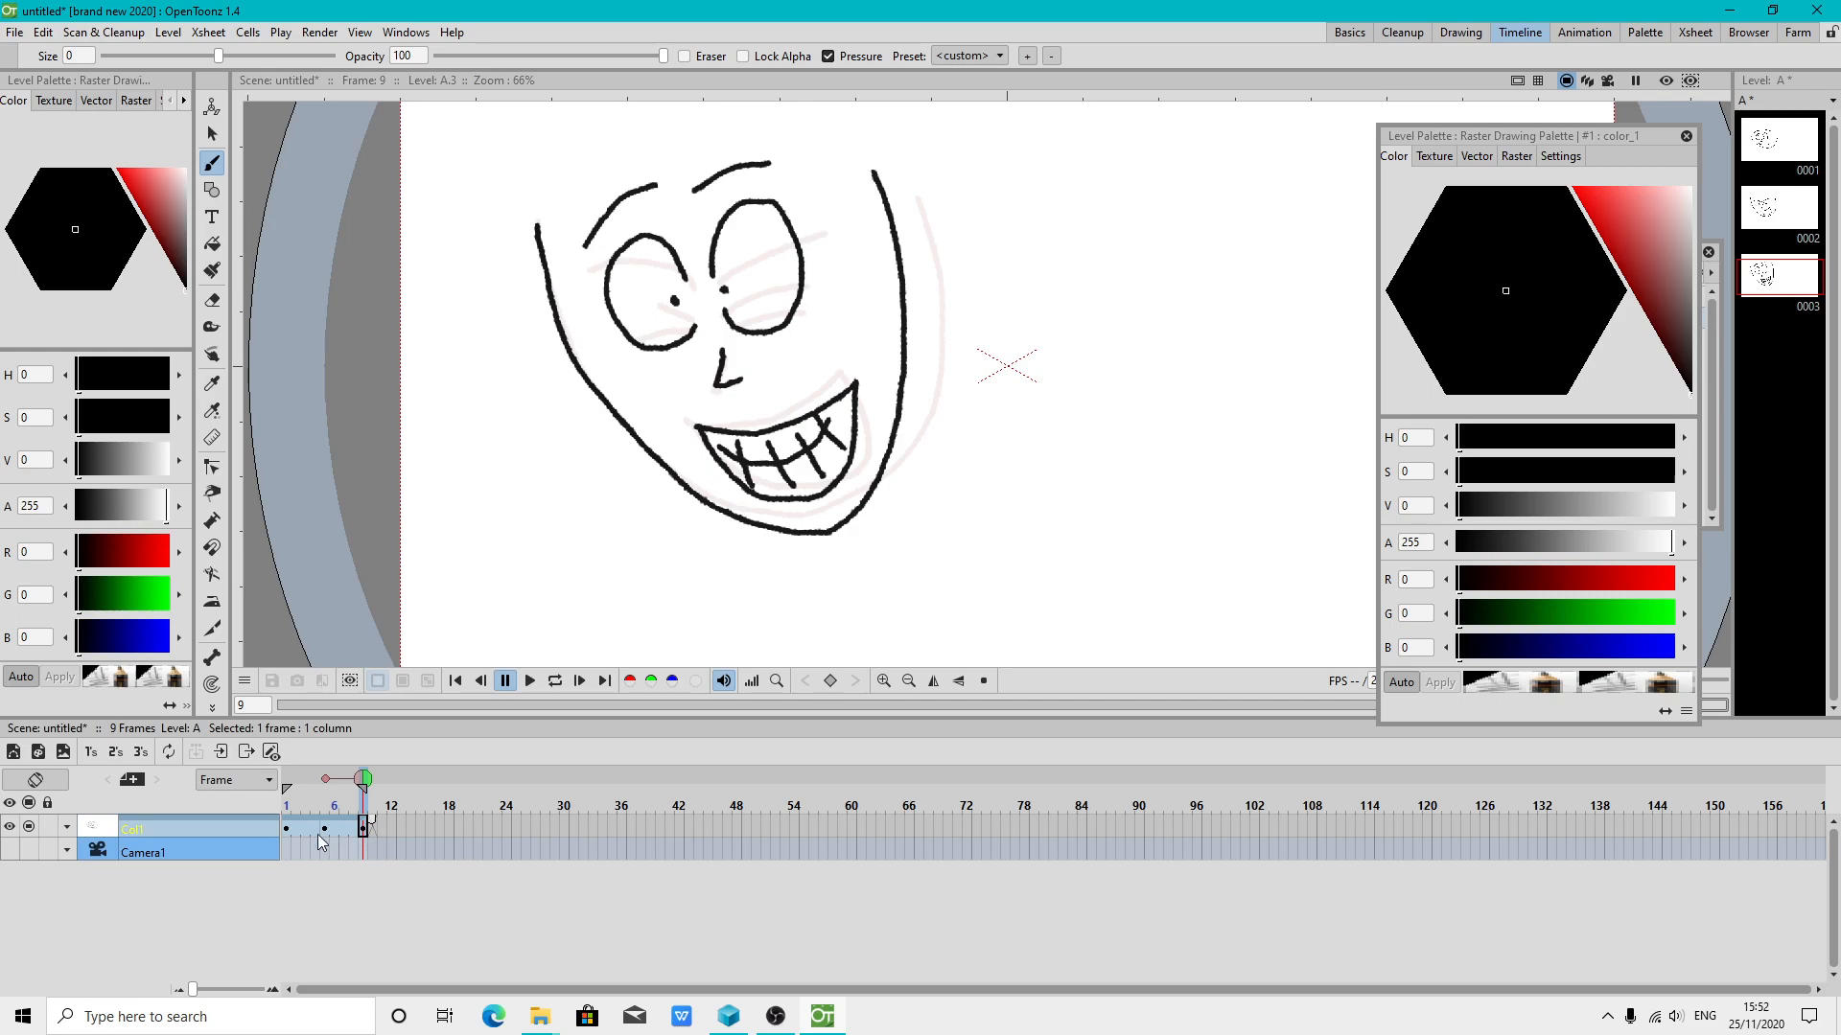
Replace the relative onion skin on frame 9 with fixed onion skin markers on several earlier frames covering the first two drawings
{"action": "left_click", "coordinate": [327, 782]}
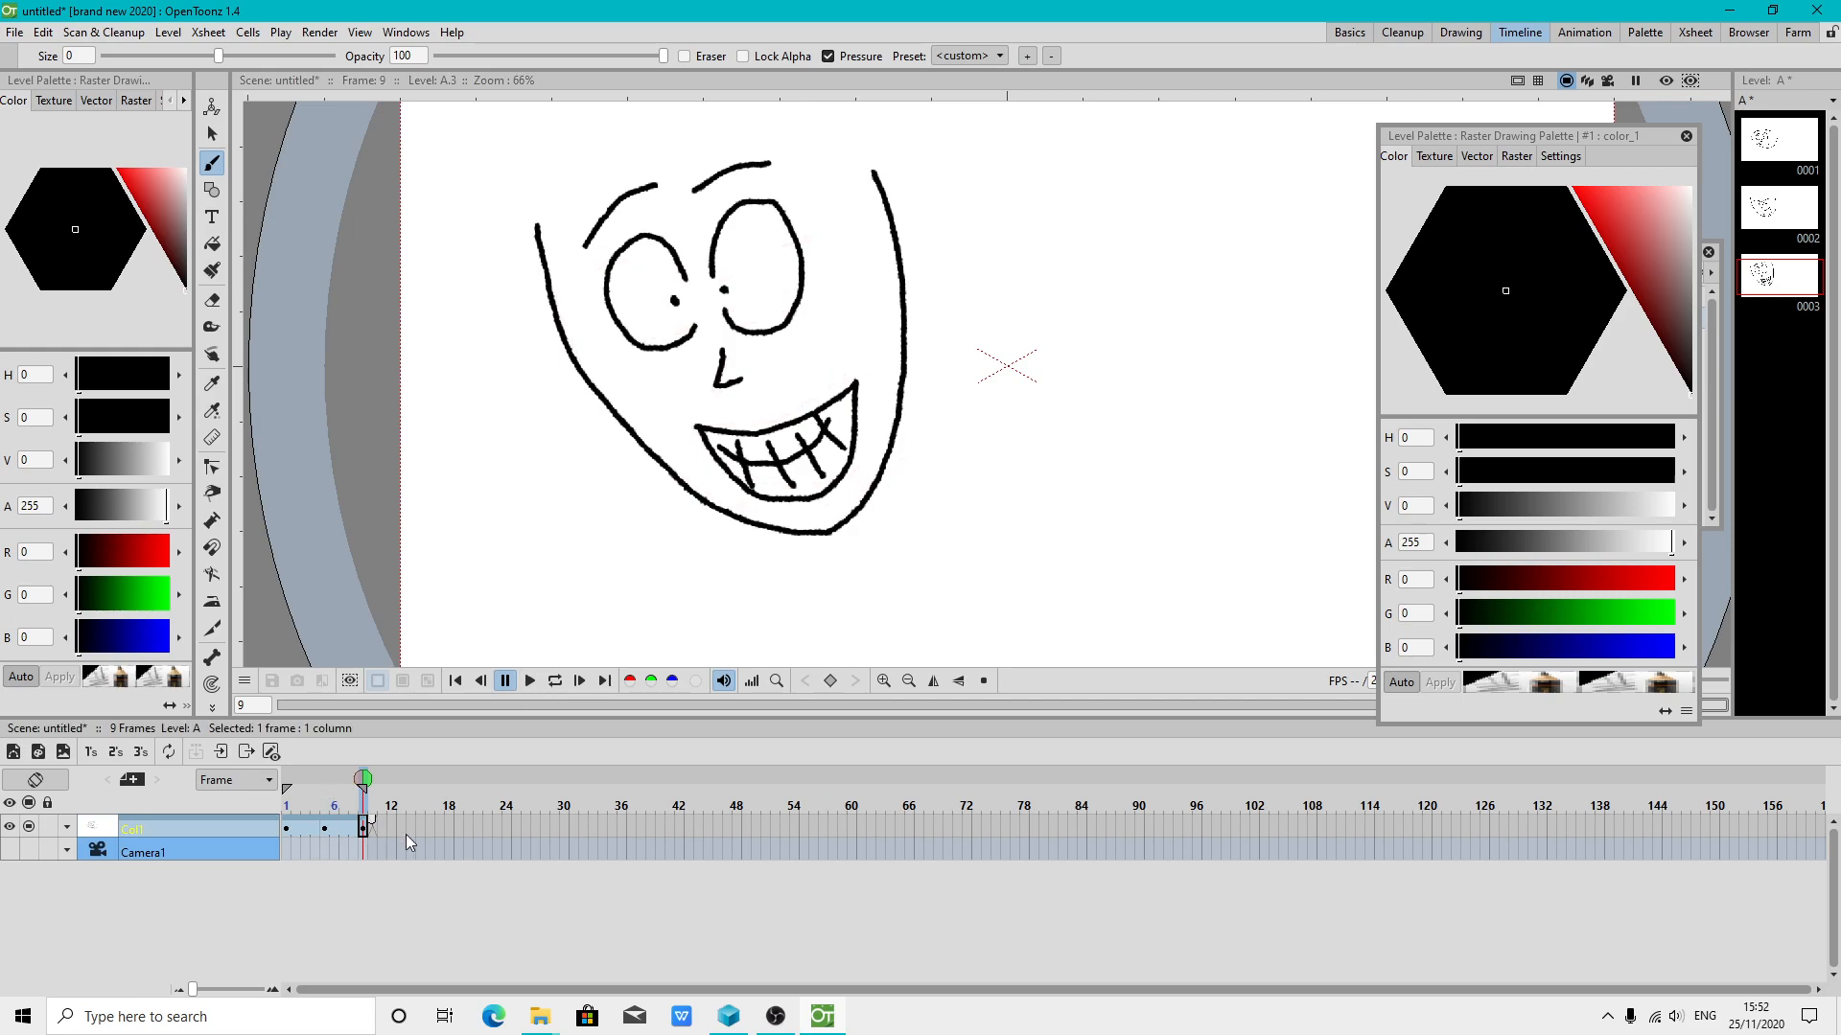
{"action": "left_click", "coordinate": [326, 781]}
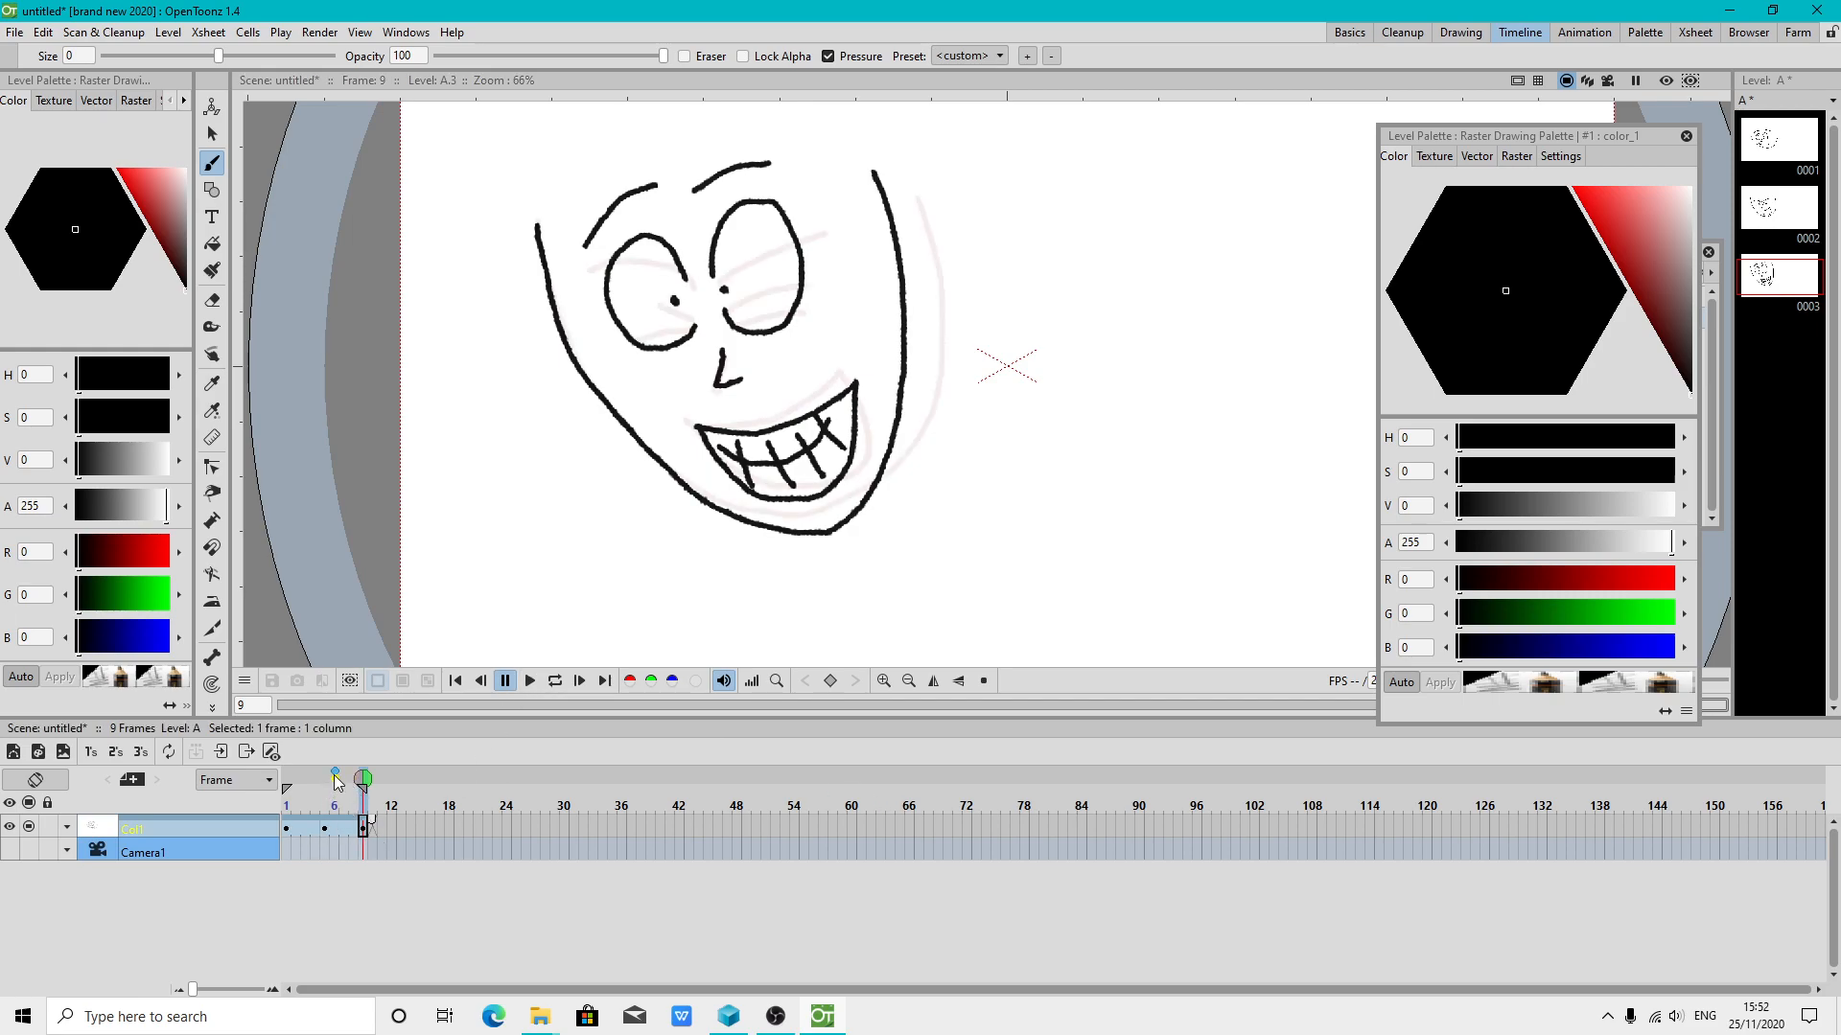
{"action": "left_click", "coordinate": [289, 772]}
{"action": "left_click", "coordinate": [325, 771]}
{"action": "left_click", "coordinate": [288, 772]}
{"action": "left_click", "coordinate": [298, 772]}
{"action": "left_click", "coordinate": [334, 773]}
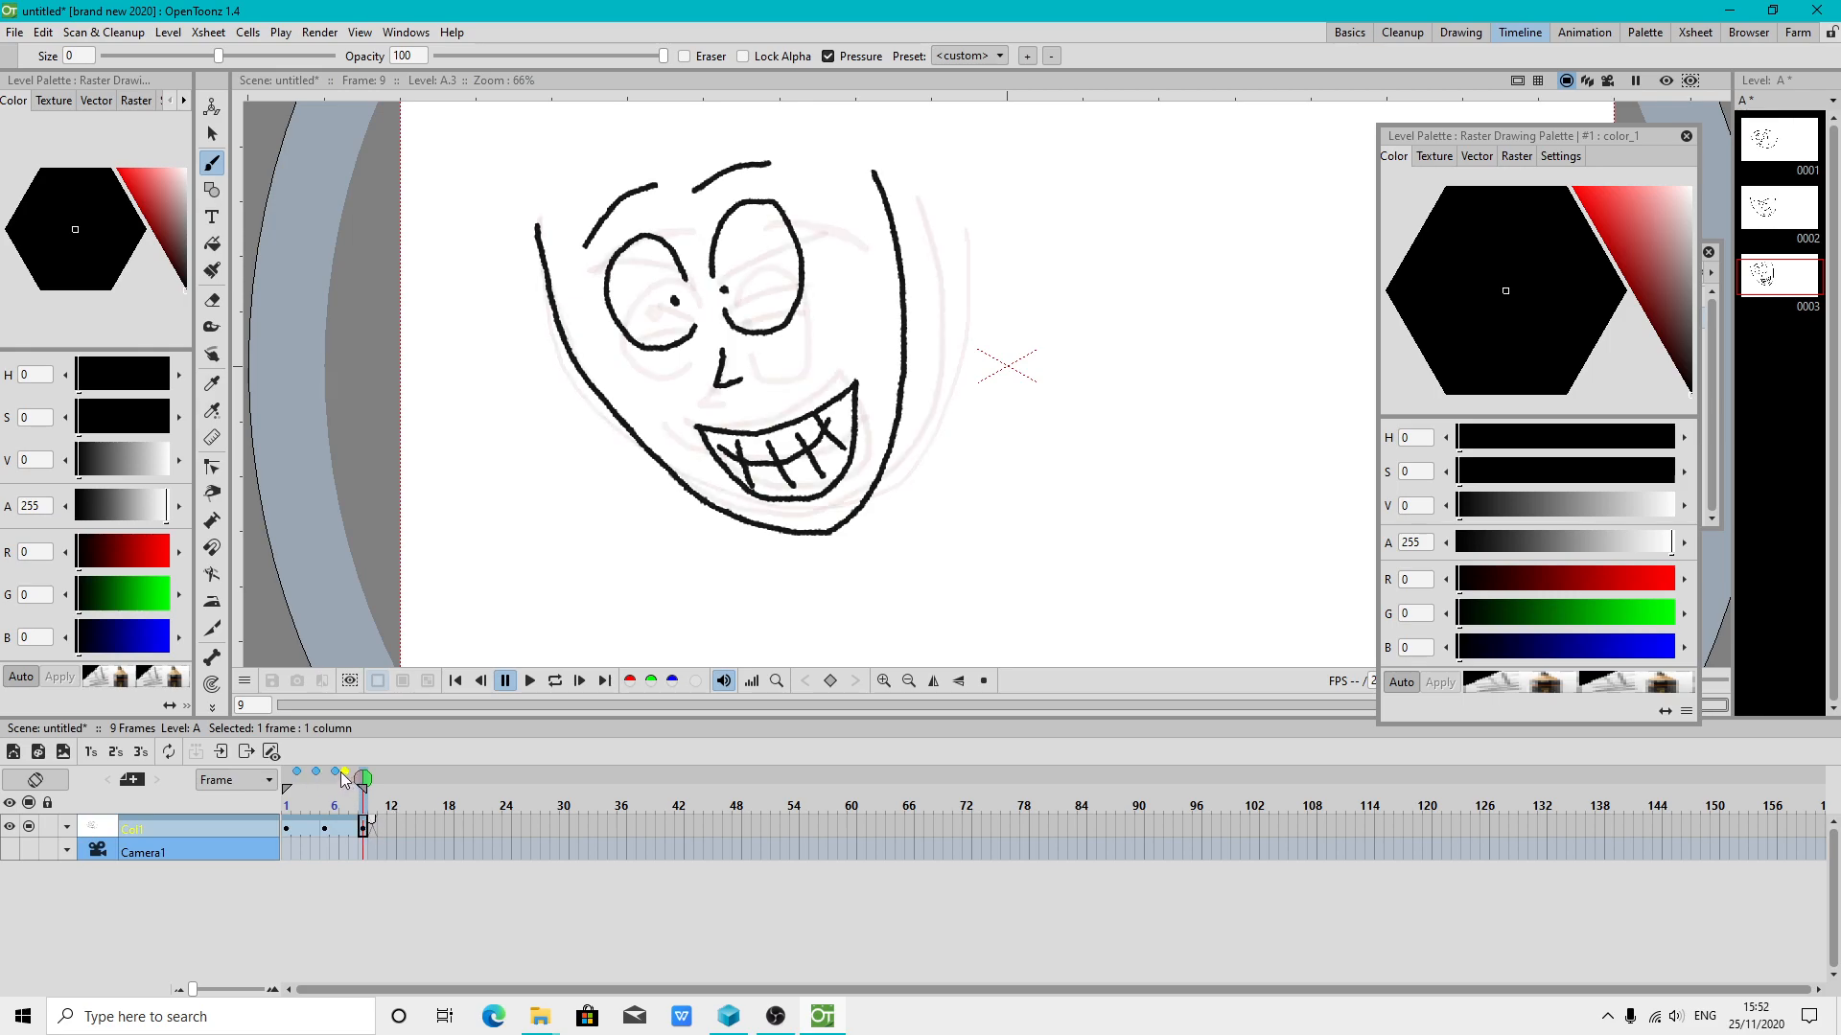
Remove all the fixed onion skin markers, checking empty frame 18 before clearing the last one
{"action": "left_click", "coordinate": [335, 773]}
{"action": "left_click", "coordinate": [317, 773]}
{"action": "left_click", "coordinate": [298, 773]}
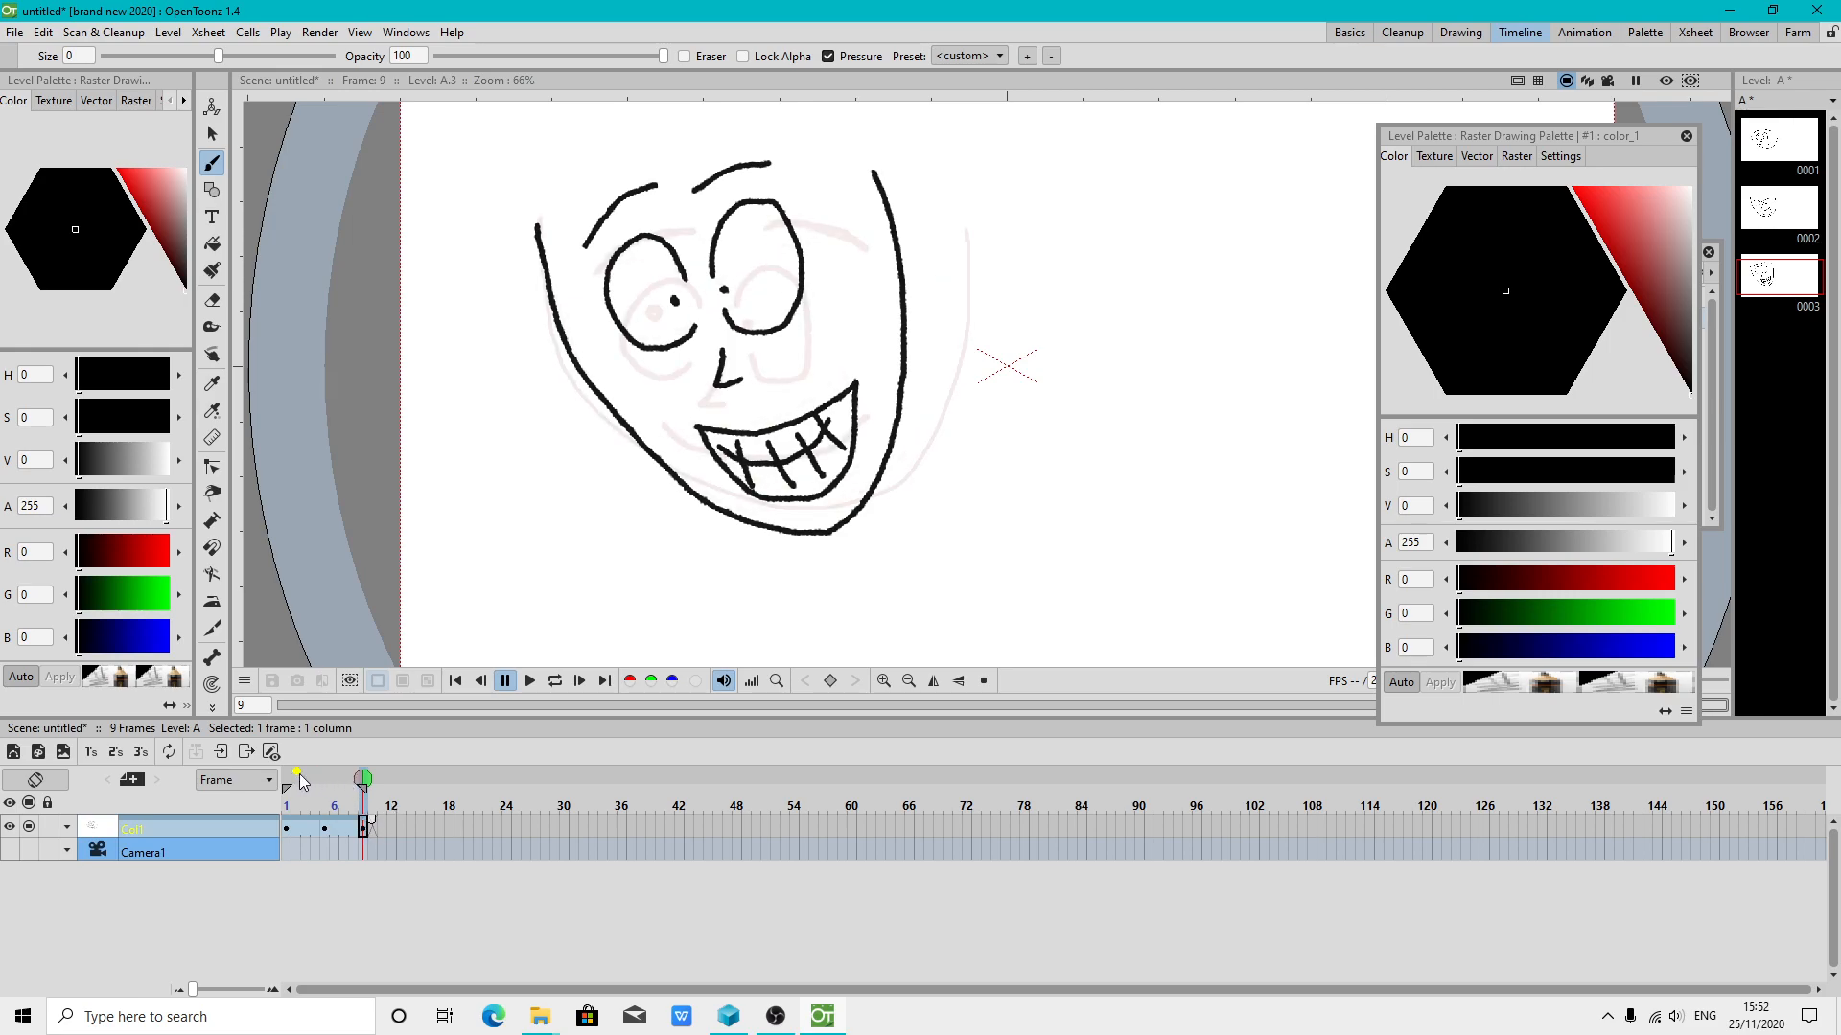
{"action": "left_click", "coordinate": [298, 772]}
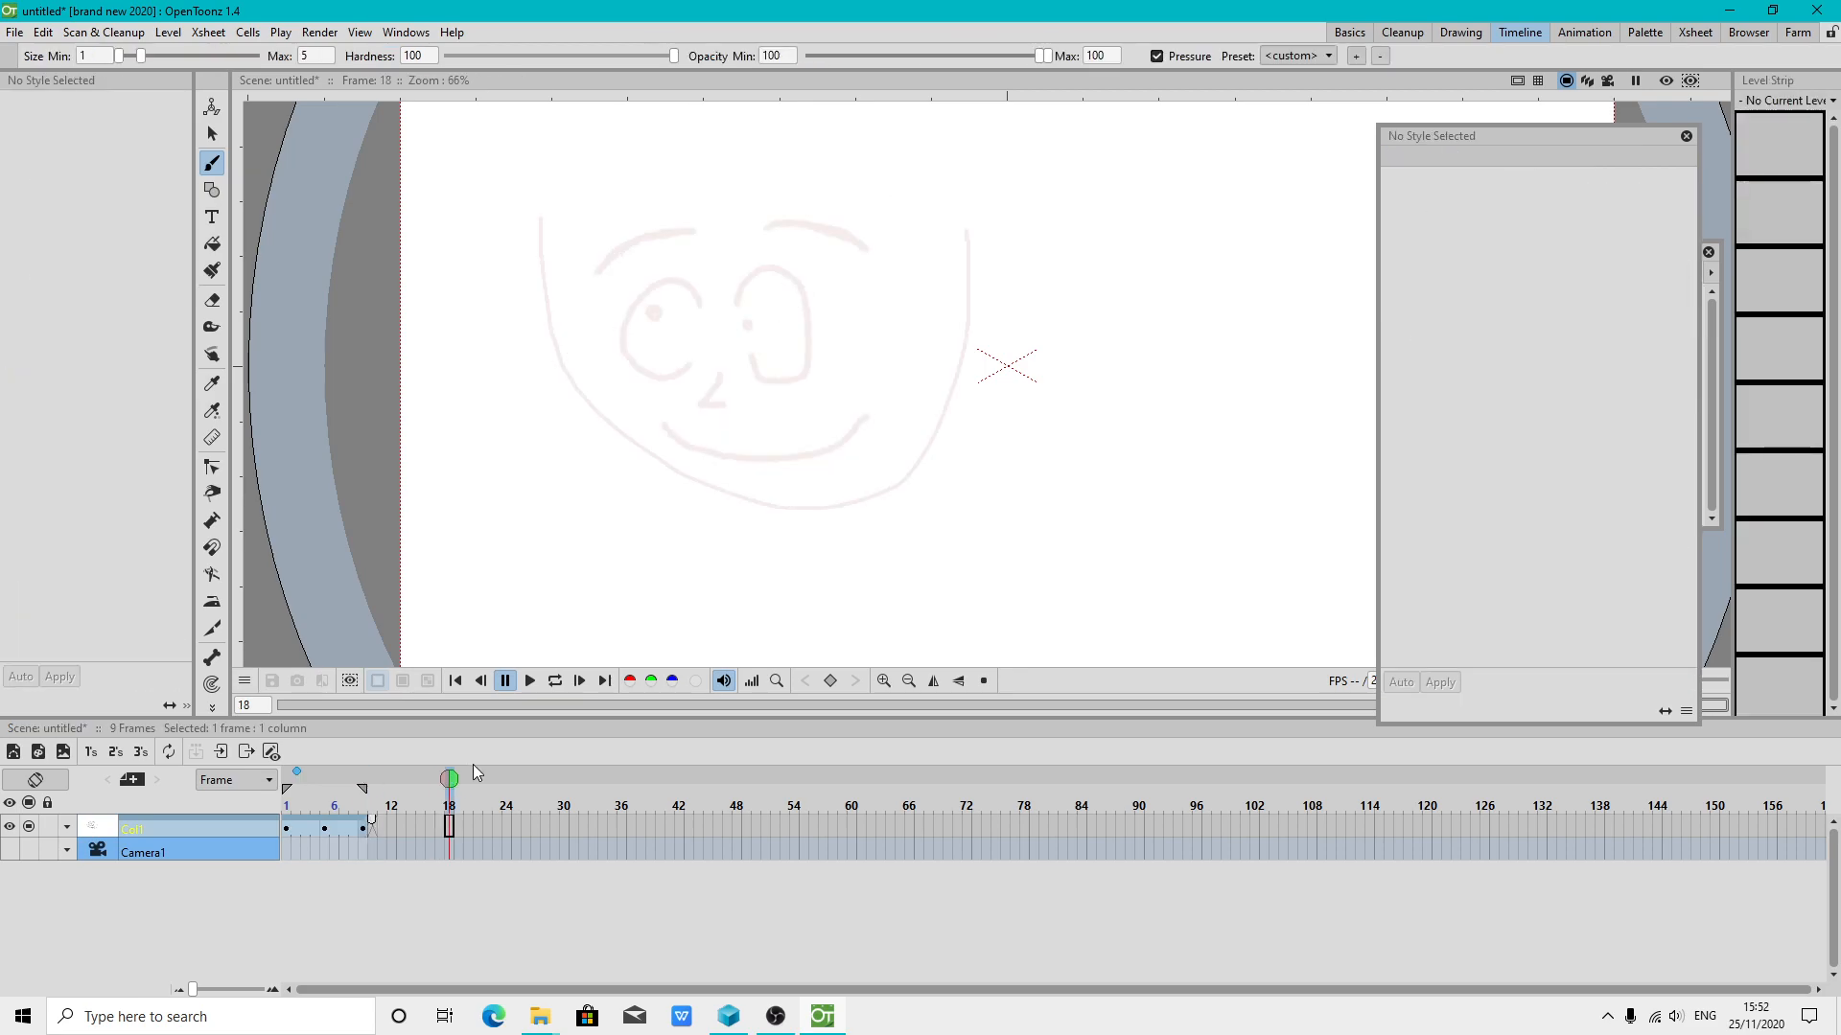
{"action": "left_click", "coordinate": [298, 773]}
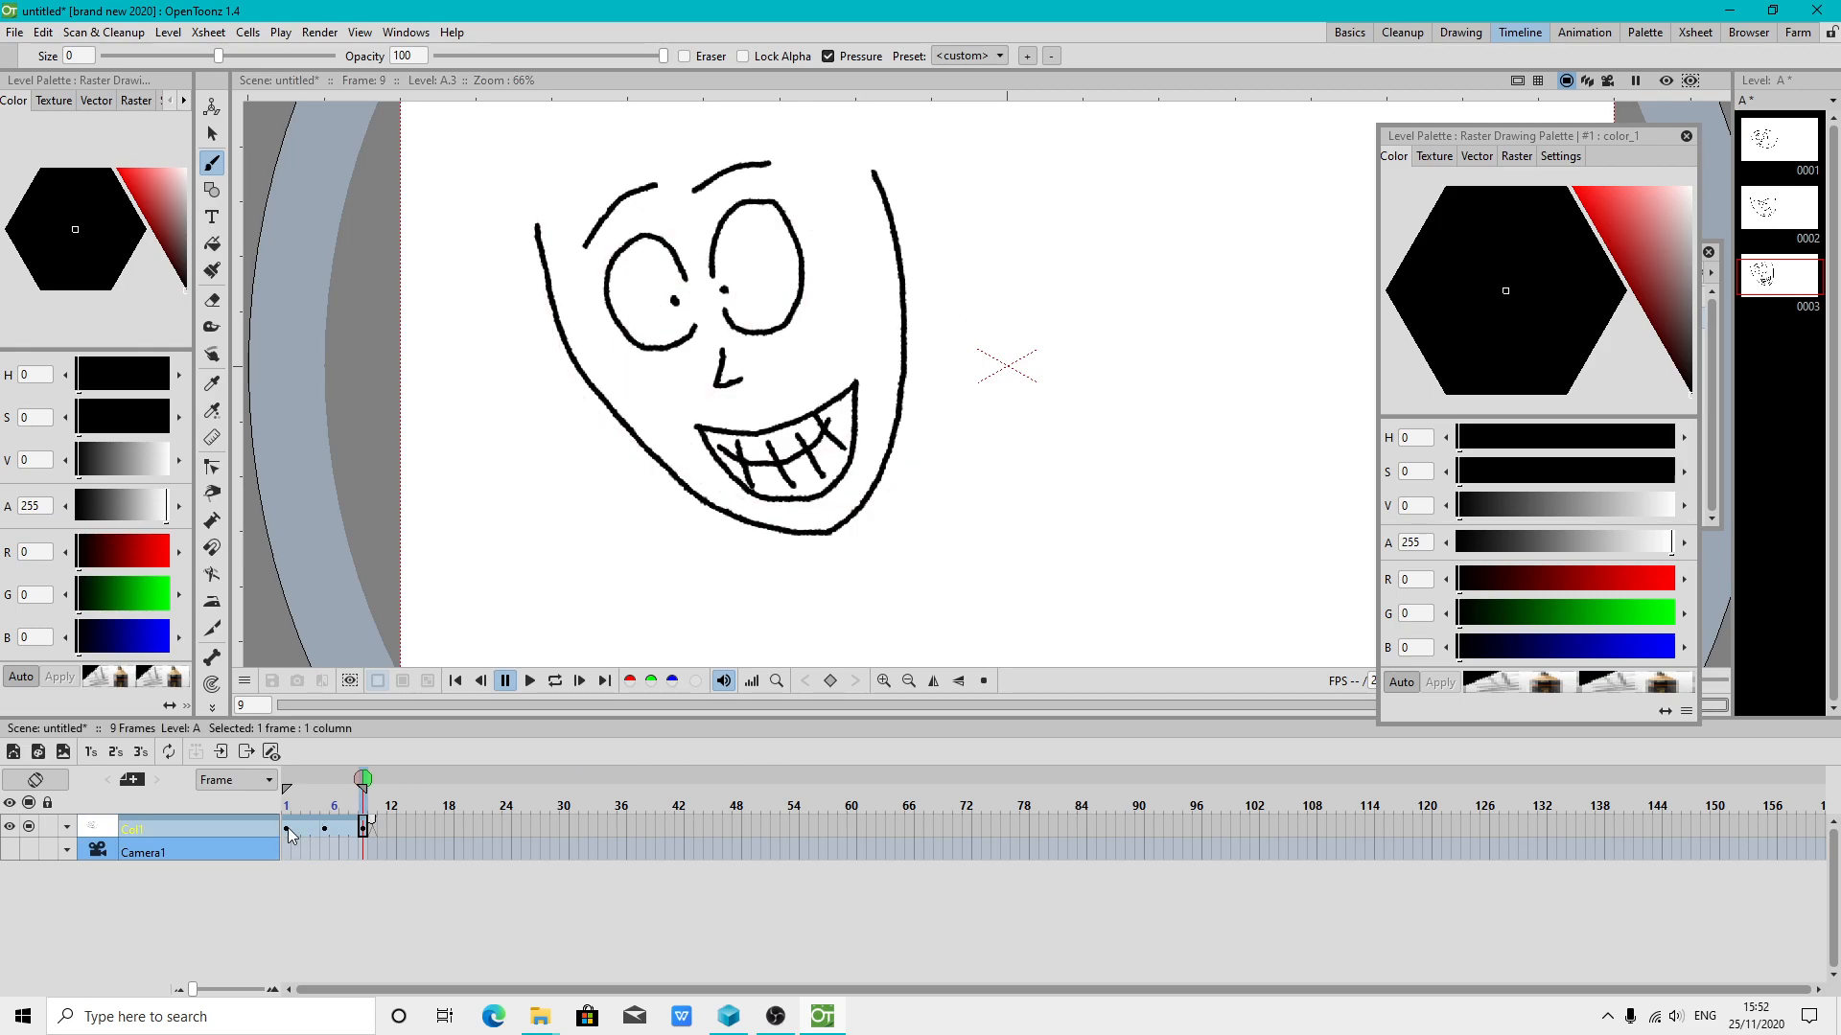
Save the whole scene and its levels as brand new in the project root F:\opentoonz imported\brand new
{"action": "left_click", "coordinate": [10, 35]}
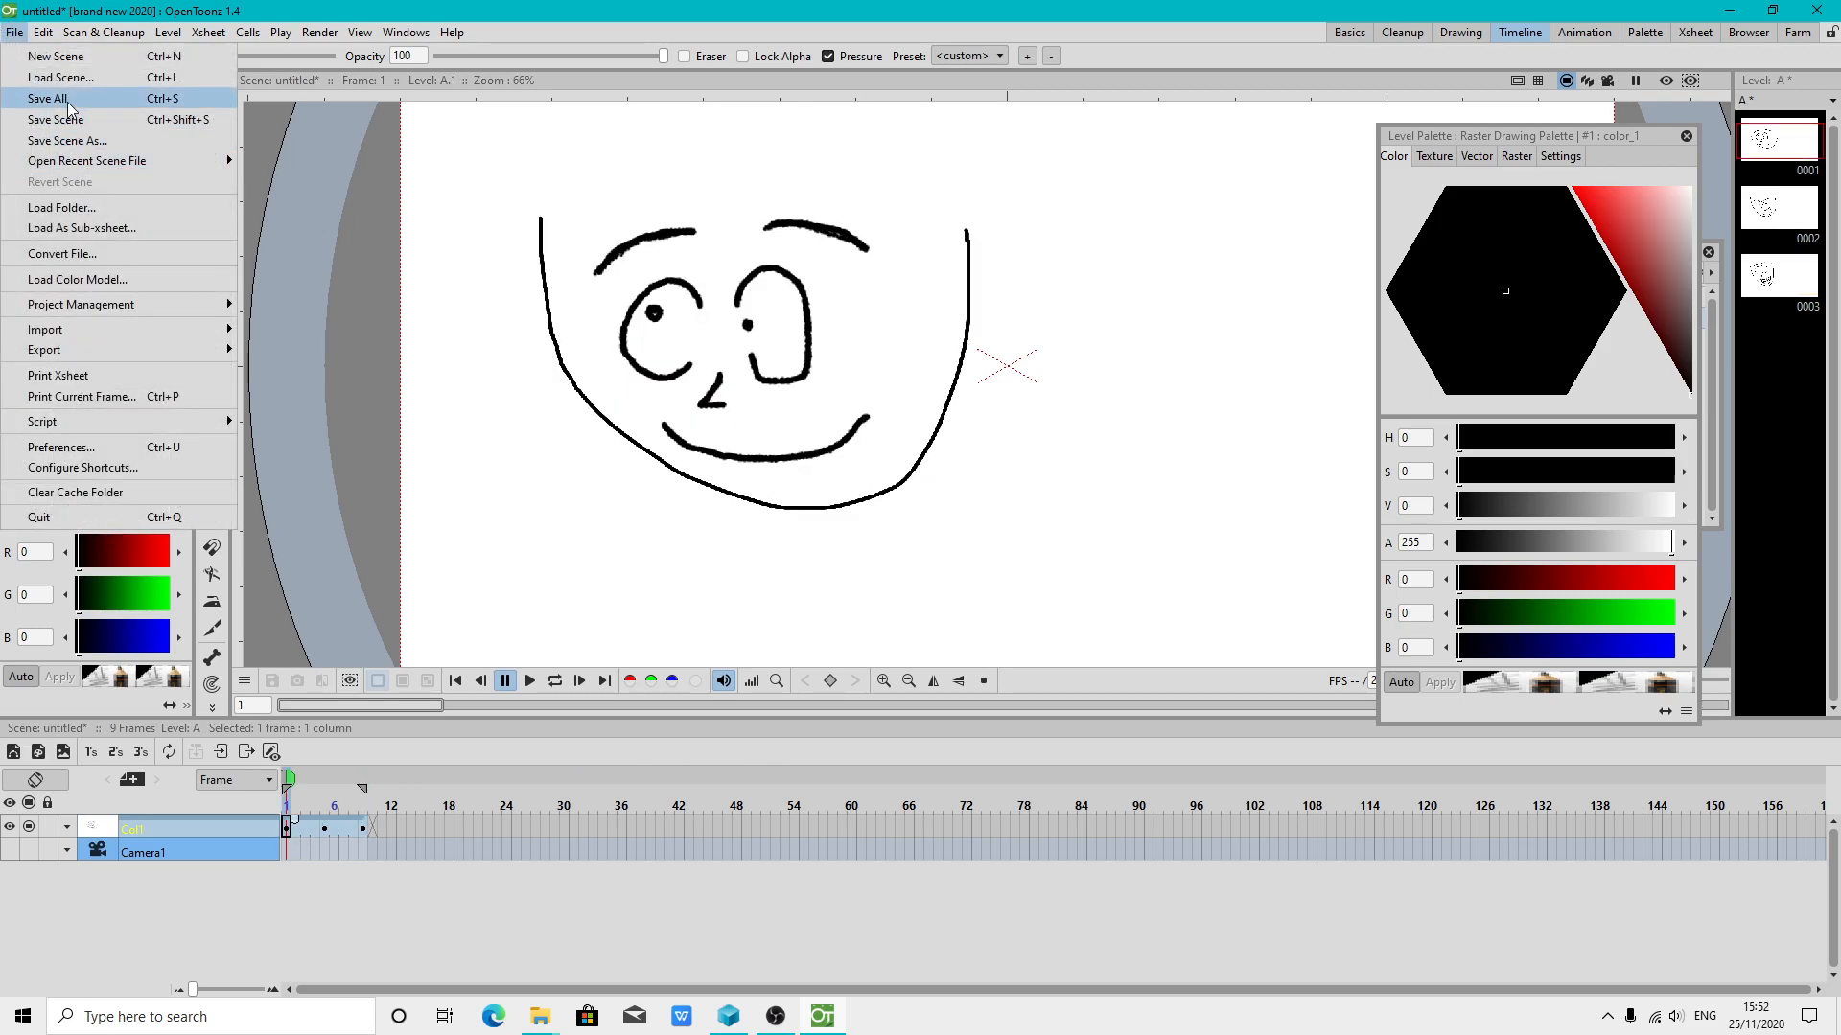
{"action": "left_click", "coordinate": [38, 103]}
{"action": "left_click_drag", "start_coordinate": [813, 475], "coordinate": [1008, 474]}
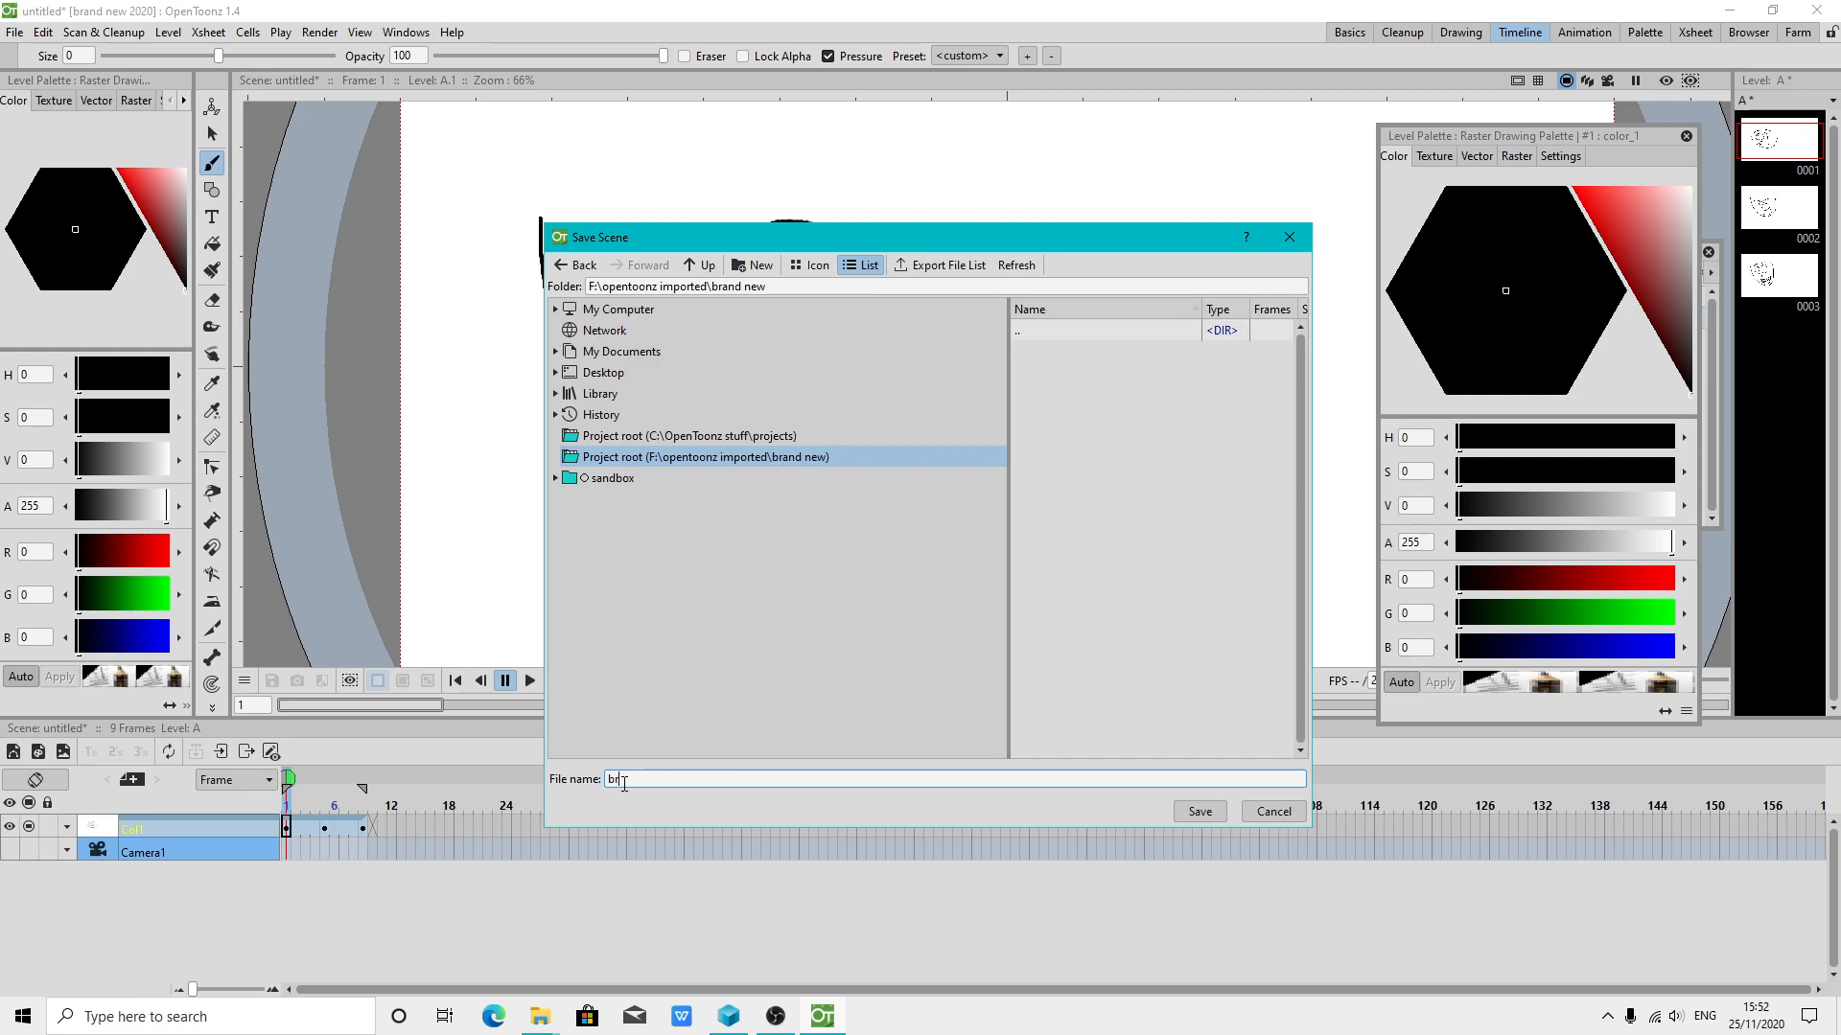
{"action": "type", "text": "w"}
{"action": "left_click", "coordinate": [1179, 811]}
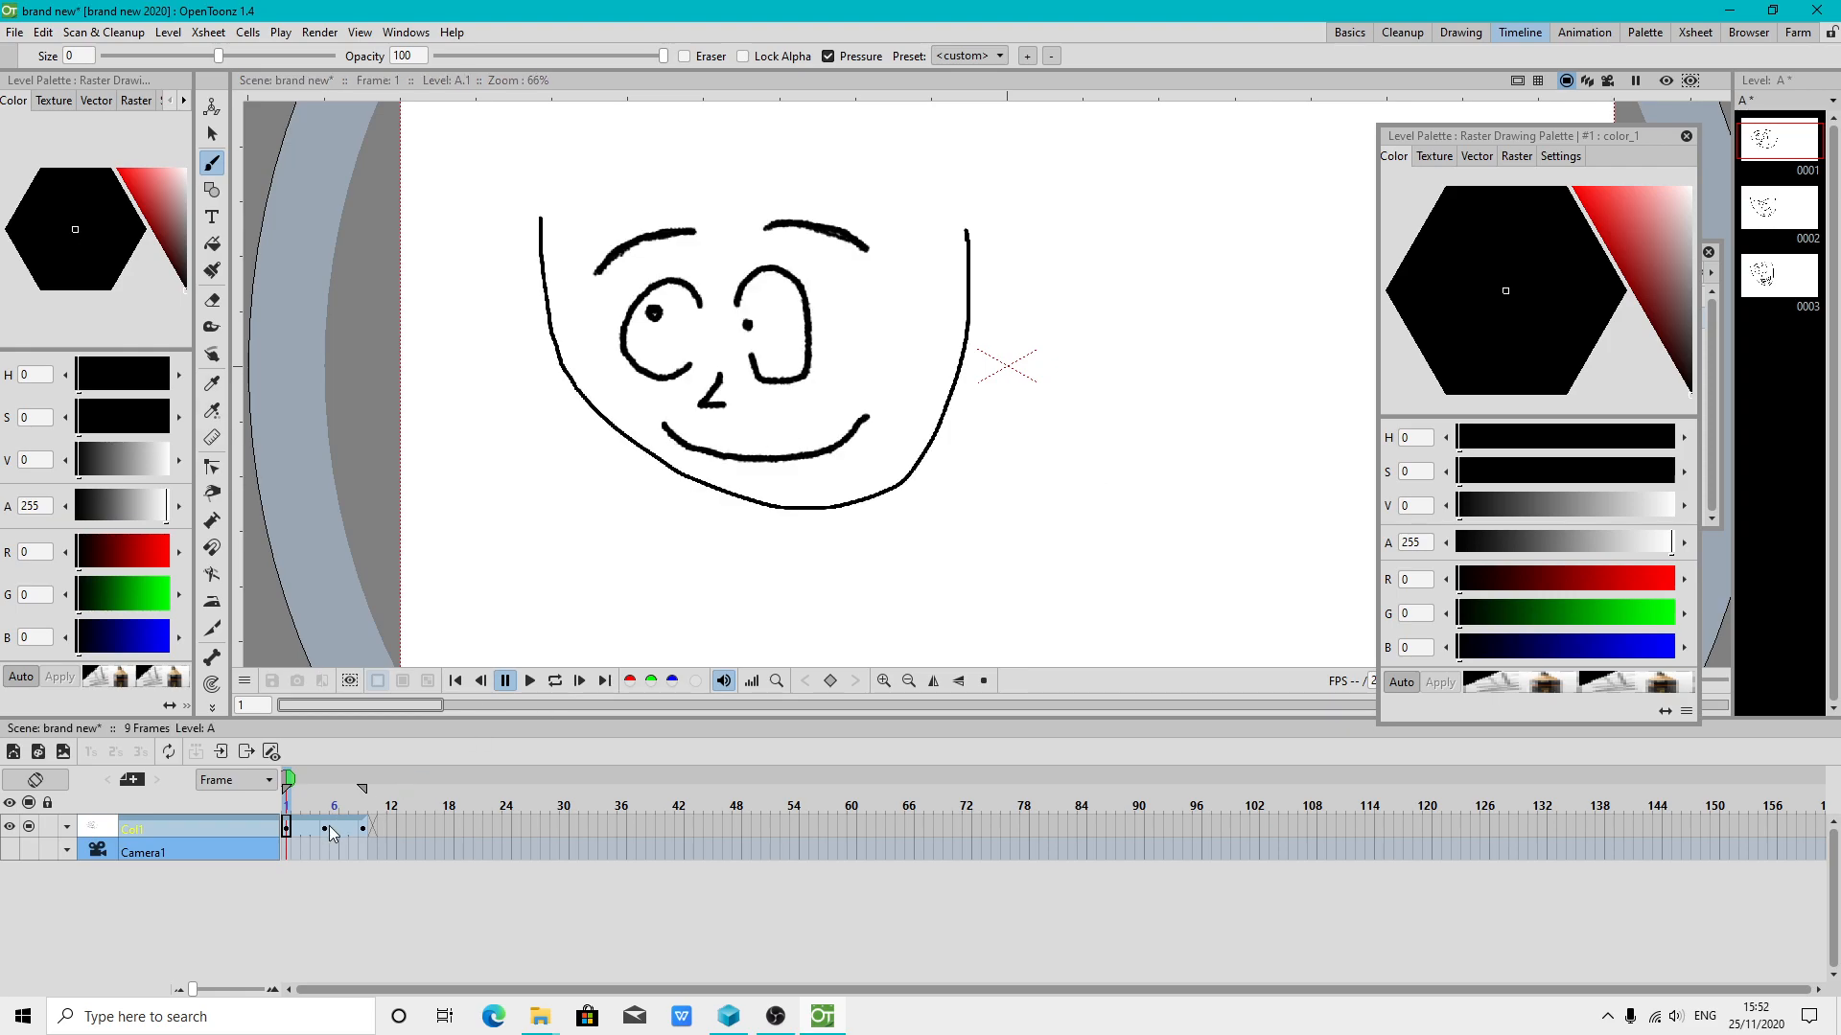
Review the drawings on frames 5 and 9 and take a closer look at the face on frame 1
{"action": "left_click", "coordinate": [326, 830]}
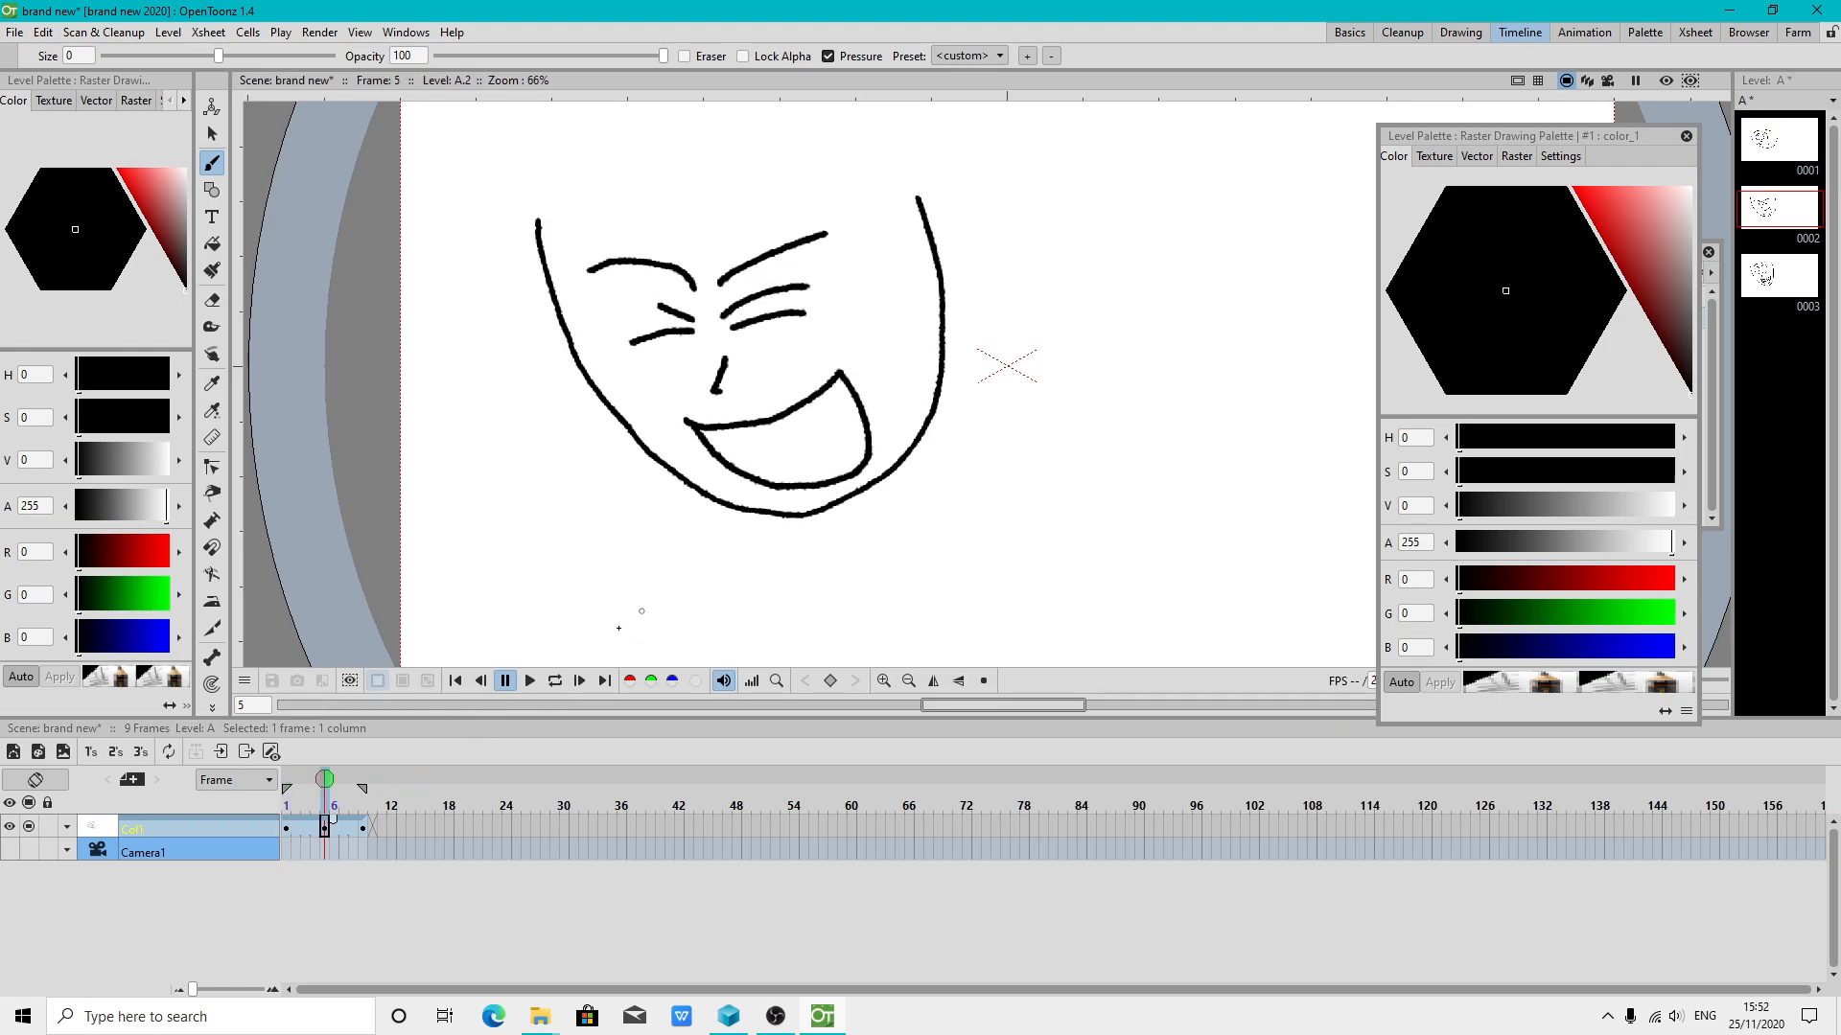
{"action": "left_click", "coordinate": [365, 826]}
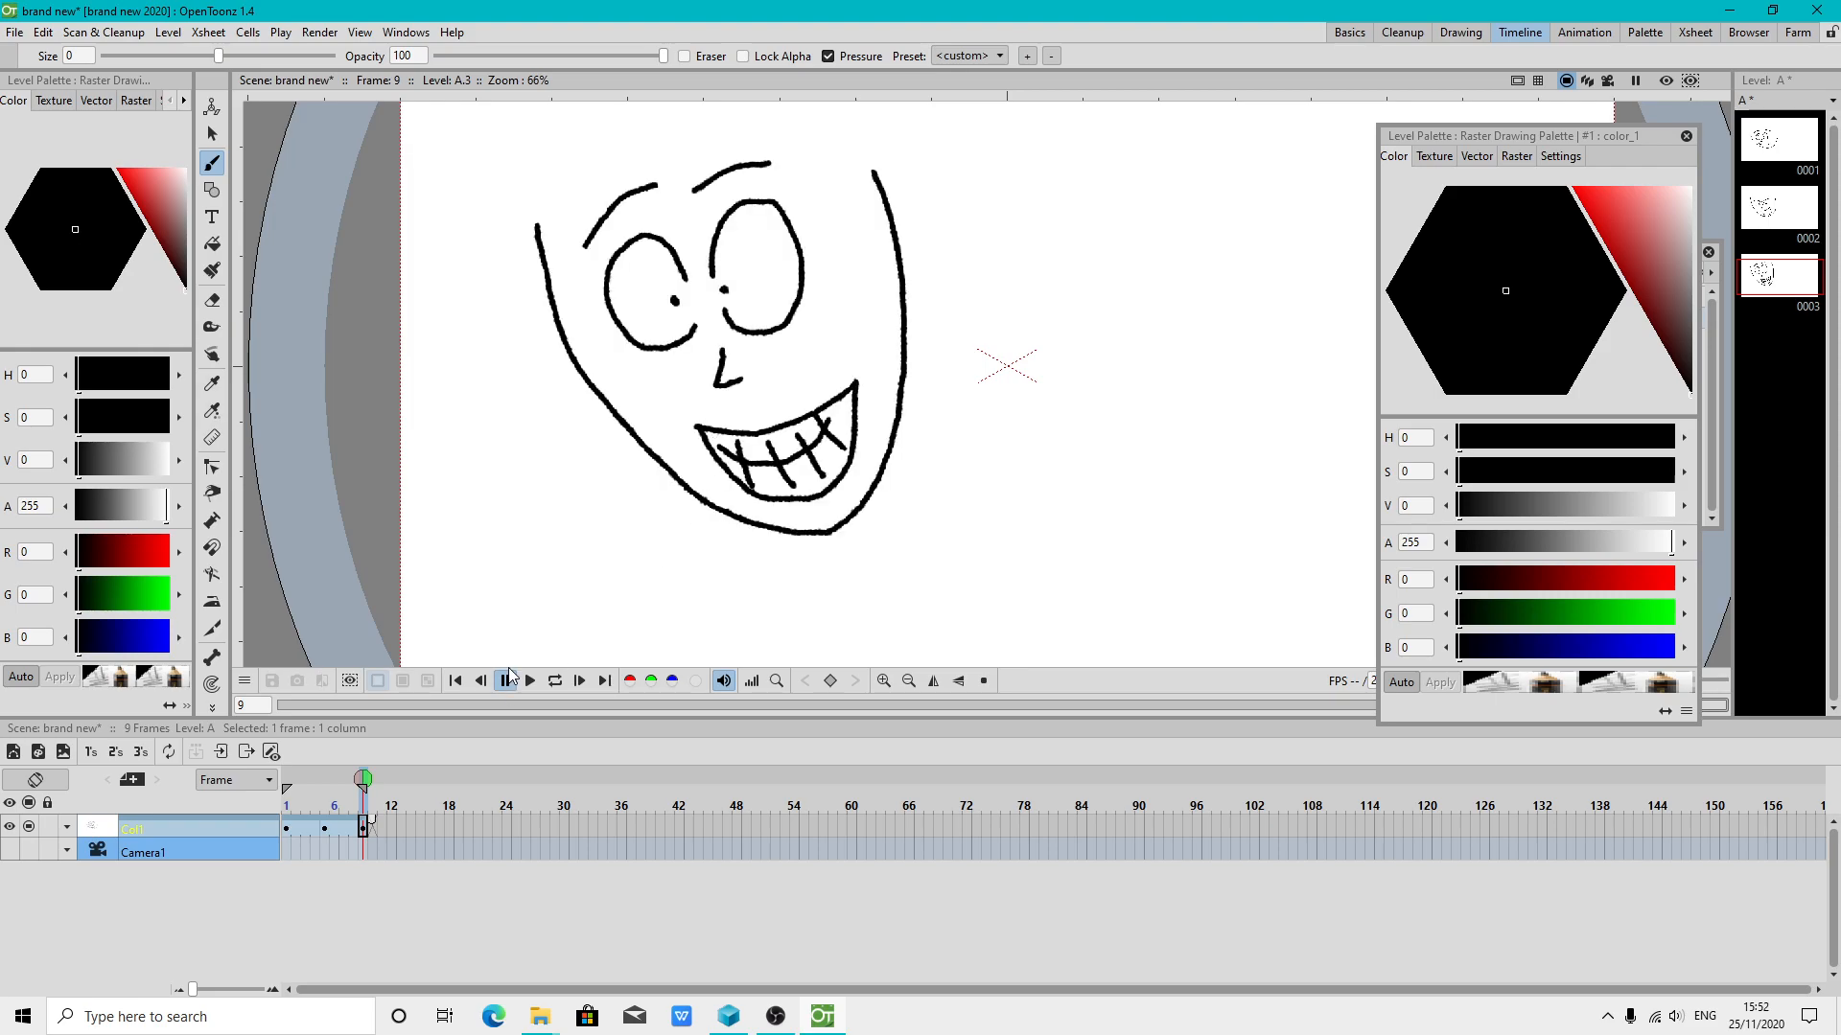
{"action": "left_click", "coordinate": [287, 829]}
{"action": "scroll", "coordinate": [731, 365], "scroll_direction": "up", "scroll_amount": 2}
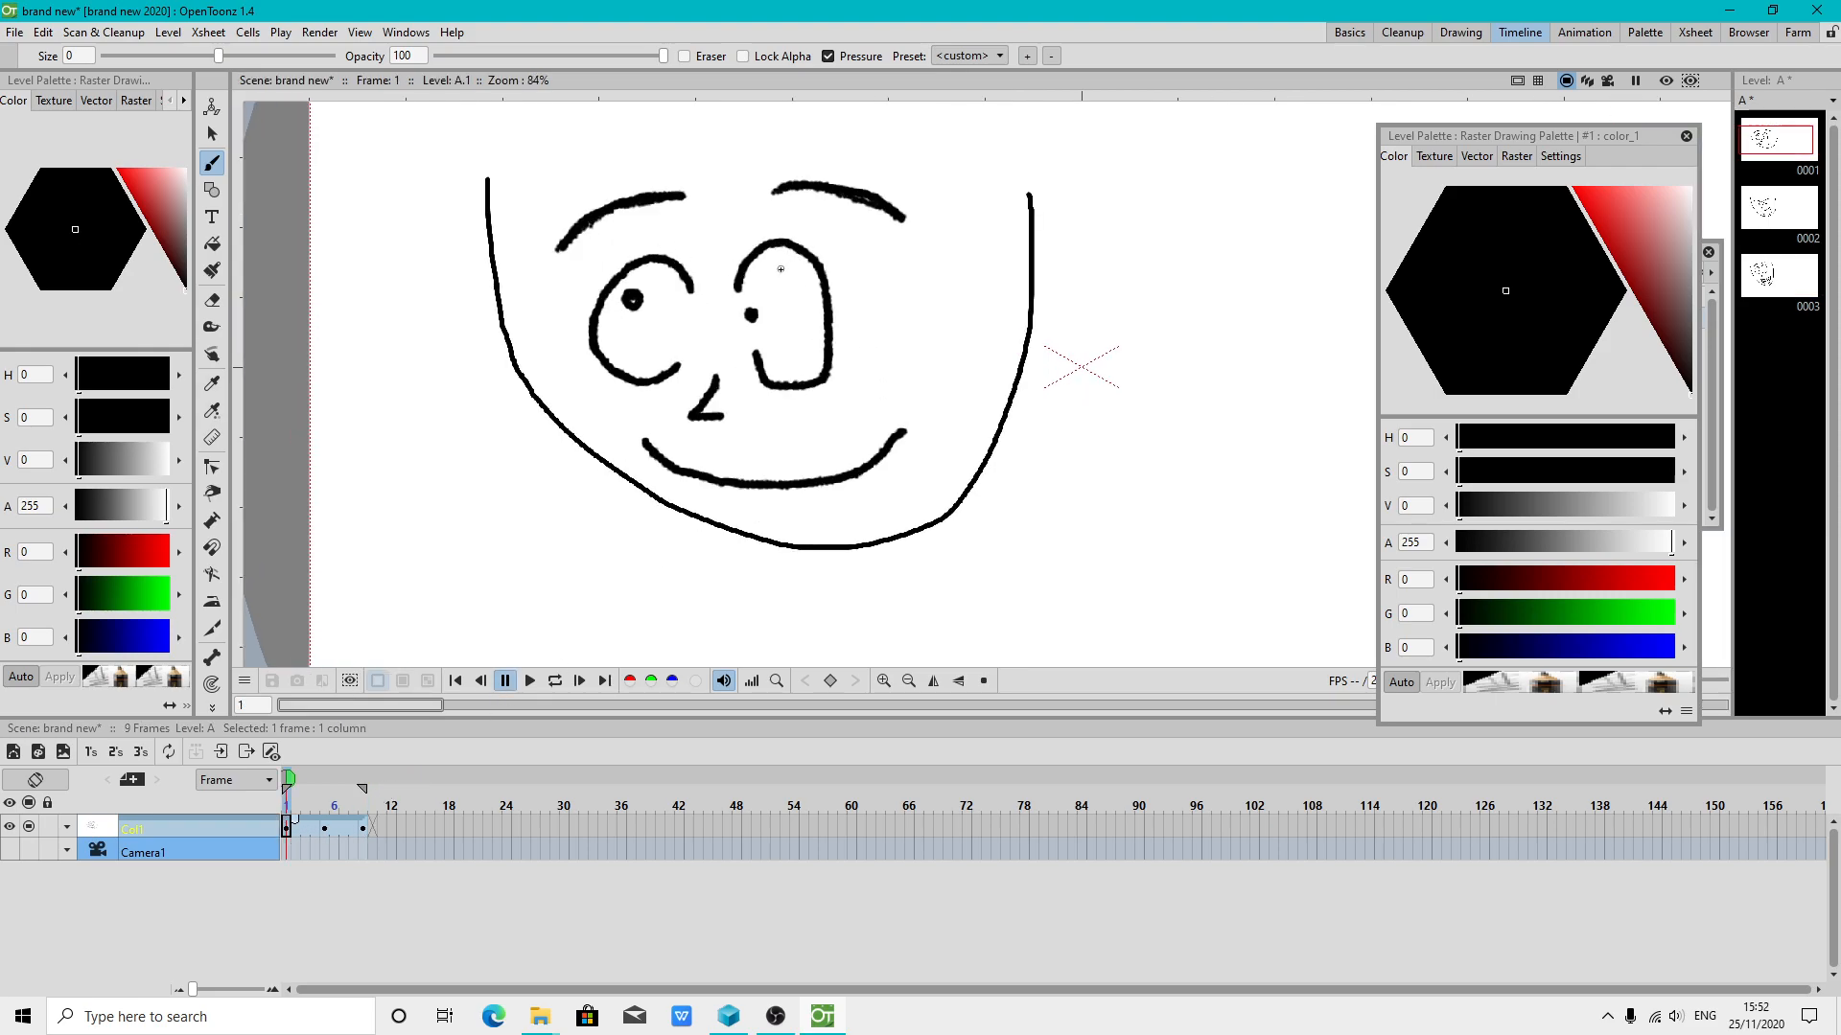
{"action": "scroll", "coordinate": [781, 270], "scroll_direction": "down", "scroll_amount": 2}
{"action": "scroll", "coordinate": [772, 216], "scroll_direction": "up", "scroll_amount": 2}
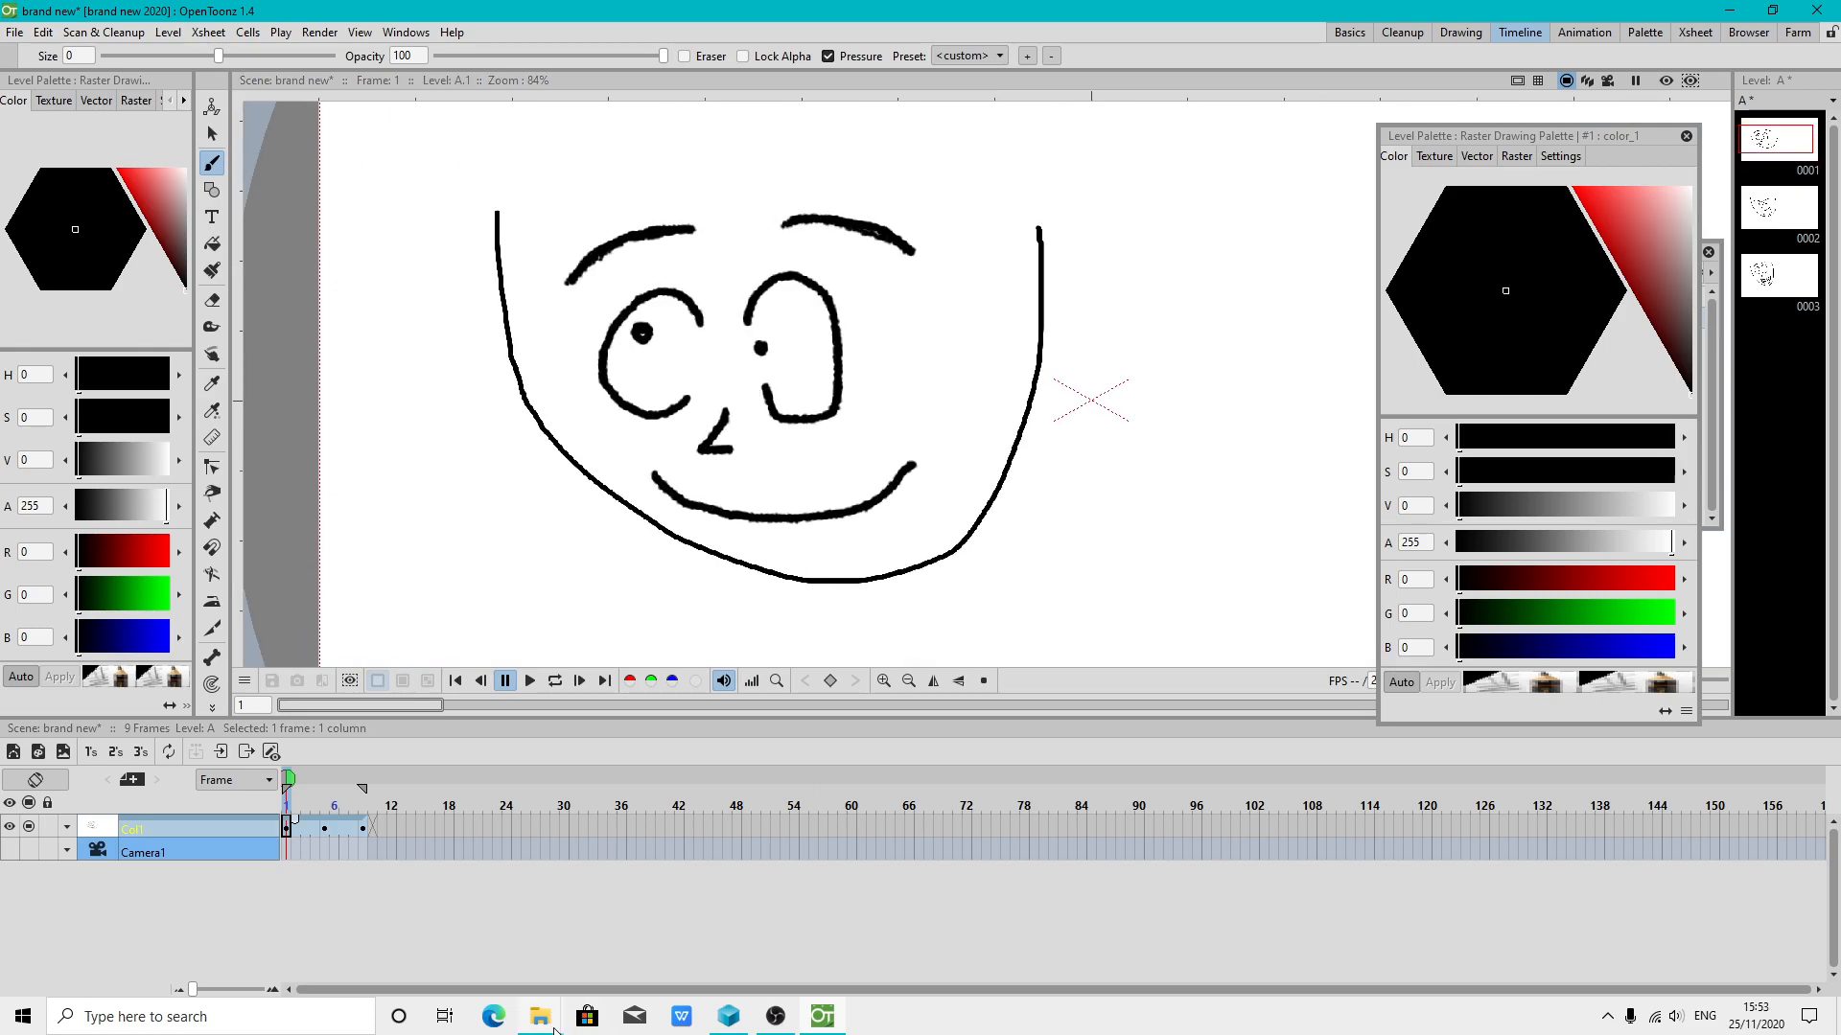
Switch to File Explorer, open the brand new folder and inspect its sceneIcons and brand new 2020 subfolders
{"action": "mouse_move", "coordinate": [547, 1021]}
{"action": "left_click", "coordinate": [609, 980]}
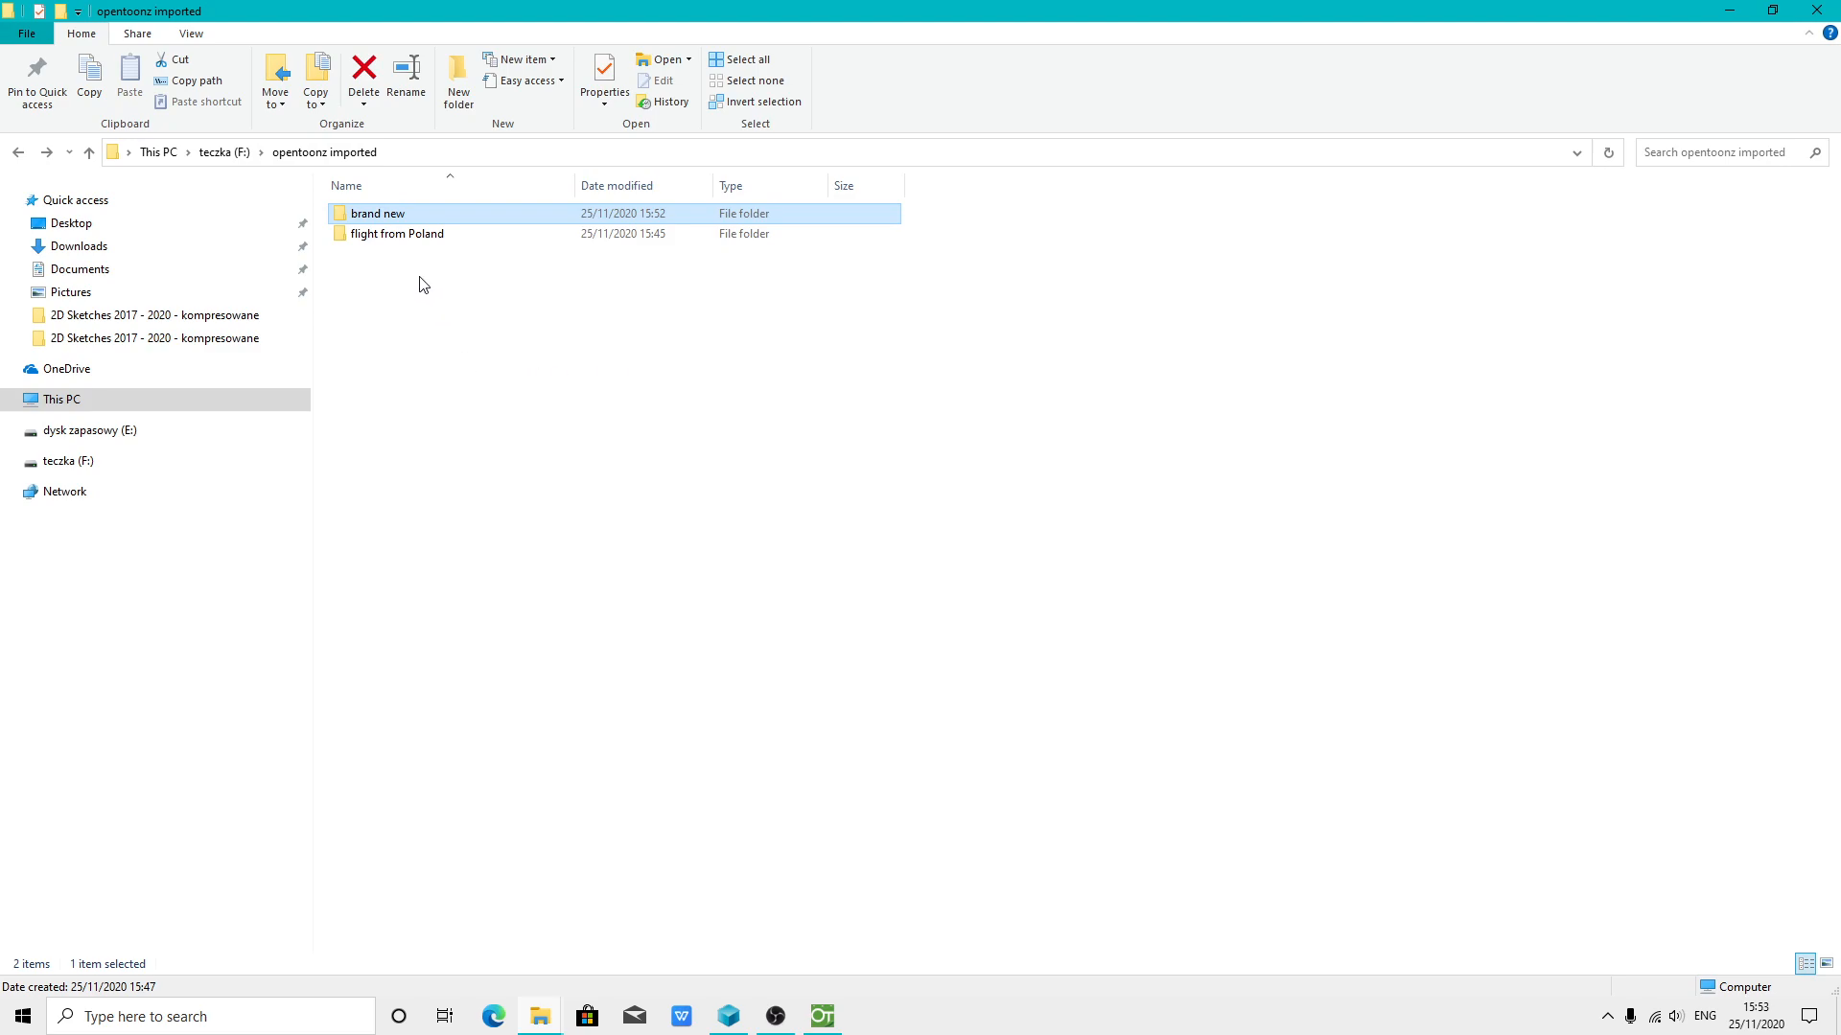
{"action": "double_click", "coordinate": [395, 221]}
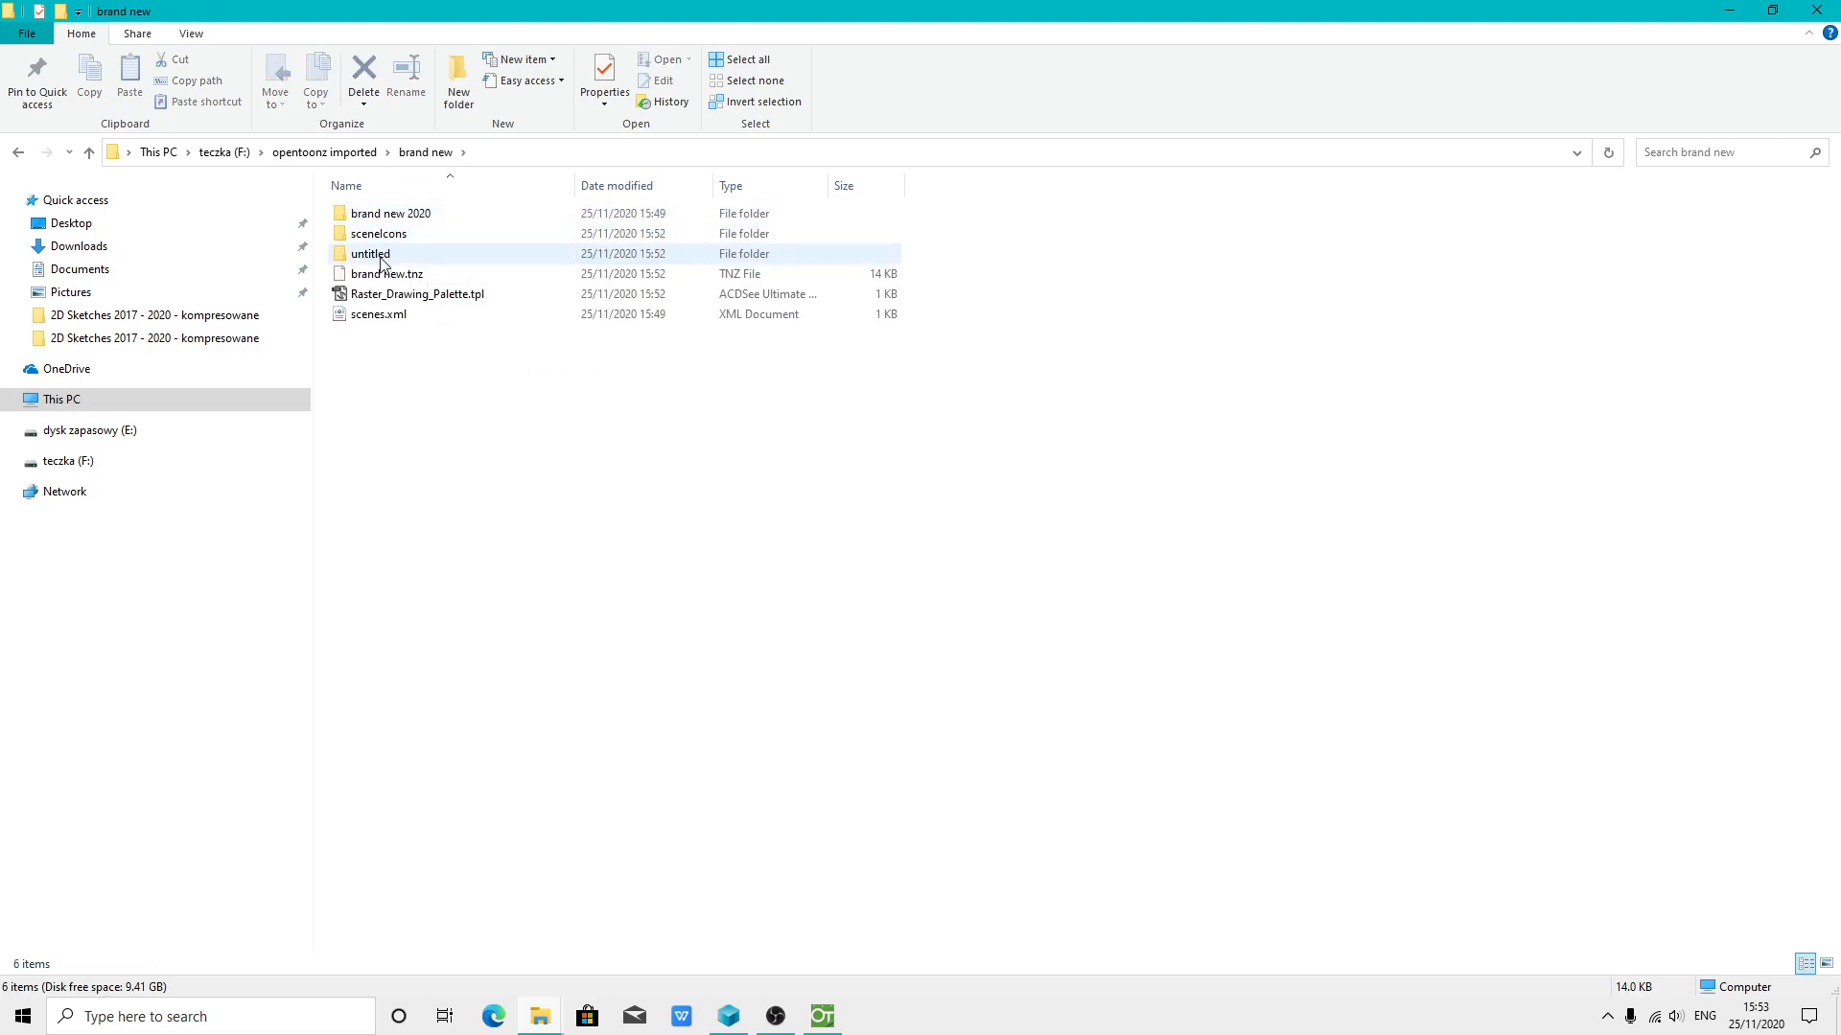
{"action": "double_click", "coordinate": [391, 236]}
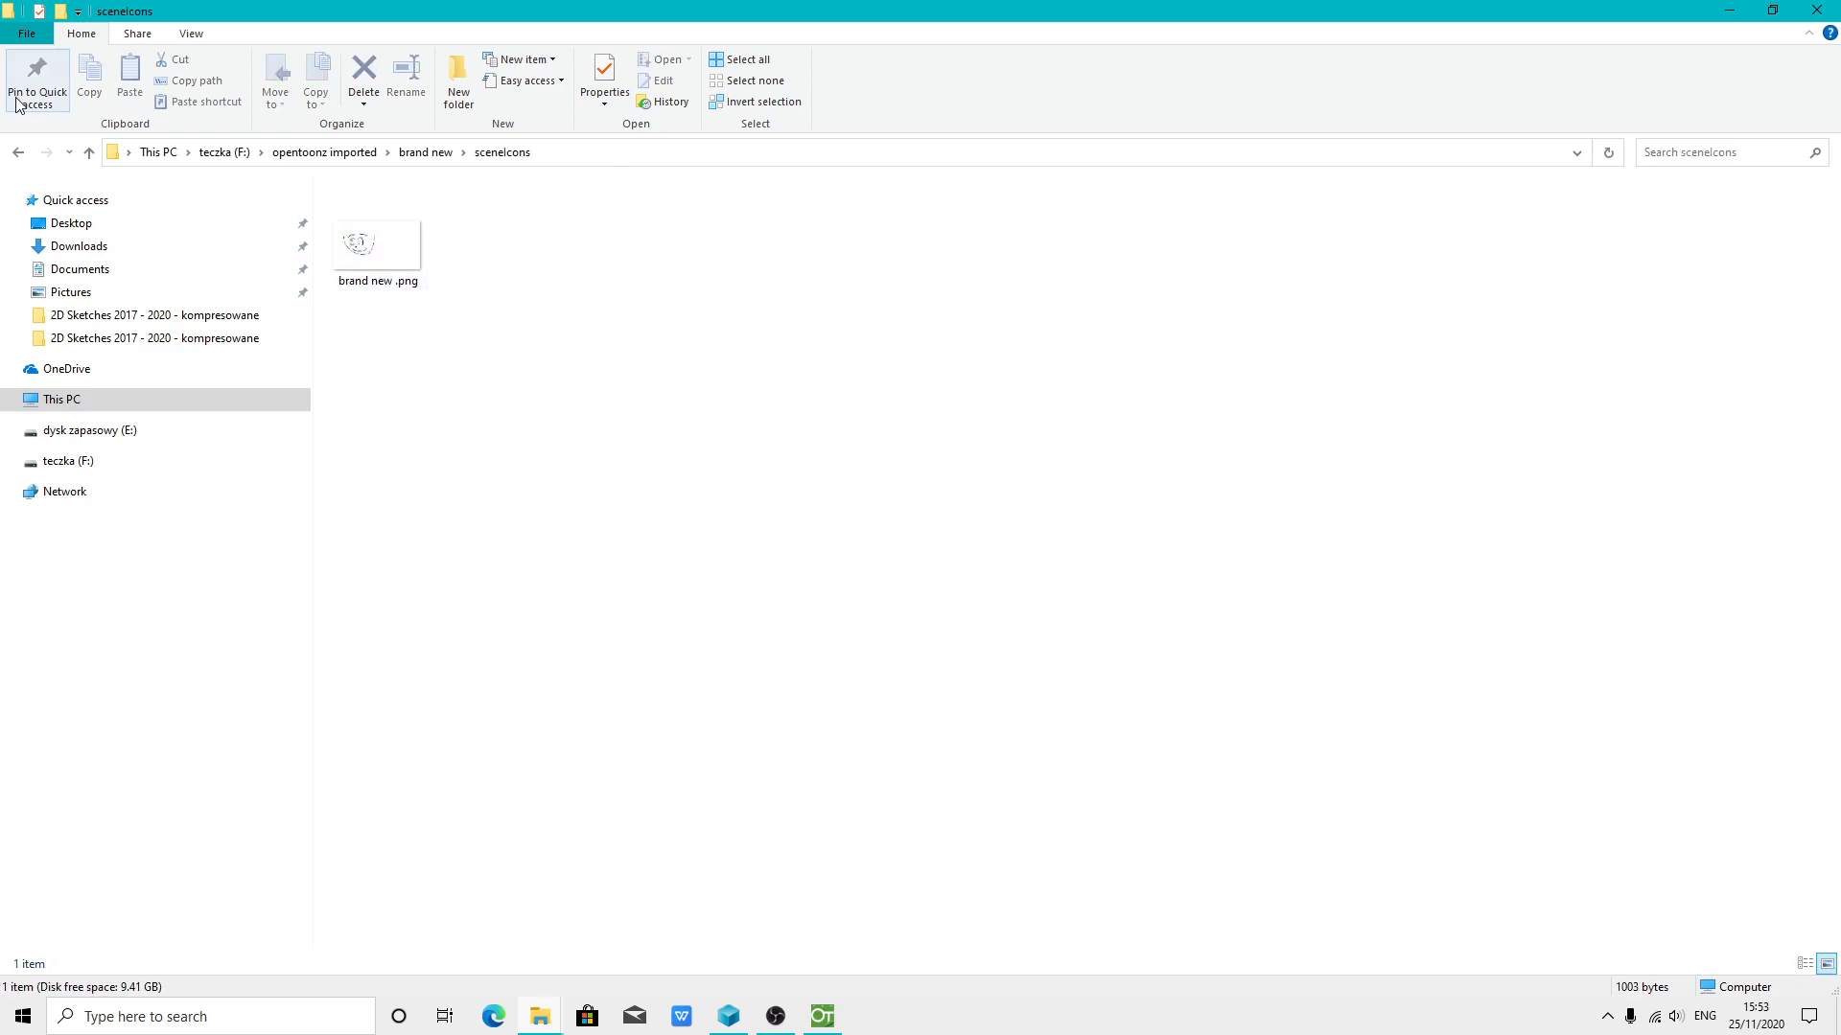
{"action": "left_click", "coordinate": [18, 151]}
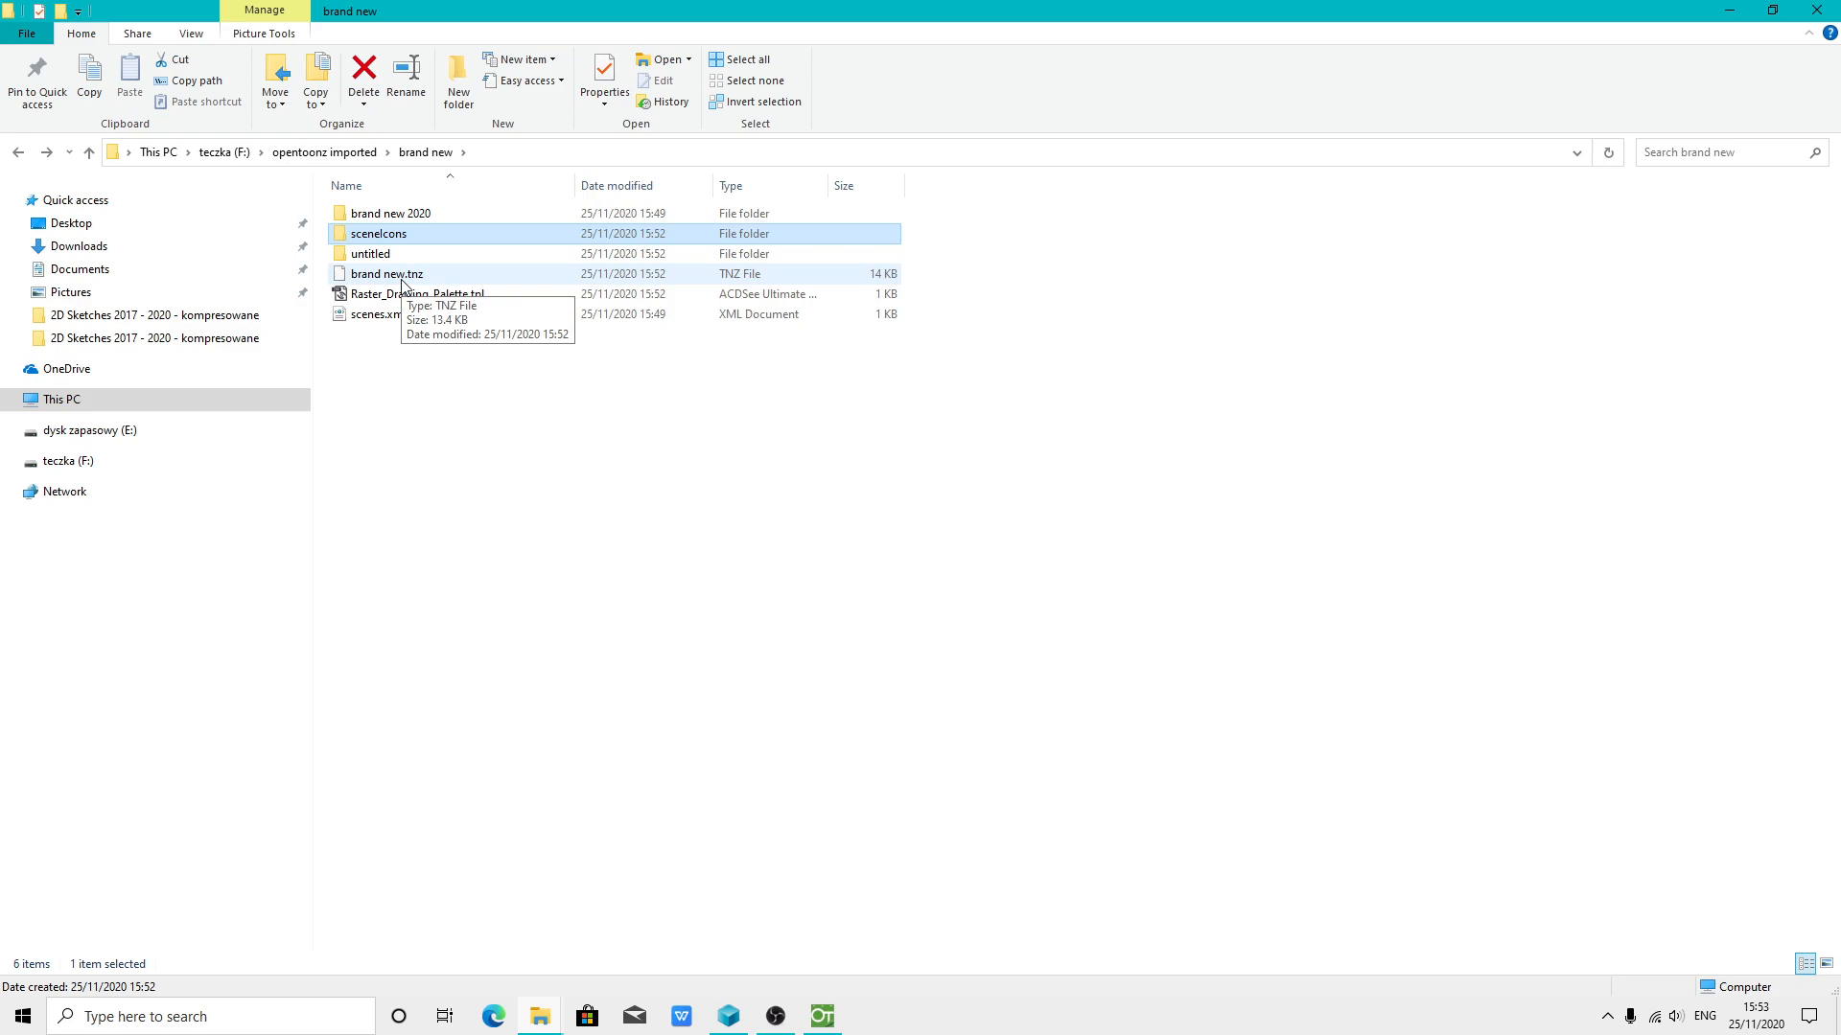
{"action": "double_click", "coordinate": [383, 213]}
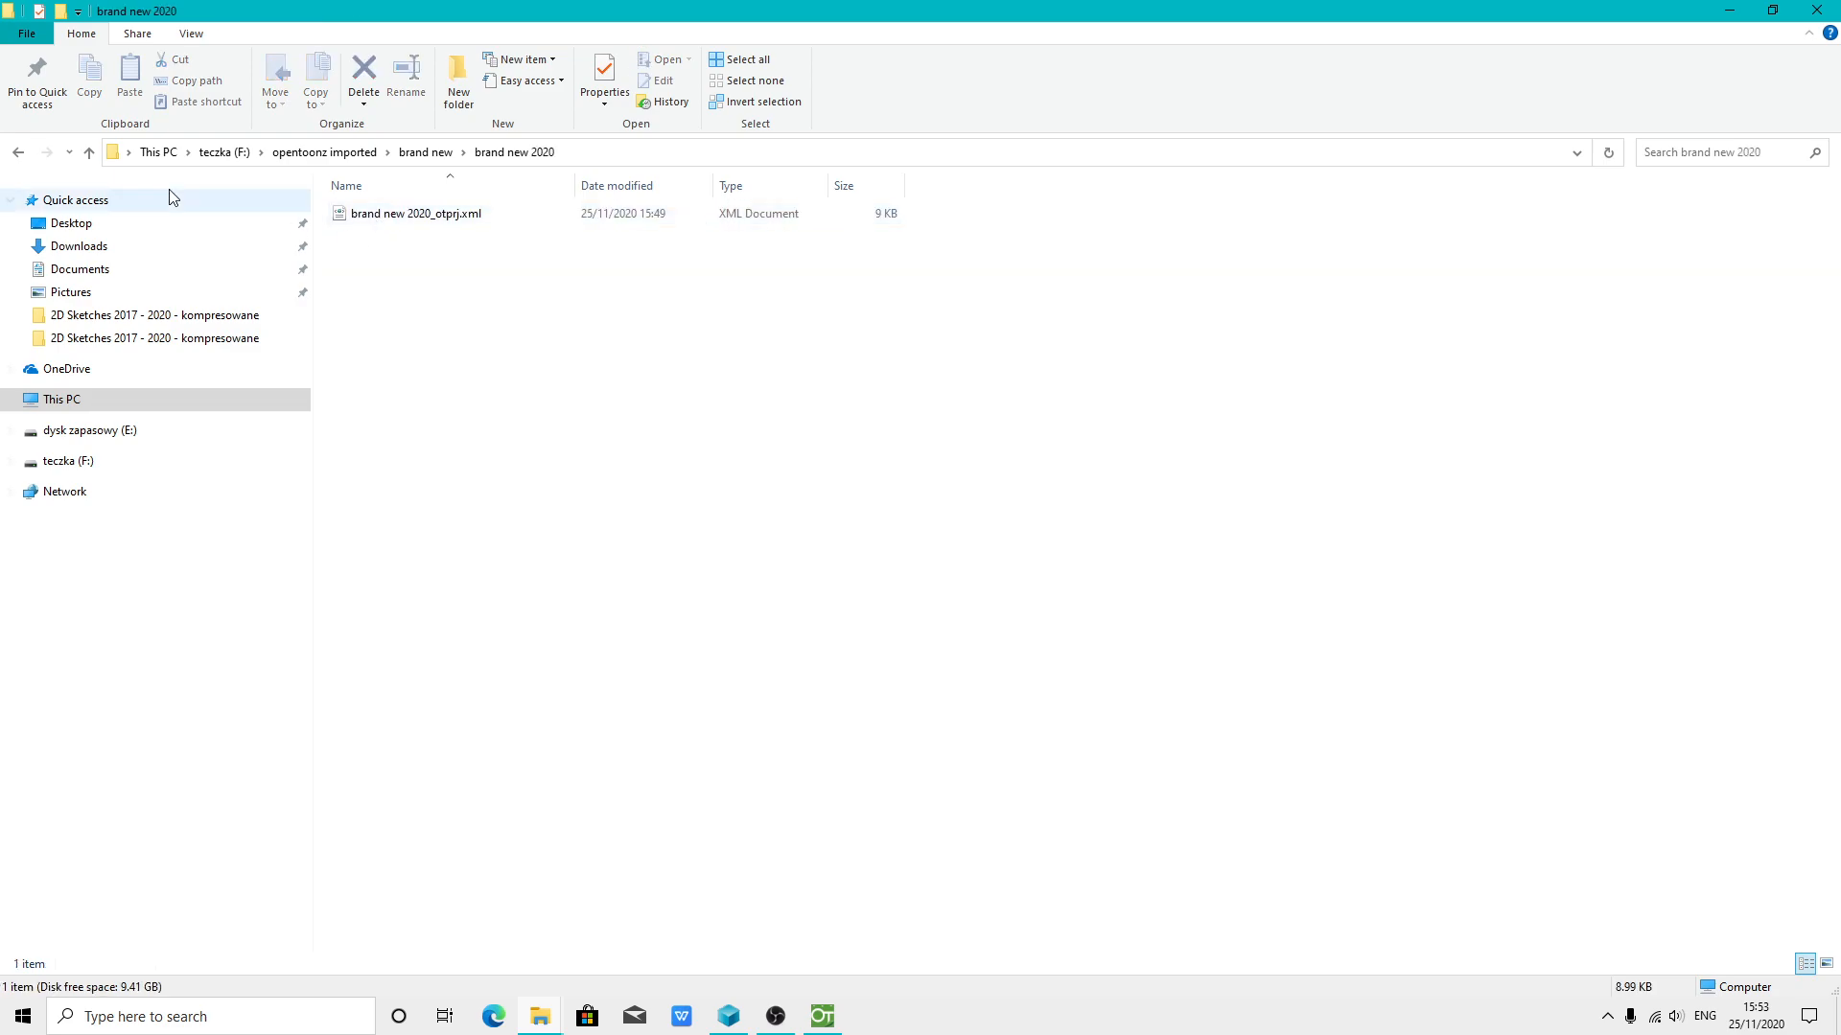
{"action": "left_click", "coordinate": [30, 151]}
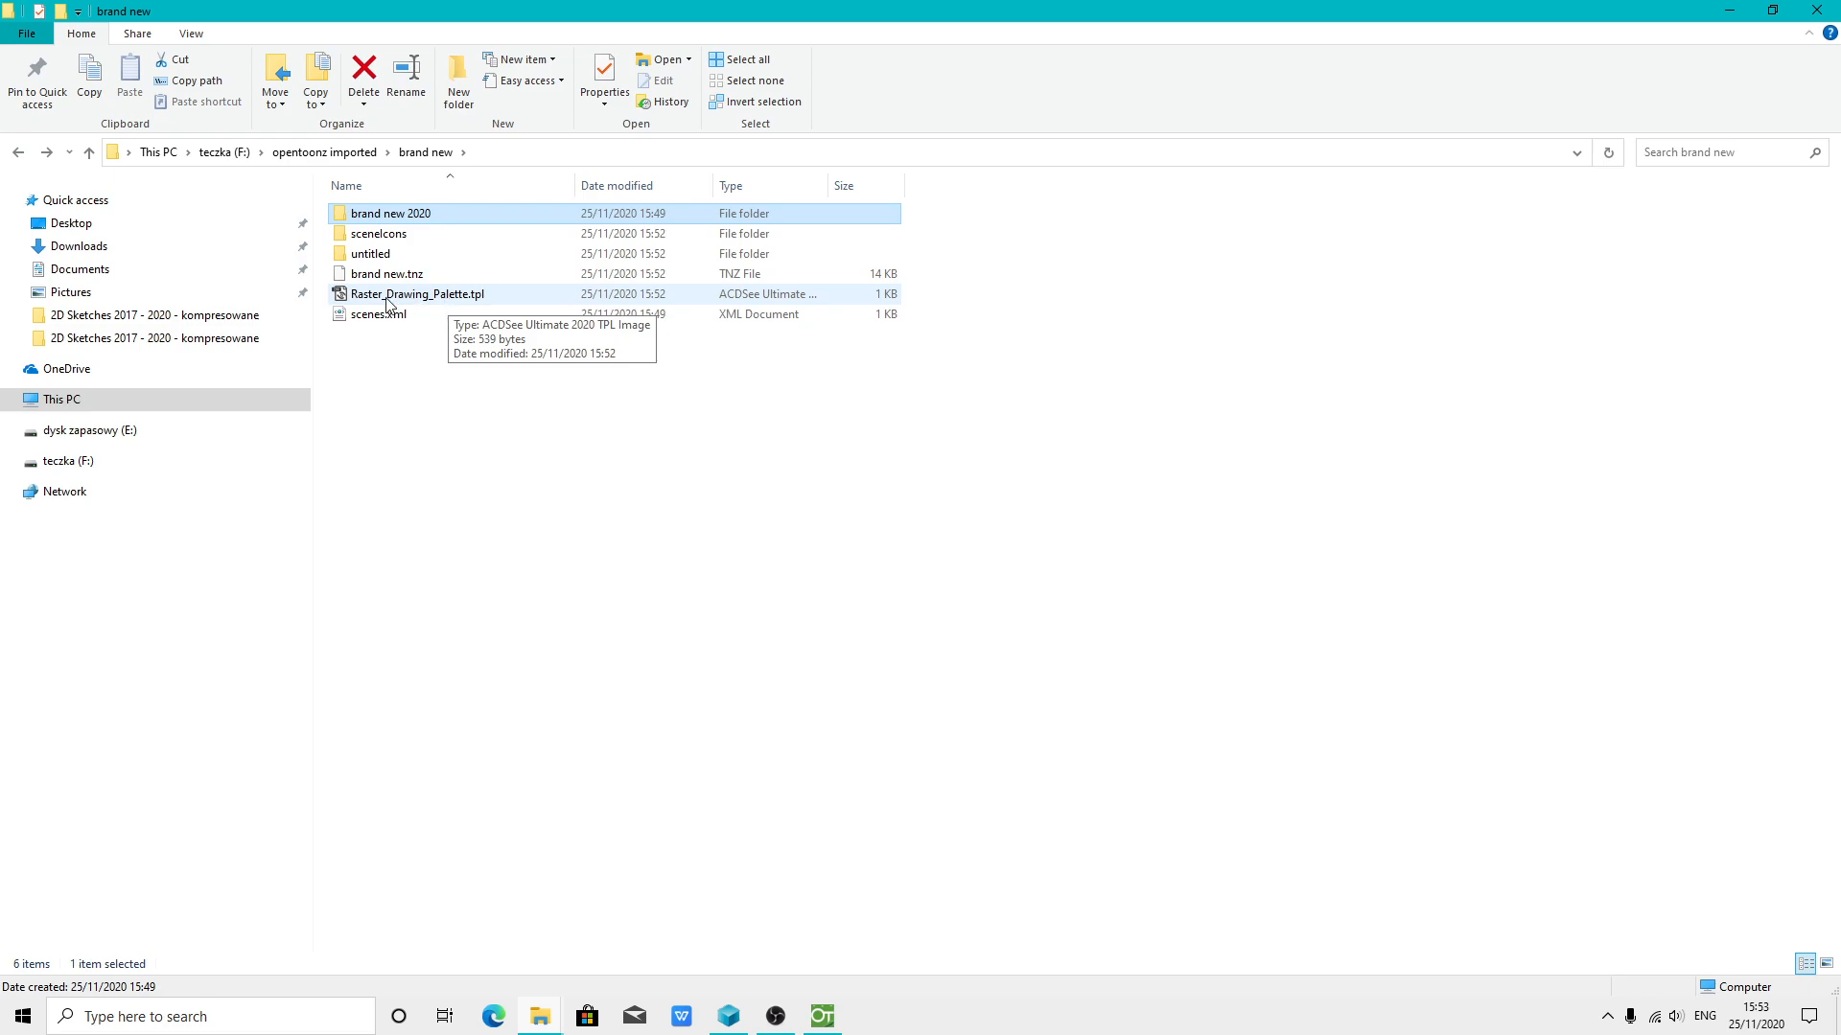
Check the saved Raster_Drawing_Palette.tpl and brand new.tnz files and the drawings inside the untitled folder
{"action": "left_click", "coordinate": [432, 299]}
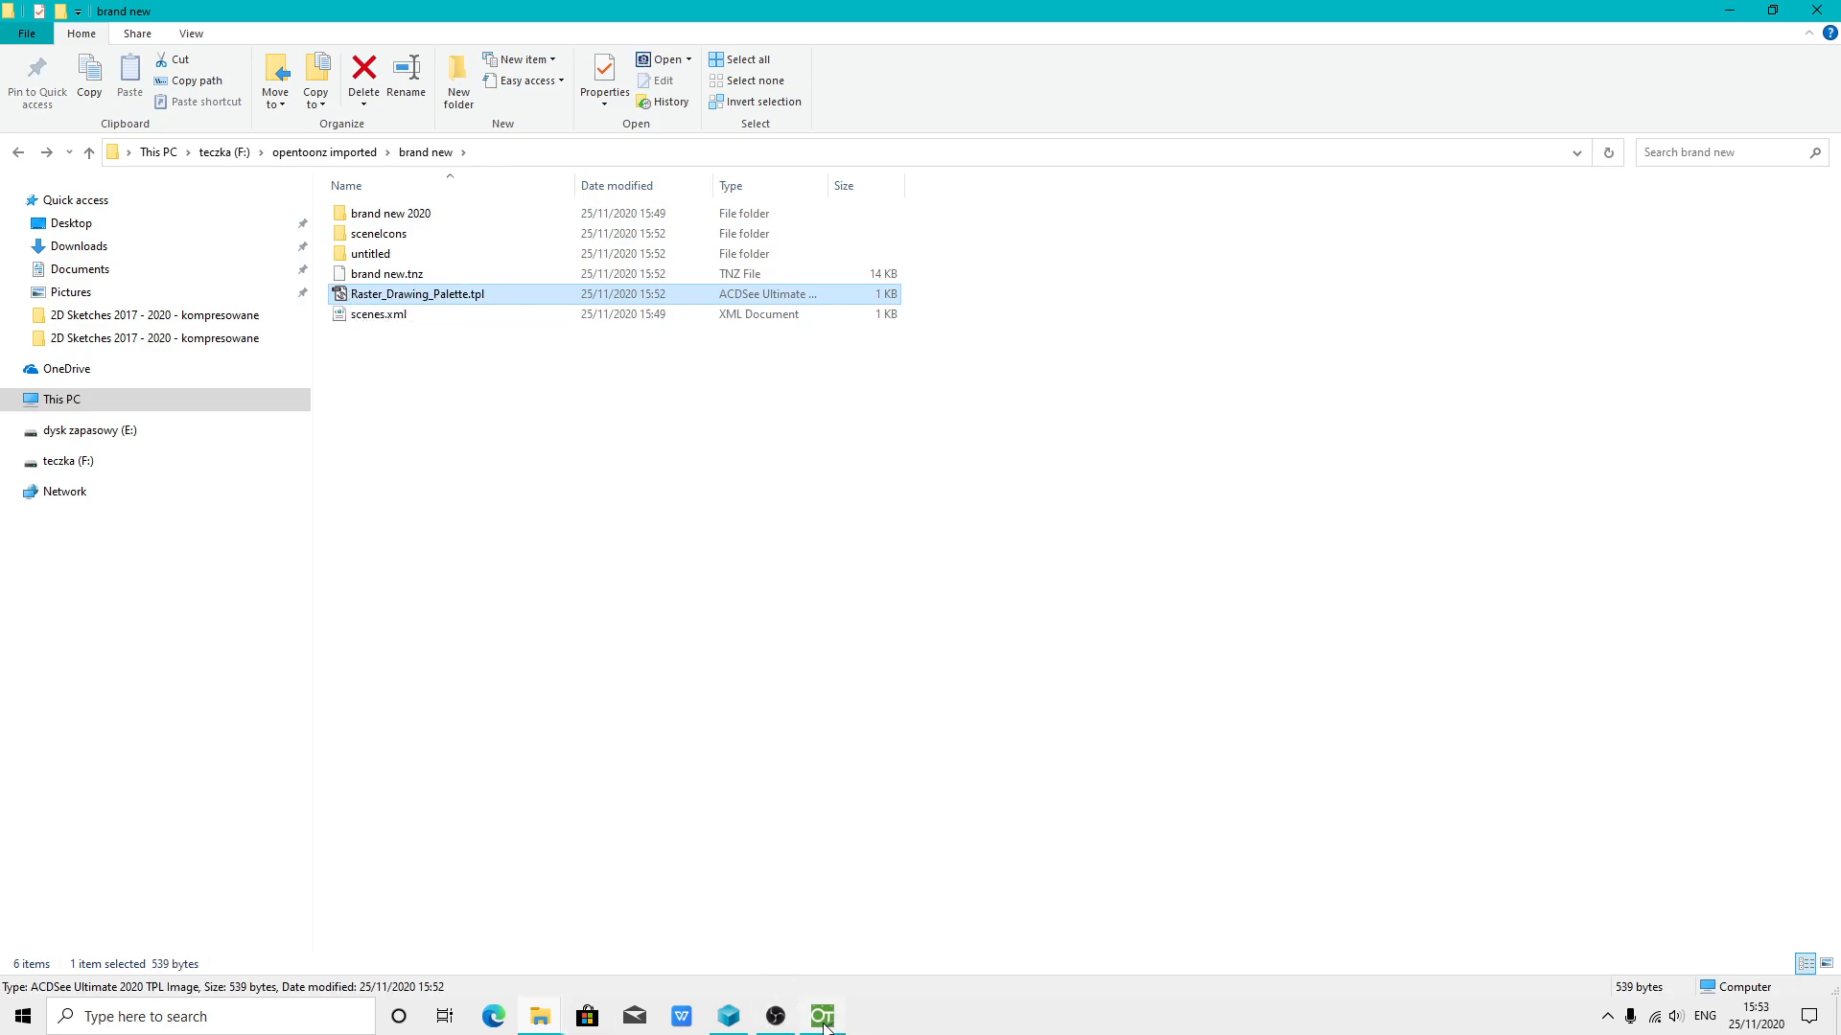
{"action": "left_click", "coordinate": [404, 276]}
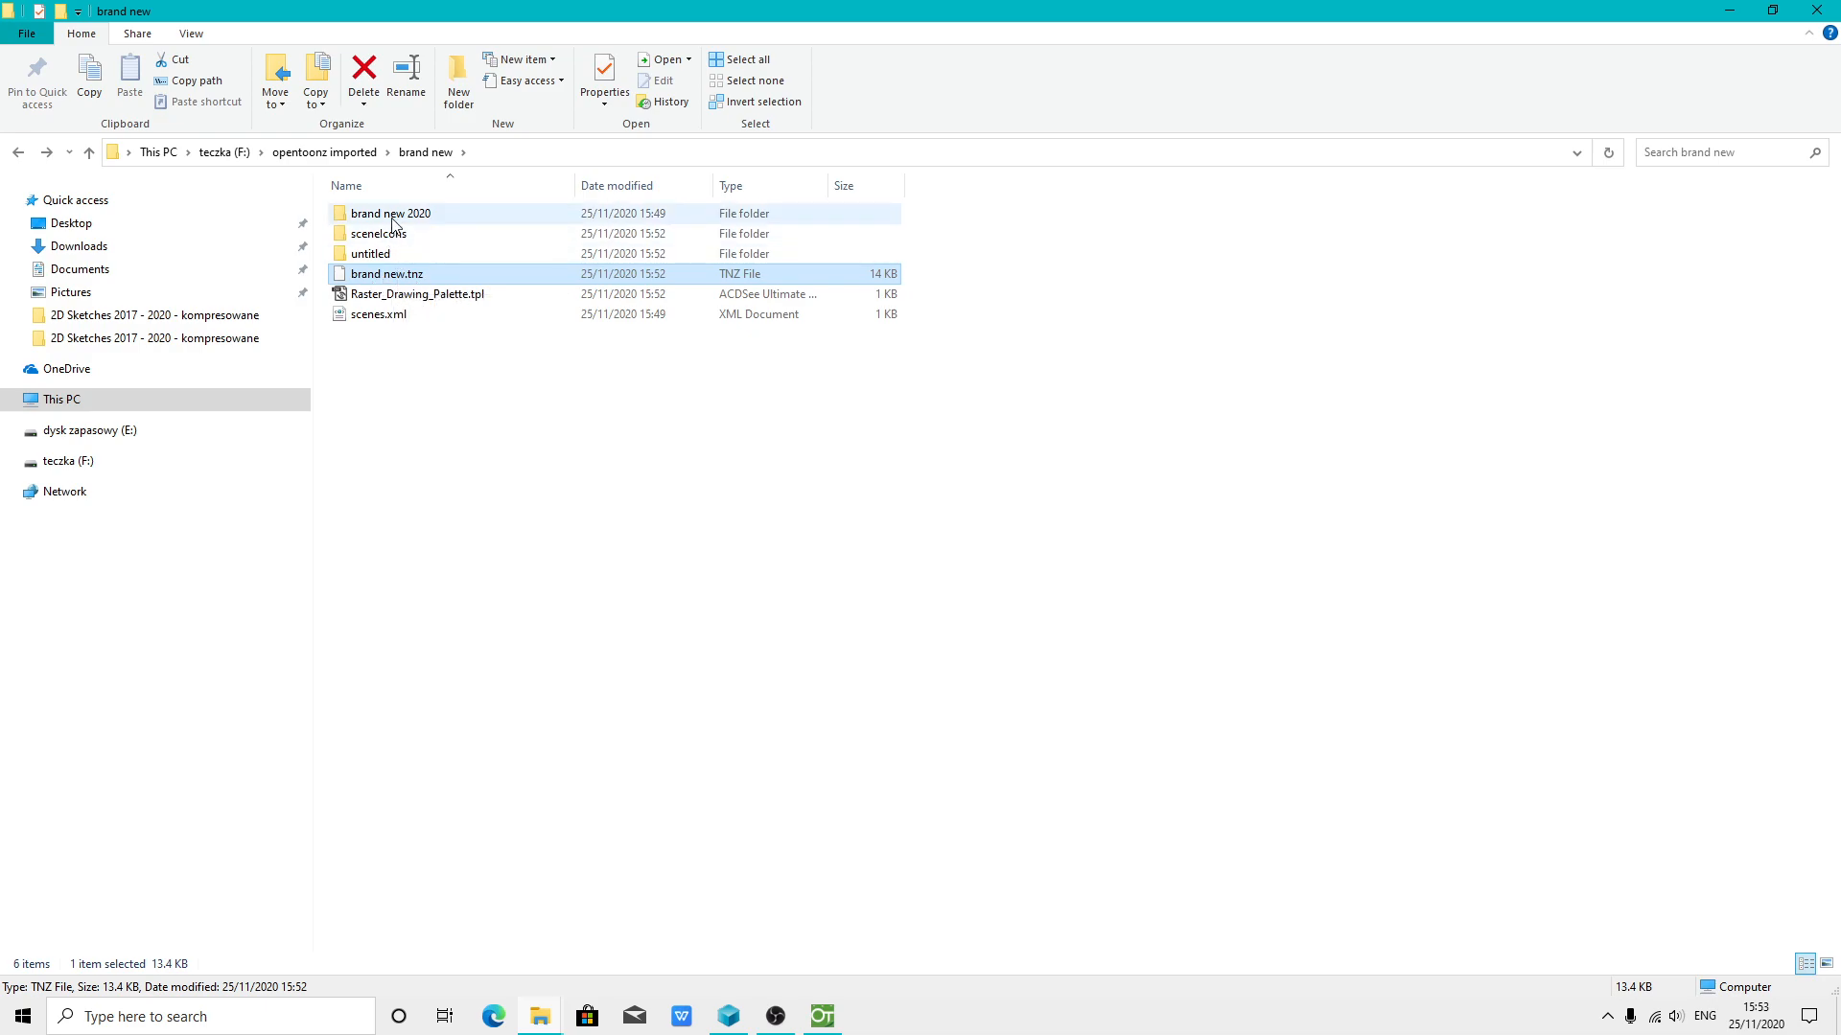
{"action": "left_click", "coordinate": [379, 234]}
{"action": "double_click", "coordinate": [374, 253]}
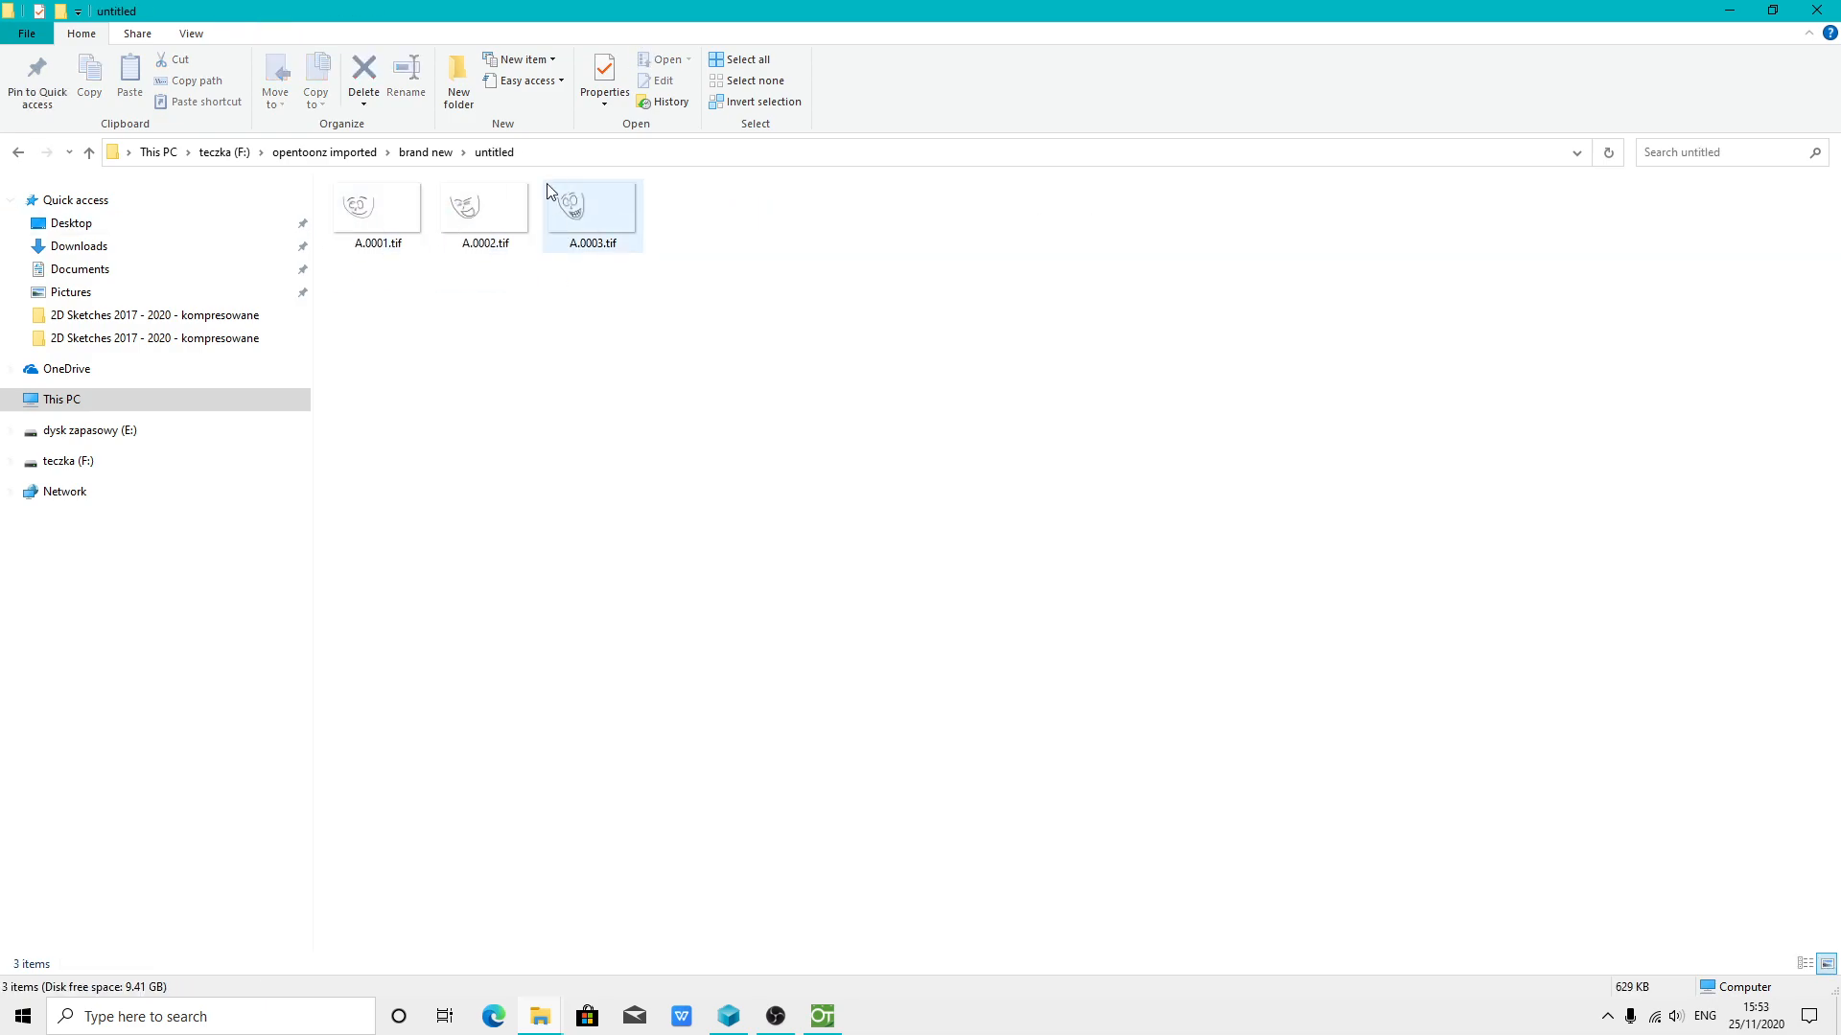
{"action": "left_click", "coordinate": [23, 154]}
Switch back to OpenToonz, start a new raster level and set its save folder to the project root F:\opentoonz imported\brand new
{"action": "left_click", "coordinate": [831, 1014]}
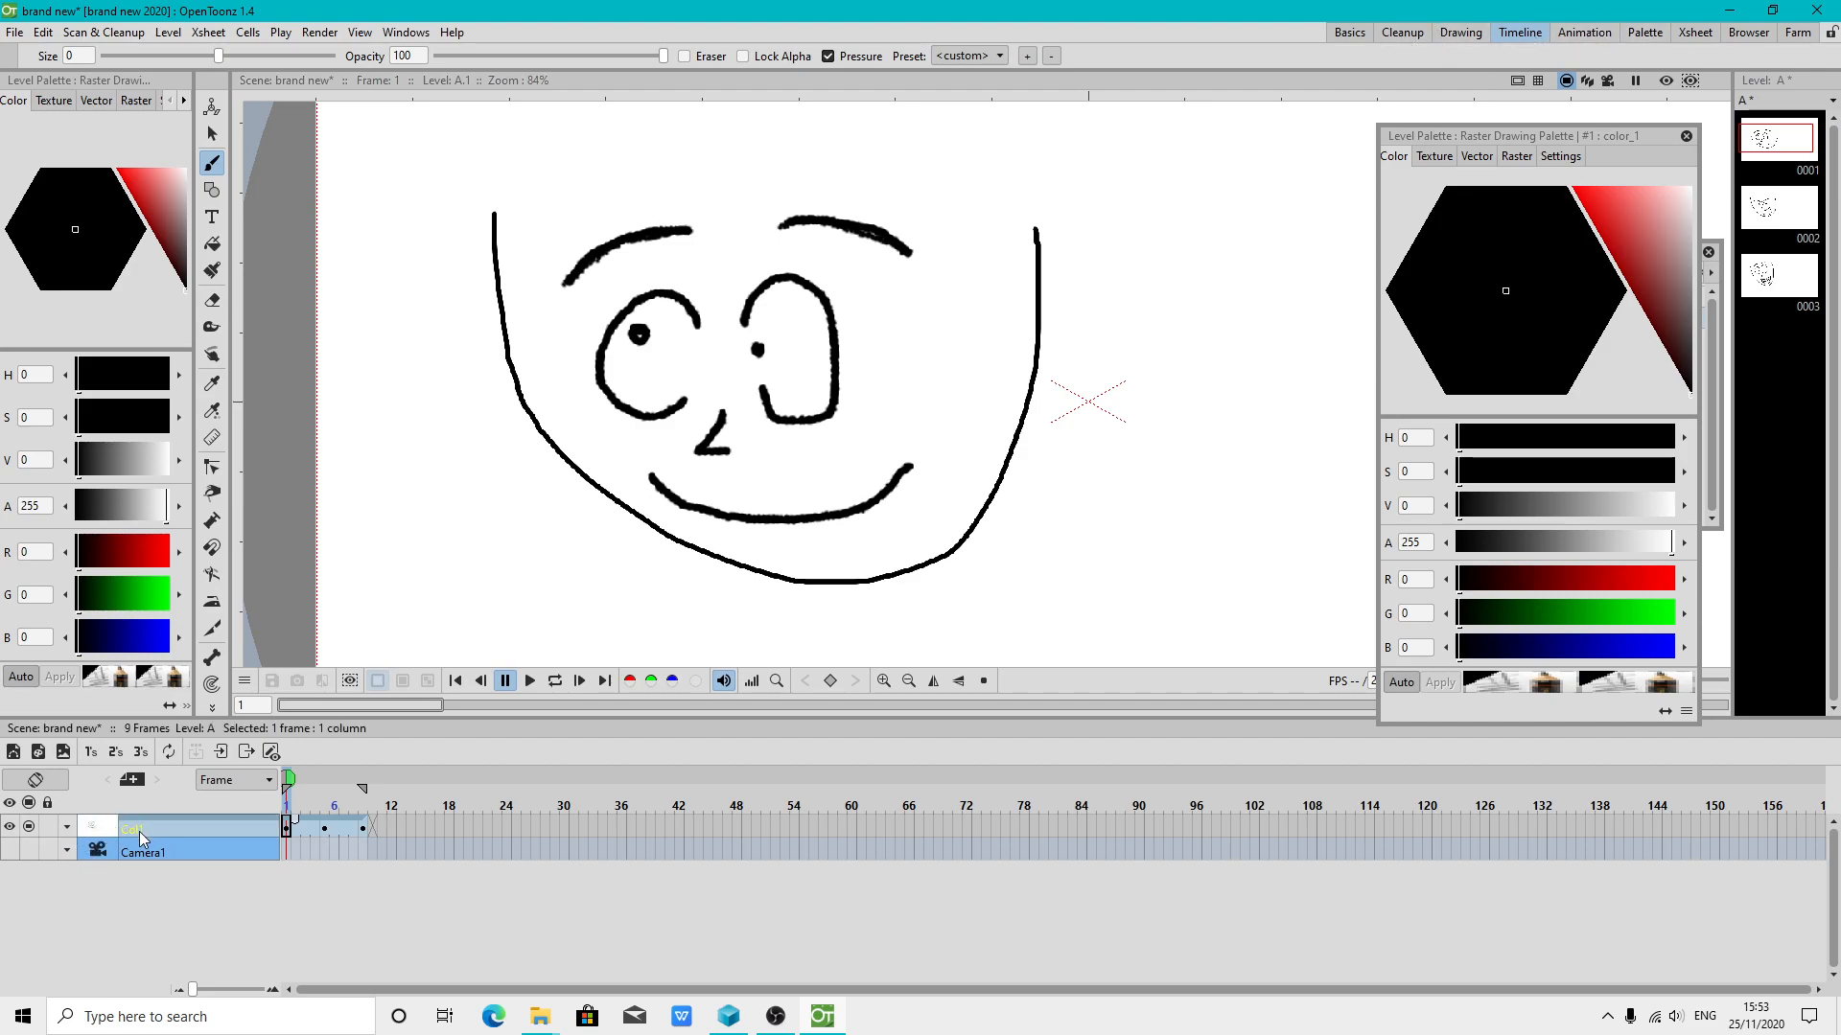
{"action": "left_click", "coordinate": [62, 753]}
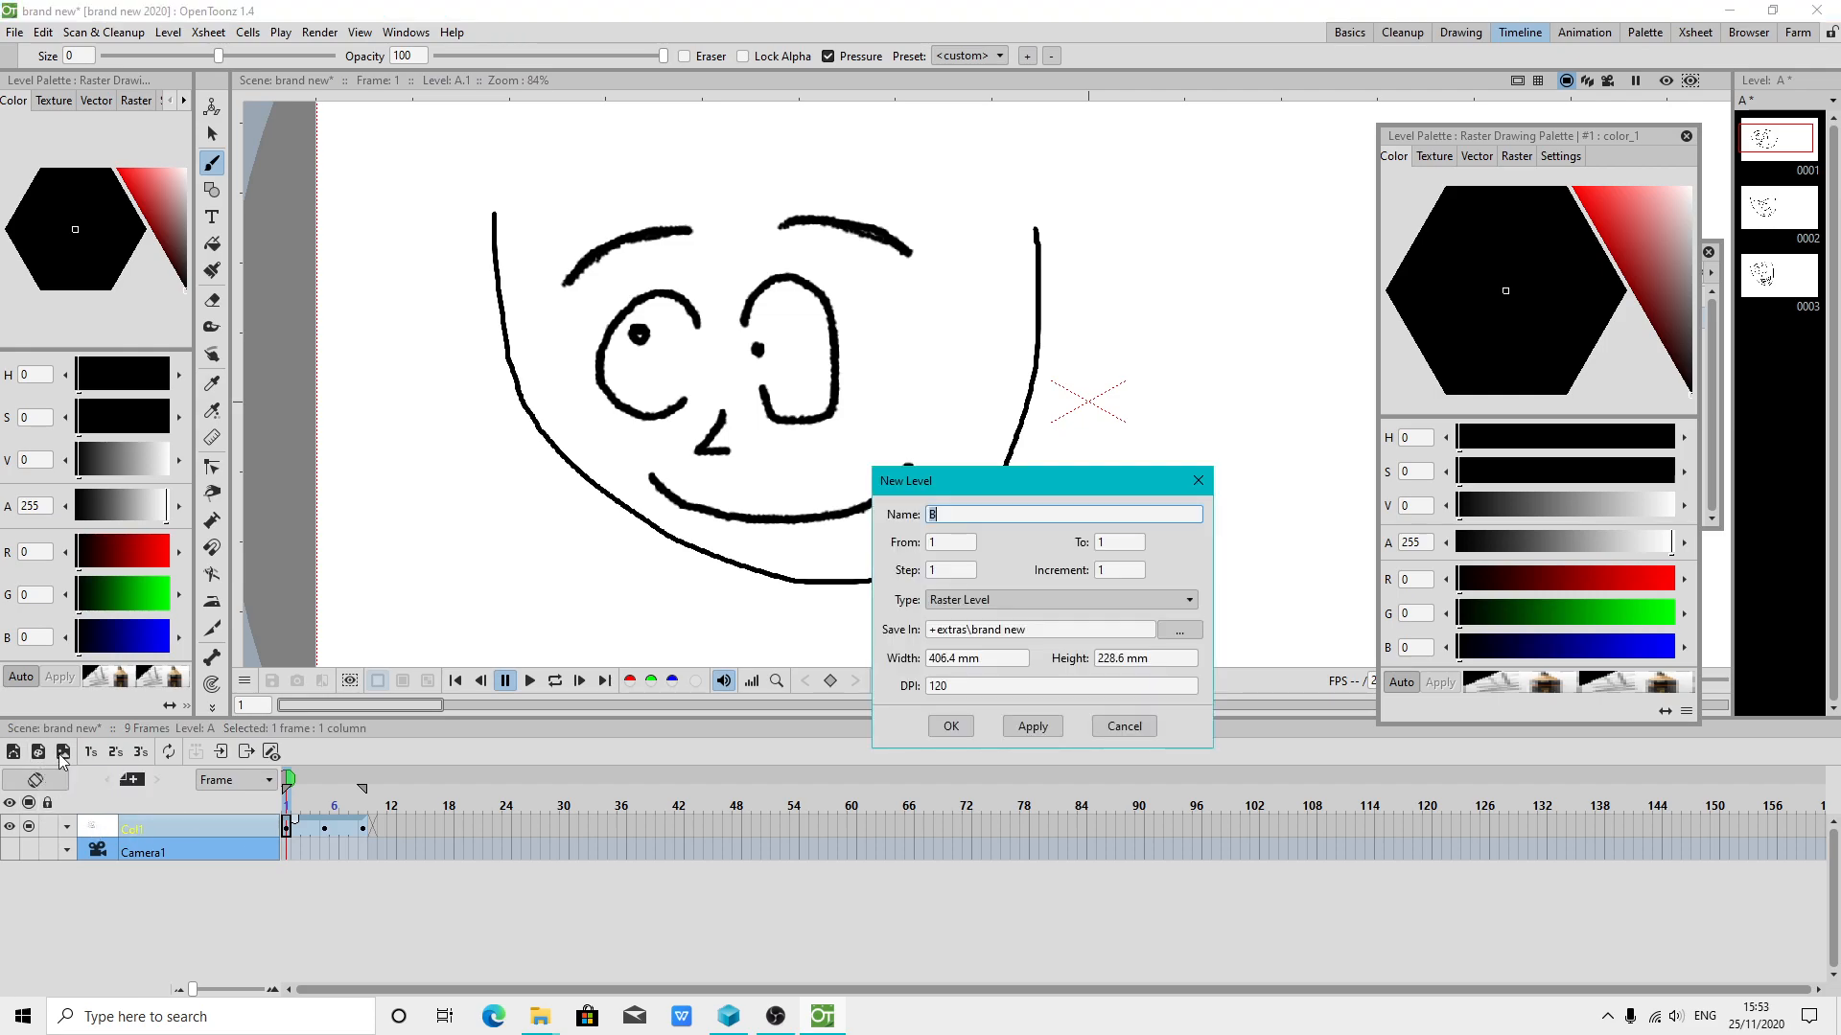
{"action": "left_click", "coordinate": [1179, 630]}
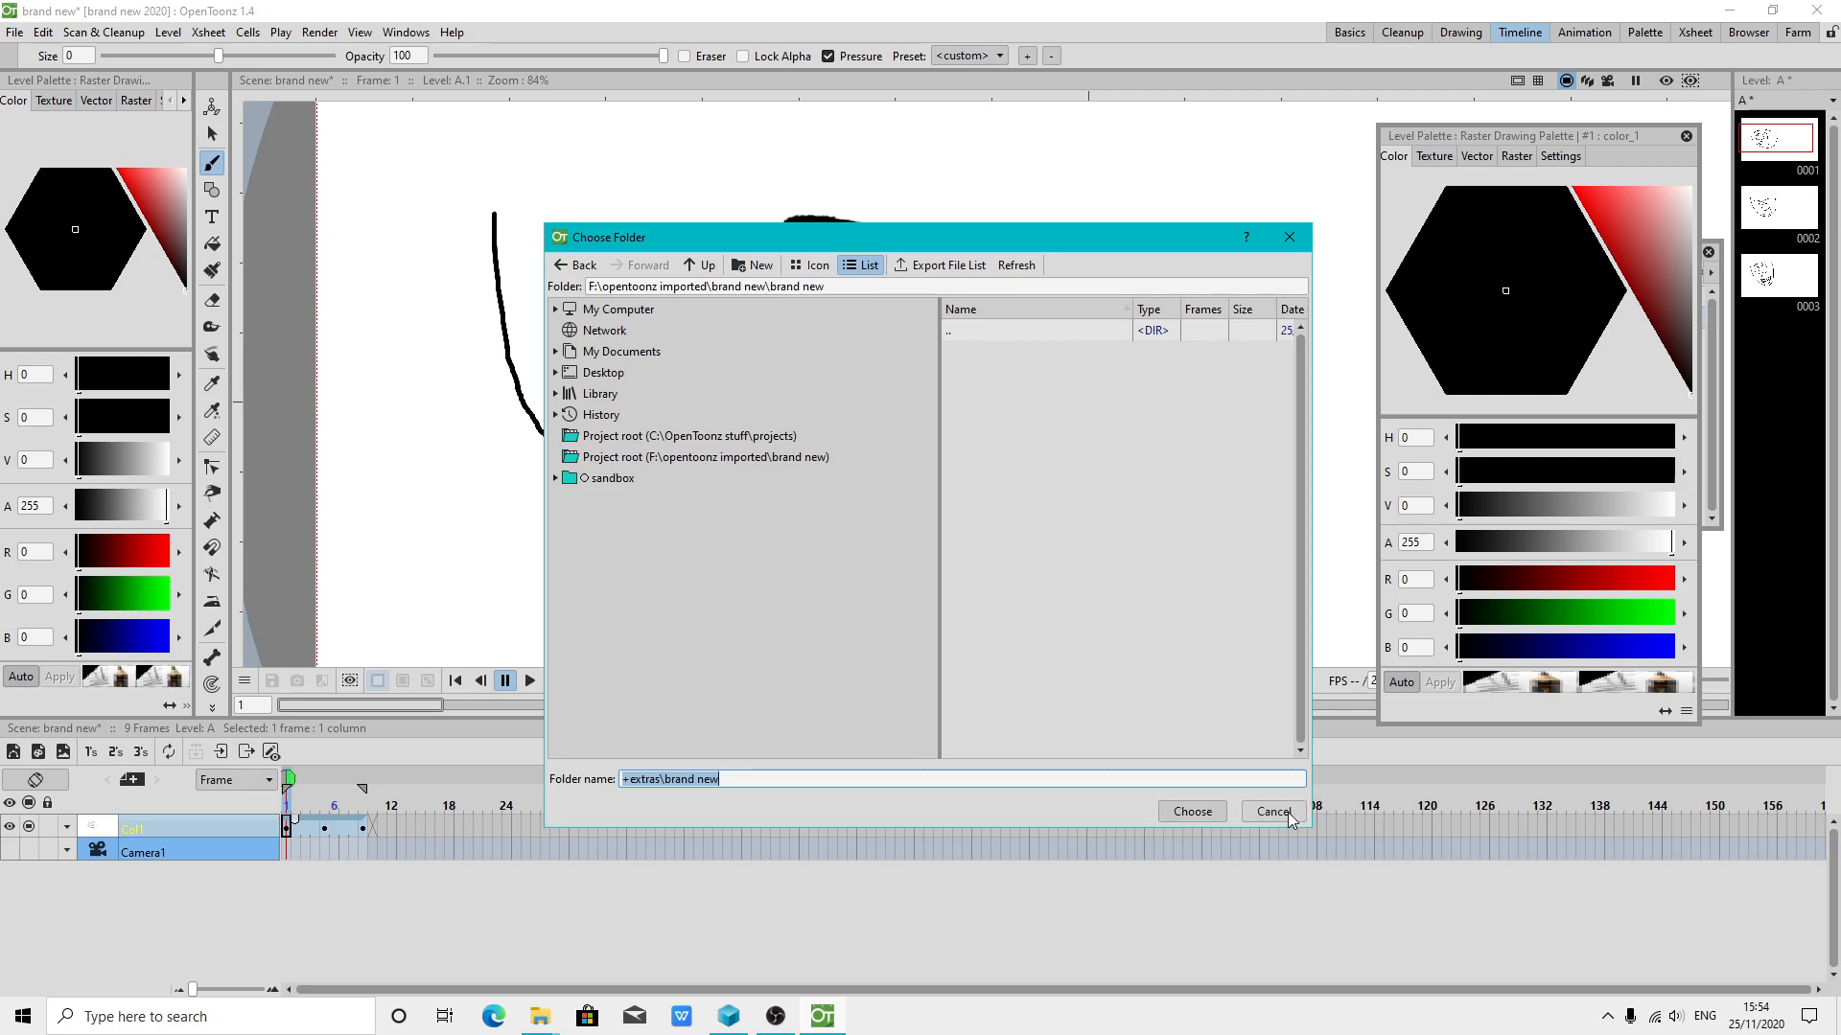
{"action": "left_click", "coordinate": [633, 464]}
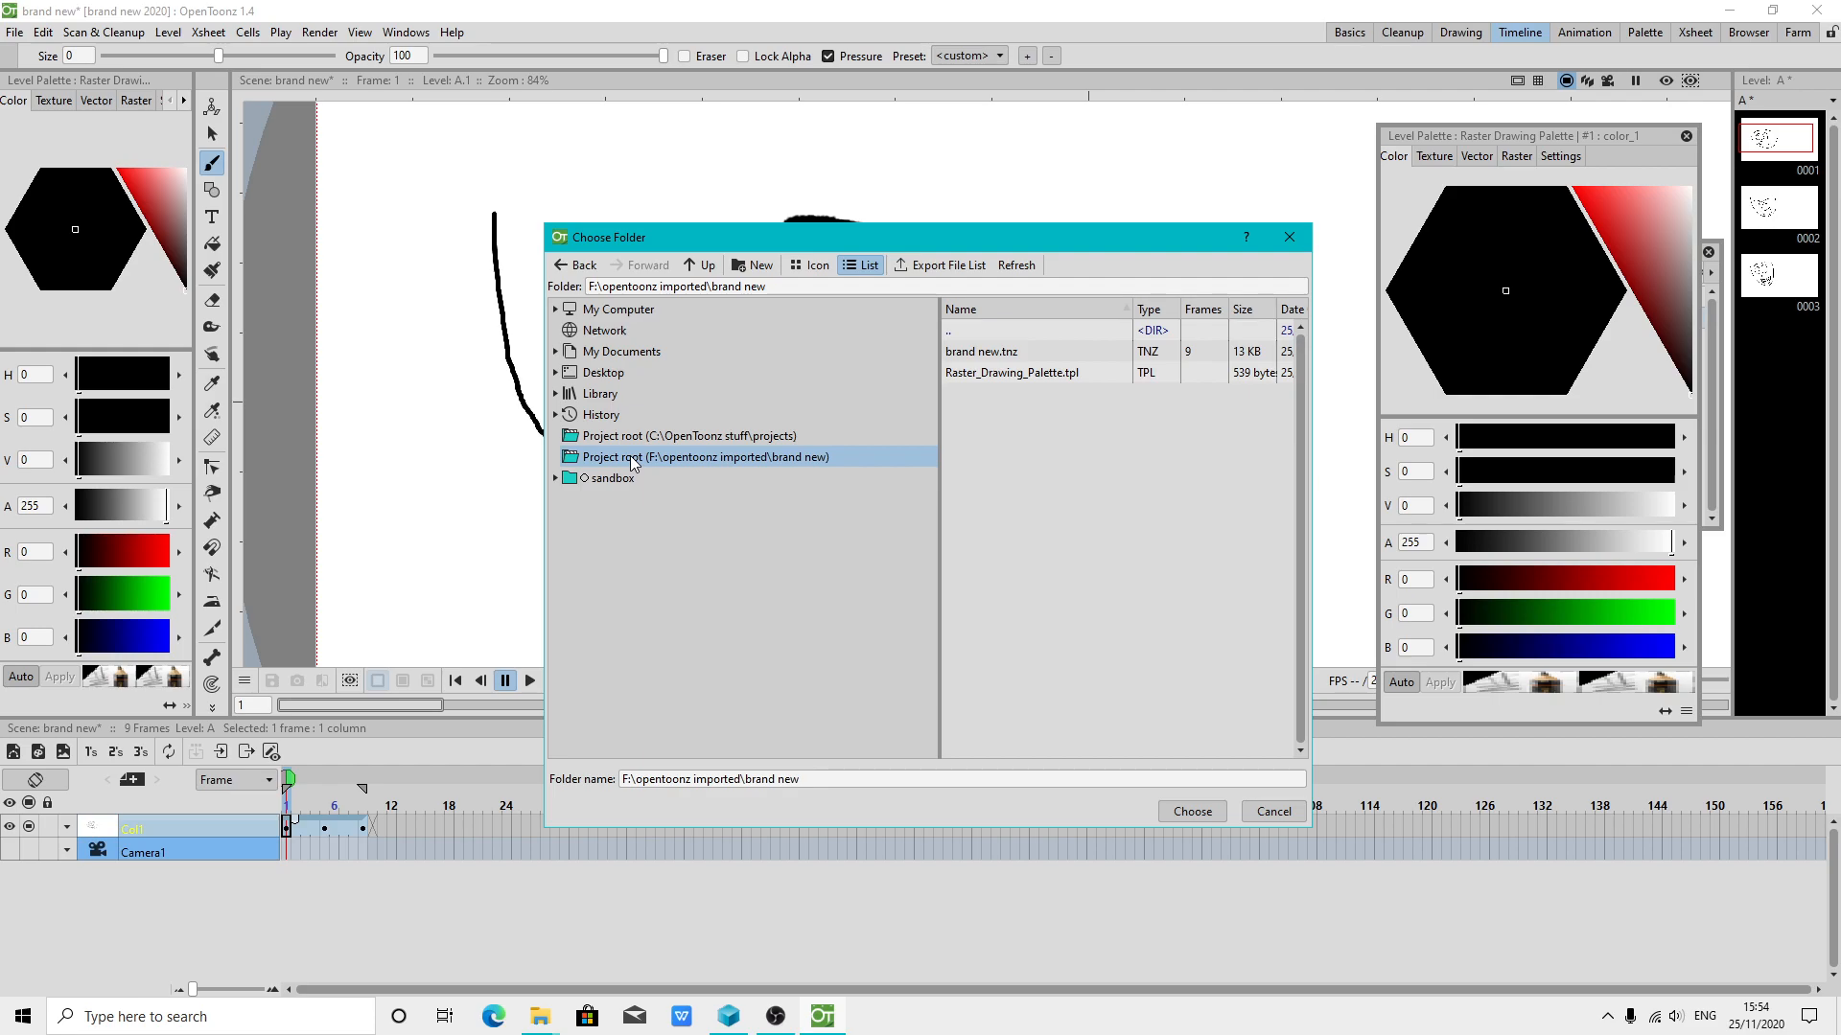
{"action": "left_click", "coordinate": [1187, 812]}
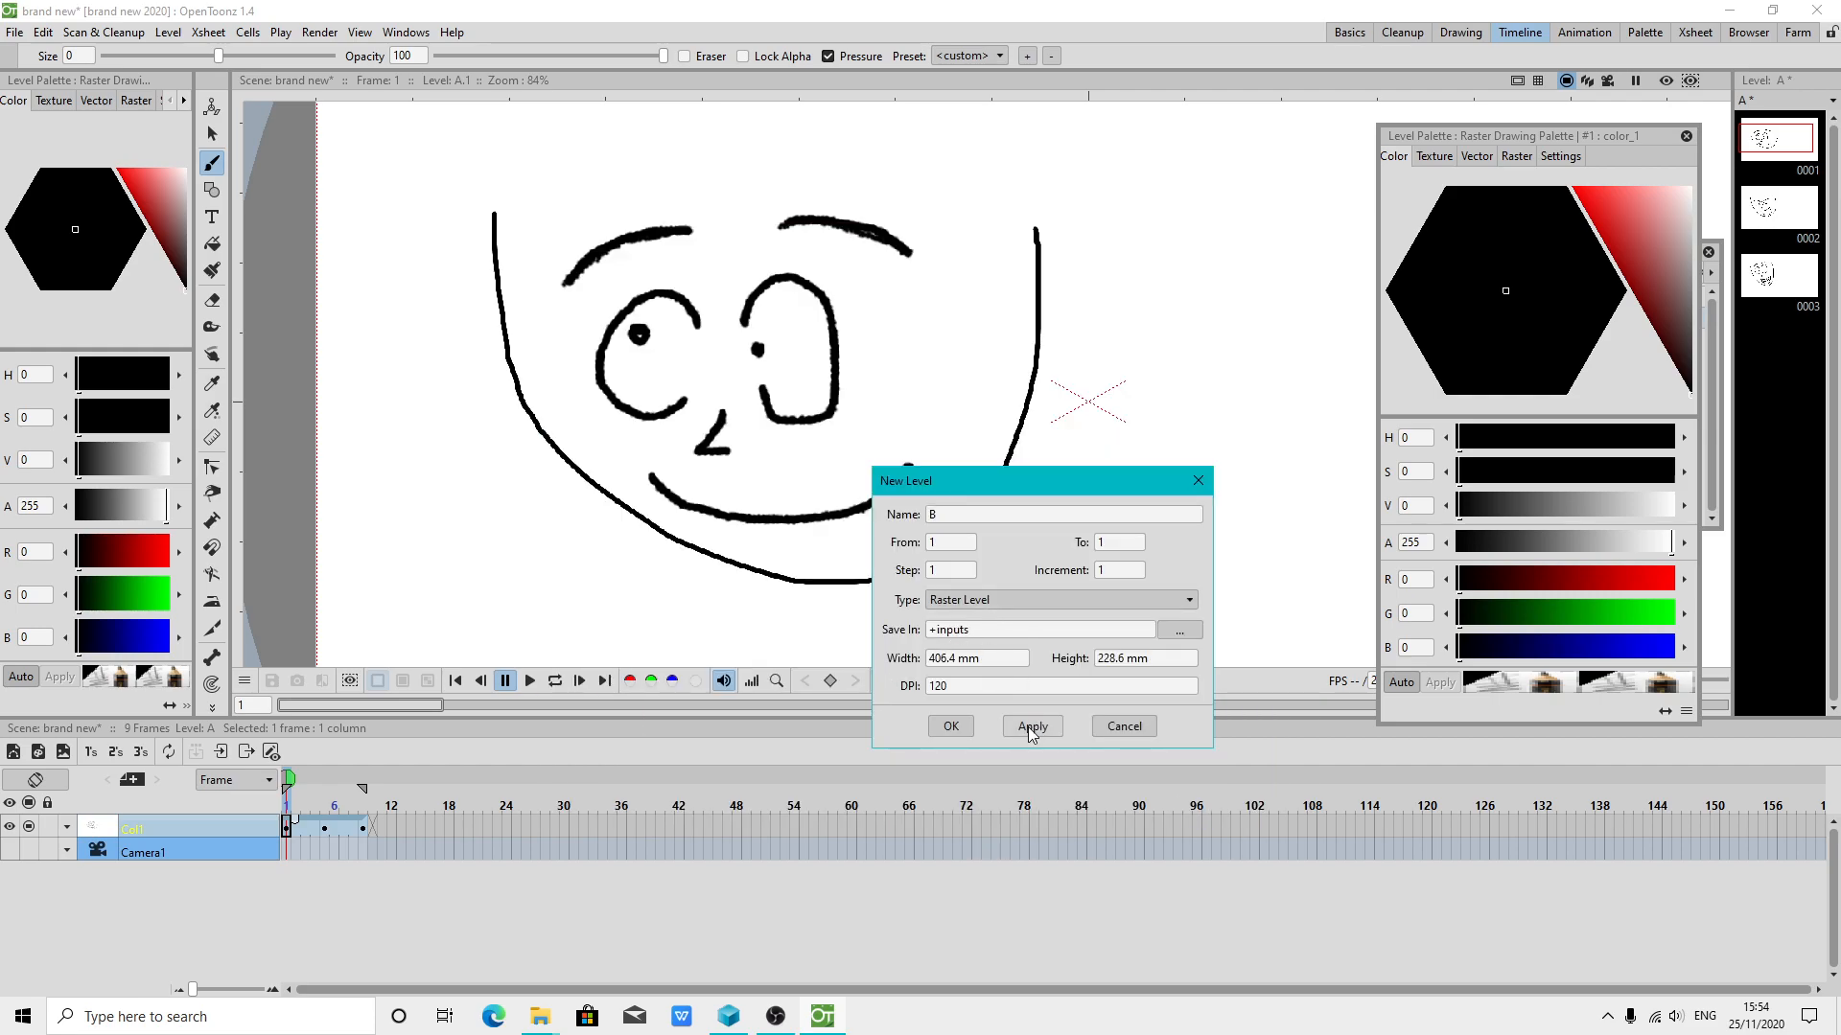
Name the new raster level paint layer, create it, and confirm the dialog with the following level B
{"action": "left_click", "coordinate": [928, 515]}
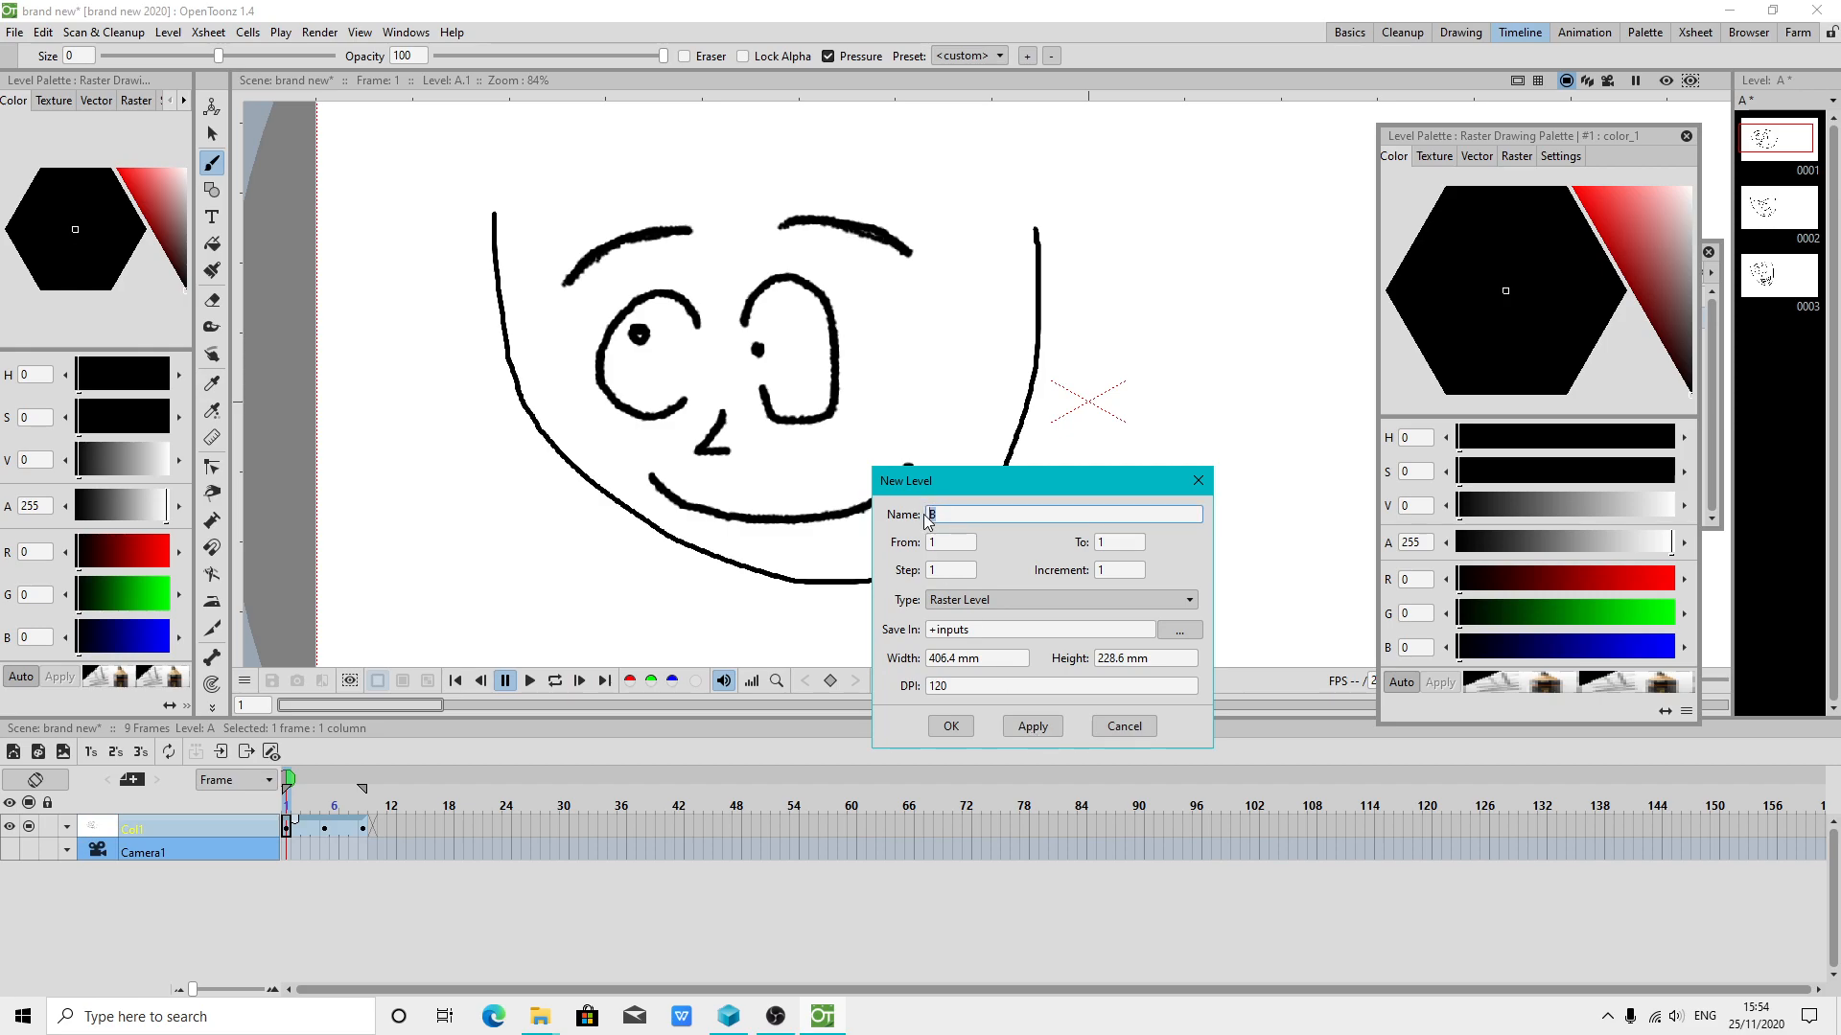
{"action": "type", "text": "color pallete"}
{"action": "left_click_drag", "start_coordinate": [1019, 518], "coordinate": [915, 522]}
{"action": "type", "text": "paint layer"}
{"action": "left_click", "coordinate": [1044, 726]}
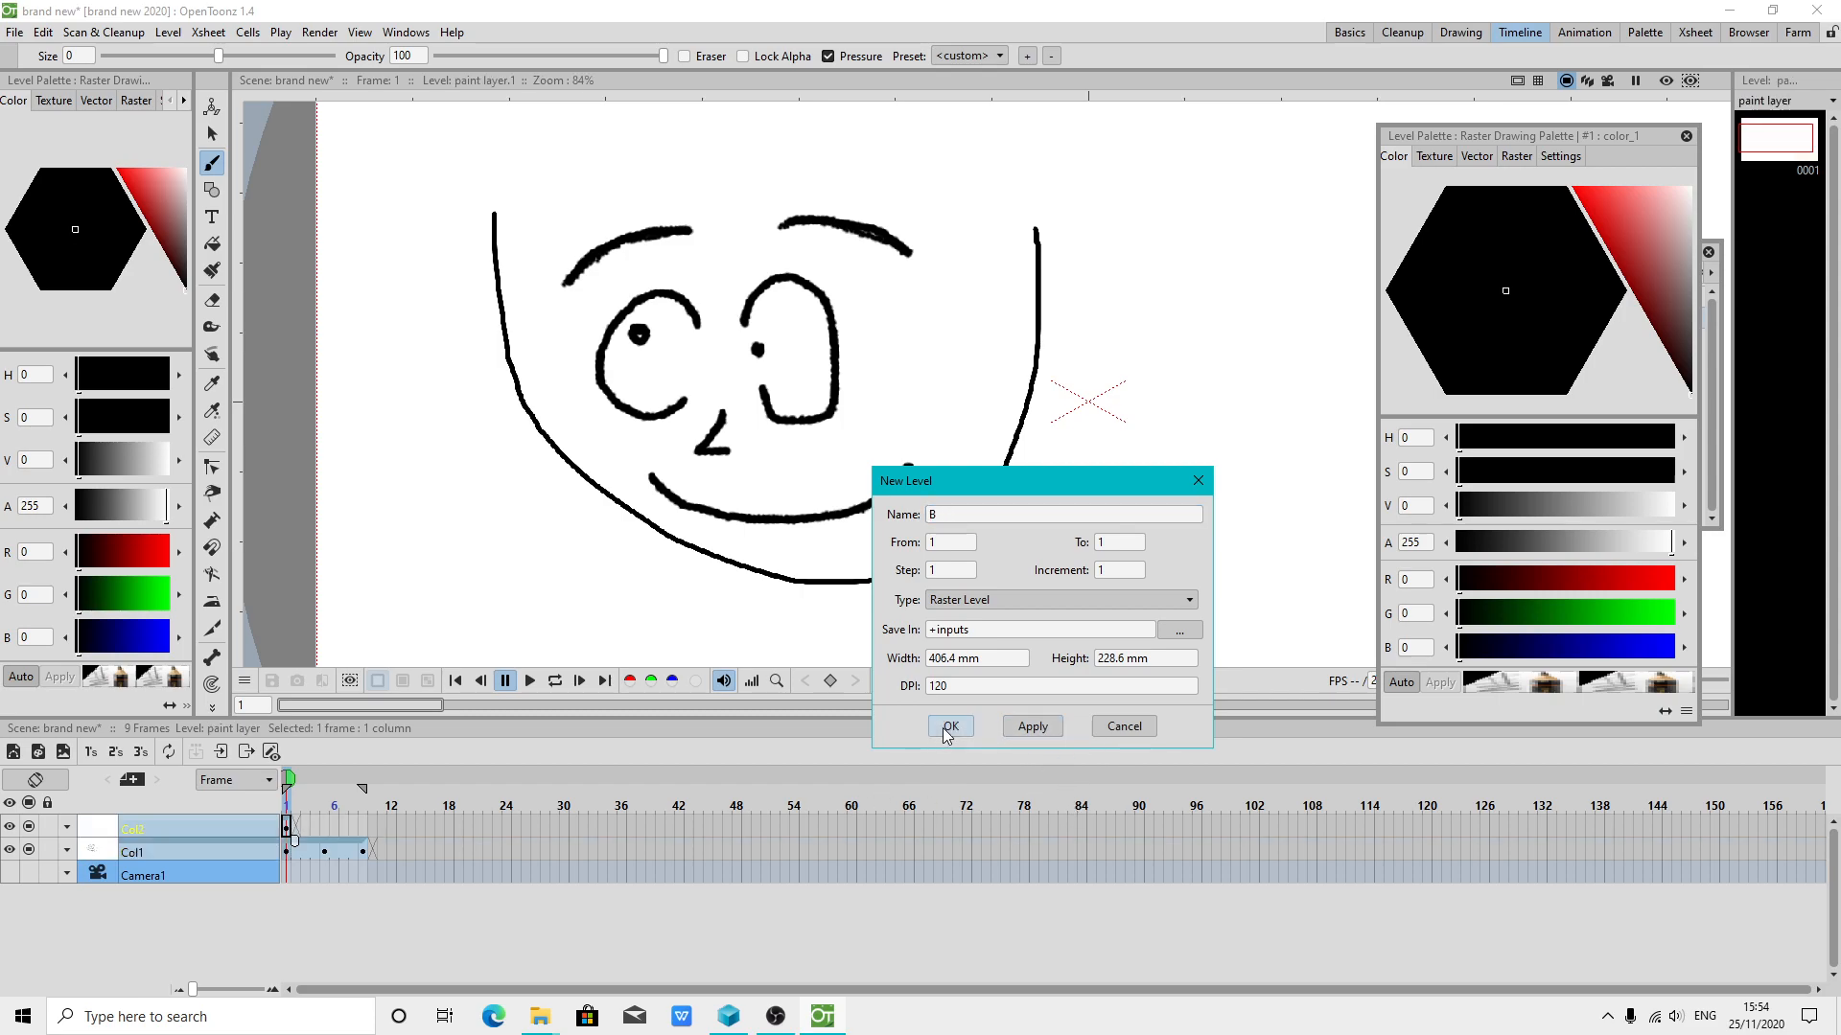
{"action": "left_click", "coordinate": [948, 725]}
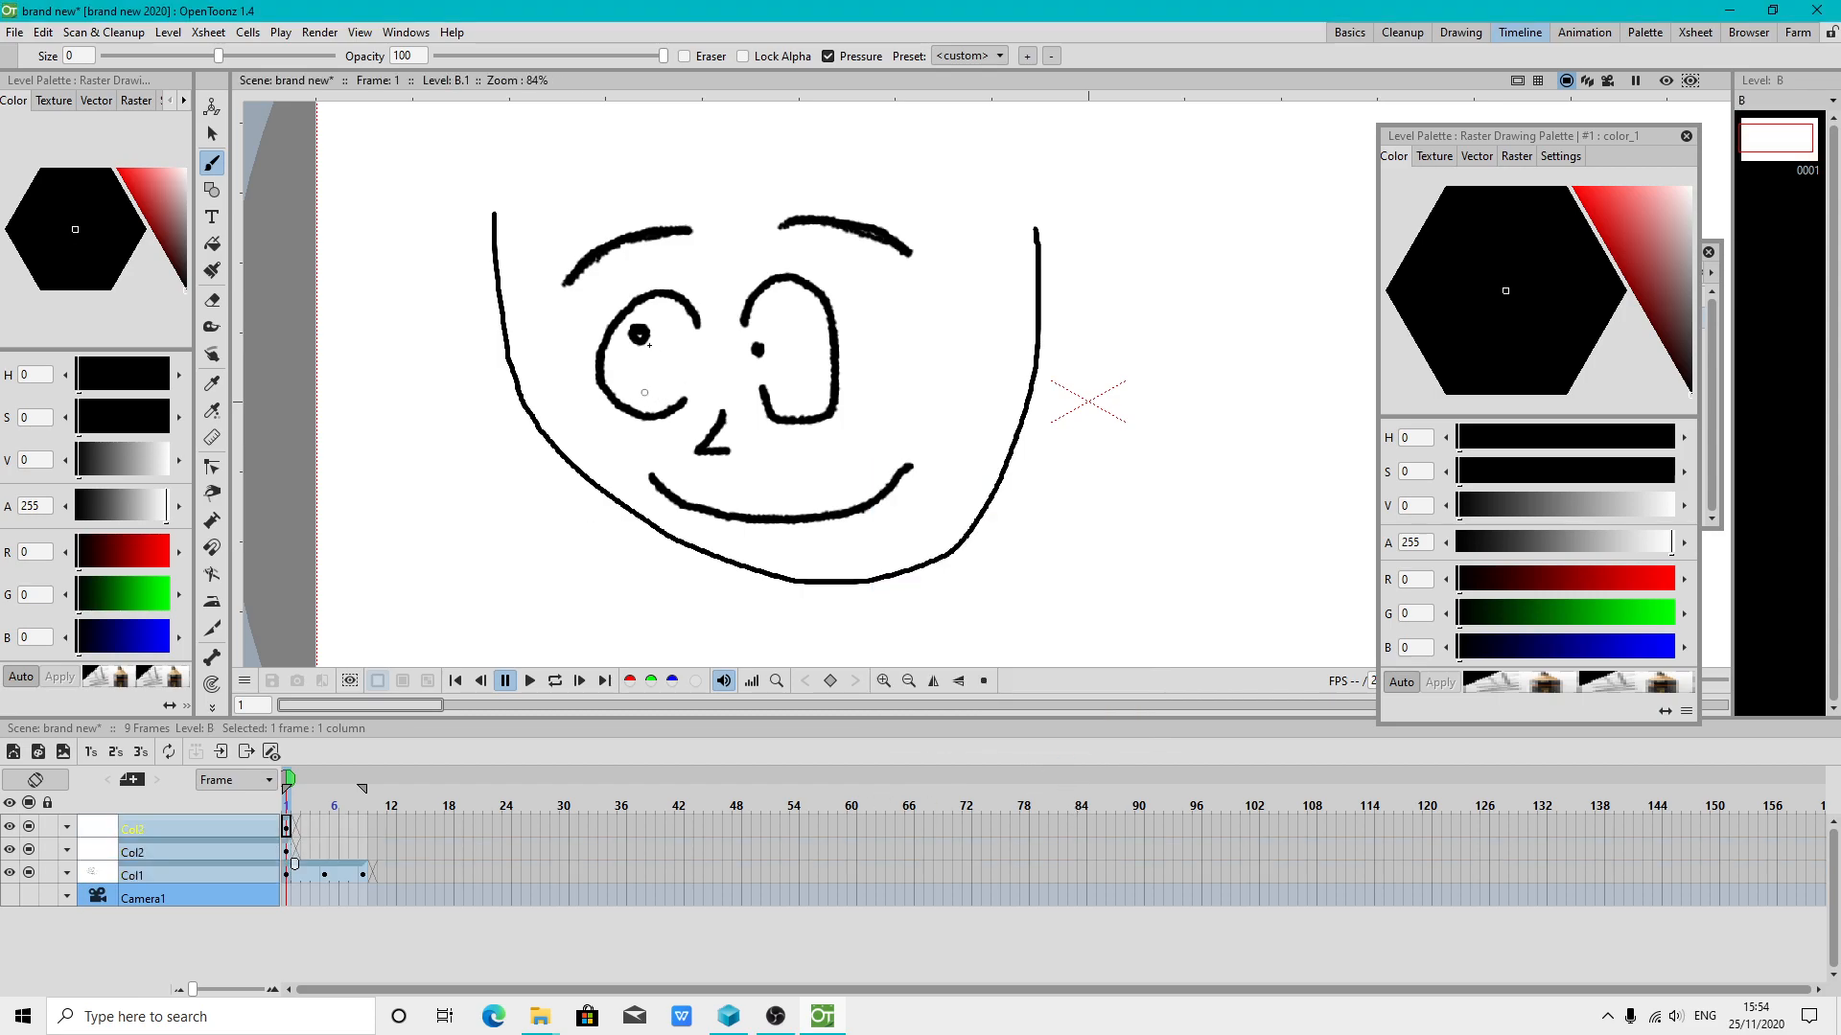
Compare the two new columns and delete Col3 with the extra level B from the timeline
{"action": "left_click", "coordinate": [139, 855]}
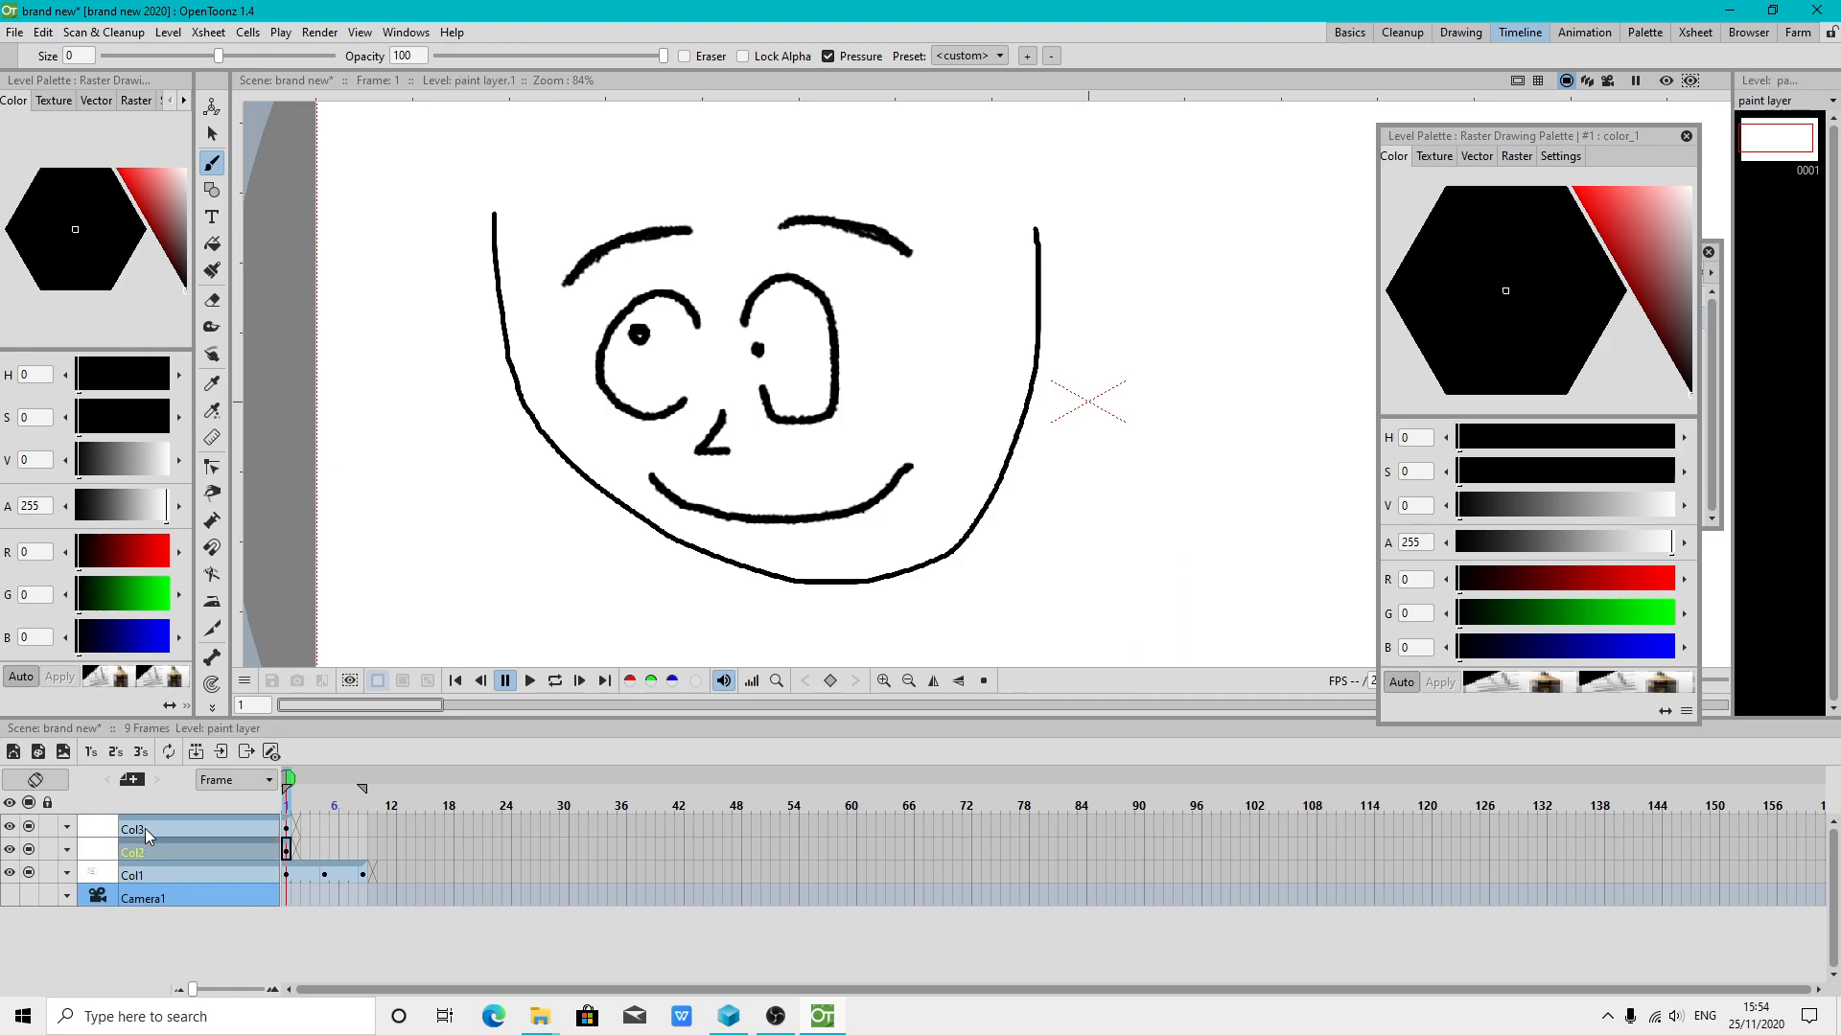
{"action": "left_click", "coordinate": [145, 830]}
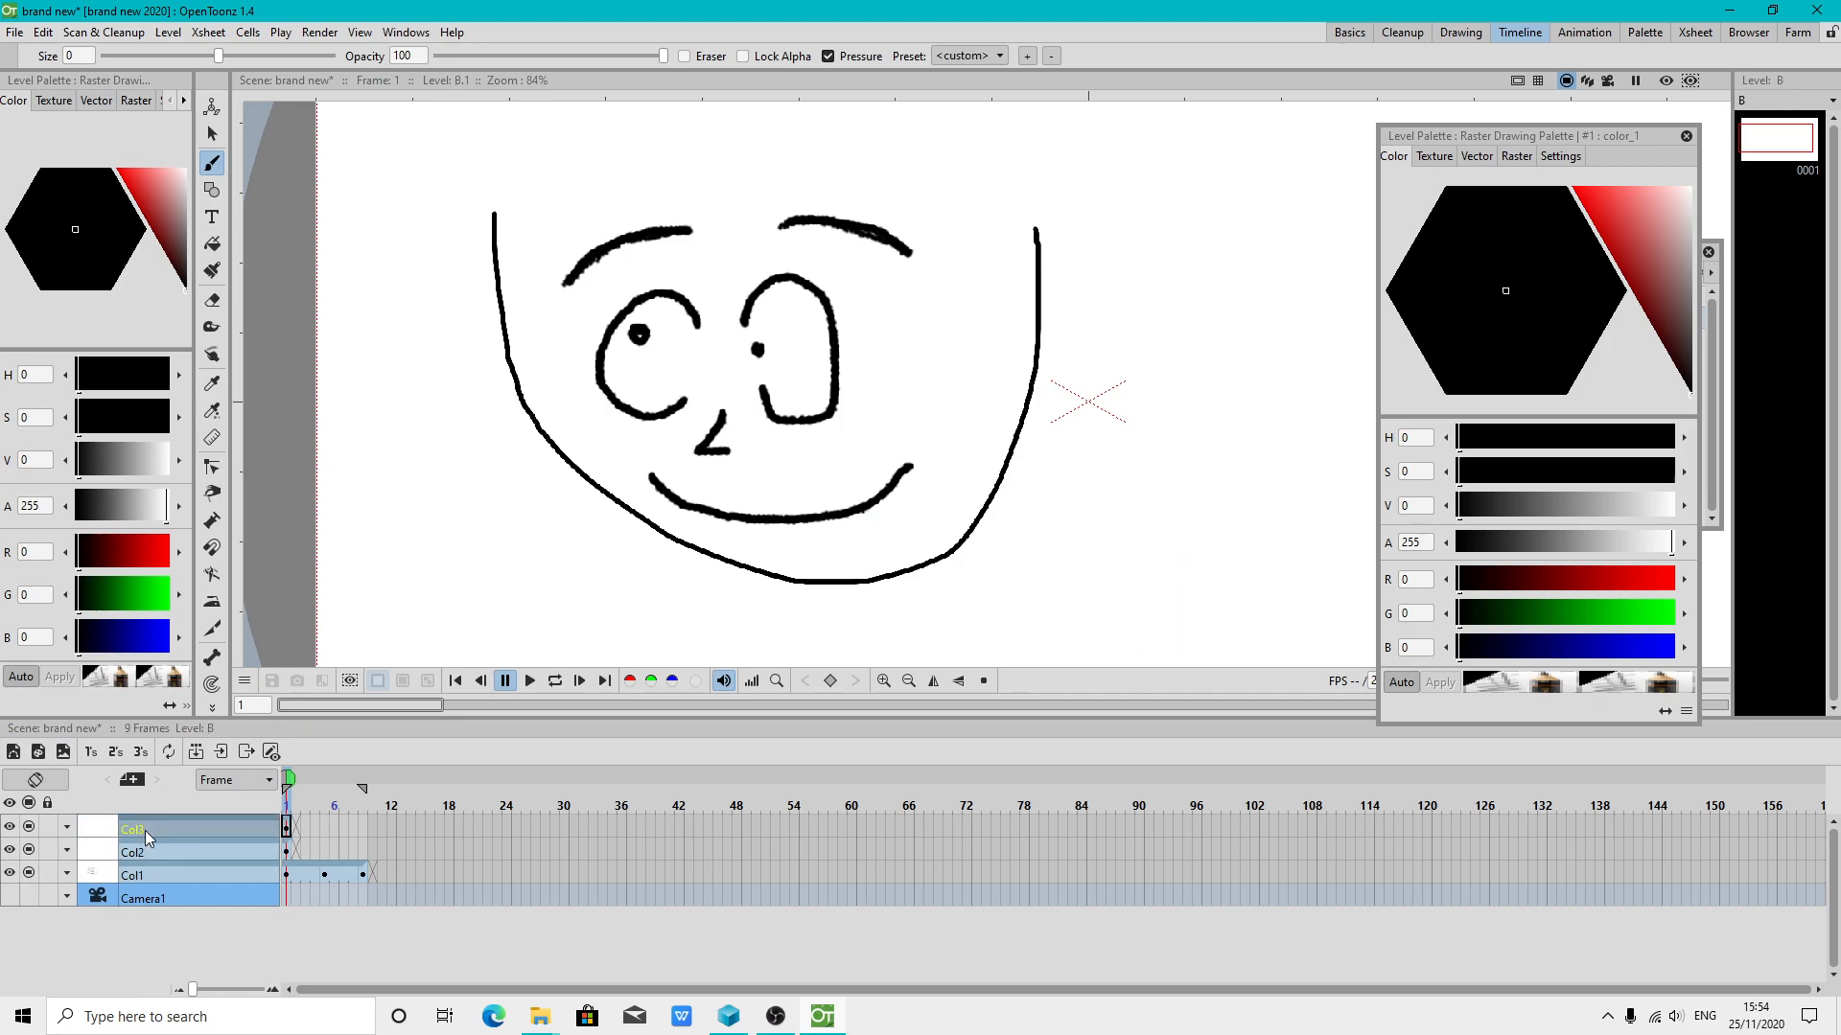
{"action": "right_click", "coordinate": [146, 830]}
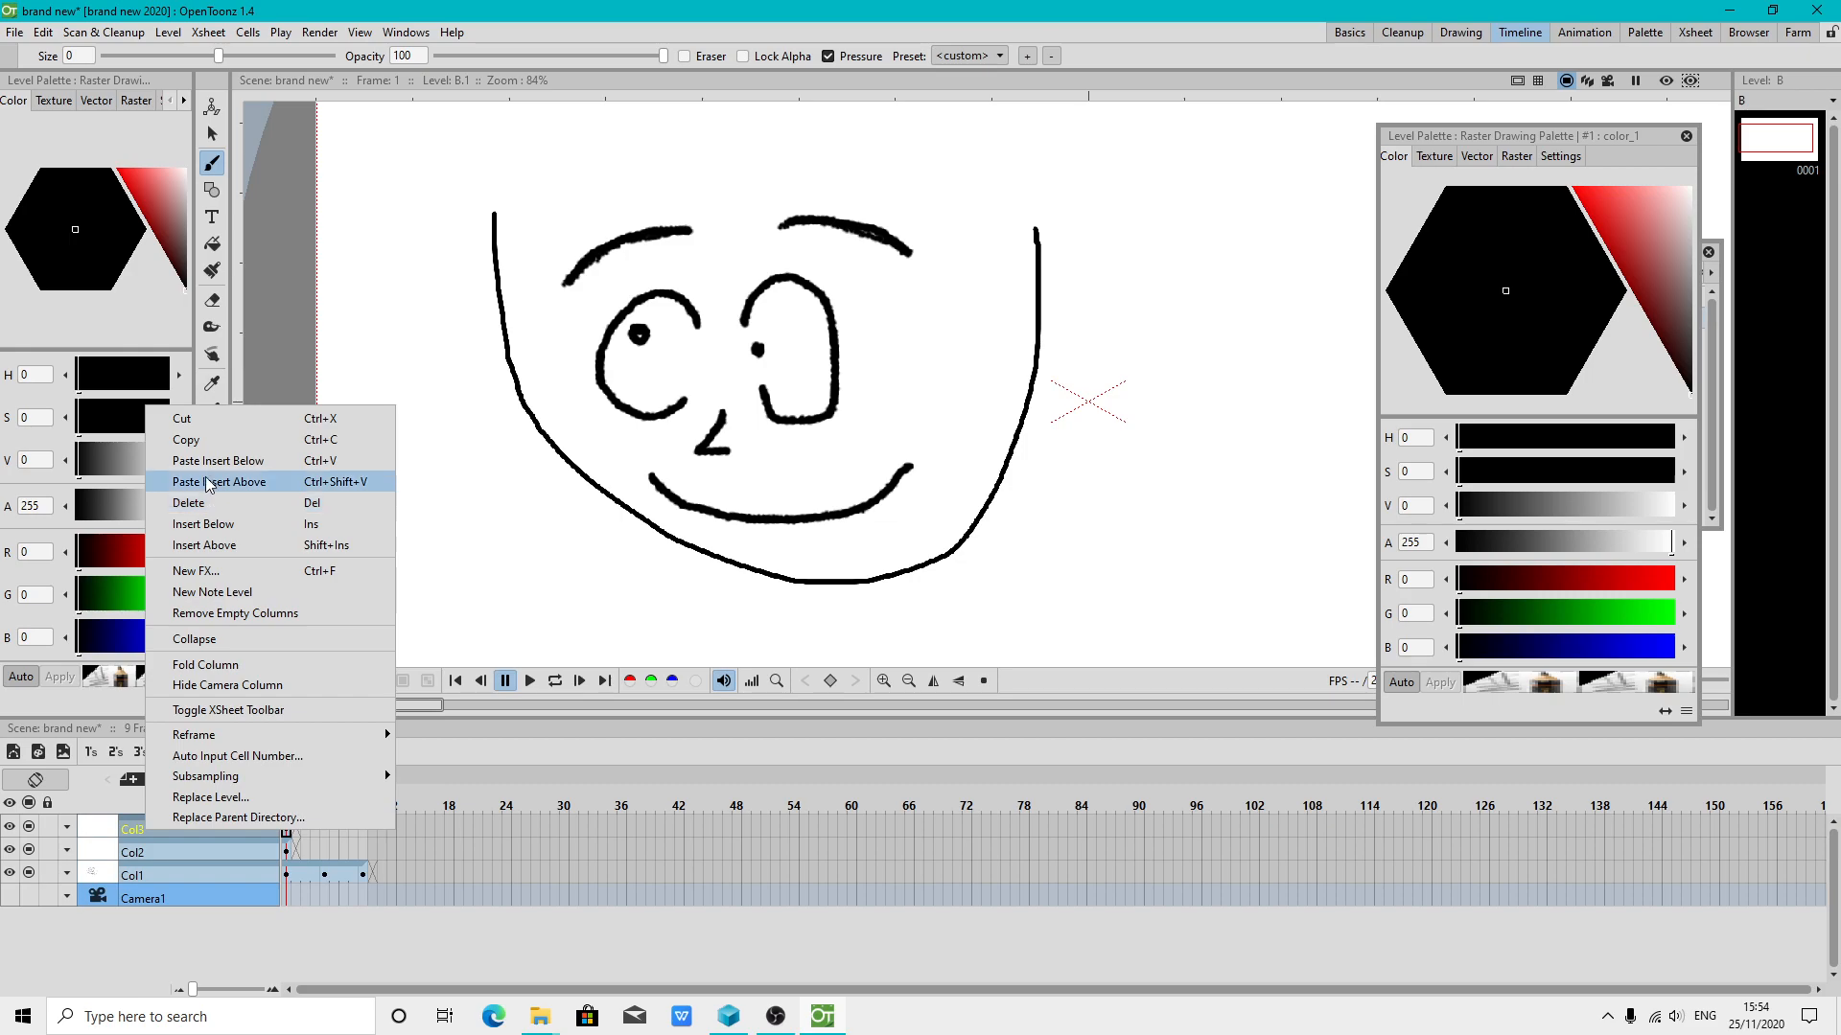
{"action": "left_click", "coordinate": [197, 503]}
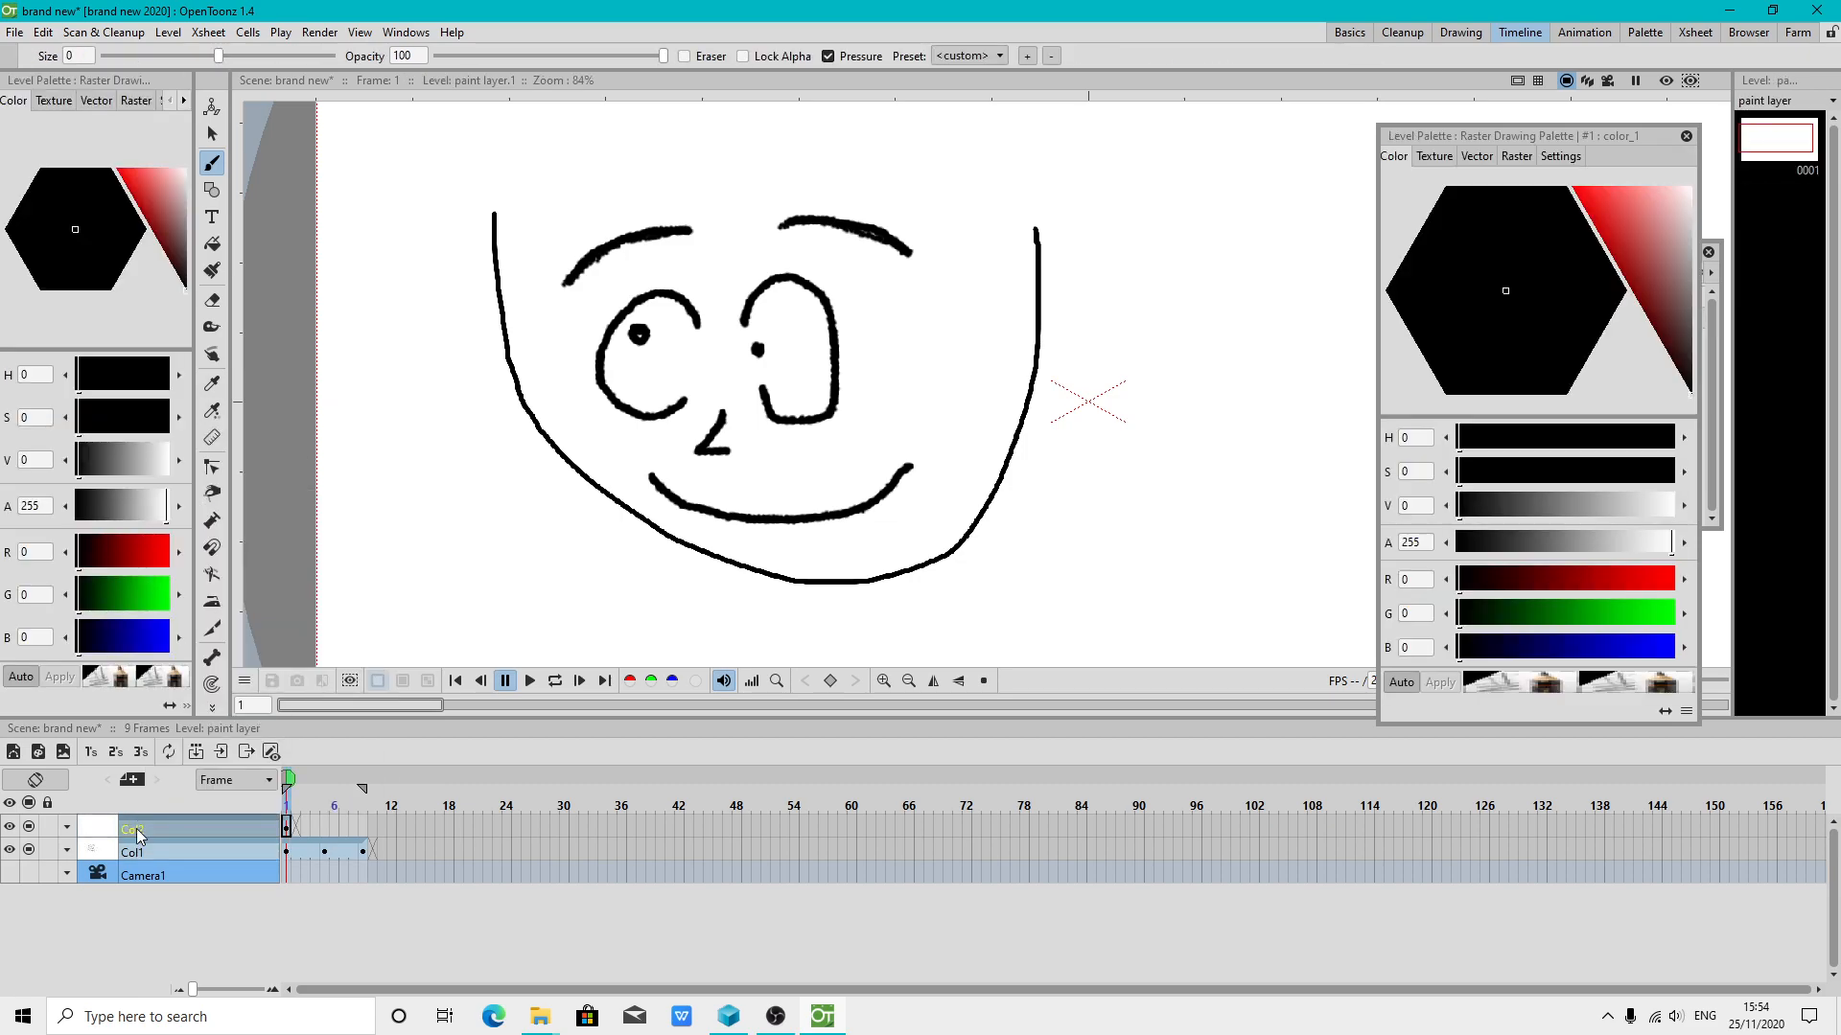
Check the name, path and resolution of the paint layer level in its level settings
{"action": "right_click", "coordinate": [192, 830]}
{"action": "left_click", "coordinate": [287, 832]}
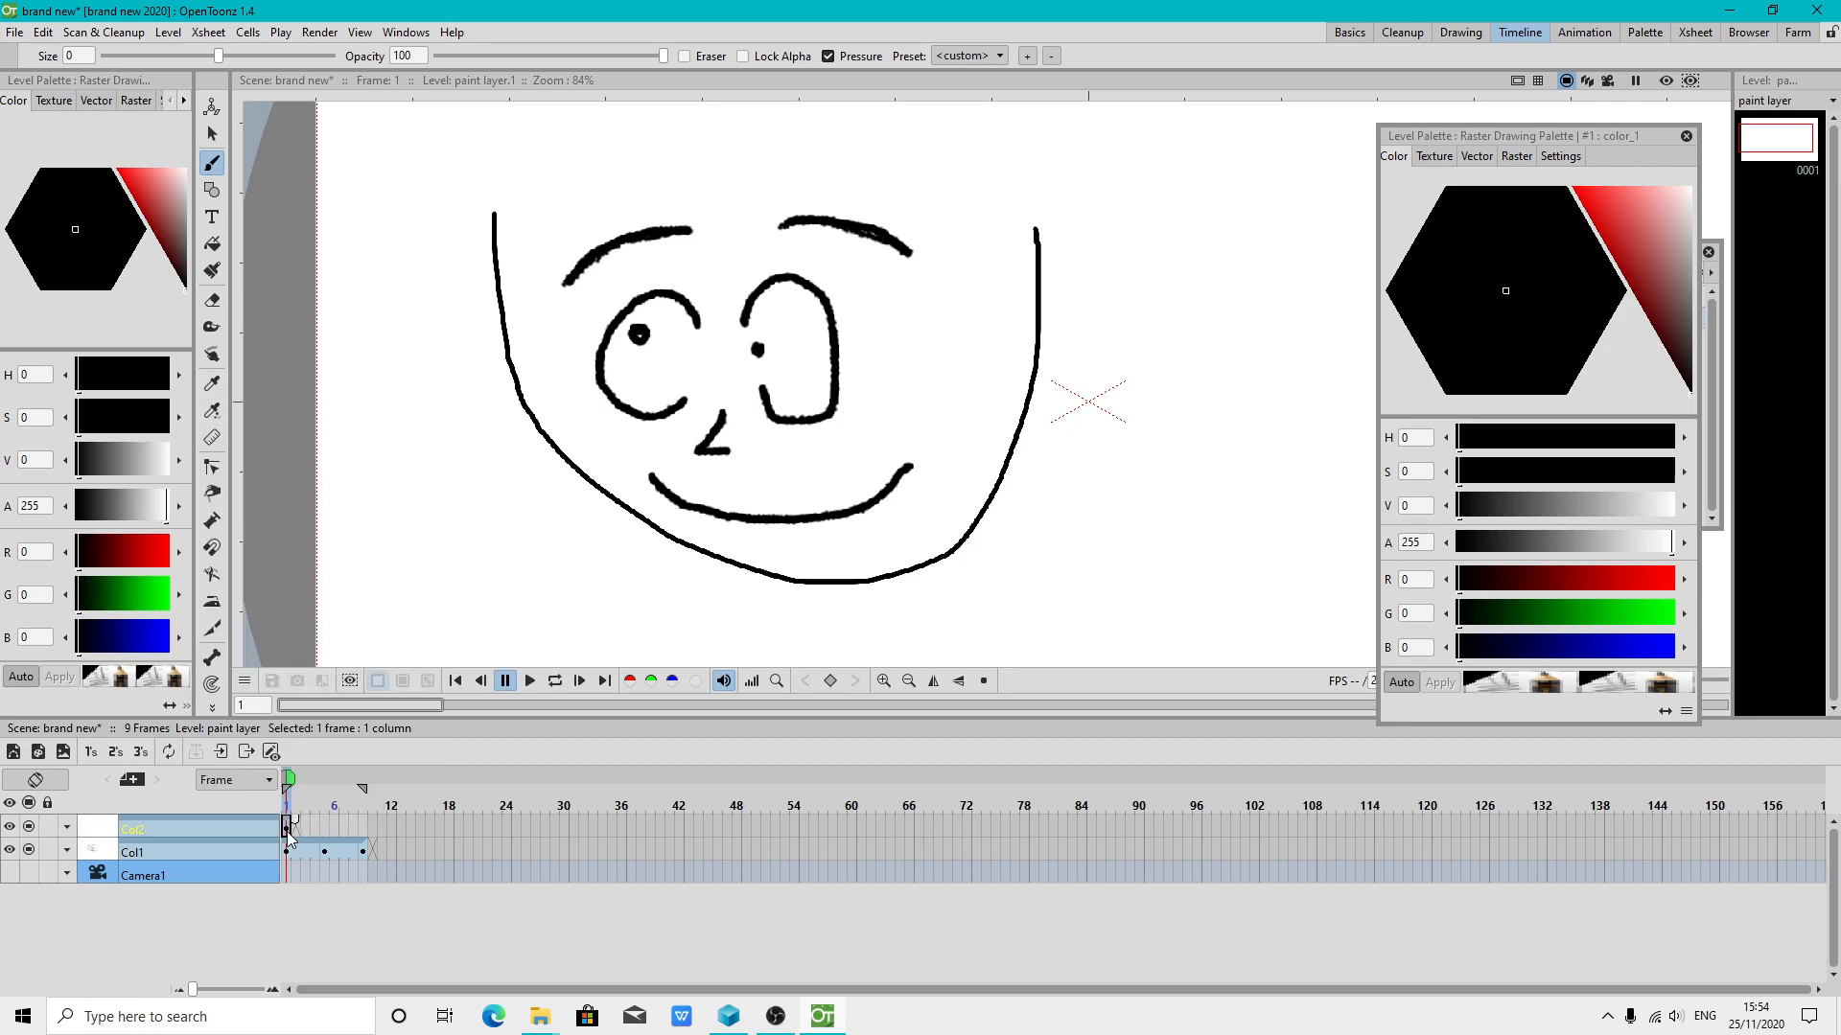
{"action": "right_click", "coordinate": [288, 834]}
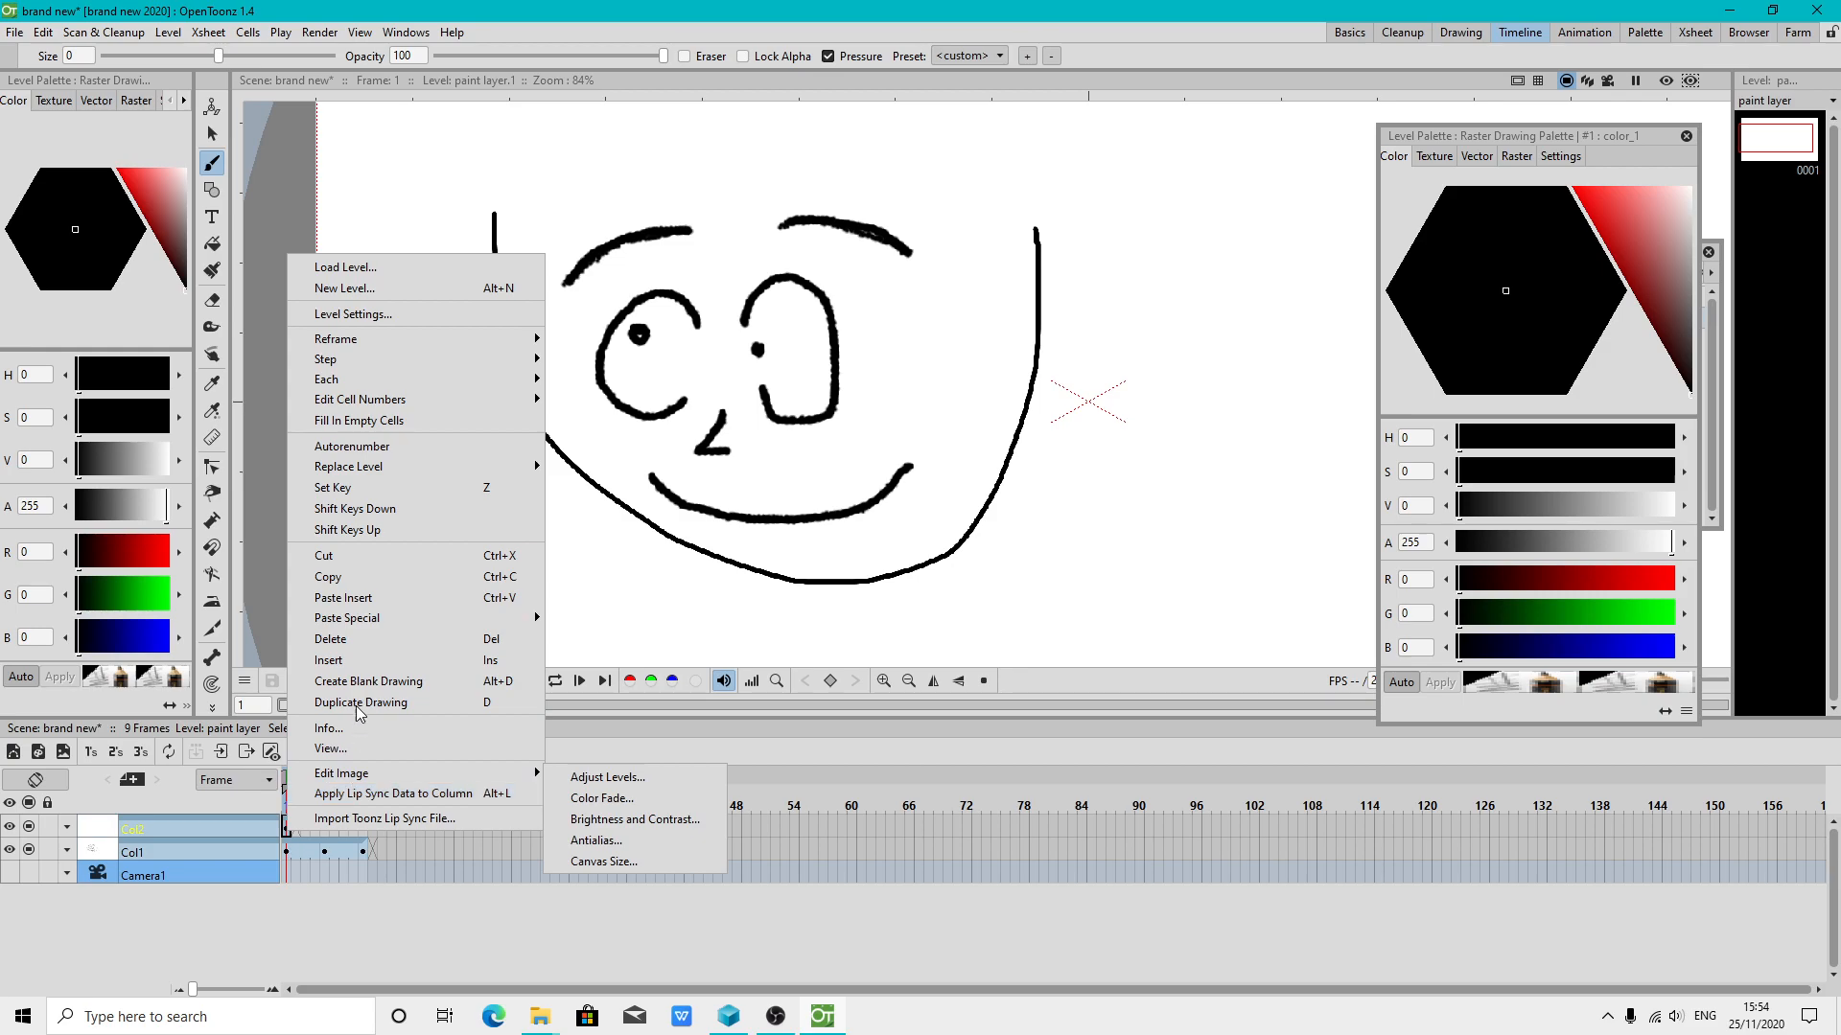
{"action": "left_click", "coordinate": [357, 315]}
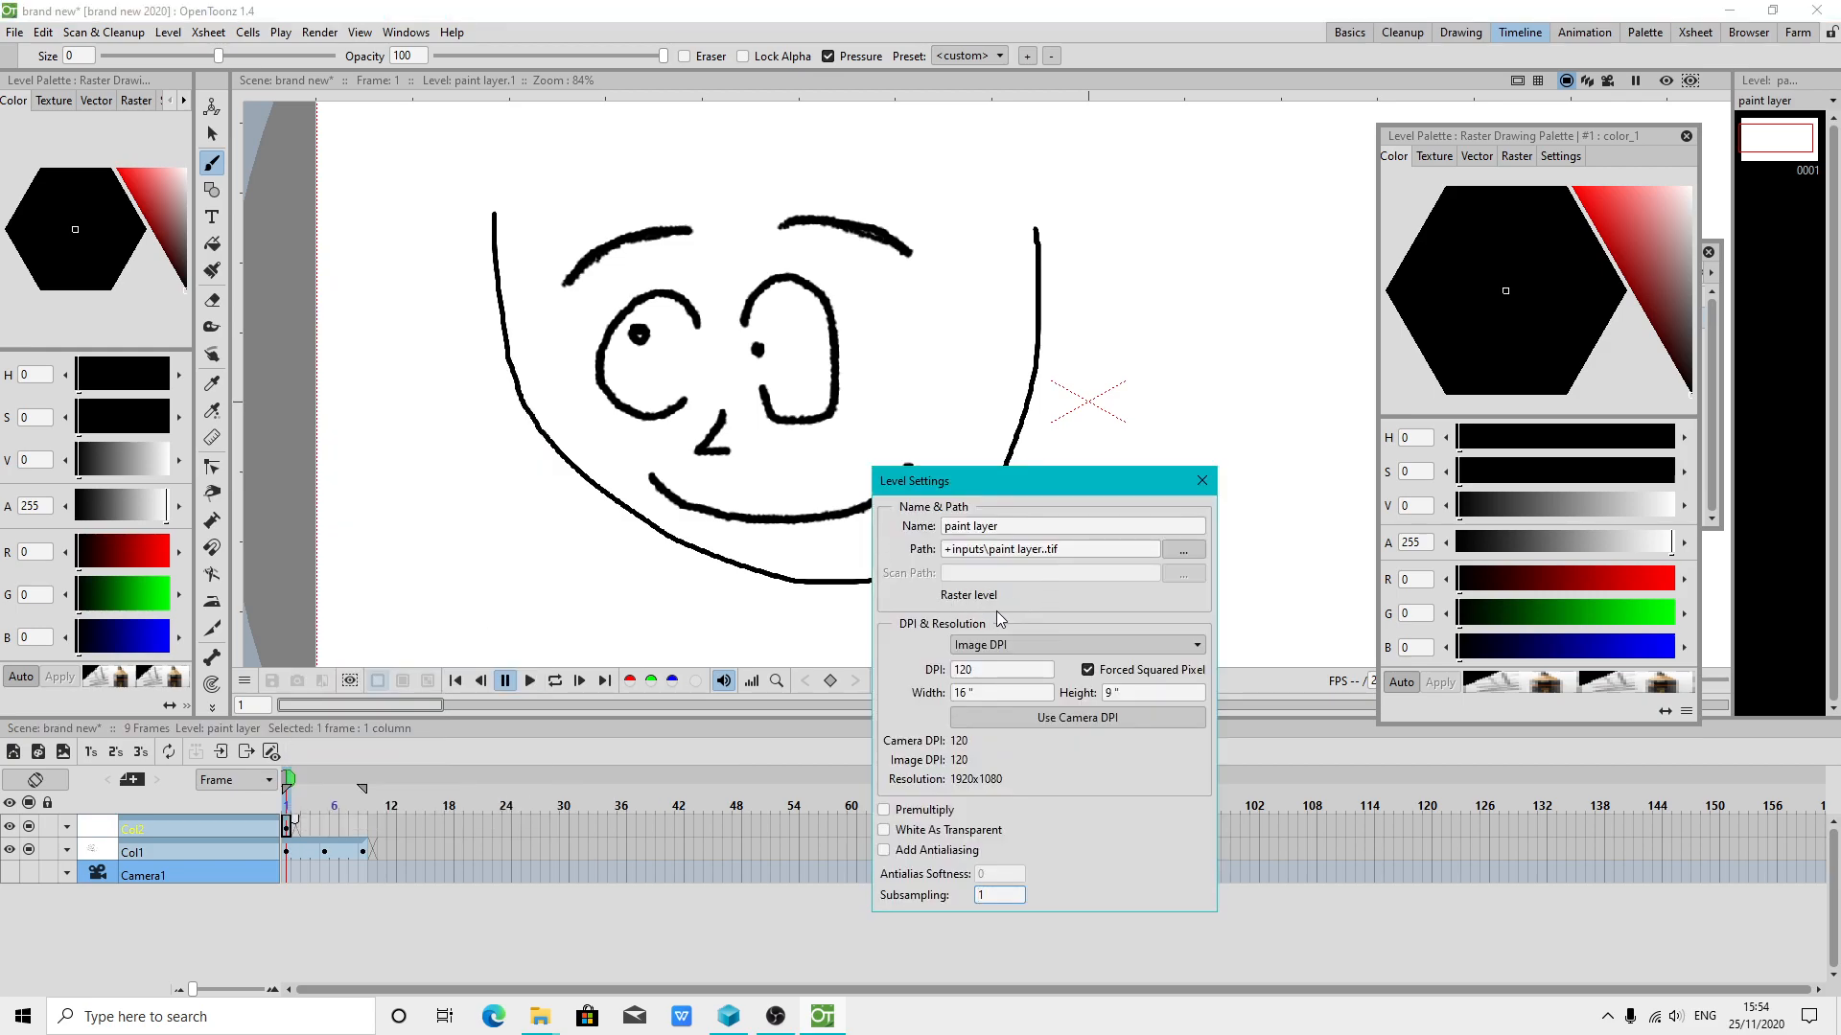
{"action": "left_click", "coordinate": [1202, 480]}
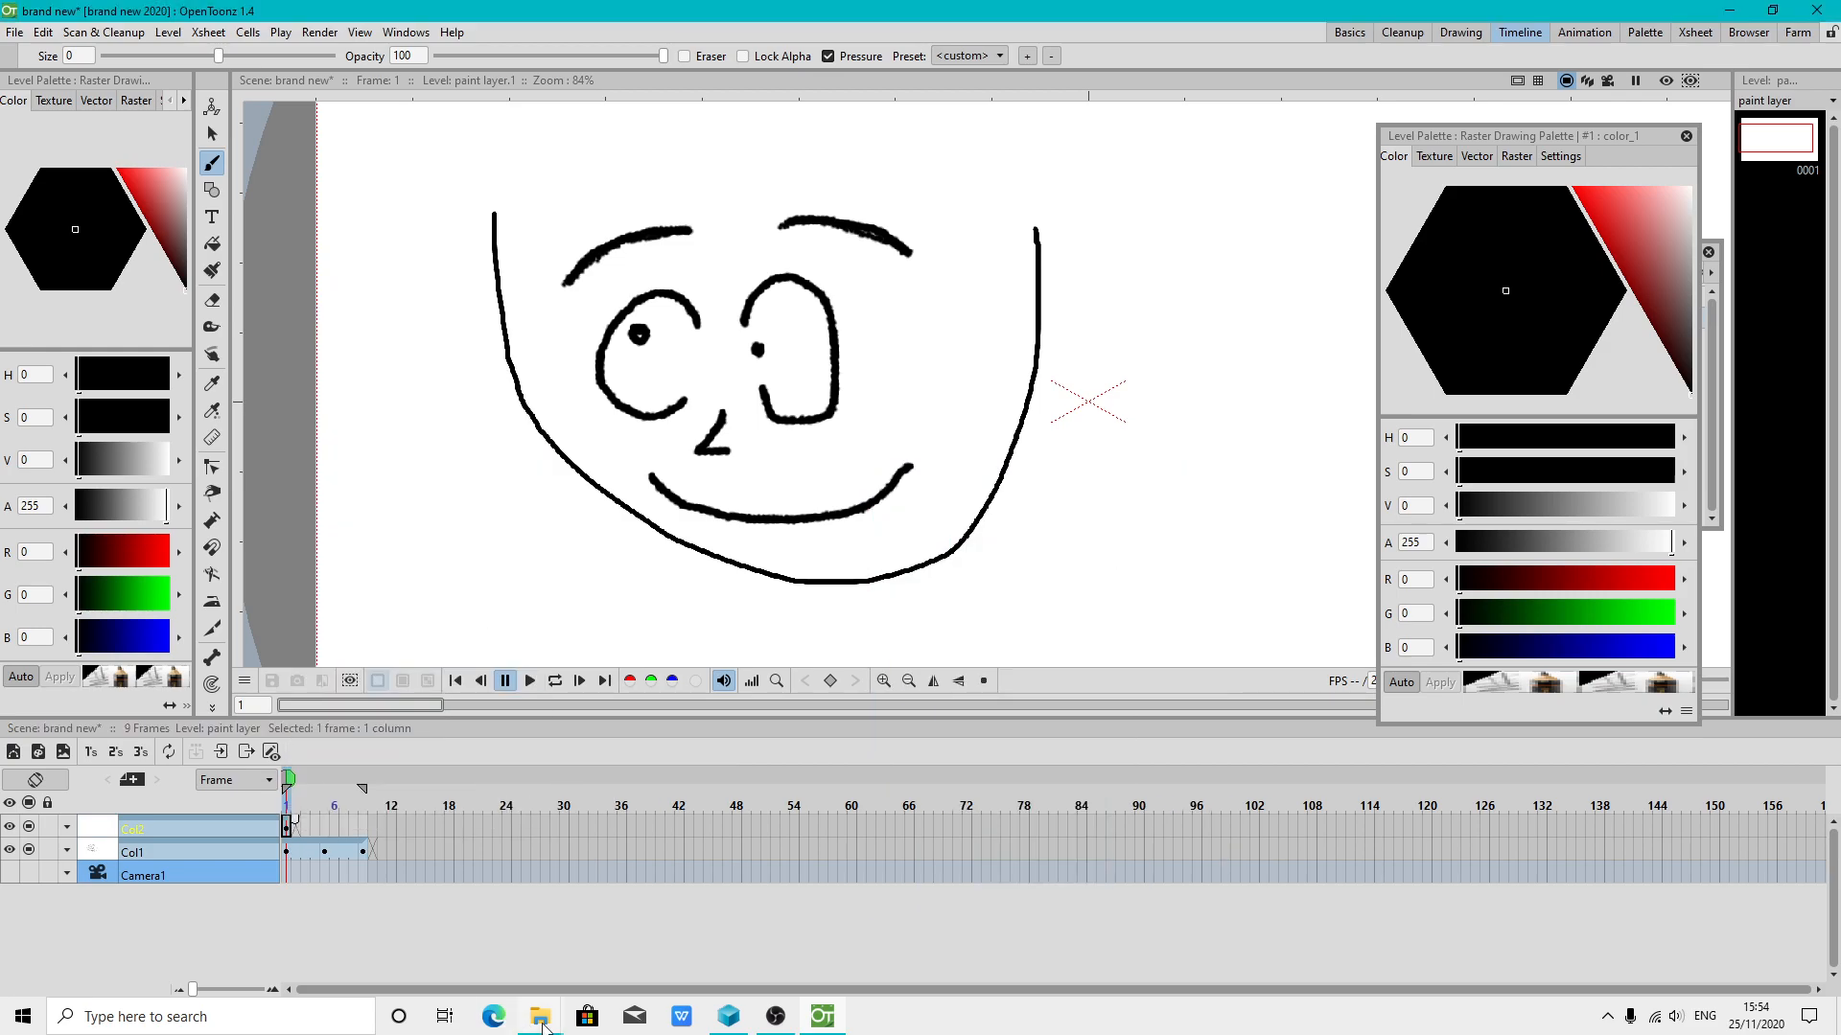
Switch to File Explorer and check the B.0001.tif and paint layer.0001.tif files in the brand new folder
{"action": "mouse_move", "coordinate": [540, 1016]}
{"action": "left_click", "coordinate": [642, 935]}
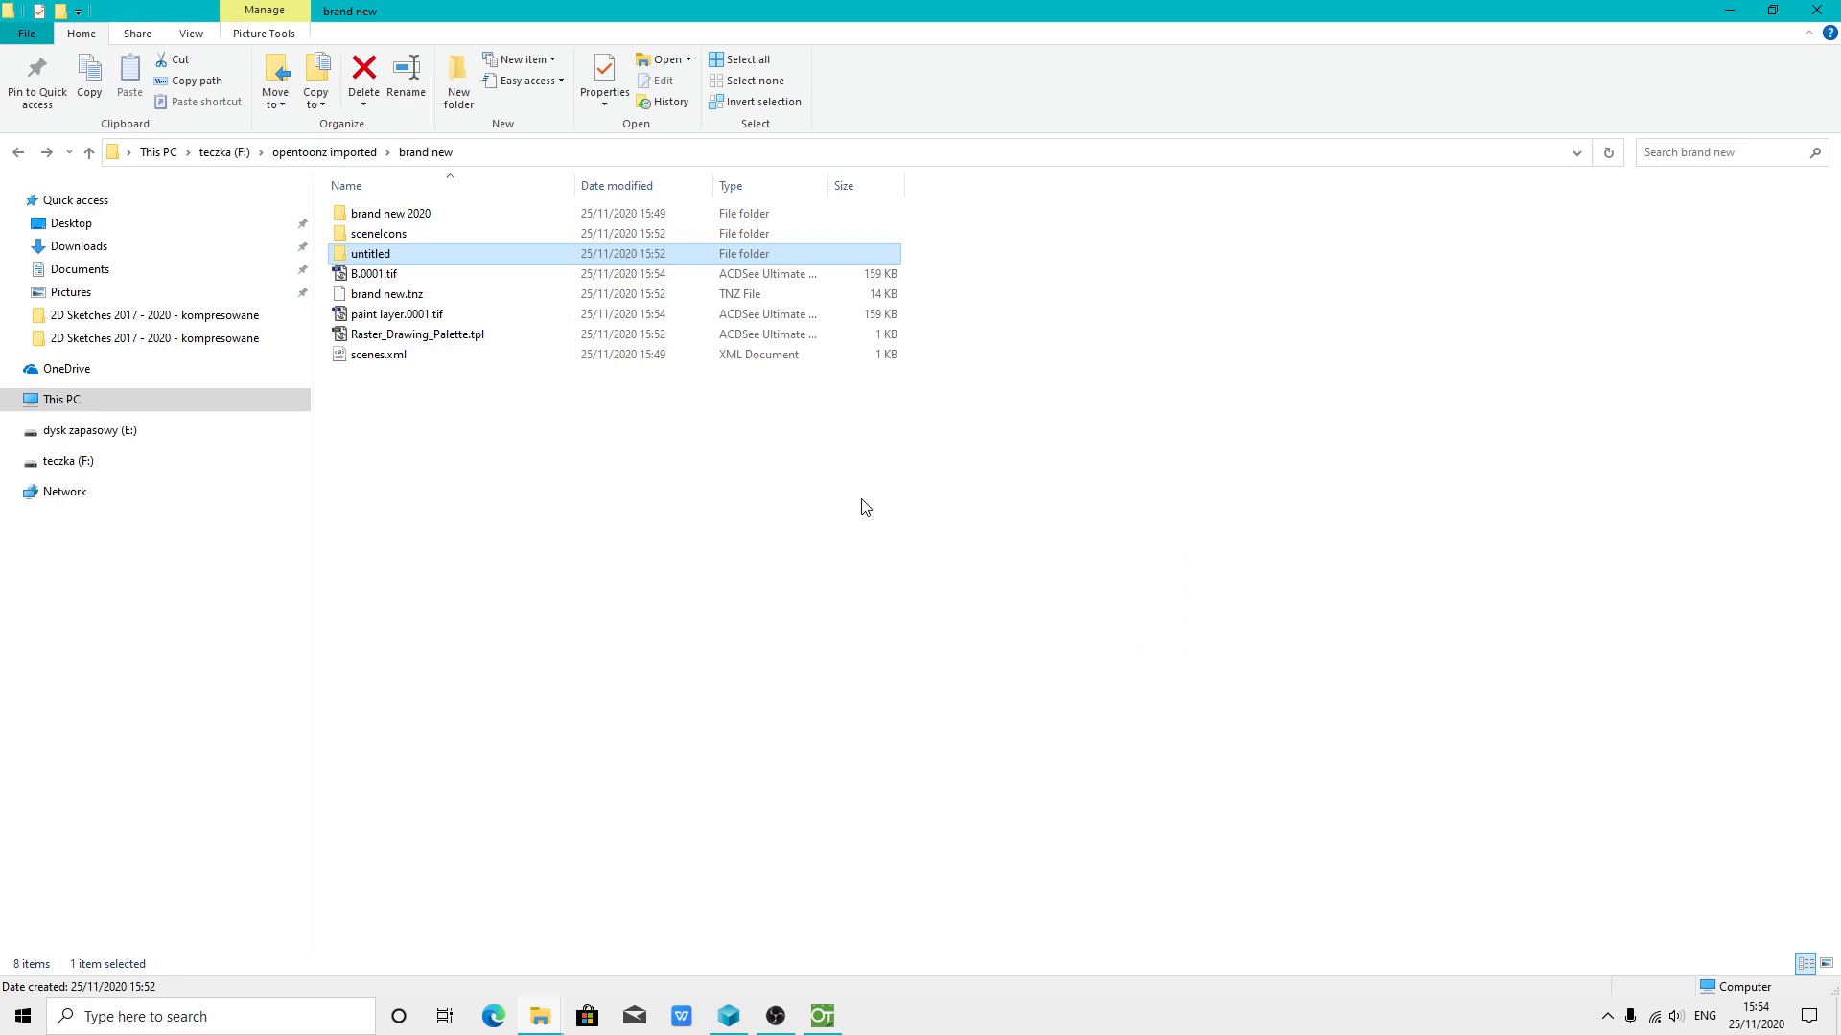
{"action": "left_click", "coordinate": [388, 277]}
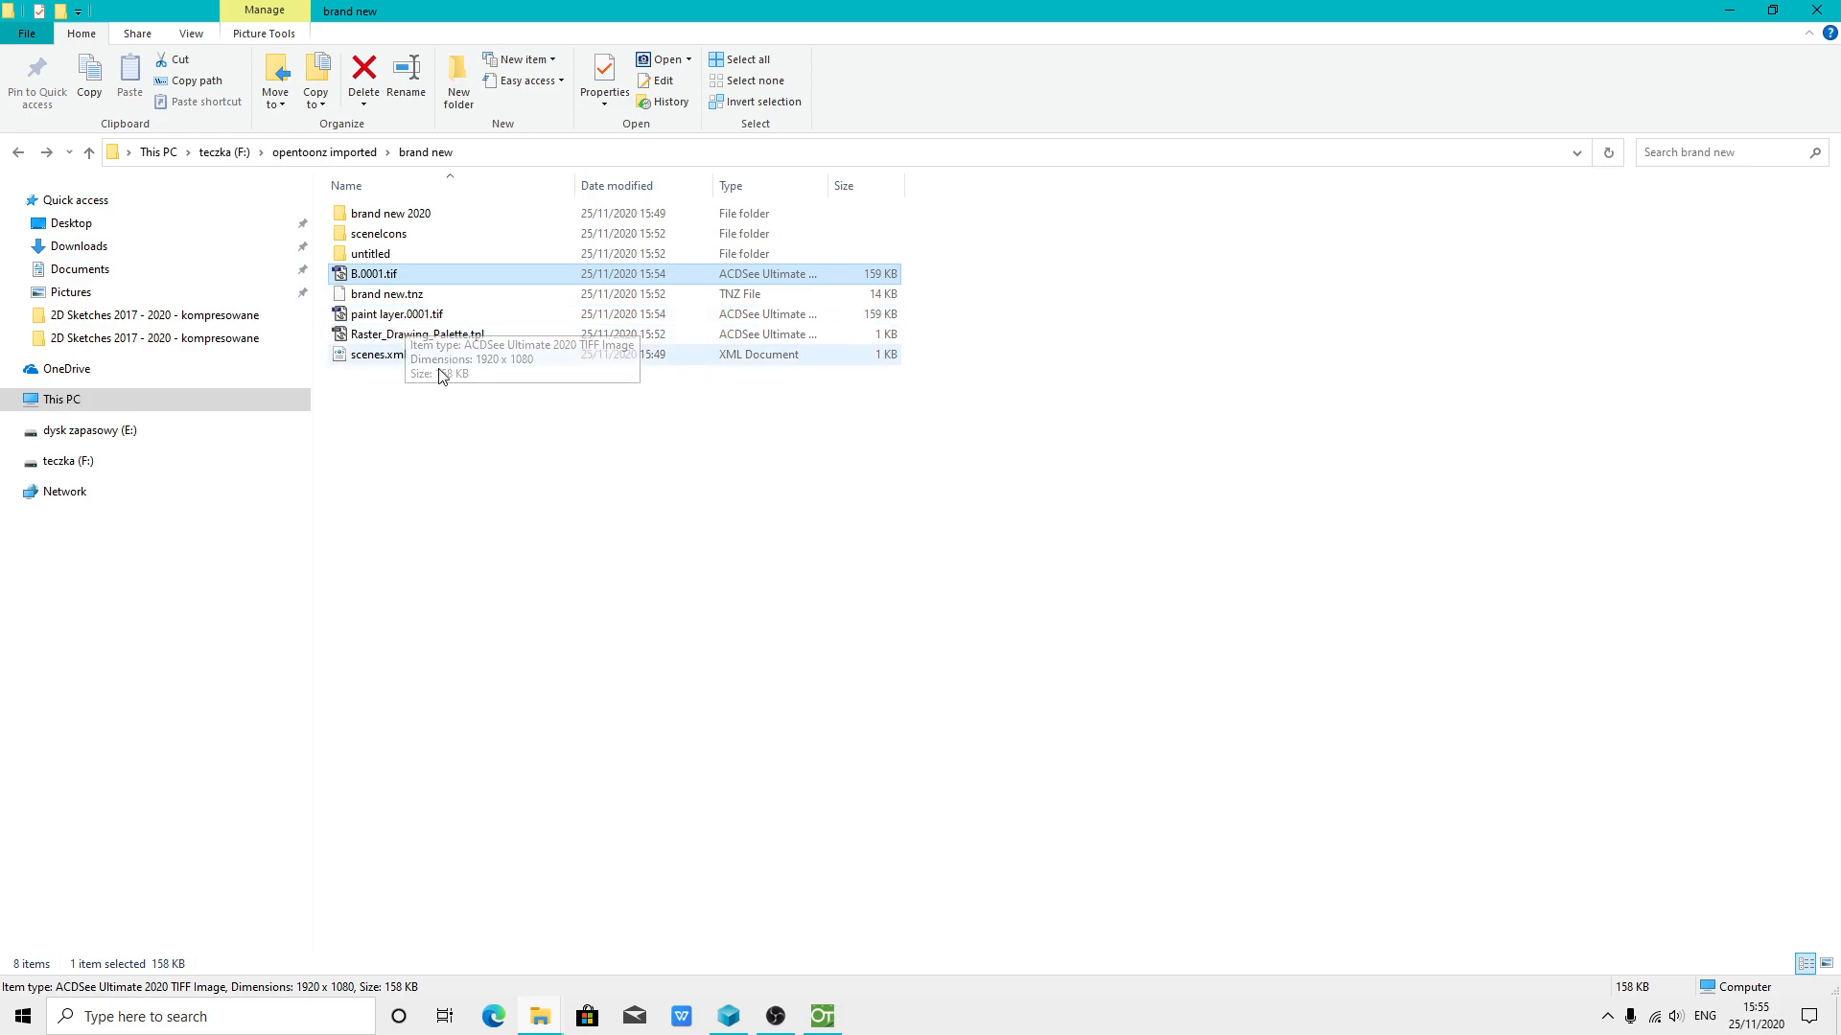
{"action": "right_click", "coordinate": [415, 481]}
{"action": "left_click", "coordinate": [827, 1015]}
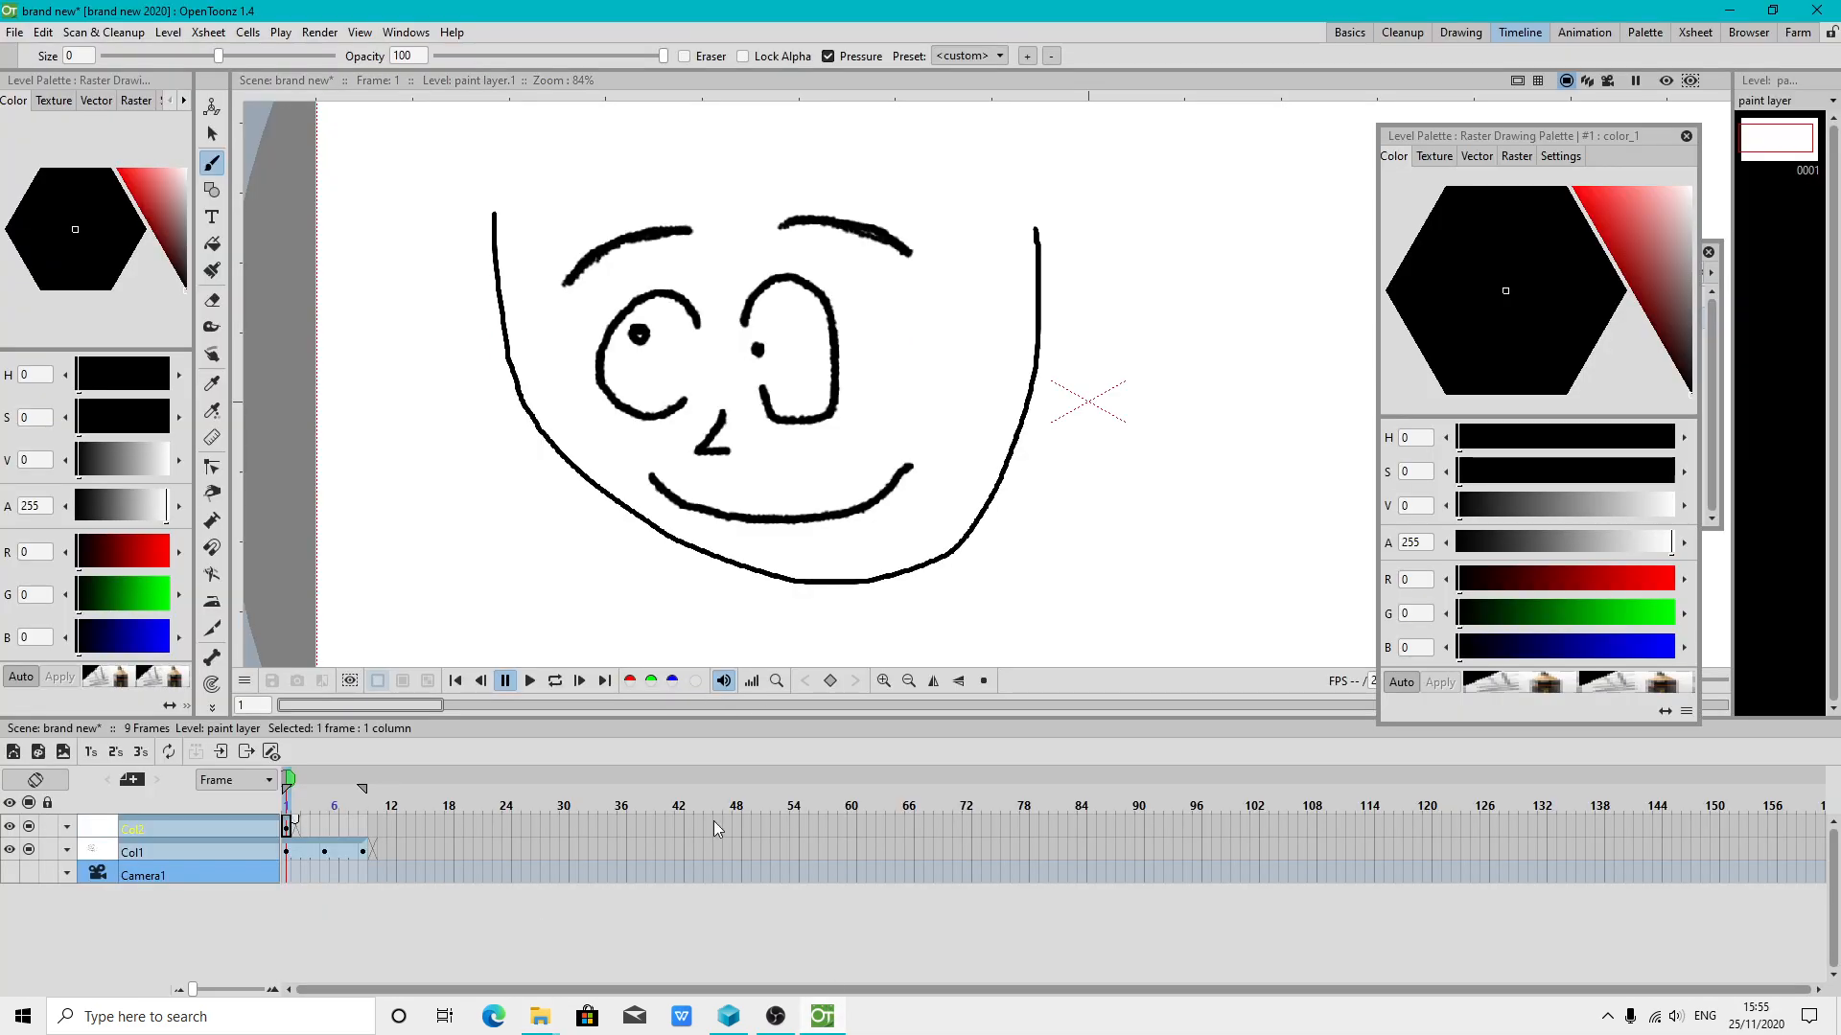
{"action": "left_click", "coordinate": [540, 1021]}
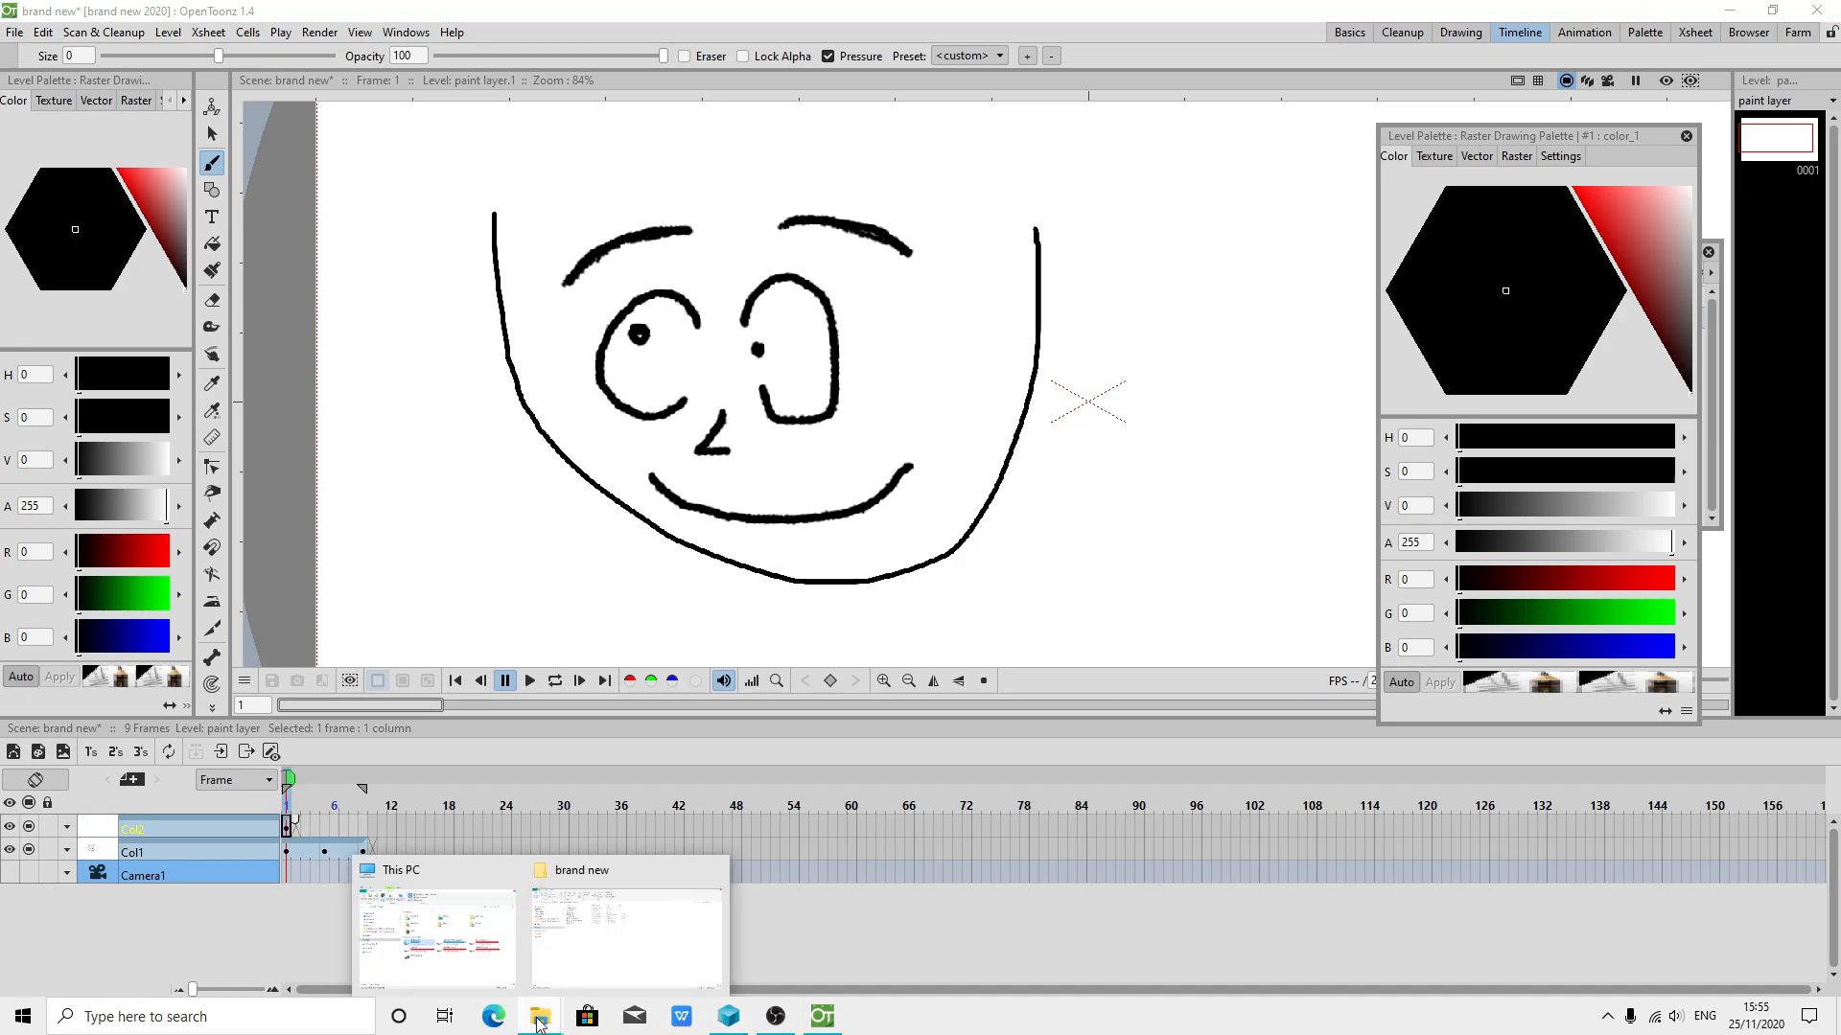
{"action": "left_click", "coordinate": [602, 959]}
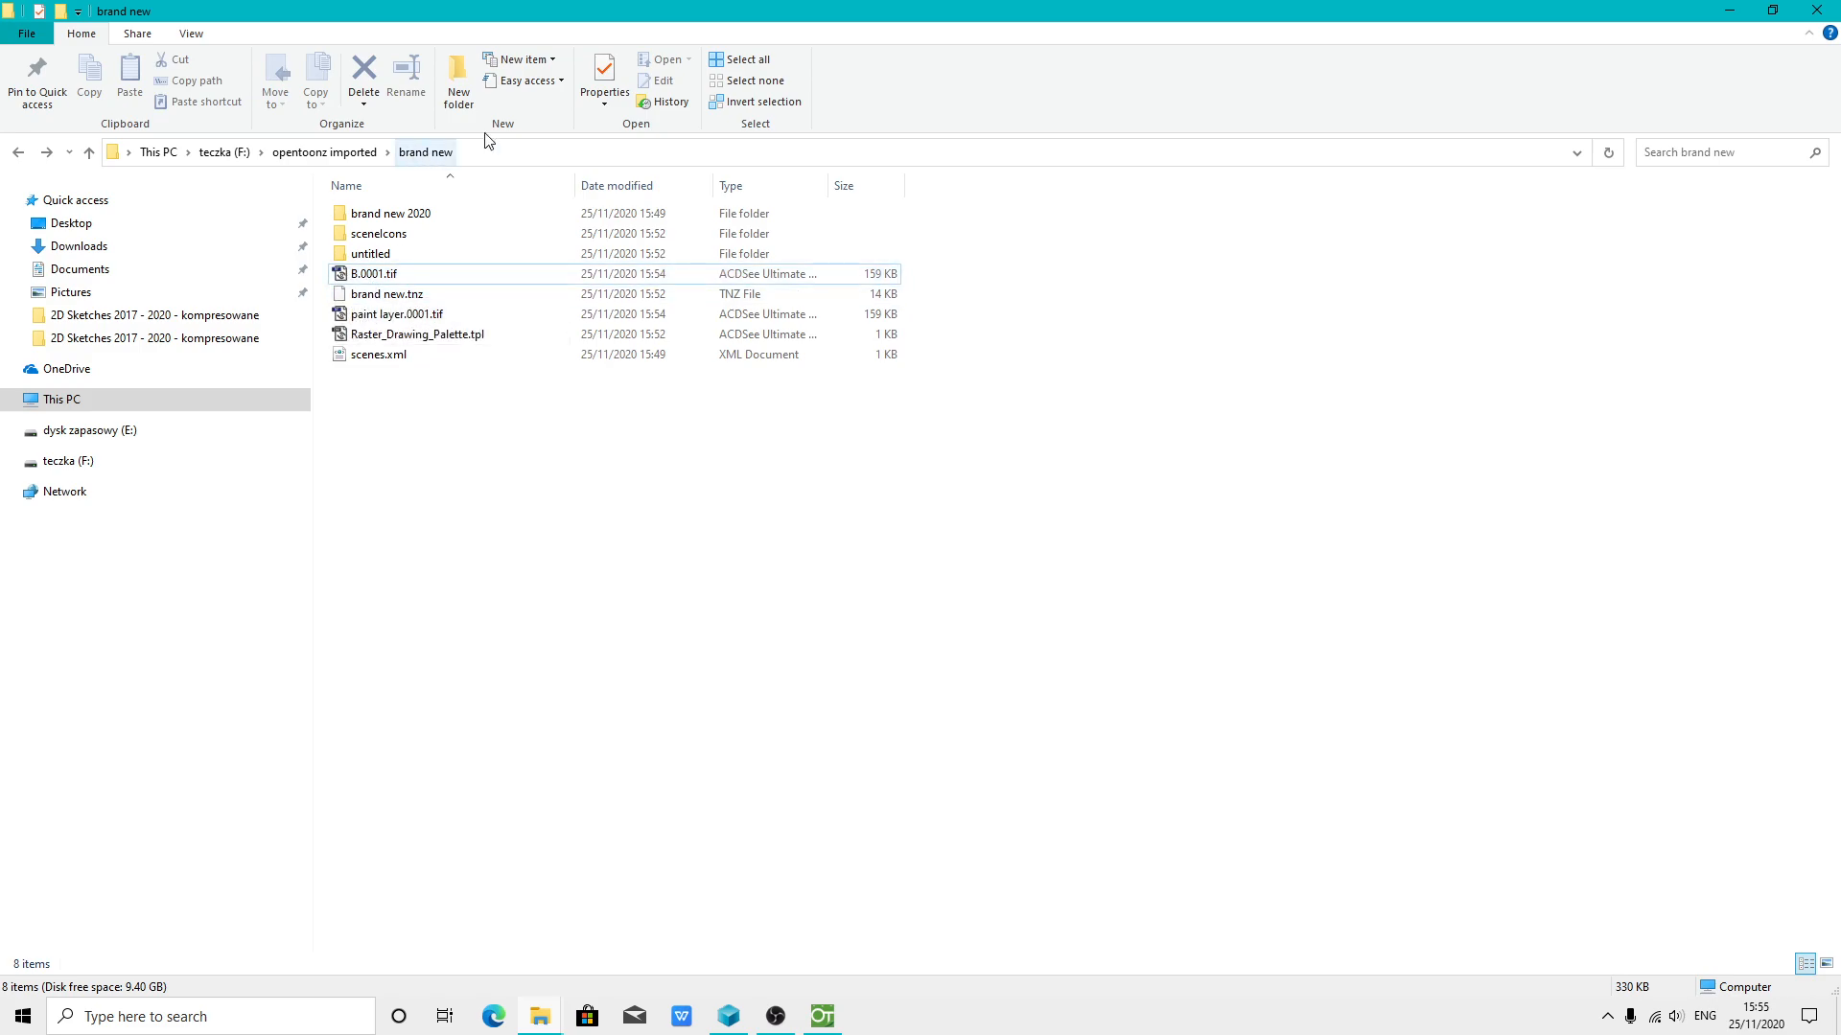
Return to OpenToonz and save the scene together with all its levels
{"action": "left_click", "coordinate": [1728, 10]}
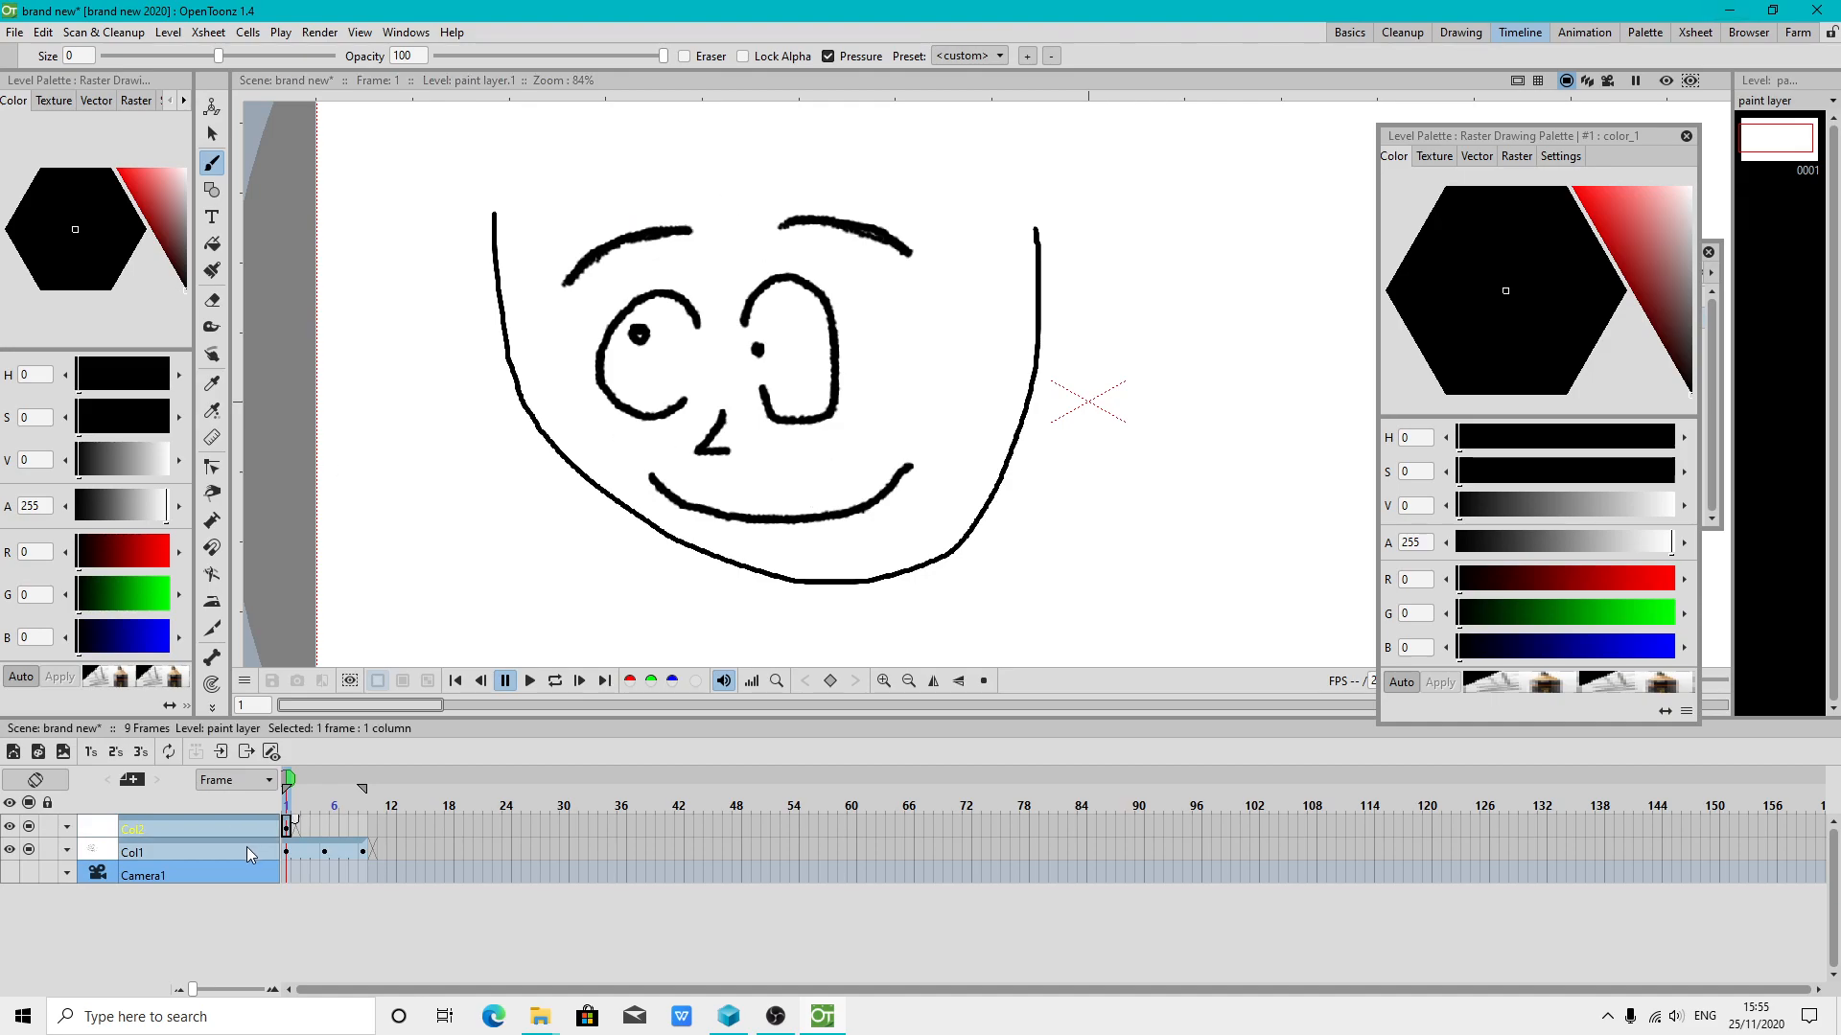
{"action": "left_click", "coordinate": [14, 32]}
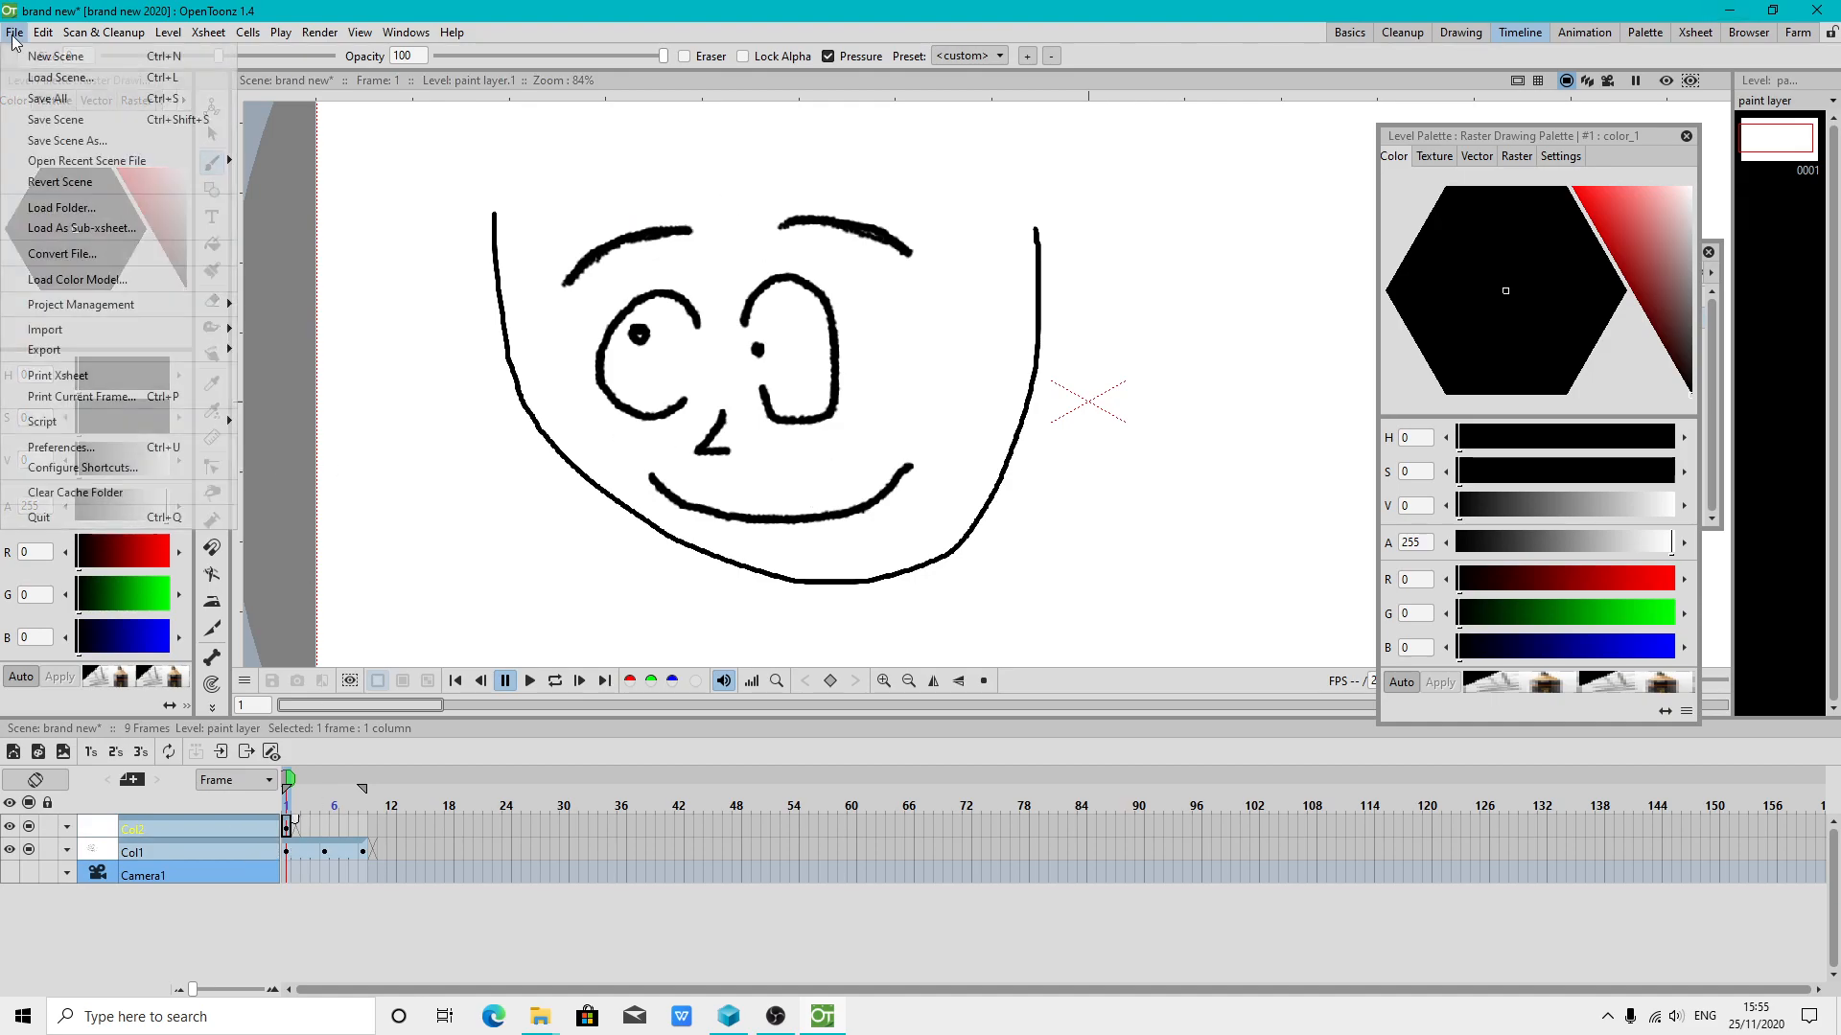
{"action": "left_click", "coordinate": [61, 100]}
Review the face drawings of Col1 across frames 1 to 9 and take a closer look at frame 8
{"action": "left_click", "coordinate": [324, 850]}
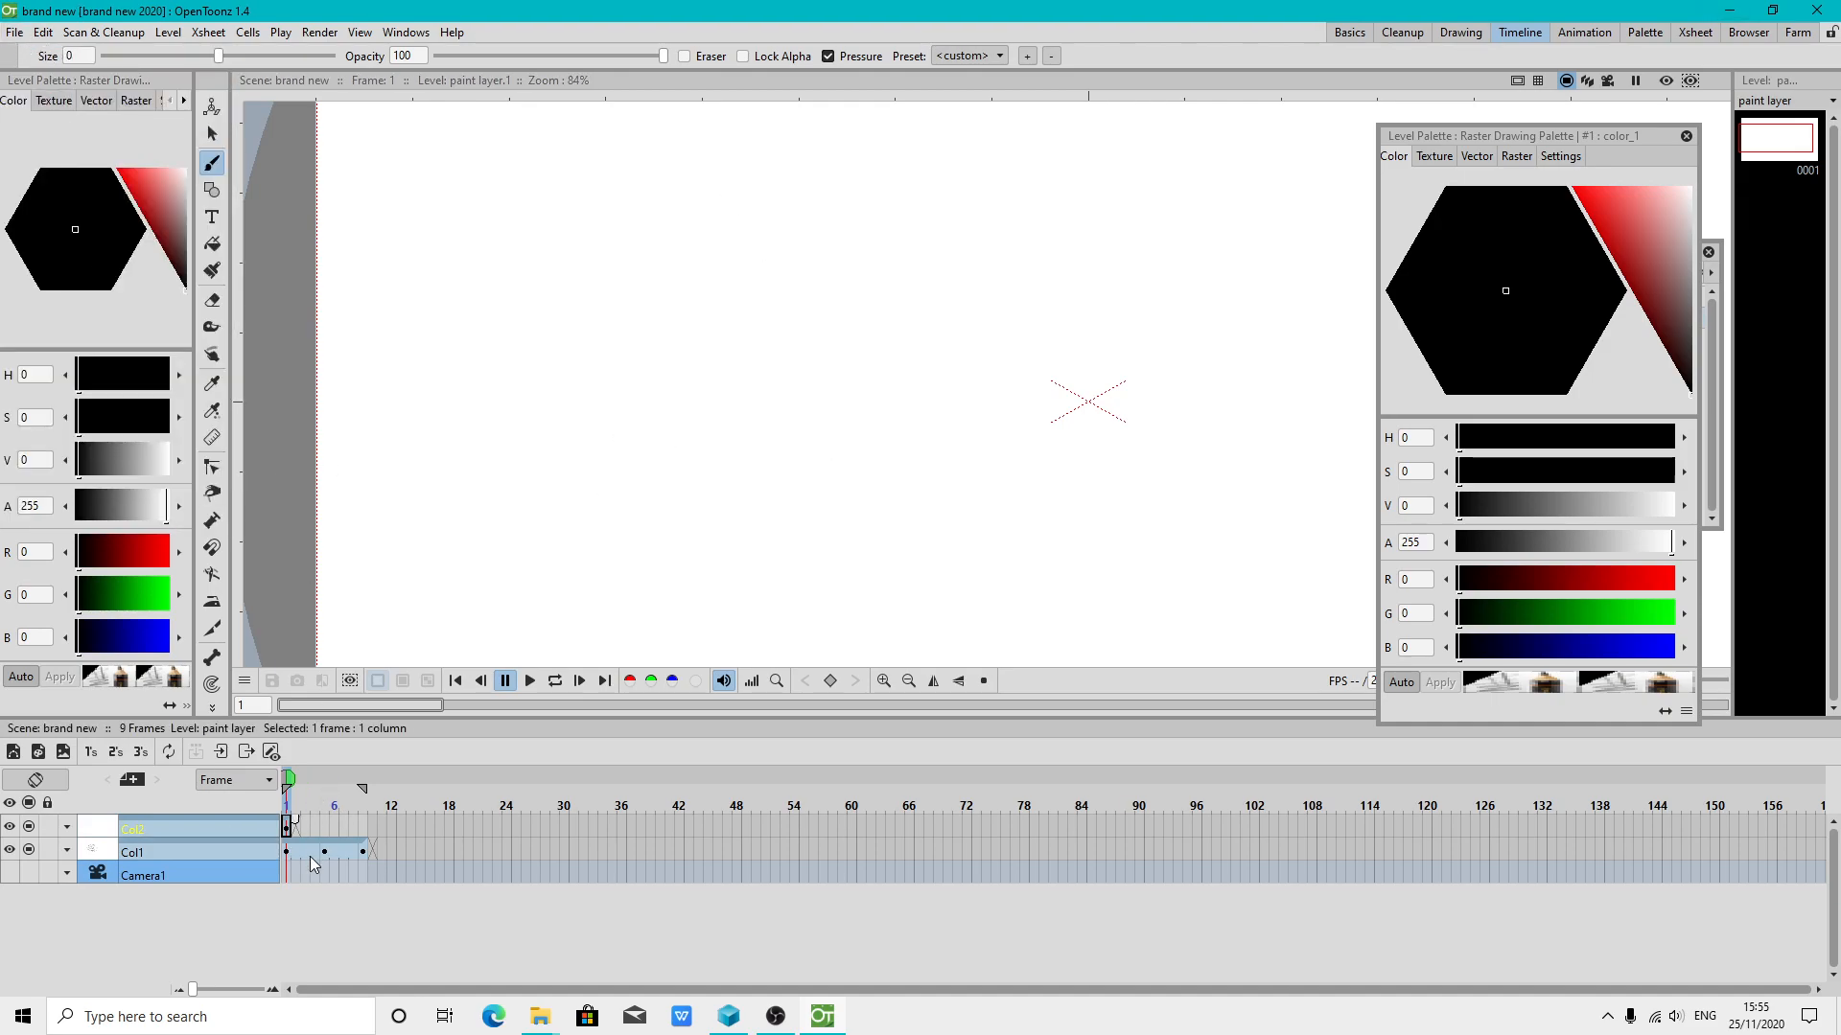
{"action": "left_click", "coordinate": [324, 39]}
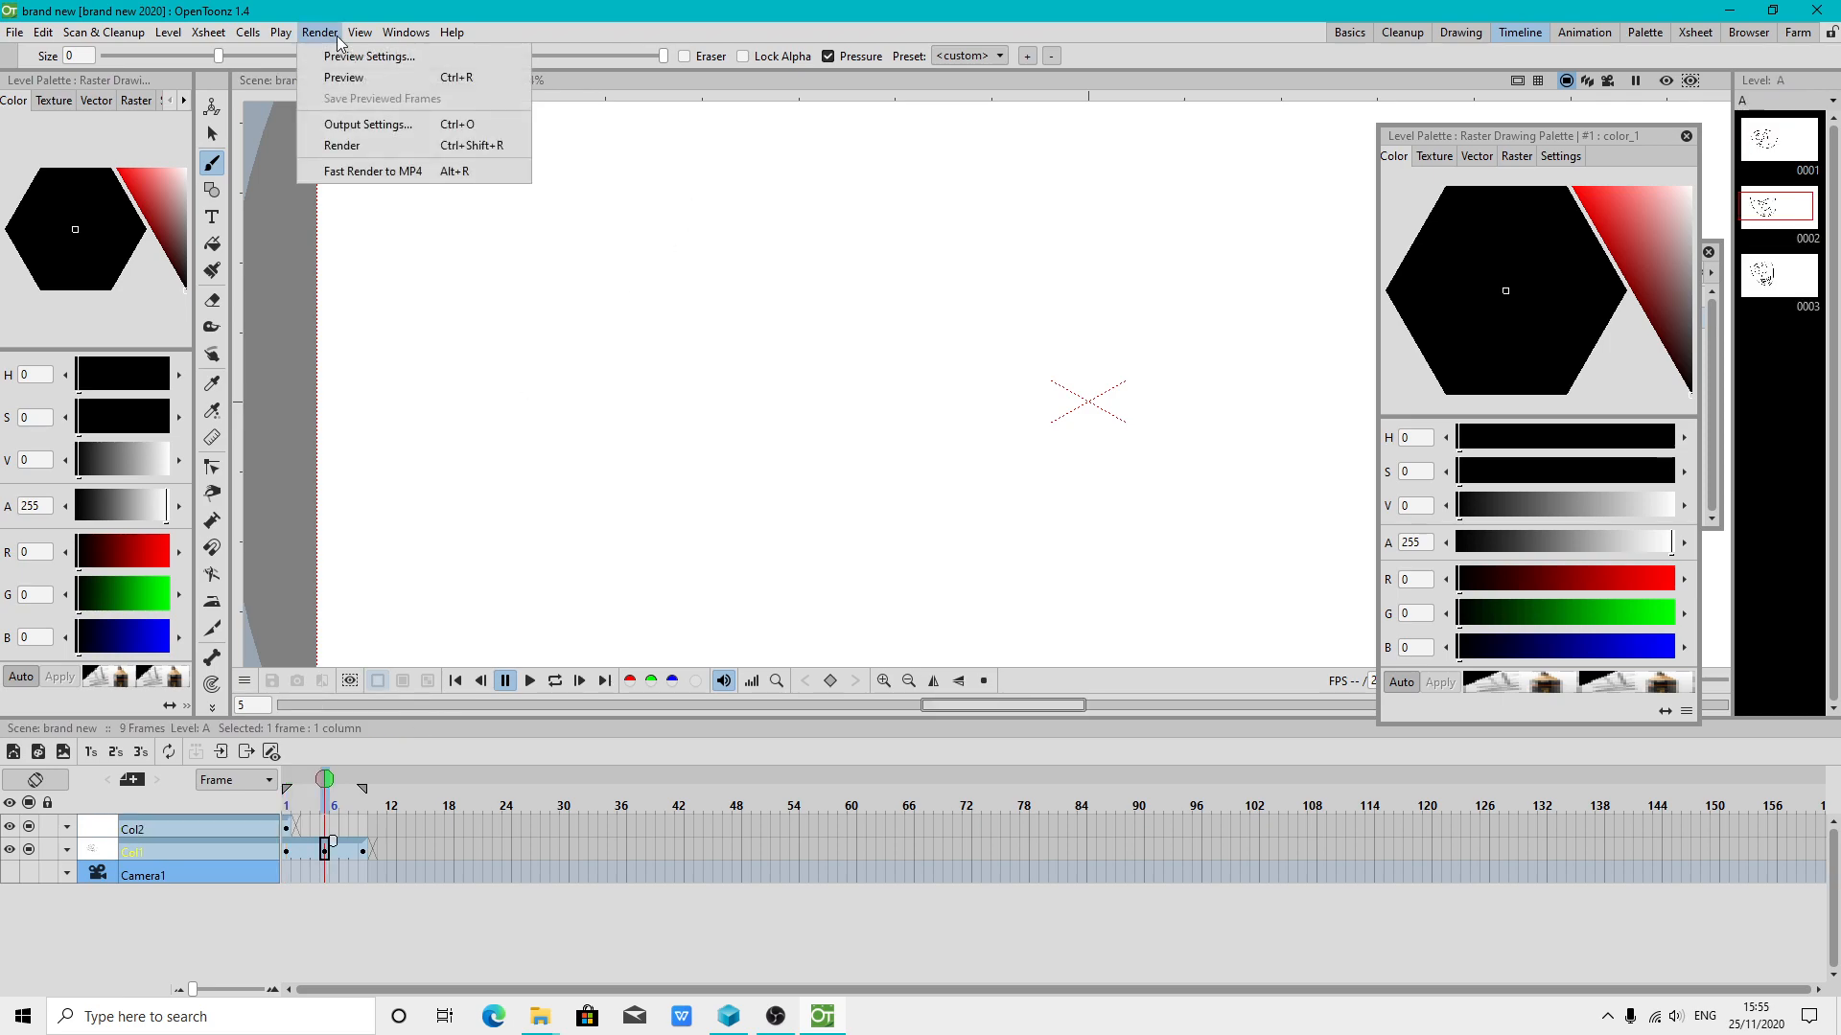
{"action": "left_click", "coordinate": [666, 386]}
{"action": "left_click", "coordinate": [364, 851]}
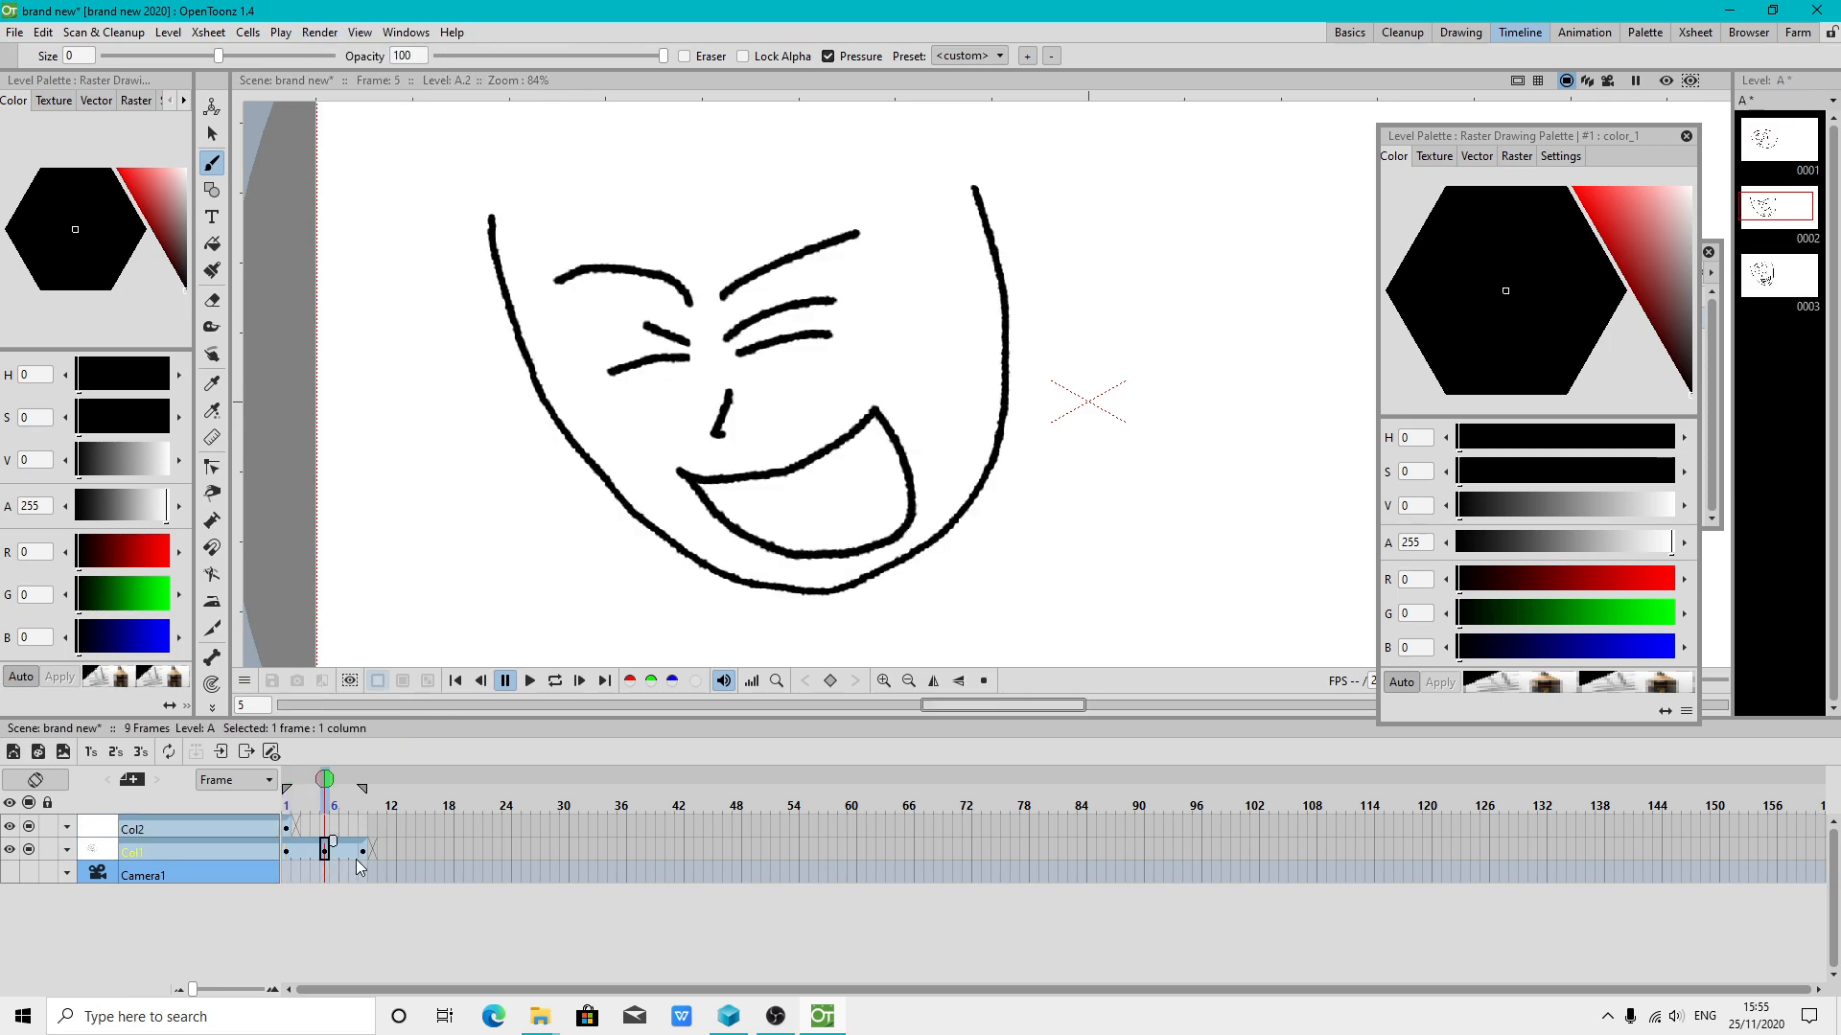
{"action": "left_click", "coordinate": [287, 851]}
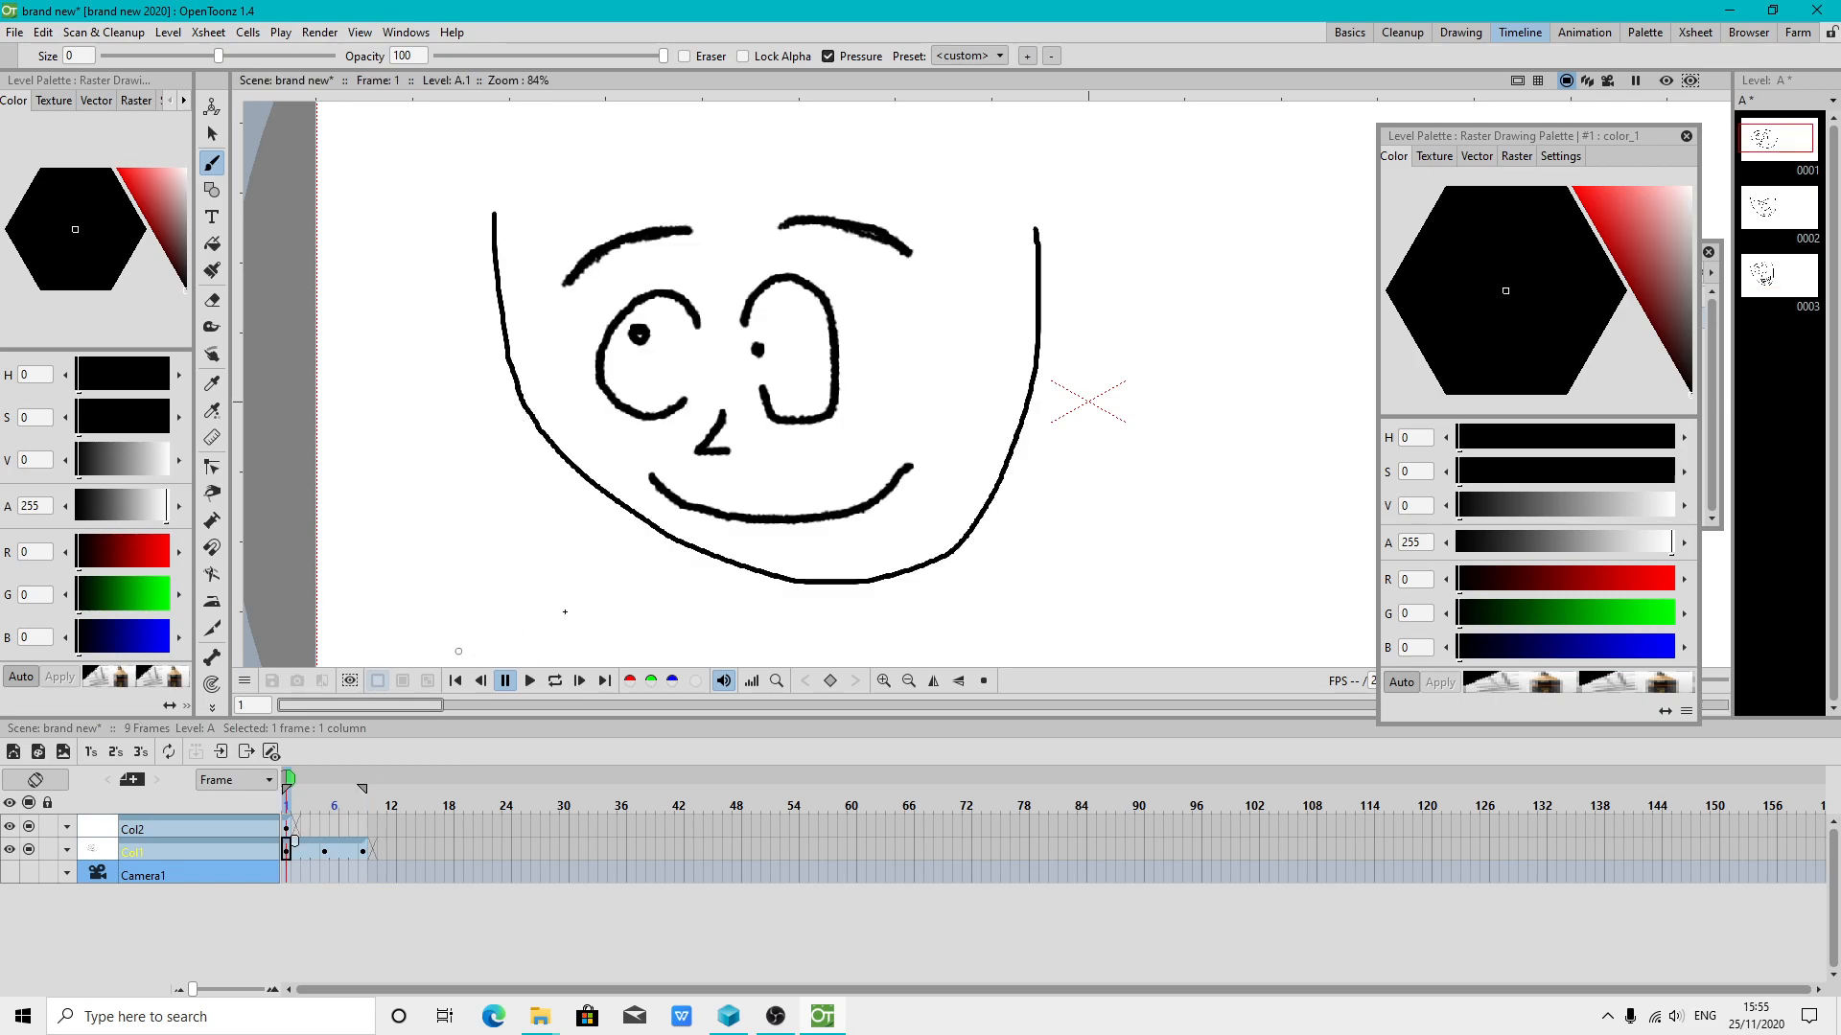
{"action": "left_click", "coordinate": [330, 850]}
{"action": "left_click", "coordinate": [356, 851]}
{"action": "left_click_drag", "start_coordinate": [357, 853], "coordinate": [362, 850]}
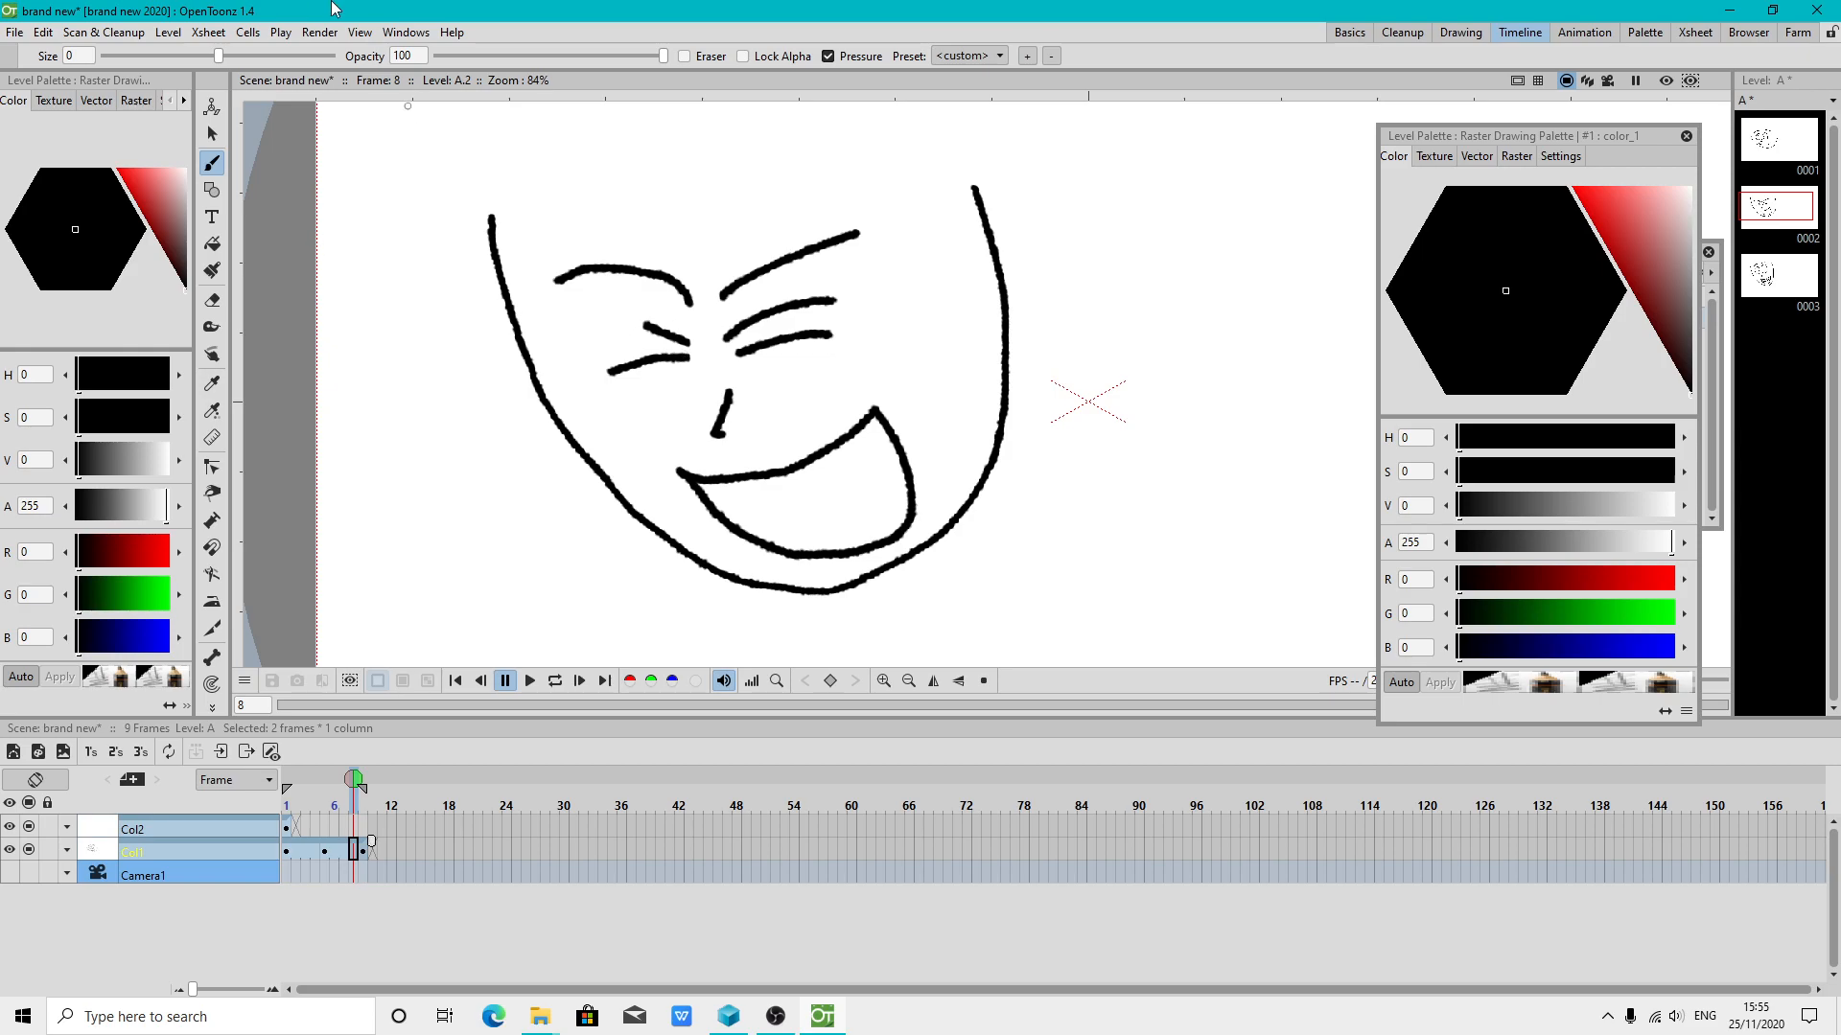
{"action": "left_click", "coordinate": [360, 32]}
{"action": "scroll", "coordinate": [724, 389], "scroll_direction": "up", "scroll_amount": 1}
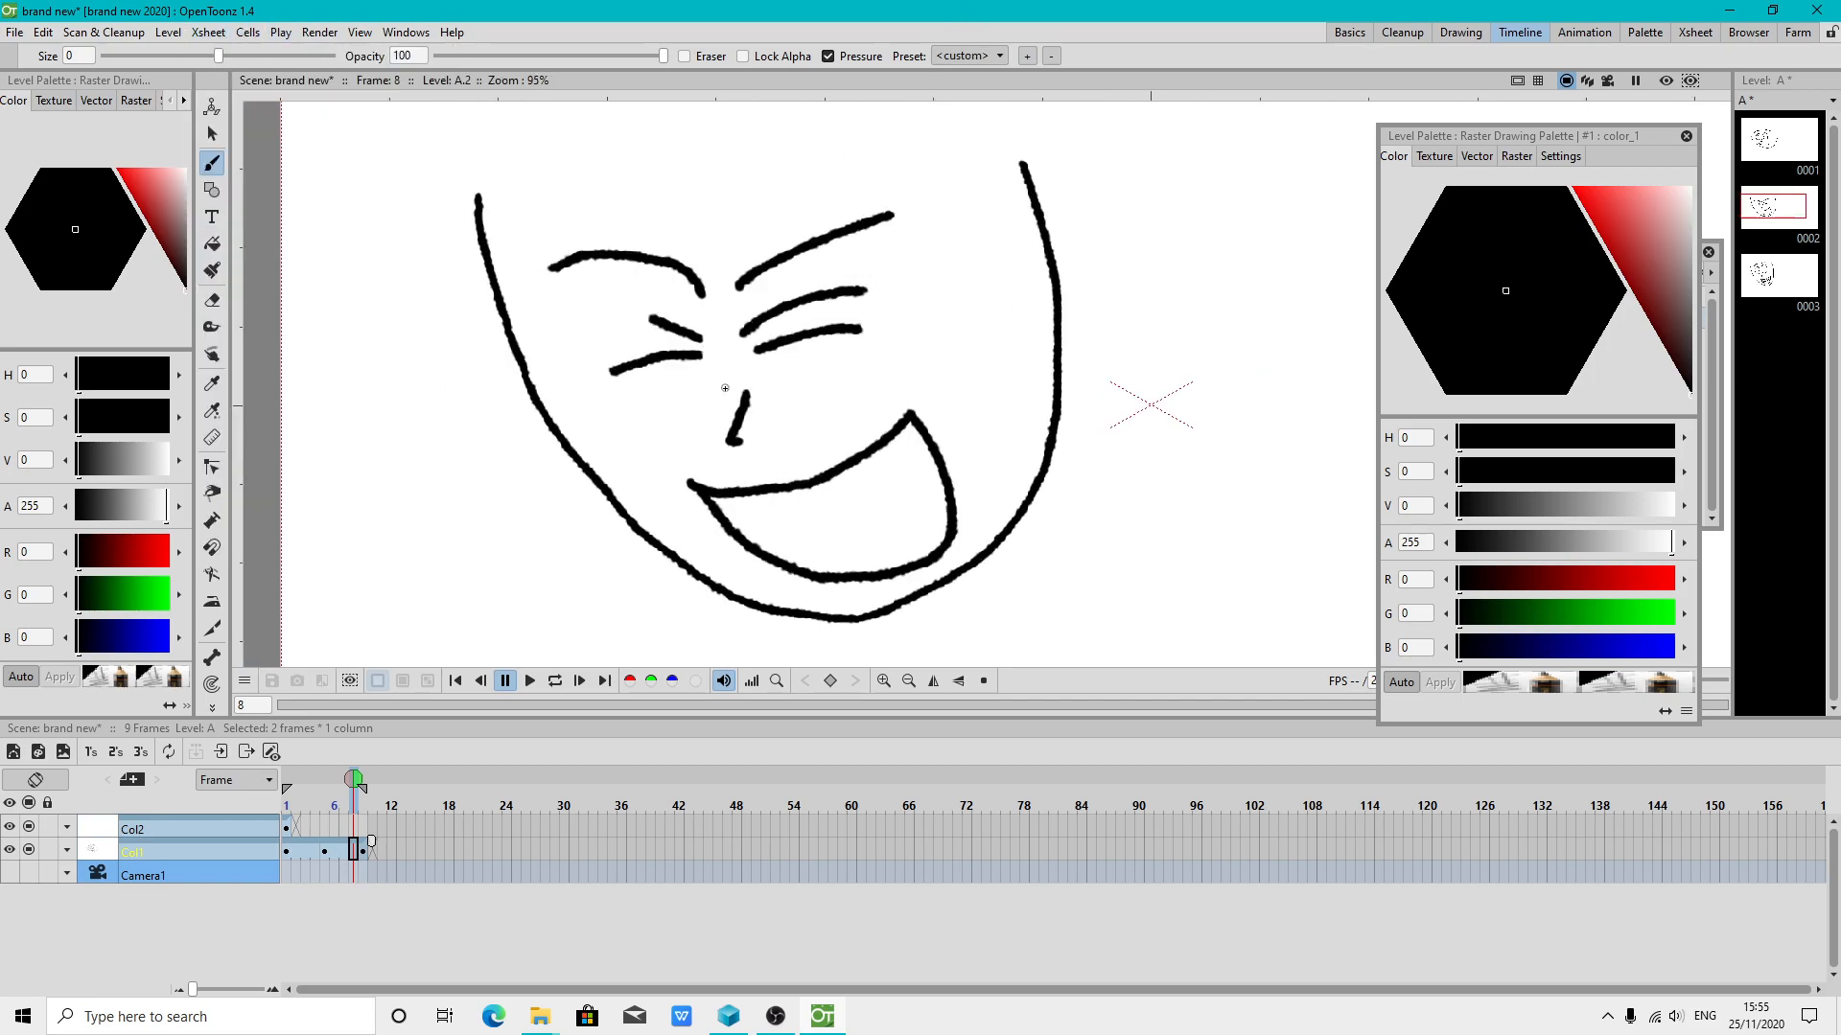
{"action": "scroll", "coordinate": [815, 259], "scroll_direction": "down", "scroll_amount": 1}
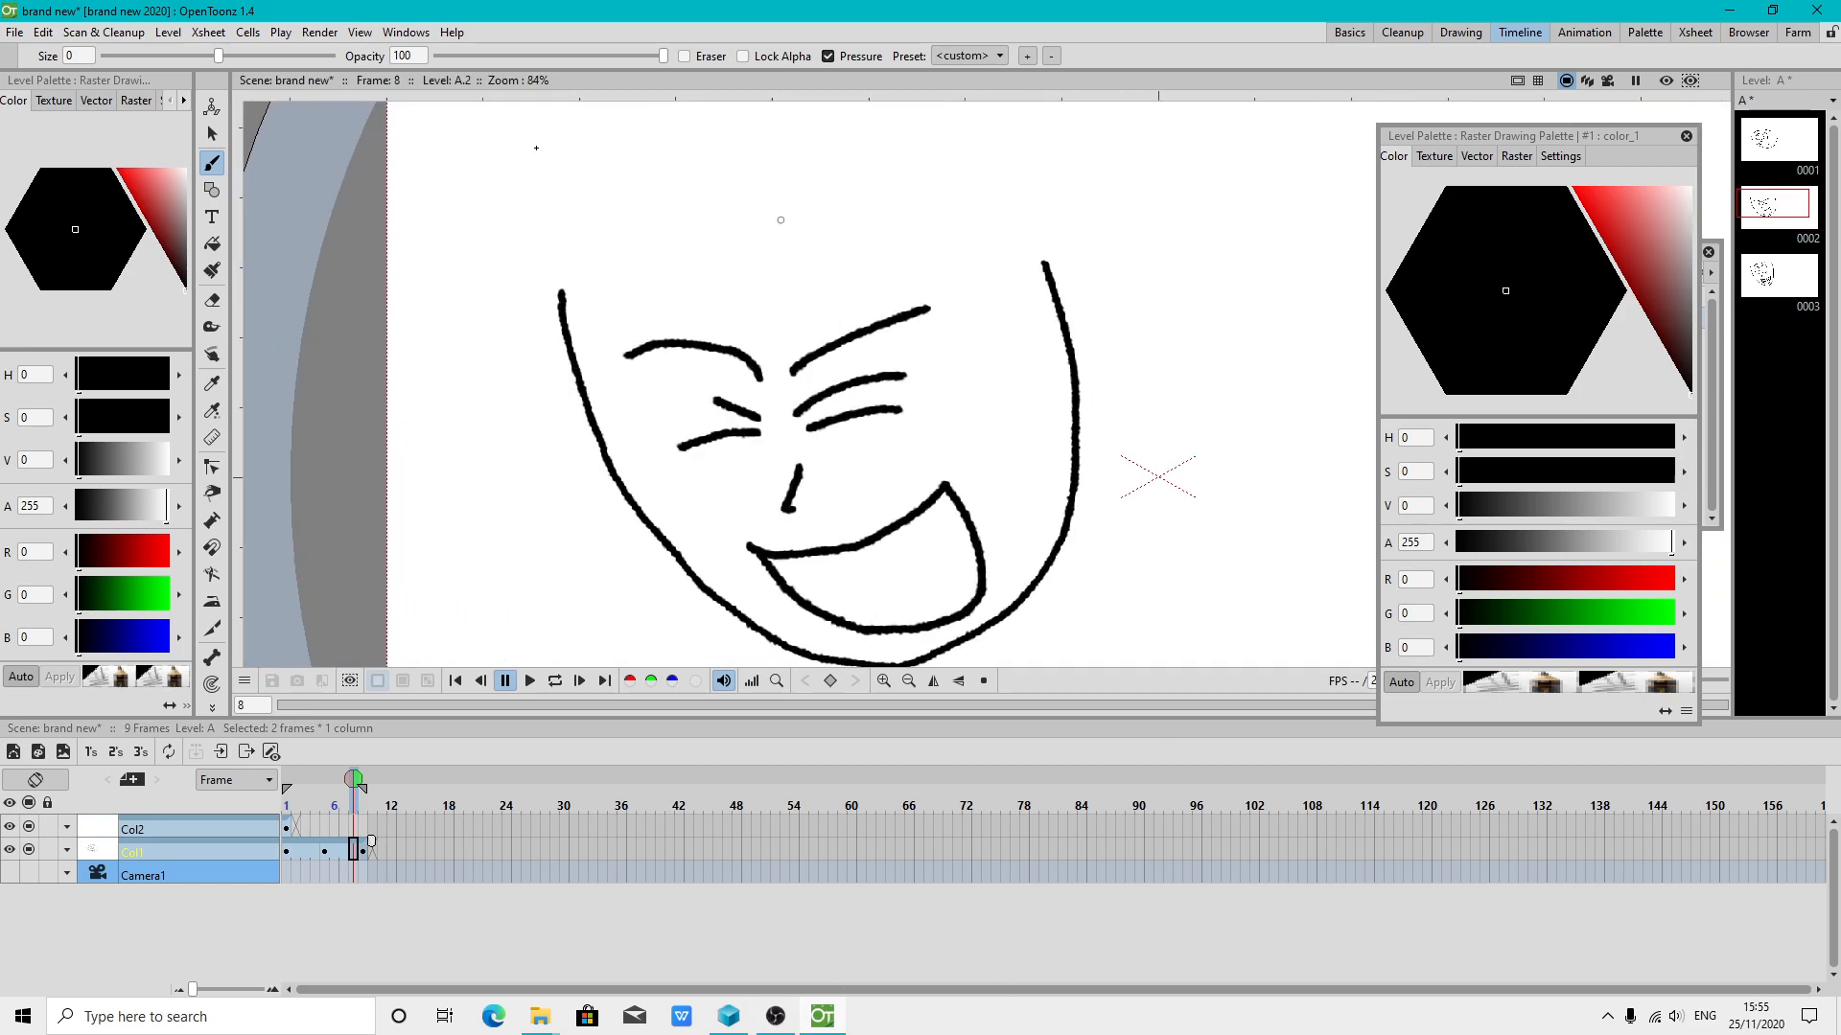
Check the OpenToonz version and build date in the program's About information
{"action": "left_click", "coordinate": [452, 32]}
{"action": "left_click", "coordinate": [513, 152]}
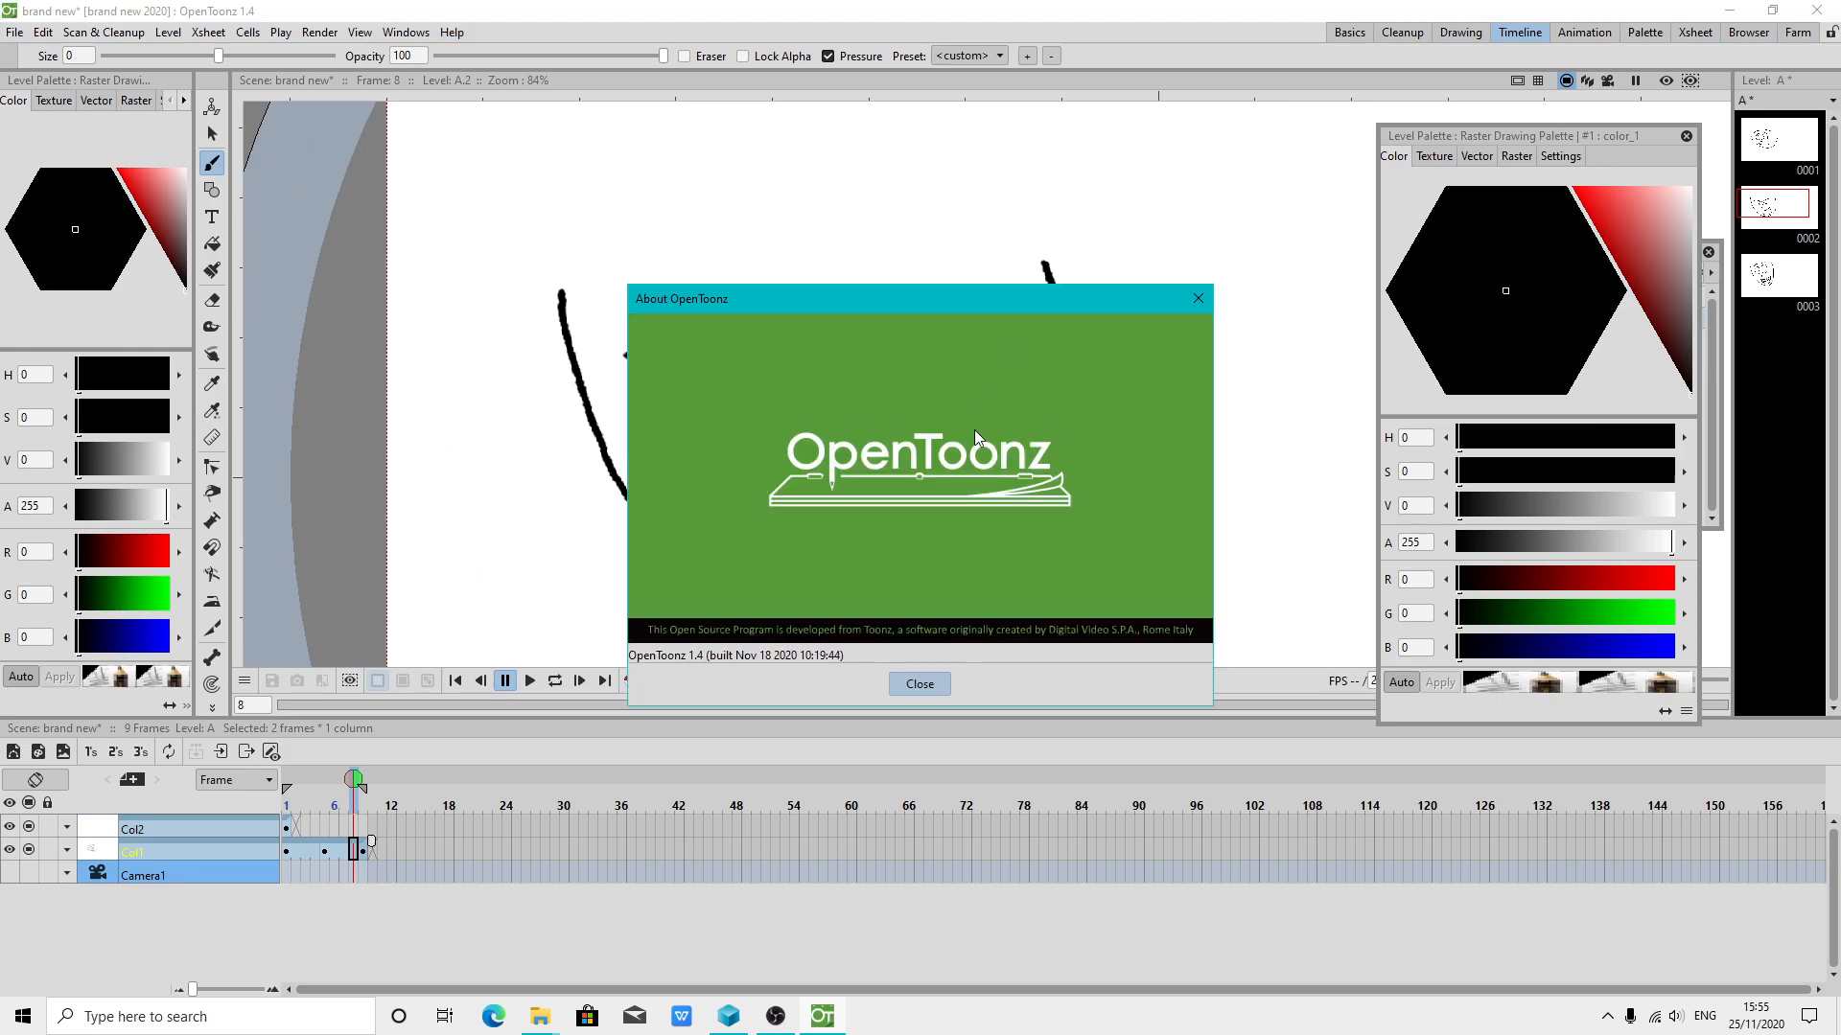
{"action": "left_click", "coordinate": [920, 684]}
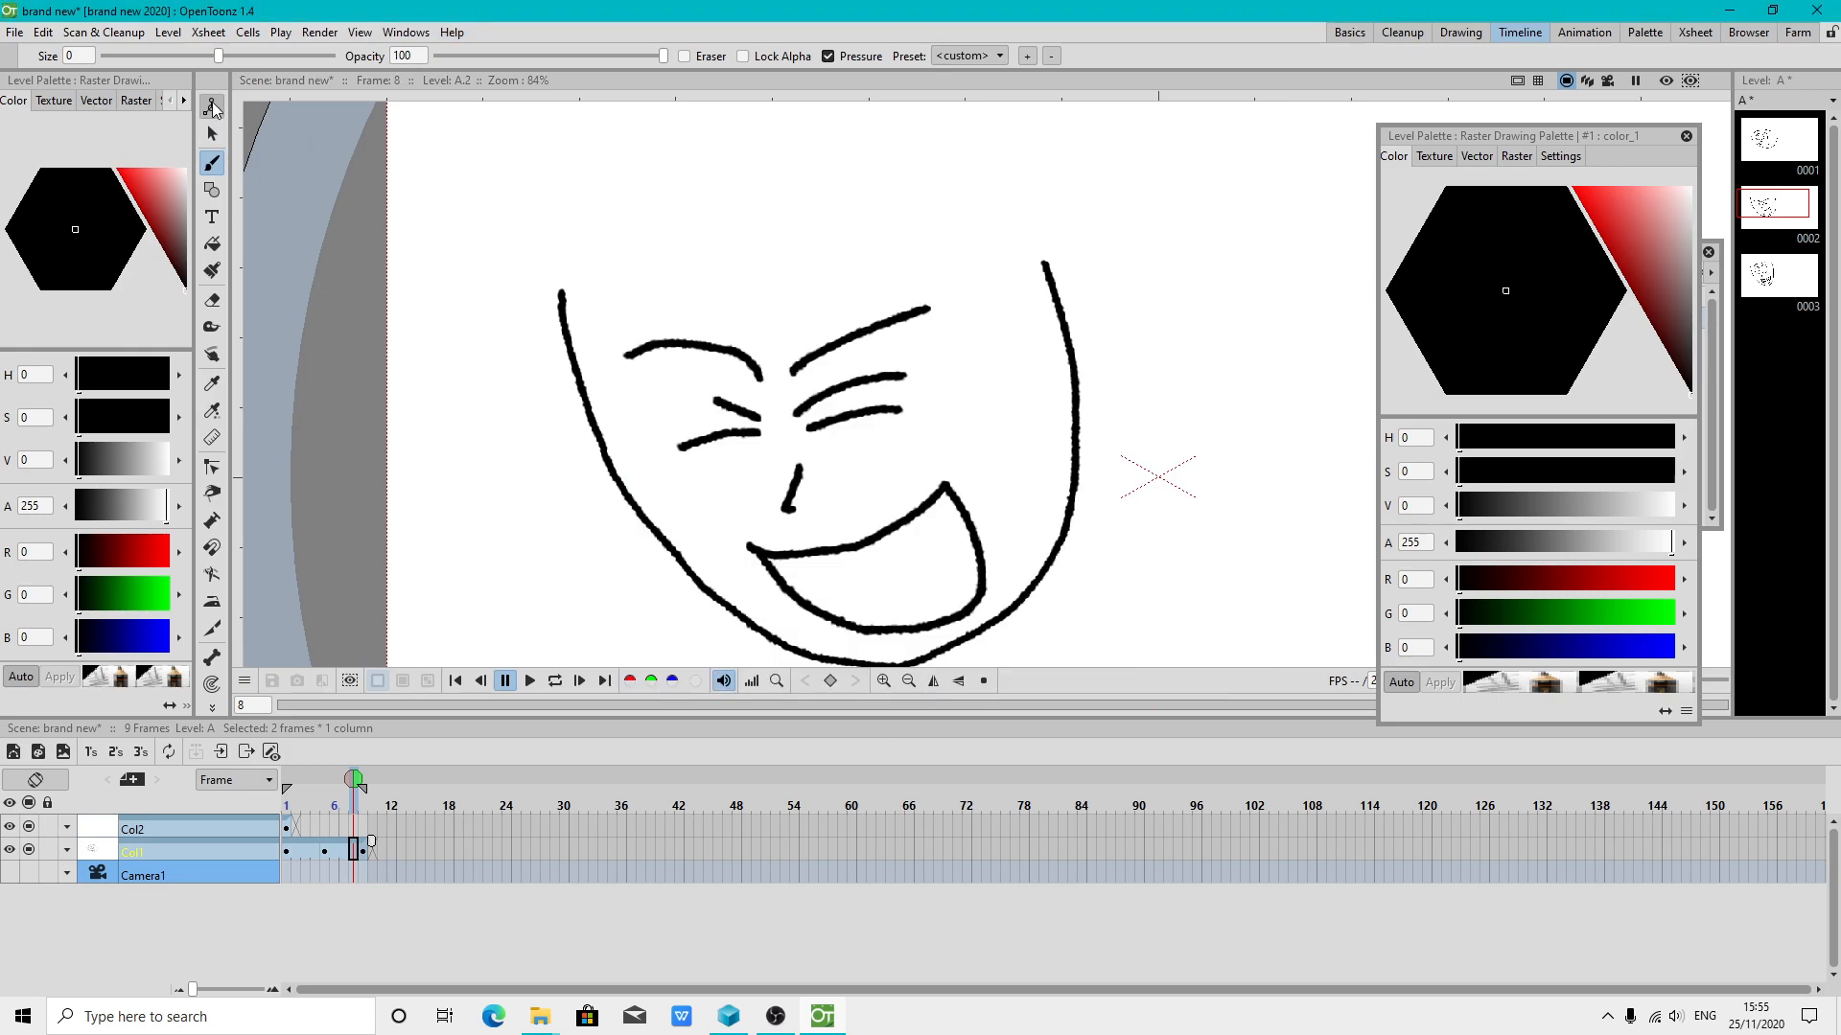
{"action": "left_click", "coordinate": [451, 32]}
{"action": "left_click", "coordinate": [537, 152]}
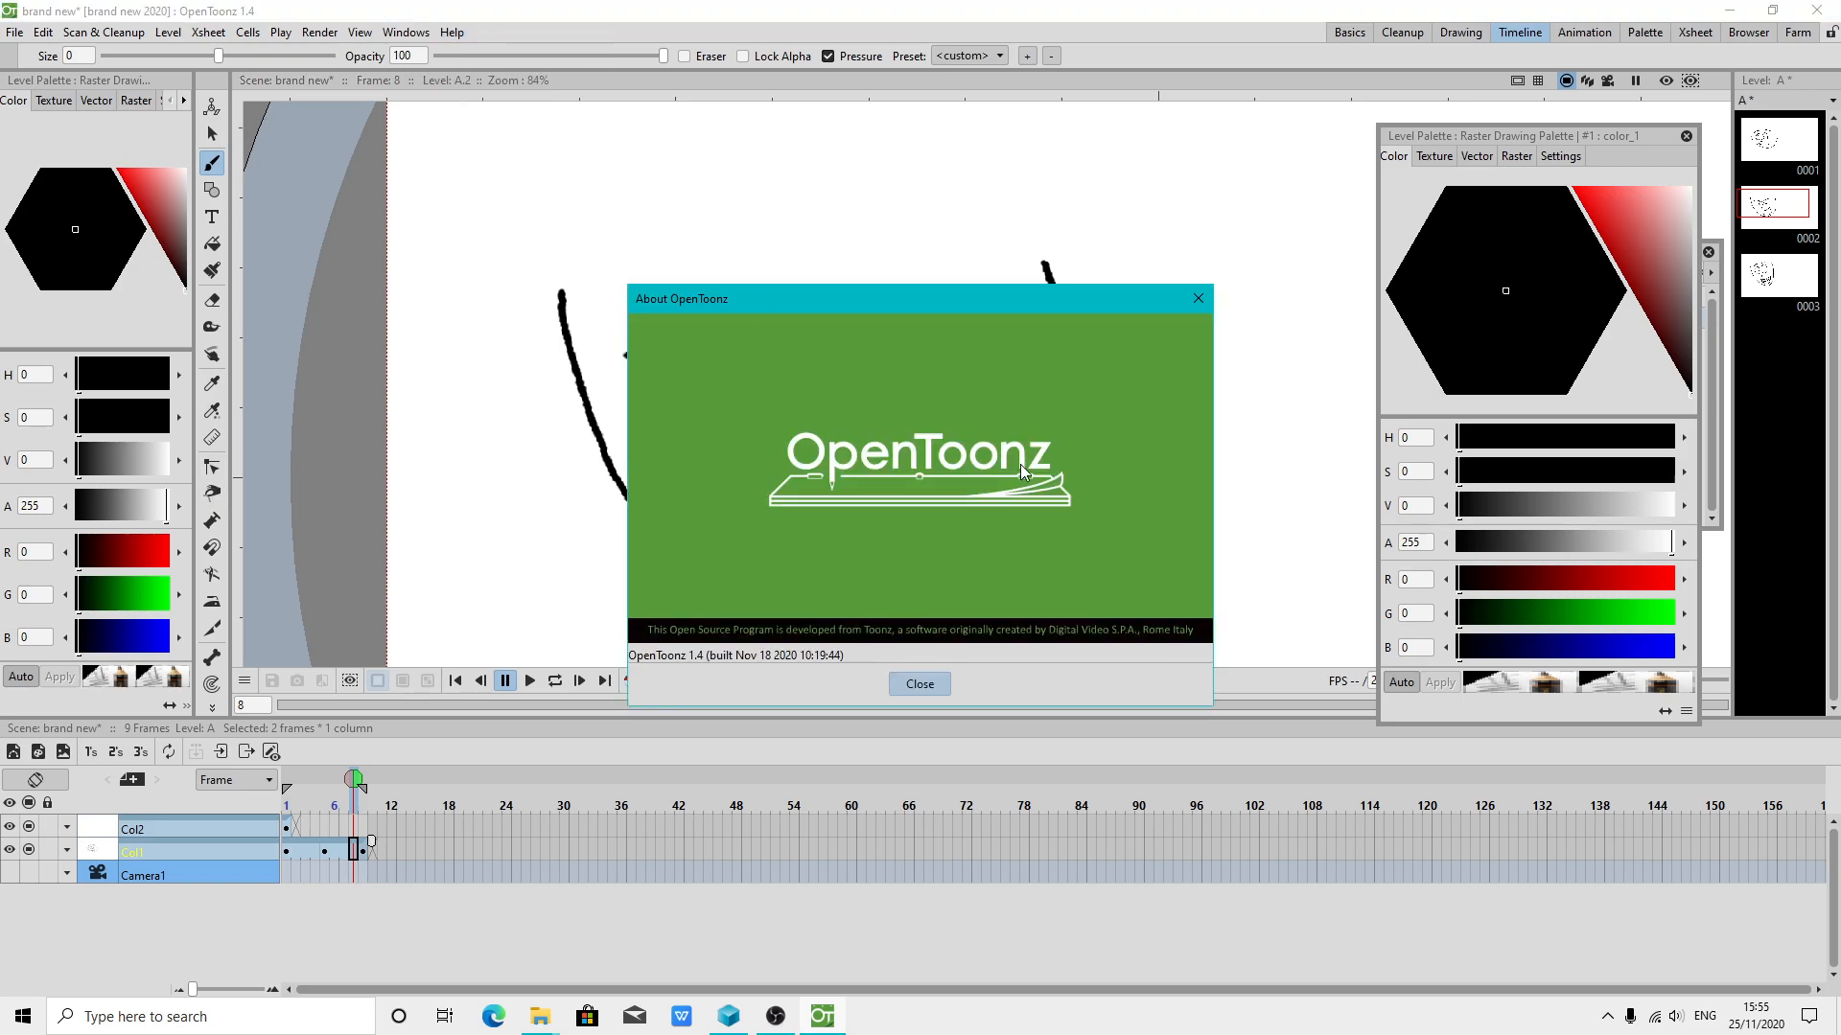
{"action": "left_click", "coordinate": [922, 686]}
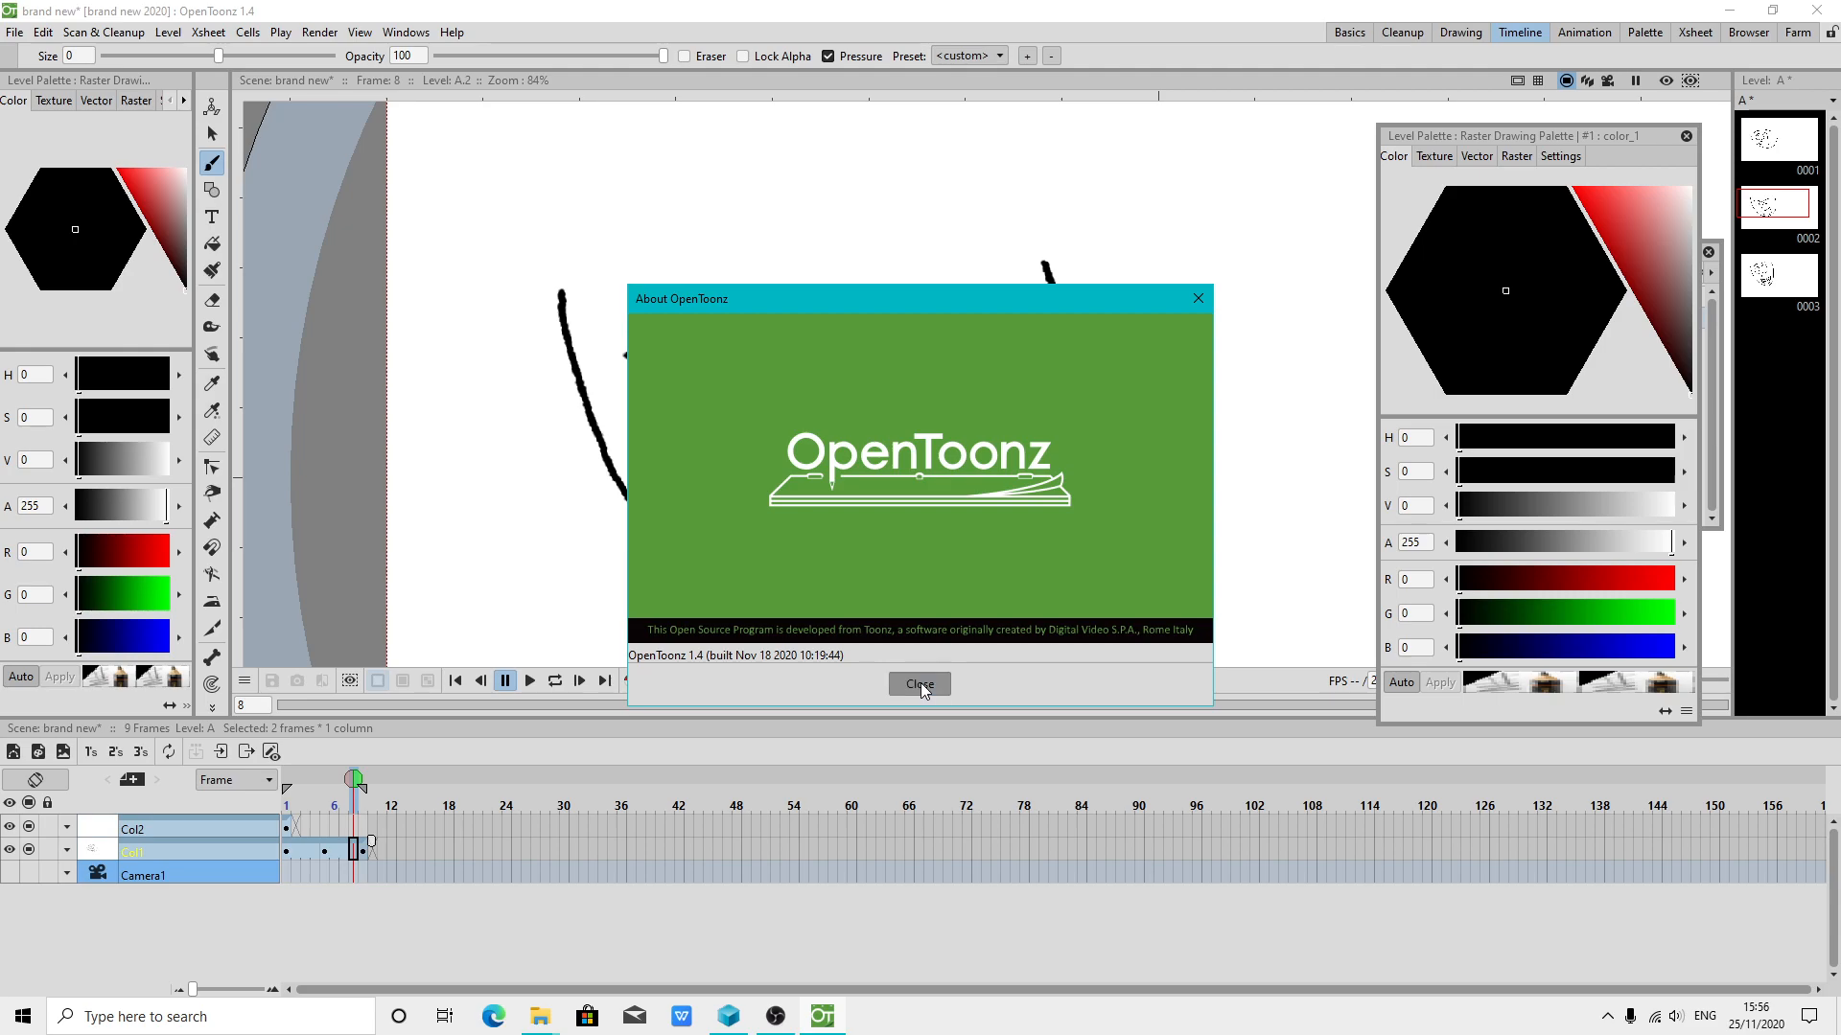